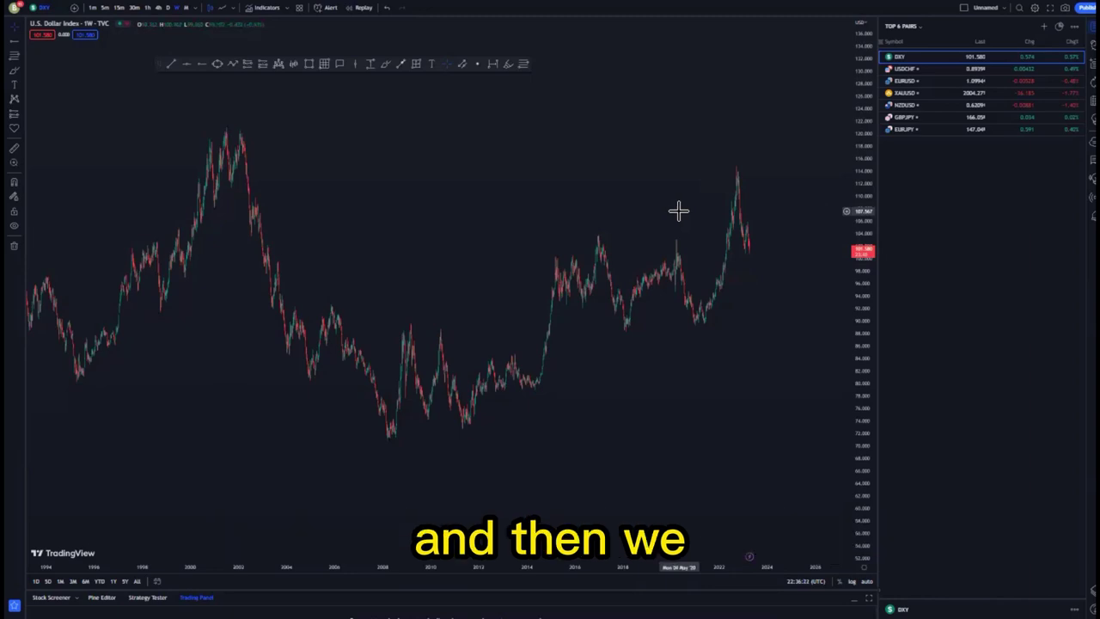
- Draw horizontal rays on the weekly DXY chart from the 2002 decline's shelf at about 110 and from the 2008 low at about 71
{"action": "left_click_drag", "start_coordinate": [862, 88], "coordinate": [862, 167]}
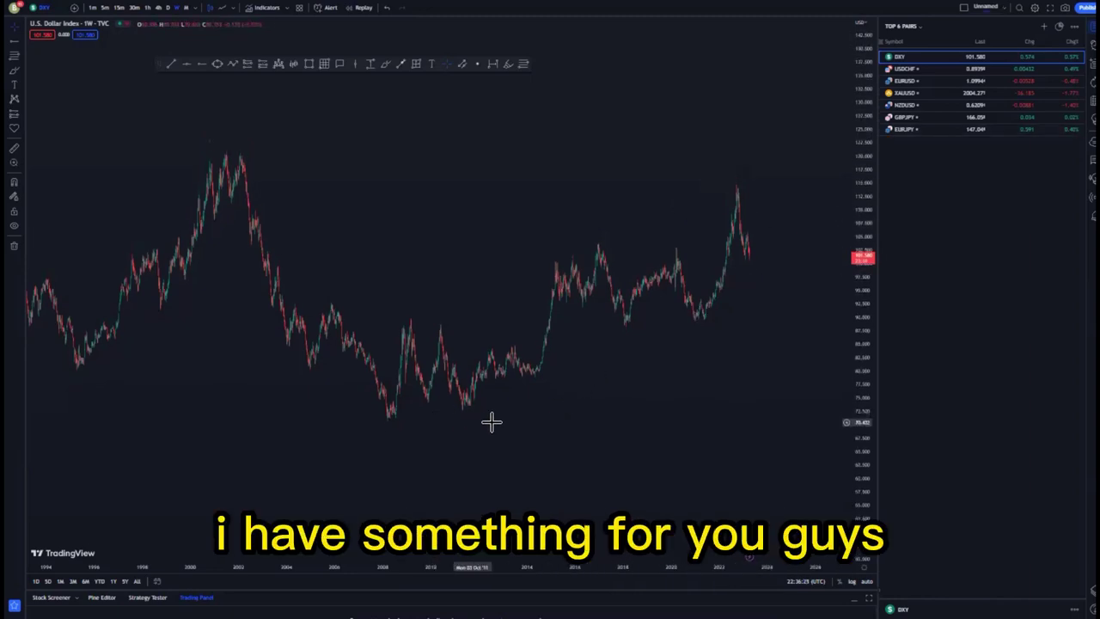
{"action": "scroll", "coordinate": [533, 433], "scroll_direction": "down", "scroll_amount": 5}
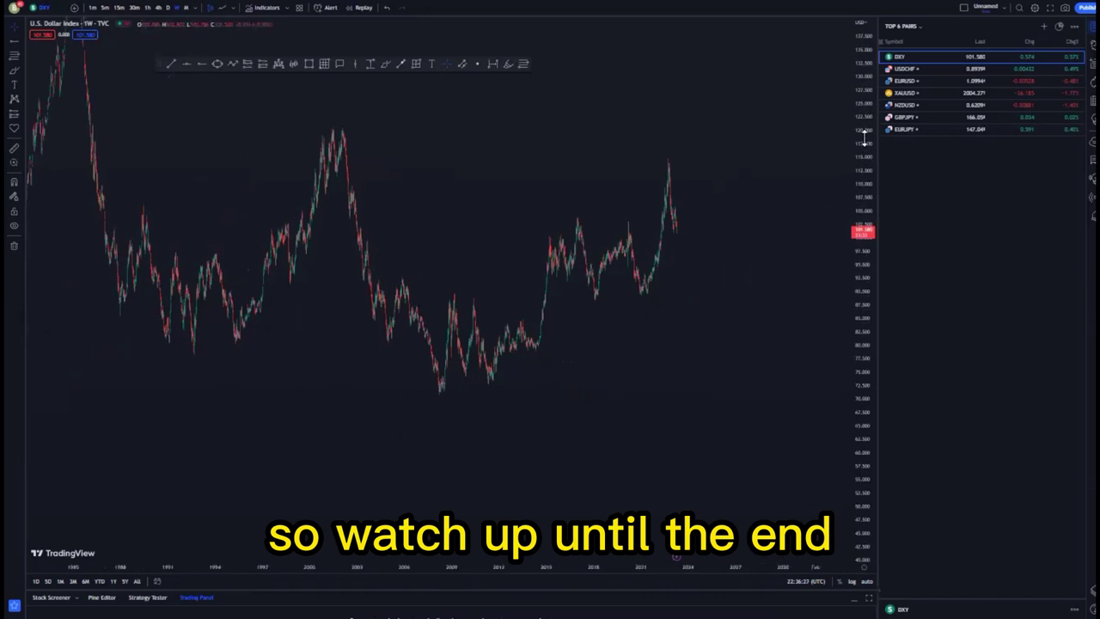
{"action": "left_click_drag", "start_coordinate": [864, 139], "coordinate": [864, 224]}
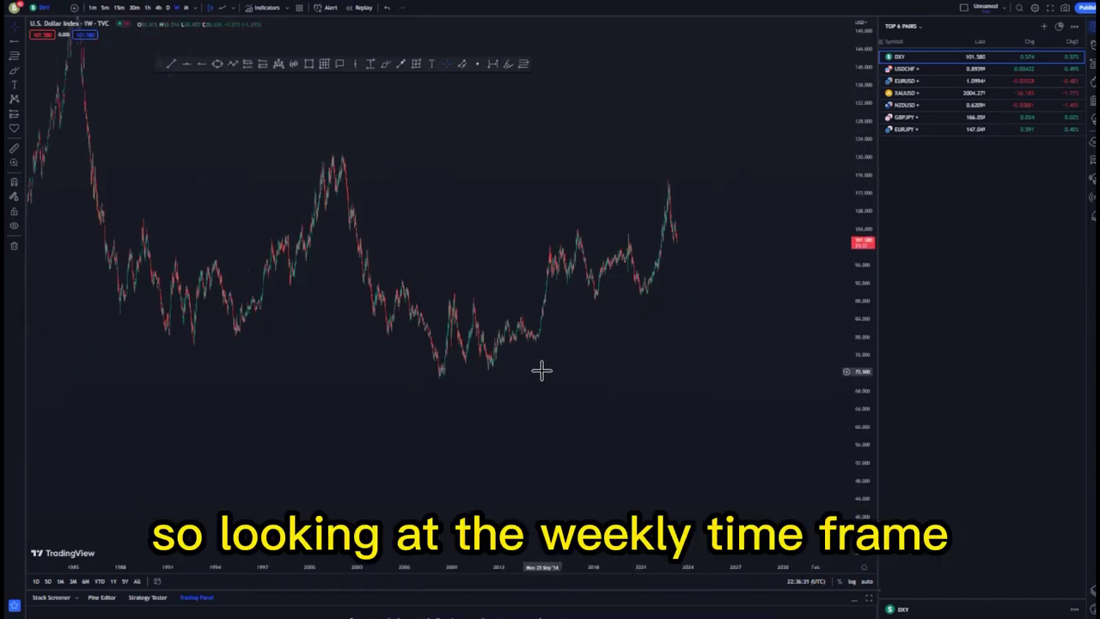
{"action": "scroll", "coordinate": [642, 366], "scroll_direction": "up", "scroll_amount": 1}
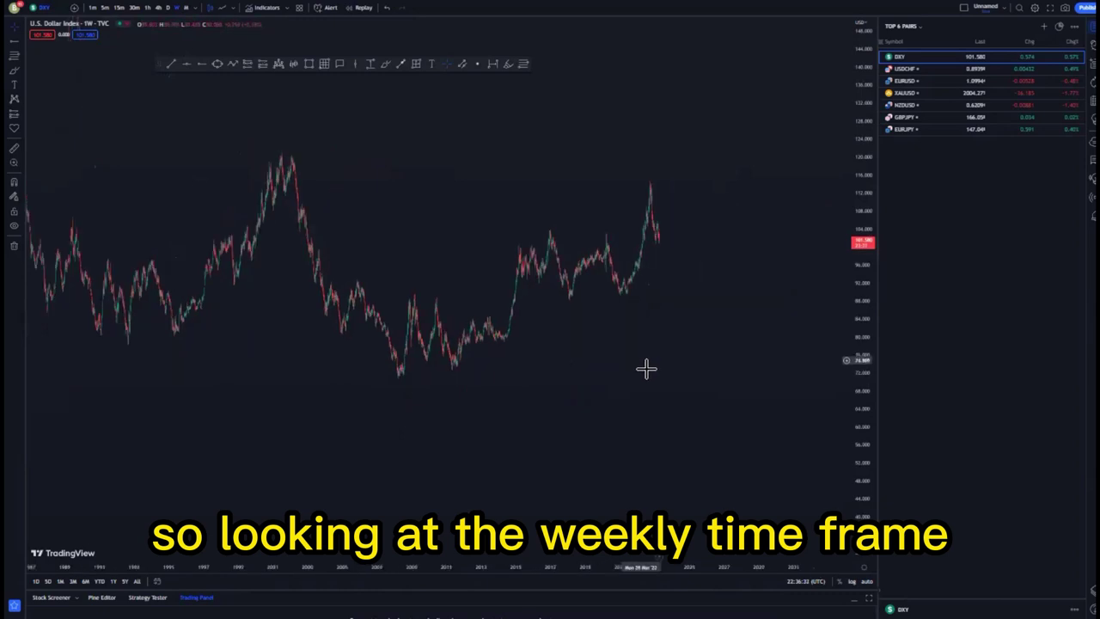
{"action": "left_click", "coordinate": [300, 201]}
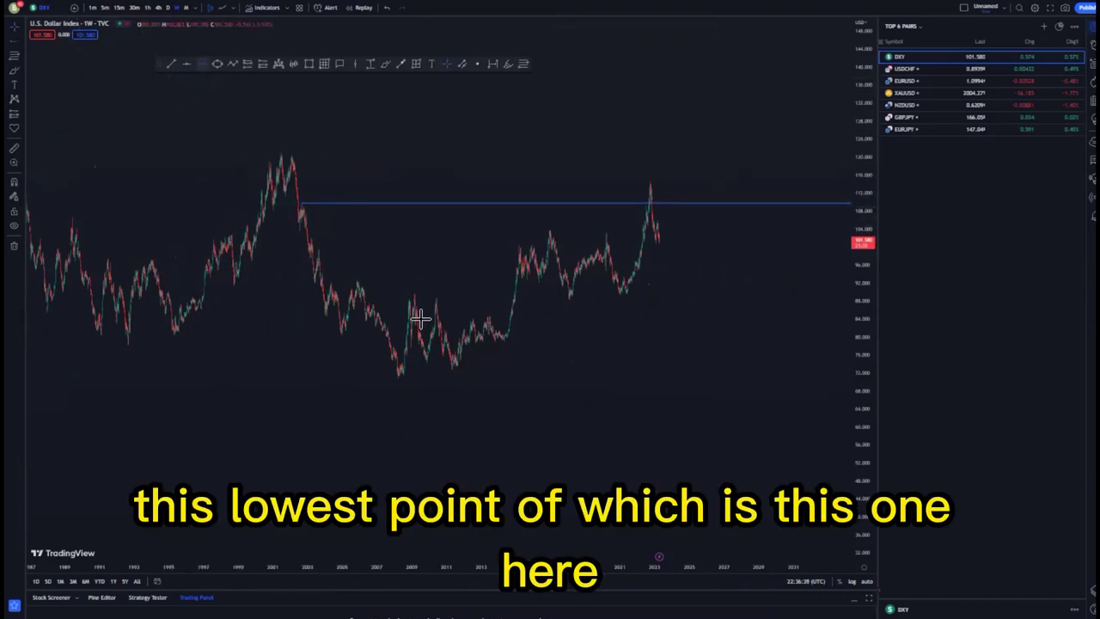
{"action": "left_click", "coordinate": [396, 378]}
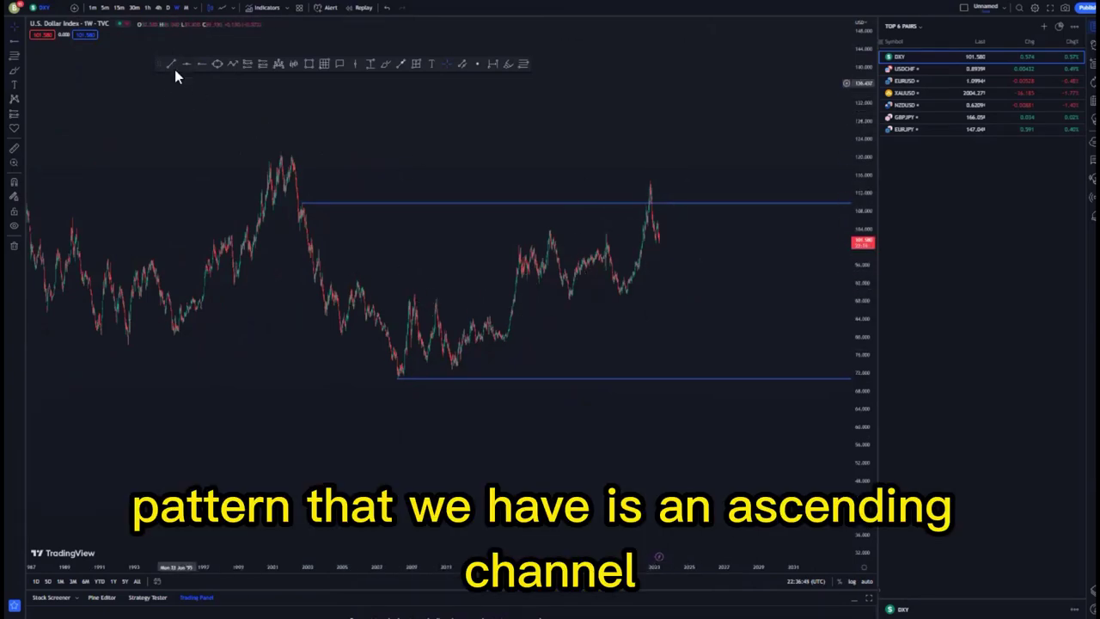
- Outline the ascending channel with two trend lines, one across the highs from 2006 to 2022 and one under the lows from the bottom ray to 2024
{"action": "left_click", "coordinate": [367, 302]}
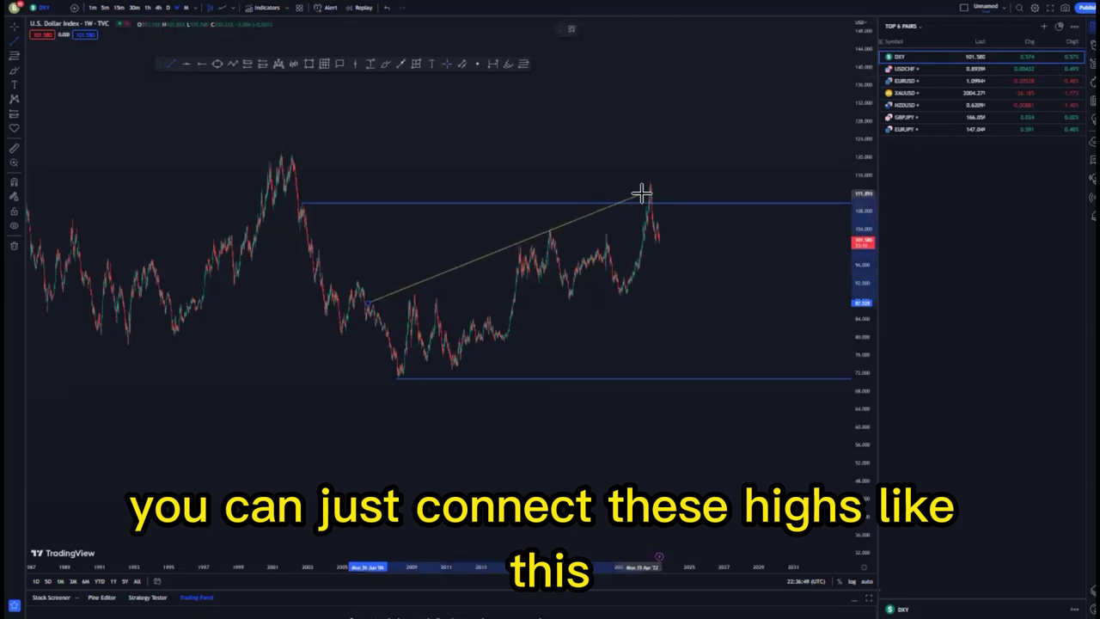
{"action": "left_click", "coordinate": [641, 192]}
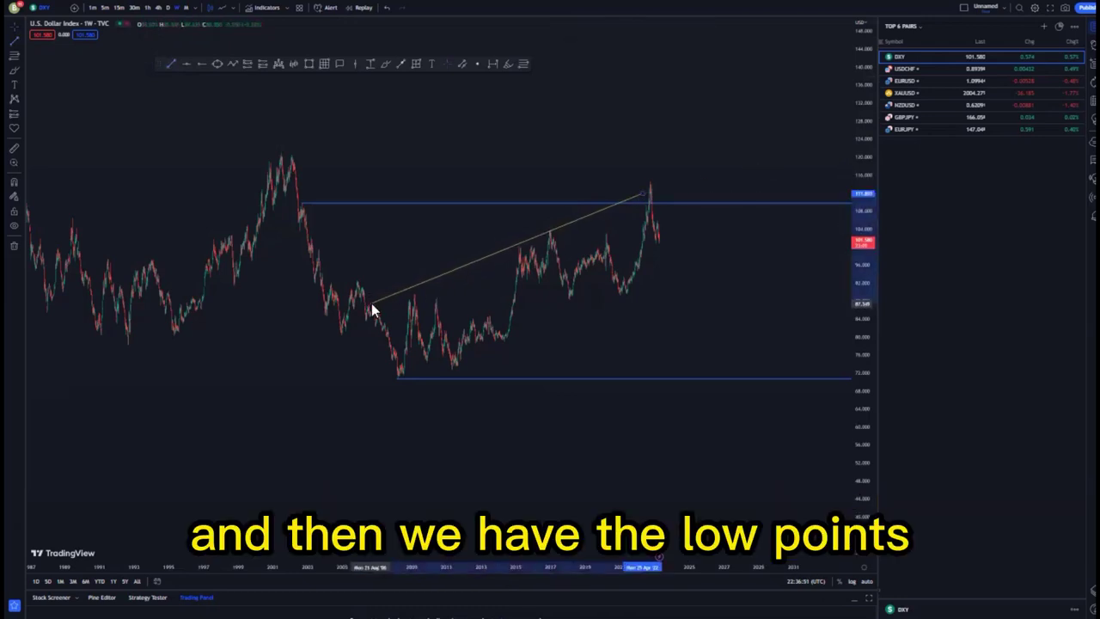
{"action": "left_click", "coordinate": [173, 64]}
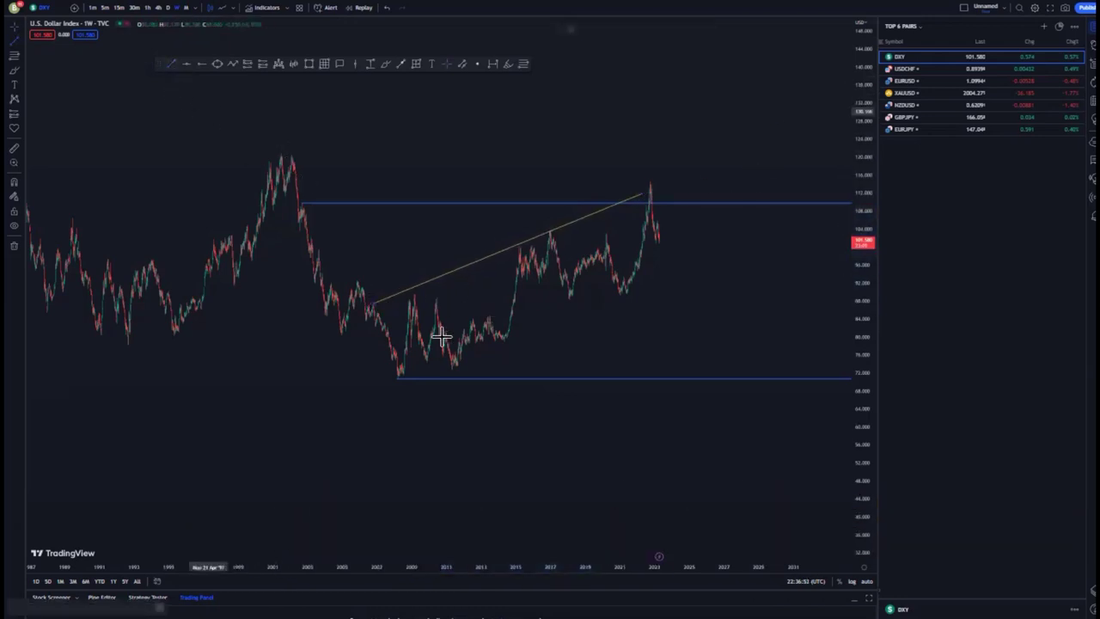
{"action": "left_click", "coordinate": [448, 371]}
{"action": "left_click", "coordinate": [685, 268]}
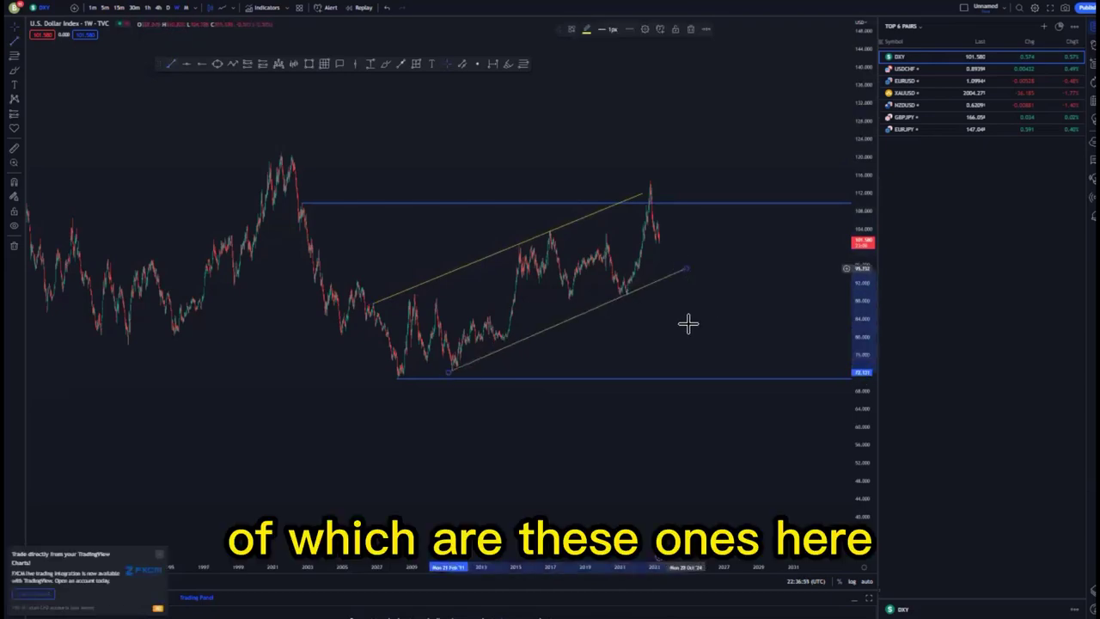
{"action": "left_click_drag", "start_coordinate": [443, 375], "coordinate": [430, 378]}
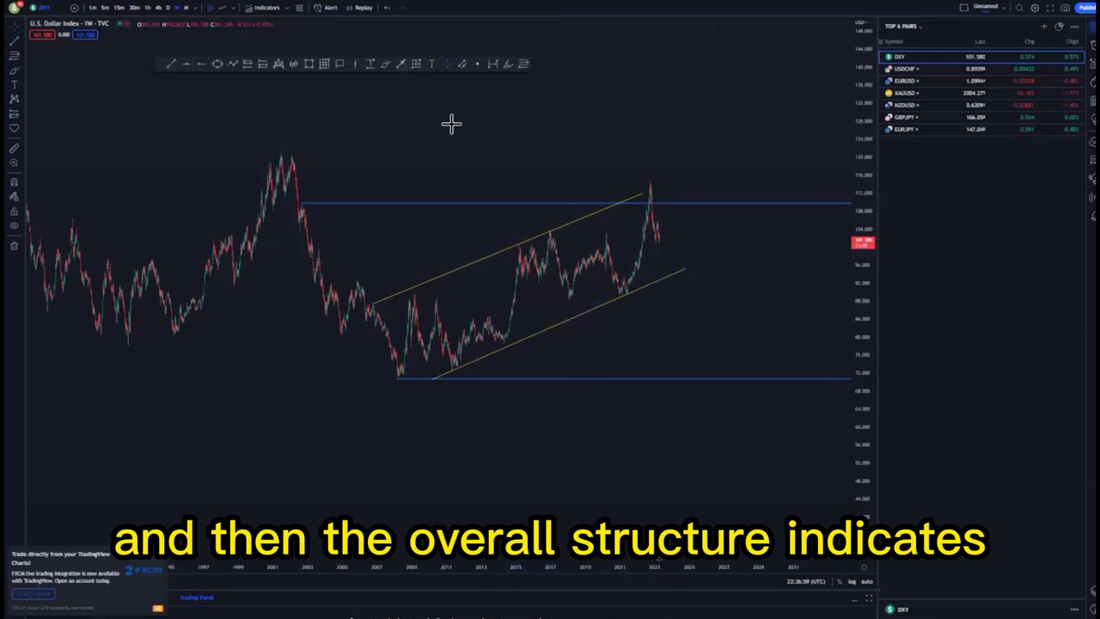
- Sketch a downward arrow from the latest price through the channel to just above the lowest ray, and delete it
{"action": "left_click", "coordinate": [657, 230]}
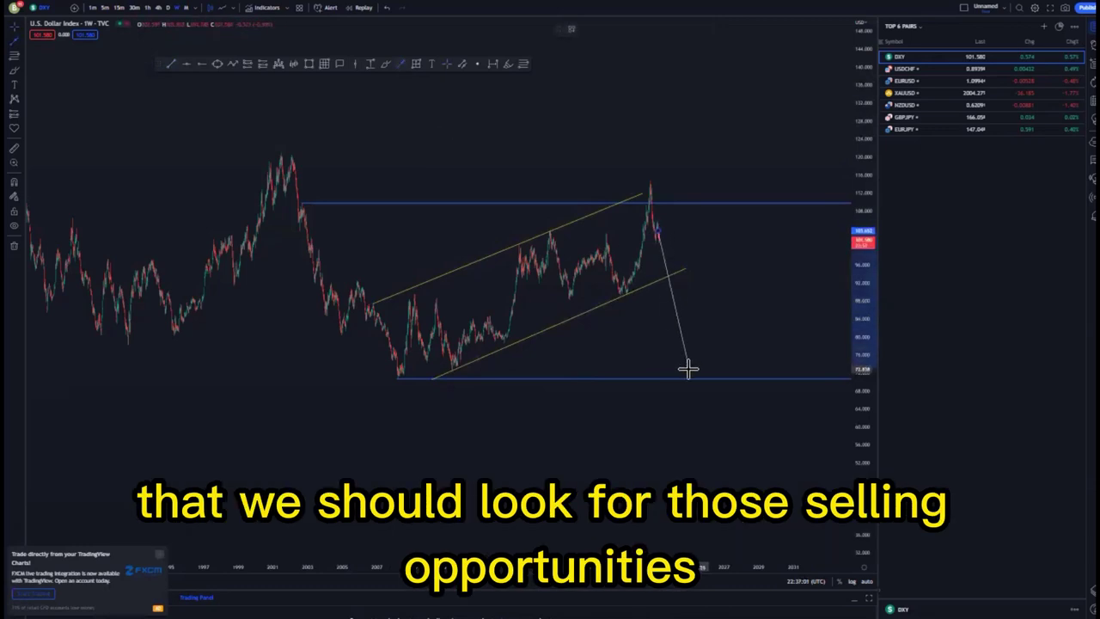
{"action": "left_click", "coordinate": [688, 369]}
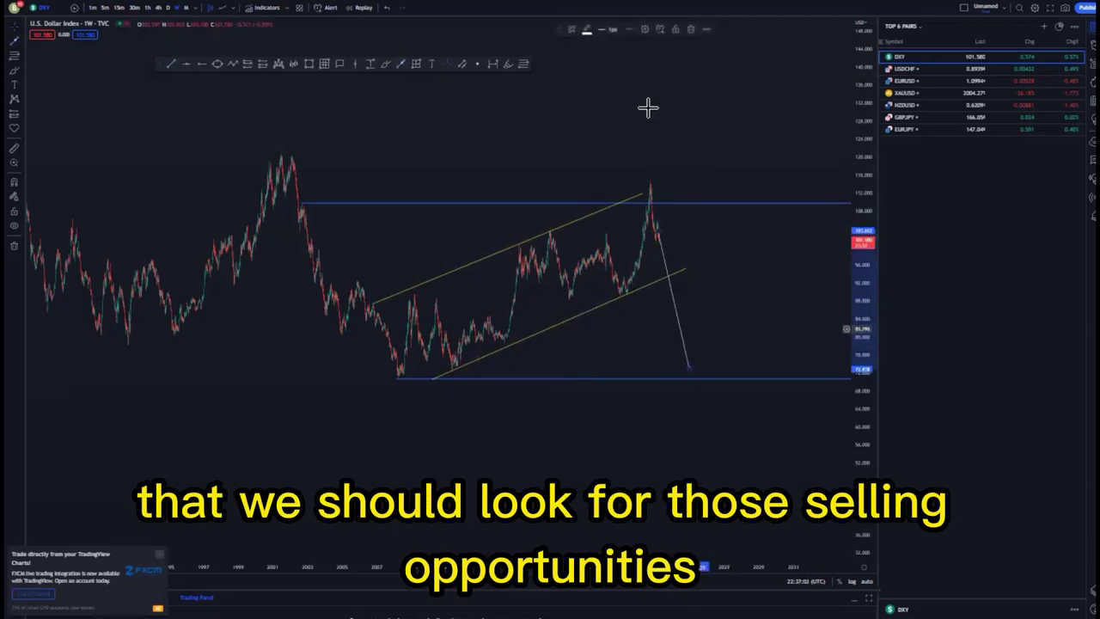
{"action": "left_click", "coordinate": [691, 33]}
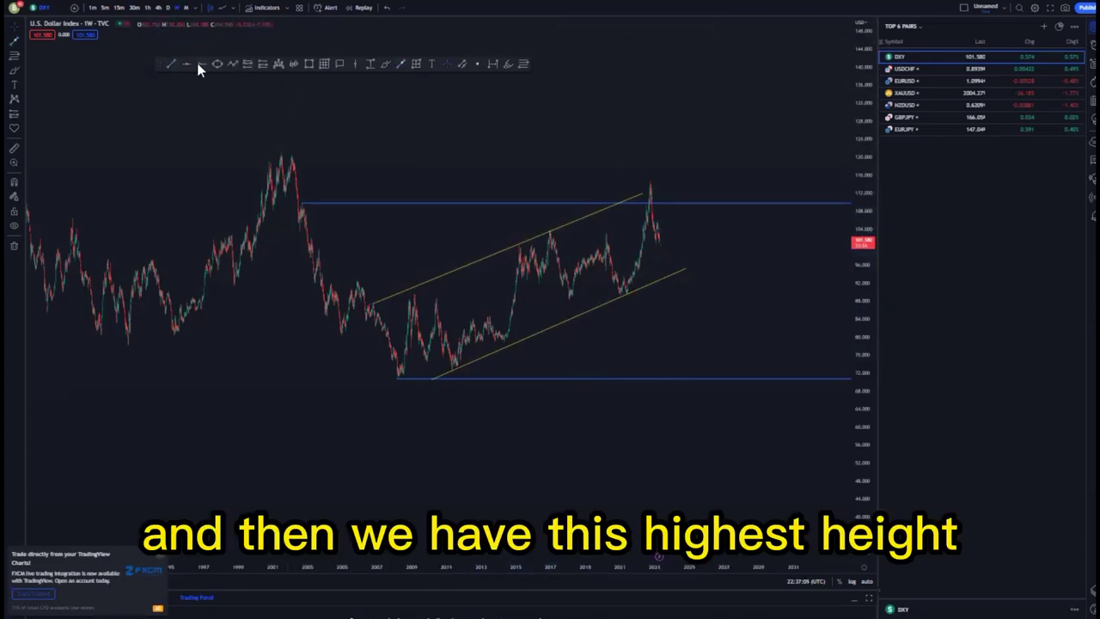
- Draw a horizontal ray from the 2002 peak at about 120
{"action": "left_click", "coordinate": [290, 154]}
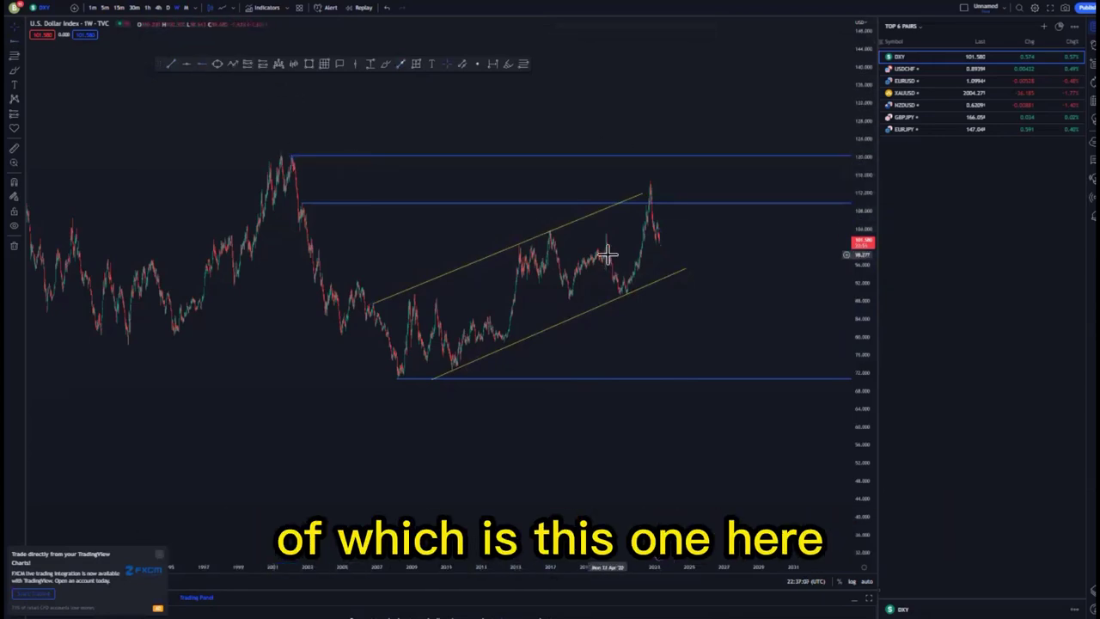
- Brush a zigzag rise to the highest ray, circle the 2002 peak, sketch downward moves, and undo the strokes
{"action": "scroll", "coordinate": [368, 72], "scroll_direction": "up", "scroll_amount": 2}
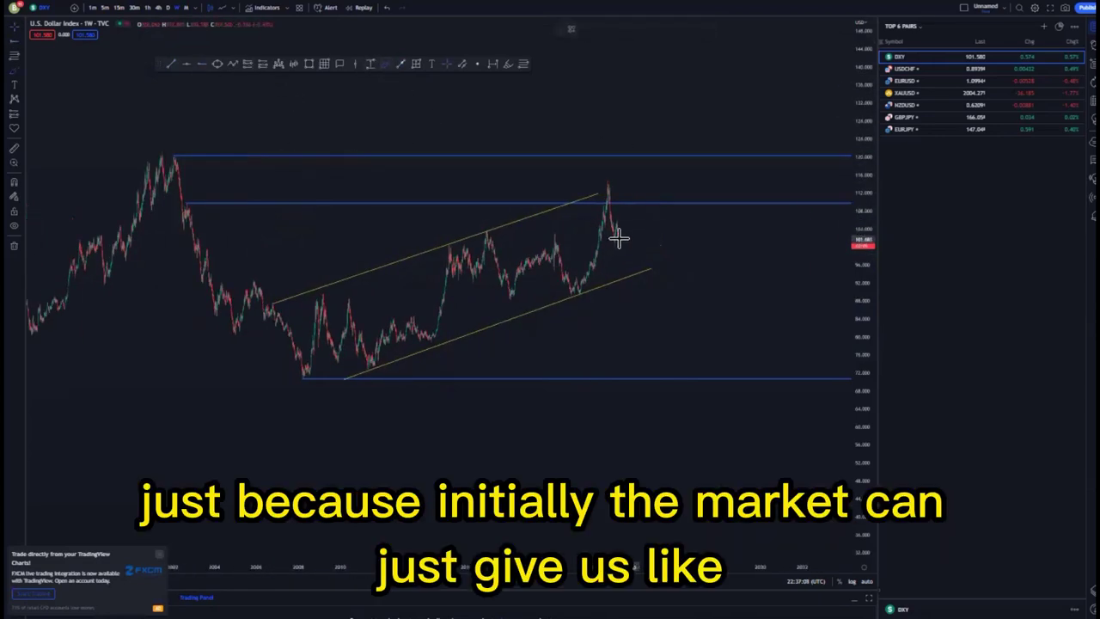
{"action": "left_click_drag", "start_coordinate": [617, 240], "coordinate": [650, 157]}
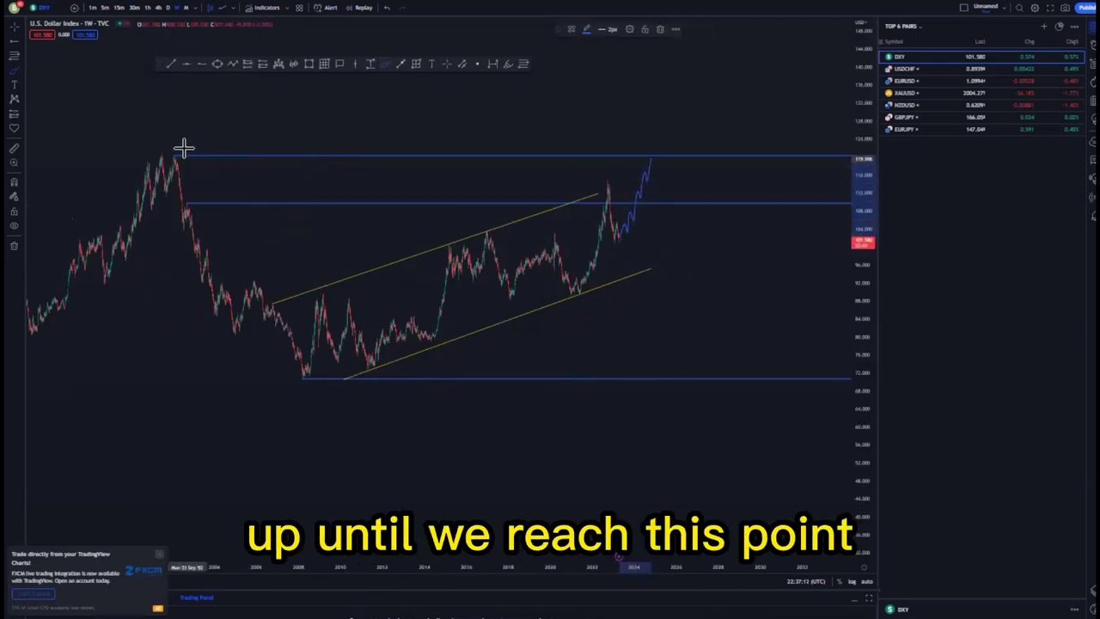
{"action": "left_click_drag", "start_coordinate": [179, 147], "coordinate": [175, 149]}
{"action": "left_click_drag", "start_coordinate": [653, 152], "coordinate": [705, 344]}
{"action": "mouse_move", "coordinate": [619, 230]}
{"action": "left_mouse_down"}
{"action": "mouse_move", "coordinate": [616, 242]}
{"action": "mouse_move", "coordinate": [617, 222]}
{"action": "left_mouse_up"}
{"action": "left_click_drag", "start_coordinate": [632, 266], "coordinate": [676, 348]}
{"action": "left_click", "coordinate": [386, 11]}
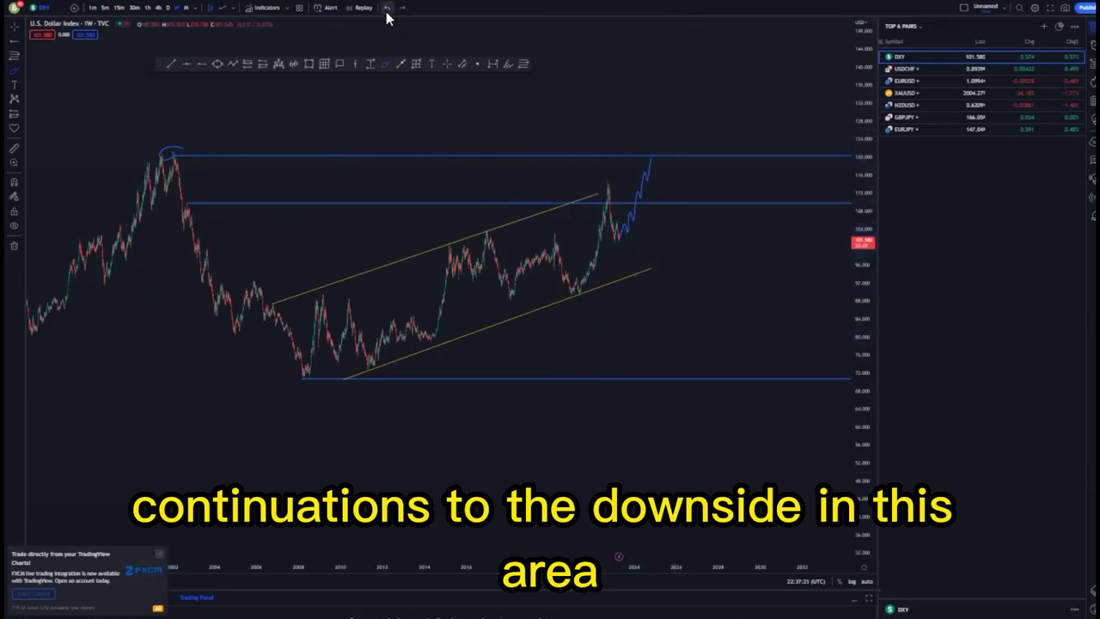
{"action": "left_click", "coordinate": [386, 12]}
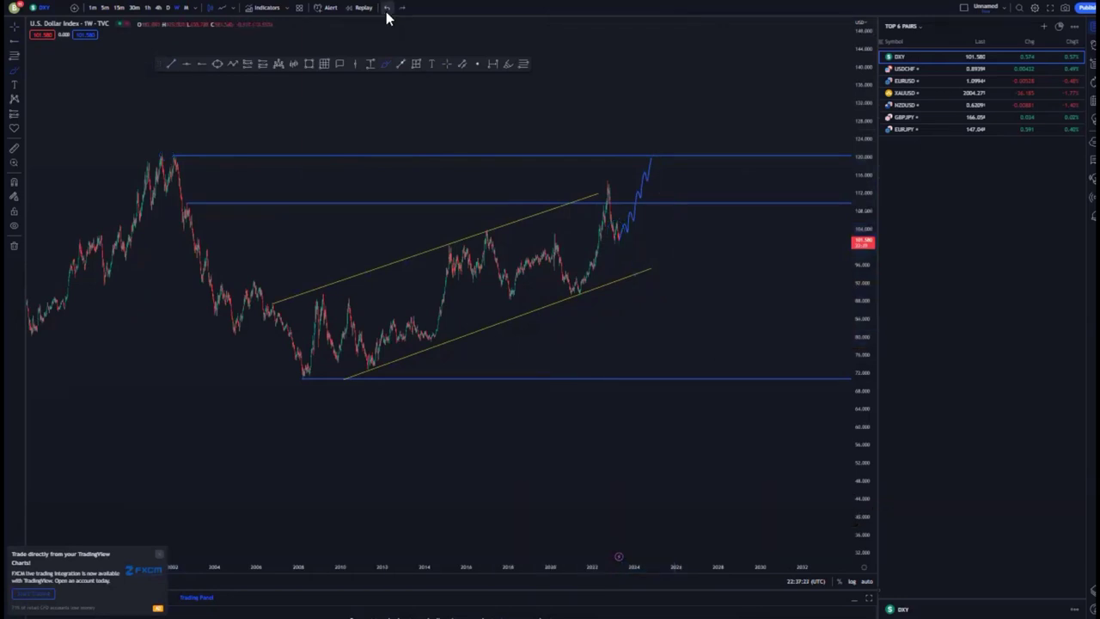
- Switch the DXY chart to the daily timeframe and enlarge the 2022–2023 price action
{"action": "left_click", "coordinate": [168, 8]}
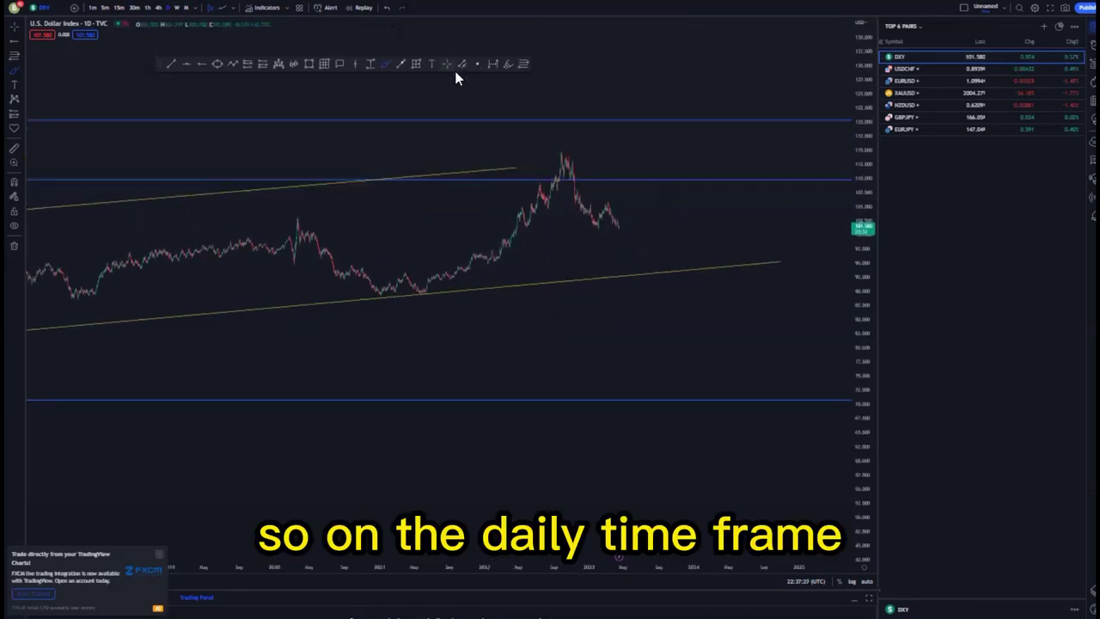
{"action": "left_click_drag", "start_coordinate": [853, 383], "coordinate": [829, 246]}
{"action": "left_click_drag", "start_coordinate": [668, 238], "coordinate": [736, 332]}
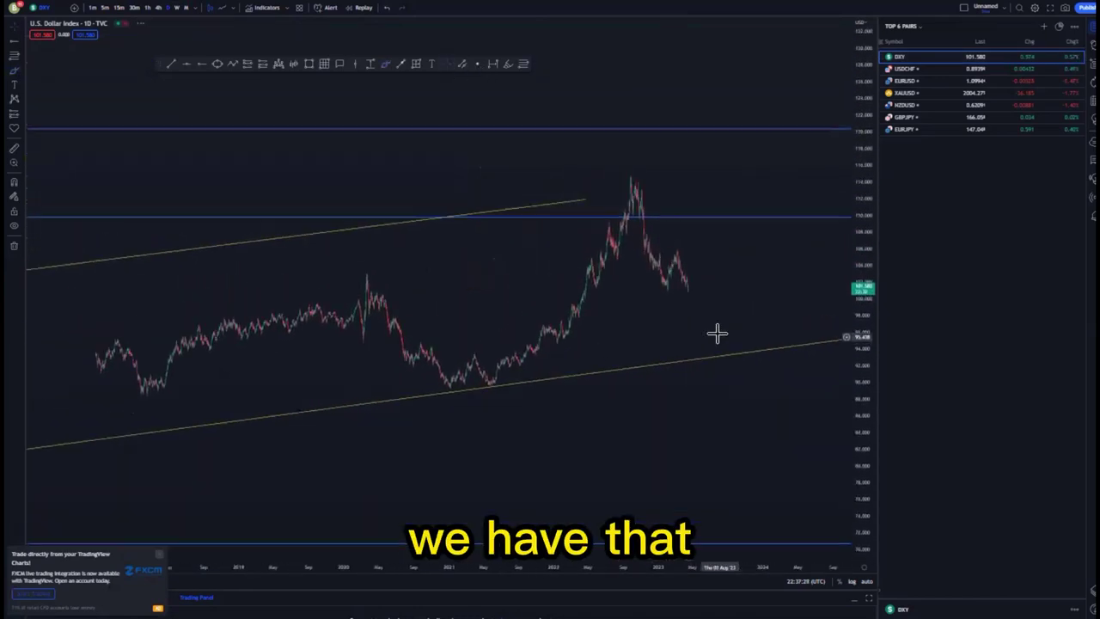
{"action": "scroll", "coordinate": [602, 250], "scroll_direction": "up", "scroll_amount": 3}
{"action": "scroll", "coordinate": [546, 249], "scroll_direction": "up", "scroll_amount": 2}
{"action": "left_click_drag", "start_coordinate": [869, 386], "coordinate": [850, 245]}
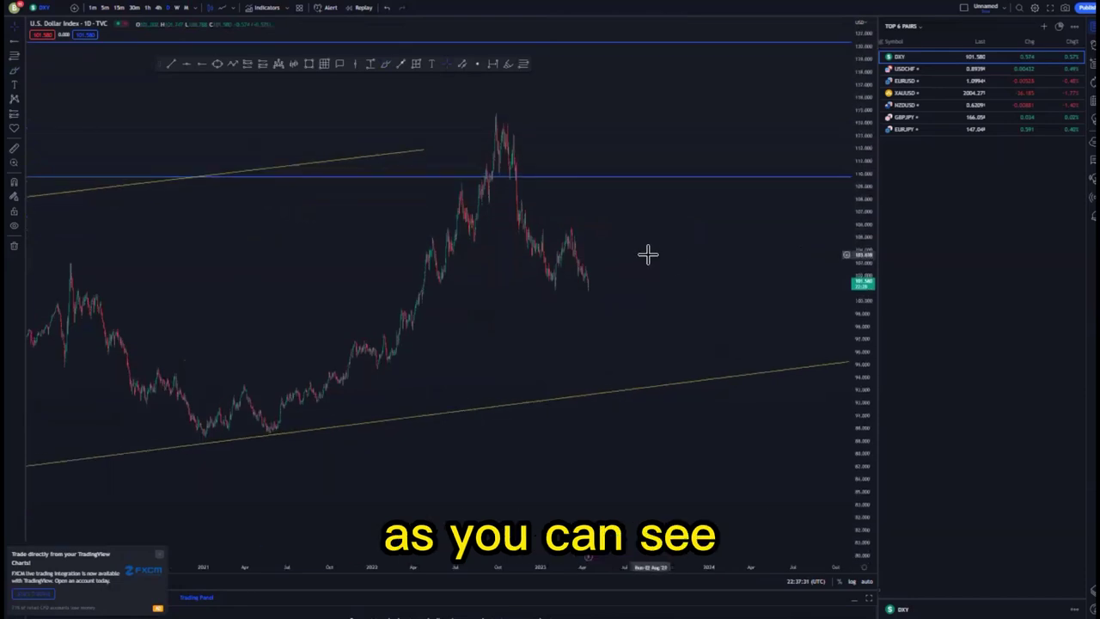
{"action": "left_click_drag", "start_coordinate": [636, 269], "coordinate": [783, 296]}
{"action": "scroll", "coordinate": [653, 279], "scroll_direction": "up", "scroll_amount": 5}
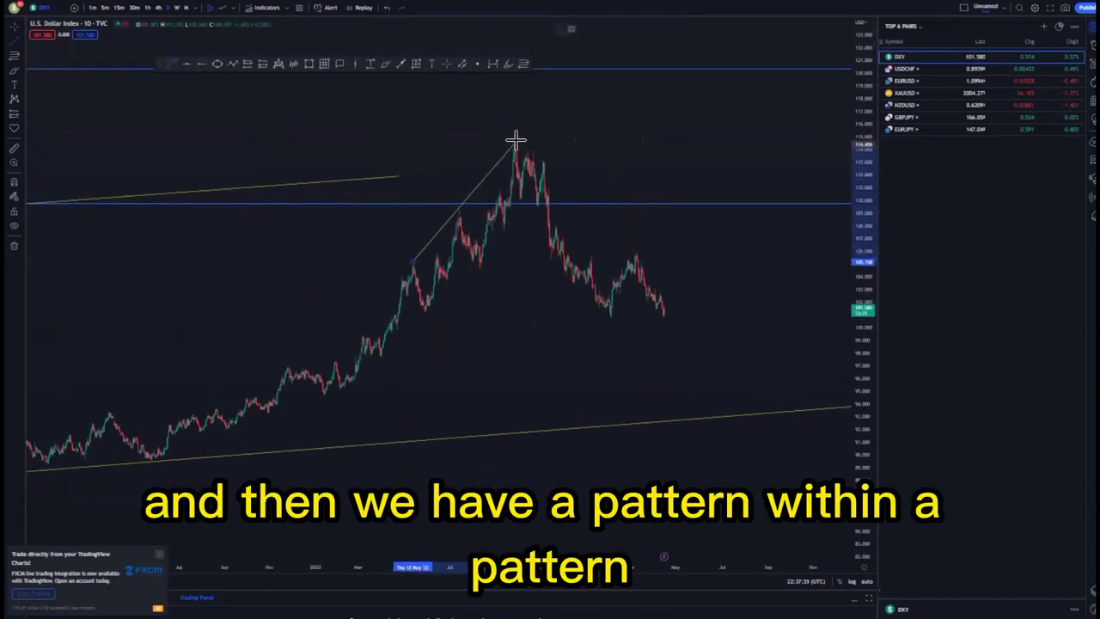
- Draw two trend lines around the 2022 rally, one along the highs from May and one under the lows from June to November
{"action": "left_click", "coordinate": [554, 144]}
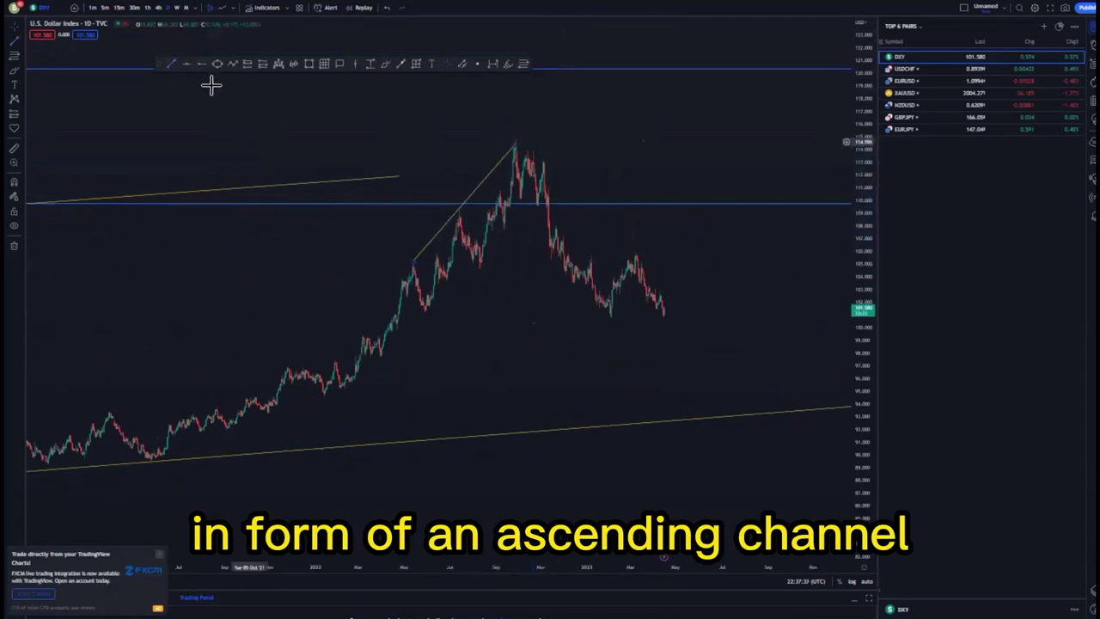
{"action": "left_click", "coordinate": [176, 64]}
{"action": "left_click_drag", "start_coordinate": [423, 308], "coordinate": [546, 198]}
{"action": "left_click", "coordinate": [547, 198]}
{"action": "left_click", "coordinate": [611, 179]}
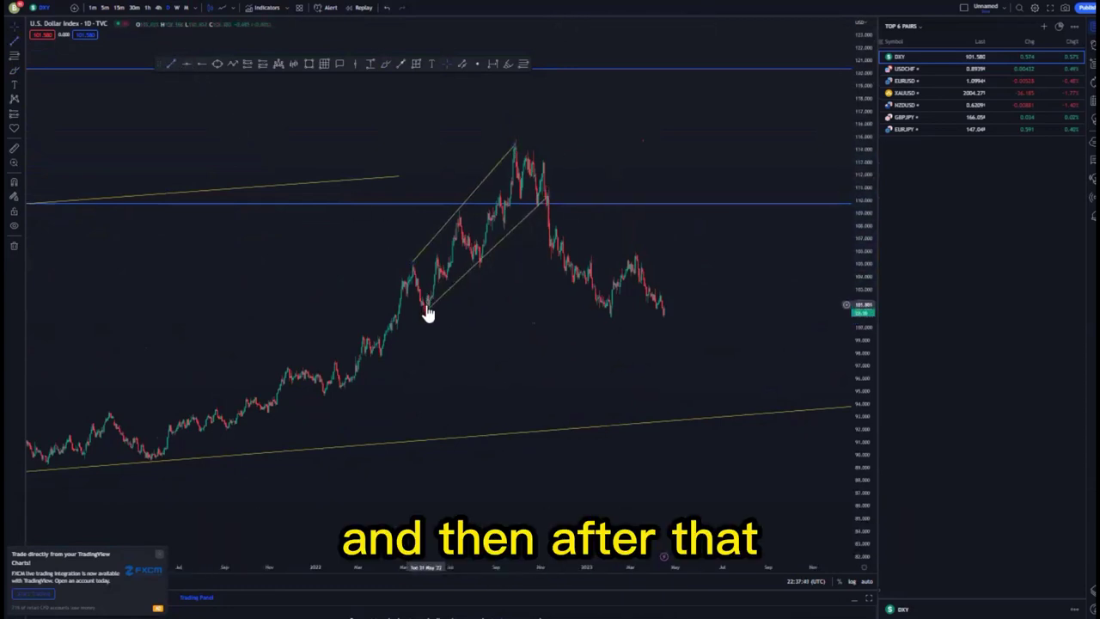
{"action": "left_click_drag", "start_coordinate": [427, 310], "coordinate": [433, 317]}
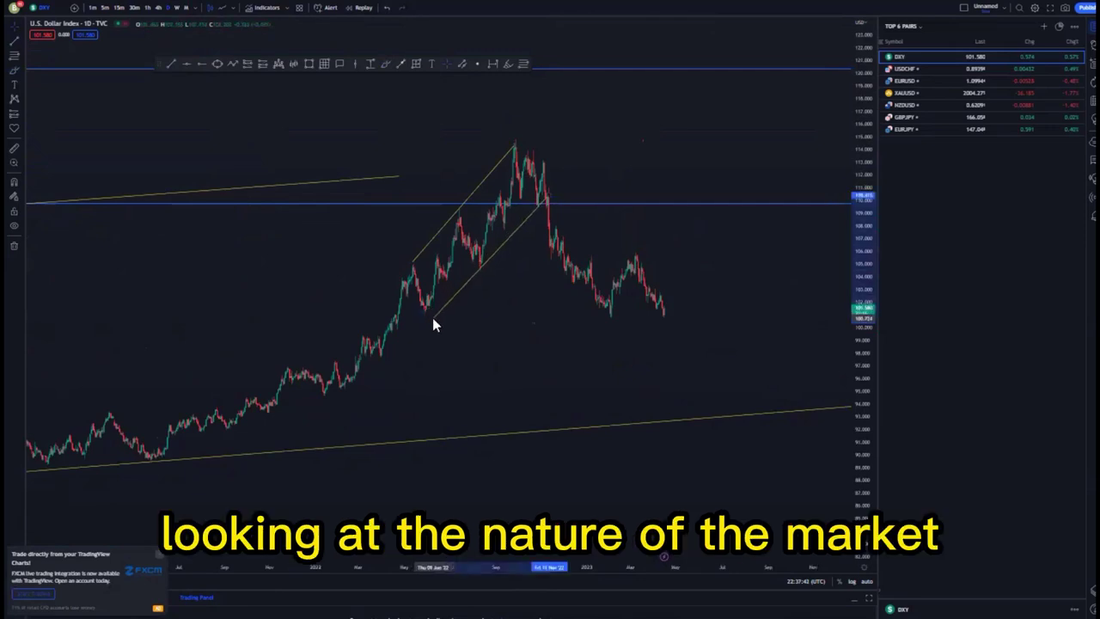
{"action": "left_click", "coordinate": [617, 172]}
- Brush a line down the late-2022 decline, circle the 2023 consolidation, and delete both markings
{"action": "mouse_move", "coordinate": [547, 196]}
{"action": "left_mouse_down"}
{"action": "mouse_move", "coordinate": [593, 303]}
{"action": "mouse_move", "coordinate": [590, 270]}
{"action": "mouse_move", "coordinate": [646, 246]}
{"action": "mouse_move", "coordinate": [682, 310]}
{"action": "mouse_move", "coordinate": [638, 326]}
{"action": "mouse_move", "coordinate": [604, 311]}
{"action": "left_mouse_up"}
{"action": "left_click", "coordinate": [538, 249]}
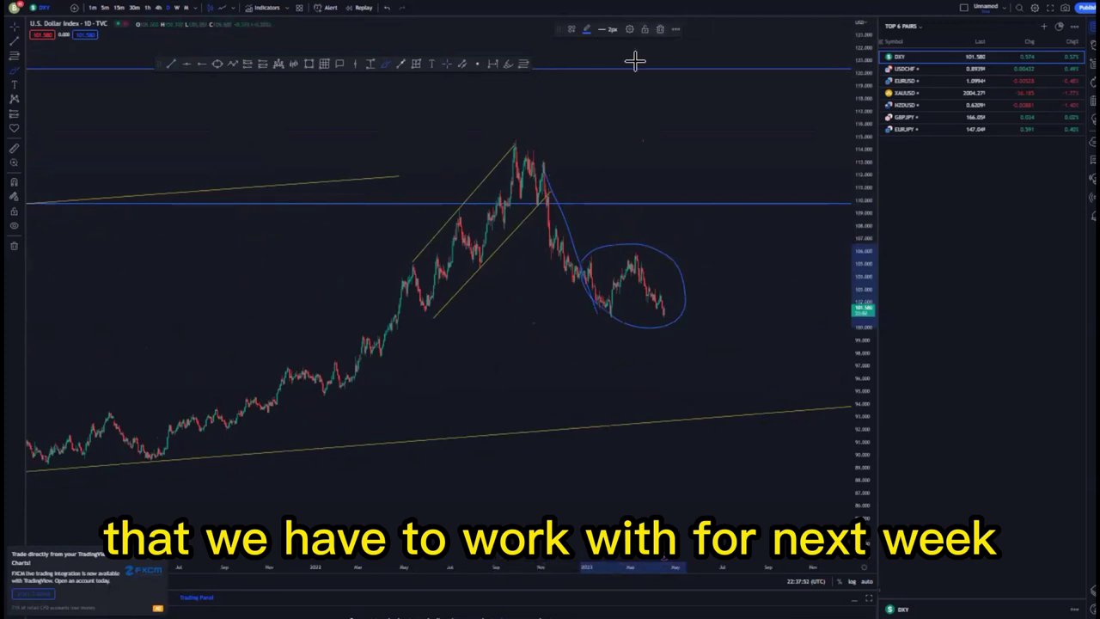
{"action": "key", "text": "Delete"}
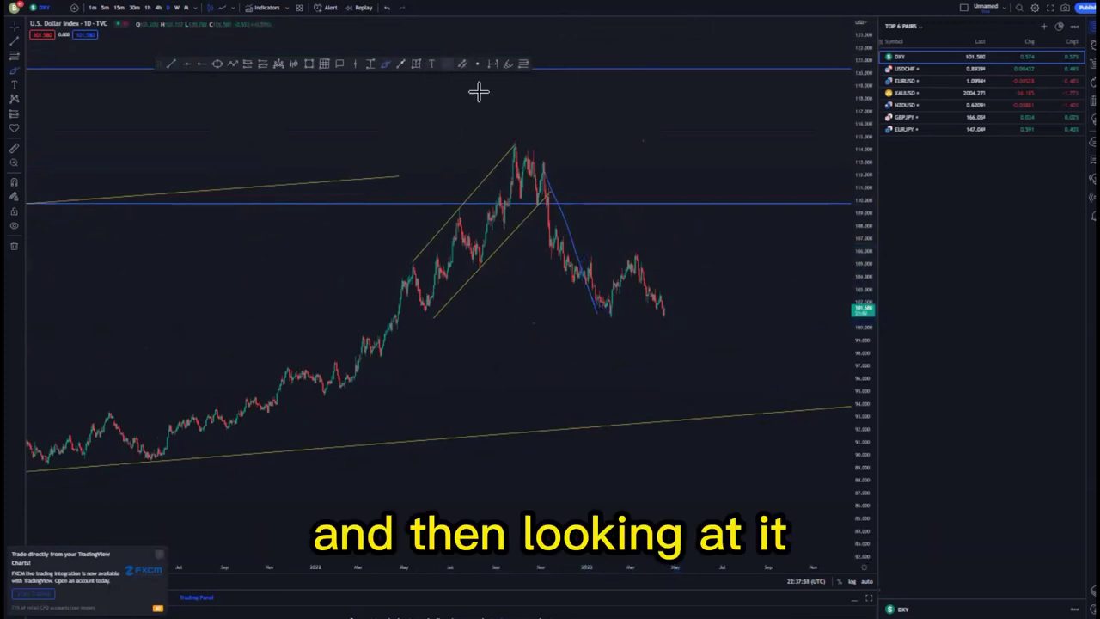
{"action": "left_click", "coordinate": [568, 228]}
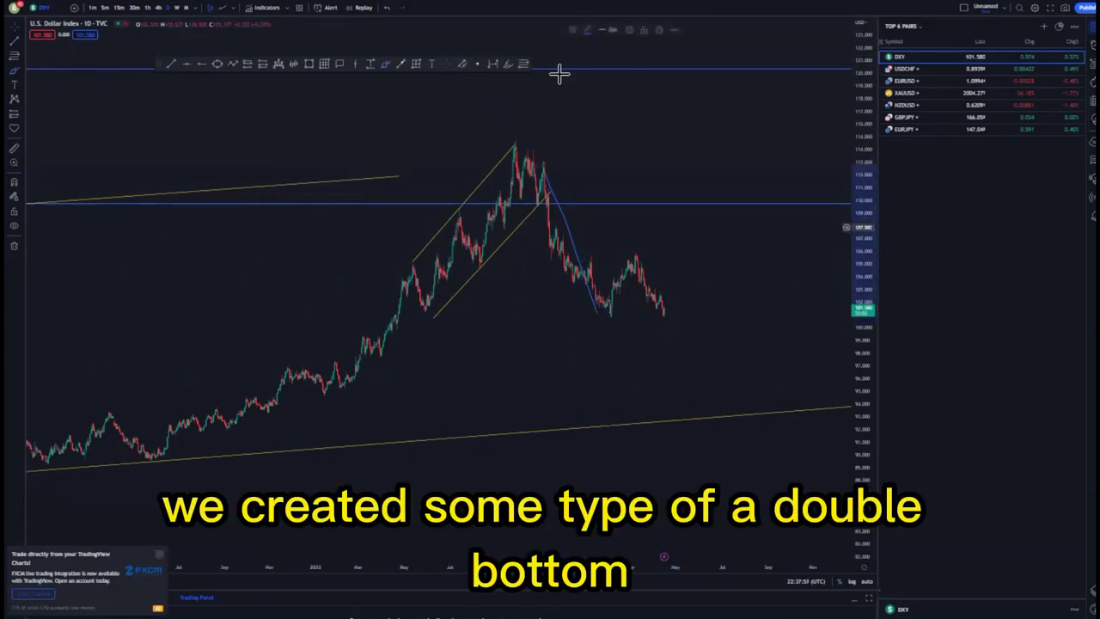
{"action": "left_click", "coordinate": [655, 32]}
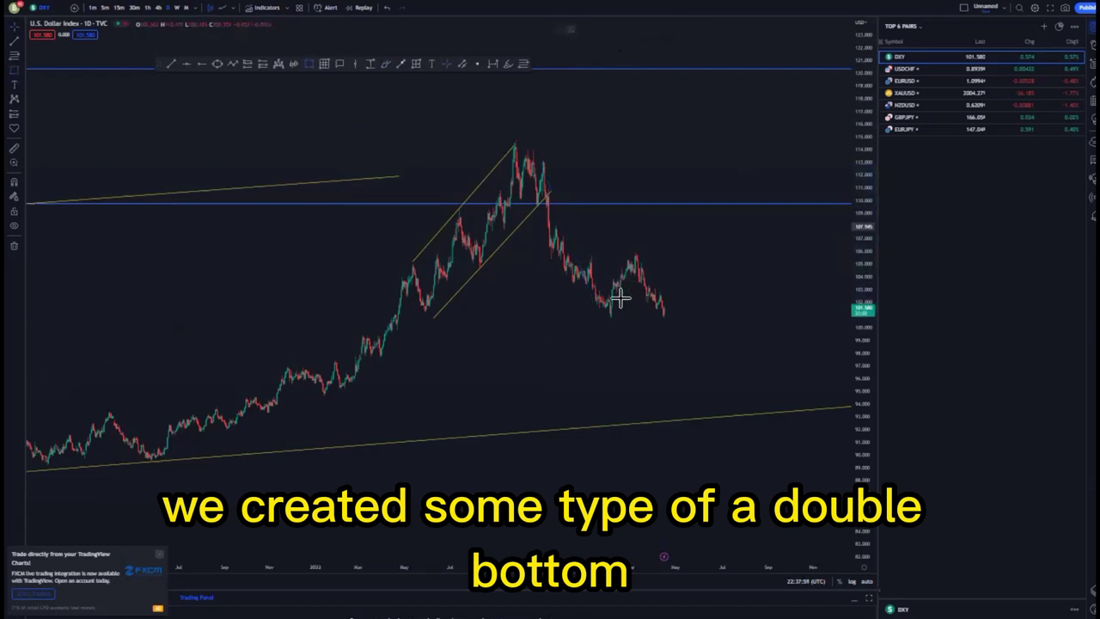
- Mark the double bottom with a thin rectangle from late January to late April 2023, and delete it
{"action": "left_click_drag", "start_coordinate": [607, 319], "coordinate": [670, 319]}
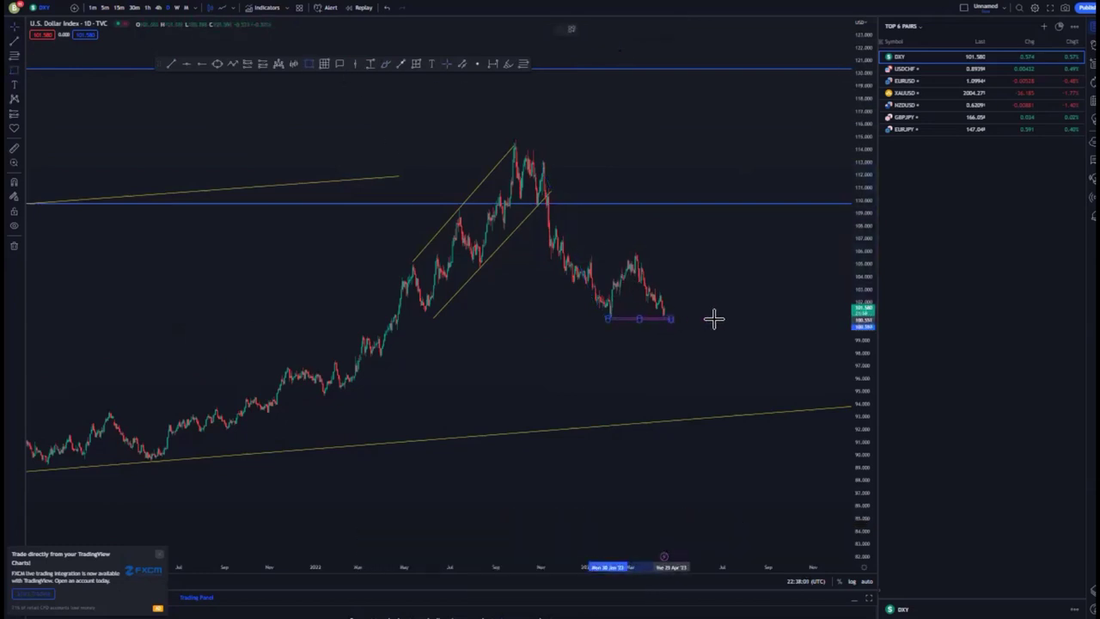
{"action": "left_click", "coordinate": [714, 319]}
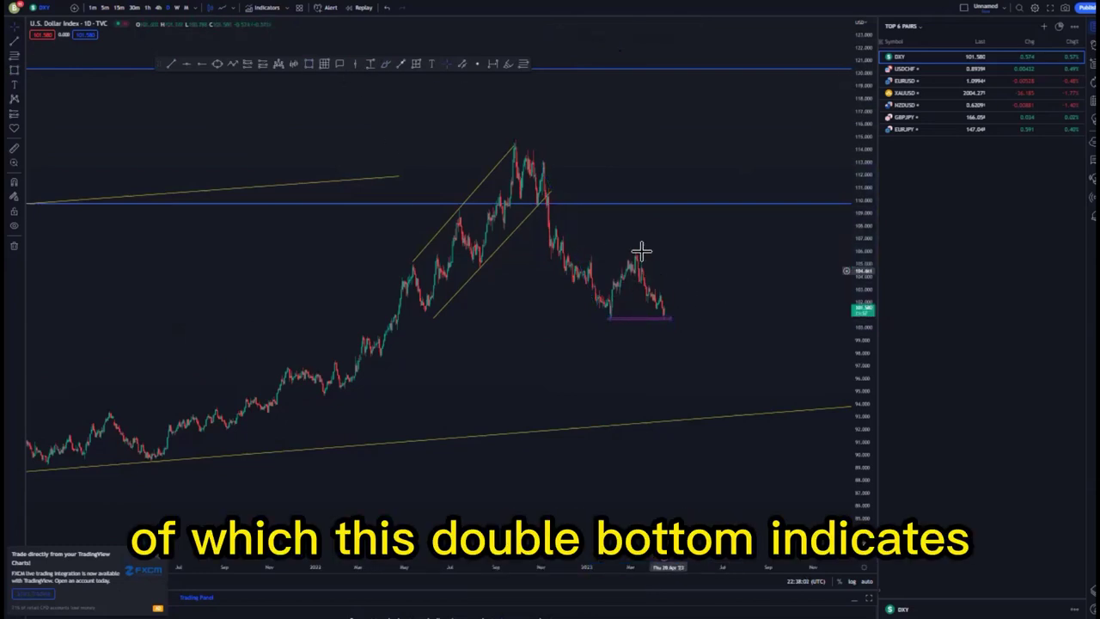
{"action": "left_click", "coordinate": [631, 319]}
{"action": "left_click", "coordinate": [676, 30]}
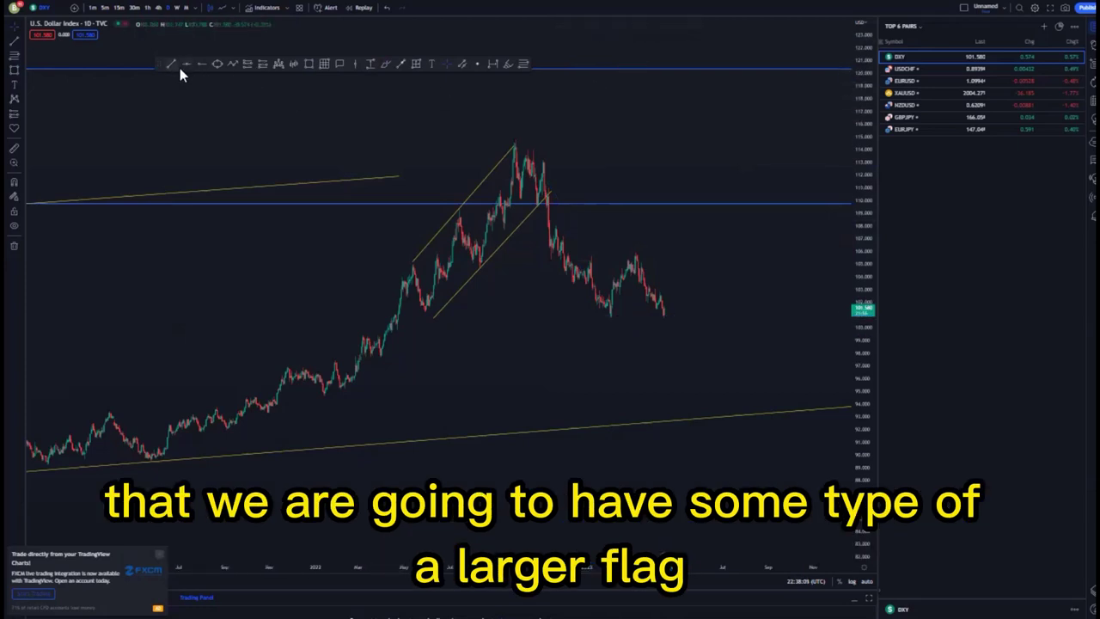
- Draw a trend line across the January and March 2023 highs as the upper boundary of the larger flag
{"action": "left_click", "coordinate": [174, 65]}
{"action": "left_click", "coordinate": [660, 254]}
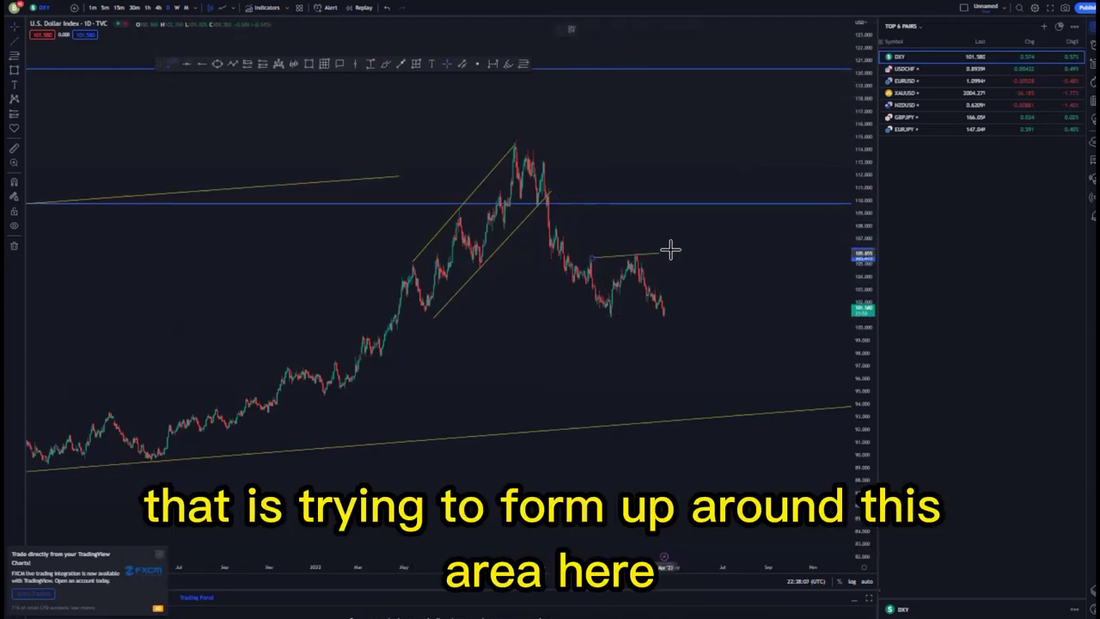
{"action": "left_click", "coordinate": [672, 249]}
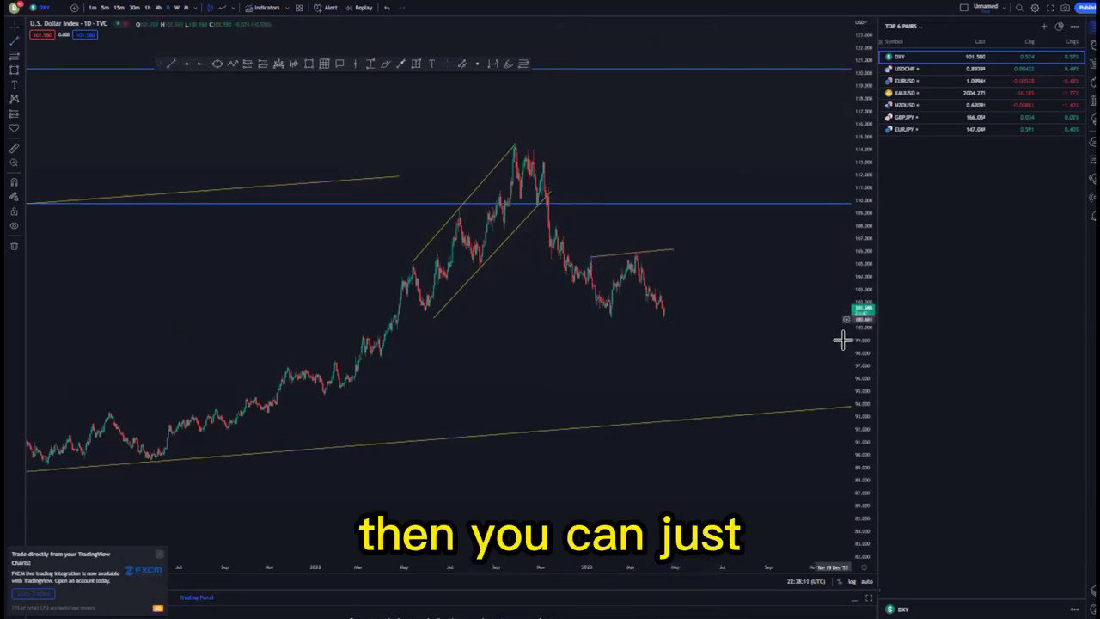
- Draw a lower trend line under the February and April 2023 lows, and place a horizontal ray at about 107.24 from late November 2022
{"action": "scroll", "coordinate": [833, 314], "scroll_direction": "up", "scroll_amount": 5}
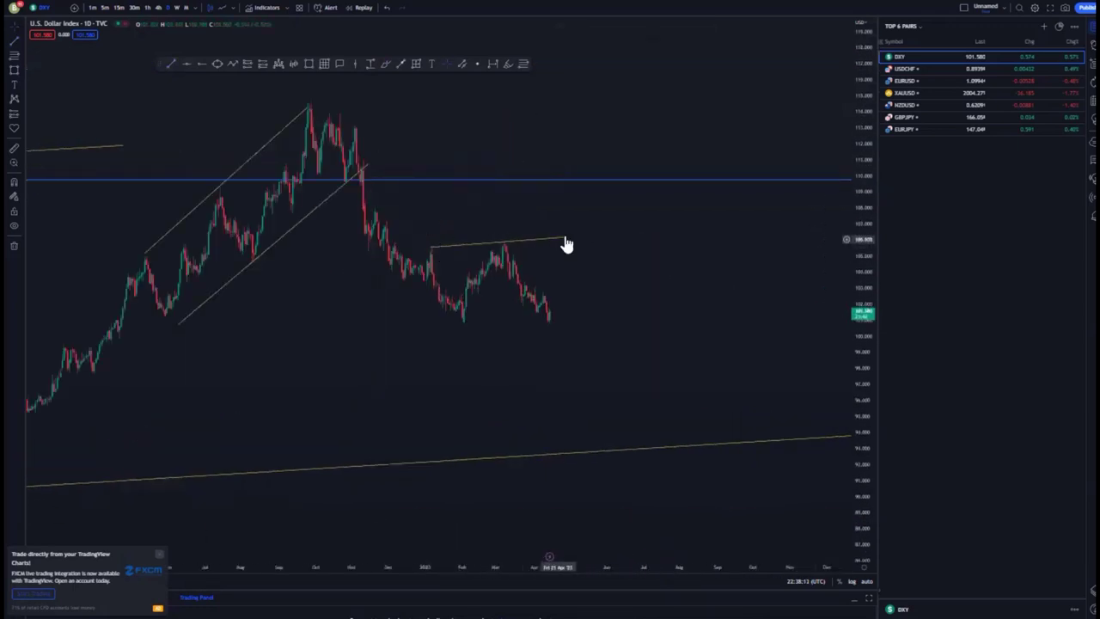
{"action": "left_click", "coordinate": [568, 237]}
{"action": "left_click", "coordinate": [619, 260]}
{"action": "left_click", "coordinate": [171, 65]}
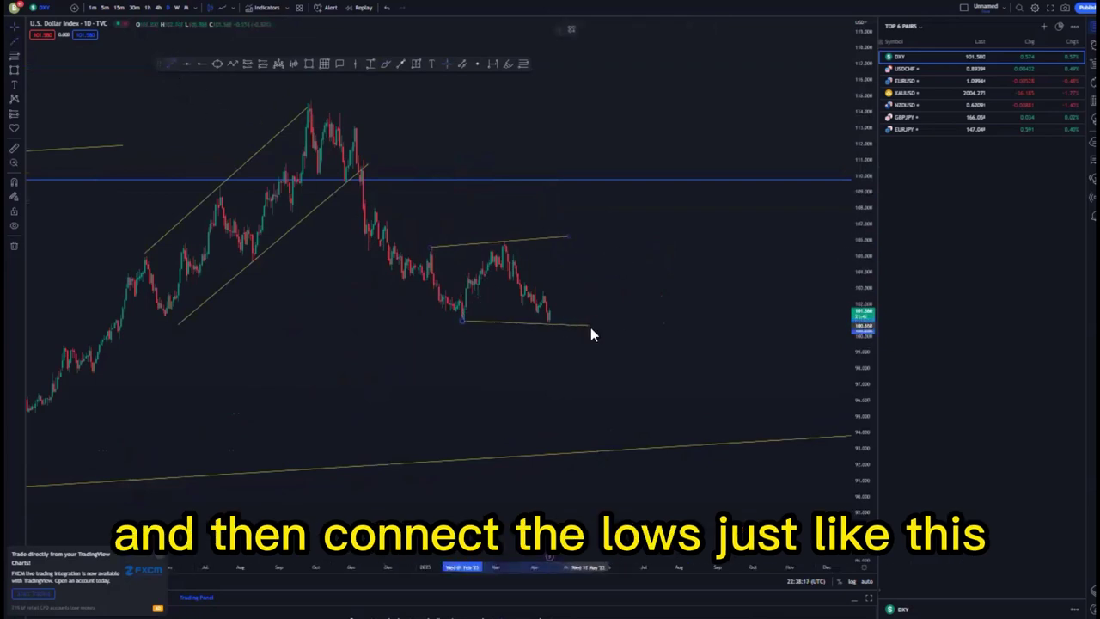
{"action": "left_click_drag", "start_coordinate": [590, 328], "coordinate": [587, 326]}
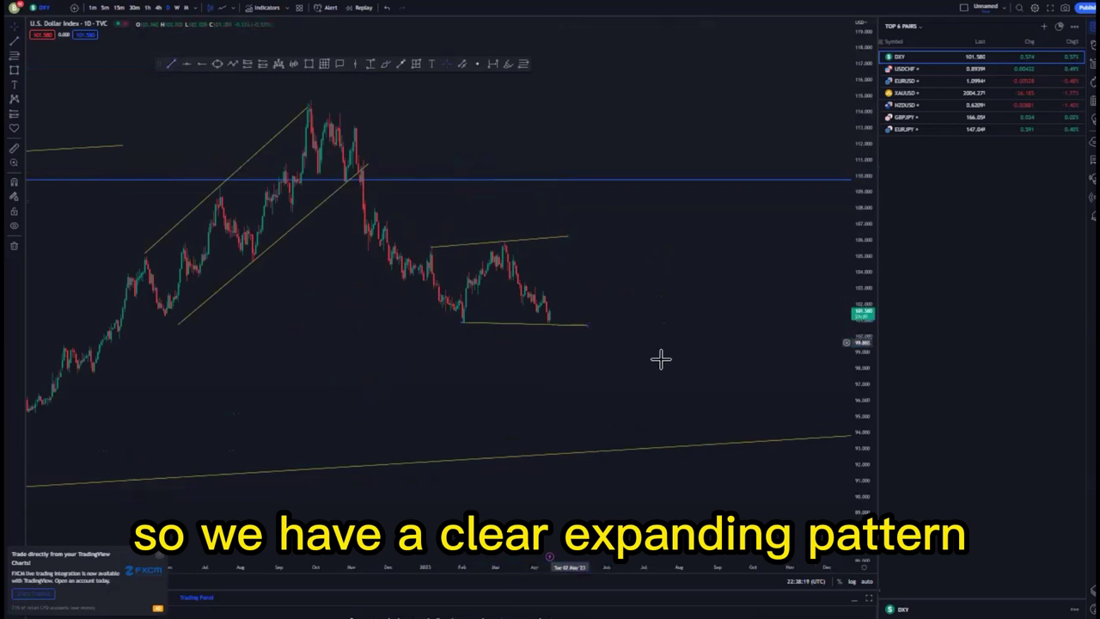
{"action": "scroll", "coordinate": [602, 283], "scroll_direction": "down", "scroll_amount": 2}
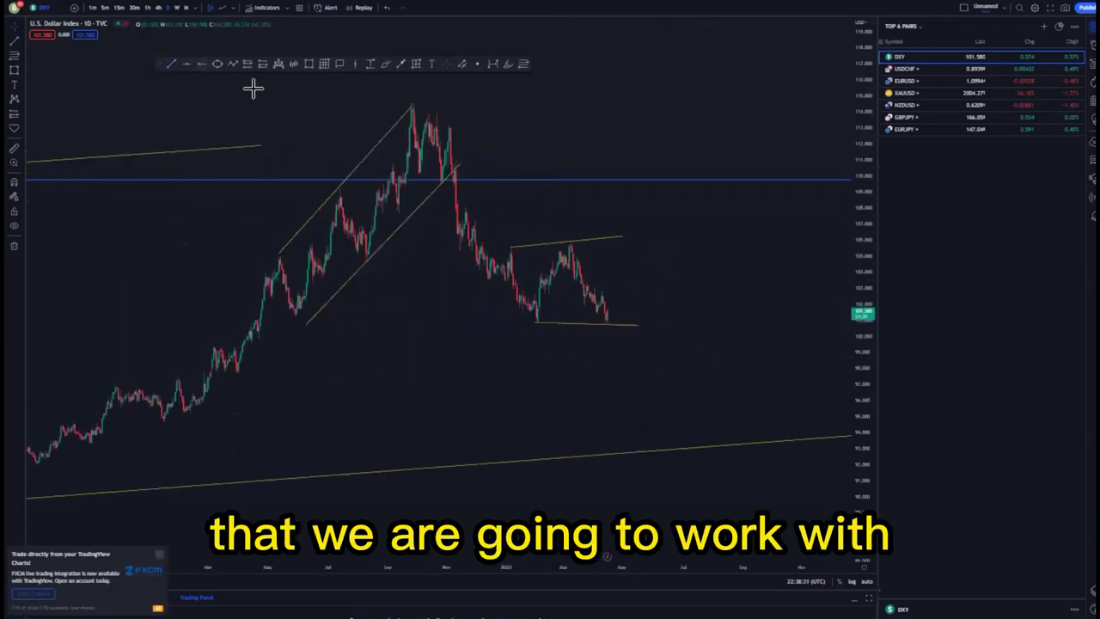
{"action": "left_click", "coordinate": [469, 219]}
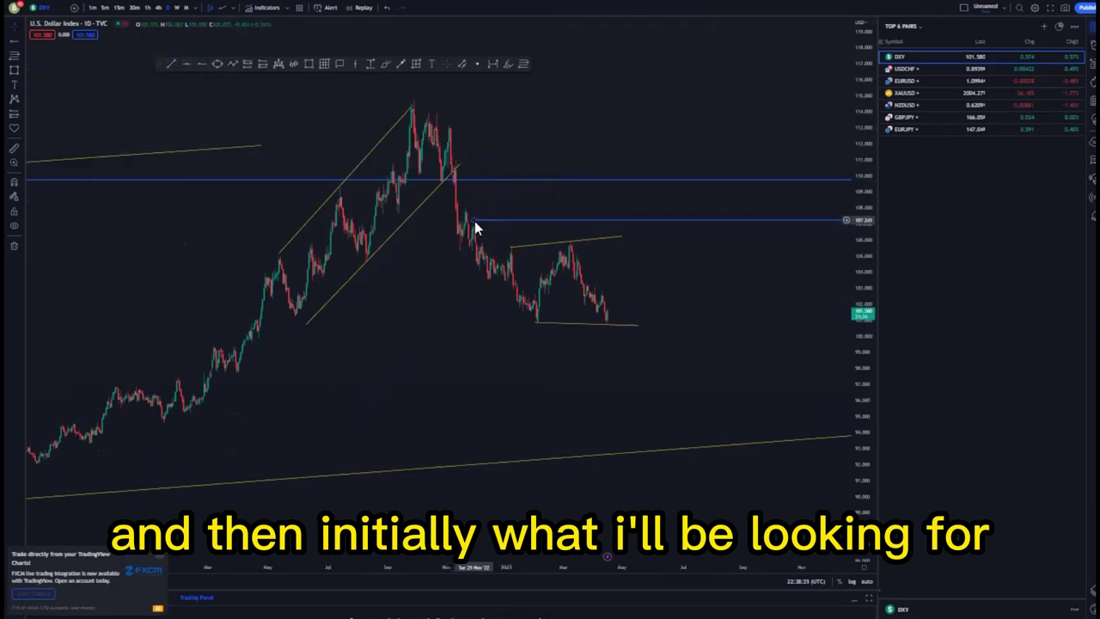
- Draw arrows projecting a rise to the upper trend line and a drop to about 93.37, and circle that line's three touches
{"action": "left_click", "coordinate": [609, 318]}
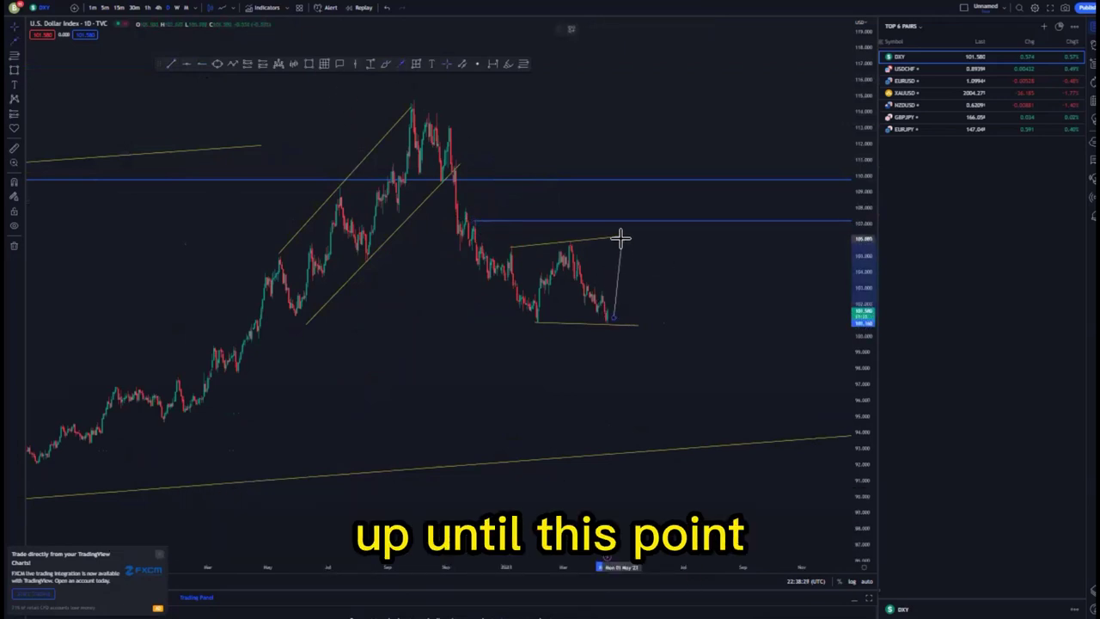
{"action": "left_click", "coordinate": [615, 238]}
{"action": "left_click", "coordinate": [636, 258]}
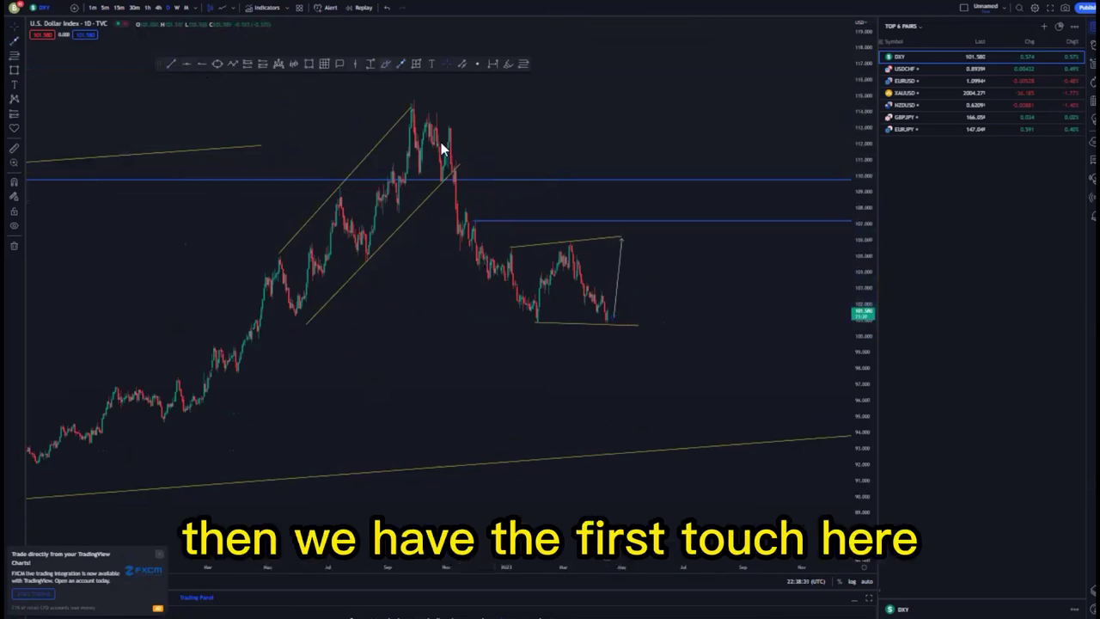
{"action": "mouse_move", "coordinate": [513, 240]}
{"action": "left_mouse_down"}
{"action": "mouse_move", "coordinate": [518, 255]}
{"action": "mouse_move", "coordinate": [515, 242]}
{"action": "mouse_move", "coordinate": [561, 253]}
{"action": "mouse_move", "coordinate": [610, 233]}
{"action": "mouse_move", "coordinate": [623, 241]}
{"action": "left_mouse_up"}
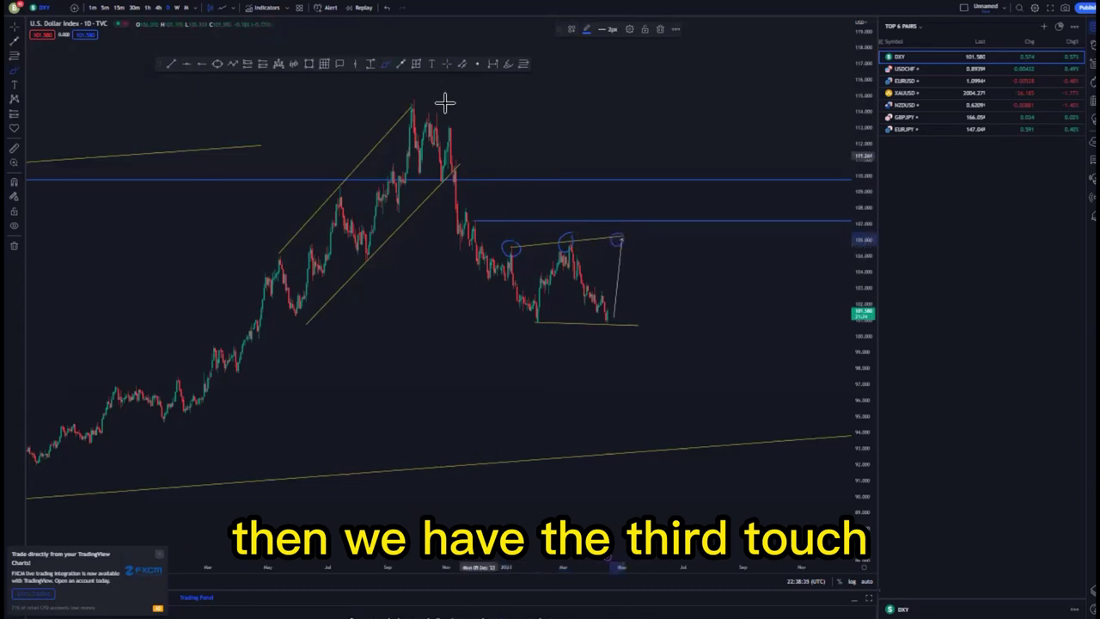
{"action": "left_click", "coordinate": [401, 64]}
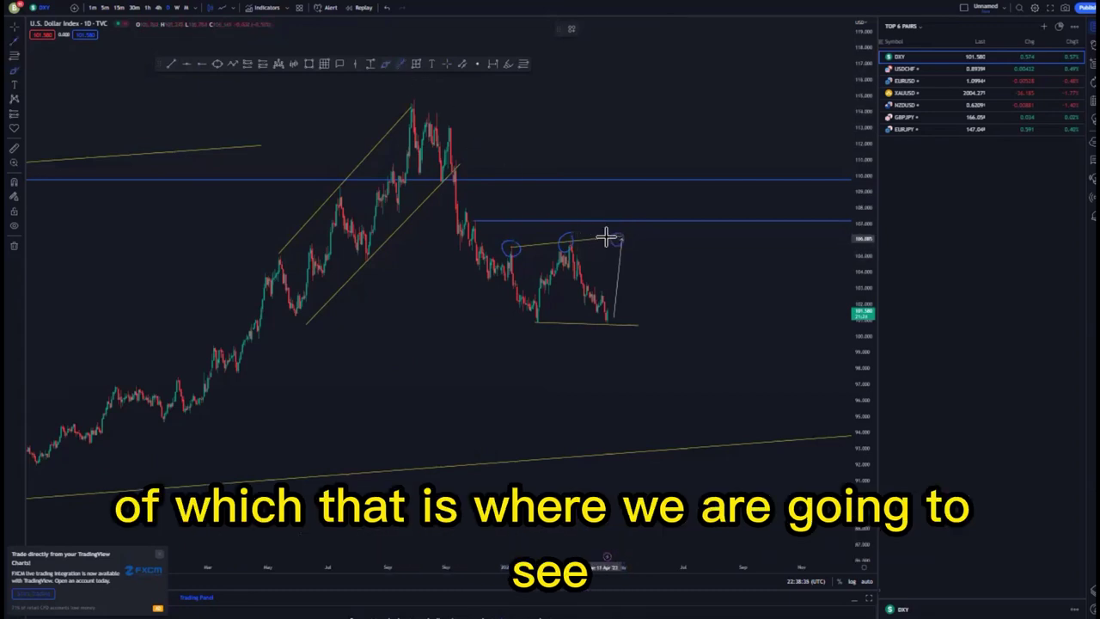
{"action": "double_click", "coordinate": [688, 443]}
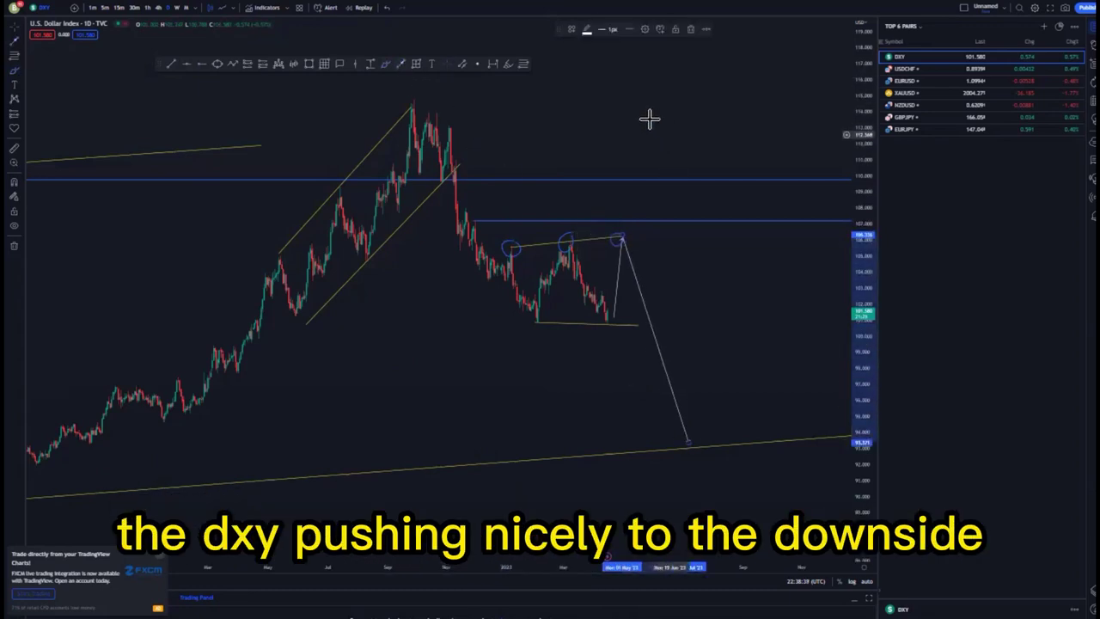
- Undo the downward arrow and the three circles on the upper trend line
{"action": "left_click", "coordinate": [386, 8]}
{"action": "left_click", "coordinate": [386, 8]}
{"action": "left_click", "coordinate": [385, 8]}
{"action": "left_click", "coordinate": [386, 7]}
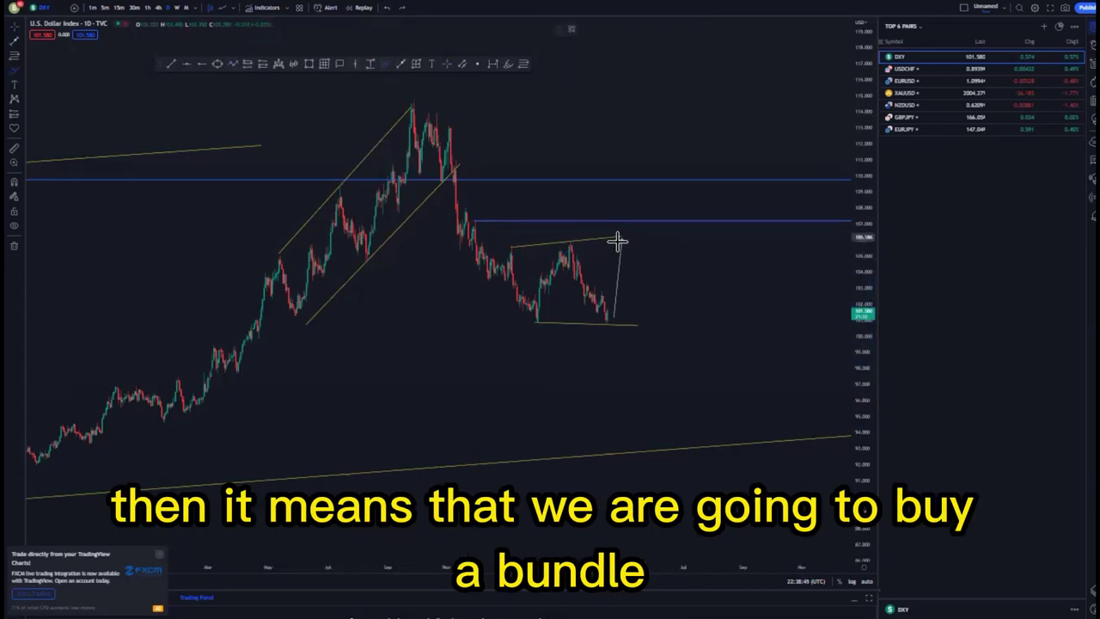
- Brush a projected rise to the 107.24 ray and a sell-off to about 94.6, and undo the projection markings
{"action": "left_click", "coordinate": [619, 234]}
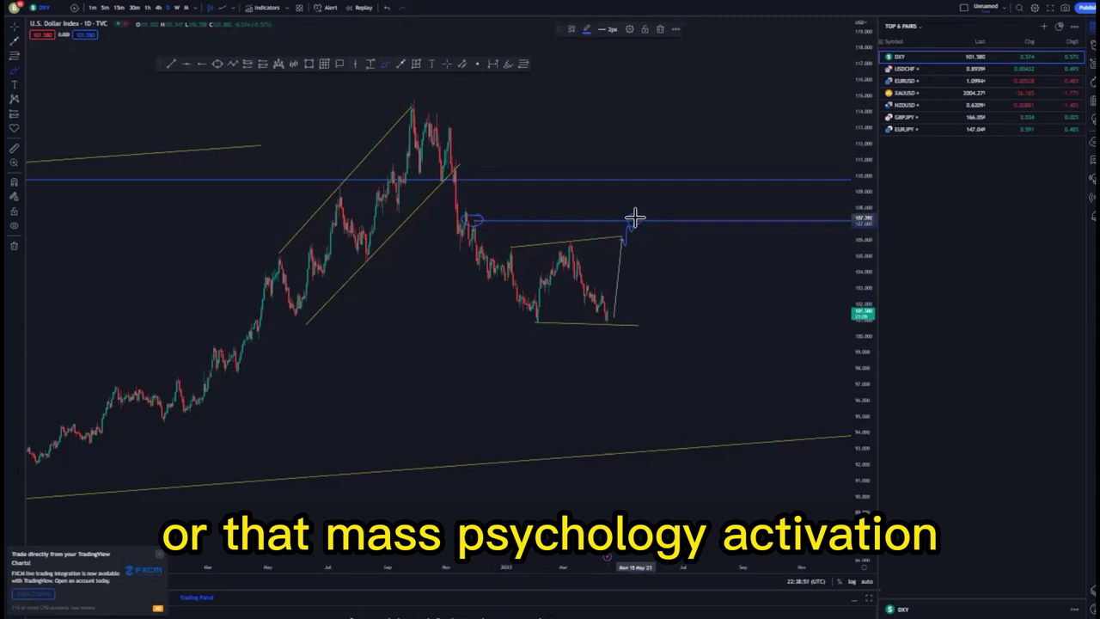
{"action": "mouse_move", "coordinate": [636, 219]}
{"action": "left_mouse_down"}
{"action": "mouse_move", "coordinate": [680, 361]}
{"action": "mouse_move", "coordinate": [704, 381]}
{"action": "mouse_move", "coordinate": [713, 421]}
{"action": "left_mouse_up"}
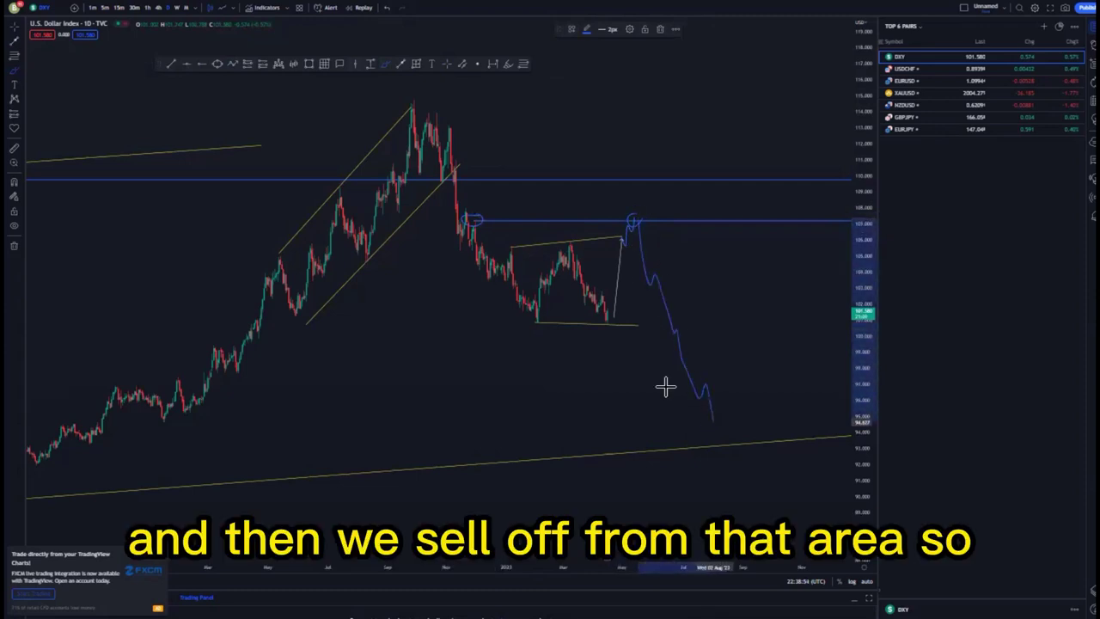
{"action": "left_click", "coordinate": [387, 7]}
{"action": "left_click", "coordinate": [388, 7]}
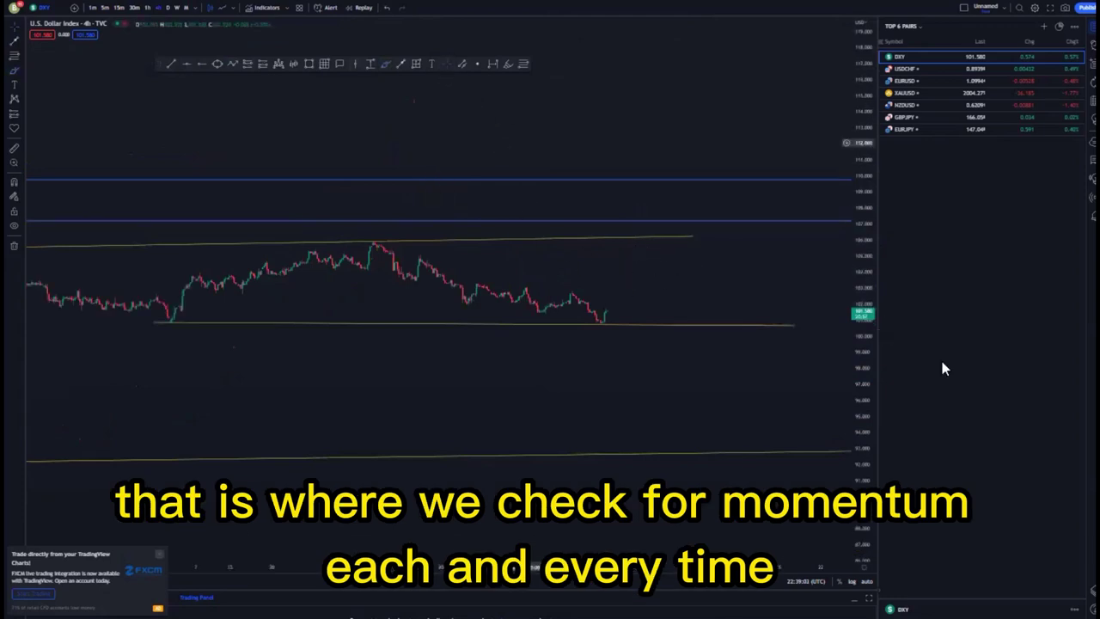
- On the 4-hour chart, refit the upper trend line by anchoring its start to the January 2023 high and adjusting its far end
{"action": "left_click_drag", "start_coordinate": [857, 421], "coordinate": [844, 246]}
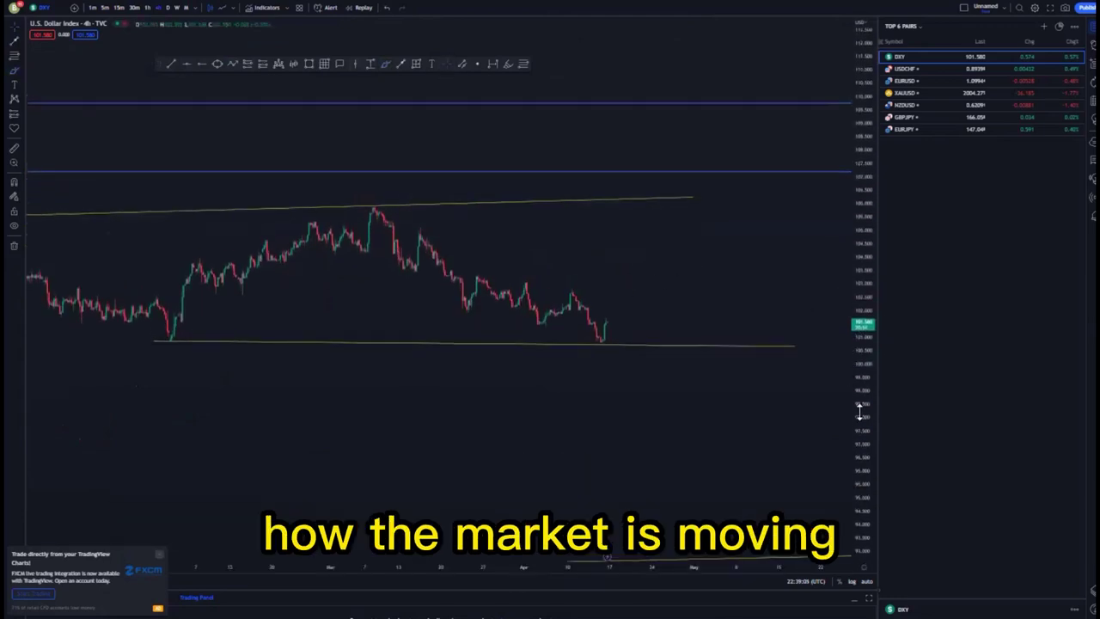
{"action": "left_click_drag", "start_coordinate": [860, 410], "coordinate": [849, 265]}
{"action": "scroll", "coordinate": [812, 387], "scroll_direction": "down", "scroll_amount": 2}
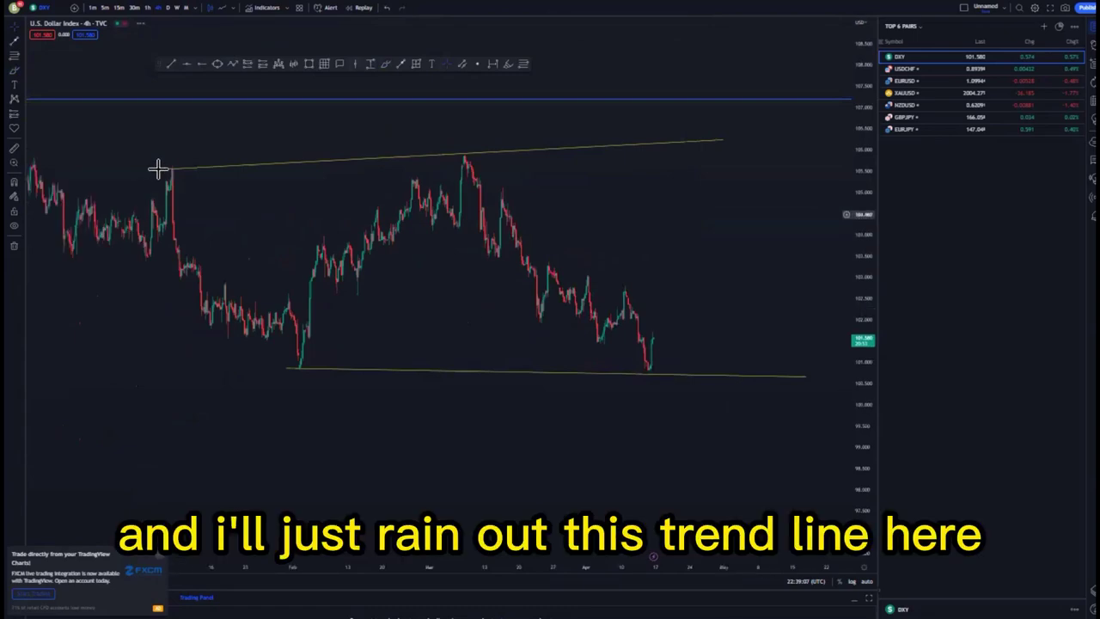
{"action": "left_click_drag", "start_coordinate": [163, 171], "coordinate": [171, 165]}
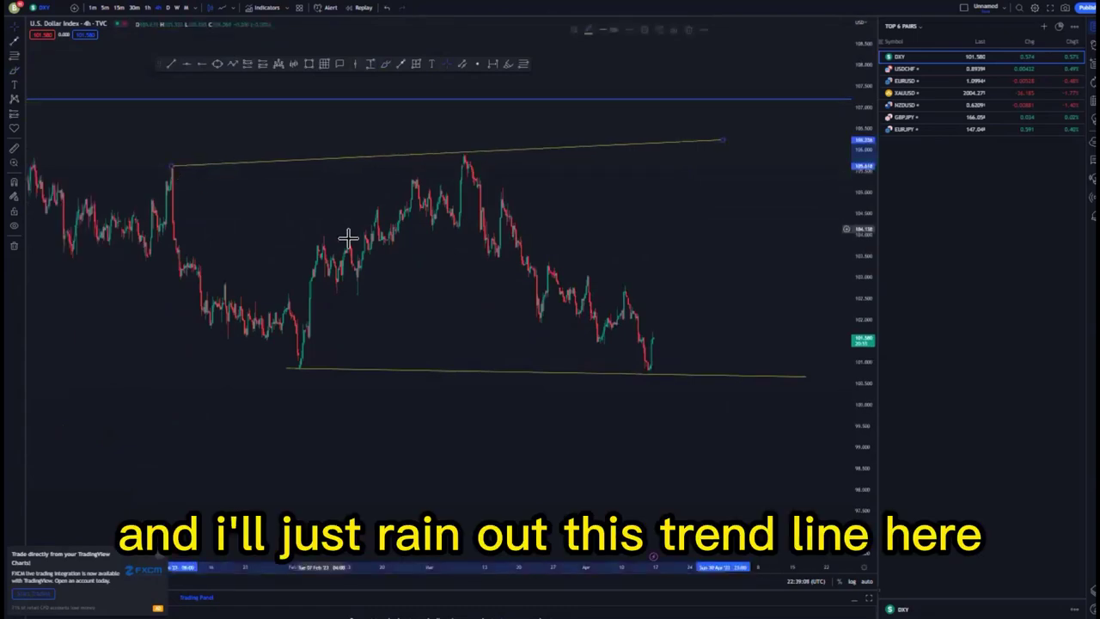
{"action": "left_click_drag", "start_coordinate": [722, 140], "coordinate": [739, 146]}
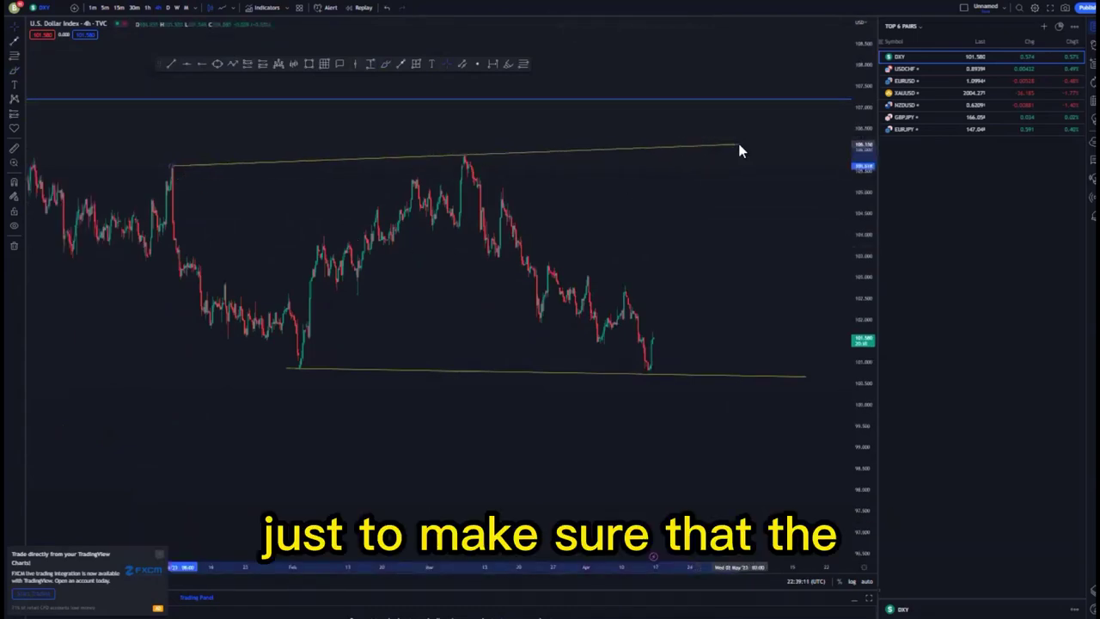
- Draw a descending channel around the March–April 2023 decline, with one trend line along the highs and one under the lows
{"action": "left_click_drag", "start_coordinate": [856, 354], "coordinate": [857, 289]}
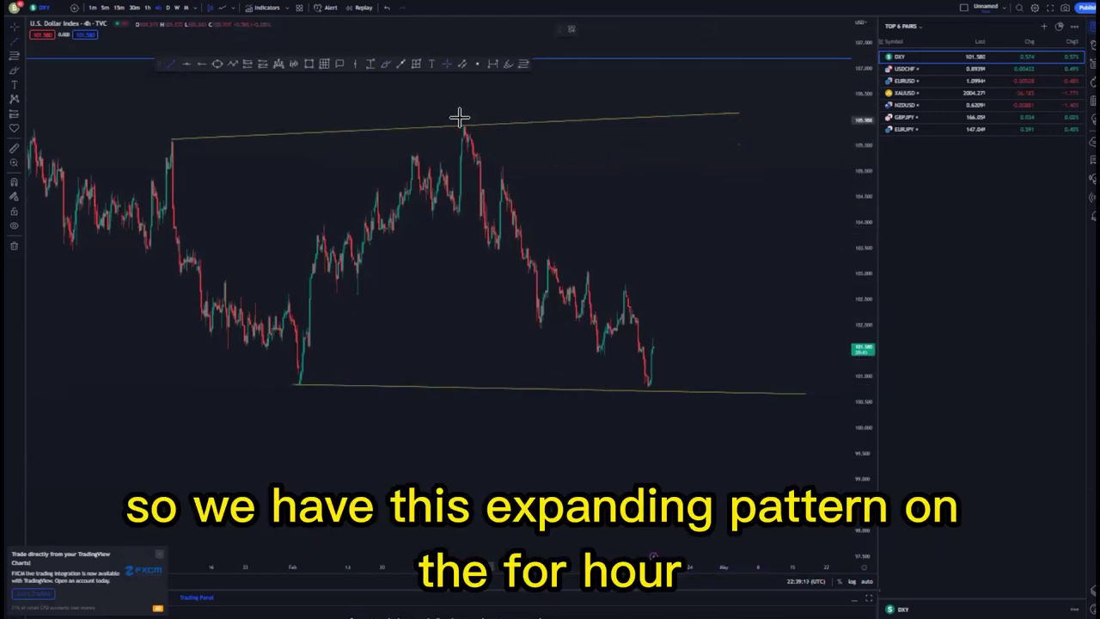
{"action": "left_click", "coordinate": [687, 344]}
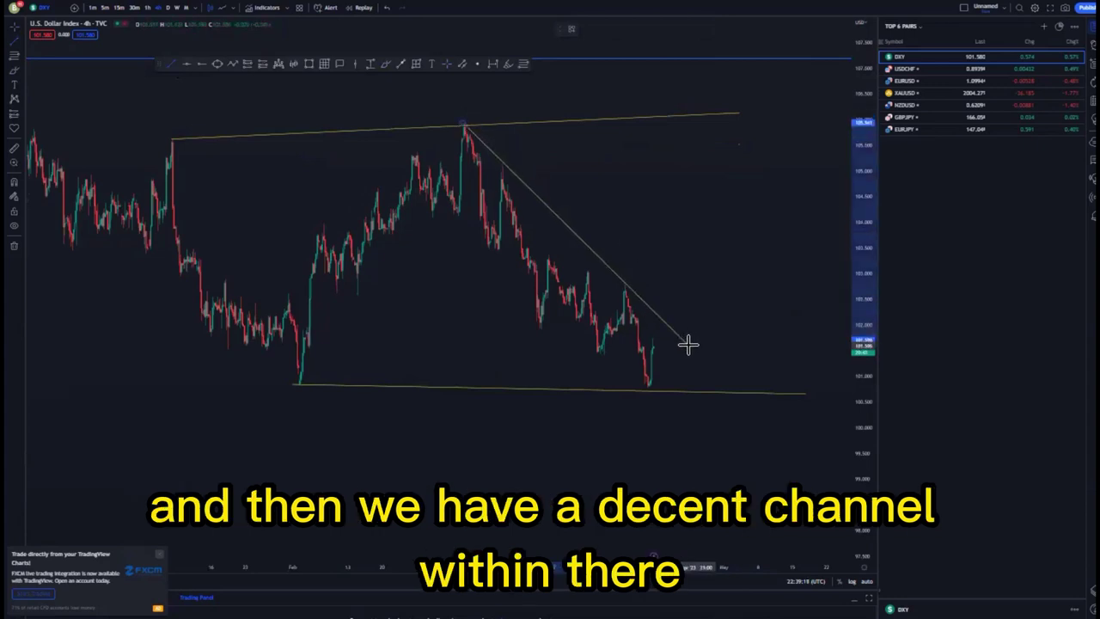
{"action": "left_click", "coordinate": [470, 226]}
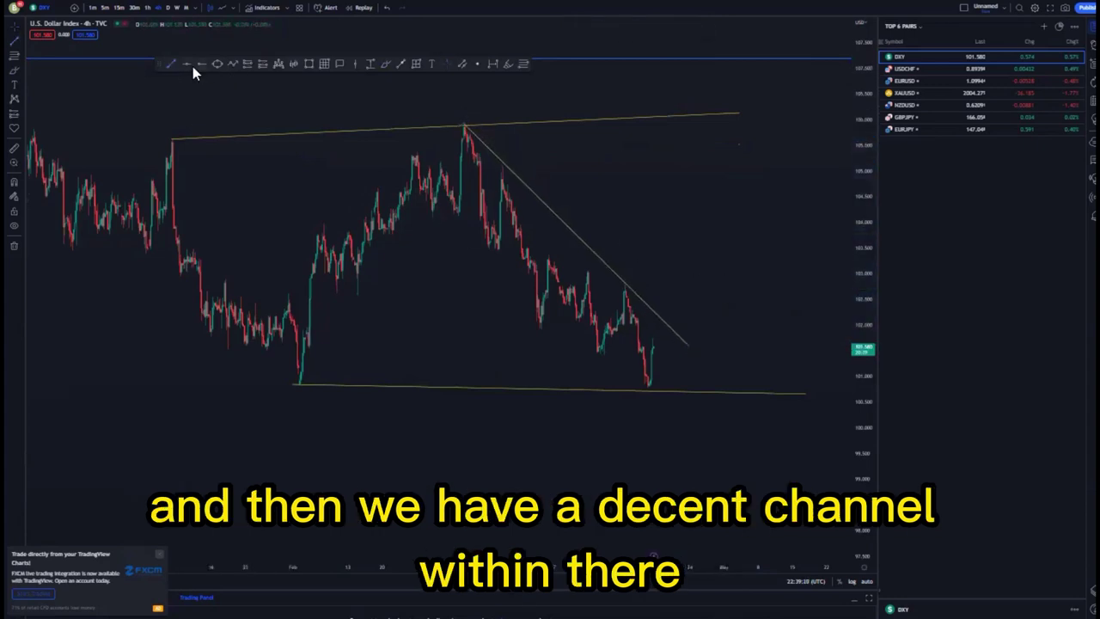
{"action": "left_click", "coordinate": [447, 209]}
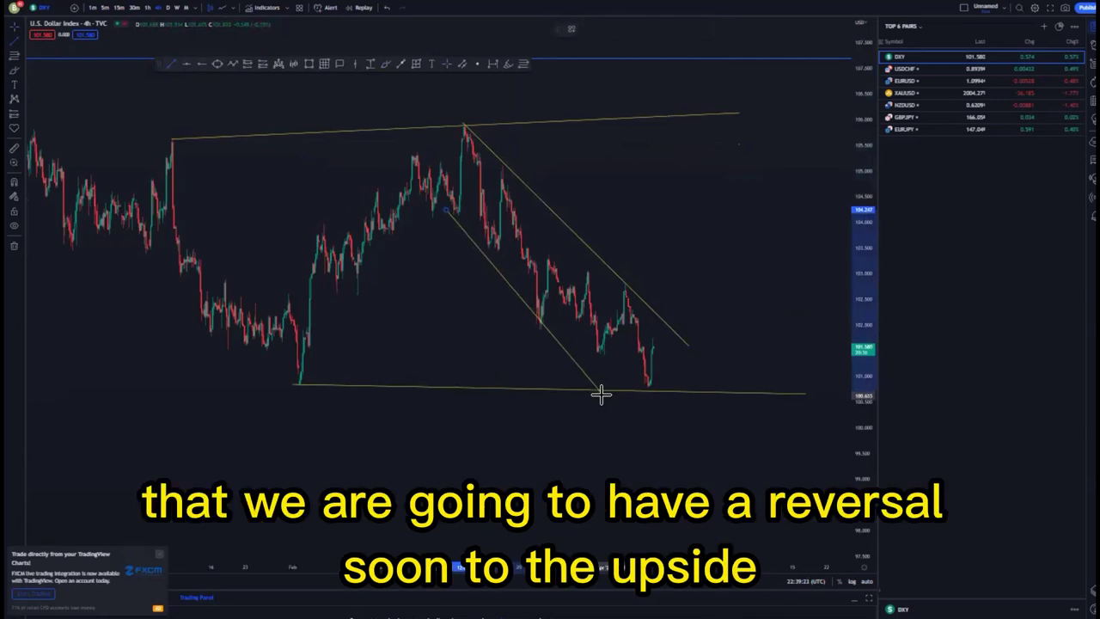
{"action": "left_click", "coordinate": [601, 391]}
{"action": "left_click", "coordinate": [666, 269]}
{"action": "left_click_drag", "start_coordinate": [444, 208], "coordinate": [430, 215]}
{"action": "left_click", "coordinate": [694, 219]}
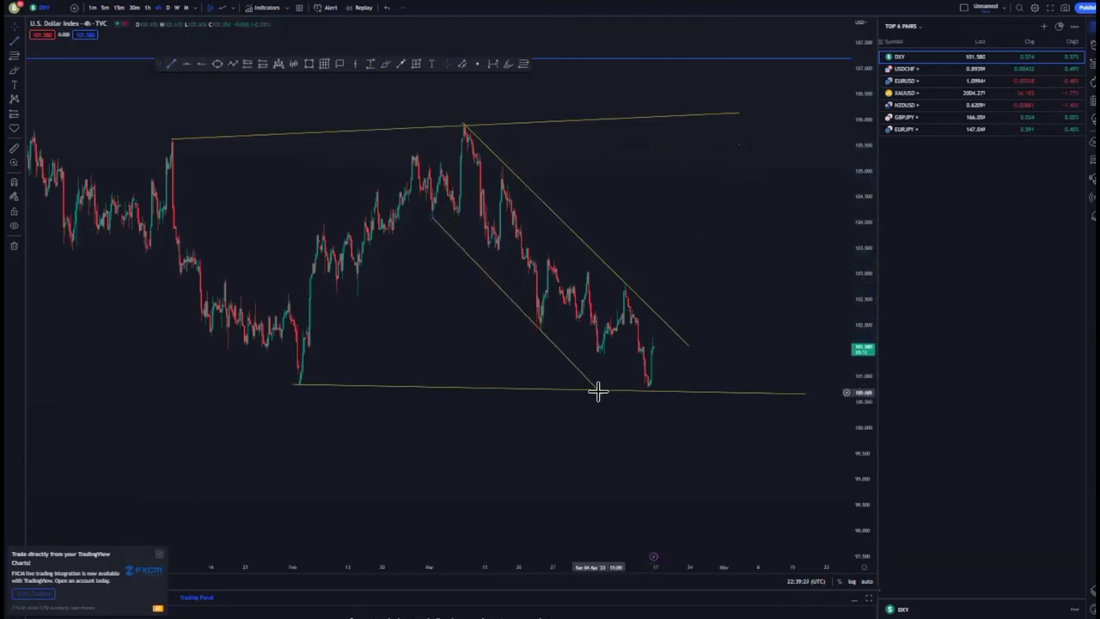
- Brush the corrective decline inside the channel and a projected rise to a circled point on the upper boundary, and undo the strokes
{"action": "scroll", "coordinate": [693, 290], "scroll_direction": "down", "scroll_amount": 3}
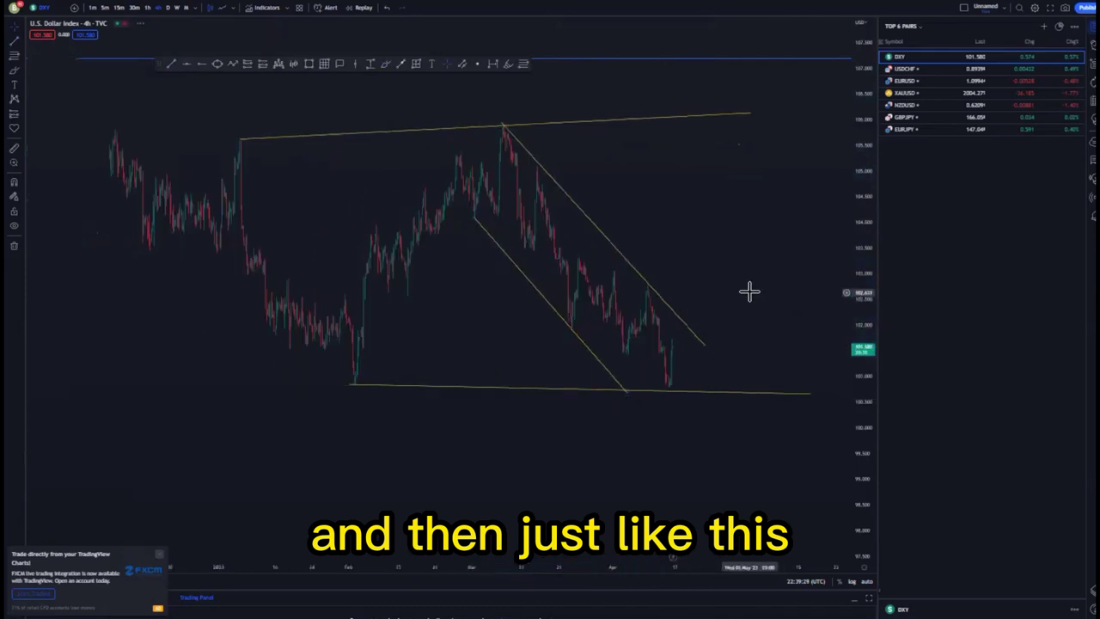
{"action": "scroll", "coordinate": [701, 209], "scroll_direction": "up", "scroll_amount": 2}
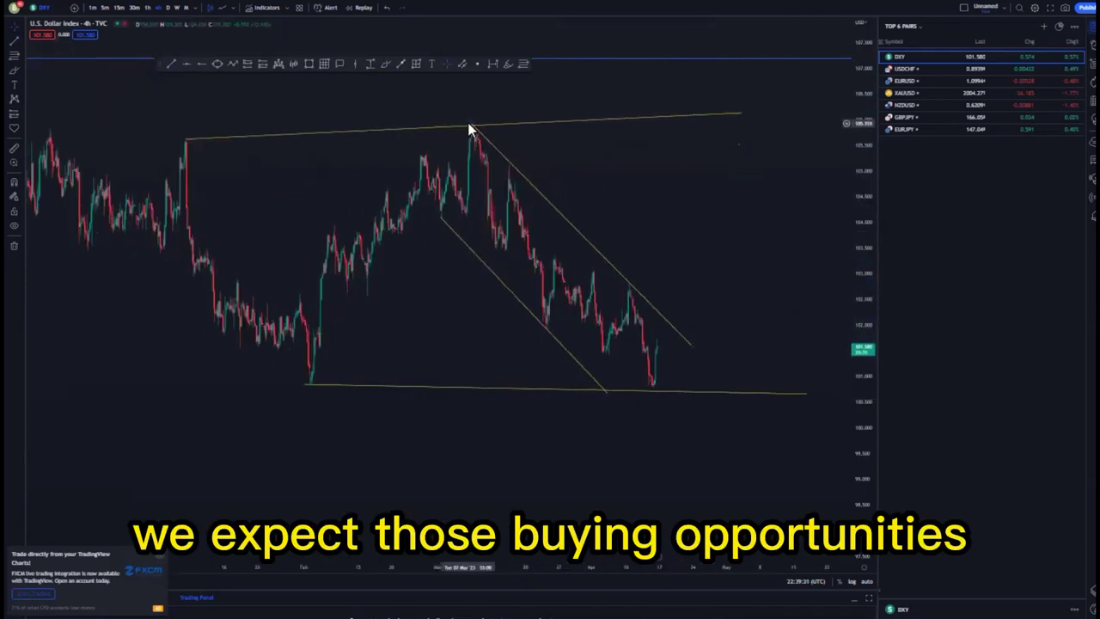
{"action": "left_click", "coordinate": [385, 63]}
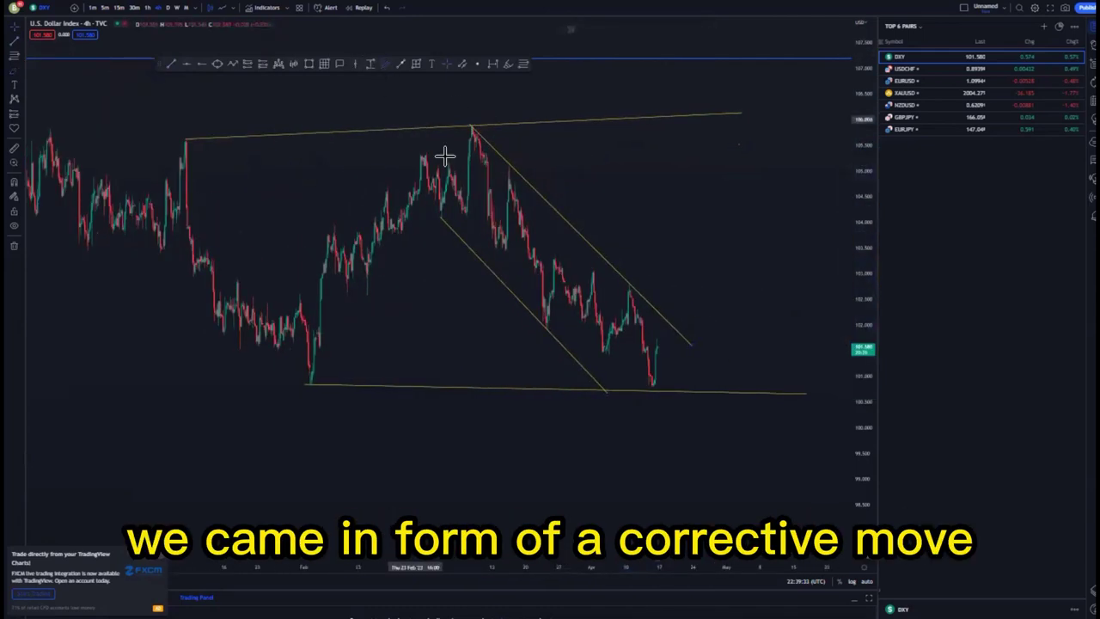
{"action": "mouse_move", "coordinate": [473, 127]}
{"action": "left_mouse_down"}
{"action": "mouse_move", "coordinate": [491, 258]}
{"action": "mouse_move", "coordinate": [557, 249]}
{"action": "left_mouse_up"}
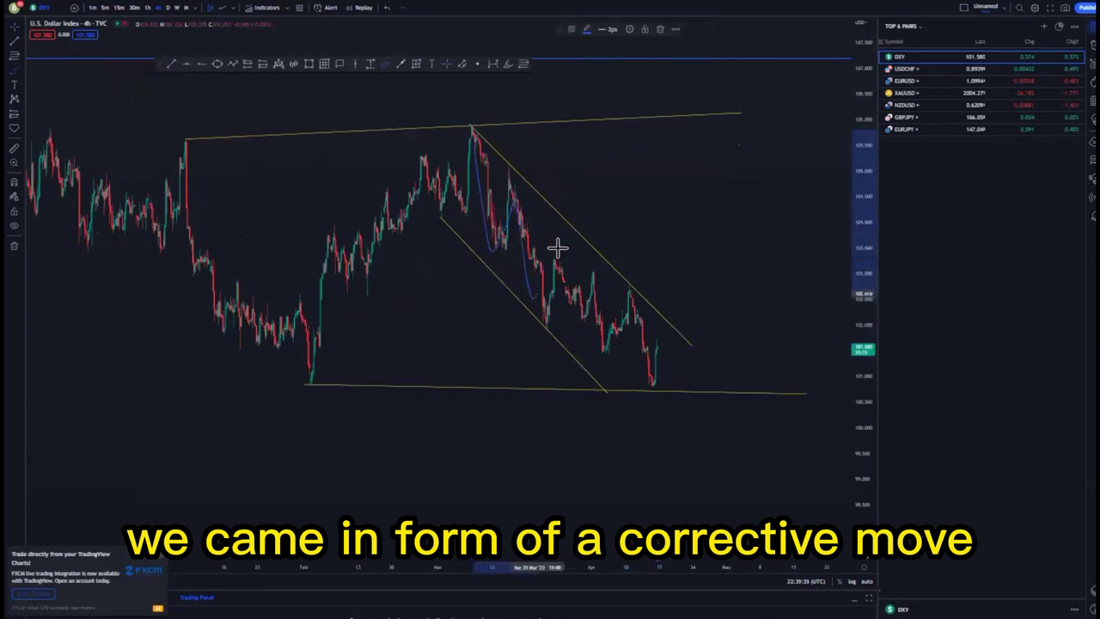
{"action": "left_click_drag", "start_coordinate": [576, 337], "coordinate": [622, 324]}
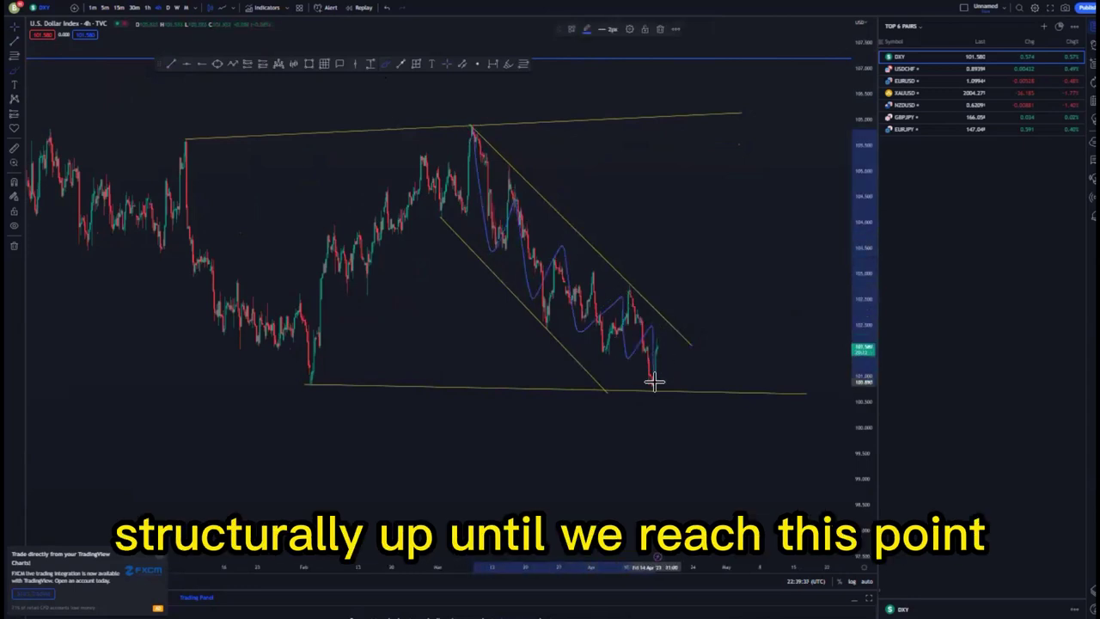
{"action": "mouse_move", "coordinate": [656, 380]}
{"action": "left_mouse_down"}
{"action": "mouse_move", "coordinate": [708, 113]}
{"action": "mouse_move", "coordinate": [704, 129]}
{"action": "left_mouse_up"}
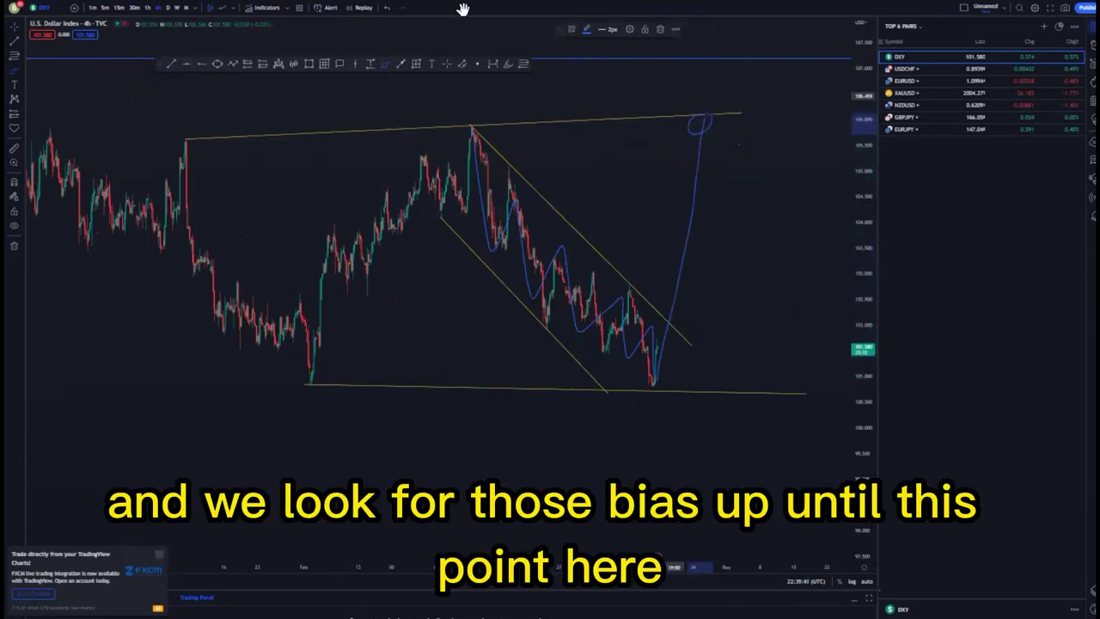
{"action": "left_click", "coordinate": [389, 8]}
{"action": "left_click", "coordinate": [389, 8]}
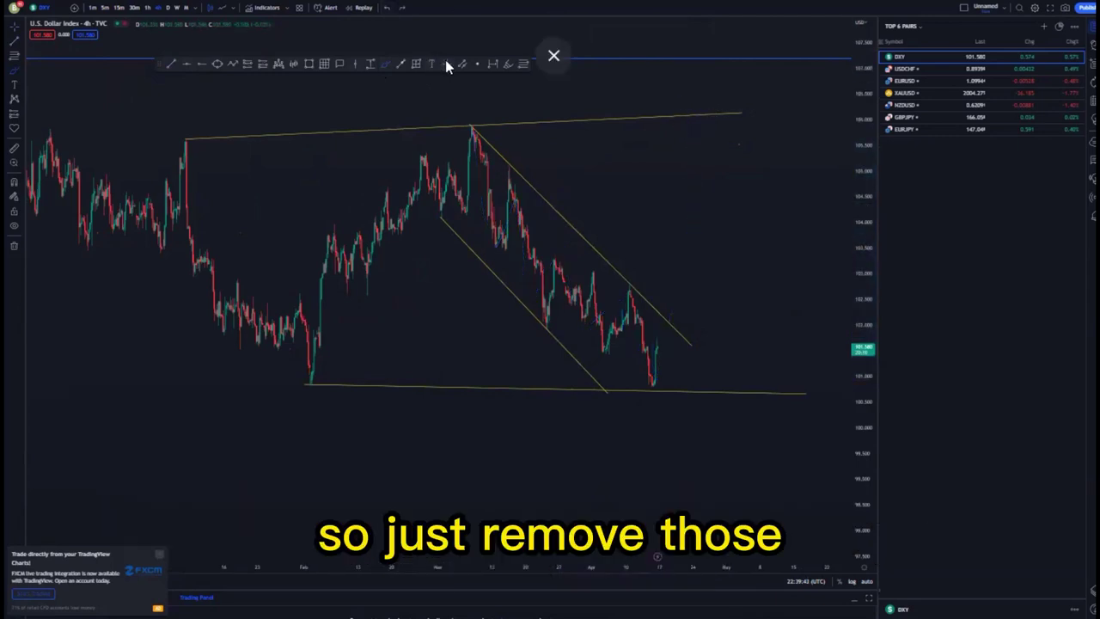
- Level the lower boundary line with the April 2023 low, and trim the channel's lower line to end at that boundary
{"action": "left_click_drag", "start_coordinate": [805, 392], "coordinate": [809, 387]}
{"action": "left_click", "coordinate": [703, 417]}
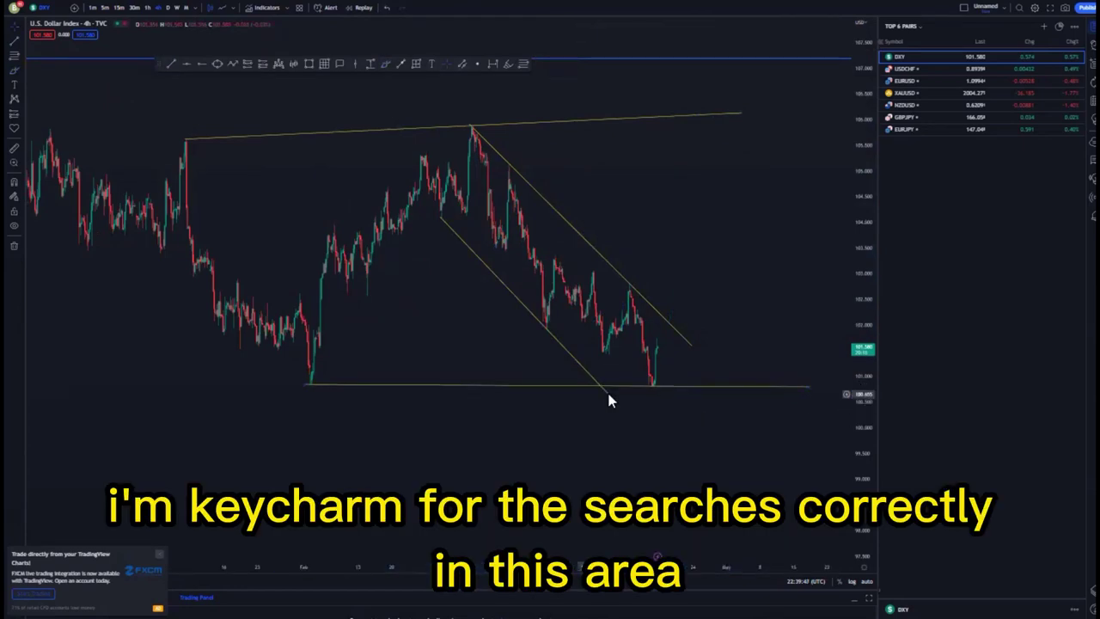
{"action": "left_click_drag", "start_coordinate": [607, 391], "coordinate": [595, 383]}
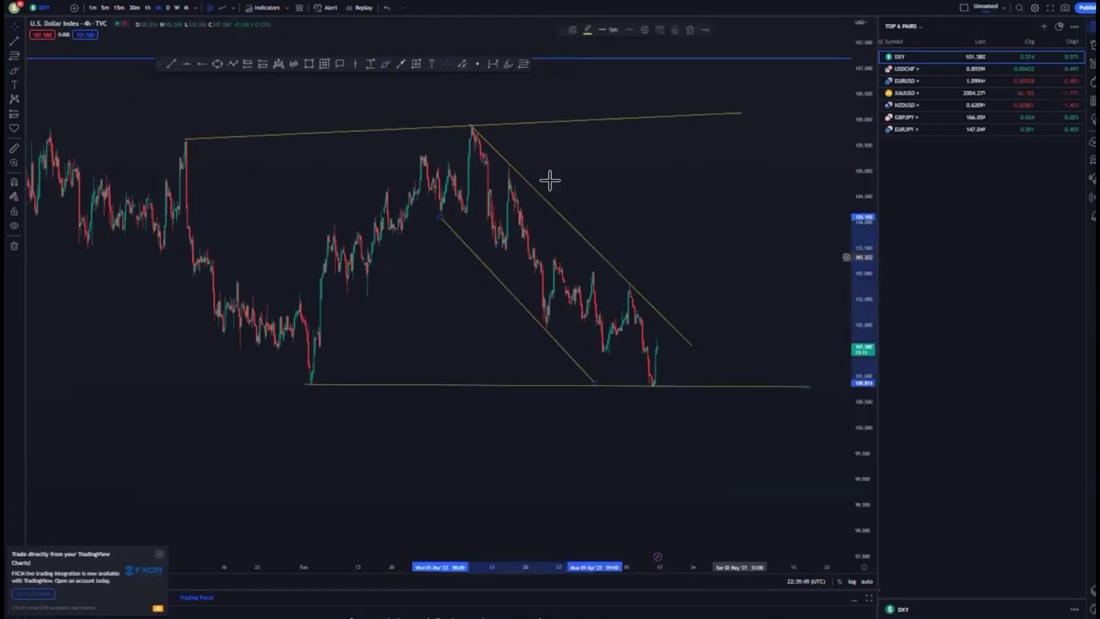
{"action": "left_click", "coordinate": [550, 179]}
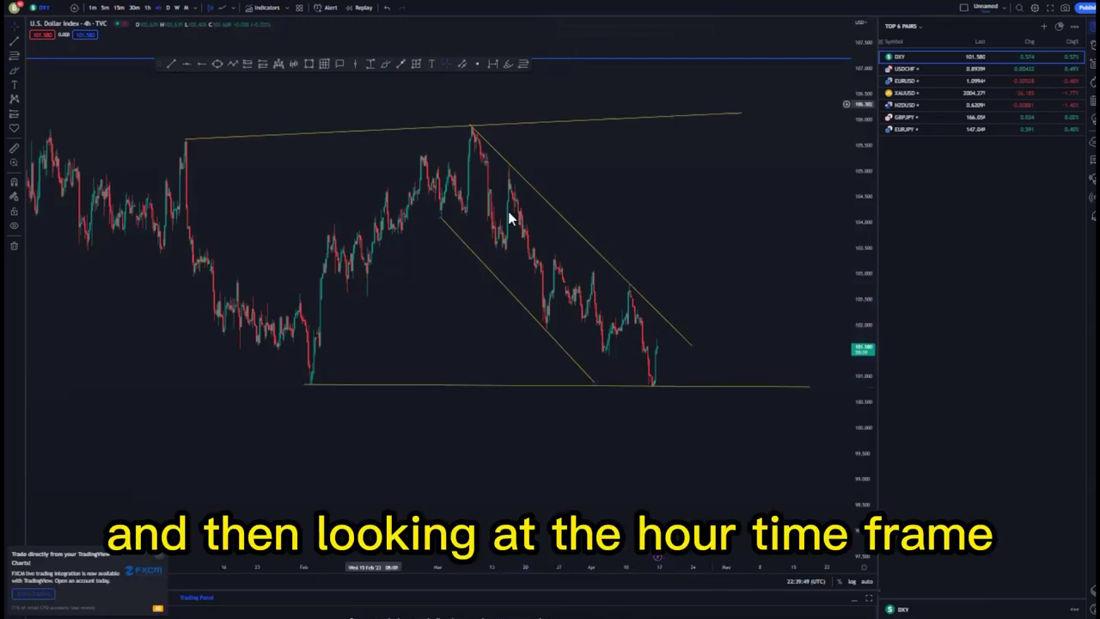
- Switch the chart to the 1-hour timeframe to review the expanding pattern and its descending channel
{"action": "type", "text": "60"}
{"action": "key", "text": "Return"}
{"action": "scroll", "coordinate": [707, 284], "scroll_direction": "down", "scroll_amount": 5}
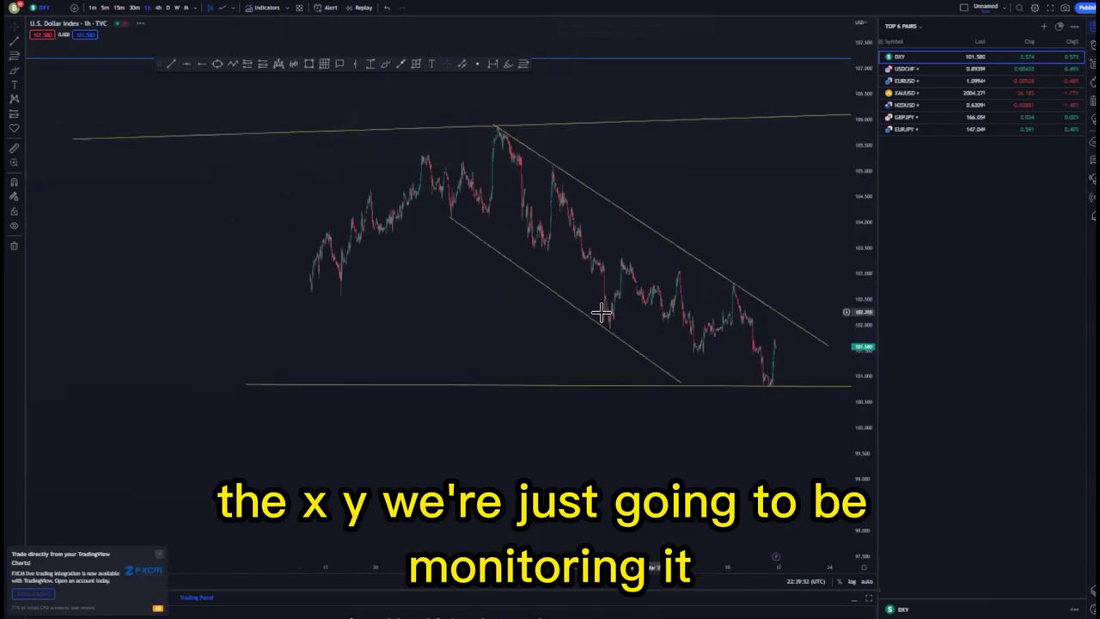
{"action": "left_click_drag", "start_coordinate": [444, 303], "coordinate": [317, 282]}
{"action": "scroll", "coordinate": [415, 285], "scroll_direction": "down", "scroll_amount": 4}
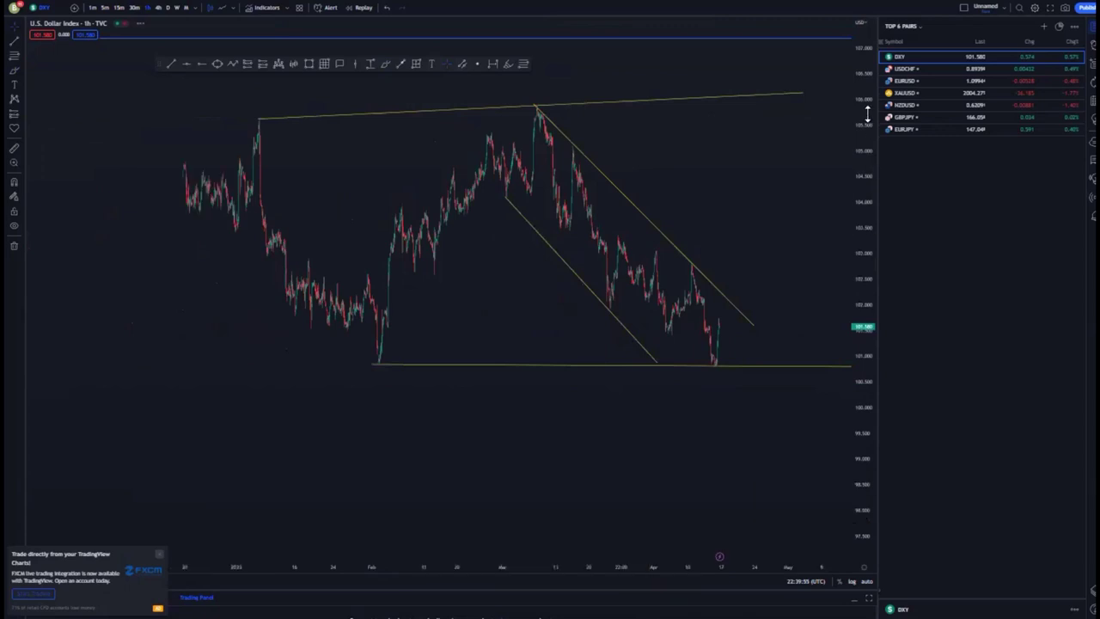
- Draw a small descending channel around the latest April 2023 decline, with one trend line along the highs and one under the lows
{"action": "scroll", "coordinate": [675, 312], "scroll_direction": "up", "scroll_amount": 4}
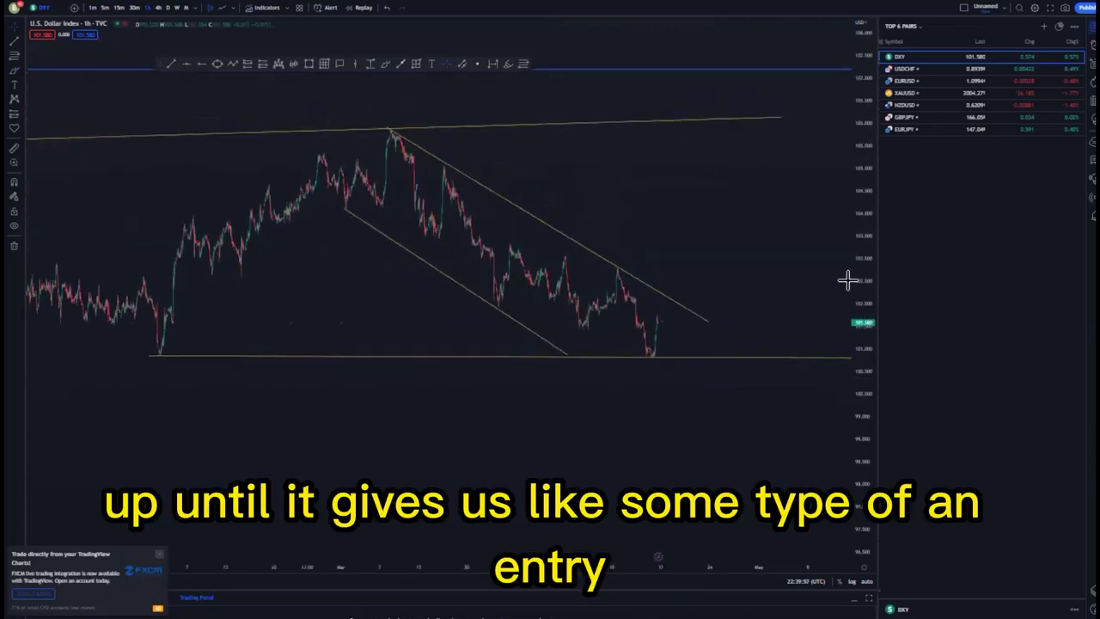
{"action": "scroll", "coordinate": [793, 233], "scroll_direction": "up", "scroll_amount": 6}
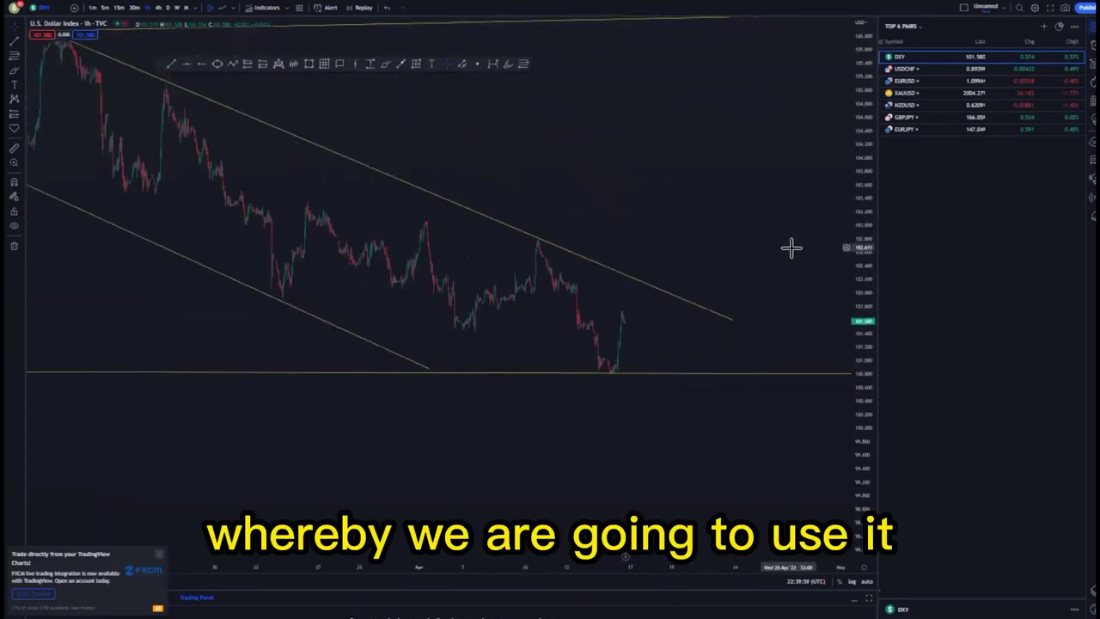
{"action": "scroll", "coordinate": [791, 248], "scroll_direction": "up", "scroll_amount": 6}
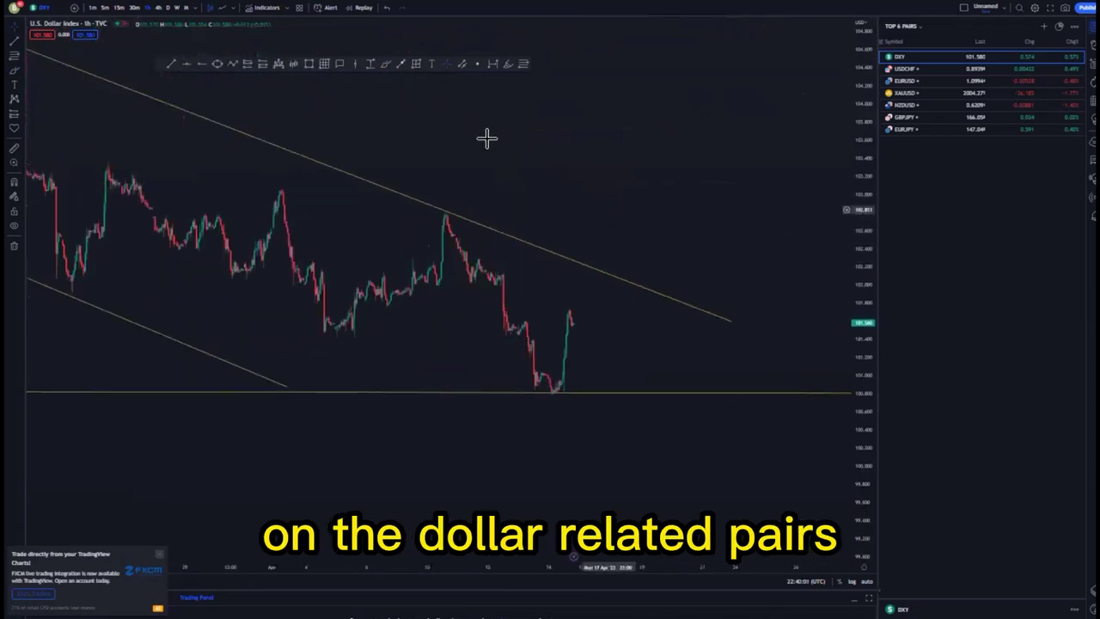
{"action": "left_click", "coordinate": [468, 225]}
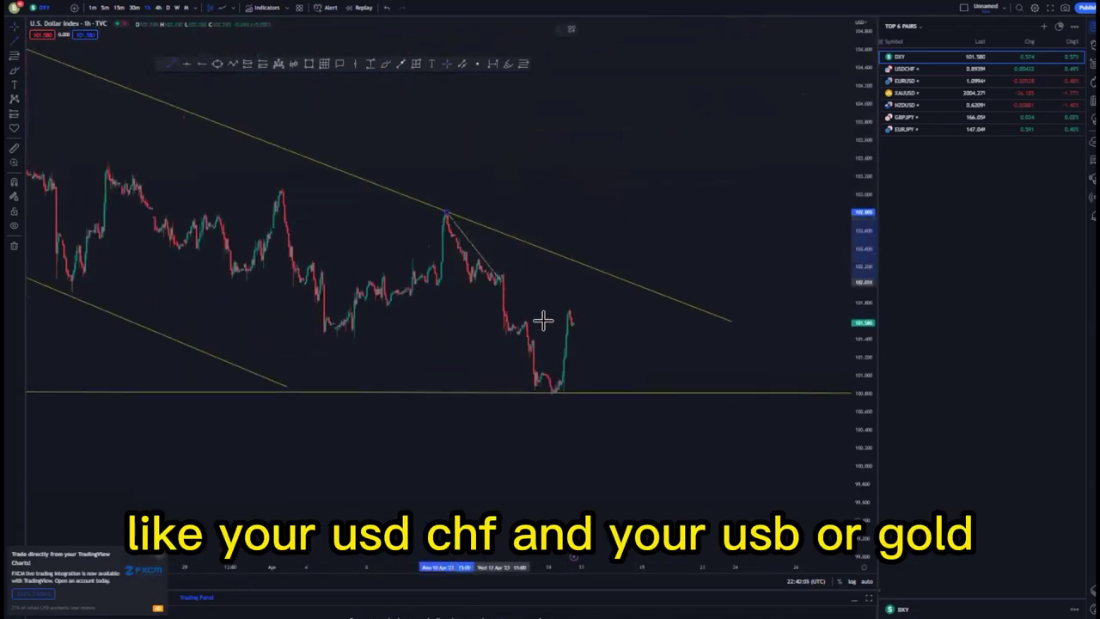
{"action": "left_click", "coordinate": [578, 352]}
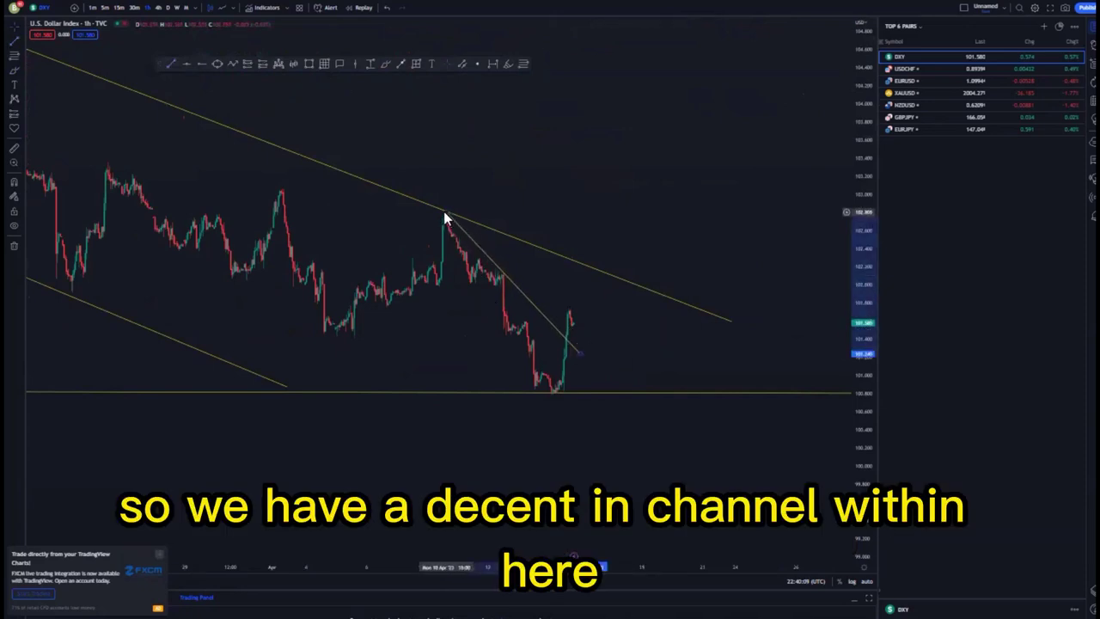
{"action": "left_click", "coordinate": [434, 280]}
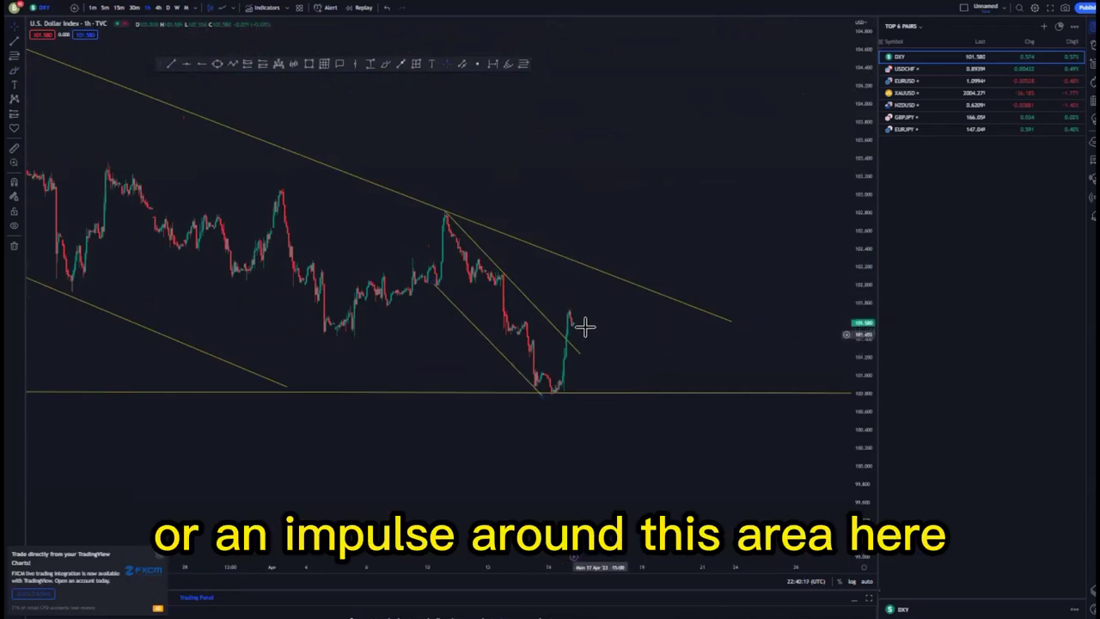
- Brush a consolidation beside the latest candles, place a long position at its top, and tighten the stop to just below it
{"action": "left_click_drag", "start_coordinate": [583, 323], "coordinate": [531, 287]}
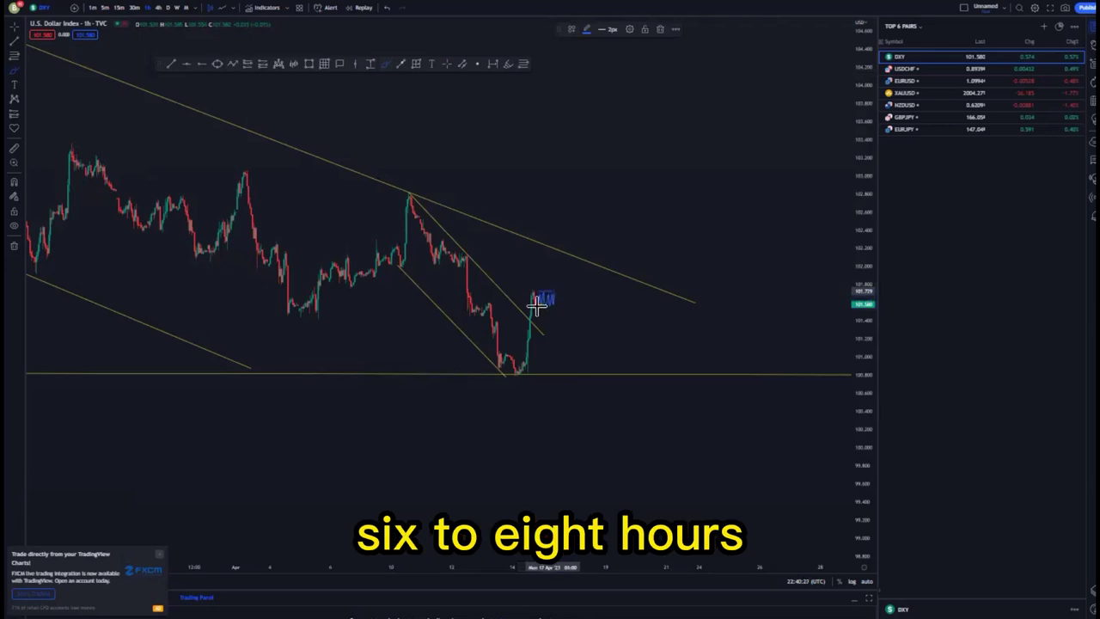
{"action": "left_click", "coordinate": [265, 65]}
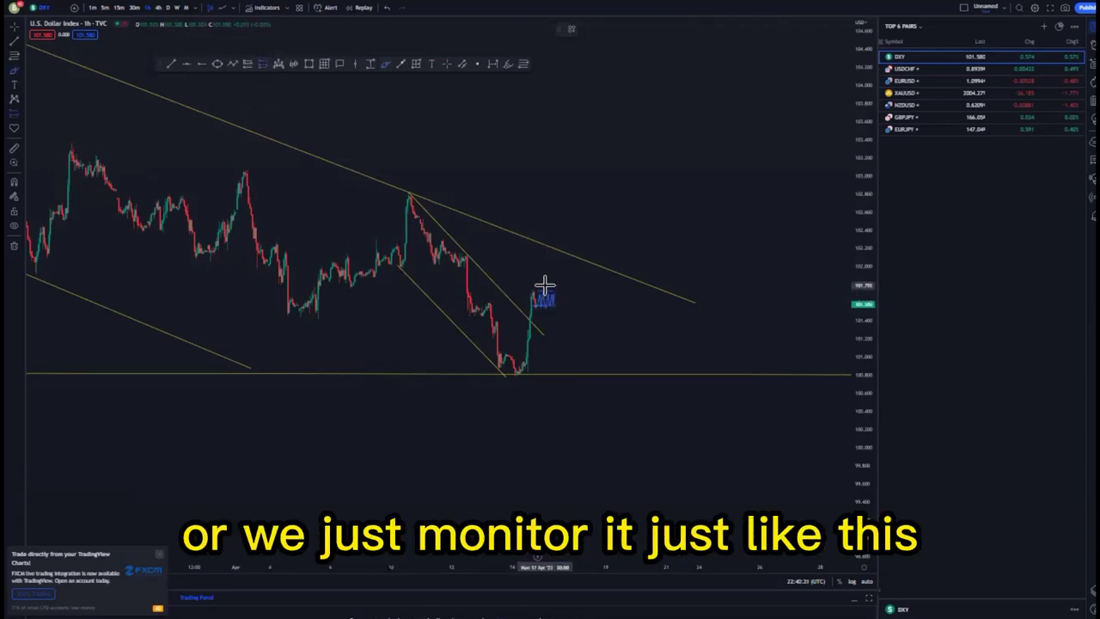
{"action": "left_click", "coordinate": [550, 288]}
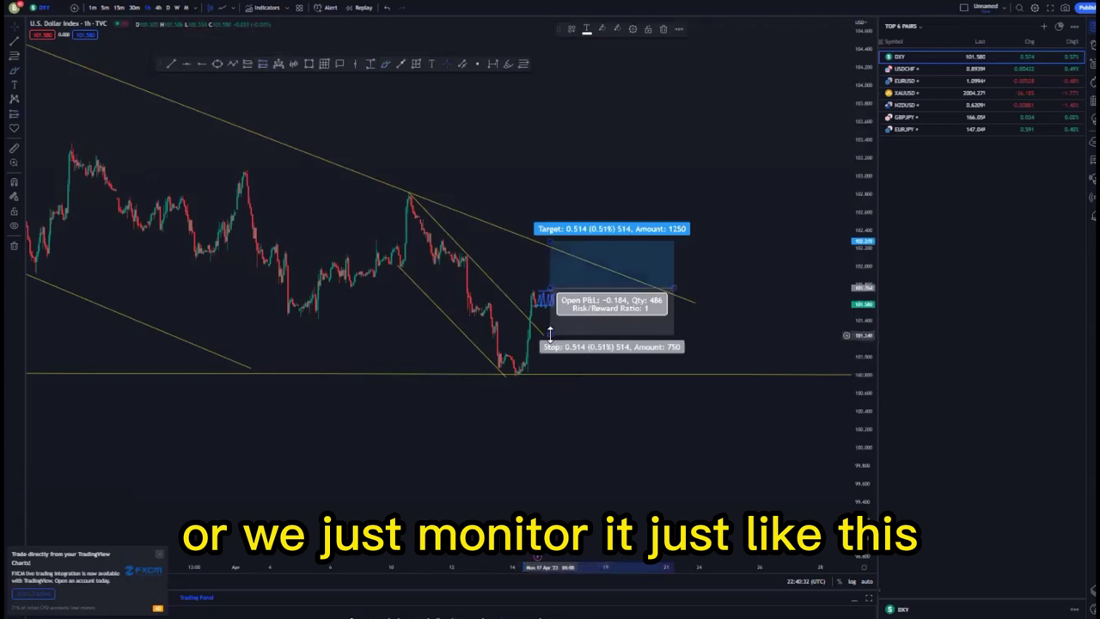
{"action": "left_click_drag", "start_coordinate": [550, 335], "coordinate": [548, 311]}
{"action": "left_click", "coordinate": [619, 356]}
- Extend the long position's target up to the upper trend line of the expanding pattern
{"action": "scroll", "coordinate": [622, 371], "scroll_direction": "down", "scroll_amount": 5}
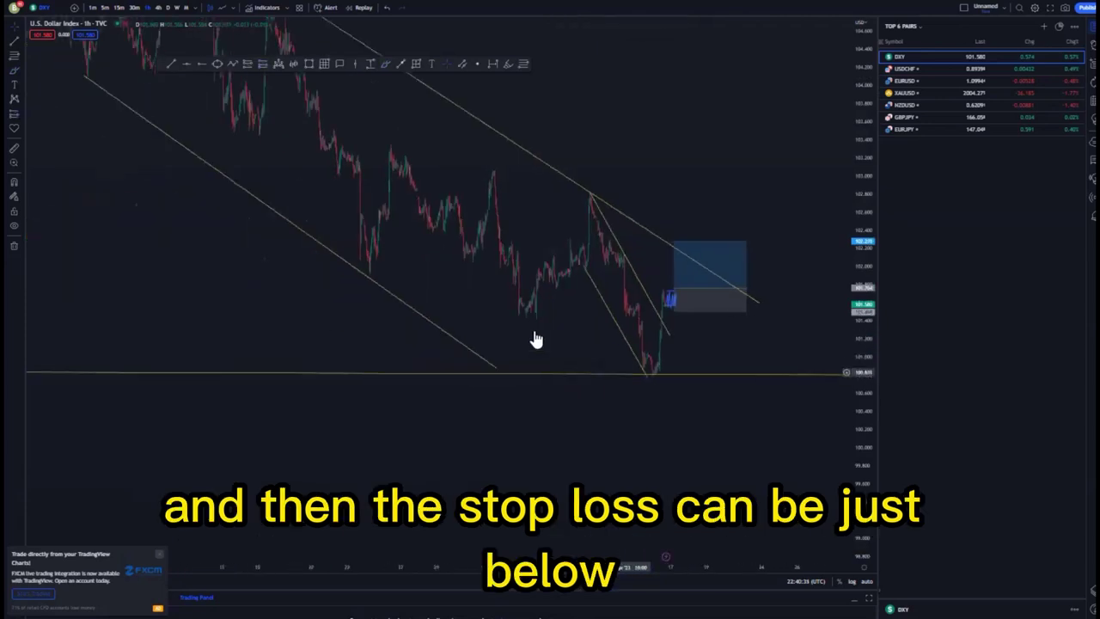
{"action": "left_click_drag", "start_coordinate": [408, 366], "coordinate": [271, 420]}
{"action": "scroll", "coordinate": [486, 375], "scroll_direction": "down", "scroll_amount": 7}
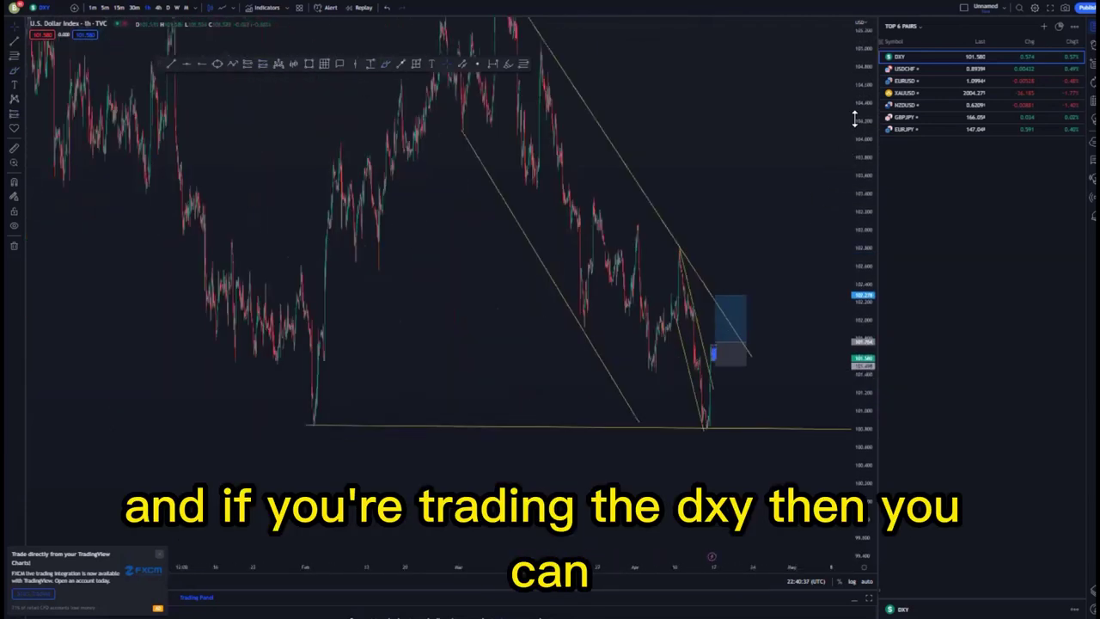
{"action": "left_click_drag", "start_coordinate": [855, 118], "coordinate": [847, 241]}
{"action": "left_click_drag", "start_coordinate": [751, 280], "coordinate": [732, 95]}
{"action": "left_click_drag", "start_coordinate": [498, 94], "coordinate": [424, 137]}
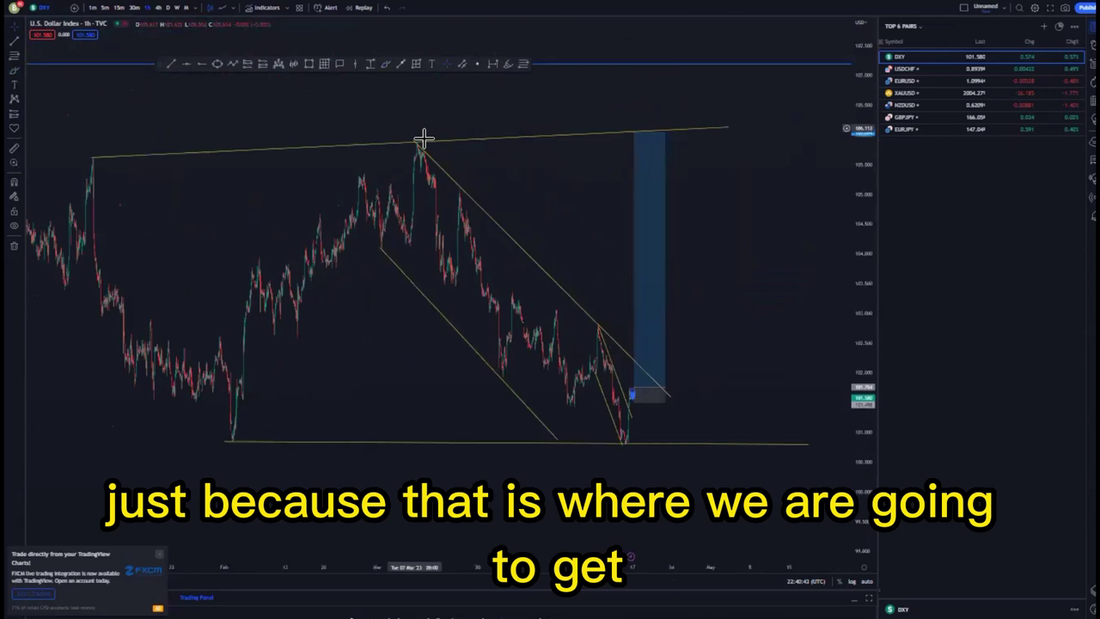
- Add a horizontal ray at the March 2023 high where the expanding pattern's upper line touches price
{"action": "left_click", "coordinate": [205, 64]}
{"action": "left_click", "coordinate": [421, 142]}
{"action": "scroll", "coordinate": [602, 176], "scroll_direction": "down", "scroll_amount": 1}
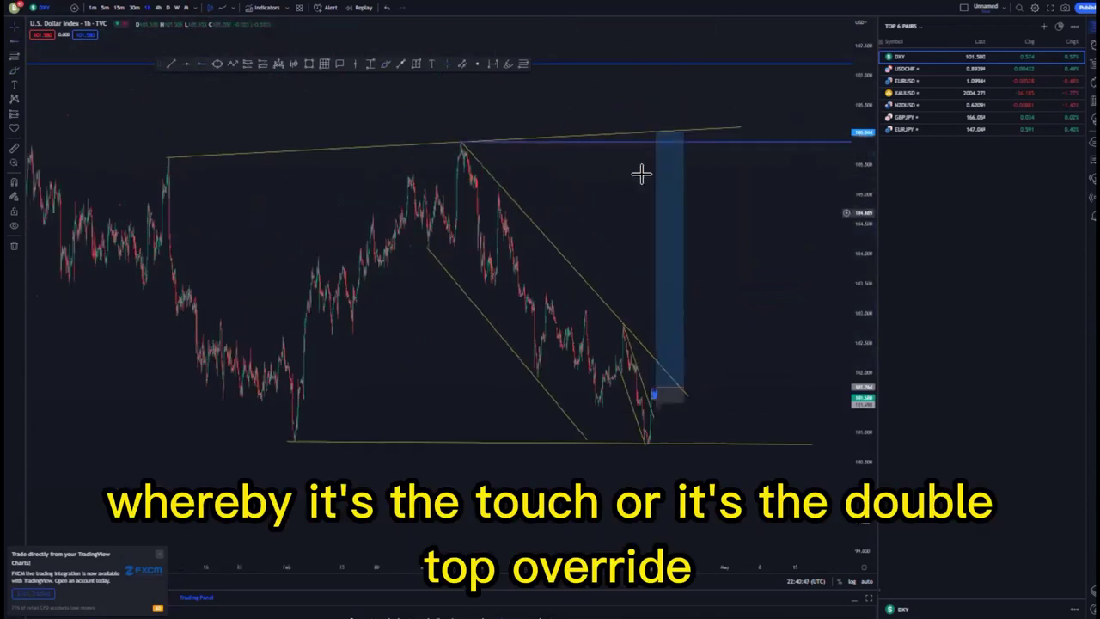
{"action": "scroll", "coordinate": [688, 217], "scroll_direction": "down", "scroll_amount": 3}
{"action": "left_click_drag", "start_coordinate": [589, 182], "coordinate": [551, 163]}
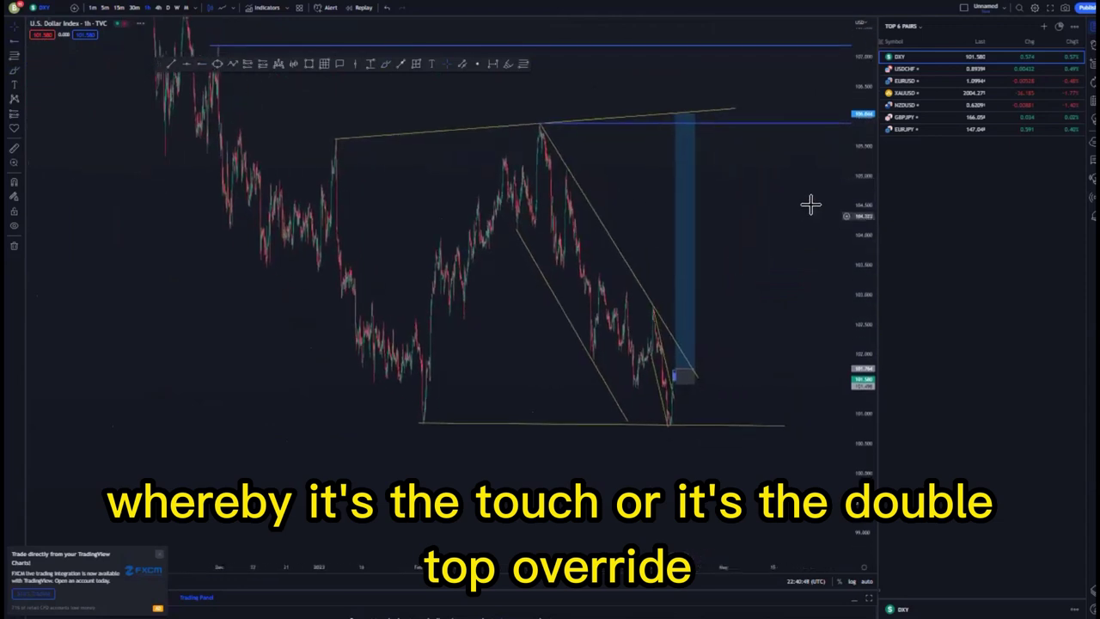
{"action": "left_click_drag", "start_coordinate": [863, 224], "coordinate": [863, 364]}
{"action": "left_click_drag", "start_coordinate": [371, 350], "coordinate": [318, 330]}
- Switch the chart to USDCHF on the weekly timeframe
{"action": "left_click", "coordinate": [891, 70]}
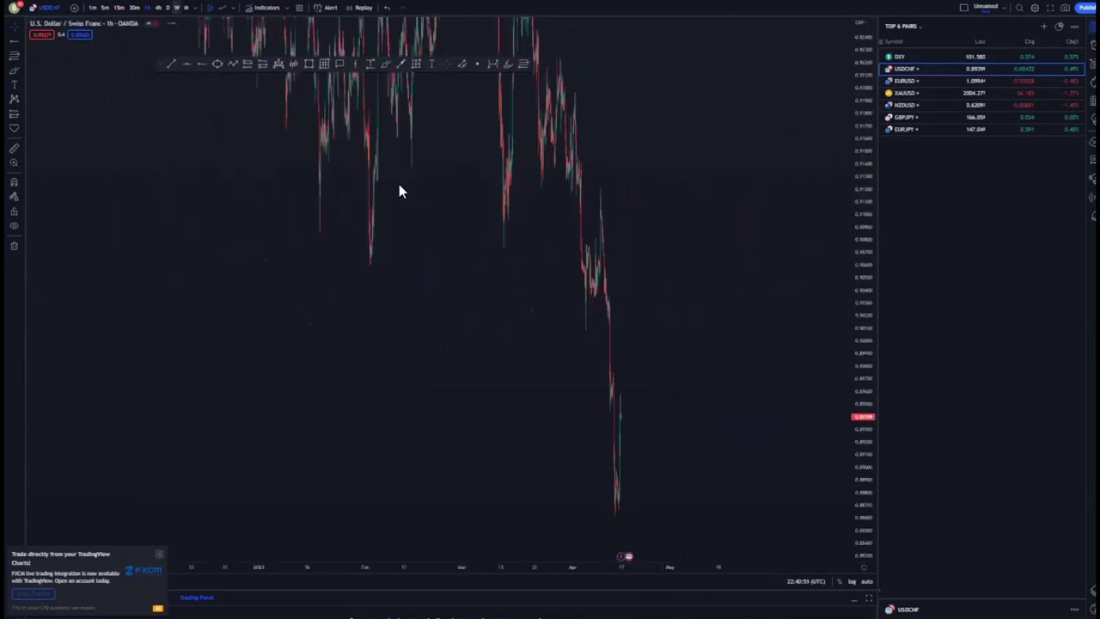
{"action": "right_click", "coordinate": [505, 199]}
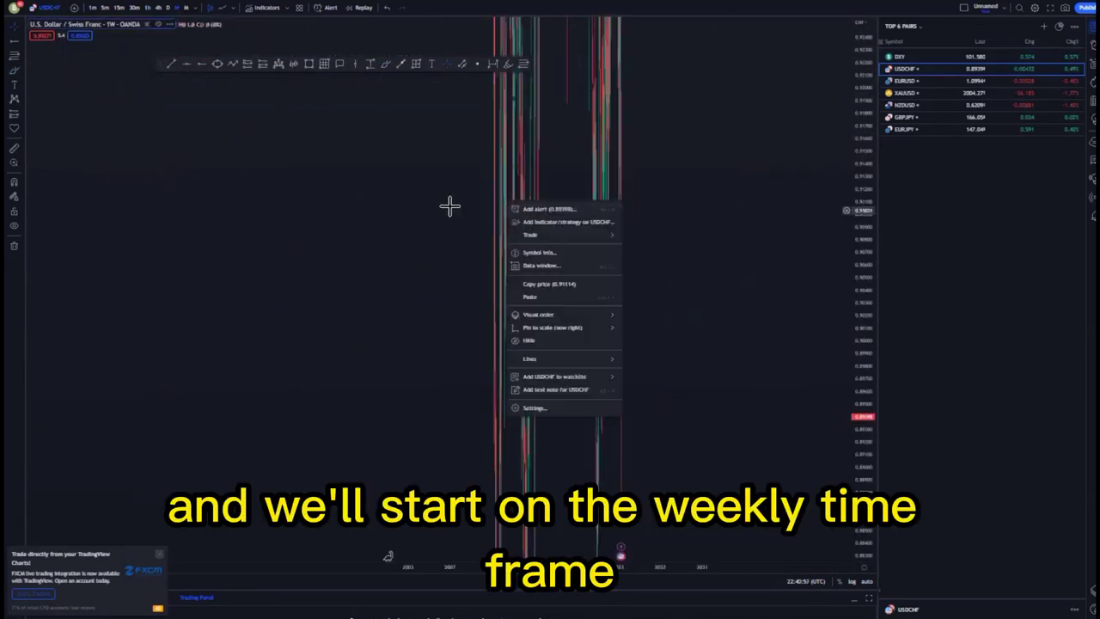
{"action": "right_click", "coordinate": [355, 191]}
{"action": "left_click", "coordinate": [393, 199]}
- Examine the long-term direction of USDCHF across its full weekly price history
{"action": "left_click_drag", "start_coordinate": [708, 233], "coordinate": [515, 189]}
{"action": "scroll", "coordinate": [763, 255], "scroll_direction": "down", "scroll_amount": 2}
{"action": "left_click_drag", "start_coordinate": [859, 122], "coordinate": [860, 268]}
{"action": "scroll", "coordinate": [822, 331], "scroll_direction": "down", "scroll_amount": 5}
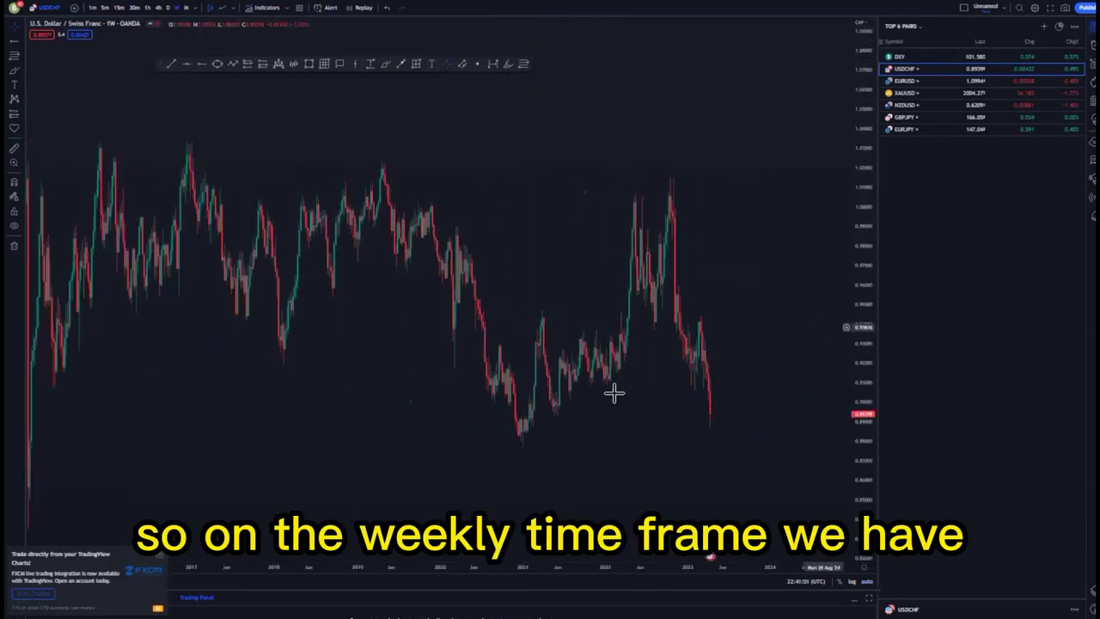
{"action": "left_click_drag", "start_coordinate": [378, 344], "coordinate": [300, 246]}
{"action": "scroll", "coordinate": [400, 305], "scroll_direction": "down", "scroll_amount": 8}
{"action": "scroll", "coordinate": [829, 209], "scroll_direction": "down", "scroll_amount": 3}
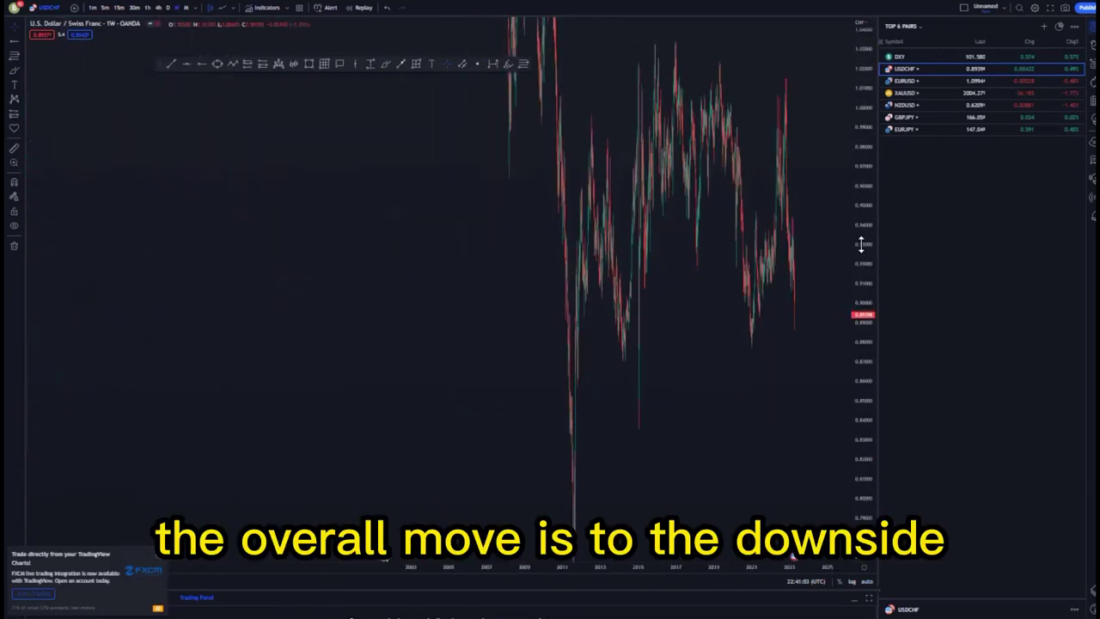
{"action": "left_click_drag", "start_coordinate": [874, 250], "coordinate": [869, 357]}
{"action": "left_click_drag", "start_coordinate": [742, 354], "coordinate": [672, 406]}
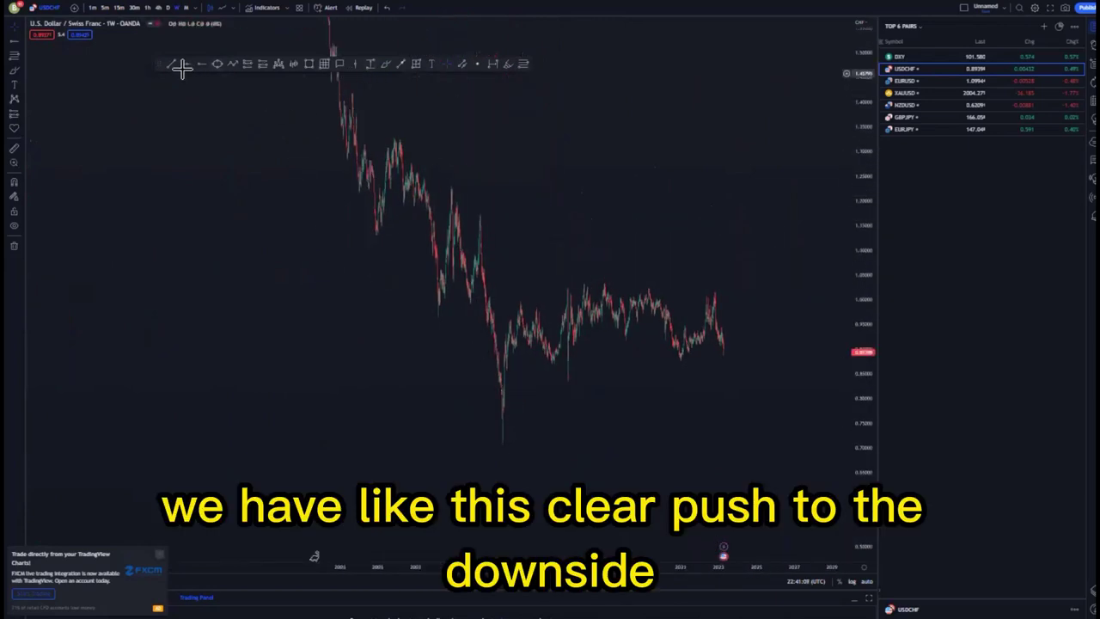
- Brush the decline into the 2011 low, lines above and below the later correction, and a projected drop beneath it
{"action": "left_click", "coordinate": [386, 65]}
{"action": "left_click_drag", "start_coordinate": [356, 115], "coordinate": [484, 327]}
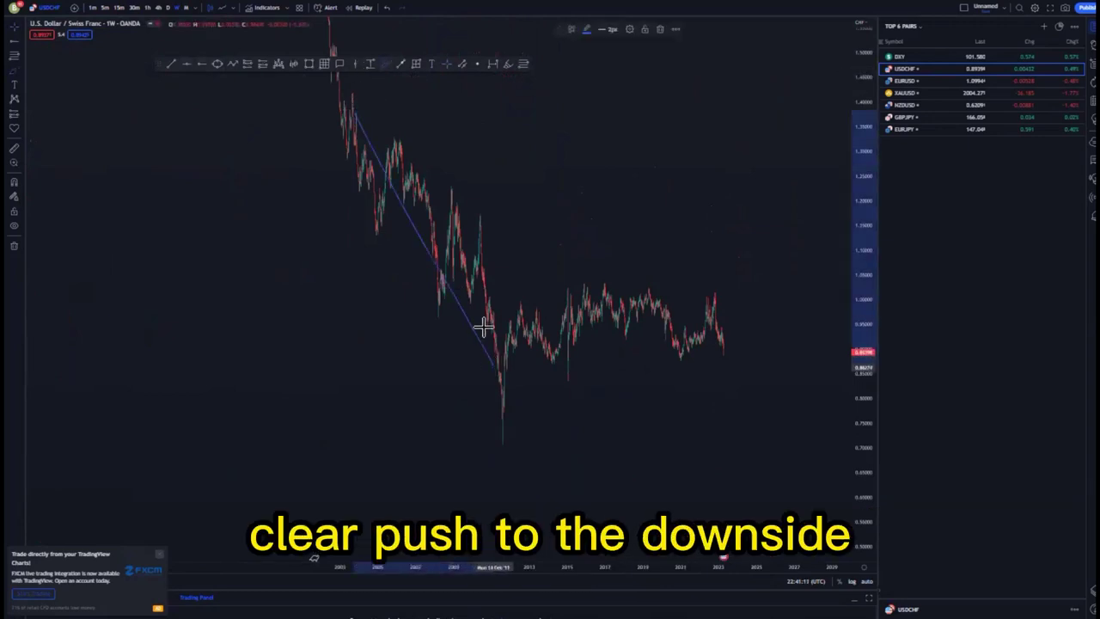
{"action": "left_click", "coordinate": [484, 305]}
{"action": "left_click", "coordinate": [698, 280]}
{"action": "left_click", "coordinate": [500, 421]}
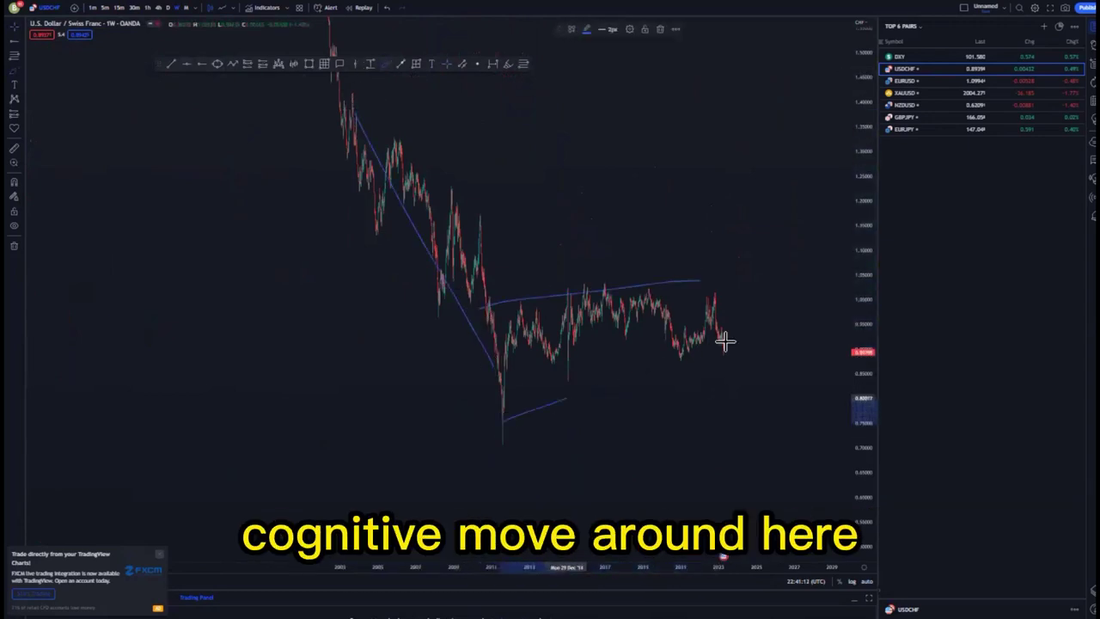
{"action": "left_click", "coordinate": [726, 341]}
{"action": "left_click", "coordinate": [712, 279]}
{"action": "left_click", "coordinate": [750, 457]}
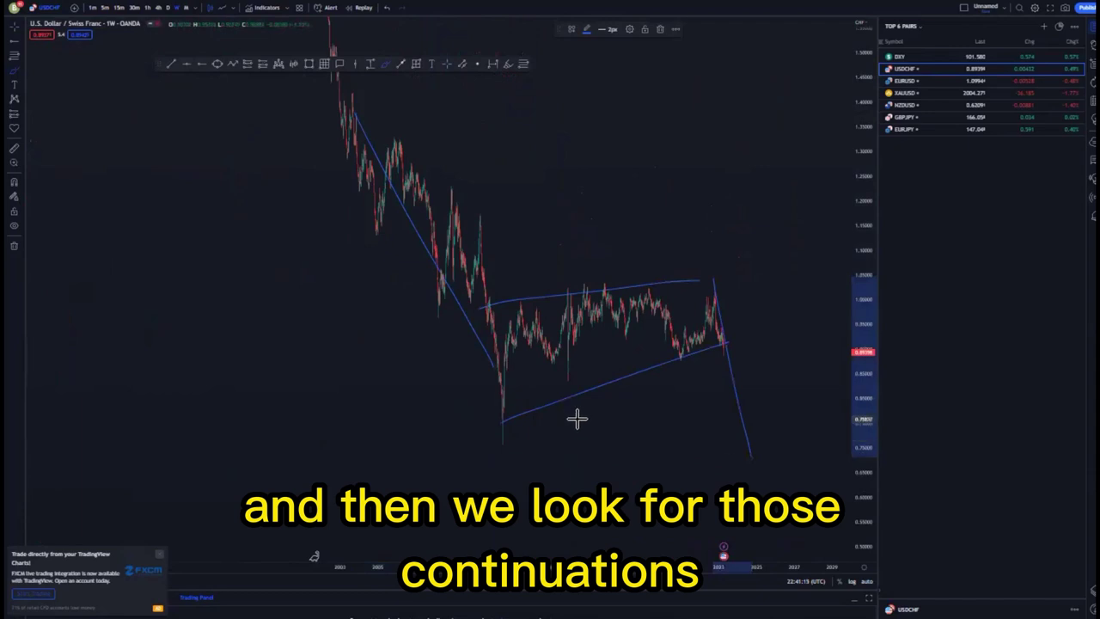
- Undo all the brush strokes on the USDCHF weekly chart
{"action": "left_click", "coordinate": [385, 8]}
{"action": "left_click", "coordinate": [385, 8]}
{"action": "left_click", "coordinate": [385, 8]}
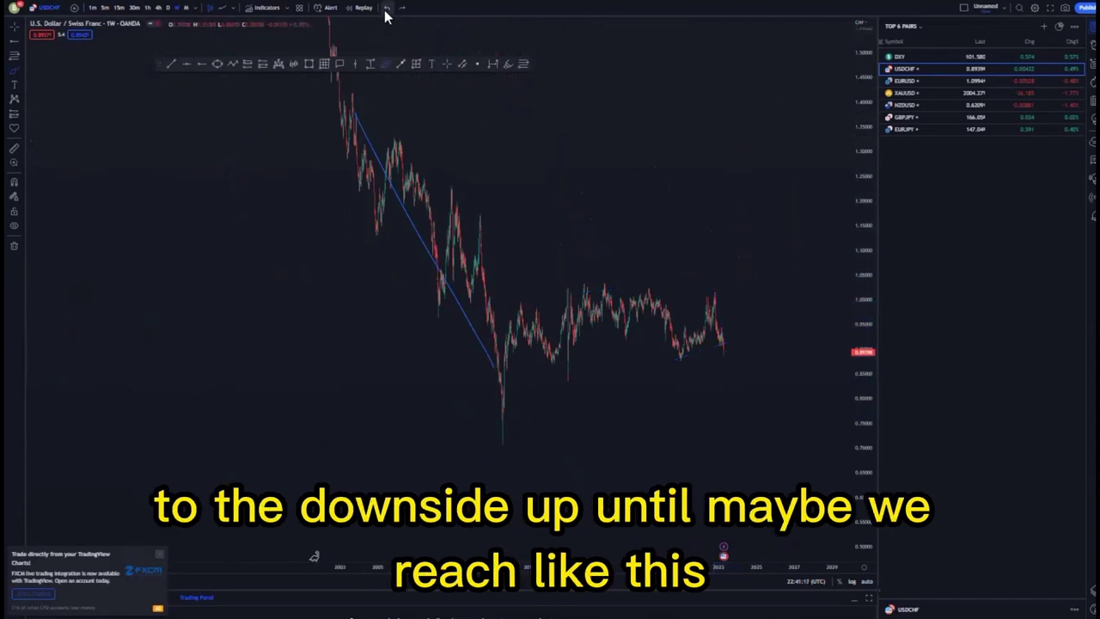
{"action": "left_click", "coordinate": [385, 9]}
{"action": "left_click", "coordinate": [385, 9]}
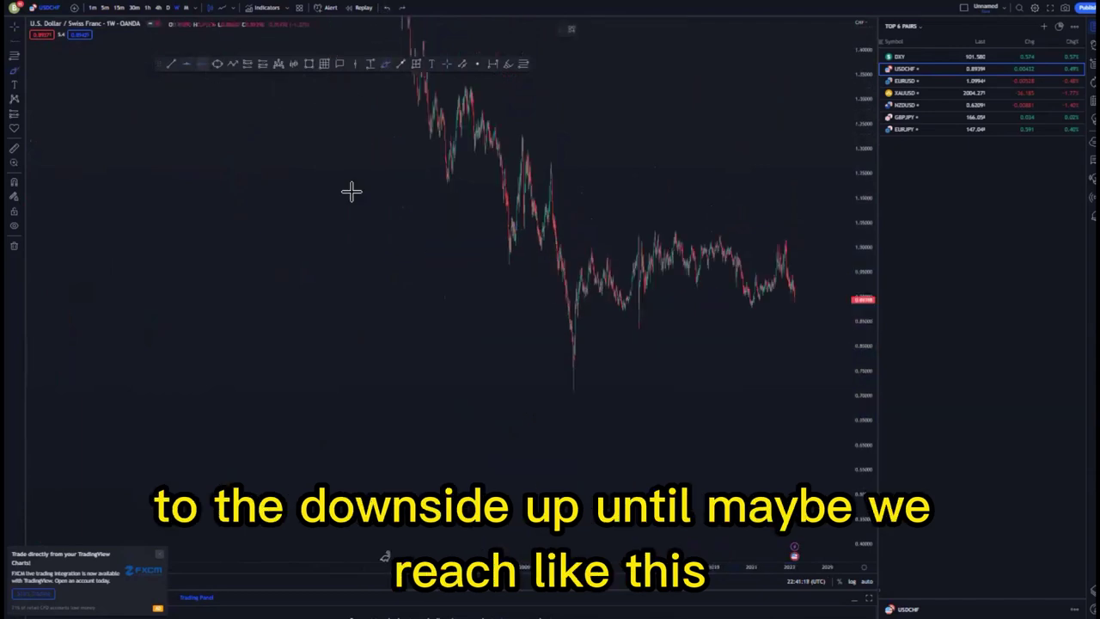
- Add a horizontal ray at the 2011 low of the USDCHF weekly chart
{"action": "left_click", "coordinate": [572, 388]}
{"action": "scroll", "coordinate": [625, 421], "scroll_direction": "up", "scroll_amount": 2}
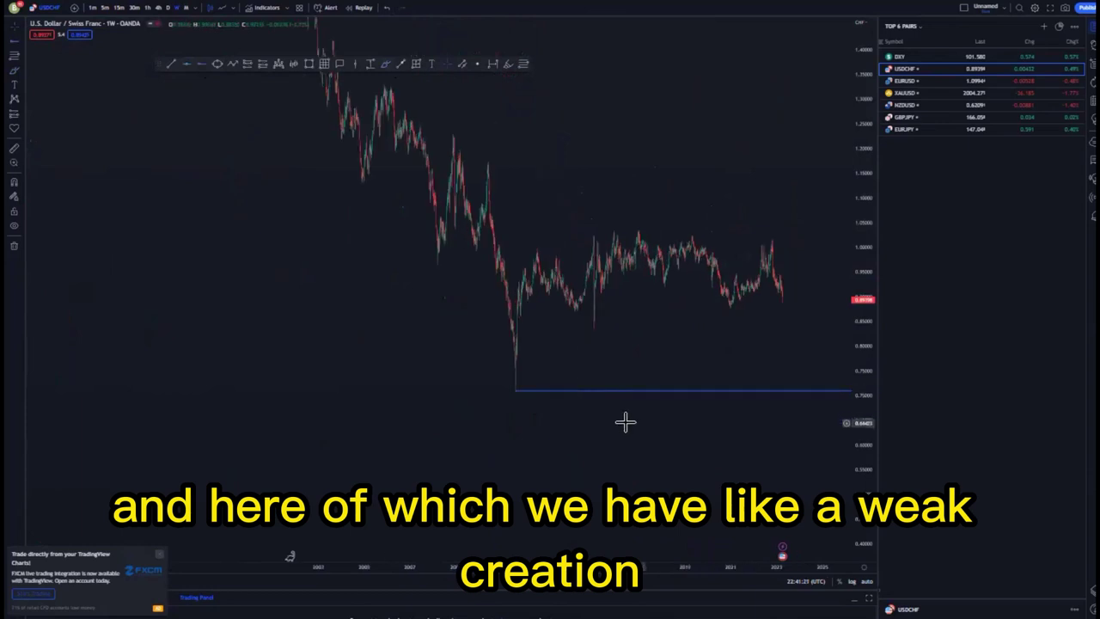
{"action": "scroll", "coordinate": [624, 421], "scroll_direction": "up", "scroll_amount": 5}
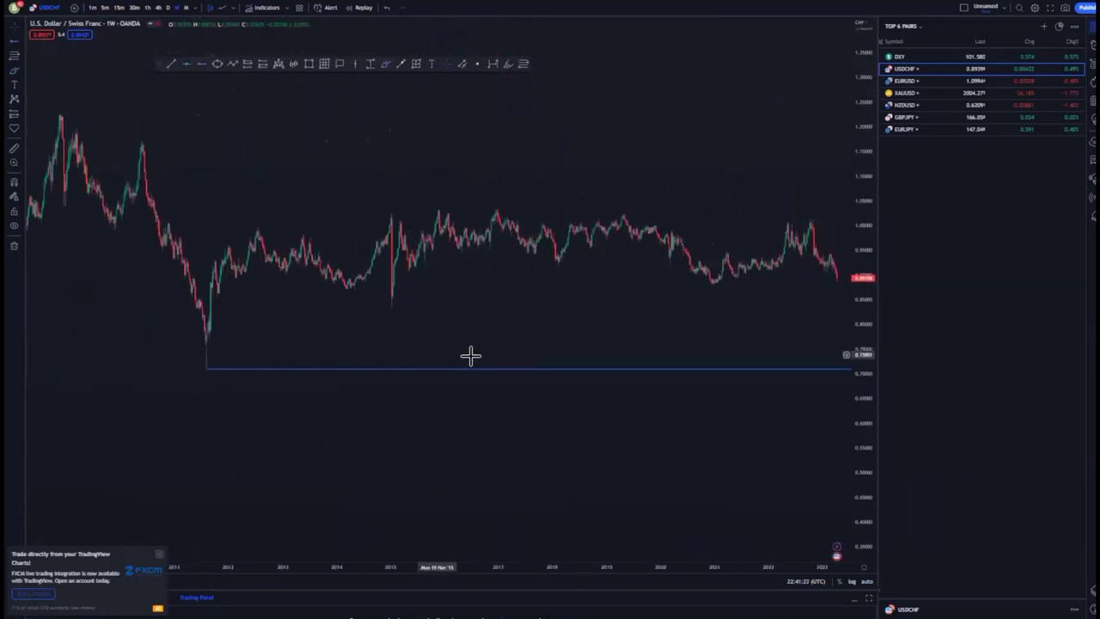
- Switch the USDCHF chart to the daily timeframe
{"action": "left_click_drag", "start_coordinate": [588, 307], "coordinate": [476, 314]}
{"action": "left_click_drag", "start_coordinate": [856, 433], "coordinate": [844, 281]}
{"action": "scroll", "coordinate": [533, 357], "scroll_direction": "down", "scroll_amount": 2}
{"action": "scroll", "coordinate": [662, 343], "scroll_direction": "up", "scroll_amount": 1}
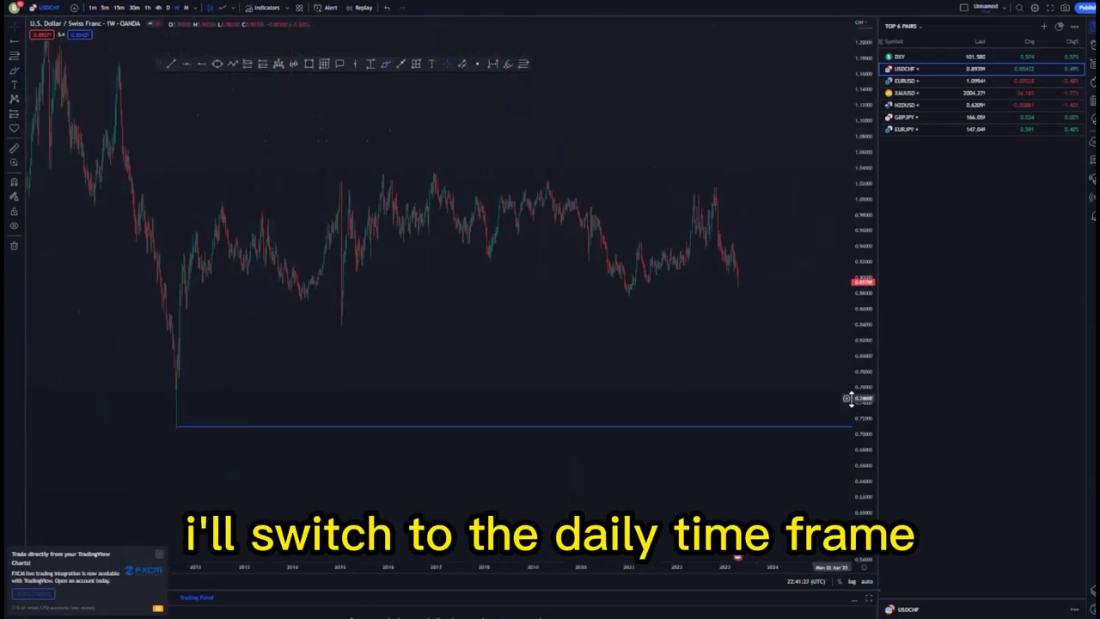
{"action": "left_click_drag", "start_coordinate": [849, 398], "coordinate": [847, 351]}
{"action": "scroll", "coordinate": [805, 368], "scroll_direction": "up", "scroll_amount": 2}
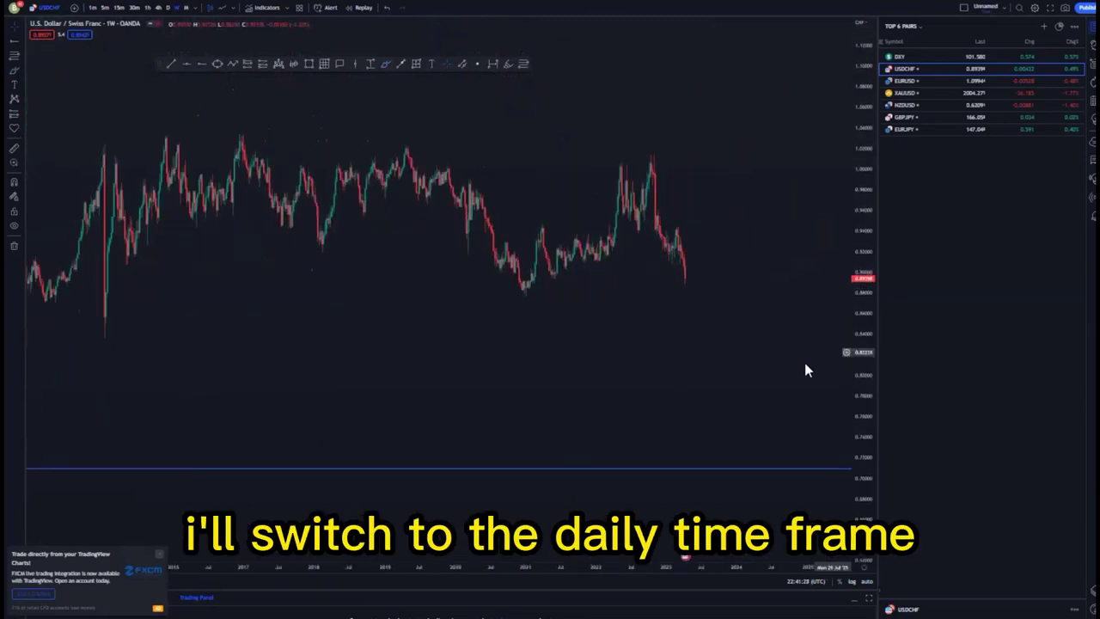
{"action": "left_click", "coordinate": [168, 7]}
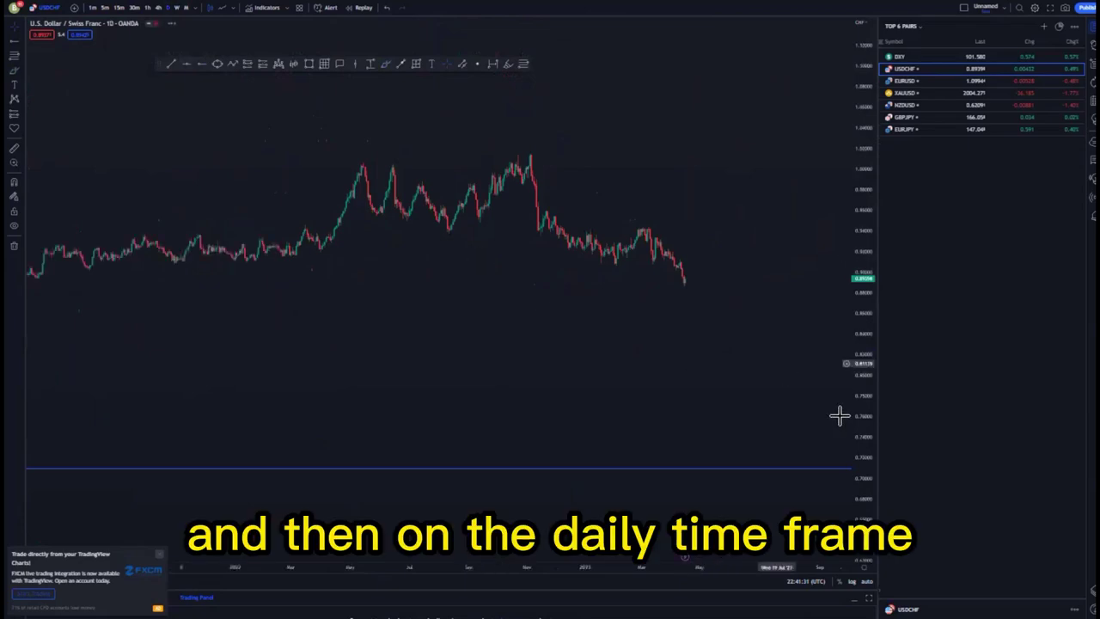
- Add a horizontal ray at the June 2021 low on the USDCHF daily chart
{"action": "left_click_drag", "start_coordinate": [862, 394], "coordinate": [861, 324]}
{"action": "left_click_drag", "start_coordinate": [513, 344], "coordinate": [538, 383]}
{"action": "scroll", "coordinate": [544, 388], "scroll_direction": "down", "scroll_amount": 2}
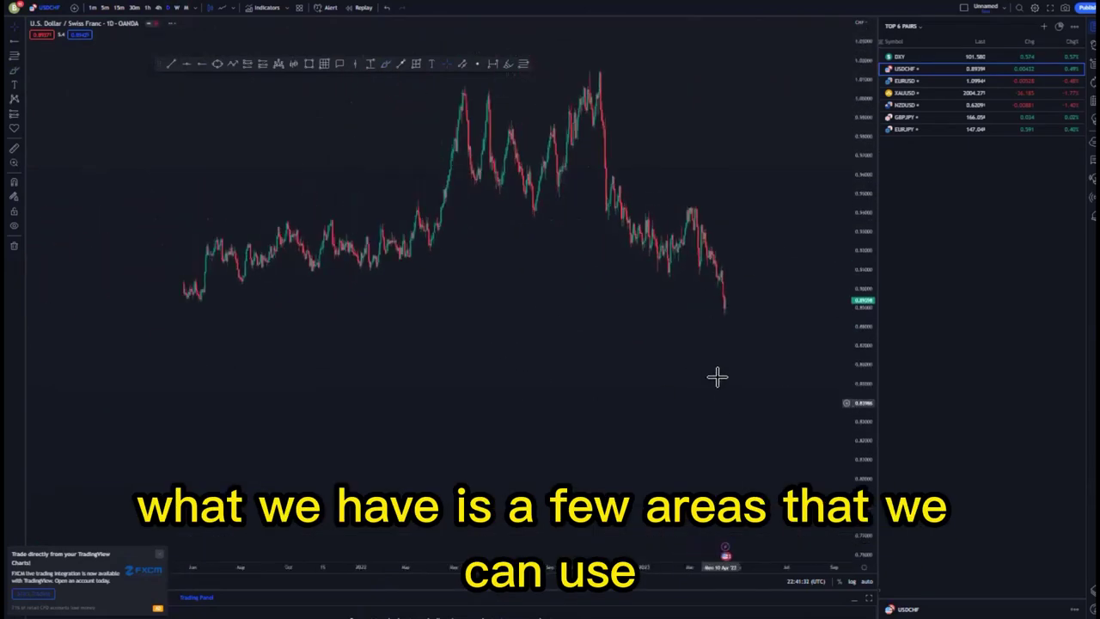
{"action": "scroll", "coordinate": [574, 359], "scroll_direction": "down", "scroll_amount": 1}
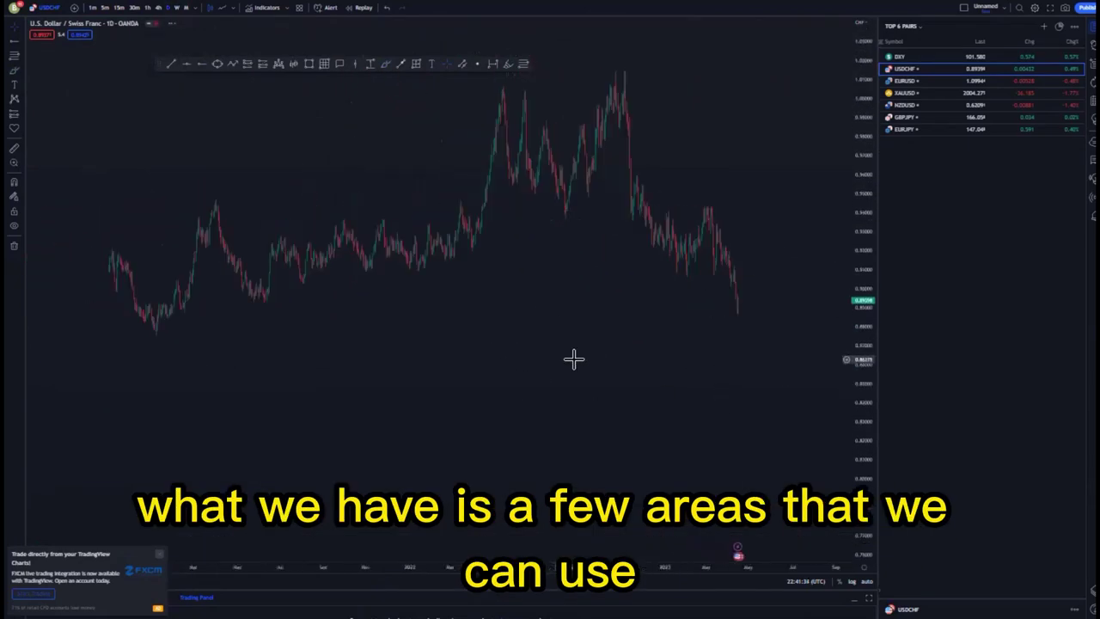
{"action": "left_click", "coordinate": [263, 299]}
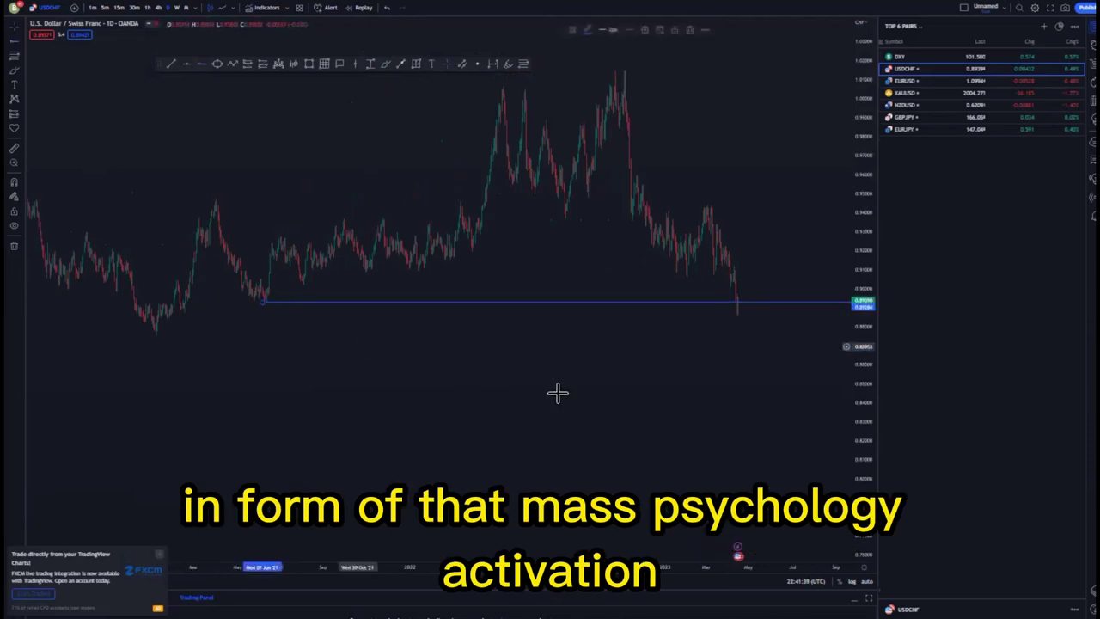
- Circle the latest daily candles at the June 2021 low ray with the brush
{"action": "scroll", "coordinate": [589, 388], "scroll_direction": "up", "scroll_amount": 4}
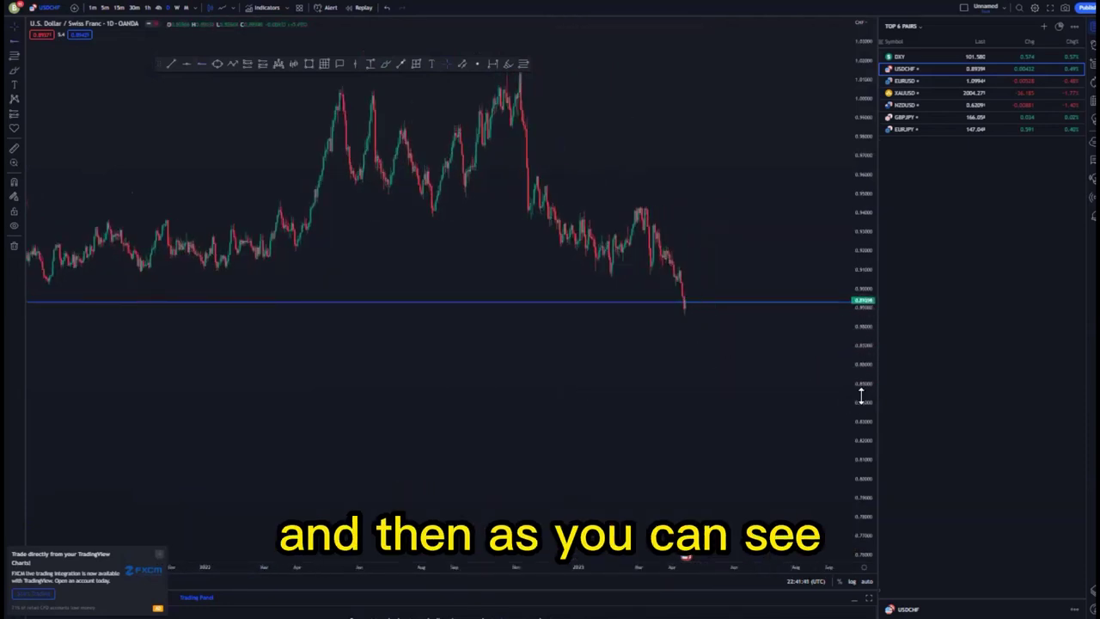
{"action": "left_click_drag", "start_coordinate": [861, 395], "coordinate": [861, 327]}
{"action": "scroll", "coordinate": [693, 337], "scroll_direction": "up", "scroll_amount": 2}
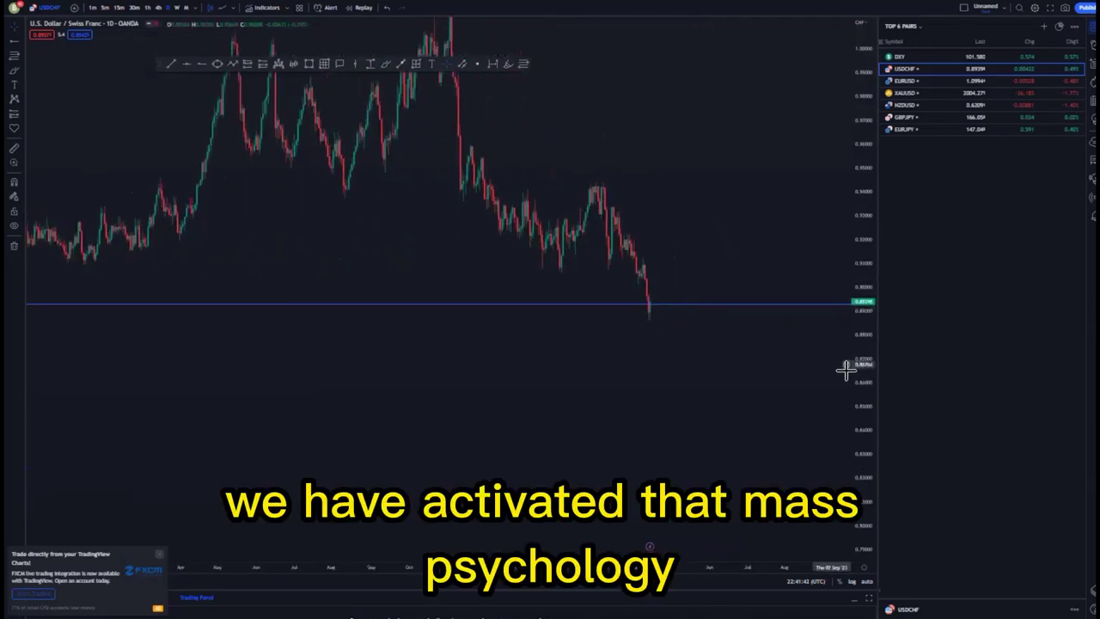
{"action": "scroll", "coordinate": [810, 349], "scroll_direction": "up", "scroll_amount": 2}
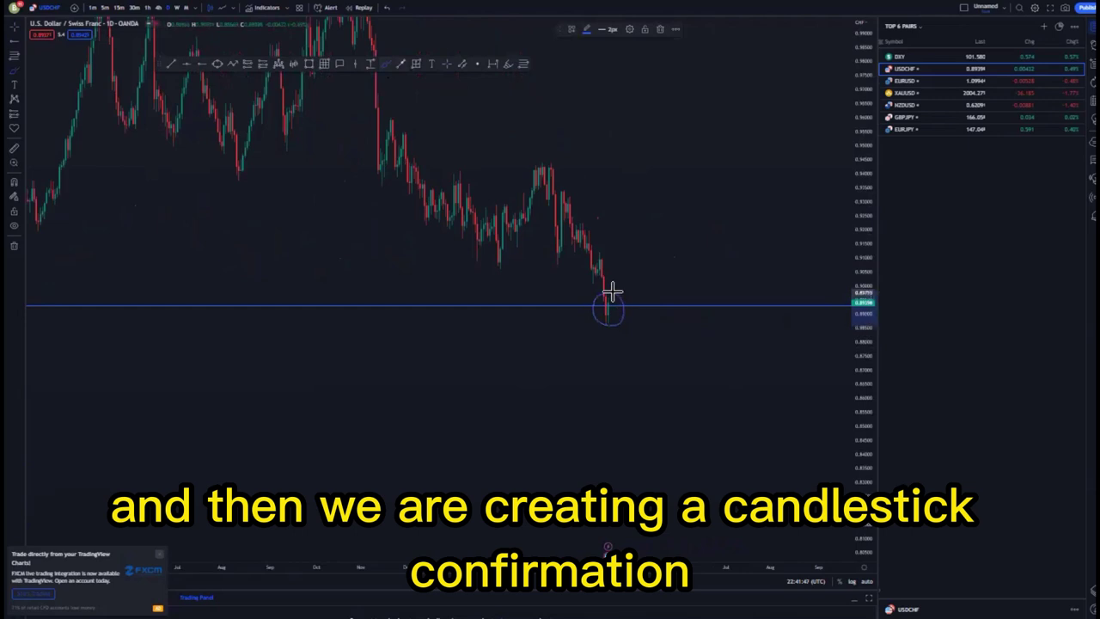
- Delete the brush circle and add a horizontal ray at the January 2021 low on the USDCHF daily chart
{"action": "left_click", "coordinate": [658, 29]}
{"action": "scroll", "coordinate": [479, 338], "scroll_direction": "down", "scroll_amount": 4}
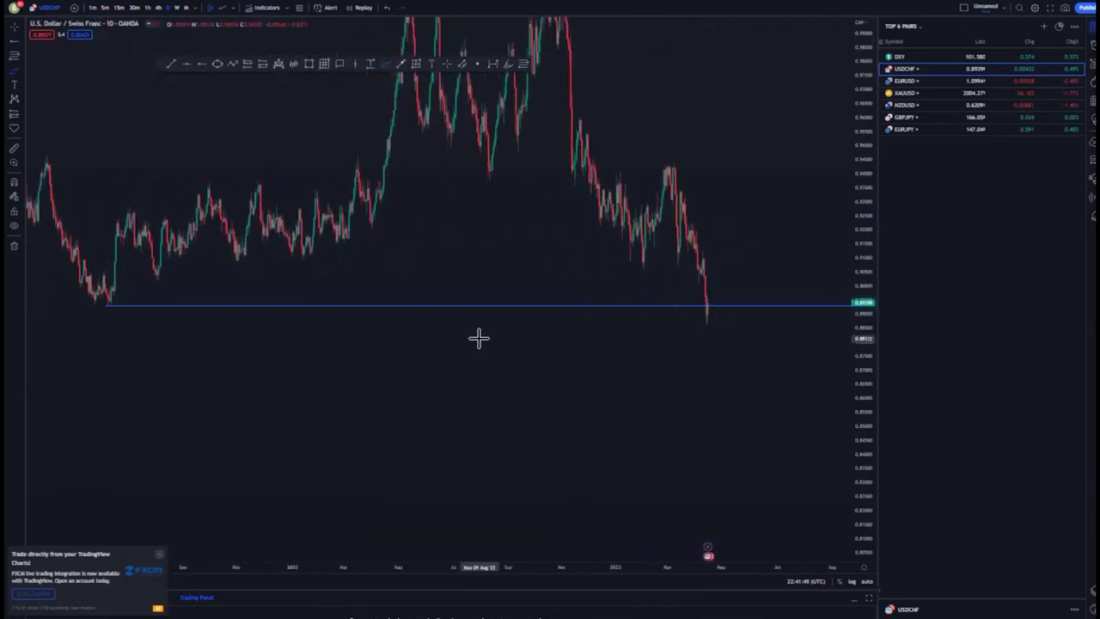
{"action": "scroll", "coordinate": [479, 337], "scroll_direction": "down", "scroll_amount": 3}
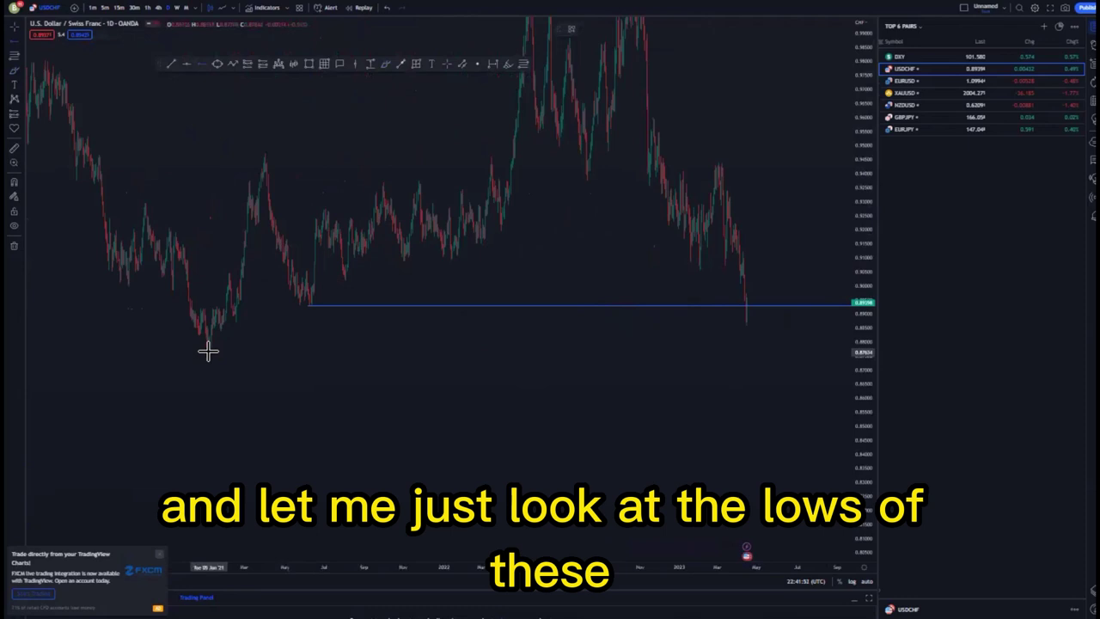
{"action": "left_click", "coordinate": [208, 351]}
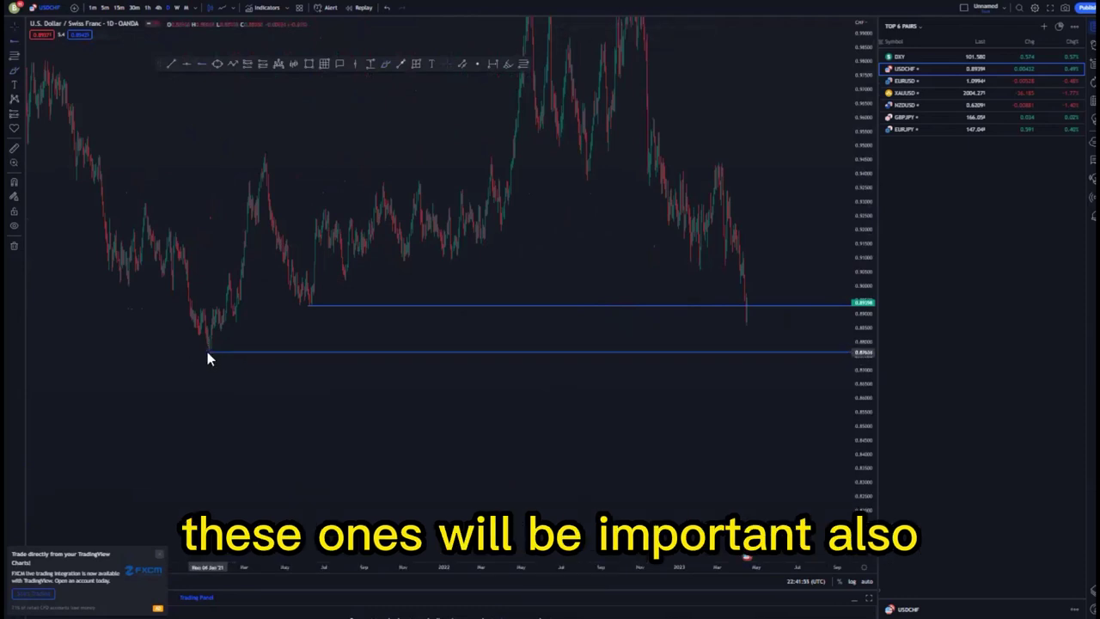
- Circle the latest candles at the upper ray and the area below them on the January 2021 low ray, and undo both brush circles
{"action": "scroll", "coordinate": [409, 366], "scroll_direction": "up", "scroll_amount": 1}
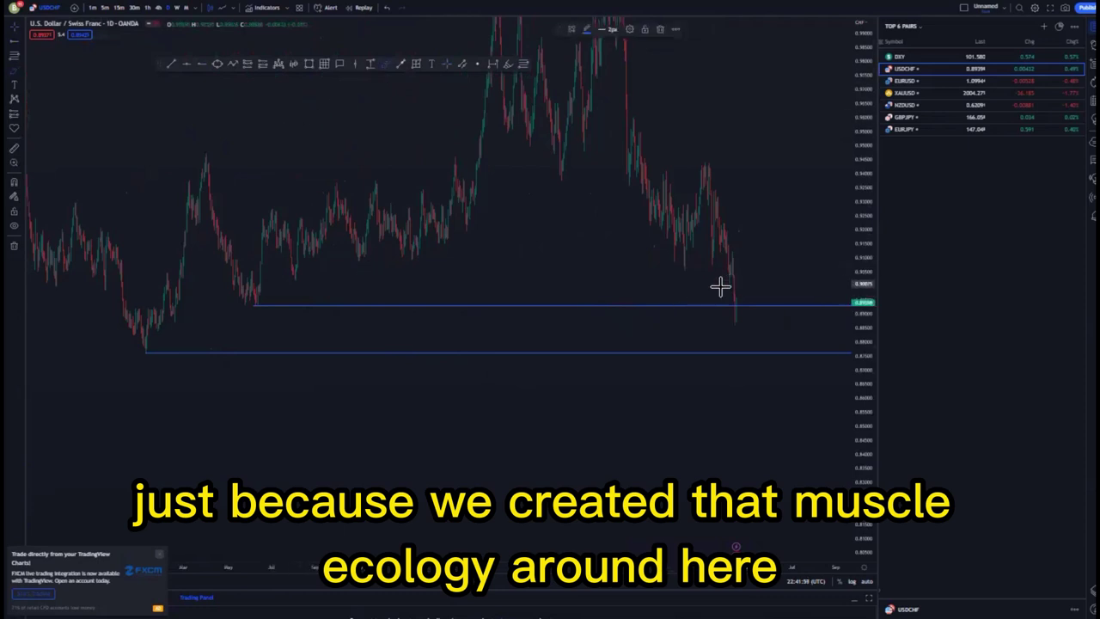
{"action": "left_click_drag", "start_coordinate": [744, 293], "coordinate": [742, 298]}
{"action": "mouse_move", "coordinate": [737, 339]}
{"action": "left_mouse_down"}
{"action": "mouse_move", "coordinate": [719, 364]}
{"action": "mouse_move", "coordinate": [756, 341]}
{"action": "left_mouse_up"}
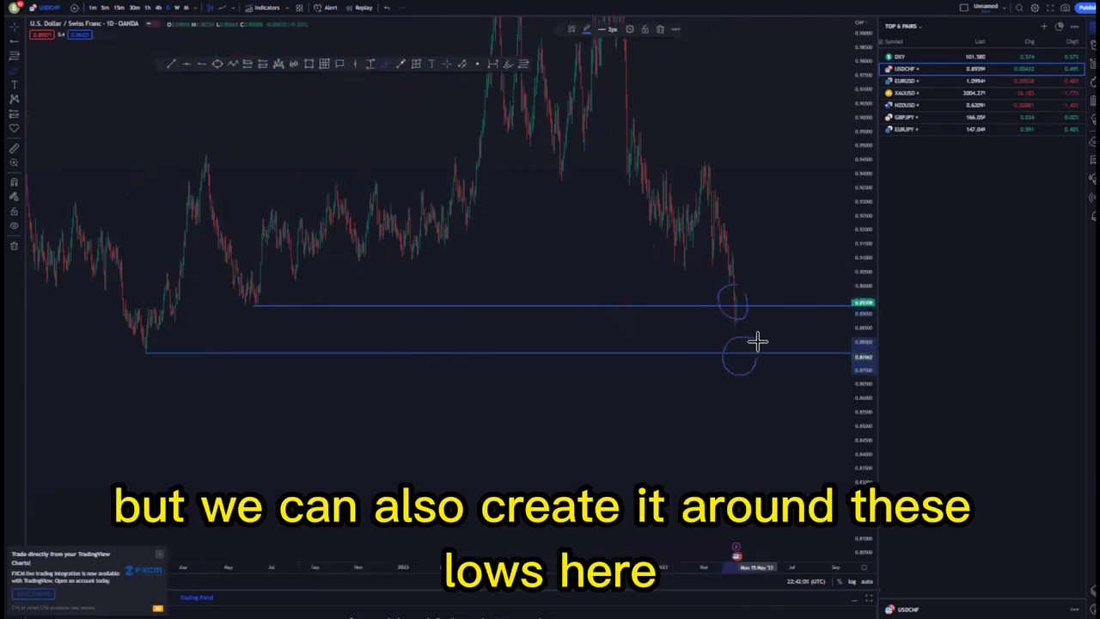
{"action": "left_click", "coordinate": [388, 10]}
{"action": "left_click", "coordinate": [388, 9]}
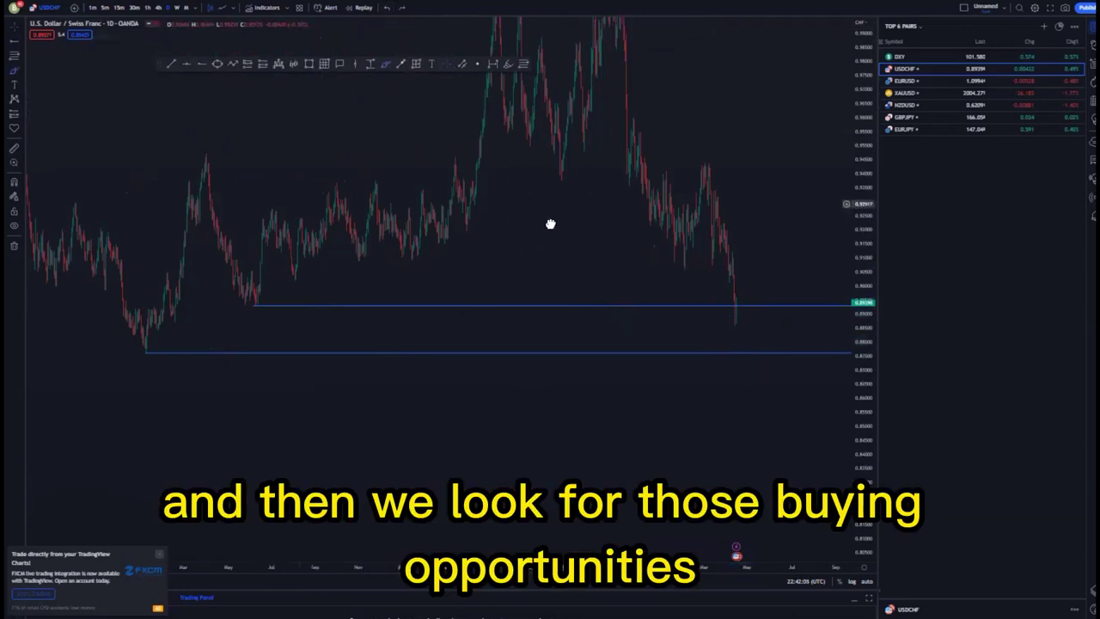
- Add a horizontal ray at the November 2022 high on the USDCHF daily chart
{"action": "left_click_drag", "start_coordinate": [550, 223], "coordinate": [540, 324]}
{"action": "left_click_drag", "start_coordinate": [636, 163], "coordinate": [639, 175]}
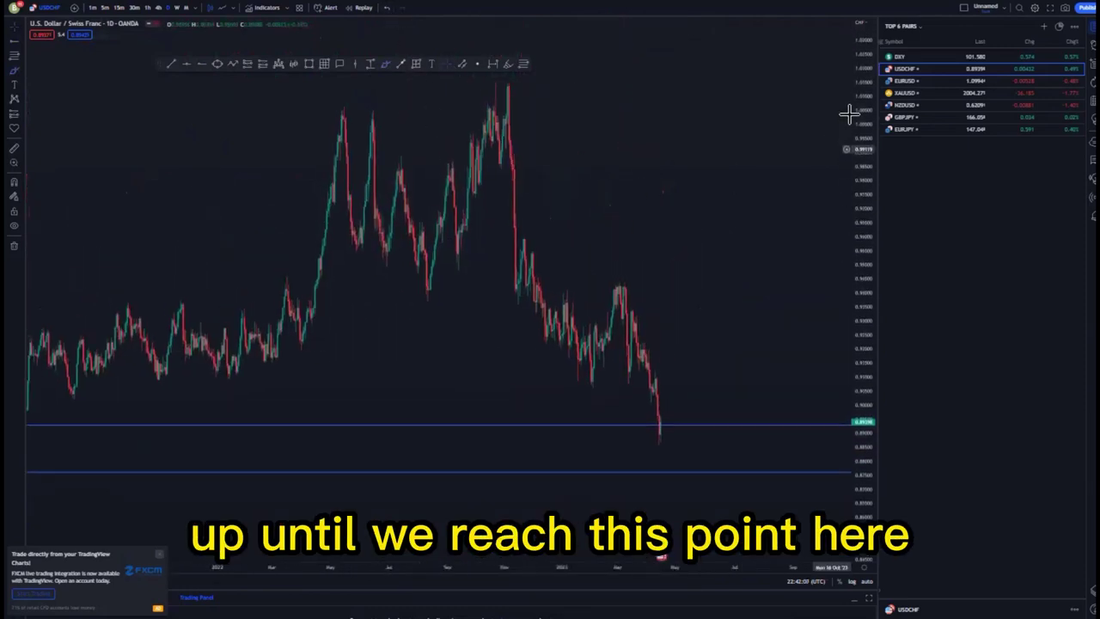
{"action": "left_click_drag", "start_coordinate": [862, 118], "coordinate": [862, 224]}
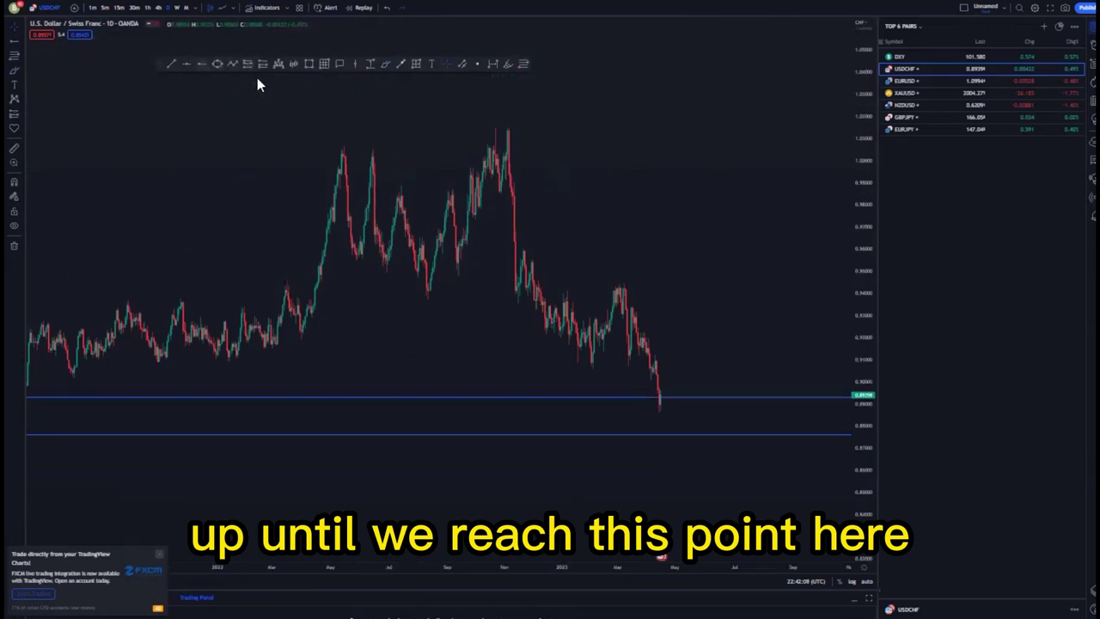
{"action": "left_click", "coordinate": [507, 127]}
- Draw a descending channel with two trend lines, one from the November 2022 high across the March 2023 high and one beneath the lows
{"action": "scroll", "coordinate": [674, 249], "scroll_direction": "up", "scroll_amount": 3}
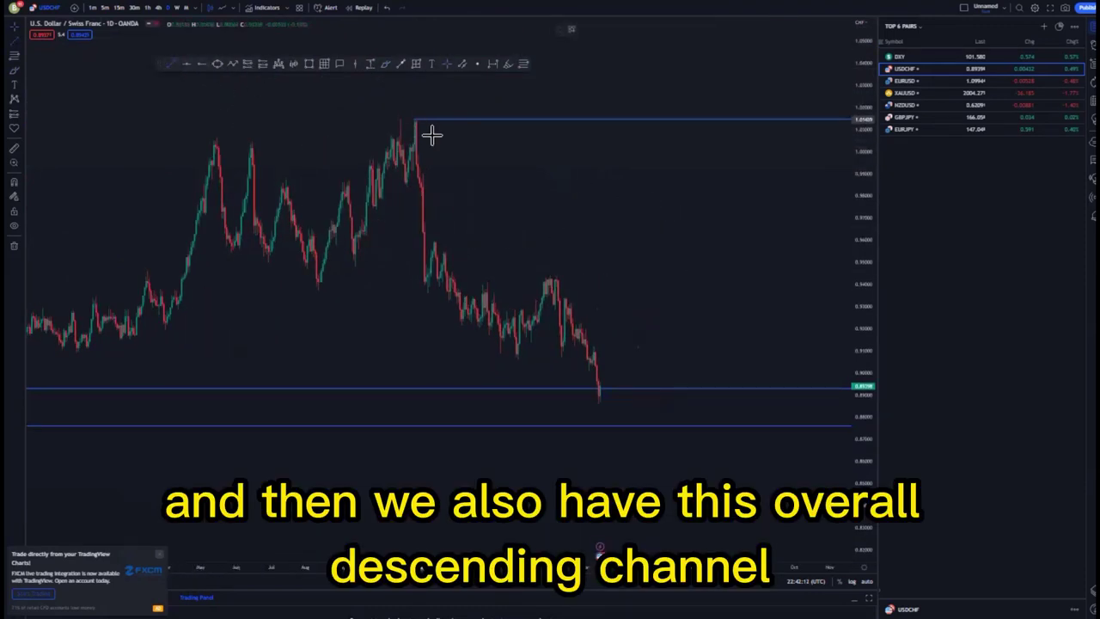
{"action": "left_click", "coordinate": [431, 134]}
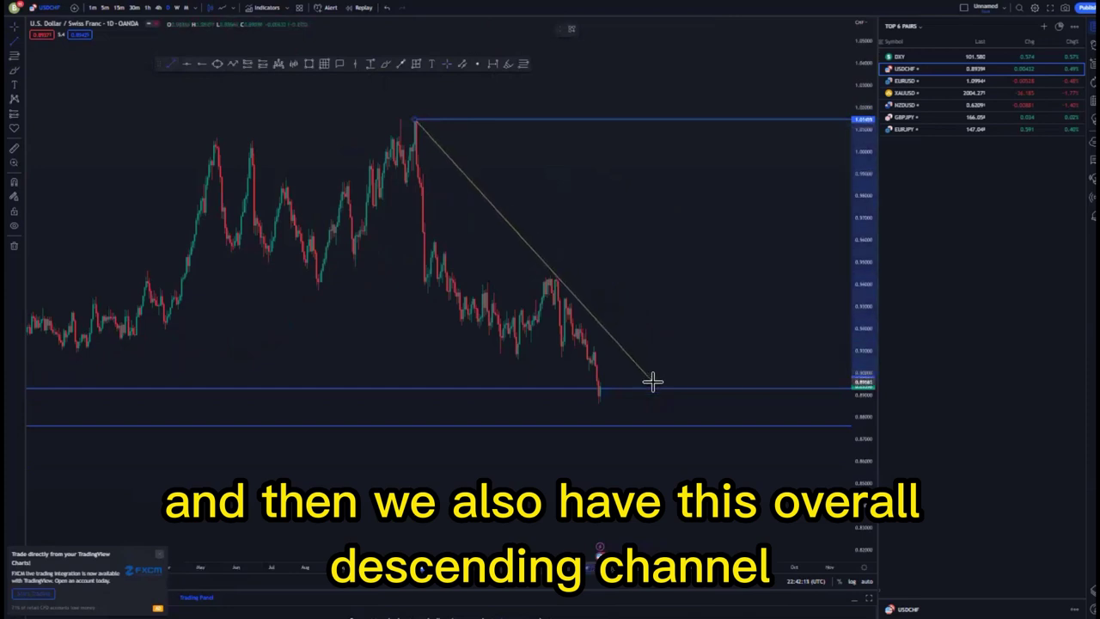
{"action": "left_click", "coordinate": [652, 382]}
{"action": "left_click_drag", "start_coordinate": [861, 225], "coordinate": [861, 296]}
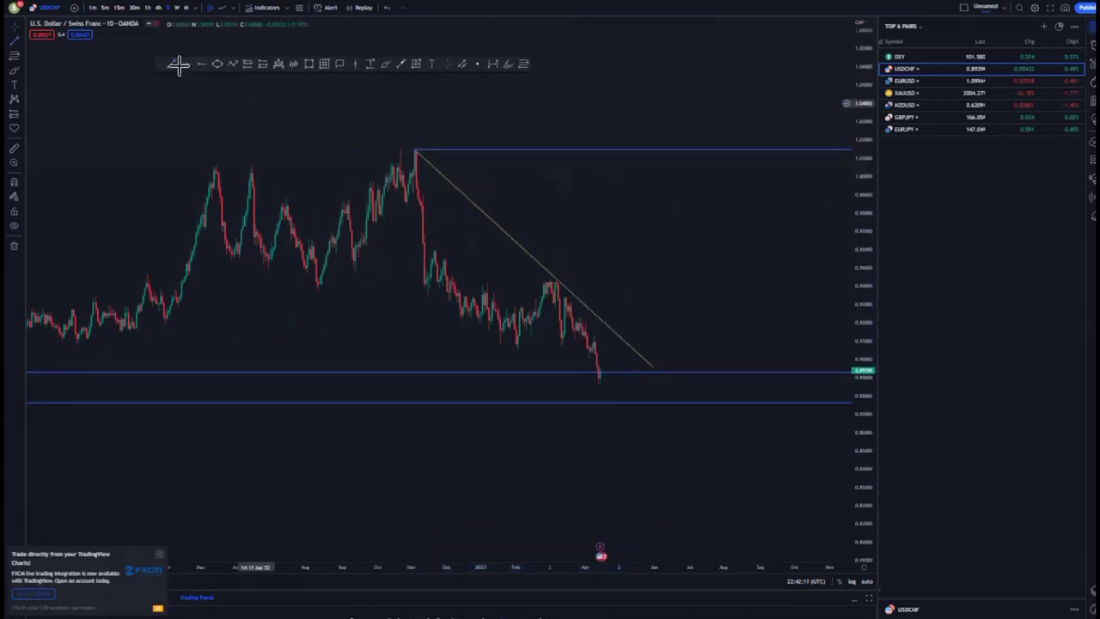
{"action": "left_click", "coordinate": [173, 65]}
{"action": "left_click", "coordinate": [367, 244]}
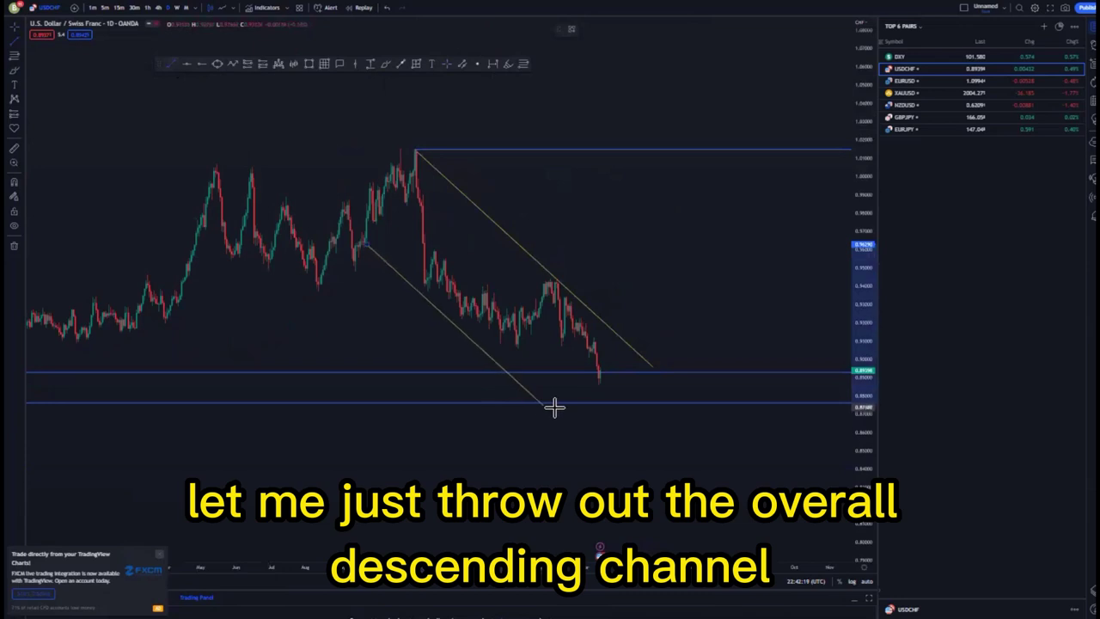
{"action": "left_click", "coordinate": [652, 312]}
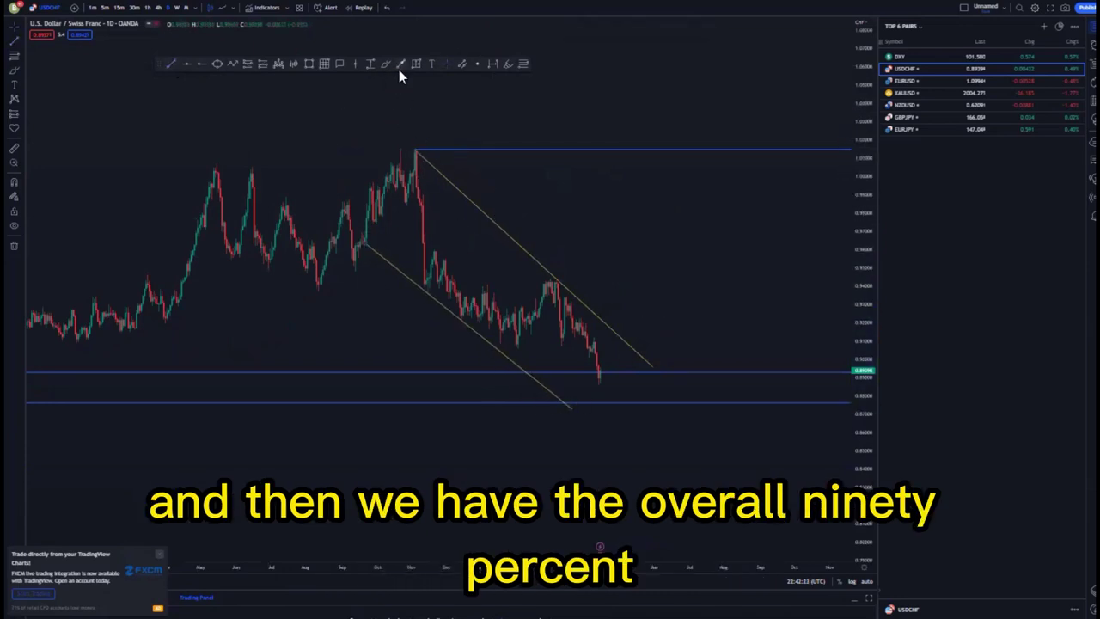
- Draw a projection arrow from the latest low up to the November 2022 high ray and extend it above that ray
{"action": "left_click", "coordinate": [636, 163]}
{"action": "left_click_drag", "start_coordinate": [638, 162], "coordinate": [639, 149]}
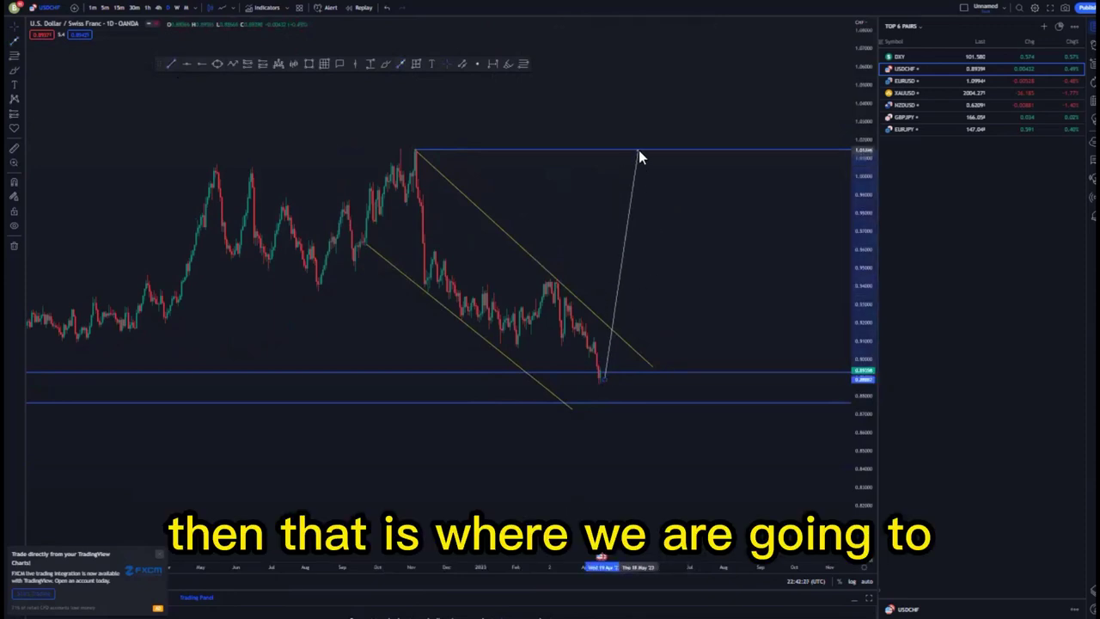
{"action": "left_click_drag", "start_coordinate": [863, 148], "coordinate": [861, 226]}
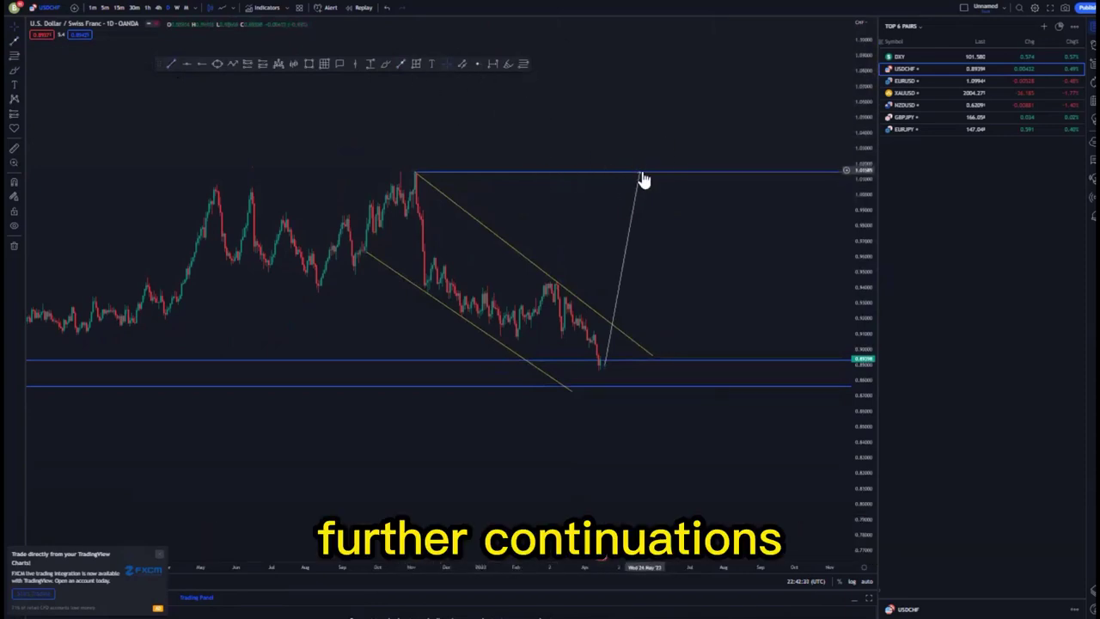
{"action": "left_click_drag", "start_coordinate": [638, 171], "coordinate": [647, 130]}
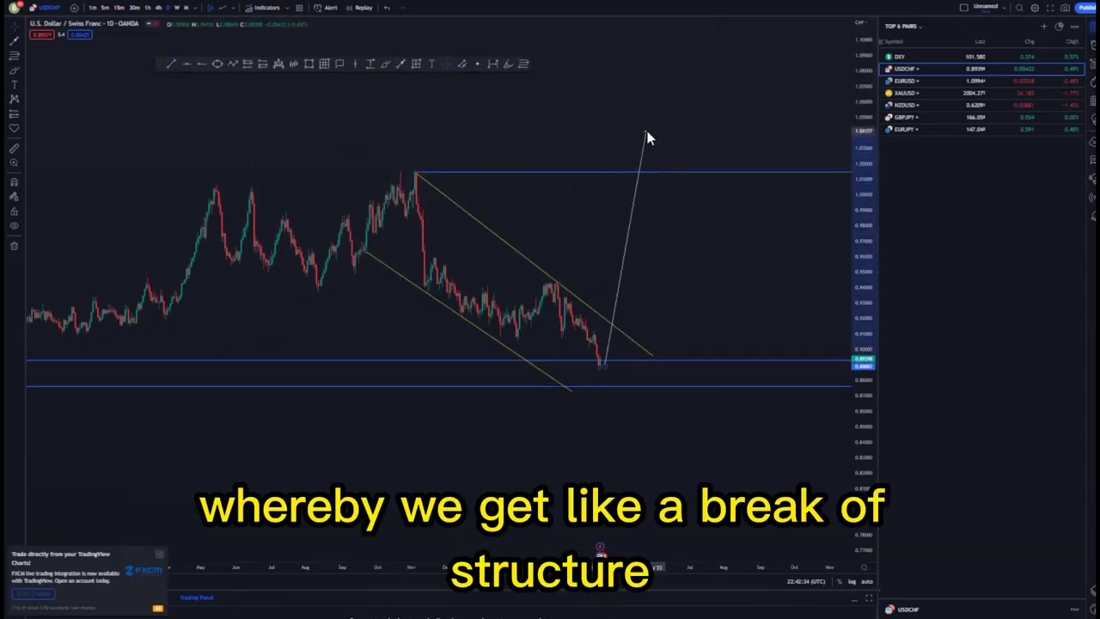
- Sketch a consolidation and upward continuation above the ray with the brush, undo the sketch, and delete the projection arrow
{"action": "left_click", "coordinate": [387, 66]}
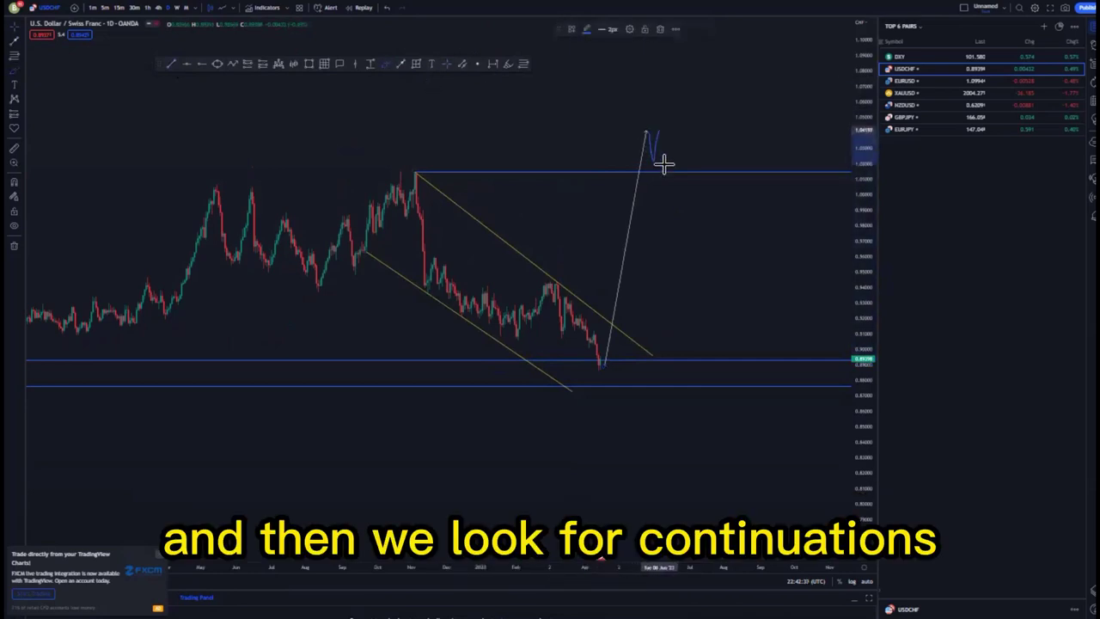
{"action": "left_click_drag", "start_coordinate": [695, 100], "coordinate": [694, 102]}
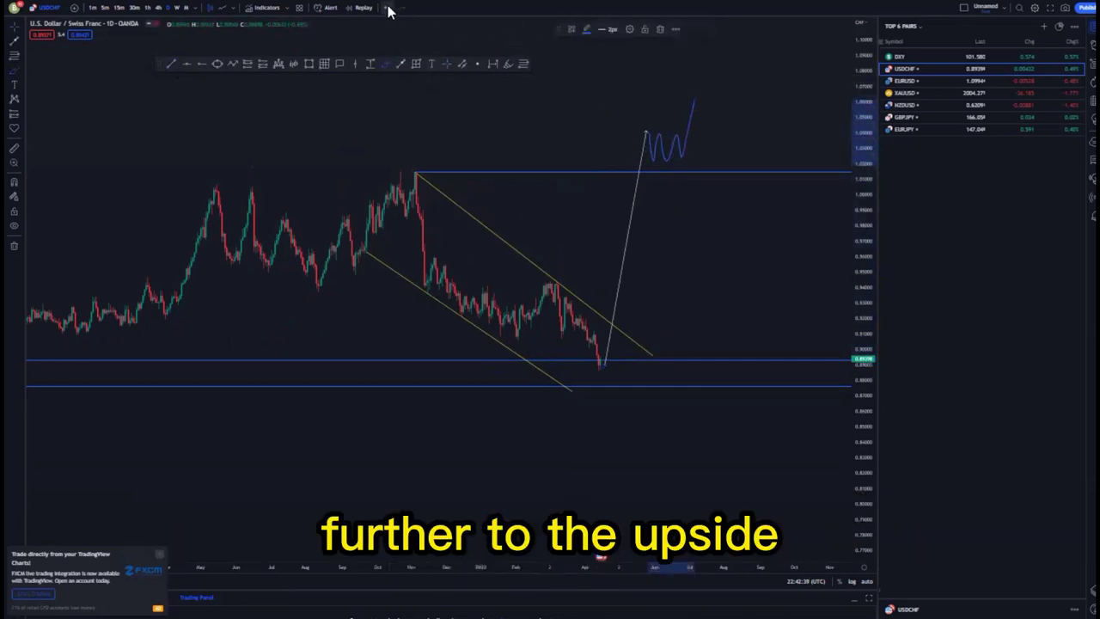
{"action": "left_click", "coordinate": [388, 7]}
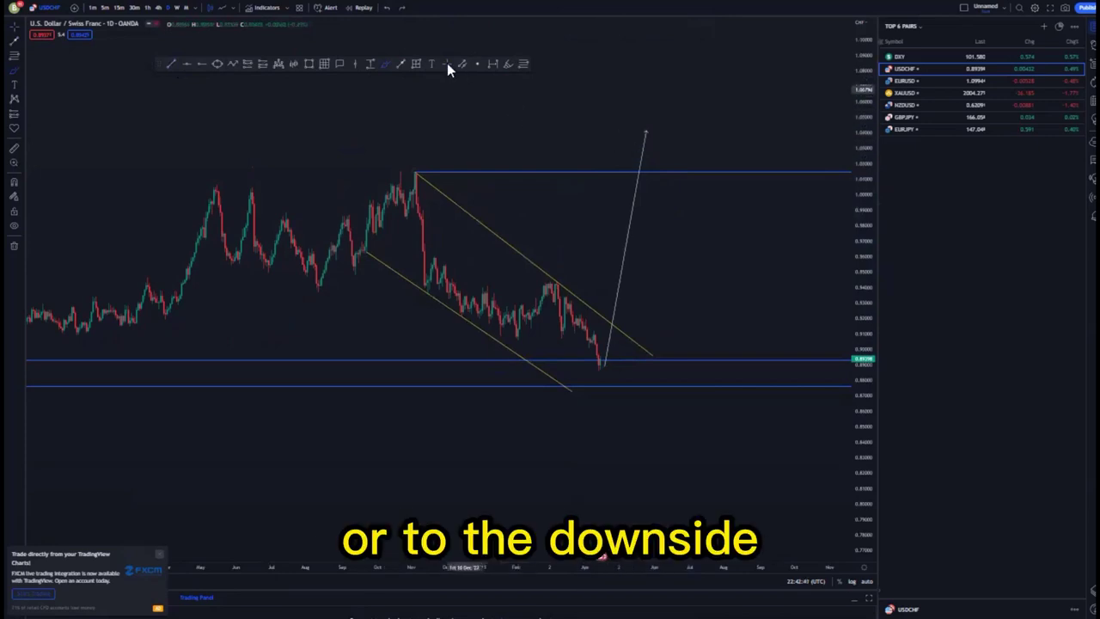
{"action": "left_click", "coordinate": [644, 147]}
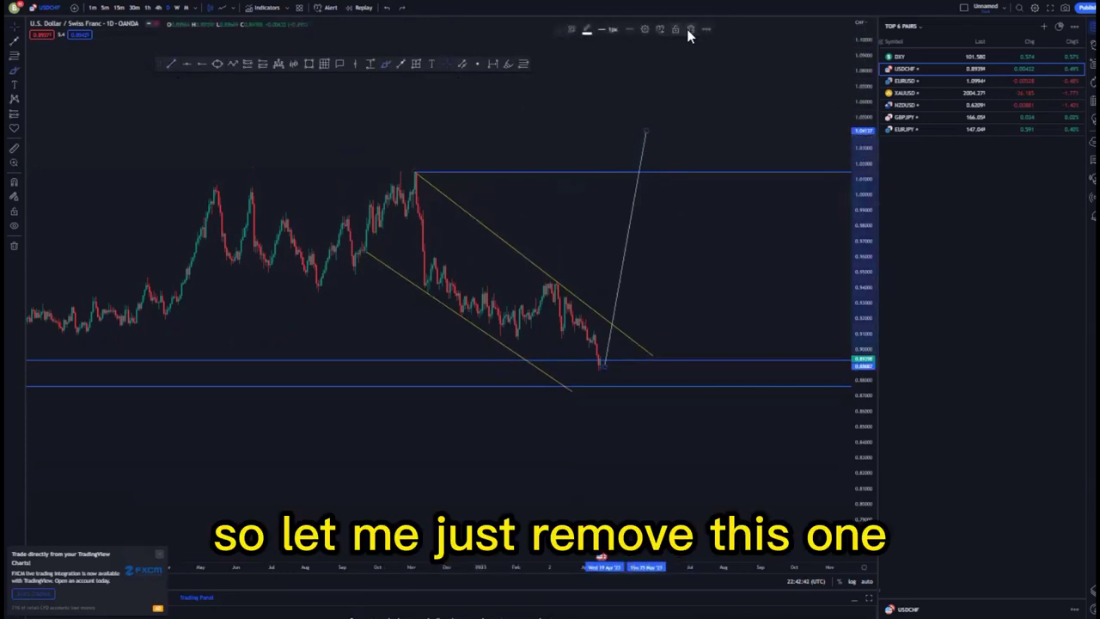
{"action": "left_click", "coordinate": [691, 30]}
- Switch USDCHF to the 4-hour timeframe and frame the whole descending channel on the chart
{"action": "left_click", "coordinate": [160, 8]}
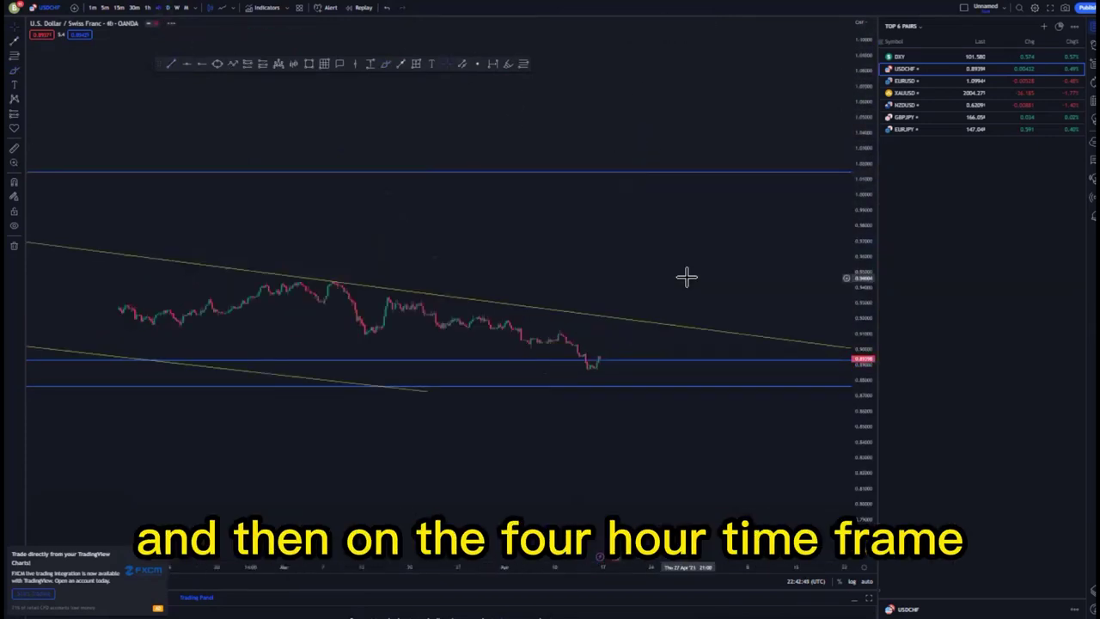
{"action": "scroll", "coordinate": [851, 420], "scroll_direction": "down", "scroll_amount": 1}
{"action": "left_click_drag", "start_coordinate": [862, 416], "coordinate": [862, 258]}
{"action": "scroll", "coordinate": [776, 354], "scroll_direction": "down", "scroll_amount": 4}
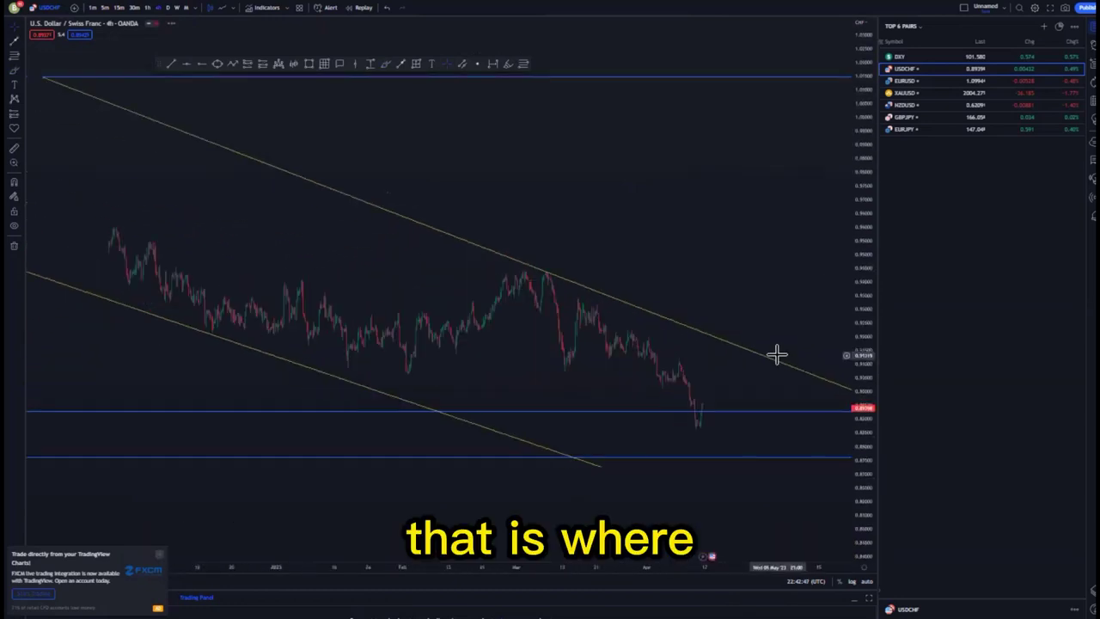
{"action": "left_click_drag", "start_coordinate": [505, 260], "coordinate": [485, 252]}
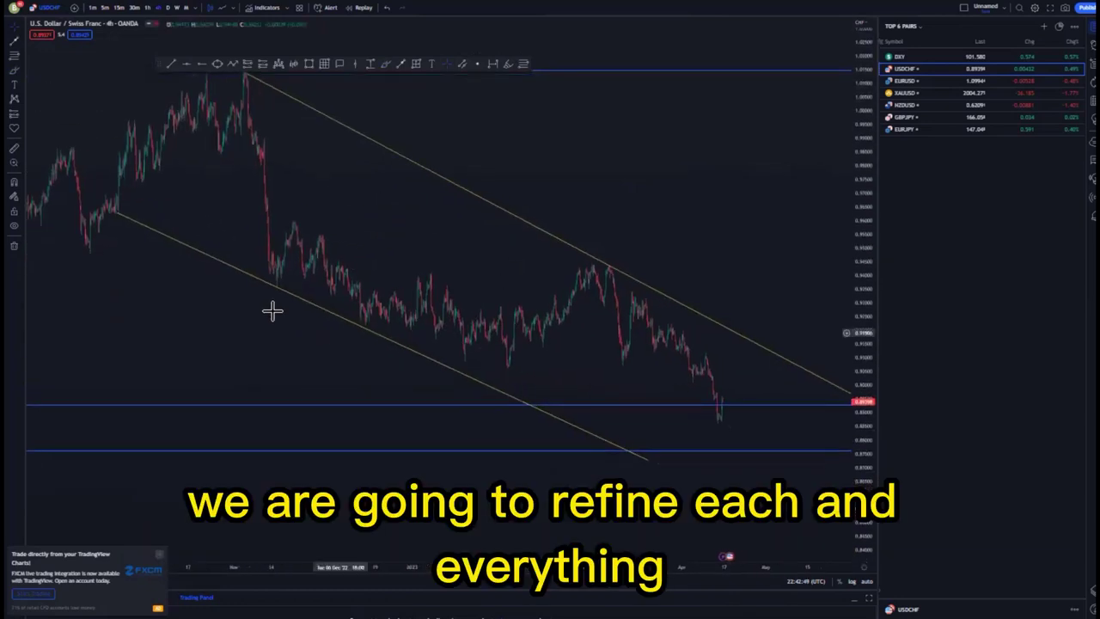
{"action": "left_click_drag", "start_coordinate": [354, 222], "coordinate": [346, 241]}
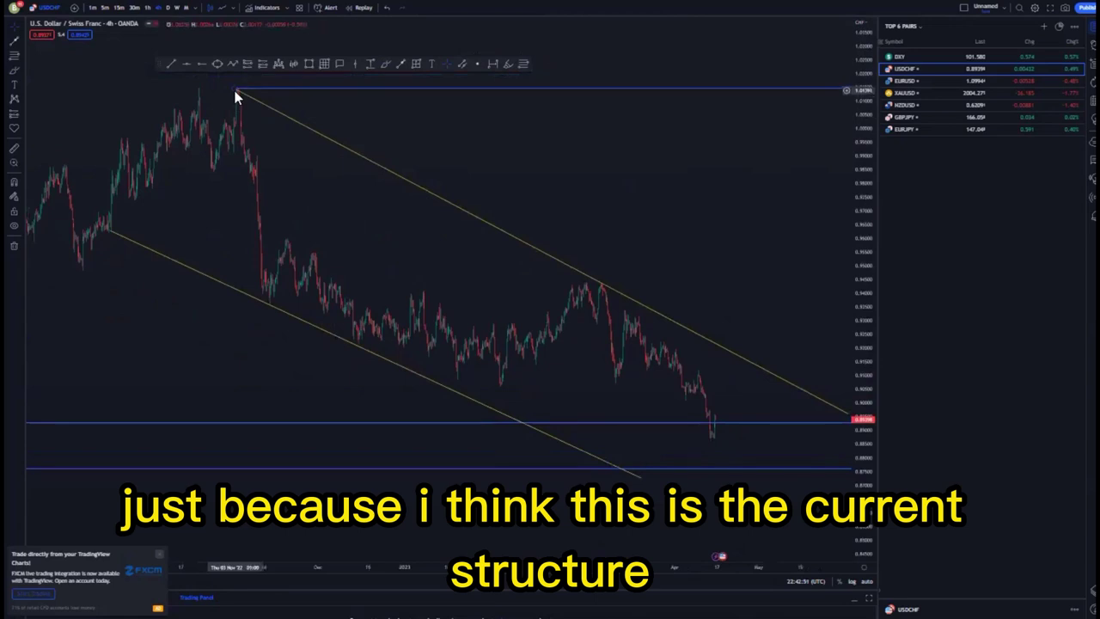
- Re-anchor the upper channel line from the November 2022 drop below the high, across the March 2023 high, to early June 2023
{"action": "left_click_drag", "start_coordinate": [236, 91], "coordinate": [257, 156]}
{"action": "left_click_drag", "start_coordinate": [814, 438], "coordinate": [774, 330]}
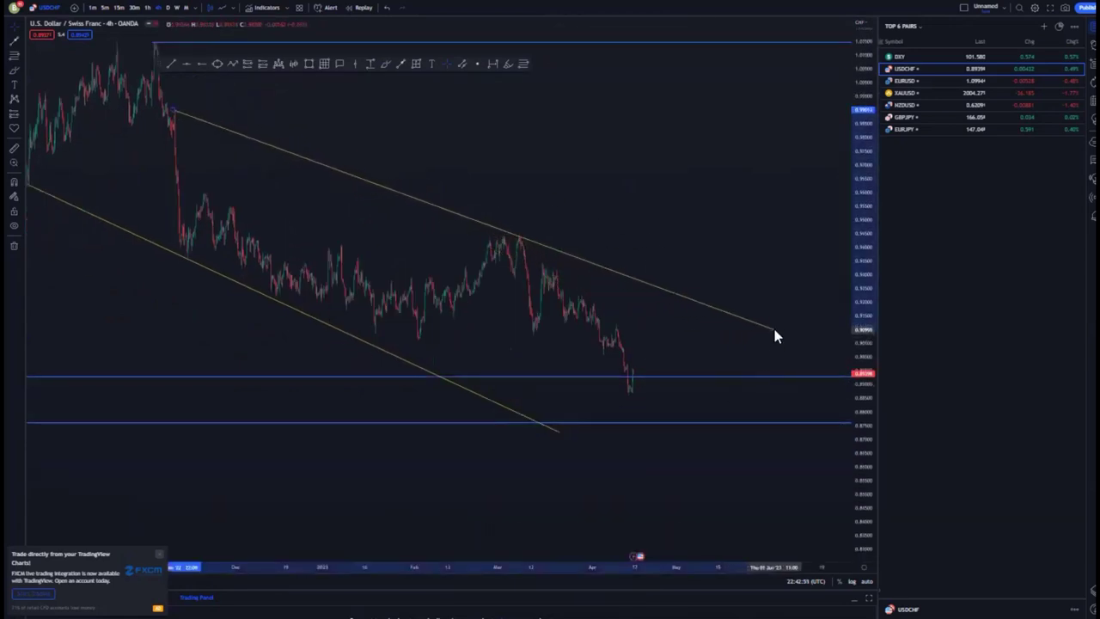
{"action": "left_click", "coordinate": [677, 346]}
- Refit the lower channel line along the November 2022 to January 2023 lows, ending just below the January 2021 low ray
{"action": "scroll", "coordinate": [206, 327], "scroll_direction": "down", "scroll_amount": 2}
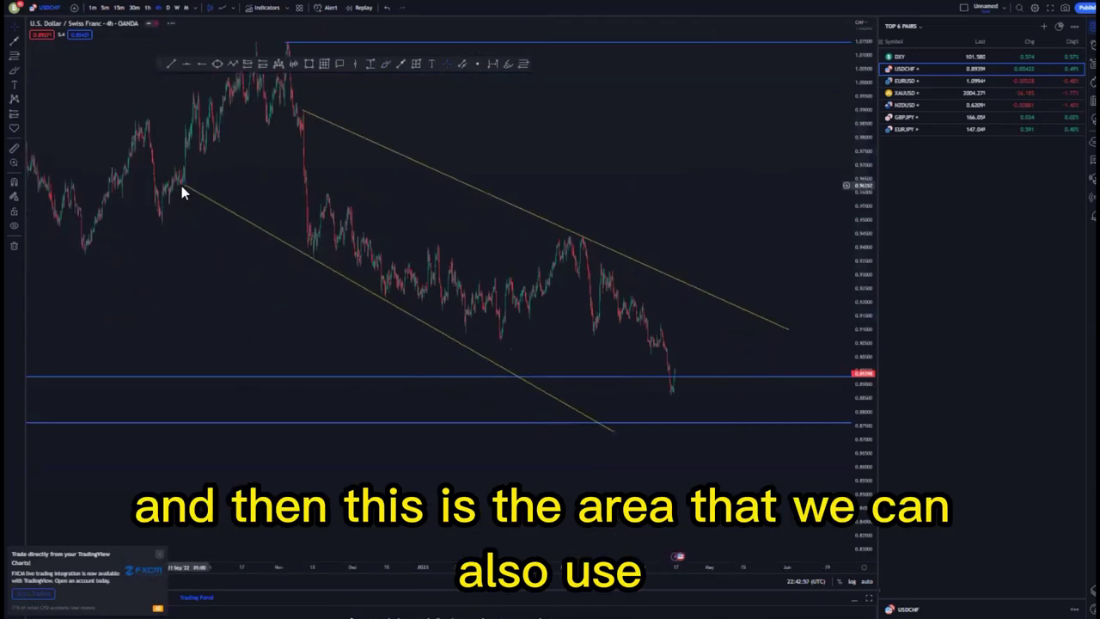
{"action": "left_click_drag", "start_coordinate": [181, 186], "coordinate": [268, 230]}
{"action": "left_click_drag", "start_coordinate": [521, 300], "coordinate": [510, 290]}
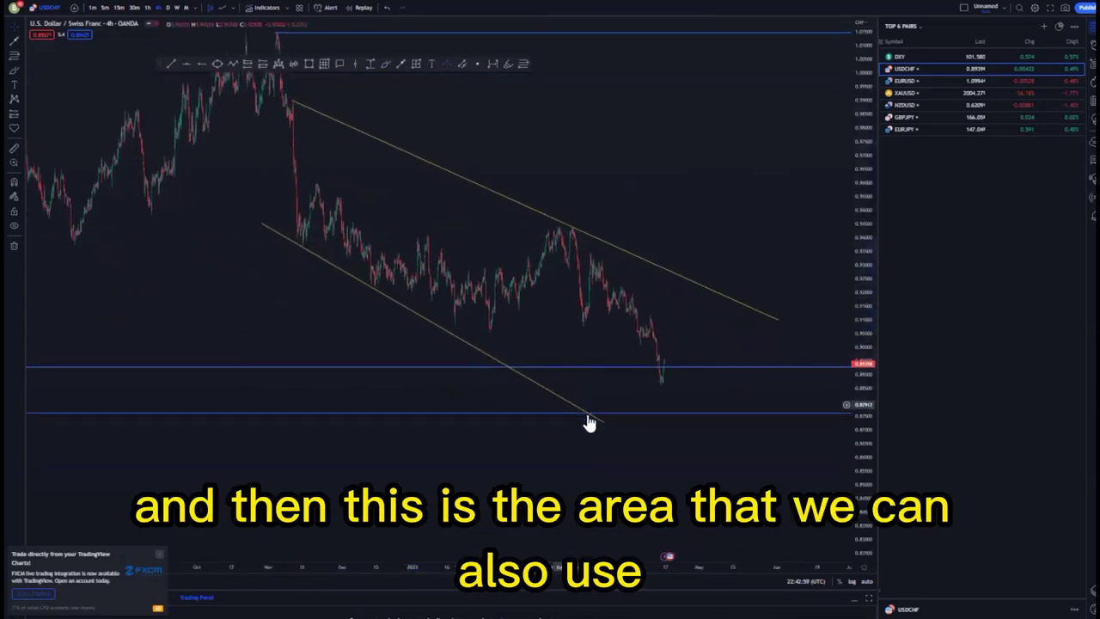
{"action": "left_click_drag", "start_coordinate": [603, 424], "coordinate": [633, 414]}
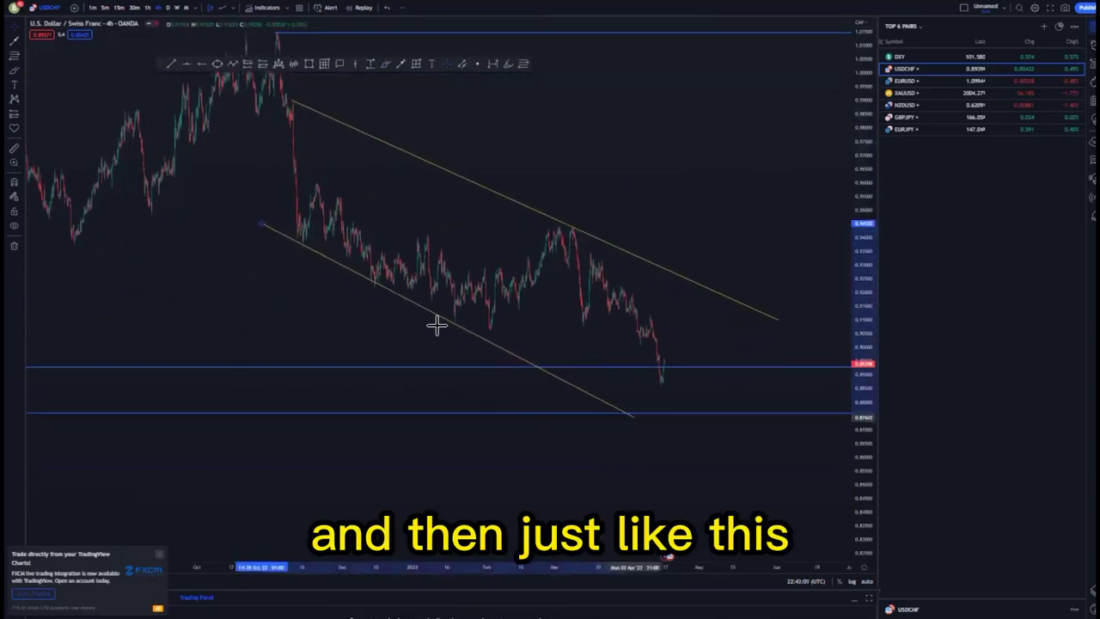
{"action": "left_click", "coordinate": [301, 250]}
{"action": "left_click_drag", "start_coordinate": [264, 224], "coordinate": [265, 233]}
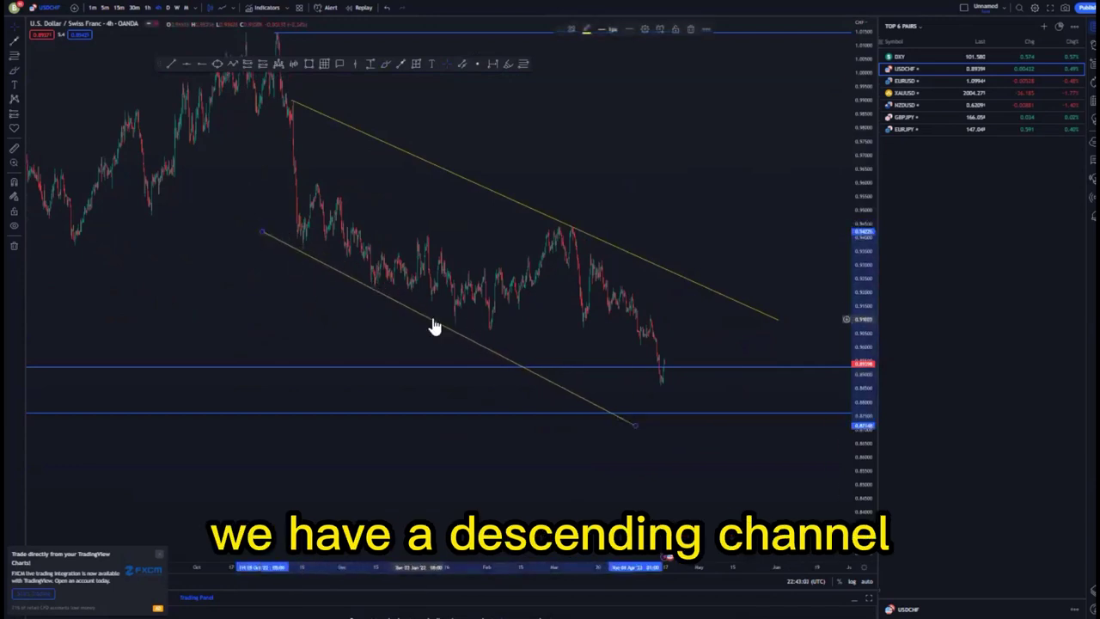
{"action": "left_click", "coordinate": [439, 328]}
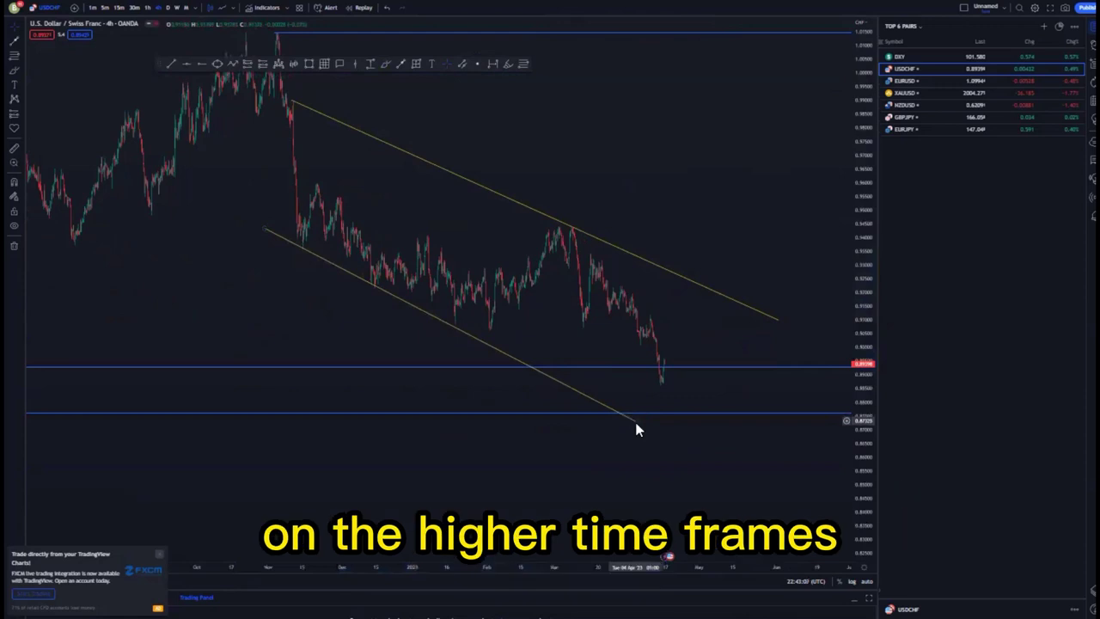
{"action": "left_click", "coordinate": [638, 417]}
- Draw an ascending channel of two trend lines around the February to early March 2023 rise, meeting the large channel's upper line
{"action": "scroll", "coordinate": [687, 336], "scroll_direction": "up", "scroll_amount": 5}
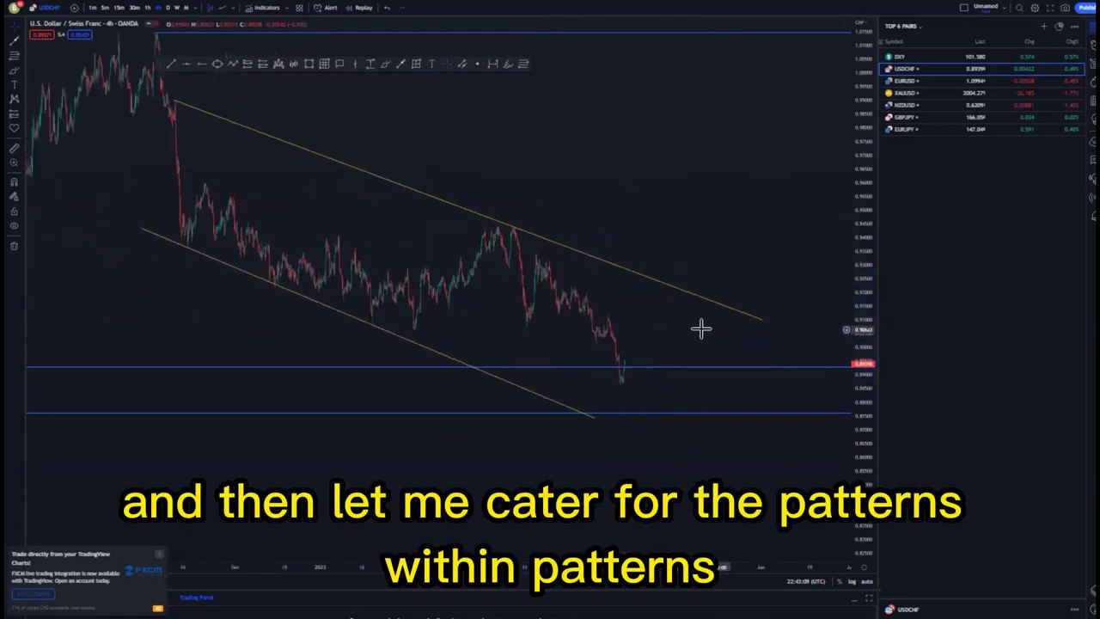
{"action": "scroll", "coordinate": [762, 354], "scroll_direction": "up", "scroll_amount": 5}
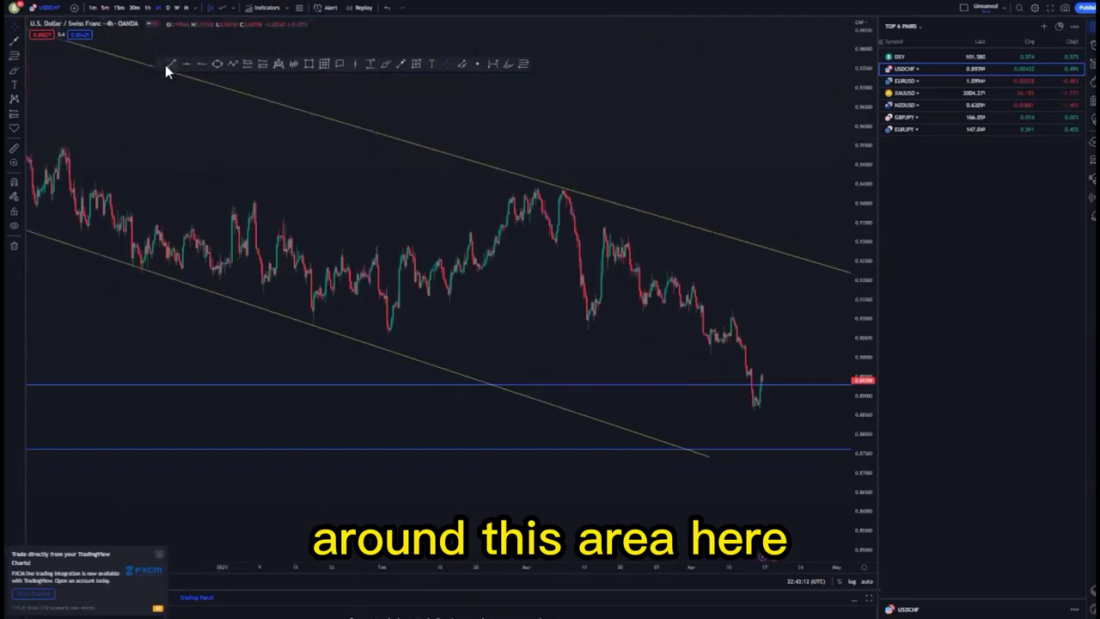
{"action": "left_click", "coordinate": [370, 251]}
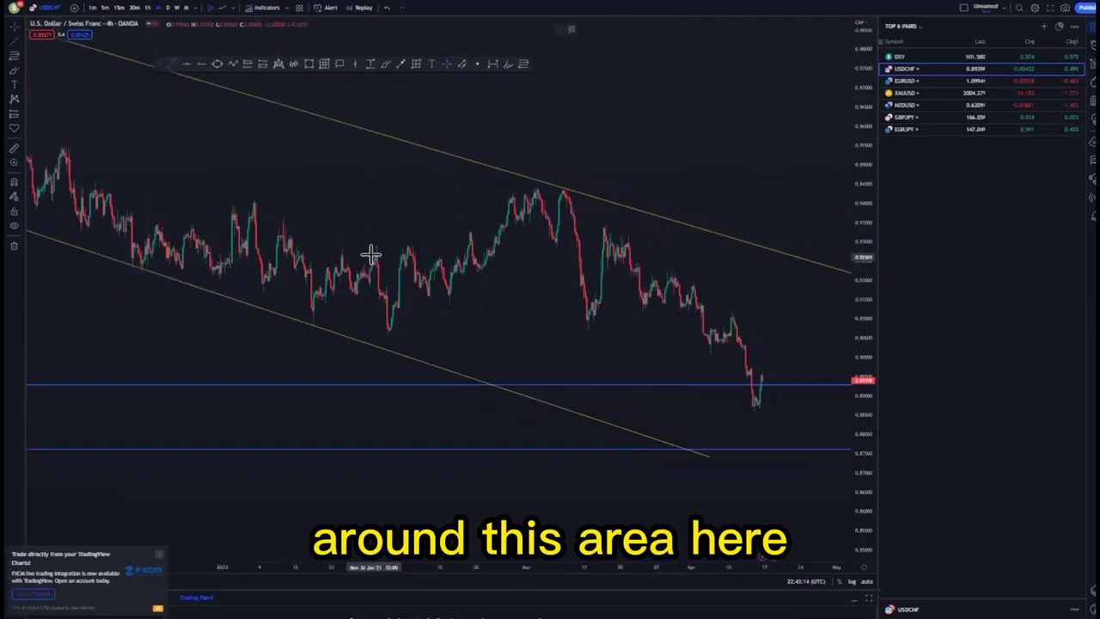
{"action": "left_click", "coordinate": [538, 182]}
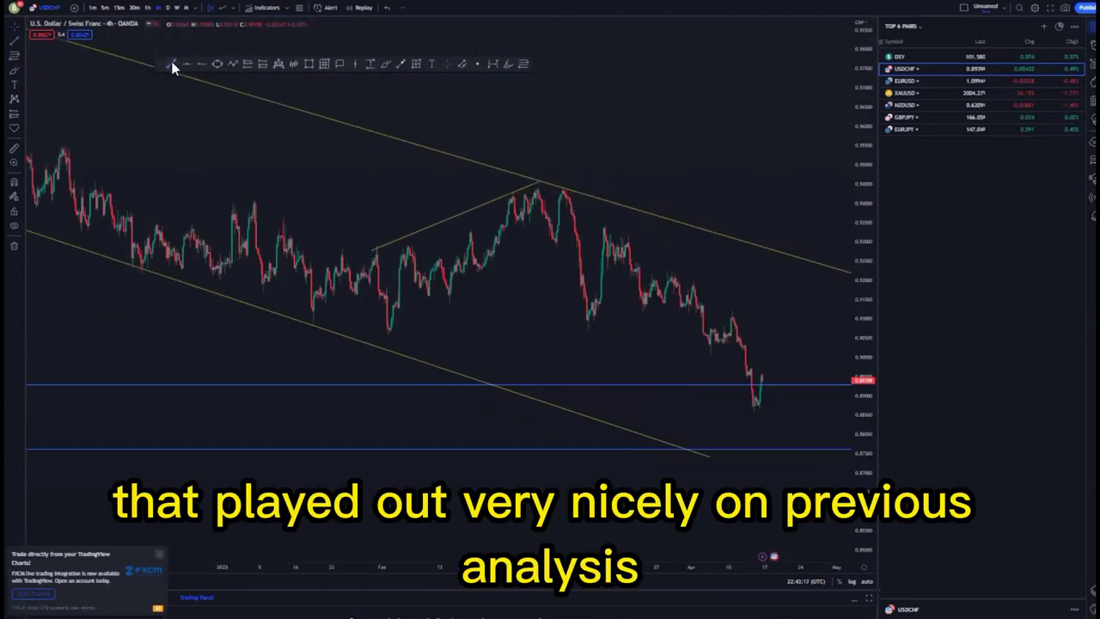
{"action": "left_click", "coordinate": [388, 333]}
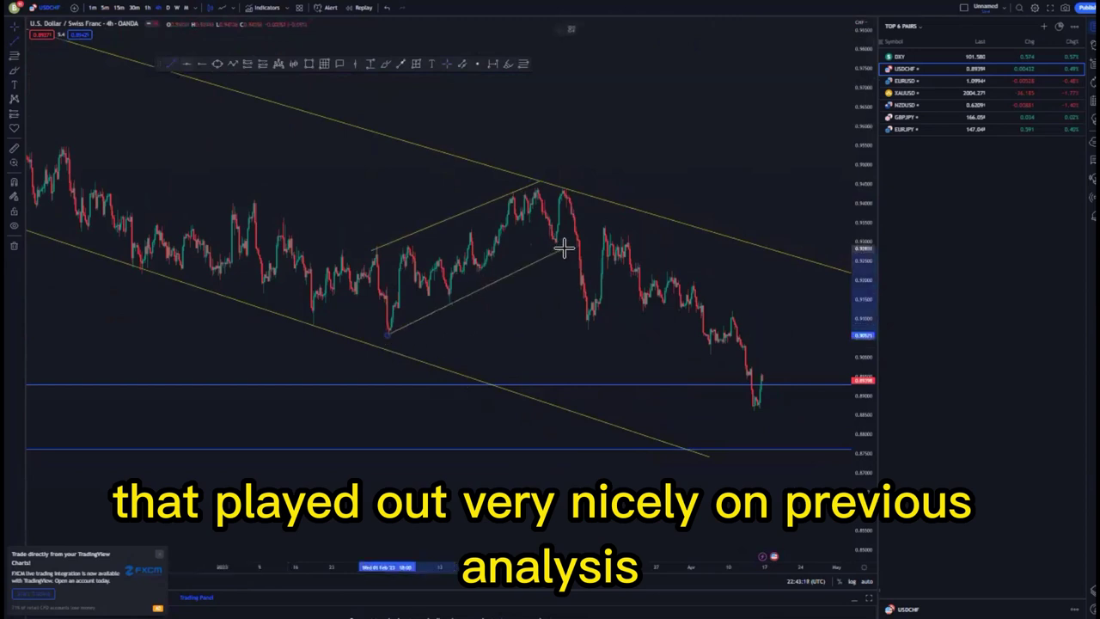
{"action": "left_click", "coordinate": [564, 247]}
{"action": "left_click", "coordinate": [596, 233]}
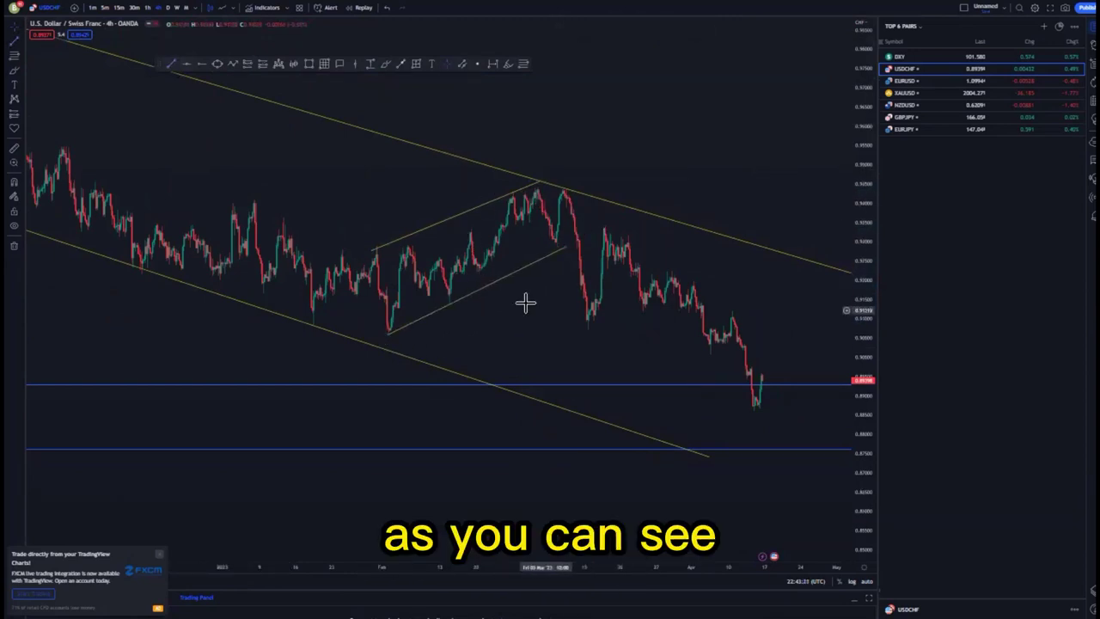
- Draw a projection arrow from the current price up to the large channel's upper line and delete it
{"action": "left_click_drag", "start_coordinate": [524, 312], "coordinate": [438, 286]}
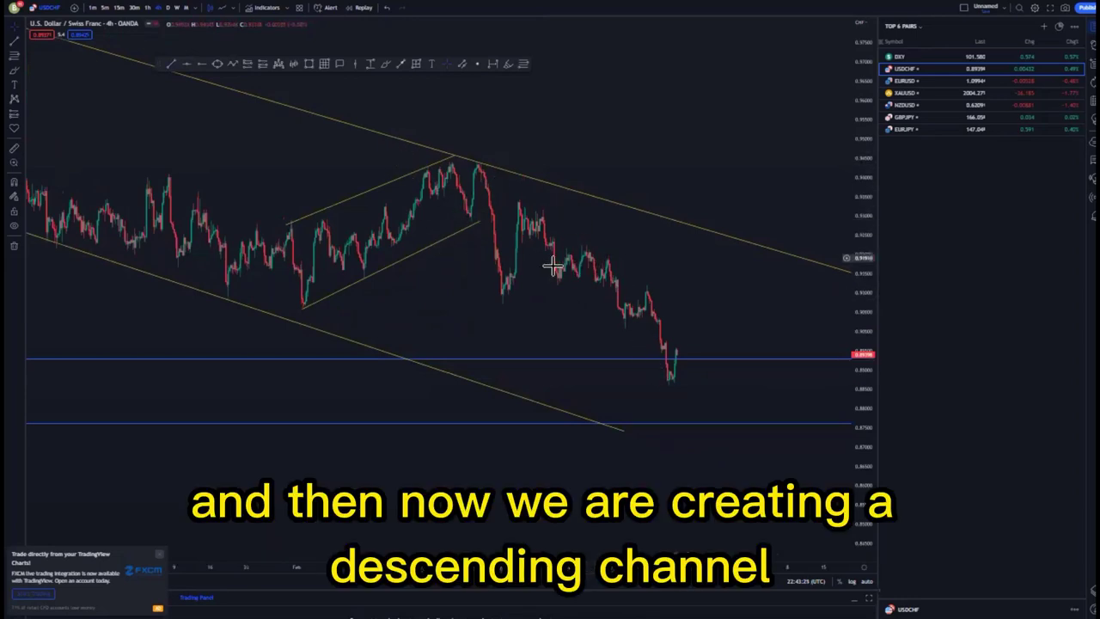
{"action": "left_click", "coordinate": [703, 234]}
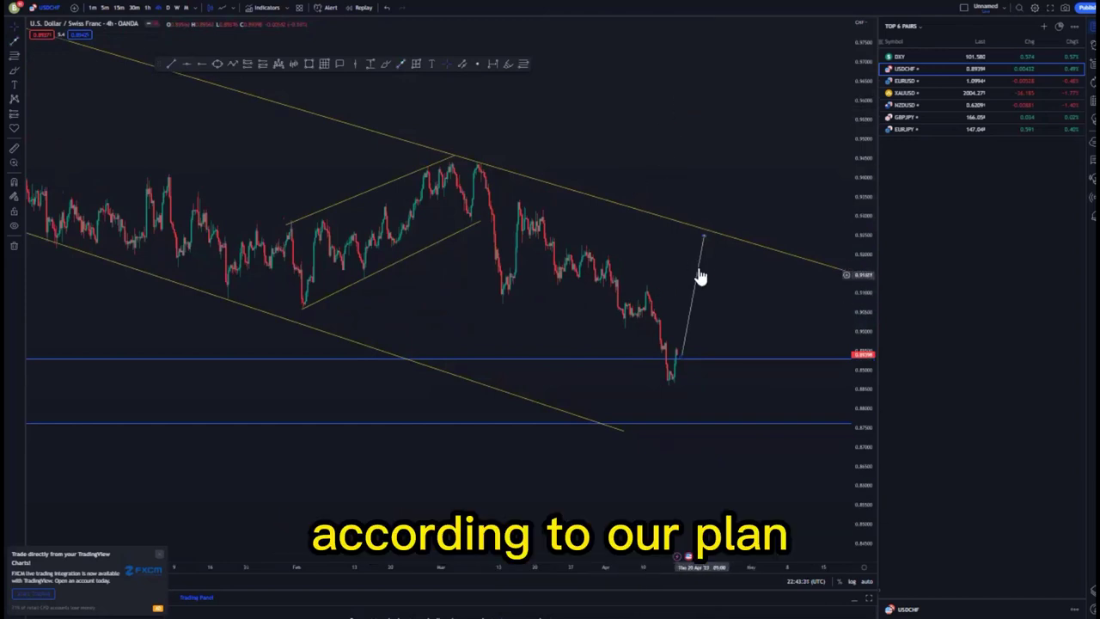
{"action": "left_click", "coordinate": [698, 273]}
{"action": "left_click", "coordinate": [688, 32]}
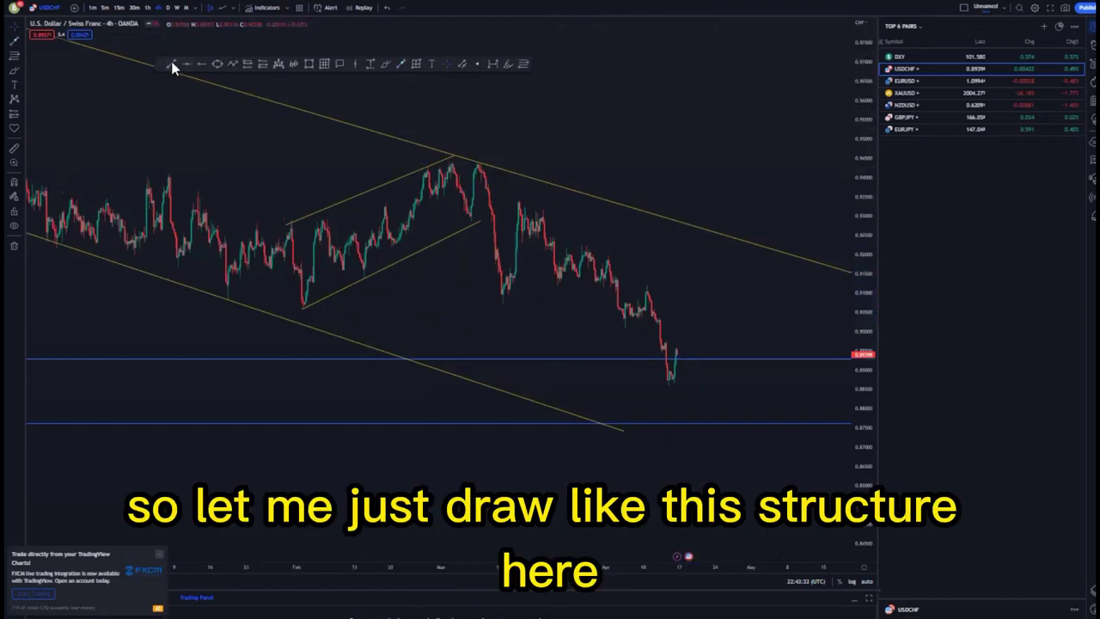
- Draw a steeper inner descending channel around the mid-March to April 2023 drop, lowering the start of its lower line to the mid-March rise
{"action": "left_click", "coordinate": [542, 207]}
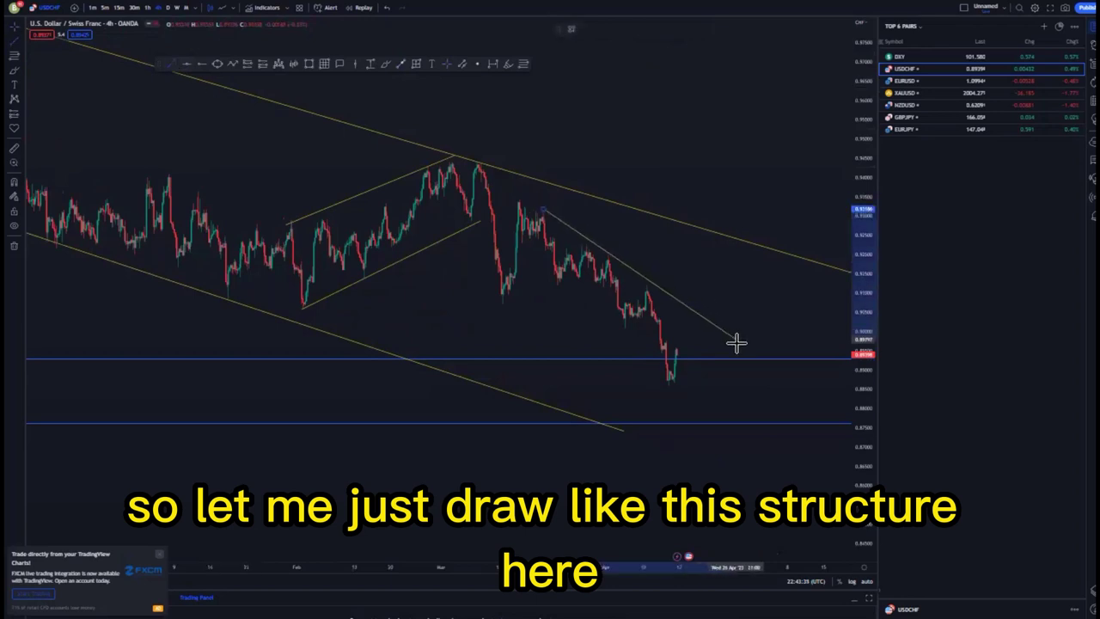
{"action": "left_click", "coordinate": [732, 344]}
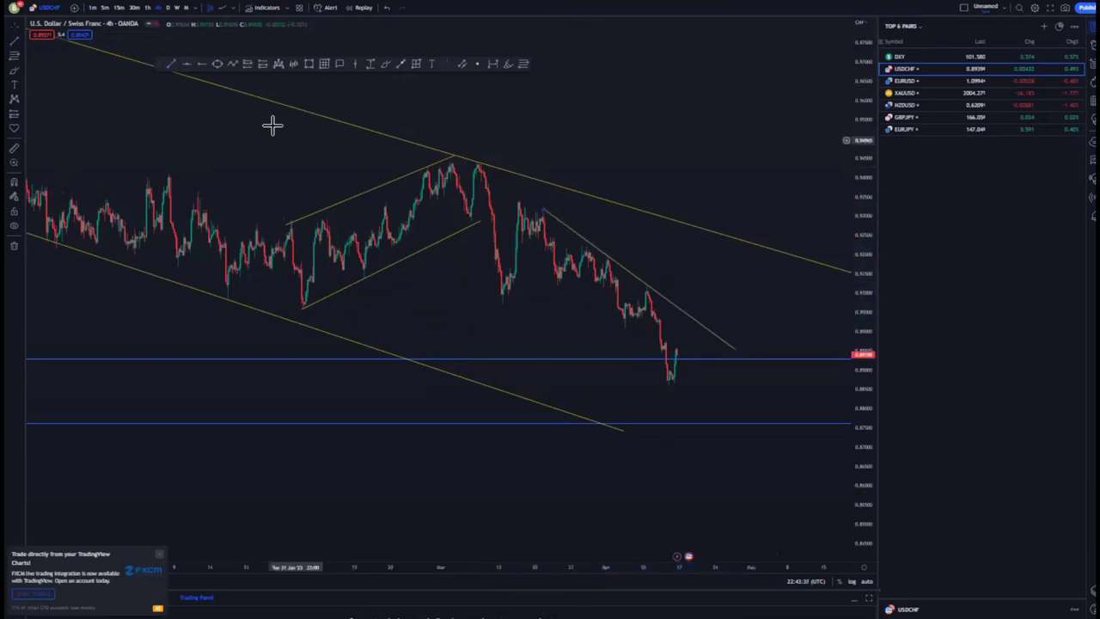
{"action": "left_click", "coordinate": [516, 254]}
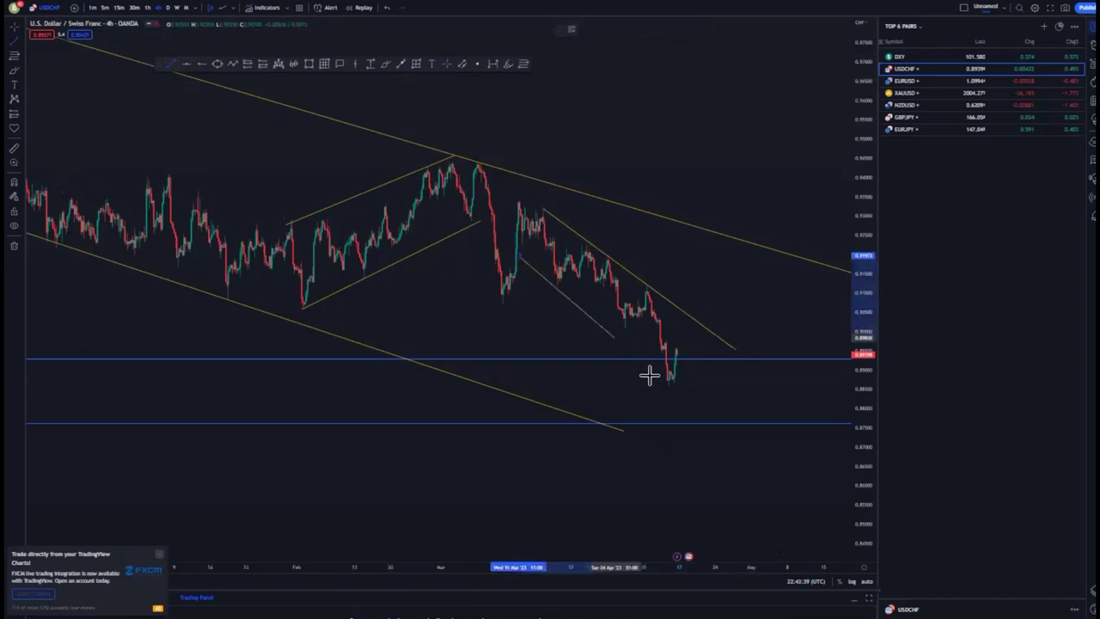
{"action": "left_click", "coordinate": [689, 401]}
{"action": "left_click", "coordinate": [744, 395]}
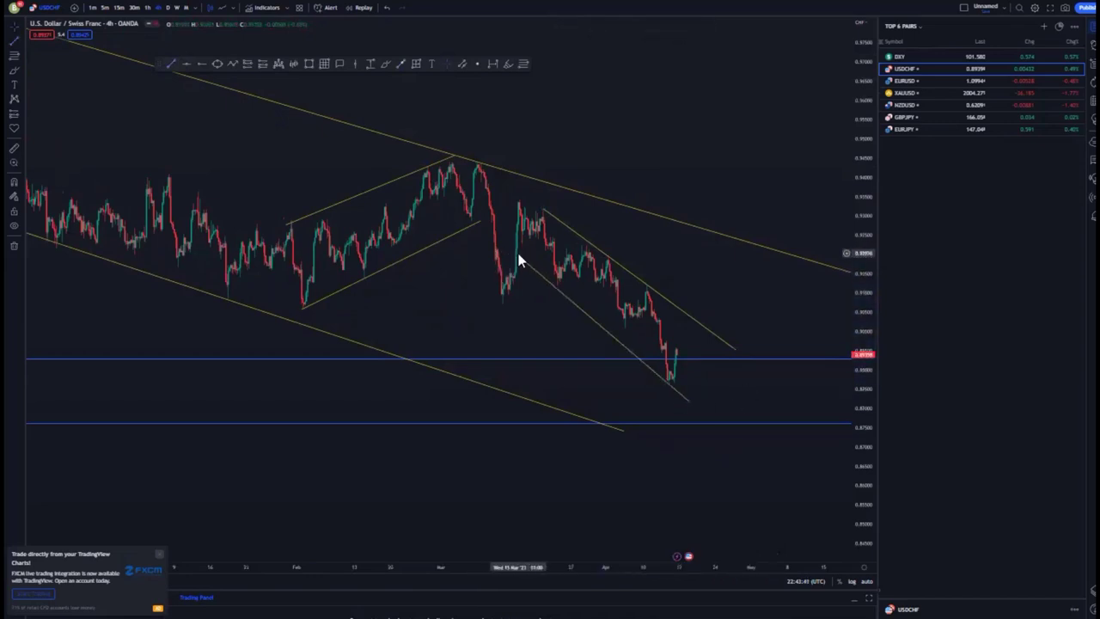
{"action": "left_click_drag", "start_coordinate": [518, 256], "coordinate": [511, 280]}
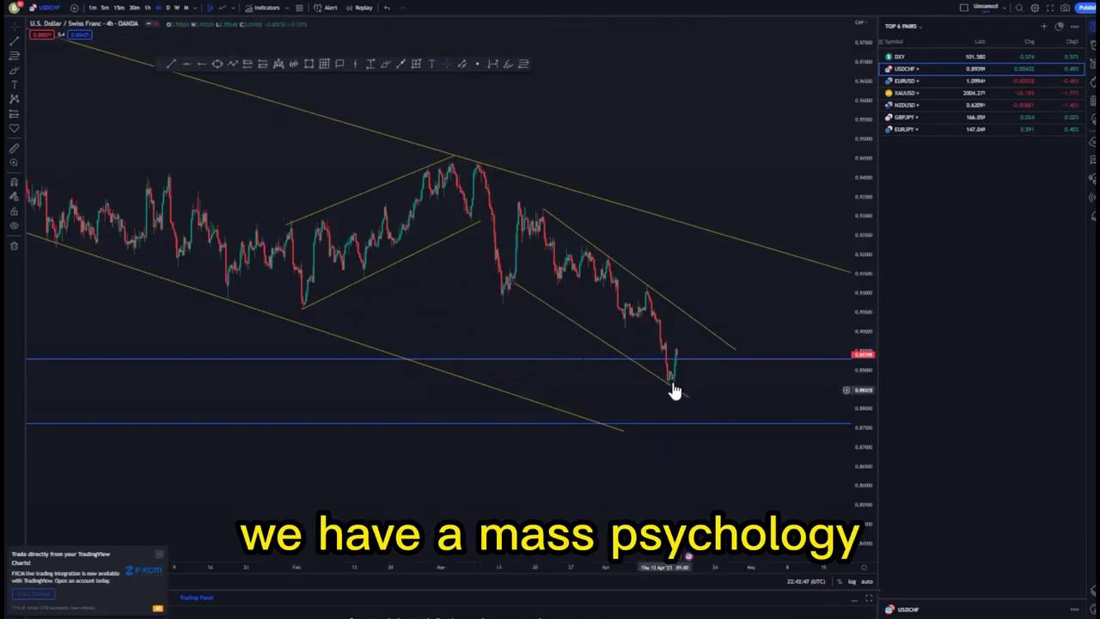
- Place a horizontal ray at about 0.990 from the November 2022 start of the large channel's upper line
{"action": "scroll", "coordinate": [493, 371], "scroll_direction": "down", "scroll_amount": 3}
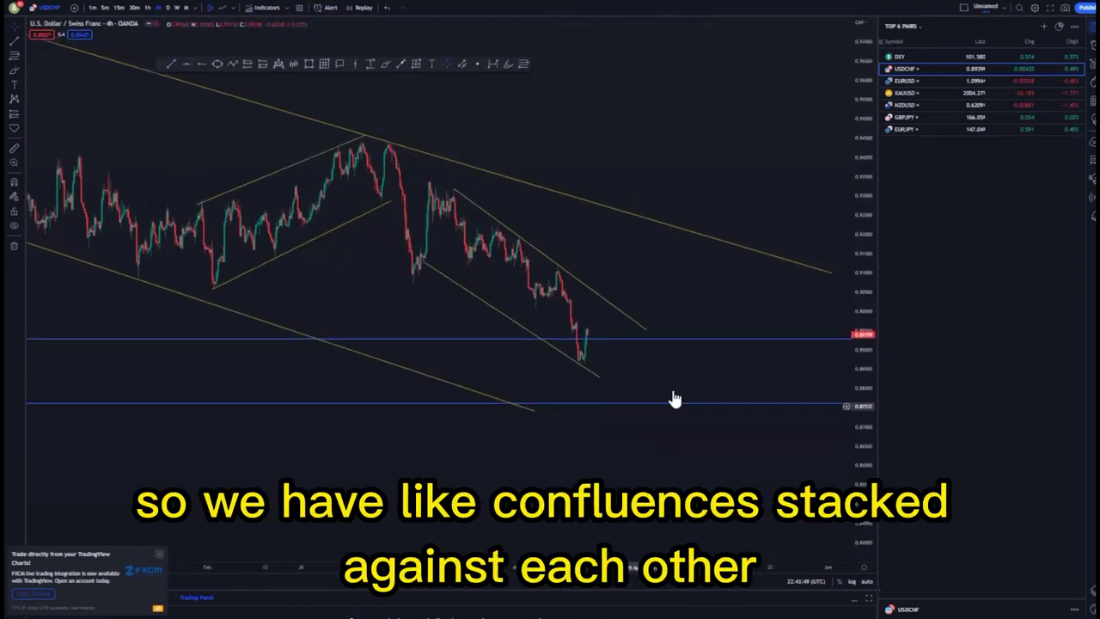
{"action": "left_click_drag", "start_coordinate": [498, 302], "coordinate": [422, 327]}
{"action": "scroll", "coordinate": [501, 353], "scroll_direction": "down", "scroll_amount": 4}
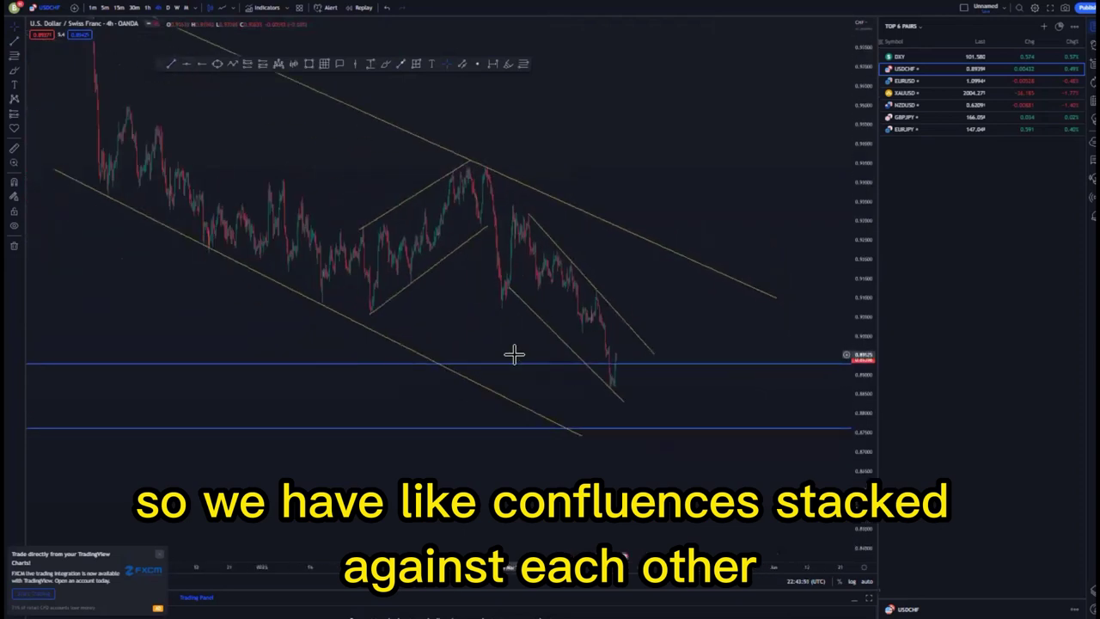
{"action": "left_click_drag", "start_coordinate": [857, 170], "coordinate": [858, 258]}
{"action": "left_click_drag", "start_coordinate": [685, 198], "coordinate": [666, 274]}
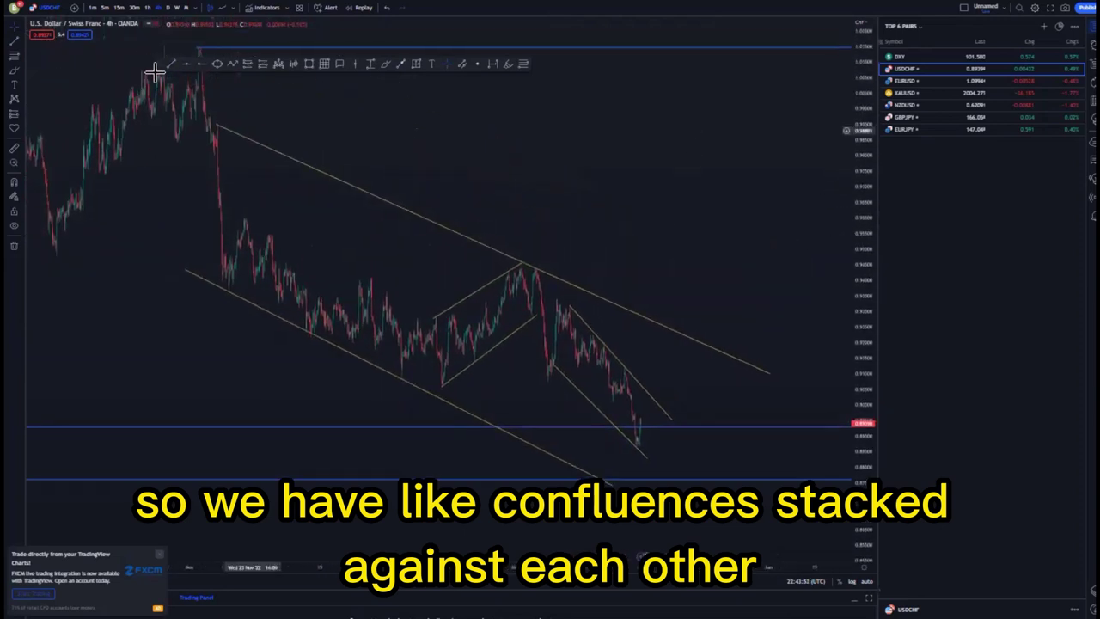
{"action": "left_click", "coordinate": [204, 64]}
{"action": "left_click", "coordinate": [216, 125]}
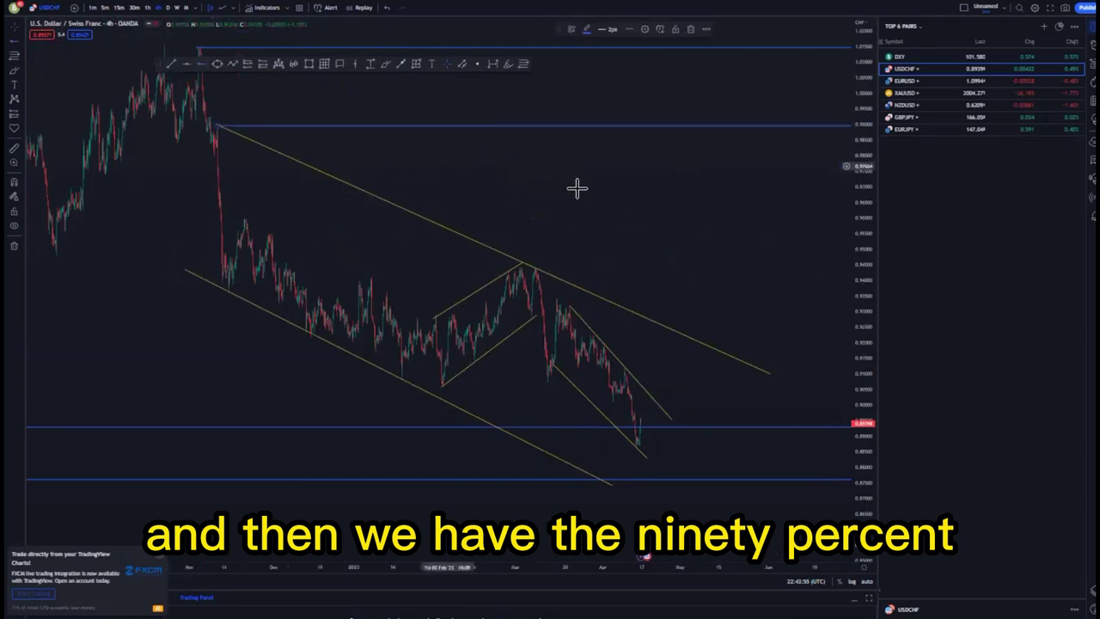
- Switch USDCHF to the 1-hour timeframe and delete the horizontal ray at about 0.893, next to the current price
{"action": "scroll", "coordinate": [563, 206], "scroll_direction": "down", "scroll_amount": 3}
{"action": "scroll", "coordinate": [682, 281], "scroll_direction": "up", "scroll_amount": 4}
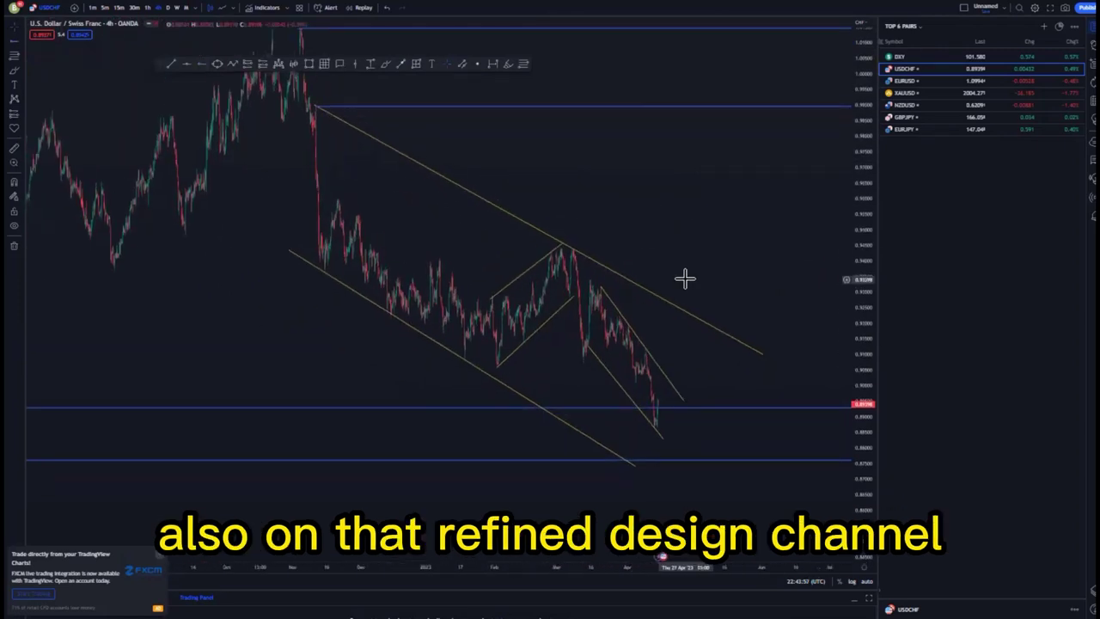
{"action": "scroll", "coordinate": [712, 238], "scroll_direction": "up", "scroll_amount": 3}
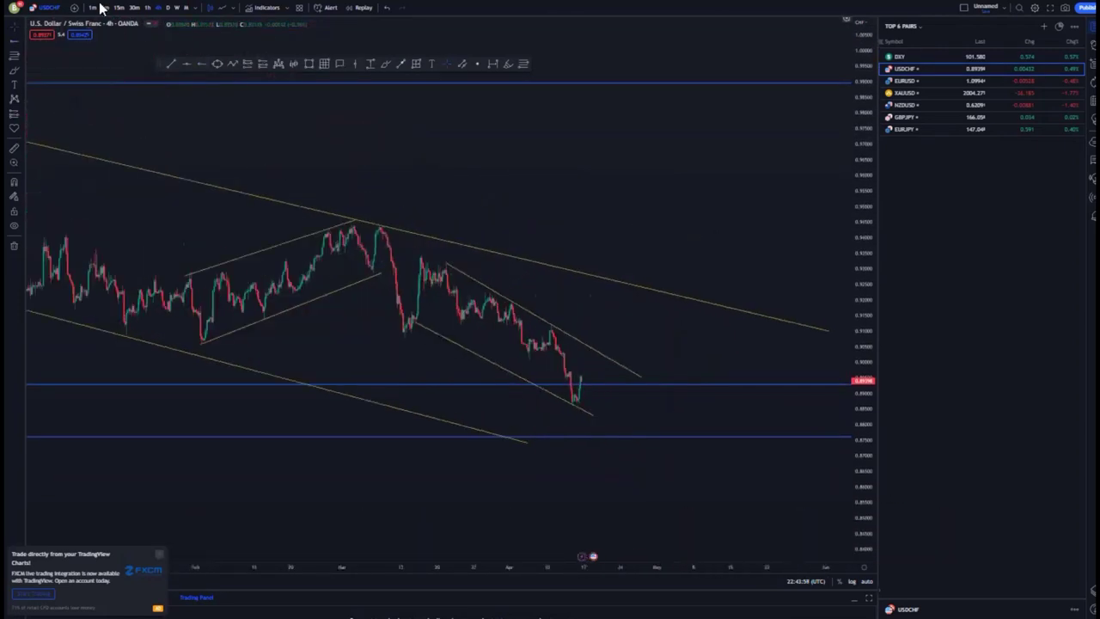
{"action": "left_click", "coordinate": [148, 11]}
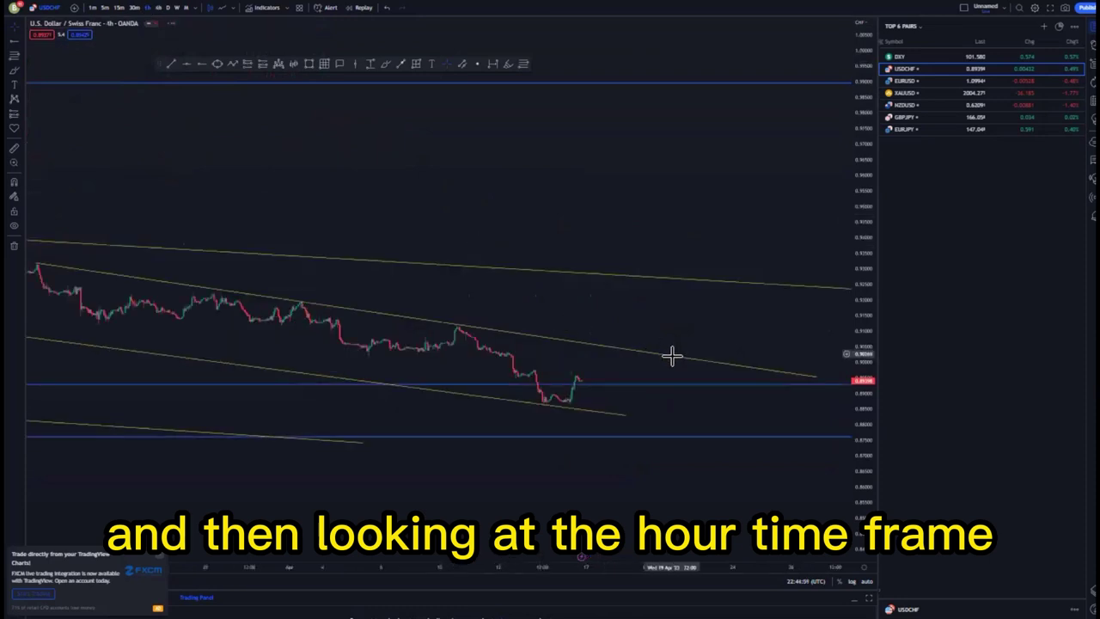
{"action": "left_click_drag", "start_coordinate": [674, 389], "coordinate": [610, 311]}
{"action": "scroll", "coordinate": [658, 359], "scroll_direction": "down", "scroll_amount": 5}
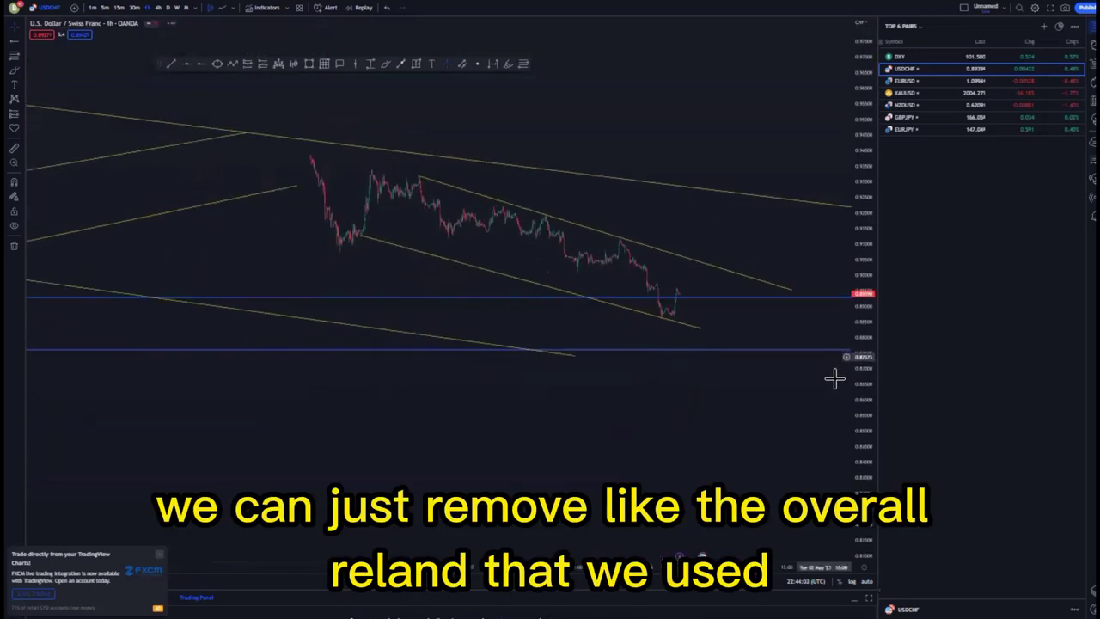
{"action": "left_click_drag", "start_coordinate": [862, 384], "coordinate": [541, 307]}
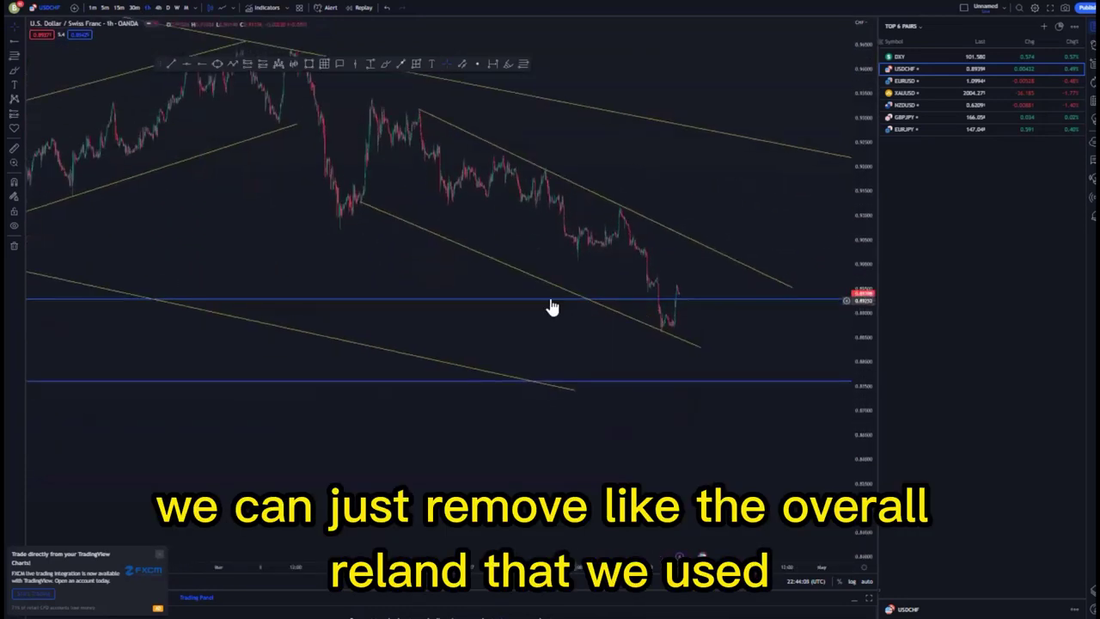
{"action": "left_click", "coordinate": [552, 300]}
{"action": "key", "text": "Delete"}
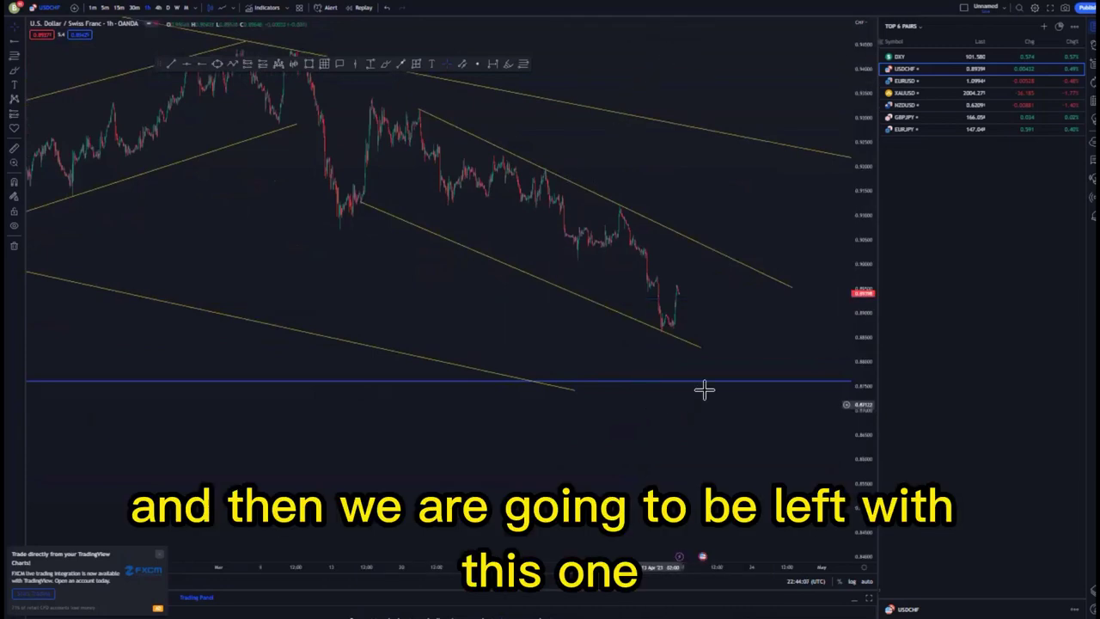
- Extend the large channel's lower line past the remaining lower ray to about 0.867 in late April 2023
{"action": "scroll", "coordinate": [636, 409], "scroll_direction": "down", "scroll_amount": 7}
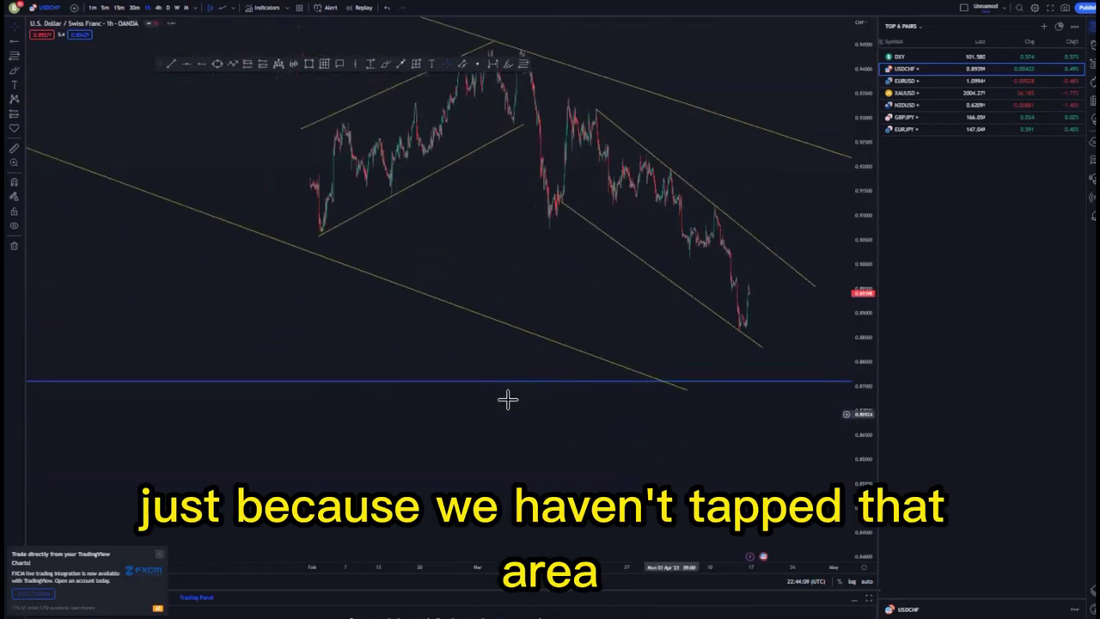
{"action": "left_click_drag", "start_coordinate": [472, 353], "coordinate": [413, 359]}
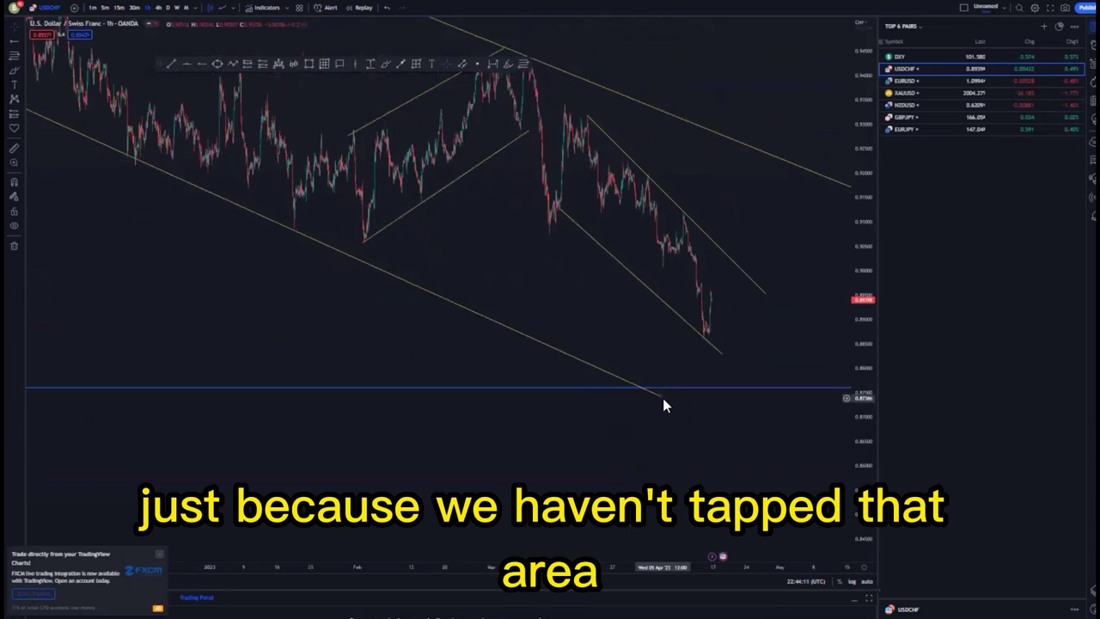
{"action": "left_click_drag", "start_coordinate": [663, 398], "coordinate": [744, 433]}
- Draw a small ascending channel of two trend lines around the consolidation from 5 April 2023 up to the inner channel's upper line
{"action": "scroll", "coordinate": [688, 391], "scroll_direction": "up", "scroll_amount": 4}
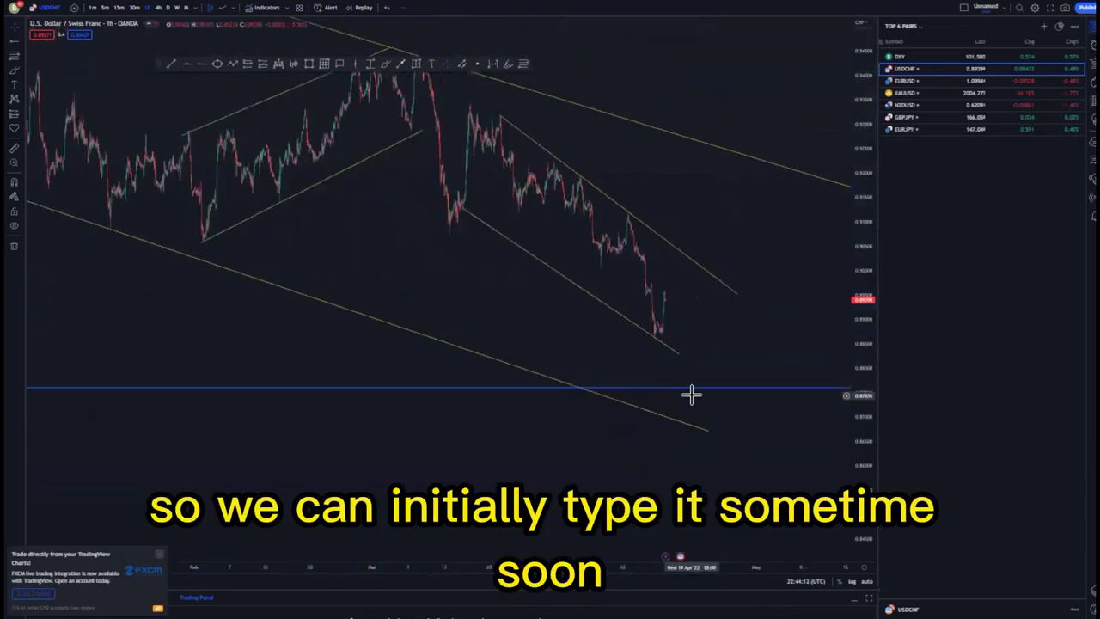
{"action": "left_click_drag", "start_coordinate": [865, 382], "coordinate": [864, 257]}
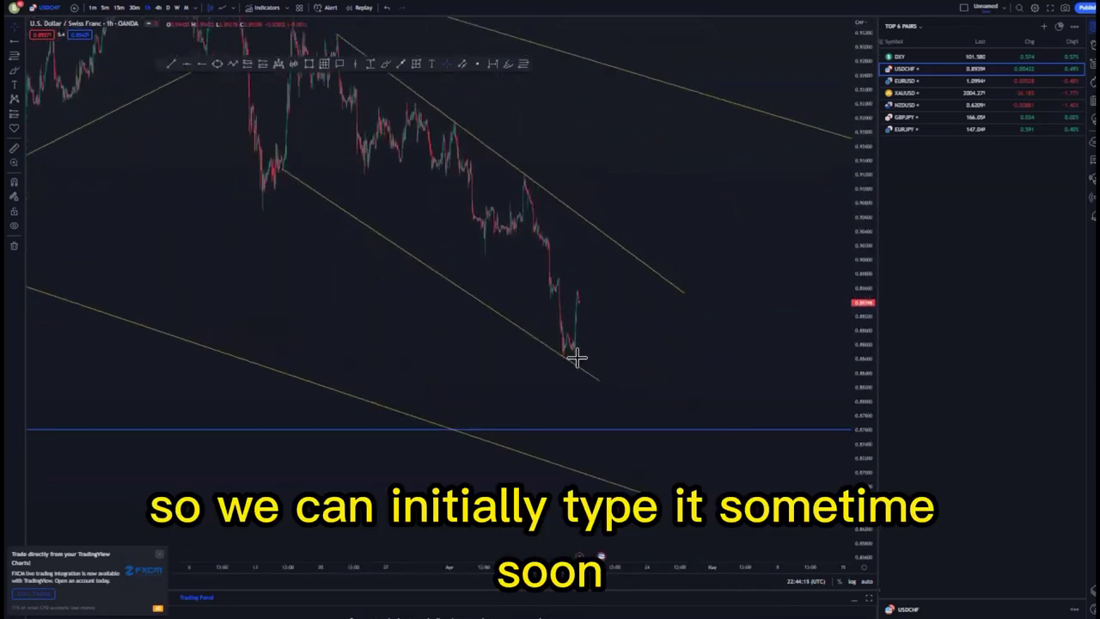
{"action": "left_click_drag", "start_coordinate": [634, 369], "coordinate": [750, 404]}
{"action": "scroll", "coordinate": [753, 405], "scroll_direction": "up", "scroll_amount": 8}
{"action": "left_click_drag", "start_coordinate": [541, 364], "coordinate": [683, 359]}
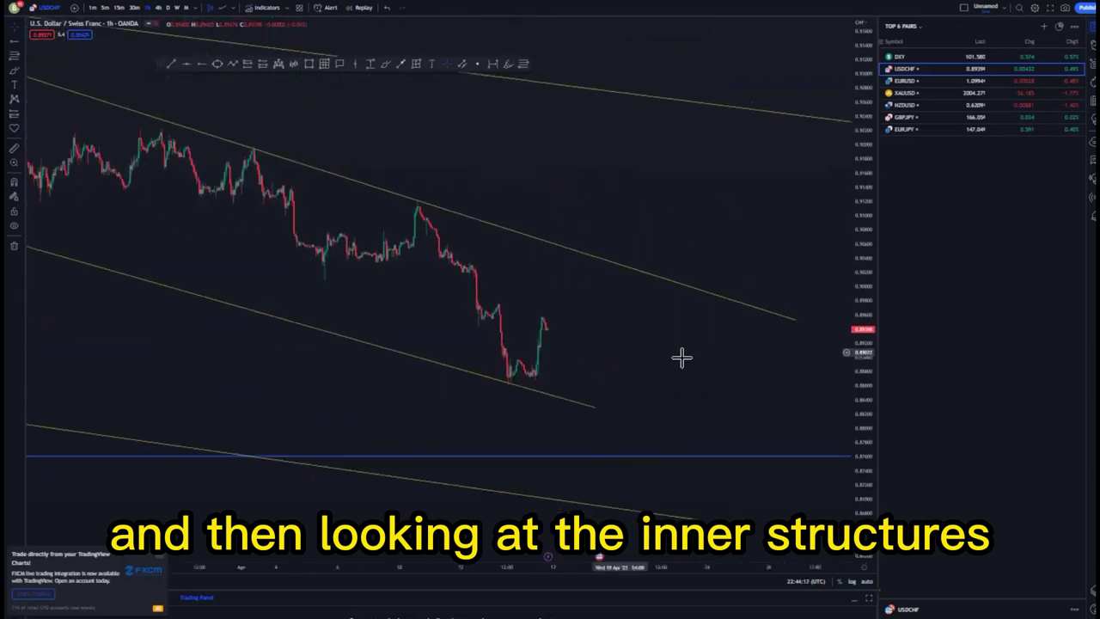
{"action": "left_click_drag", "start_coordinate": [431, 291], "coordinate": [417, 300]}
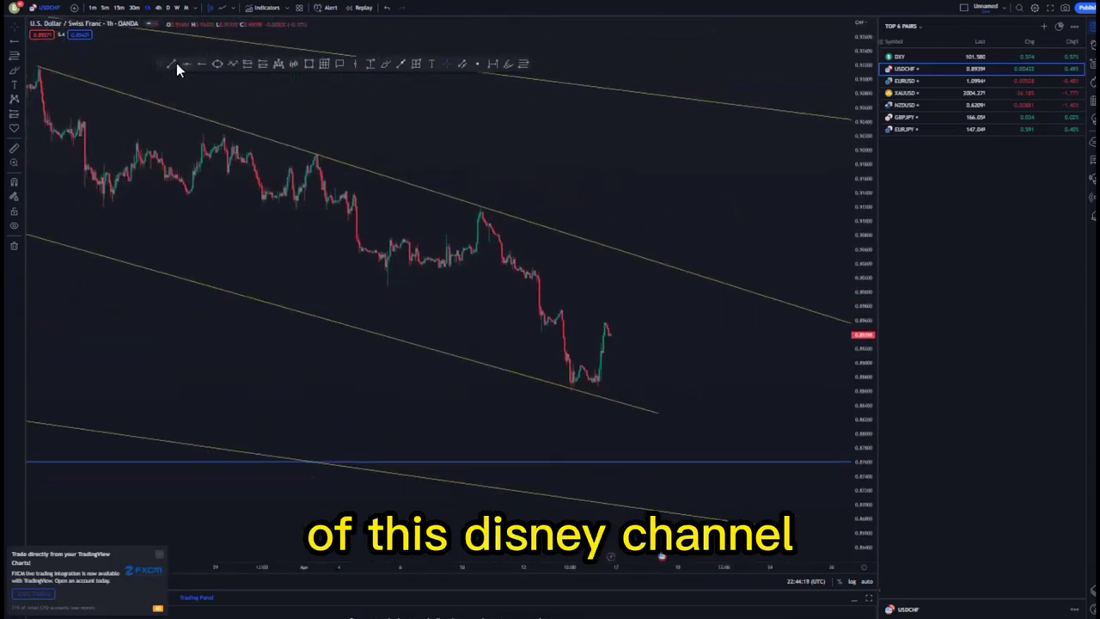
{"action": "left_click", "coordinate": [389, 240]}
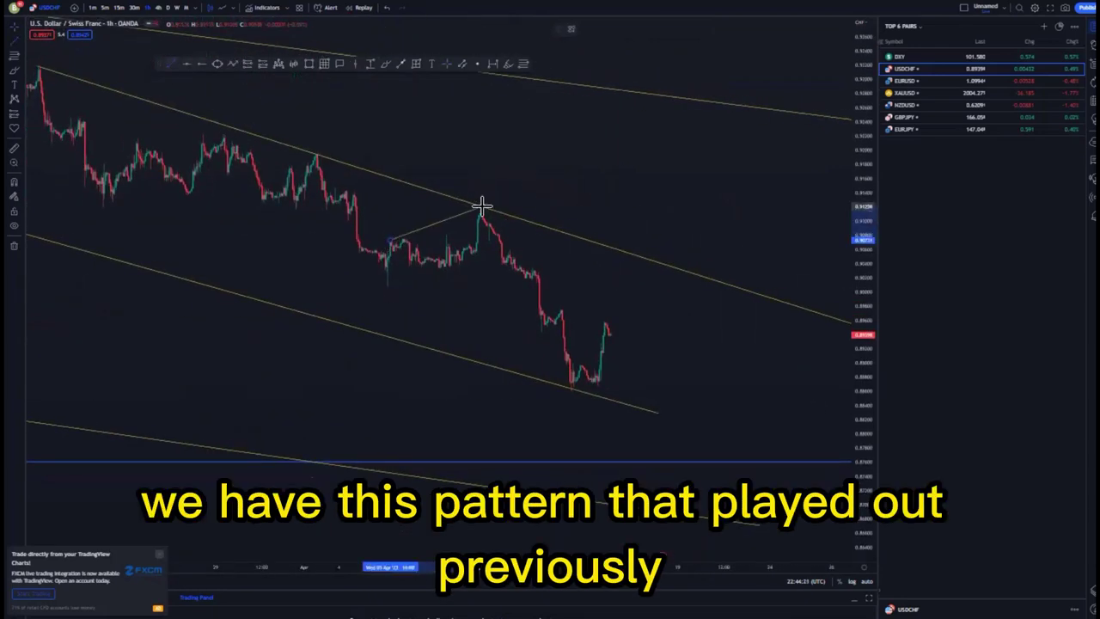
{"action": "left_click", "coordinate": [481, 204]}
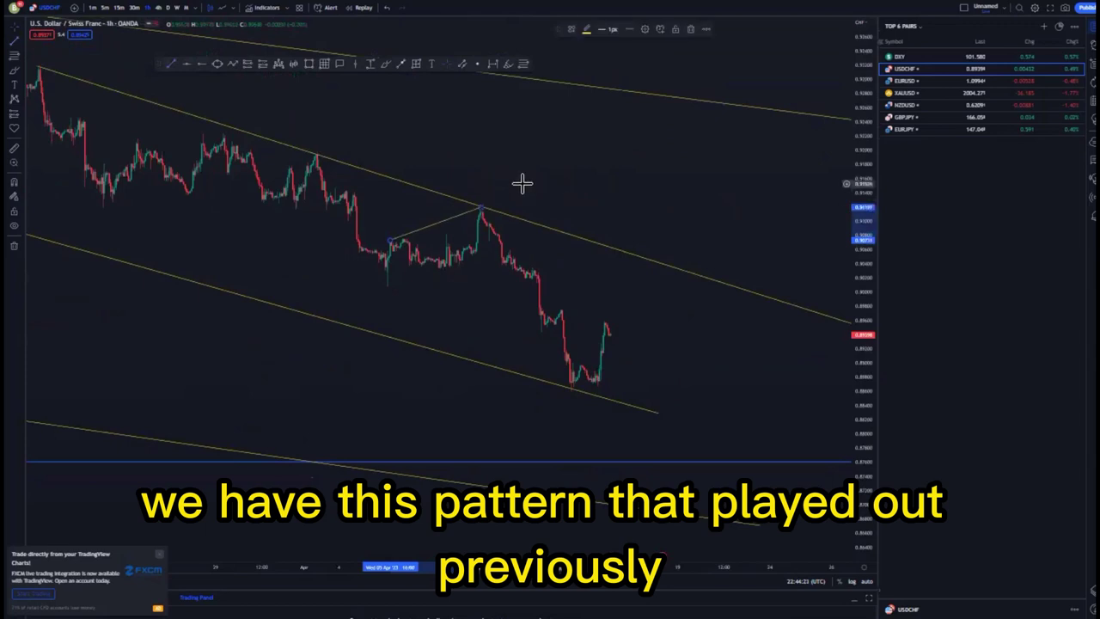
{"action": "left_click", "coordinate": [387, 284]}
{"action": "left_click", "coordinate": [493, 257]}
- Draw a steep descending channel of two trend lines around the price drop from 11 to 14 April 2023
{"action": "left_click_drag", "start_coordinate": [587, 255], "coordinate": [514, 296]}
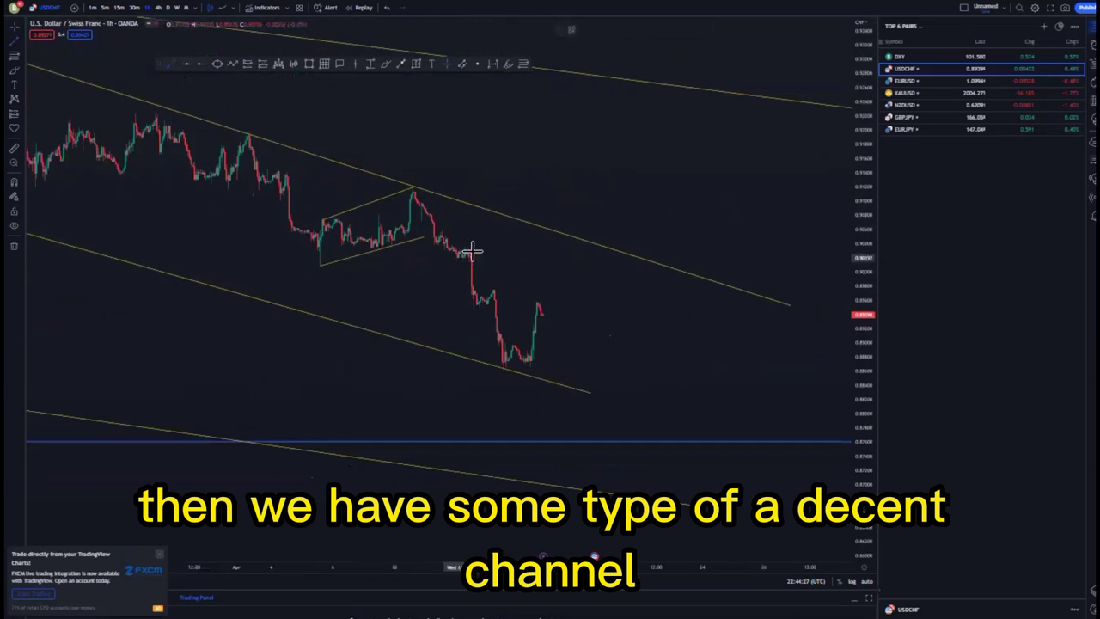
{"action": "left_click", "coordinate": [467, 243]}
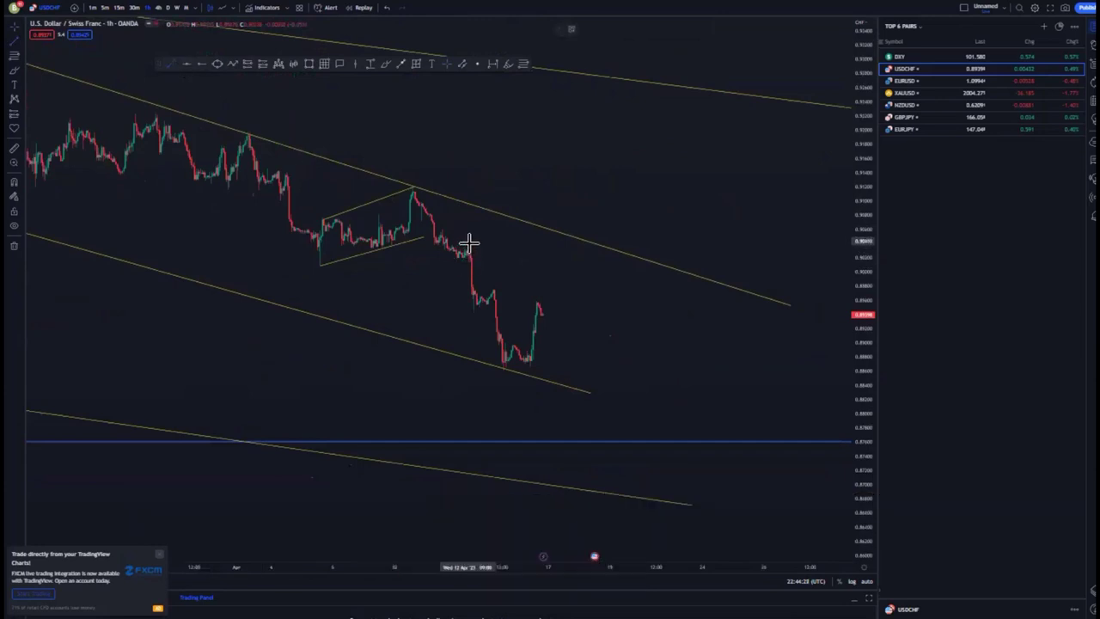
{"action": "left_click", "coordinate": [530, 355]}
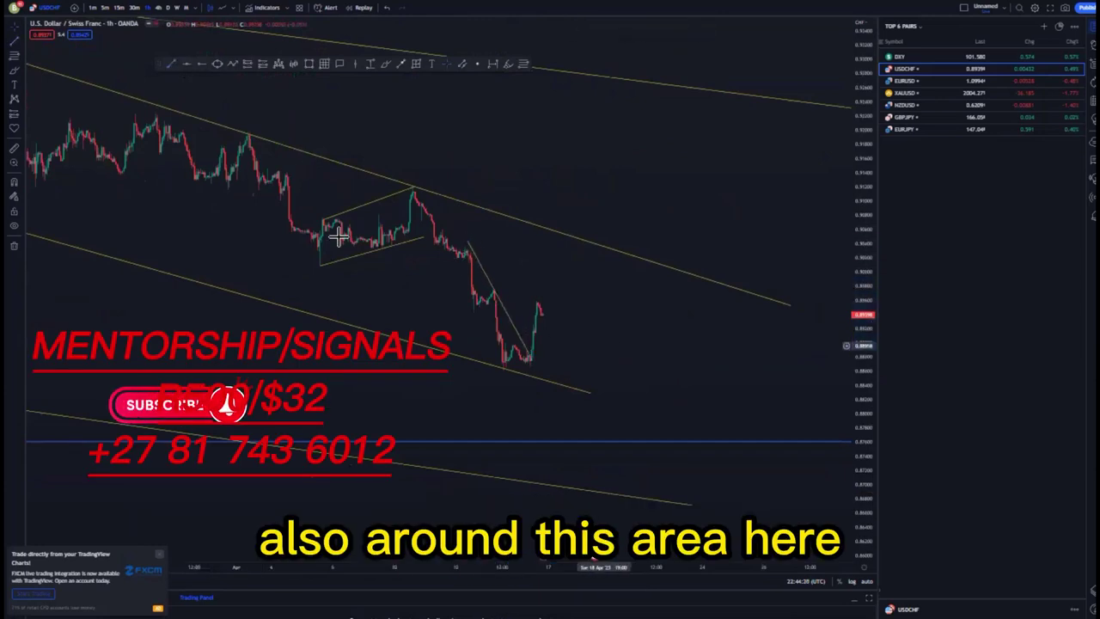
{"action": "left_click", "coordinate": [449, 262]}
{"action": "left_click", "coordinate": [501, 367]}
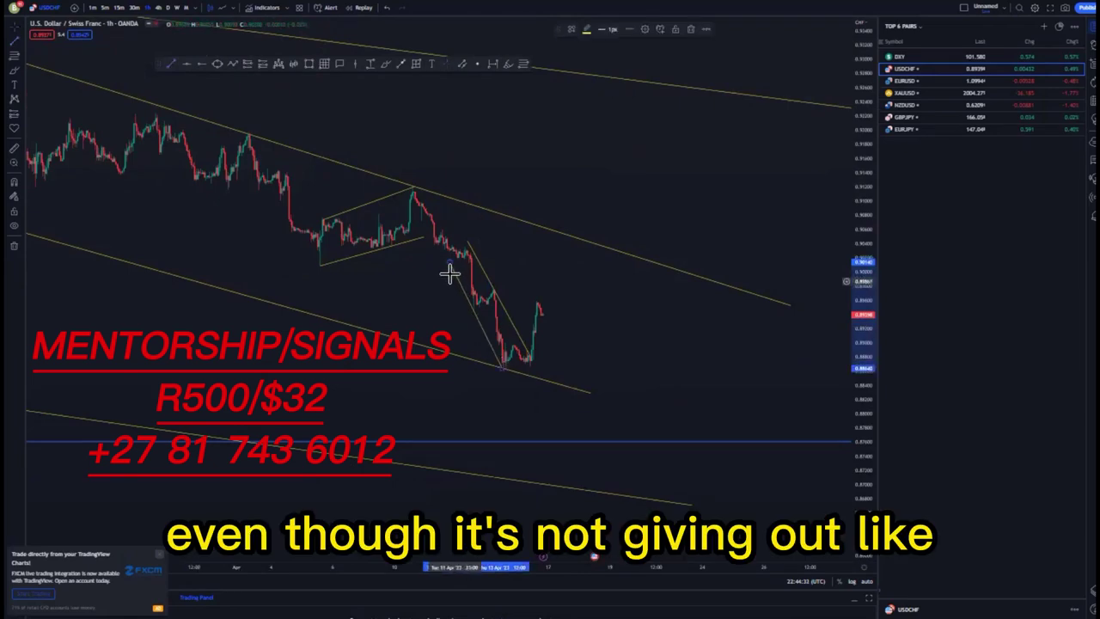
{"action": "left_click_drag", "start_coordinate": [449, 263], "coordinate": [448, 266]}
{"action": "left_click", "coordinate": [529, 354]}
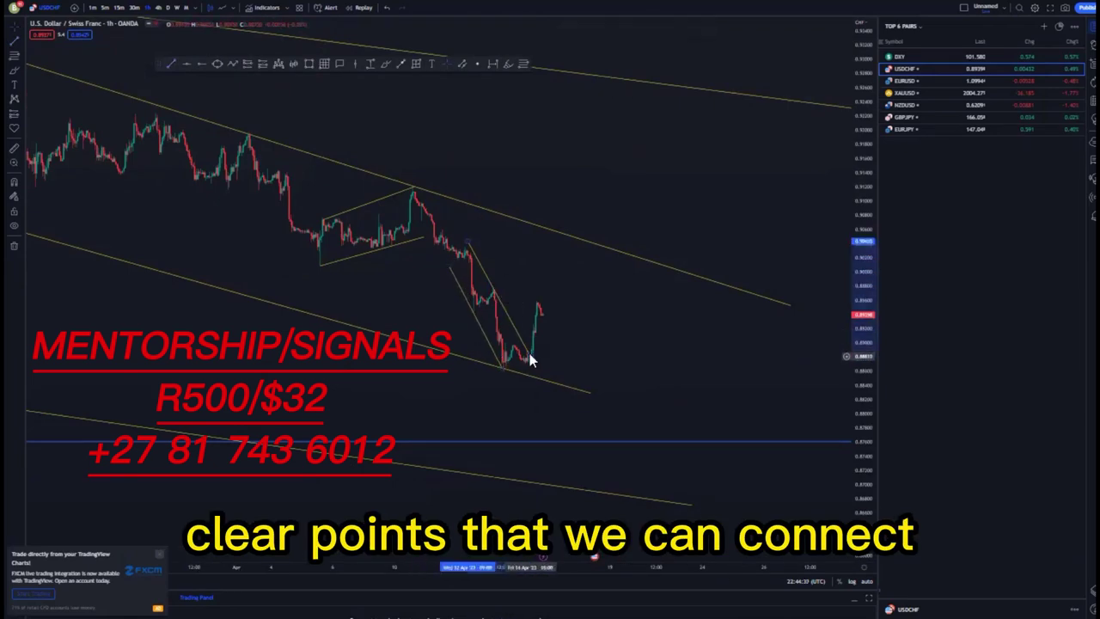
{"action": "left_click", "coordinate": [579, 358]}
- Place a horizontal ray at about 0.886 from the 13 April low at the inner channel's lower line
{"action": "scroll", "coordinate": [697, 349], "scroll_direction": "down", "scroll_amount": 2}
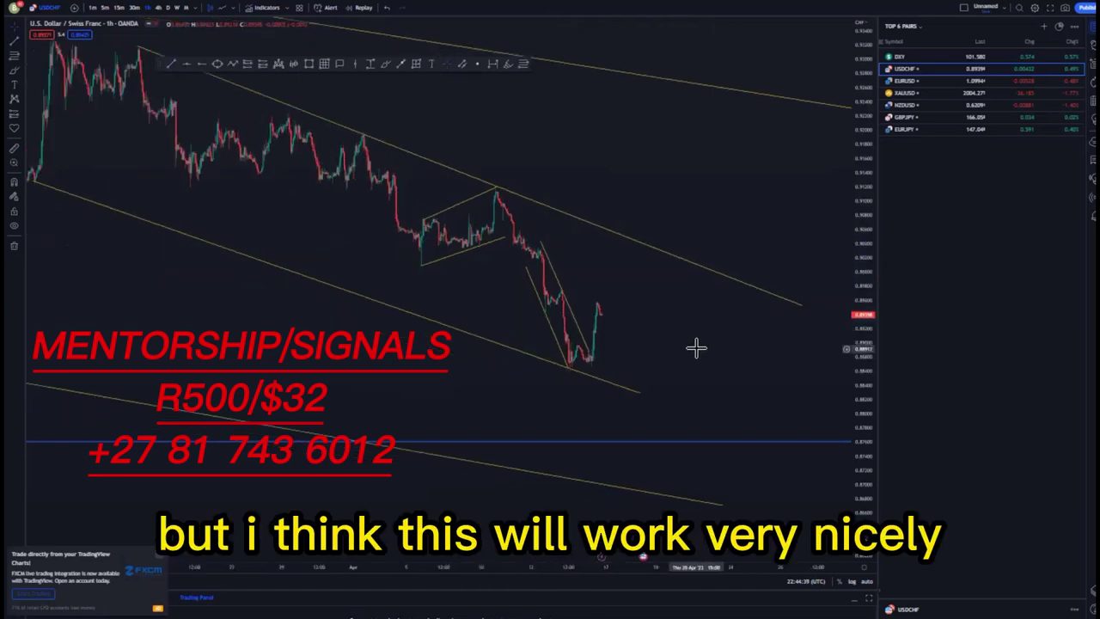
{"action": "left_click_drag", "start_coordinate": [697, 349], "coordinate": [626, 357]}
{"action": "scroll", "coordinate": [617, 355], "scroll_direction": "down", "scroll_amount": 2}
{"action": "scroll", "coordinate": [207, 100], "scroll_direction": "up", "scroll_amount": 2}
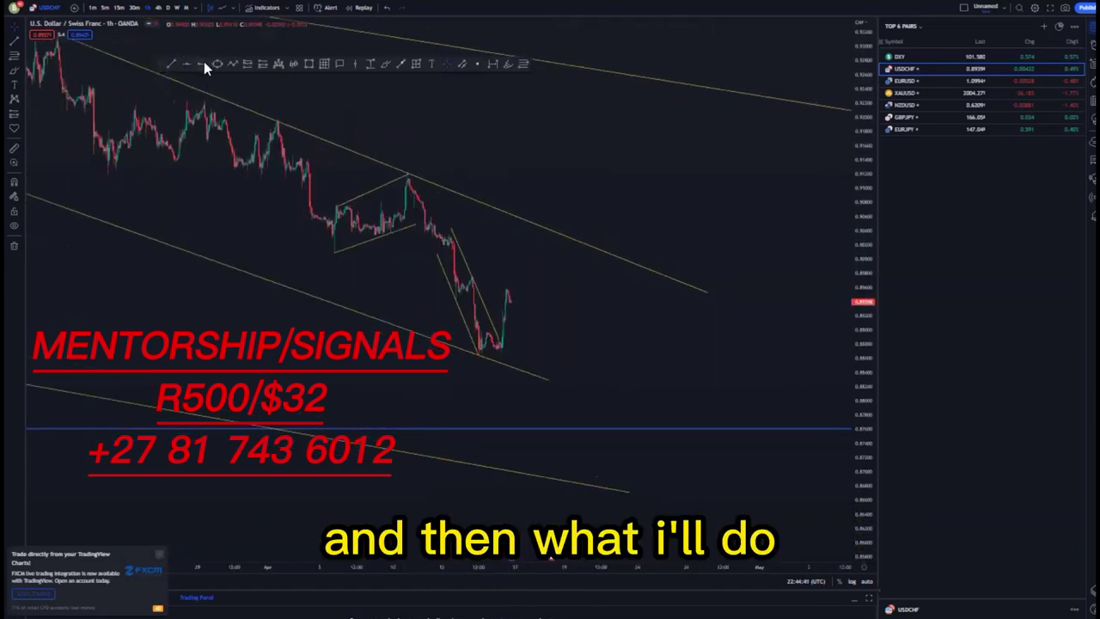
{"action": "left_click", "coordinate": [204, 63]}
{"action": "left_click", "coordinate": [480, 356]}
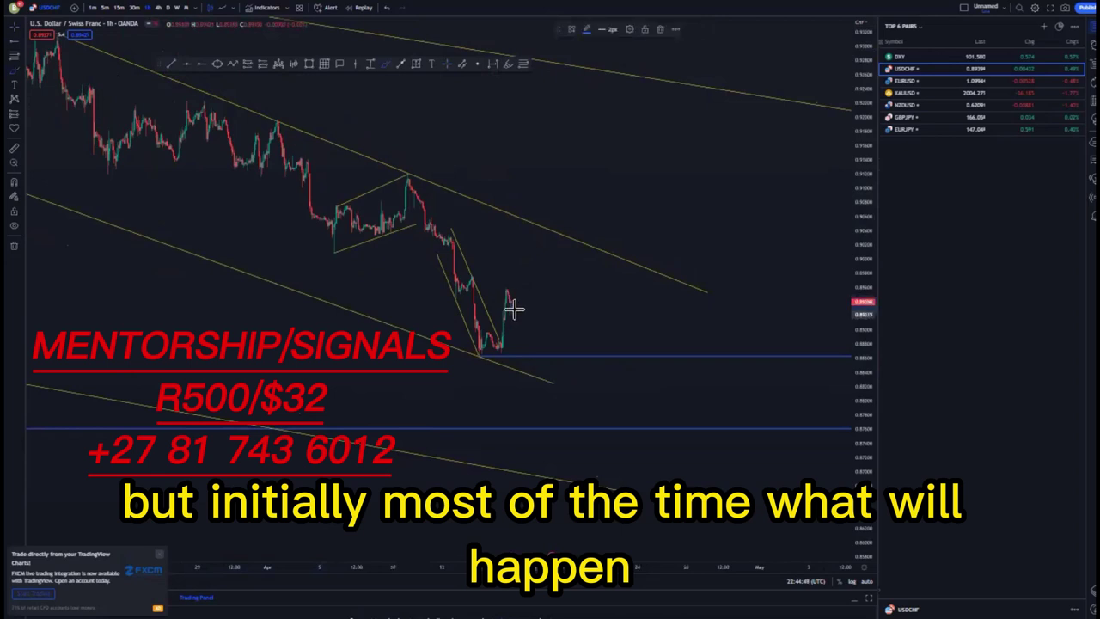
- Sketch a freehand price path down to the 0.886 ray and back up to the inner channel's upper line, and undo the upward part
{"action": "mouse_move", "coordinate": [514, 309]}
{"action": "left_mouse_down"}
{"action": "mouse_move", "coordinate": [522, 331]}
{"action": "mouse_move", "coordinate": [545, 339]}
{"action": "left_mouse_up"}
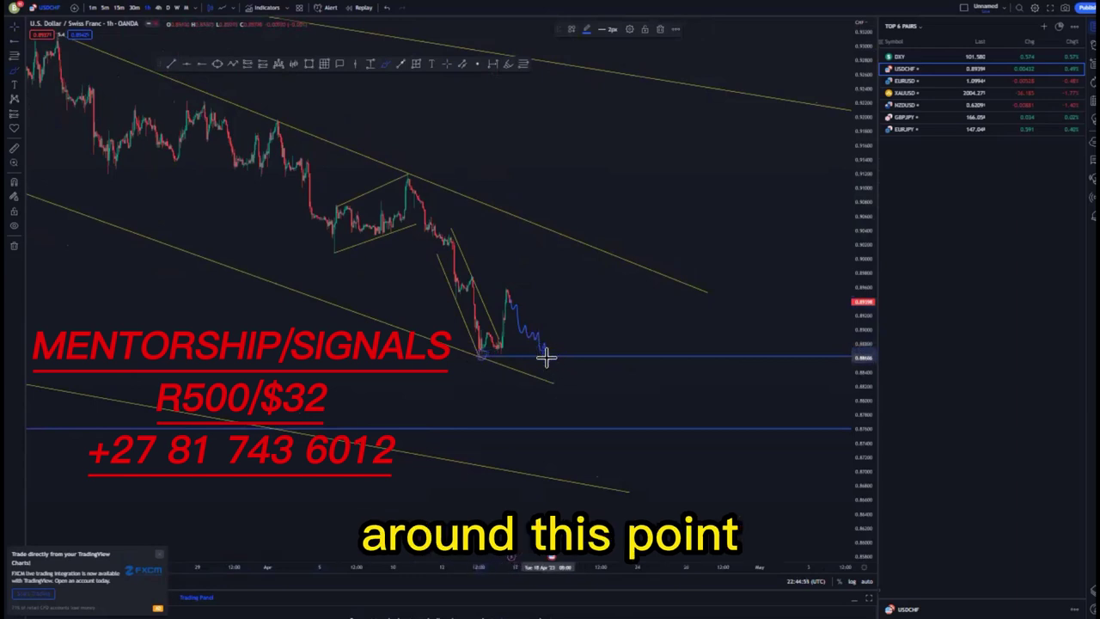
{"action": "left_click_drag", "start_coordinate": [547, 356], "coordinate": [588, 255]}
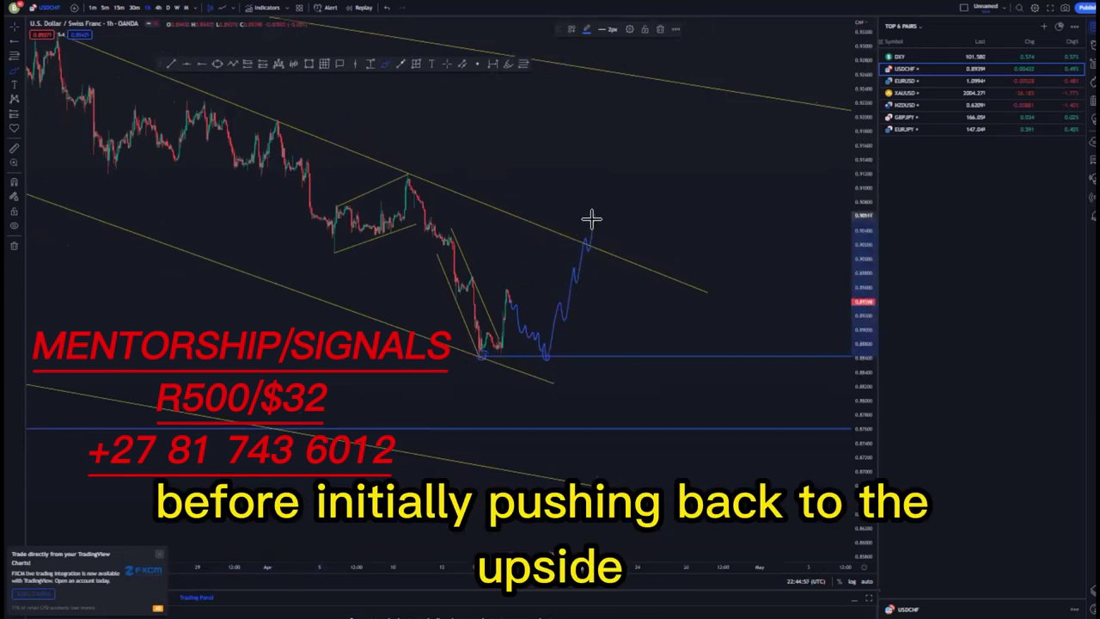
{"action": "left_click", "coordinate": [388, 8]}
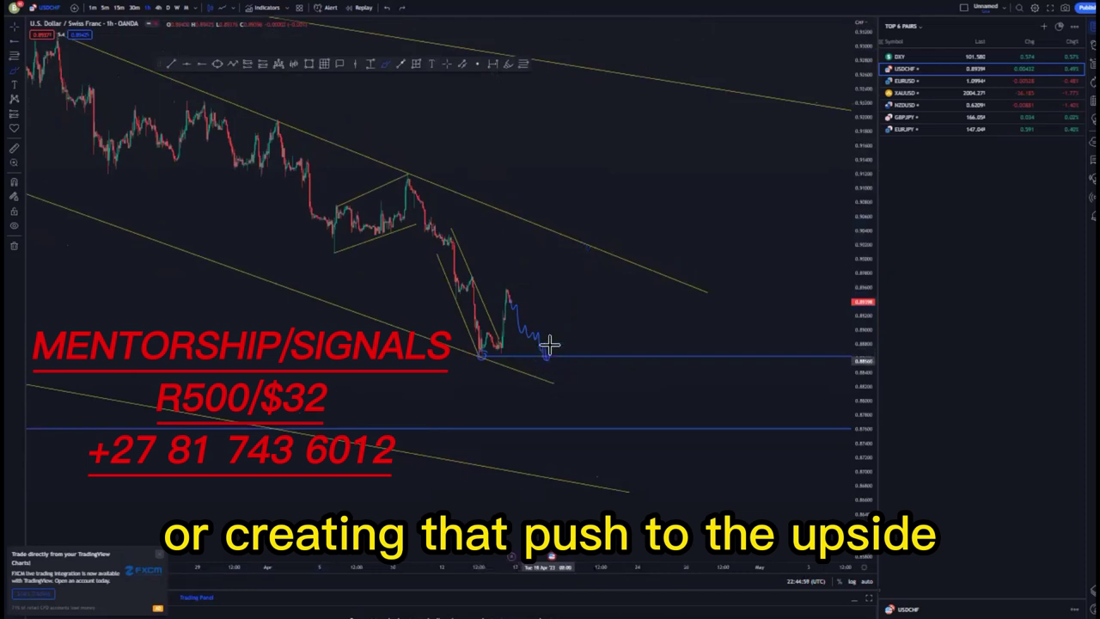
- Sketch a small flag above the 0.886 ray, cap it with a trend line and draw a line from it up to about 0.917
{"action": "mouse_move", "coordinate": [550, 345]}
{"action": "left_mouse_down"}
{"action": "mouse_move", "coordinate": [553, 317]}
{"action": "mouse_move", "coordinate": [564, 330]}
{"action": "mouse_move", "coordinate": [575, 323]}
{"action": "left_mouse_up"}
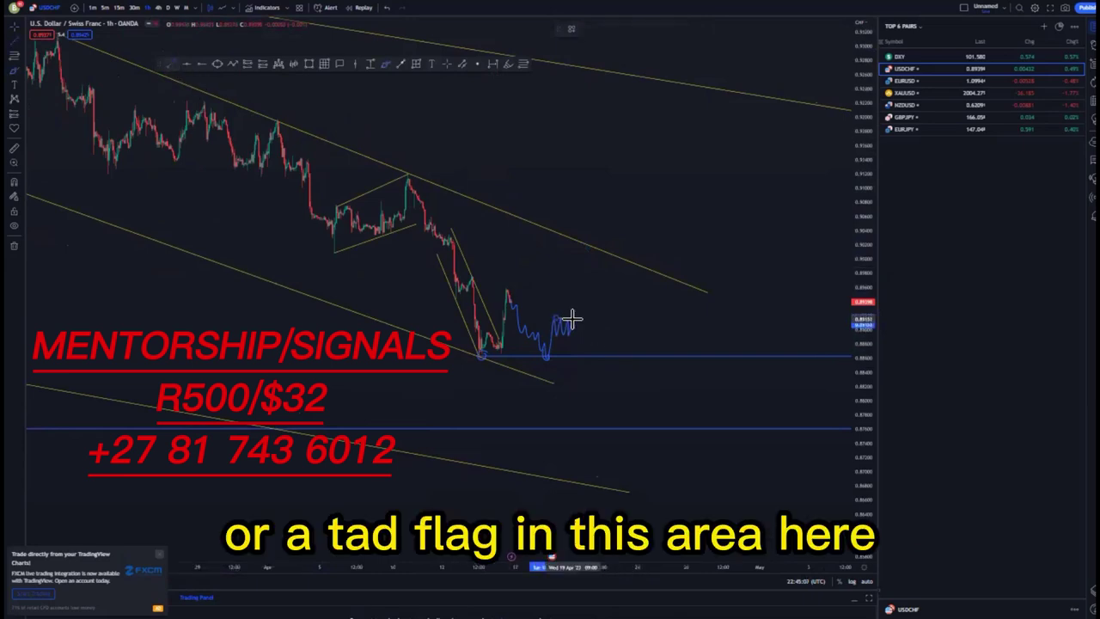
{"action": "left_click", "coordinate": [399, 65]}
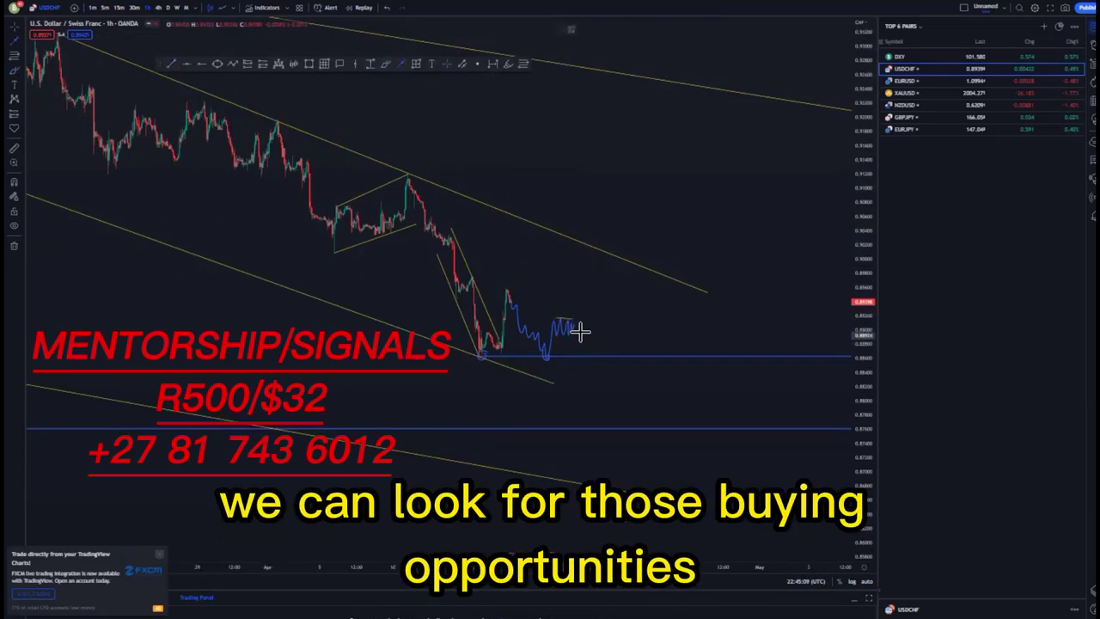
{"action": "left_click_drag", "start_coordinate": [577, 323], "coordinate": [625, 133]}
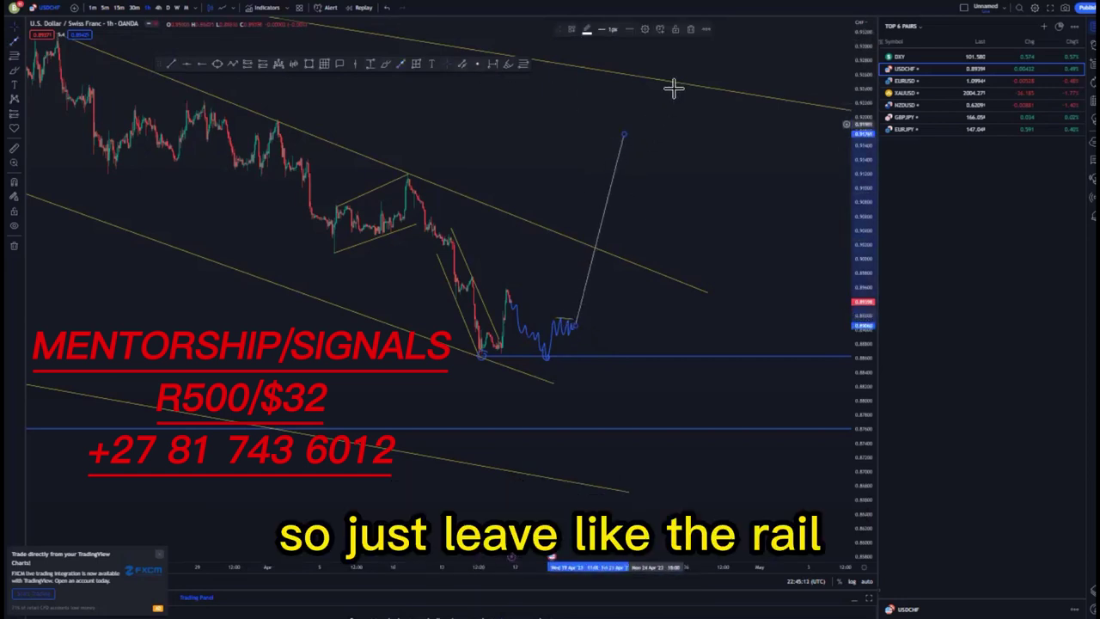
- Delete the upward projection line, the freehand price path and flag, and the short trend line above the flag
{"action": "left_click", "coordinate": [690, 29]}
{"action": "left_click", "coordinate": [568, 335]}
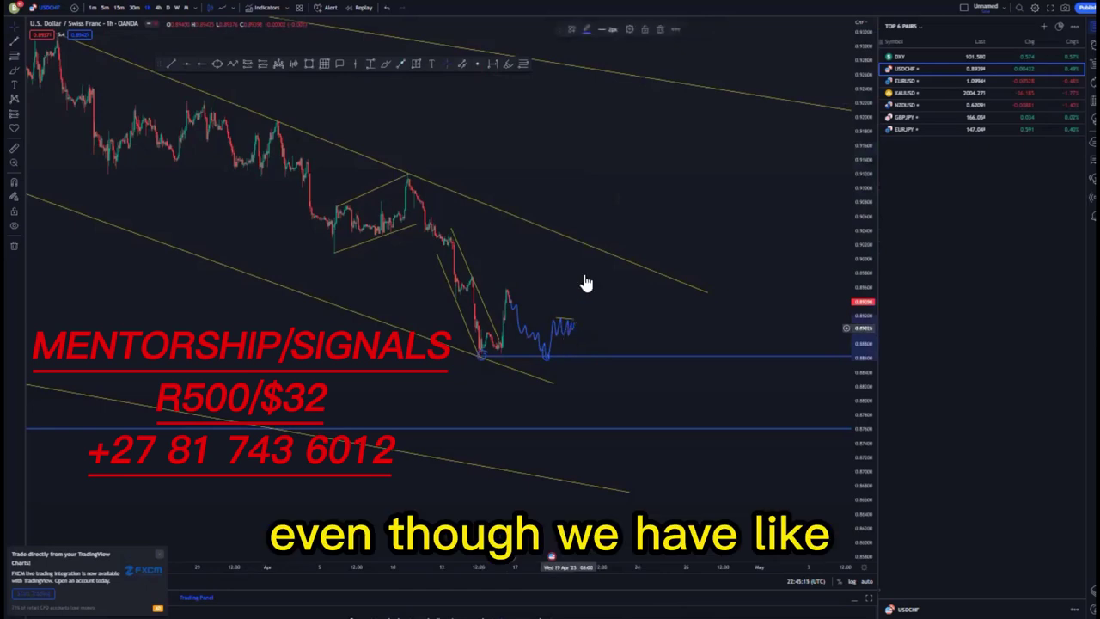
{"action": "left_click", "coordinate": [657, 30]}
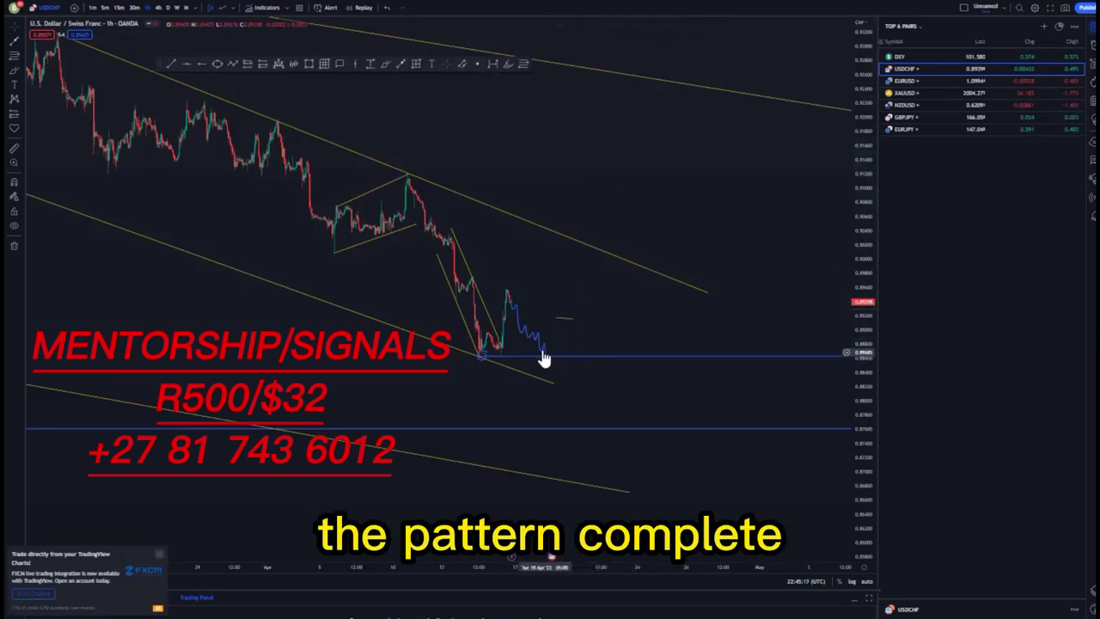
{"action": "left_click", "coordinate": [660, 30]}
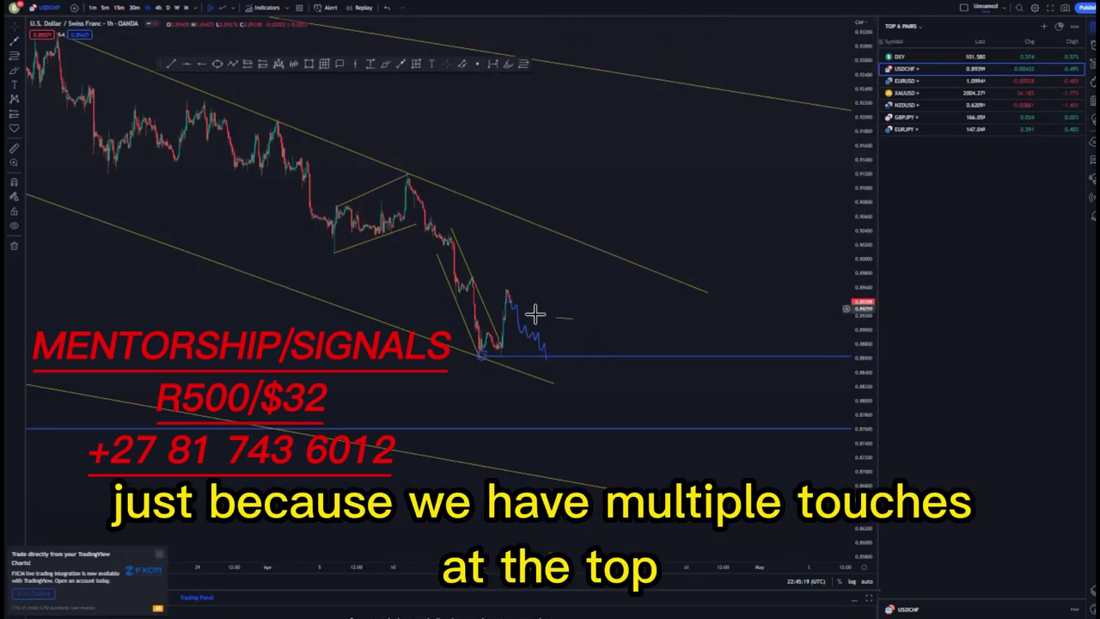
{"action": "left_click", "coordinate": [660, 30]}
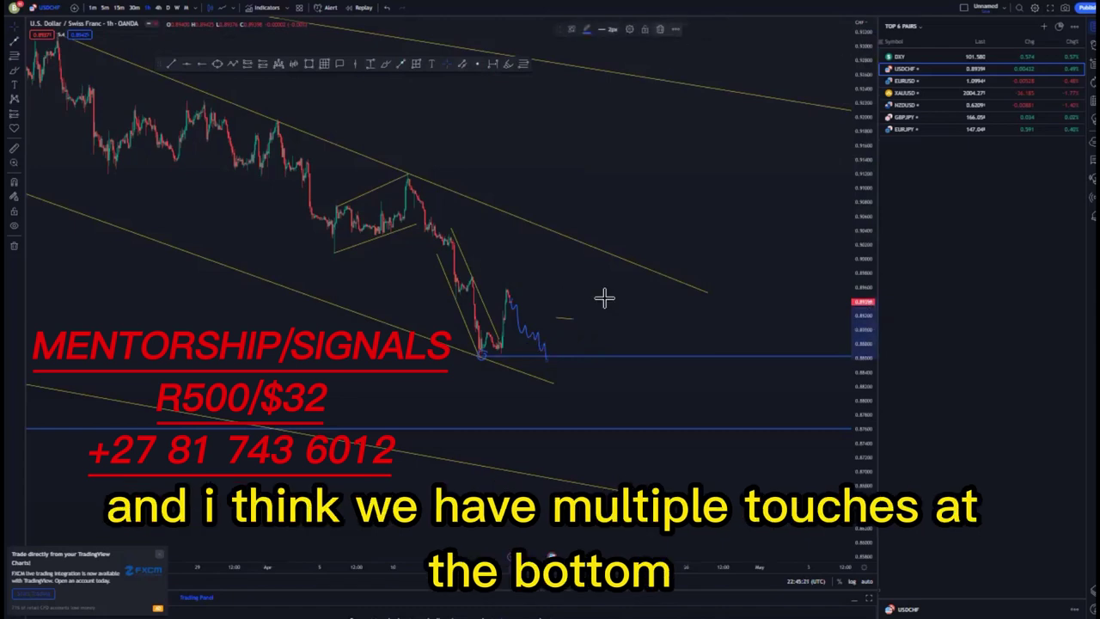
{"action": "left_click", "coordinate": [565, 319]}
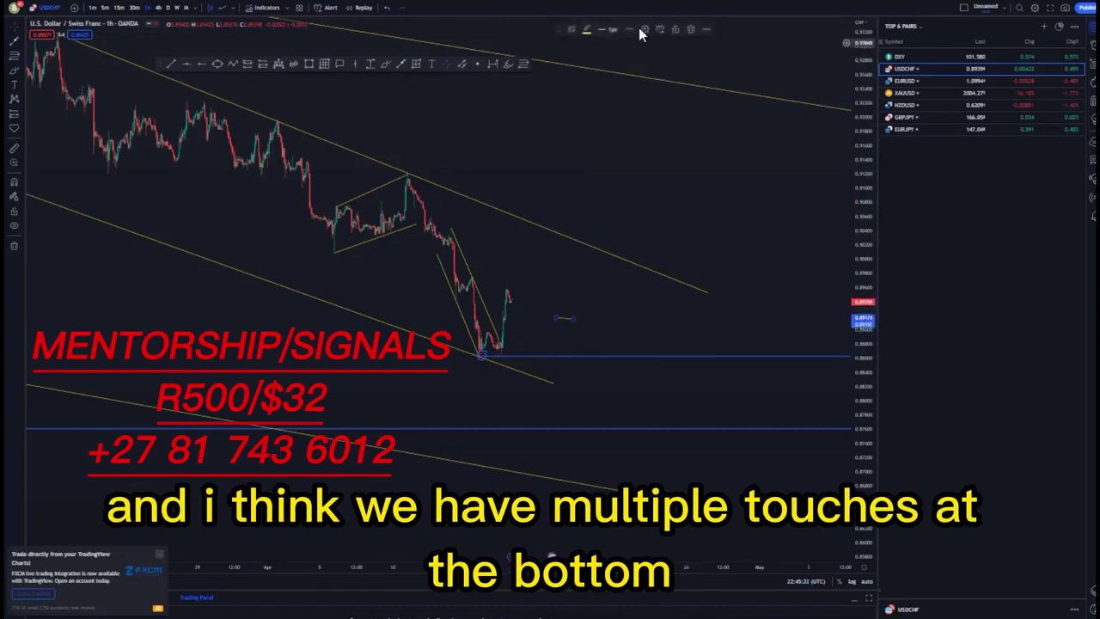
{"action": "left_click", "coordinate": [689, 30]}
- Place a long position at the 13 April low on the 0.886 ray, with target about 0.902 and stop about 0.884
{"action": "scroll", "coordinate": [561, 249], "scroll_direction": "down", "scroll_amount": 3}
{"action": "scroll", "coordinate": [558, 292], "scroll_direction": "up", "scroll_amount": 3}
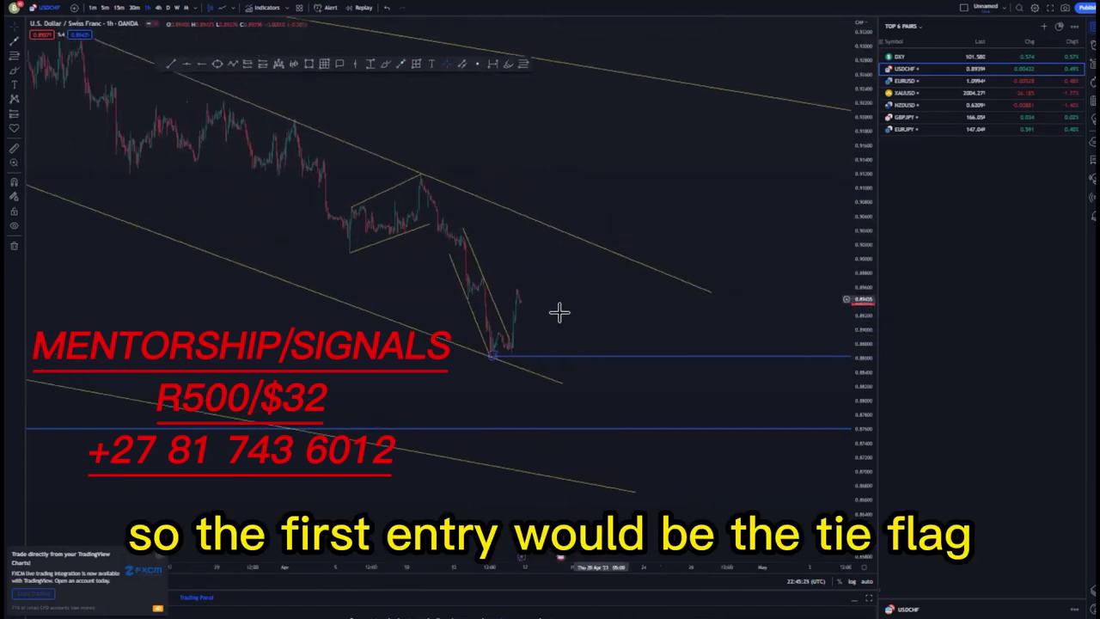
{"action": "scroll", "coordinate": [533, 312], "scroll_direction": "up", "scroll_amount": 1}
{"action": "left_click_drag", "start_coordinate": [520, 295], "coordinate": [609, 283]}
{"action": "scroll", "coordinate": [597, 283], "scroll_direction": "up", "scroll_amount": 2}
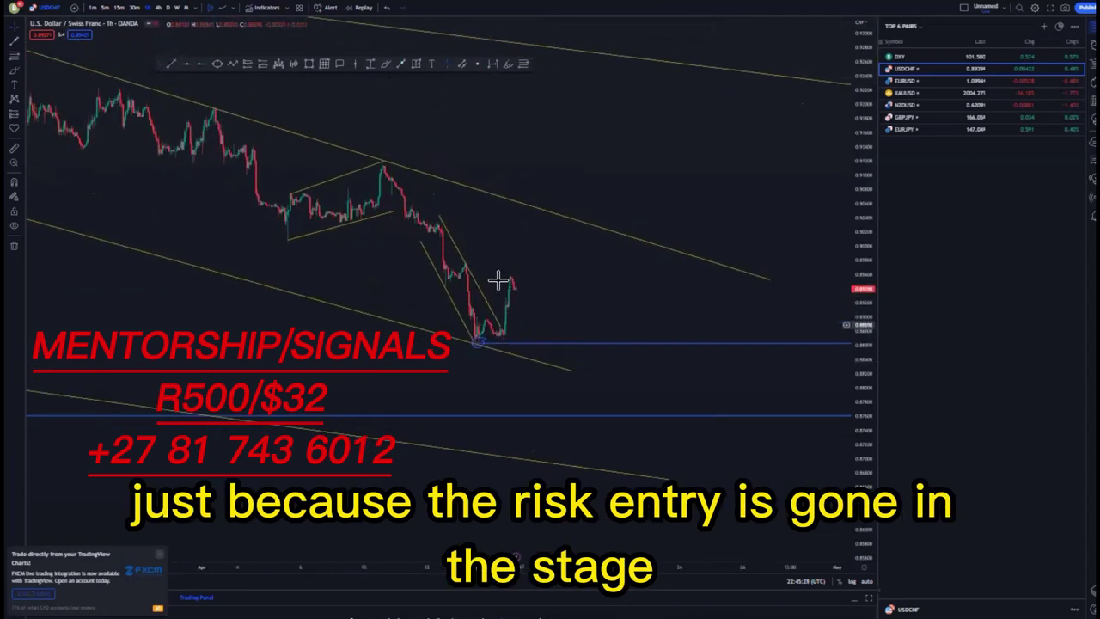
{"action": "left_click", "coordinate": [263, 64]}
{"action": "left_click", "coordinate": [479, 342]}
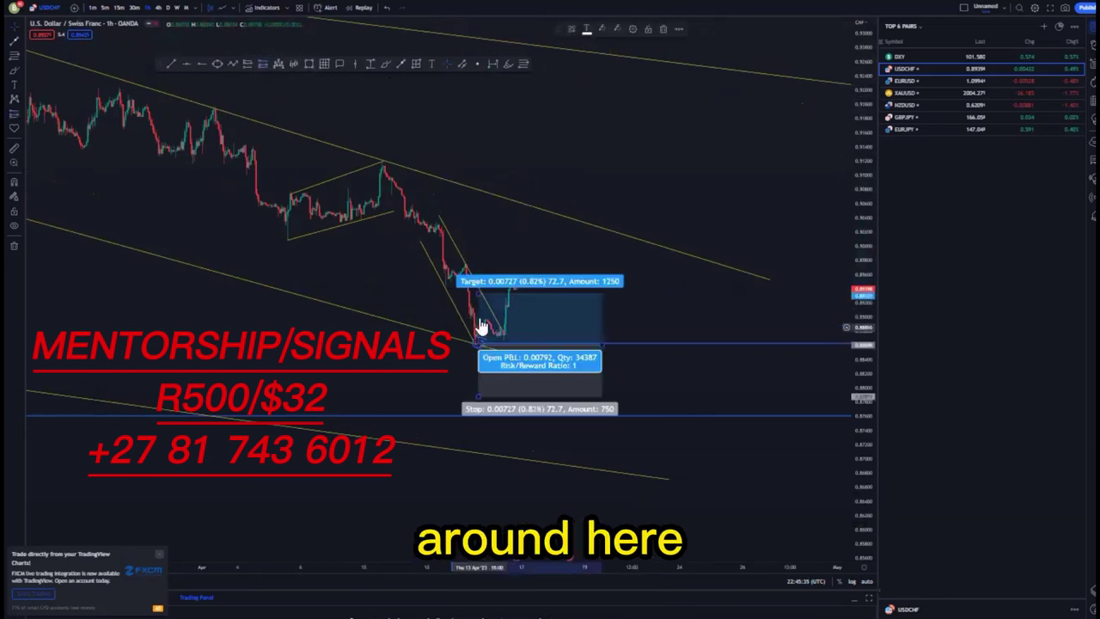
{"action": "left_click_drag", "start_coordinate": [478, 296], "coordinate": [478, 229]}
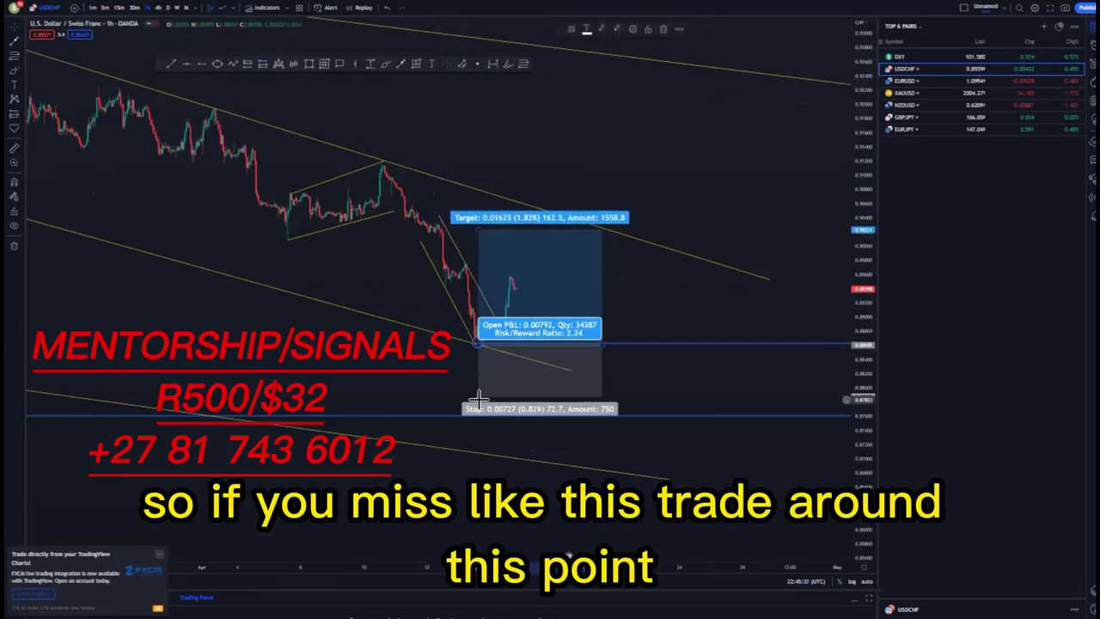
{"action": "left_click_drag", "start_coordinate": [478, 397], "coordinate": [475, 359]}
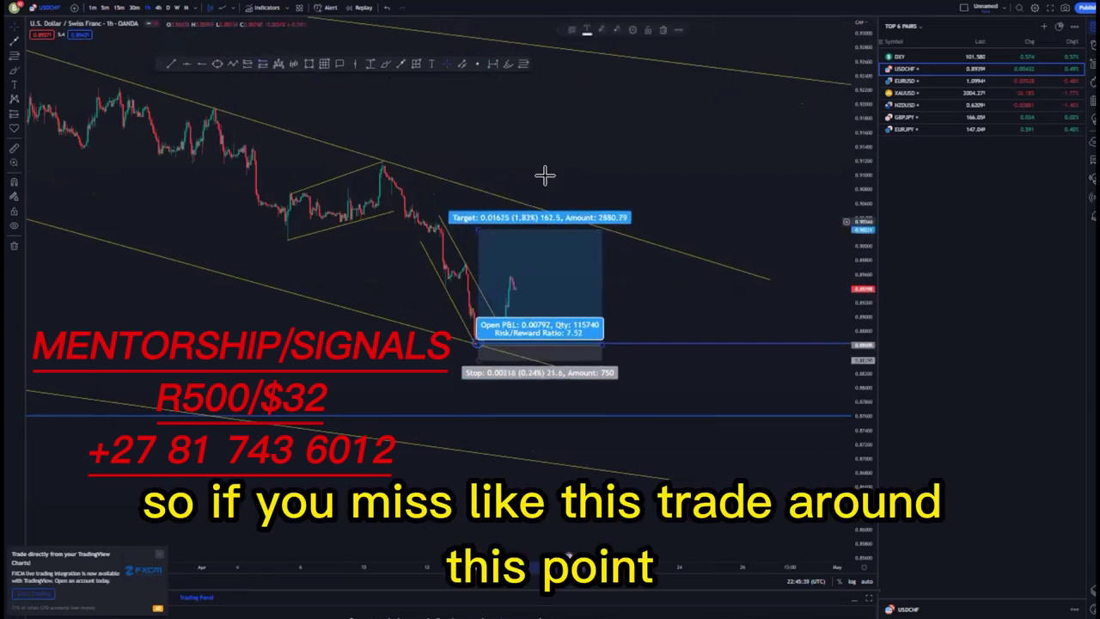
- Delete the long position and sketch a freehand path from a small flag at the current price up to a second flag at the inner channel's upper line
{"action": "left_click", "coordinate": [664, 30]}
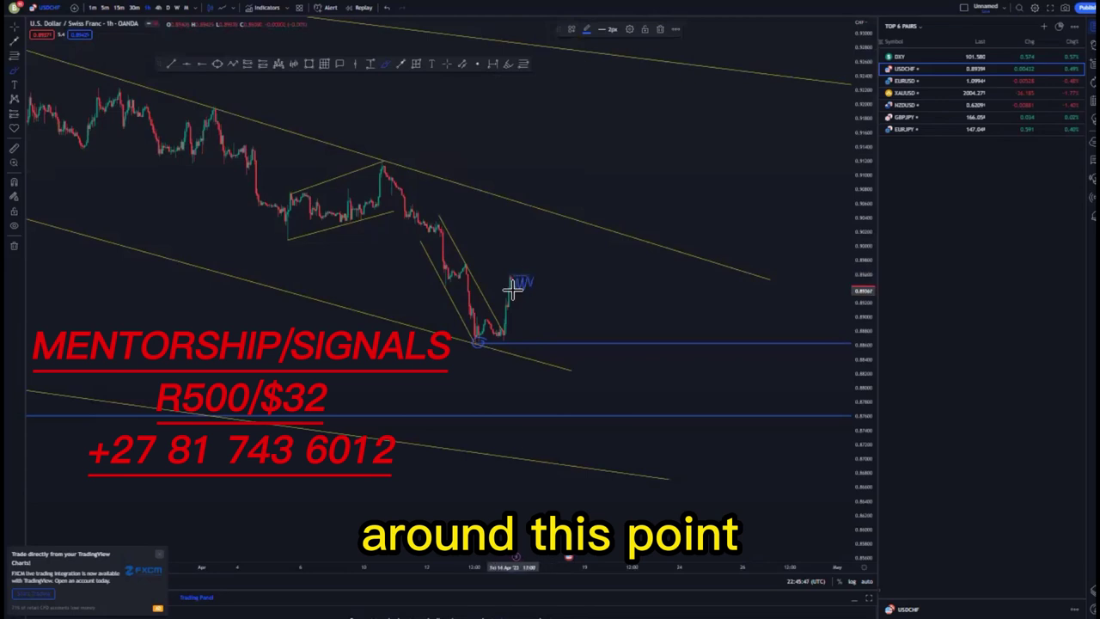
{"action": "mouse_move", "coordinate": [513, 291]}
{"action": "left_mouse_down"}
{"action": "mouse_move", "coordinate": [530, 290]}
{"action": "mouse_move", "coordinate": [553, 212]}
{"action": "mouse_move", "coordinate": [559, 226]}
{"action": "left_mouse_up"}
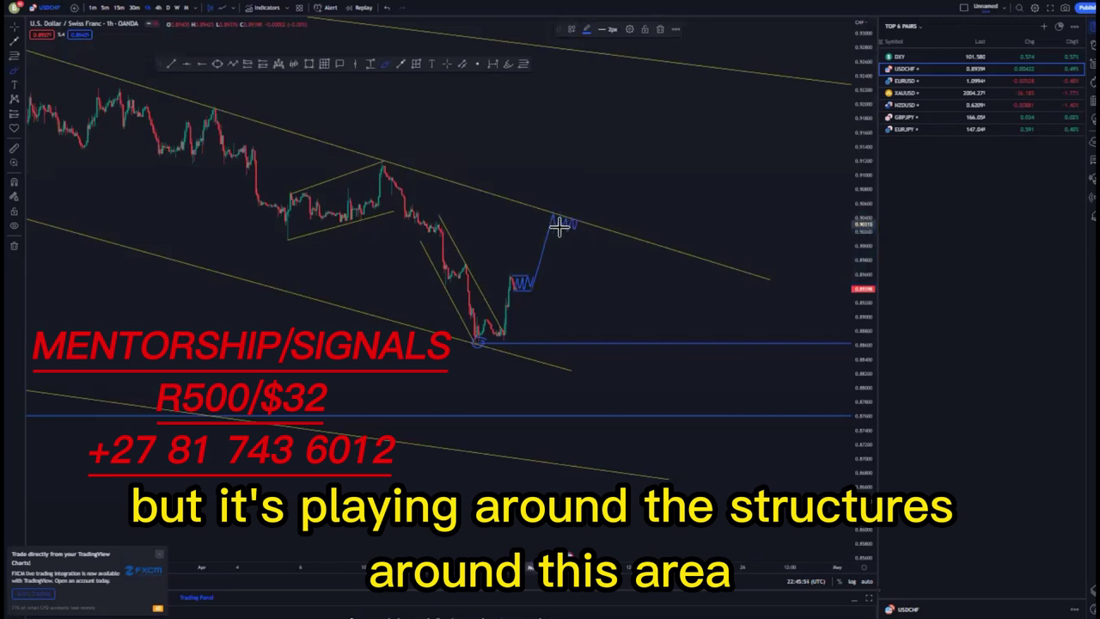
- Place a long position at the second sketched flag, with entry about 0.905, stop about 0.901 and target about 0.926 near the large channel's upper line
{"action": "left_click", "coordinate": [268, 61]}
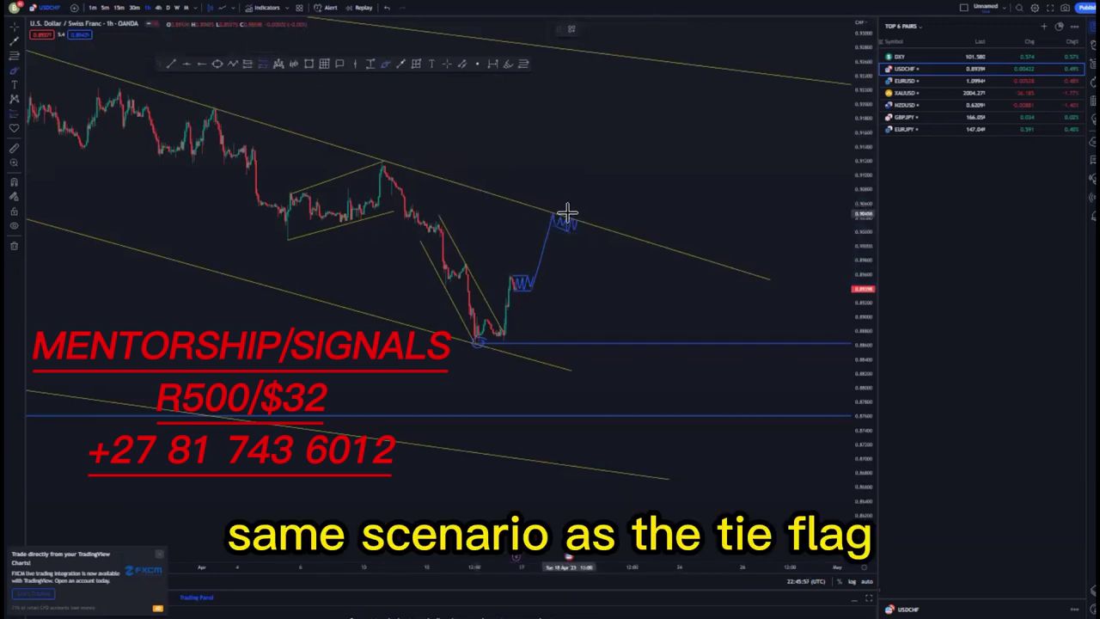
{"action": "left_click", "coordinate": [567, 214]}
{"action": "left_click_drag", "start_coordinate": [568, 262], "coordinate": [570, 235]}
{"action": "left_click_drag", "start_coordinate": [595, 285], "coordinate": [522, 331]}
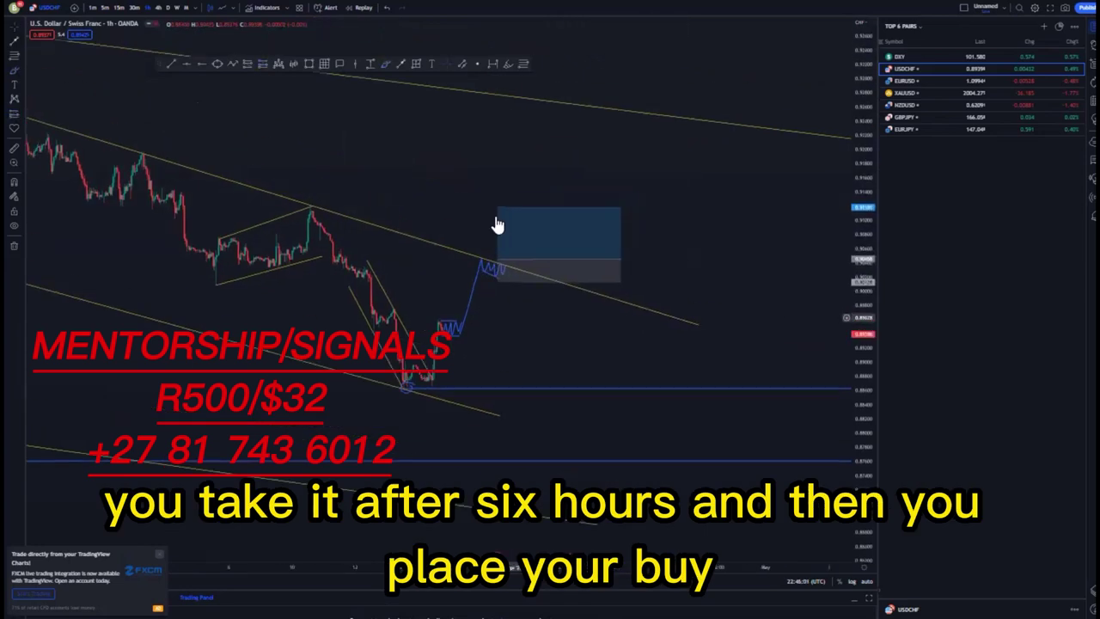
{"action": "left_click_drag", "start_coordinate": [494, 208], "coordinate": [506, 107]}
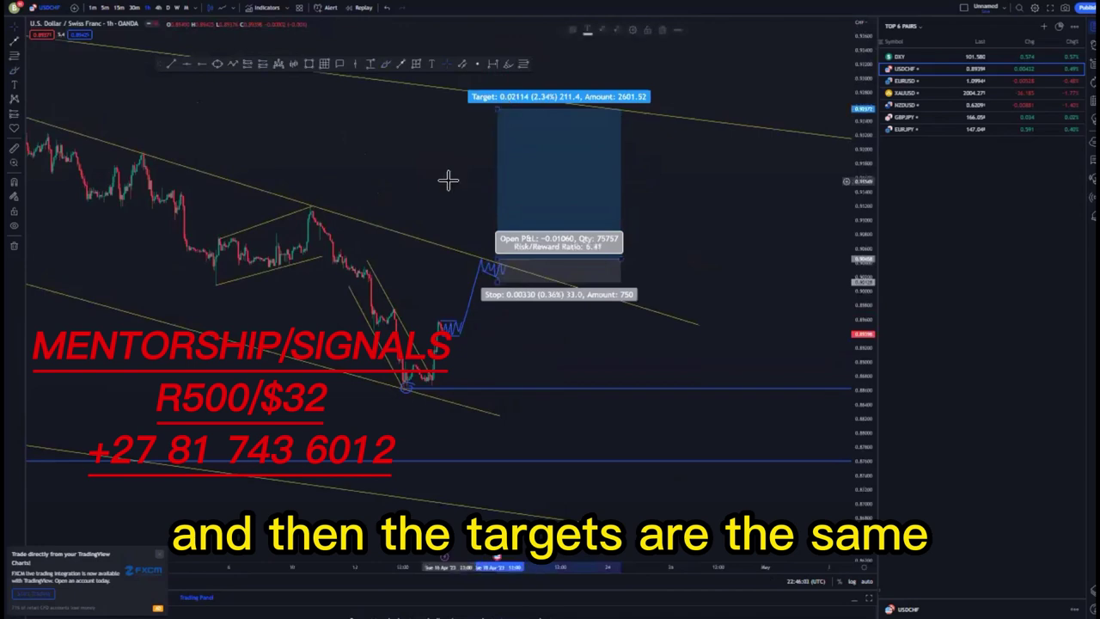
- Raise the long position's target to about 0.989 at the ray where the large channel starts, and delete the position
{"action": "scroll", "coordinate": [570, 319], "scroll_direction": "down", "scroll_amount": 5}
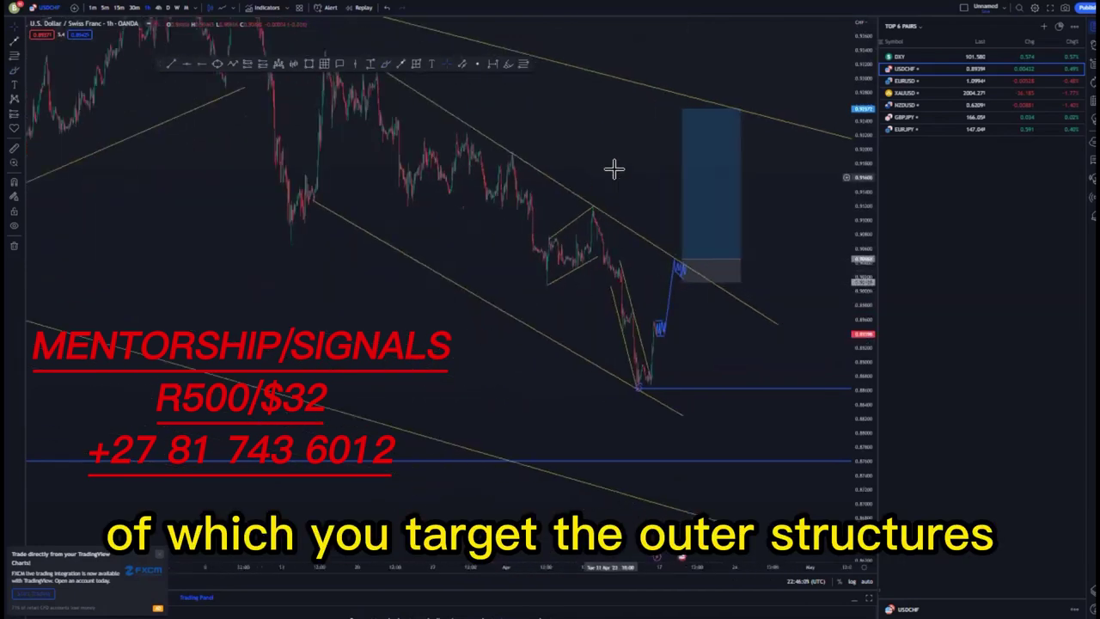
{"action": "left_click_drag", "start_coordinate": [608, 253], "coordinate": [468, 346]}
{"action": "scroll", "coordinate": [524, 322], "scroll_direction": "down", "scroll_amount": 6}
{"action": "scroll", "coordinate": [771, 334], "scroll_direction": "down", "scroll_amount": 6}
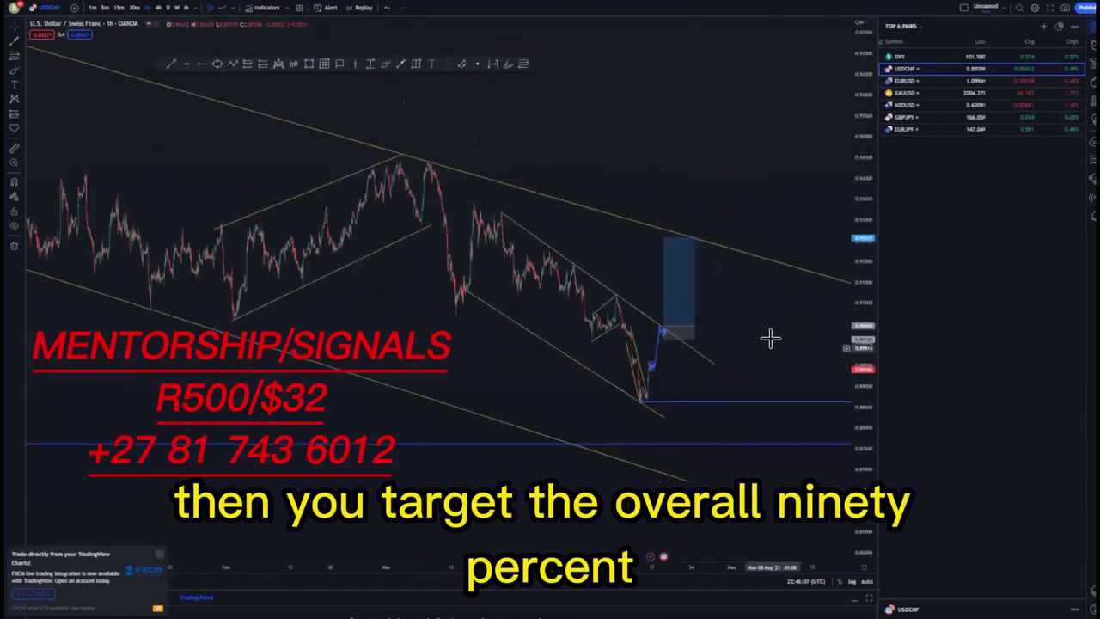
{"action": "scroll", "coordinate": [690, 209], "scroll_direction": "down", "scroll_amount": 5}
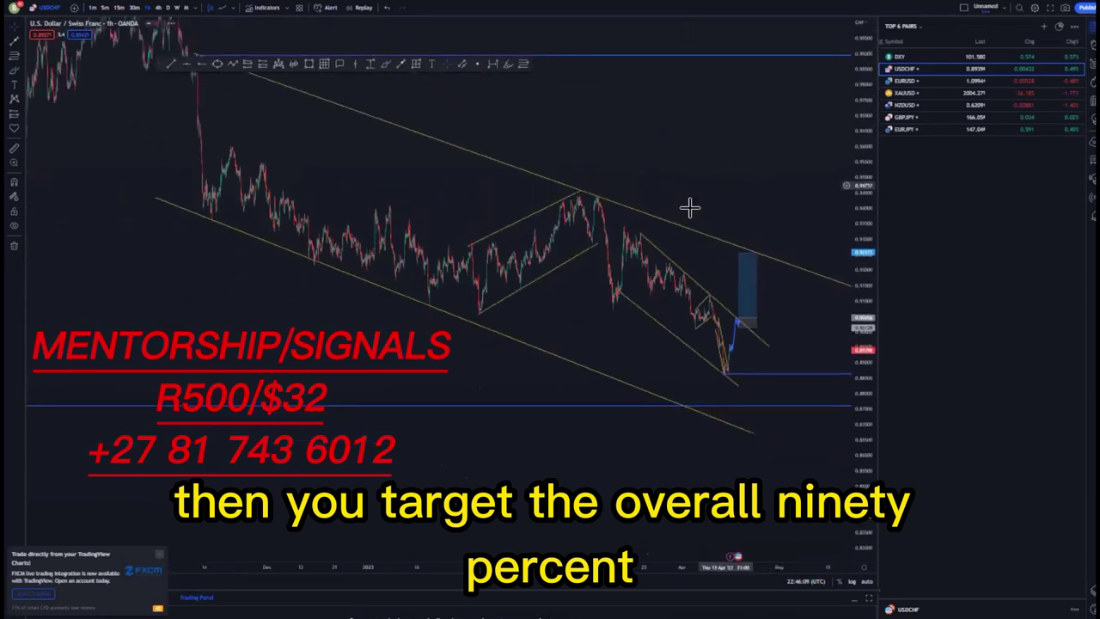
{"action": "left_click_drag", "start_coordinate": [697, 101], "coordinate": [699, 82]}
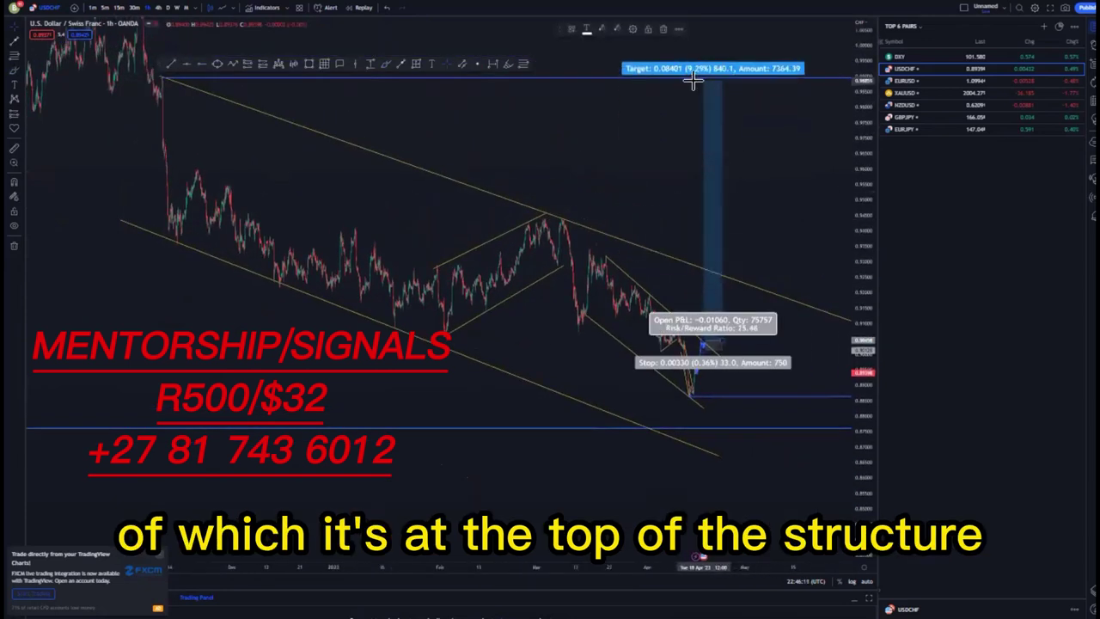
{"action": "left_click", "coordinate": [665, 29]}
{"action": "scroll", "coordinate": [748, 241], "scroll_direction": "up", "scroll_amount": 5}
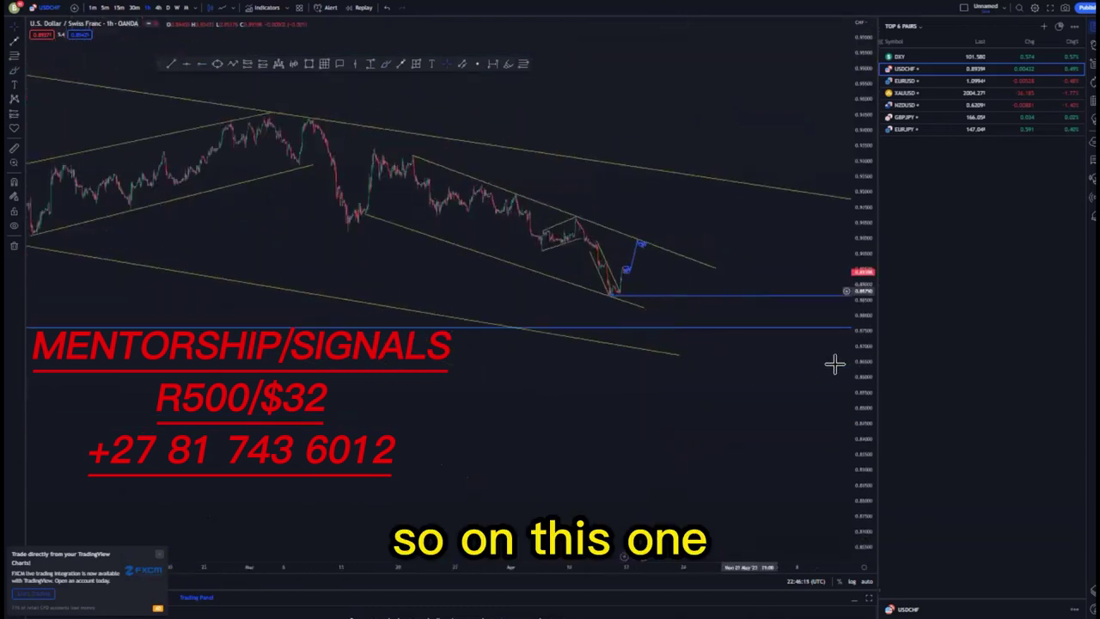
{"action": "left_click_drag", "start_coordinate": [860, 410], "coordinate": [857, 246]}
{"action": "scroll", "coordinate": [592, 270], "scroll_direction": "up", "scroll_amount": 5}
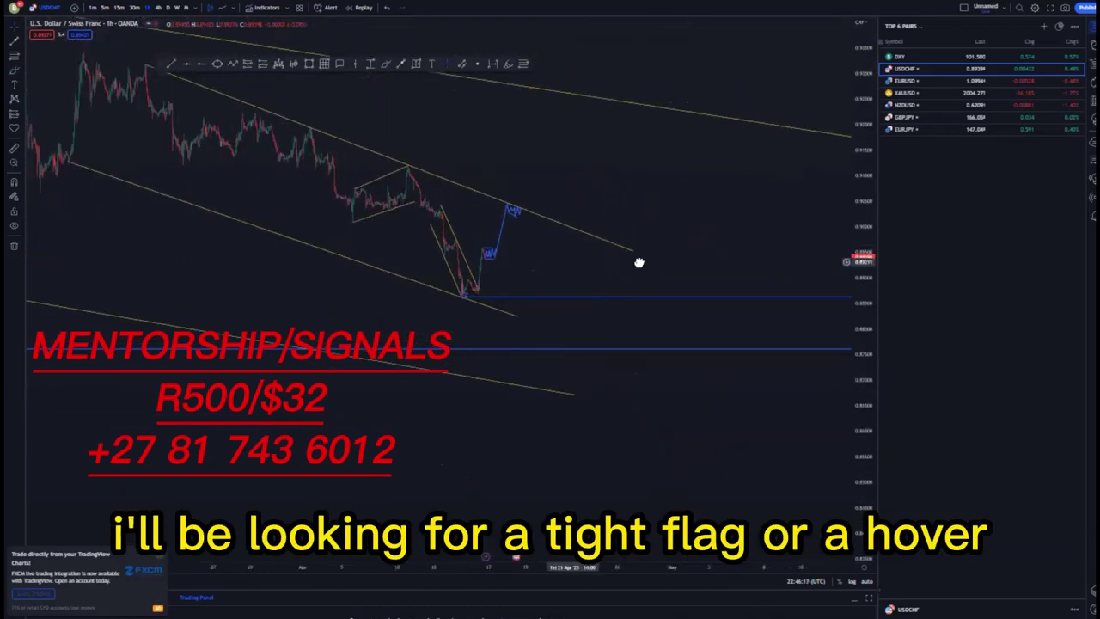
- Sketch a freehand zigzag forming a larger flag between about 0.904 and 0.916, continuing from the second small flag beyond the inner channel
{"action": "left_click_drag", "start_coordinate": [638, 262], "coordinate": [785, 286]}
{"action": "left_click_drag", "start_coordinate": [857, 269], "coordinate": [857, 202]}
{"action": "left_click_drag", "start_coordinate": [600, 158], "coordinate": [543, 210]}
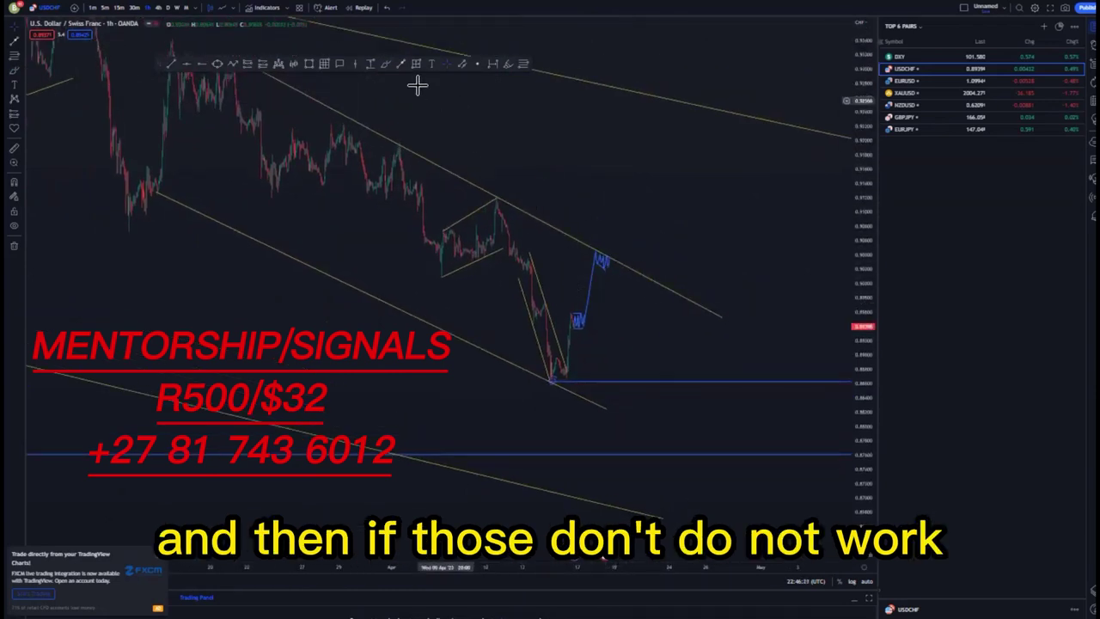
{"action": "left_click_drag", "start_coordinate": [606, 262], "coordinate": [621, 178]}
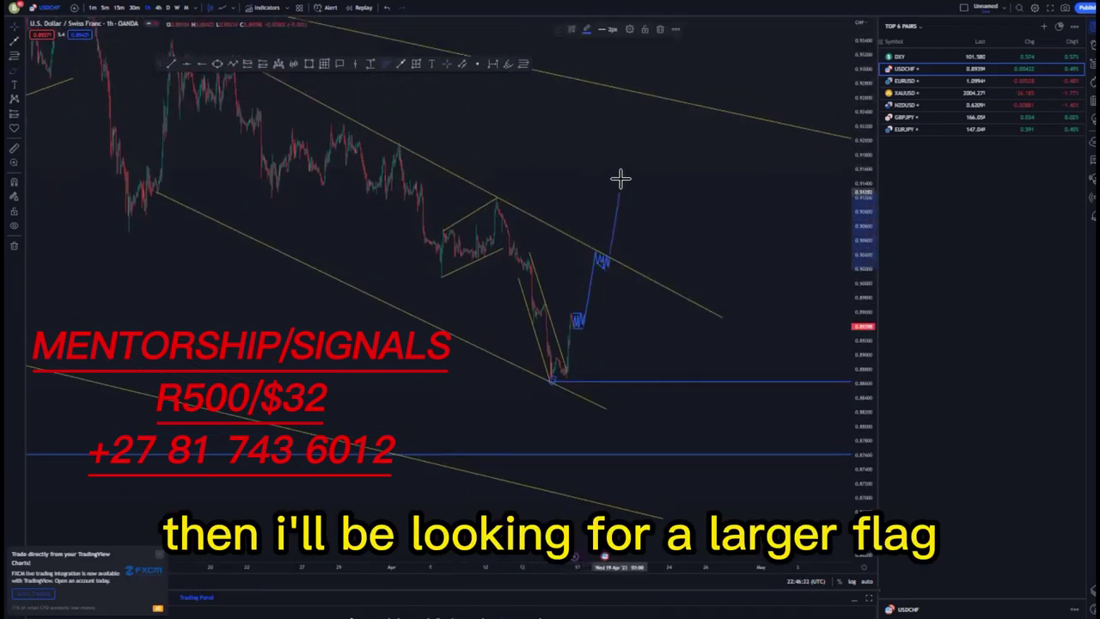
{"action": "left_click_drag", "start_coordinate": [628, 232], "coordinate": [641, 172]}
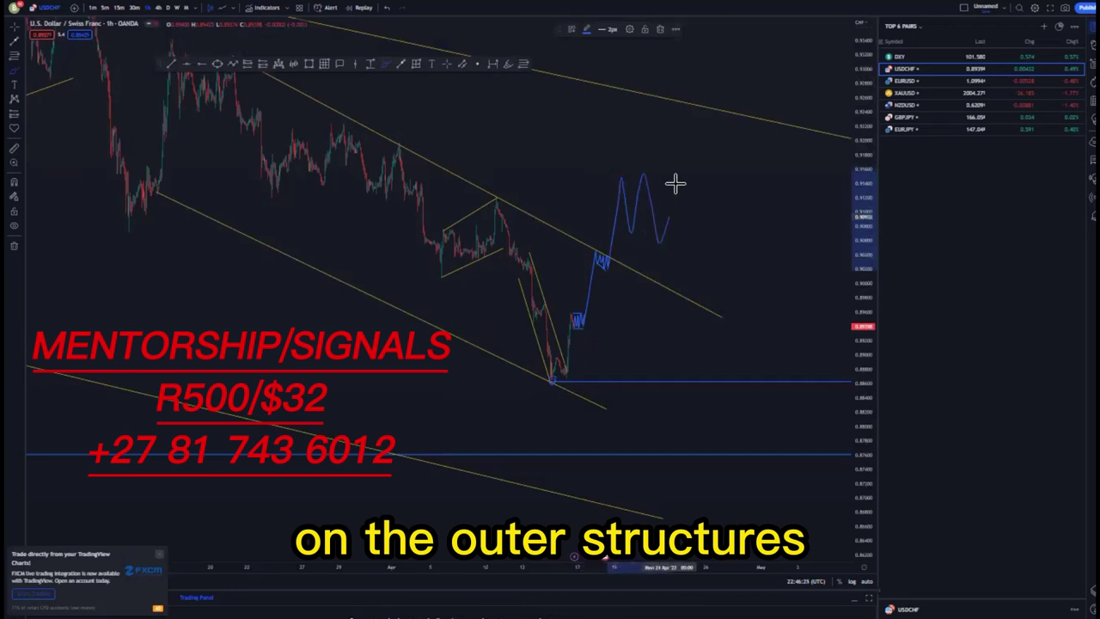
{"action": "mouse_move", "coordinate": [689, 218]}
{"action": "left_mouse_down"}
{"action": "mouse_move", "coordinate": [702, 229]}
{"action": "mouse_move", "coordinate": [711, 167]}
{"action": "left_mouse_up"}
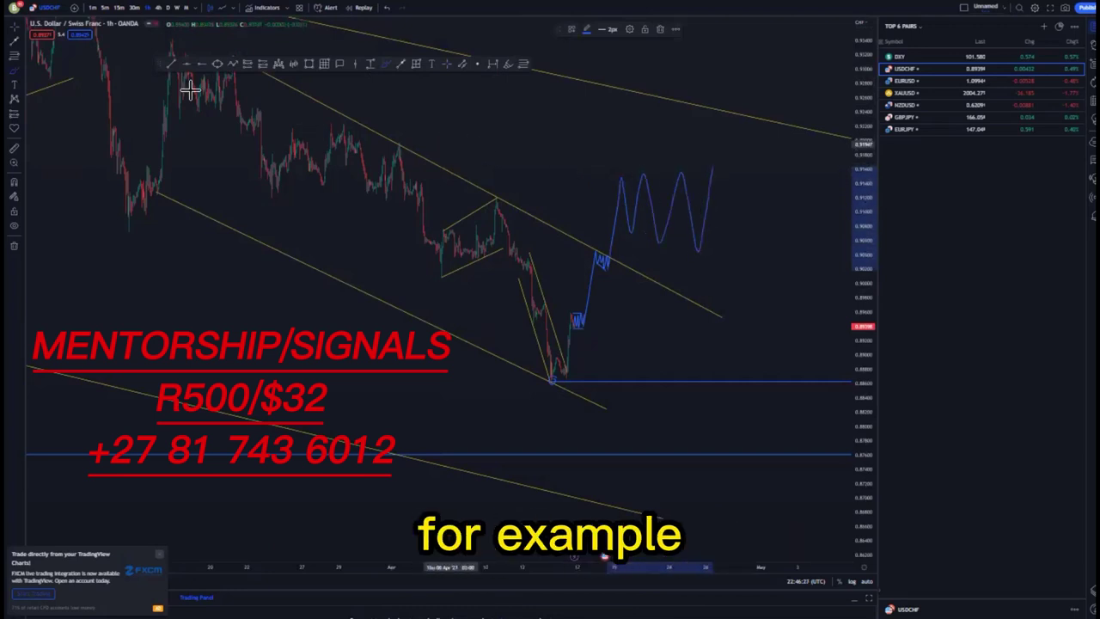
- Draw trend lines along the lows and the highs of the sketched larger flag
{"action": "left_click", "coordinate": [171, 64]}
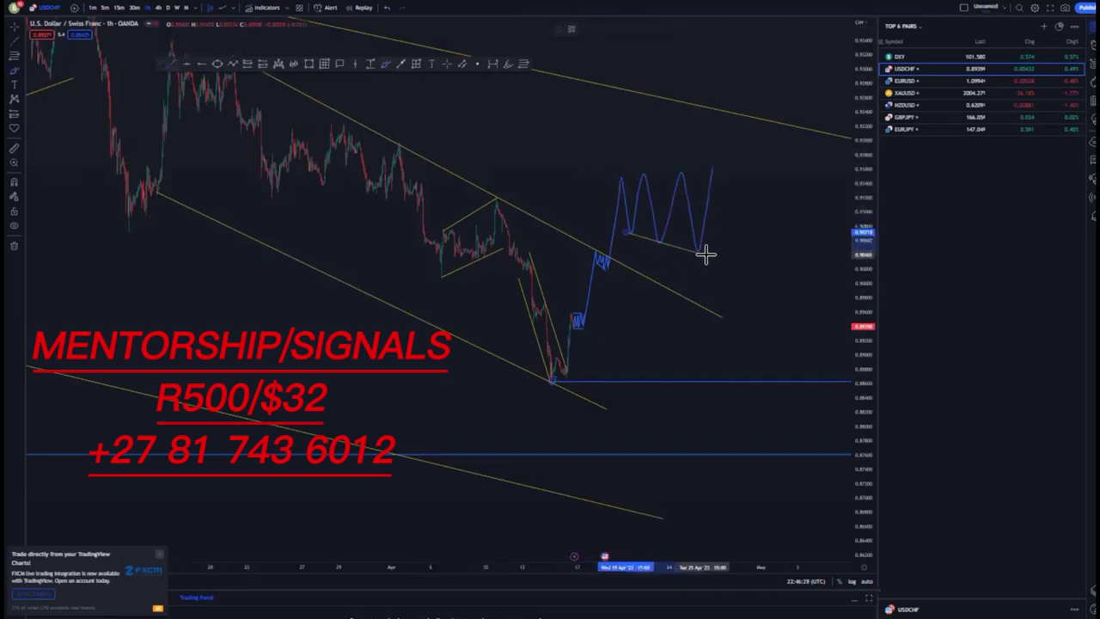
{"action": "left_click", "coordinate": [622, 178]}
{"action": "left_click", "coordinate": [703, 170]}
- Place a long position at the larger flag's last low, with entry about 0.905 and stop about 0.901
{"action": "left_click_drag", "start_coordinate": [778, 215], "coordinate": [662, 262]}
{"action": "left_click", "coordinate": [262, 66]}
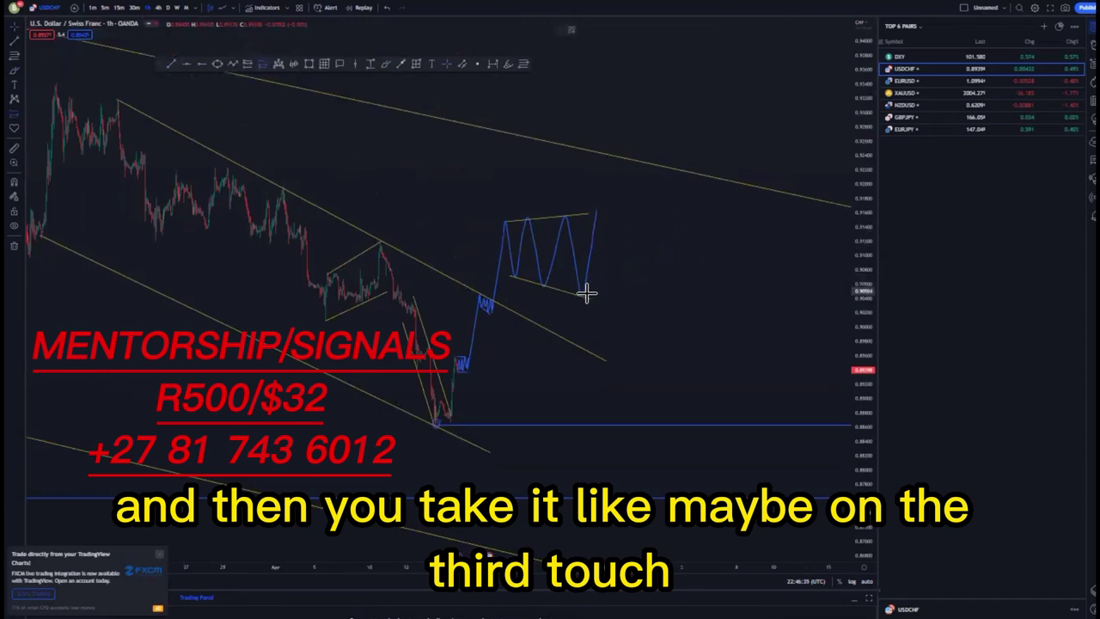
{"action": "left_click", "coordinate": [585, 294]}
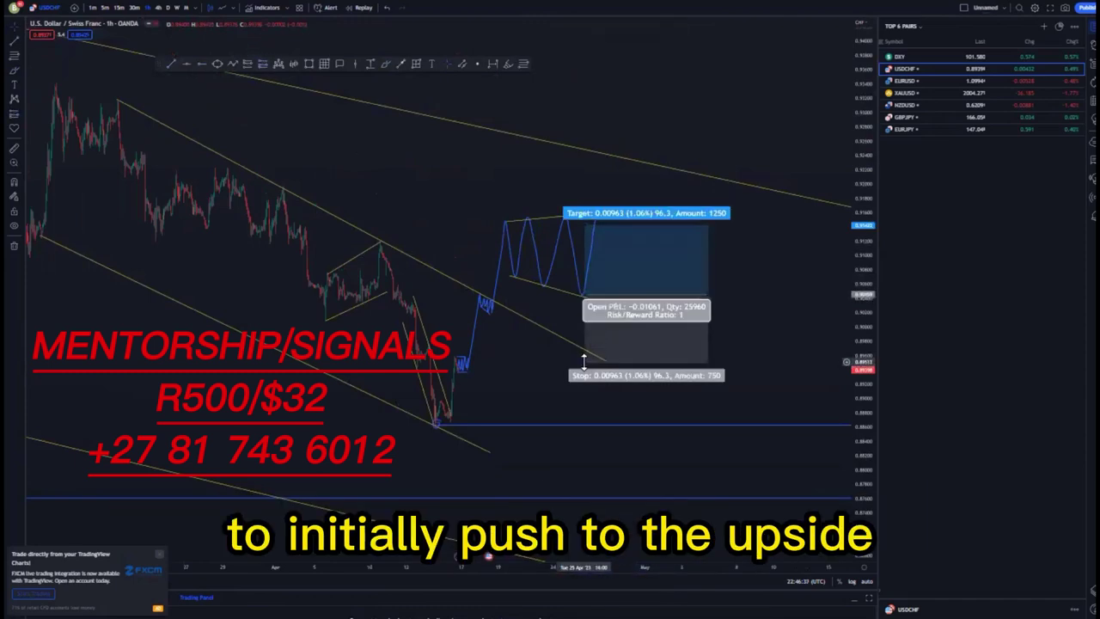
{"action": "left_click_drag", "start_coordinate": [582, 359], "coordinate": [582, 320]}
{"action": "left_click_drag", "start_coordinate": [720, 343], "coordinate": [778, 331]}
- Move the long position's target to about 0.924 near the large channel's upper line and raise it to about 0.943
{"action": "scroll", "coordinate": [663, 352], "scroll_direction": "down", "scroll_amount": 3}
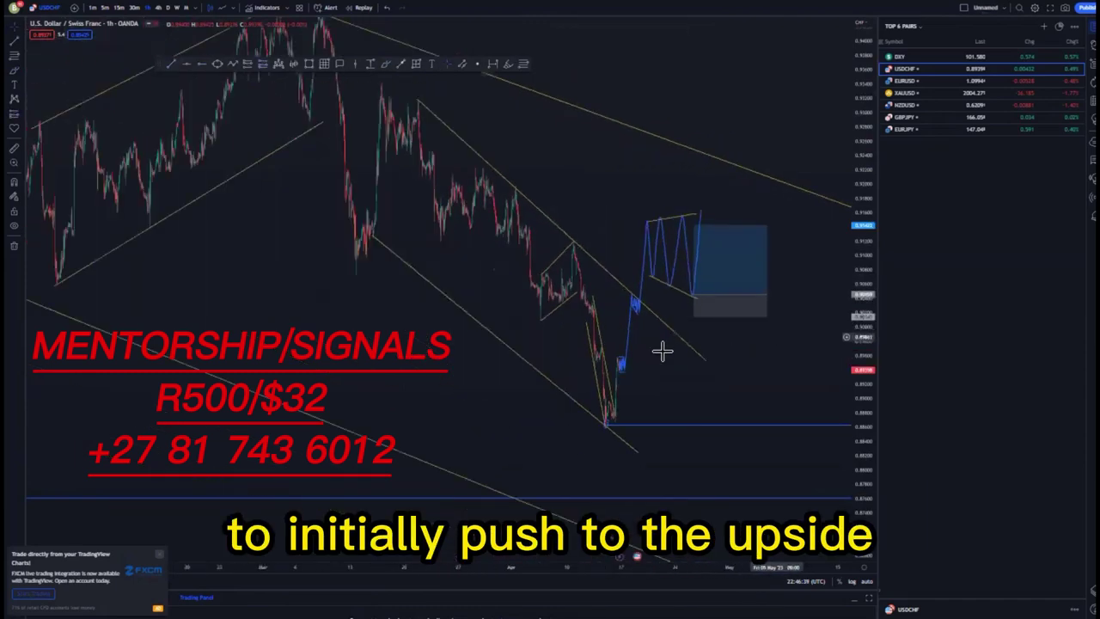
{"action": "left_click_drag", "start_coordinate": [671, 256], "coordinate": [671, 74]}
{"action": "left_click_drag", "start_coordinate": [769, 162], "coordinate": [634, 174]}
{"action": "scroll", "coordinate": [736, 261], "scroll_direction": "down", "scroll_amount": 3}
{"action": "scroll", "coordinate": [736, 260], "scroll_direction": "down", "scroll_amount": 2}
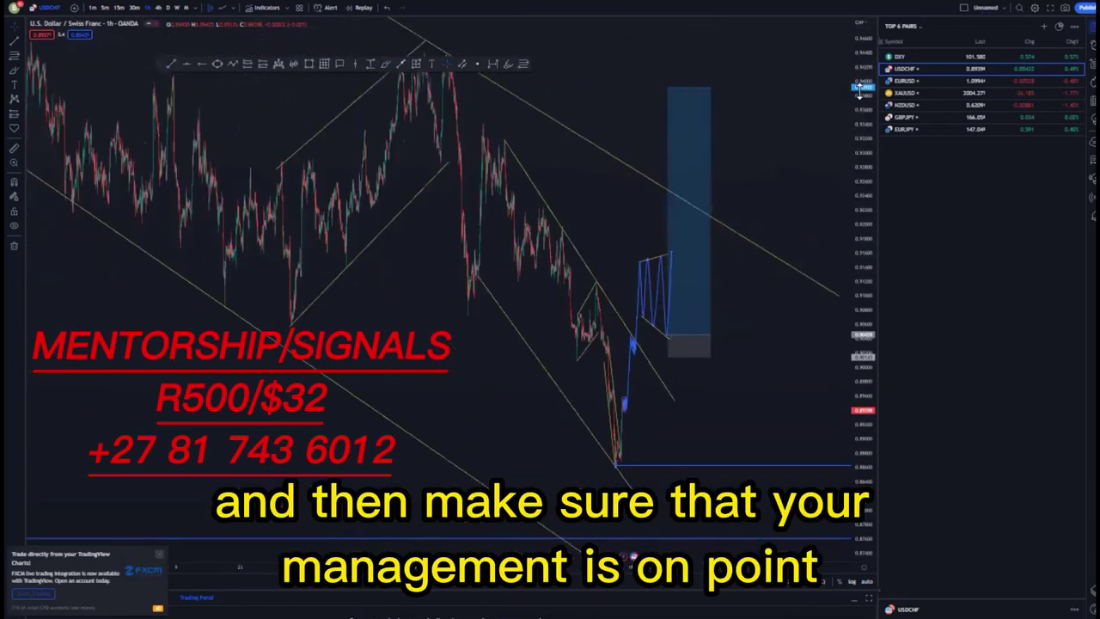
{"action": "left_click_drag", "start_coordinate": [860, 91], "coordinate": [860, 270]}
{"action": "left_click_drag", "start_coordinate": [756, 319], "coordinate": [728, 328]}
{"action": "left_click_drag", "start_coordinate": [639, 164], "coordinate": [664, 238]}
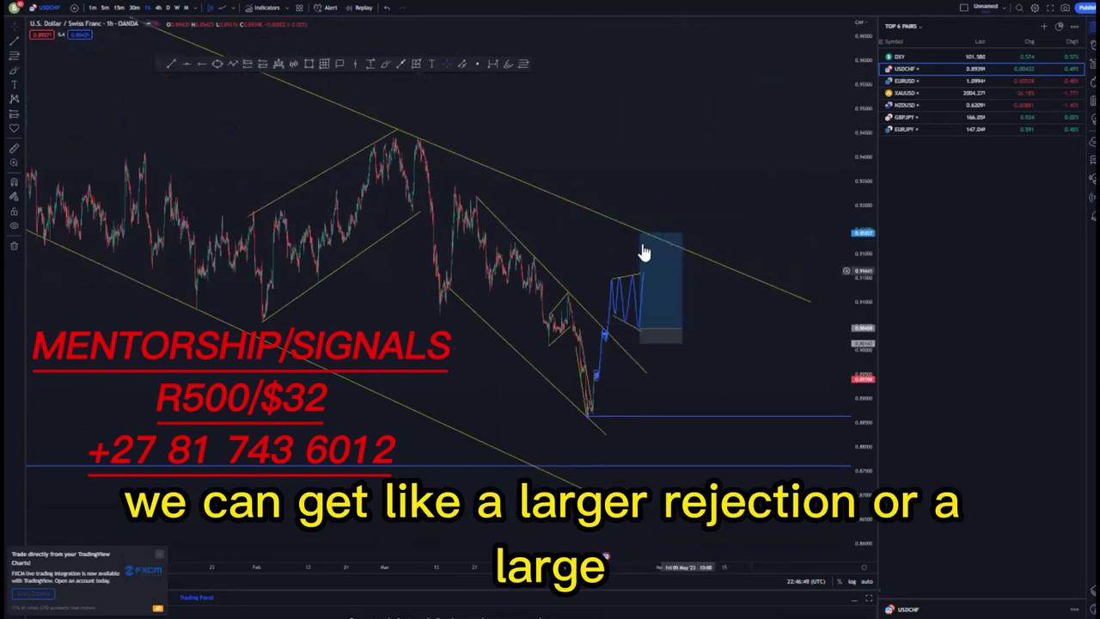
{"action": "left_click_drag", "start_coordinate": [643, 234], "coordinate": [643, 143]}
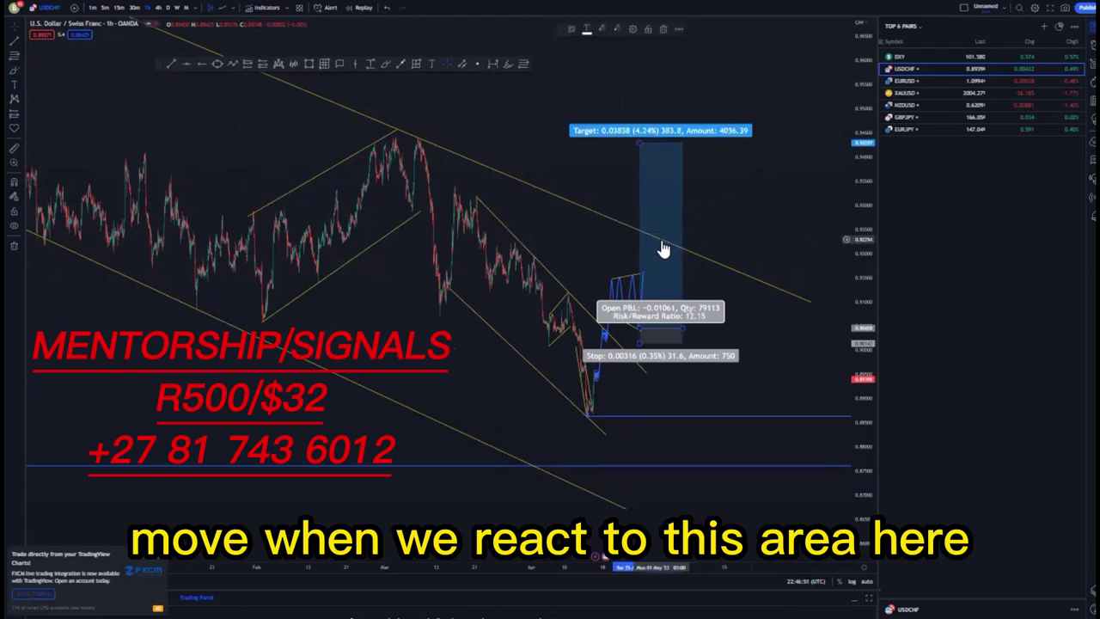
- Circle the large channel's upper line freehand inside the target zone, and sketch and undo a downward rejection path from it
{"action": "left_click", "coordinate": [383, 63]}
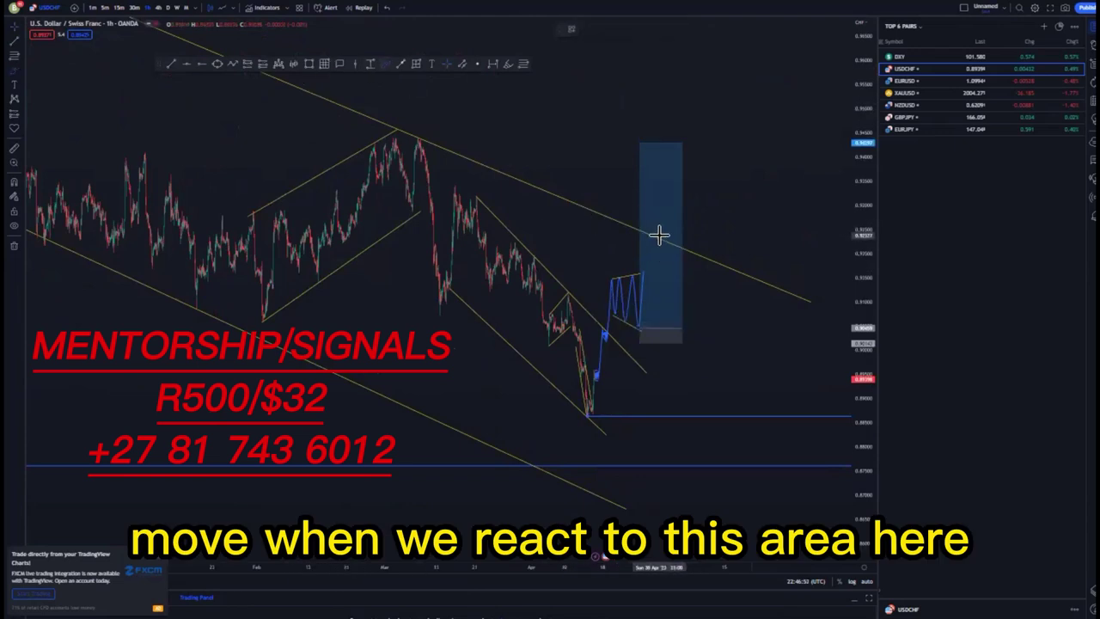
{"action": "left_click_drag", "start_coordinate": [659, 275], "coordinate": [677, 307]}
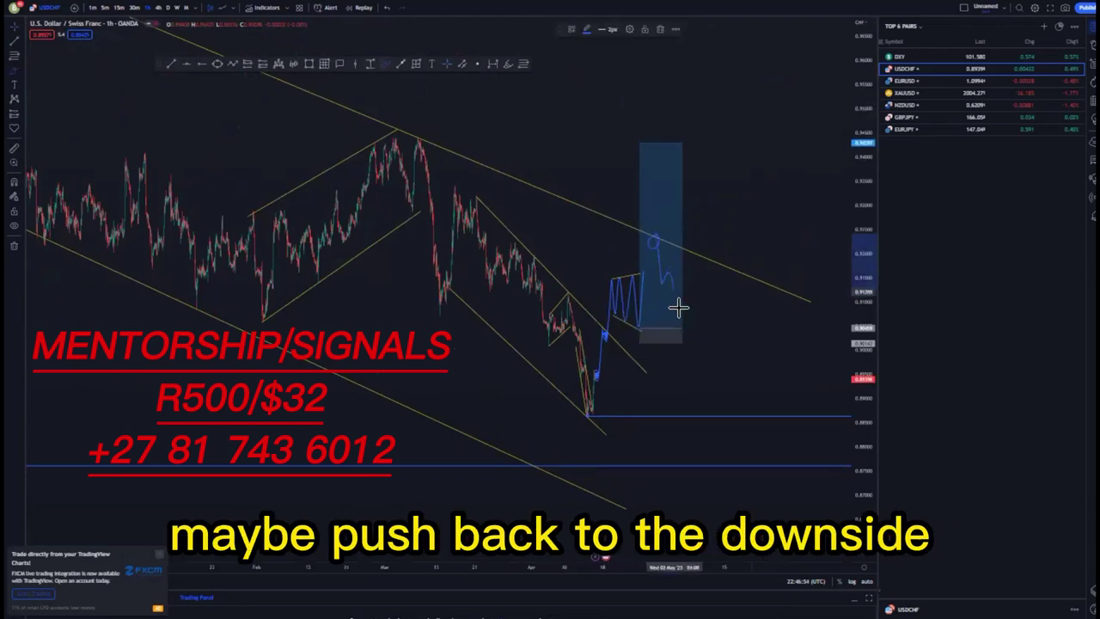
{"action": "left_click", "coordinate": [388, 9]}
{"action": "left_click_drag", "start_coordinate": [654, 239], "coordinate": [655, 238]}
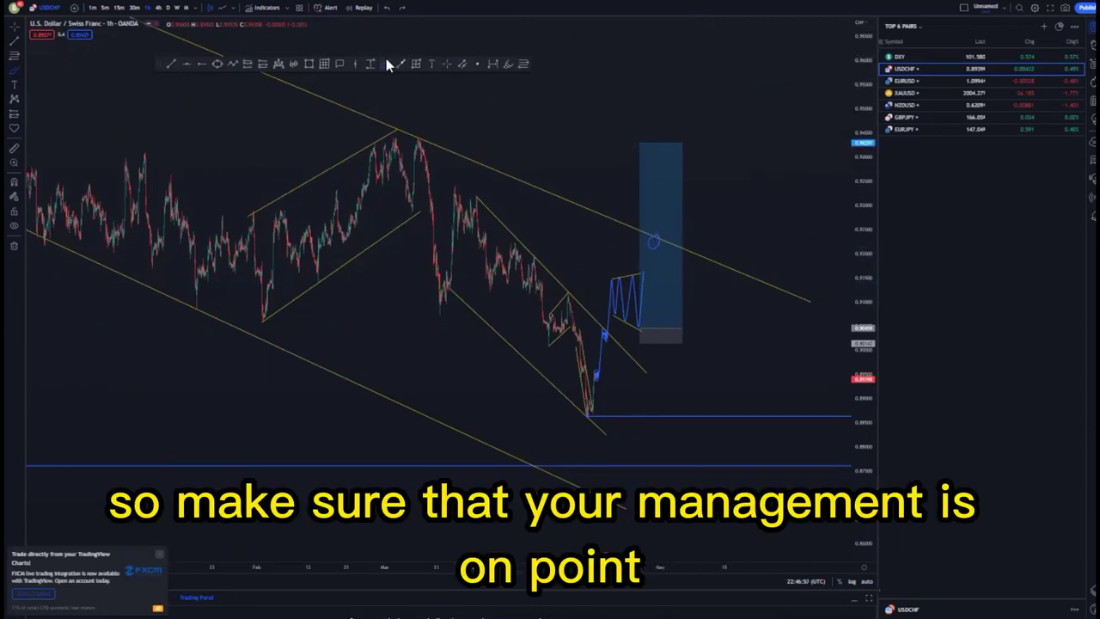
- Raise the long position's target to about 0.989 at the ray where the large channel starts, and widen the position
{"action": "left_click_drag", "start_coordinate": [503, 150], "coordinate": [494, 162]}
{"action": "left_click_drag", "start_coordinate": [853, 124], "coordinate": [854, 225]}
{"action": "left_click_drag", "start_coordinate": [629, 181], "coordinate": [629, 75]}
{"action": "left_click_drag", "start_coordinate": [574, 130], "coordinate": [500, 187]}
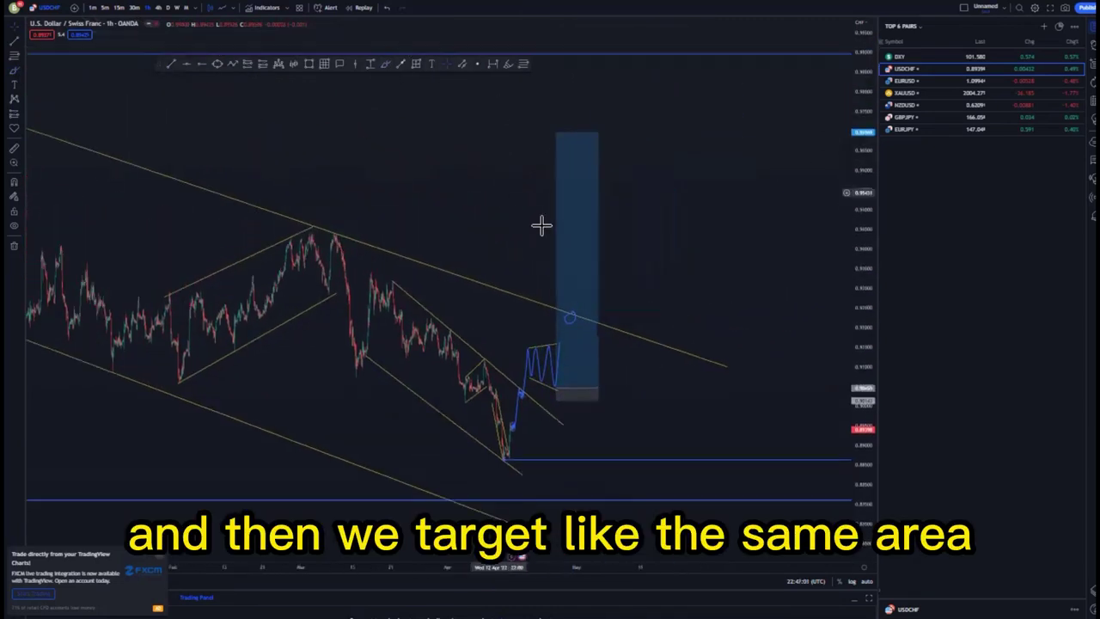
{"action": "scroll", "coordinate": [542, 226], "scroll_direction": "down", "scroll_amount": 3}
{"action": "left_click_drag", "start_coordinate": [628, 130], "coordinate": [627, 55]}
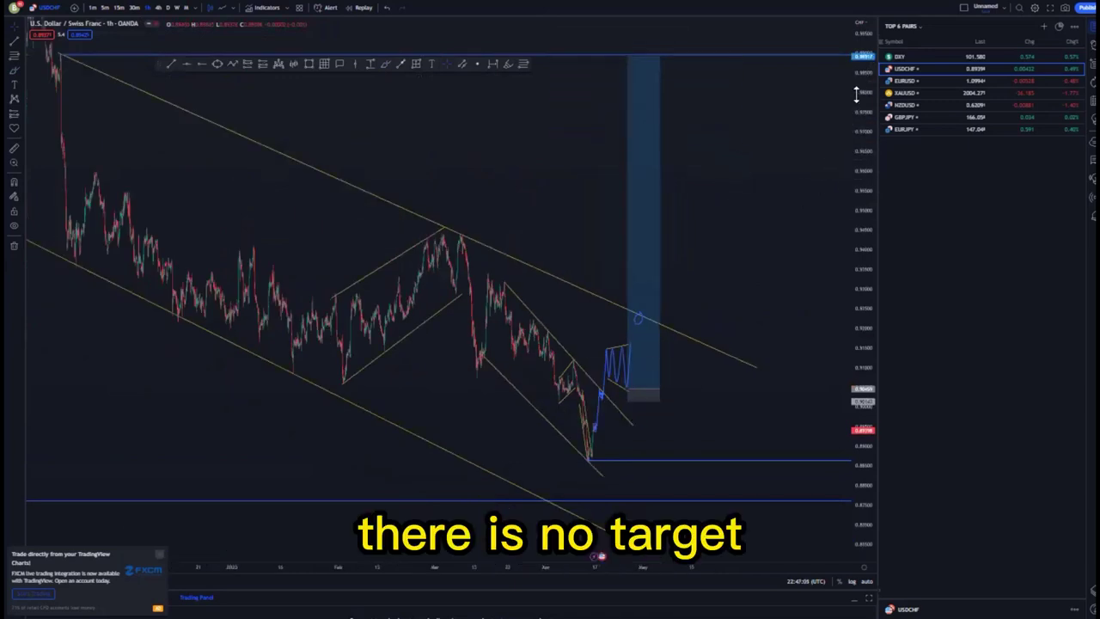
{"action": "left_click_drag", "start_coordinate": [855, 91], "coordinate": [855, 206]}
{"action": "left_click_drag", "start_coordinate": [660, 369], "coordinate": [703, 370]}
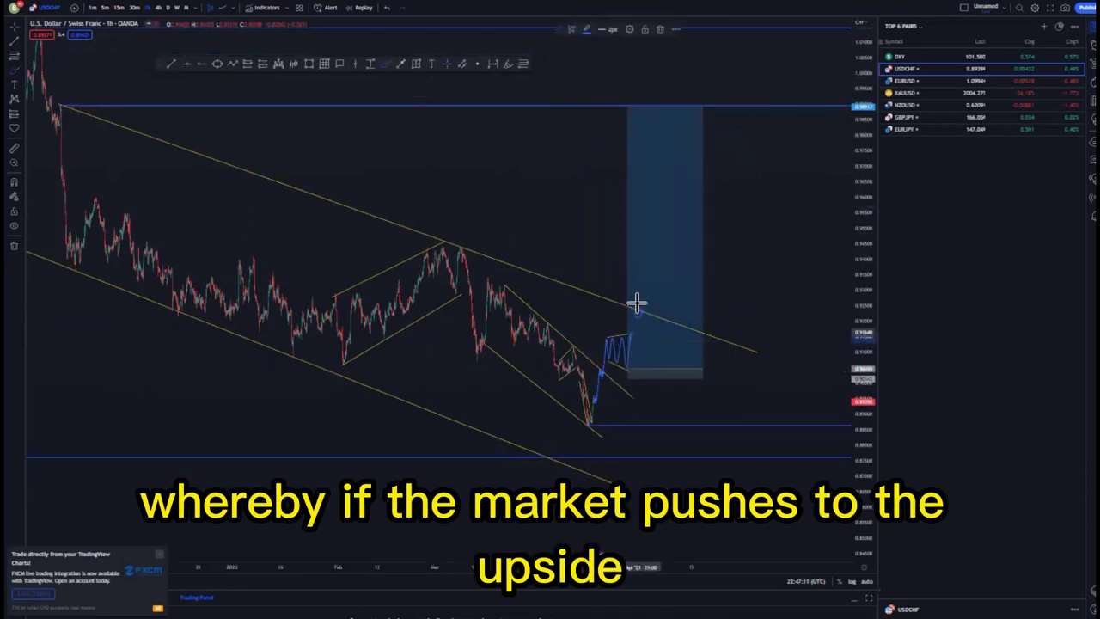
- Sketch a freehand path of higher highs and lows up to about 0.967, with short horizontal strokes under the lows near 0.922 and 0.936
{"action": "left_click", "coordinate": [642, 265]}
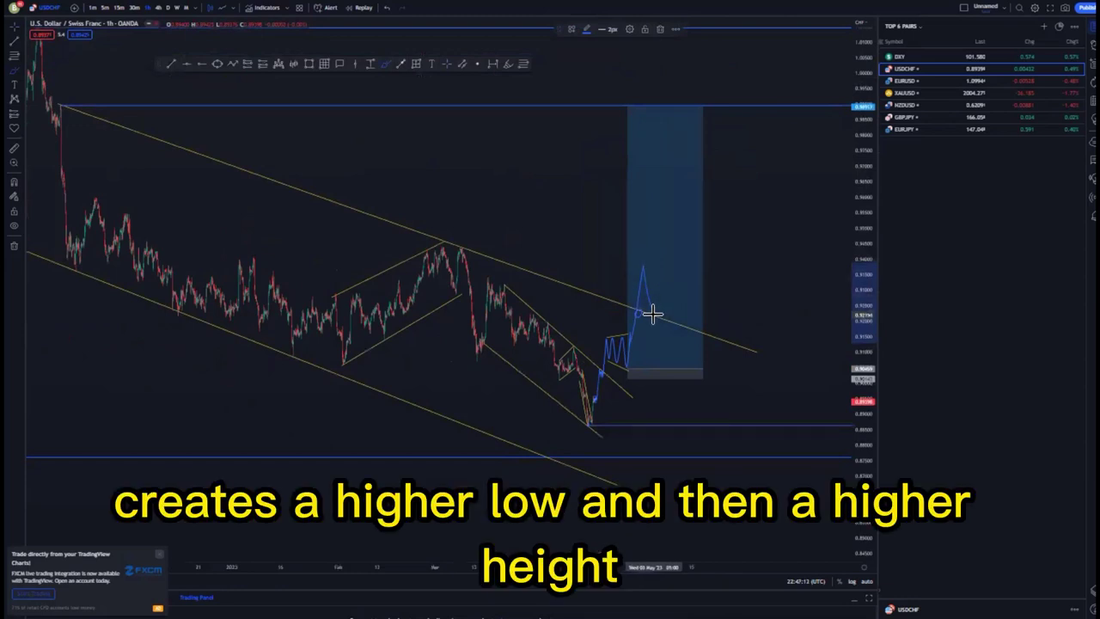
{"action": "left_click", "coordinate": [655, 311]}
{"action": "double_click", "coordinate": [663, 215]}
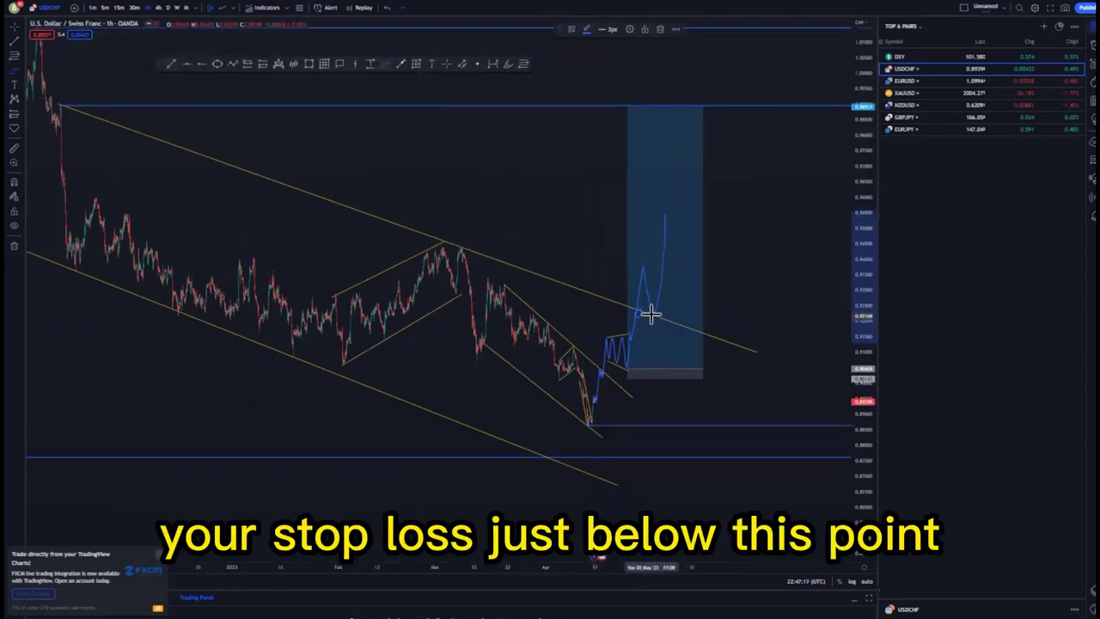
{"action": "left_click", "coordinate": [665, 212]}
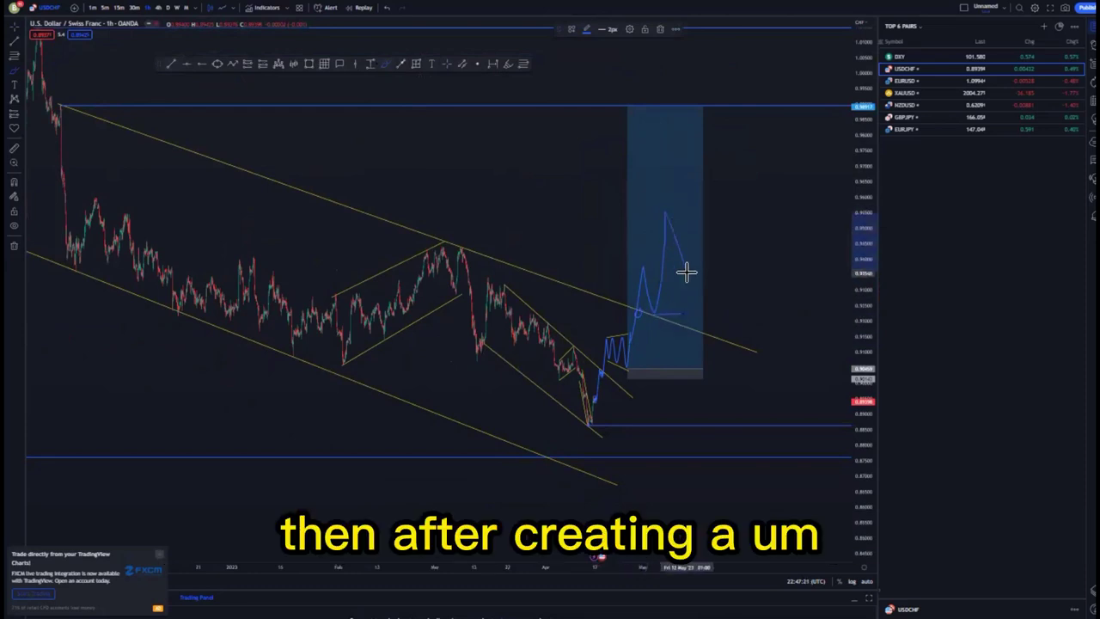
{"action": "left_click_drag", "start_coordinate": [687, 272], "coordinate": [699, 175]}
{"action": "left_click_drag", "start_coordinate": [687, 272], "coordinate": [712, 271]}
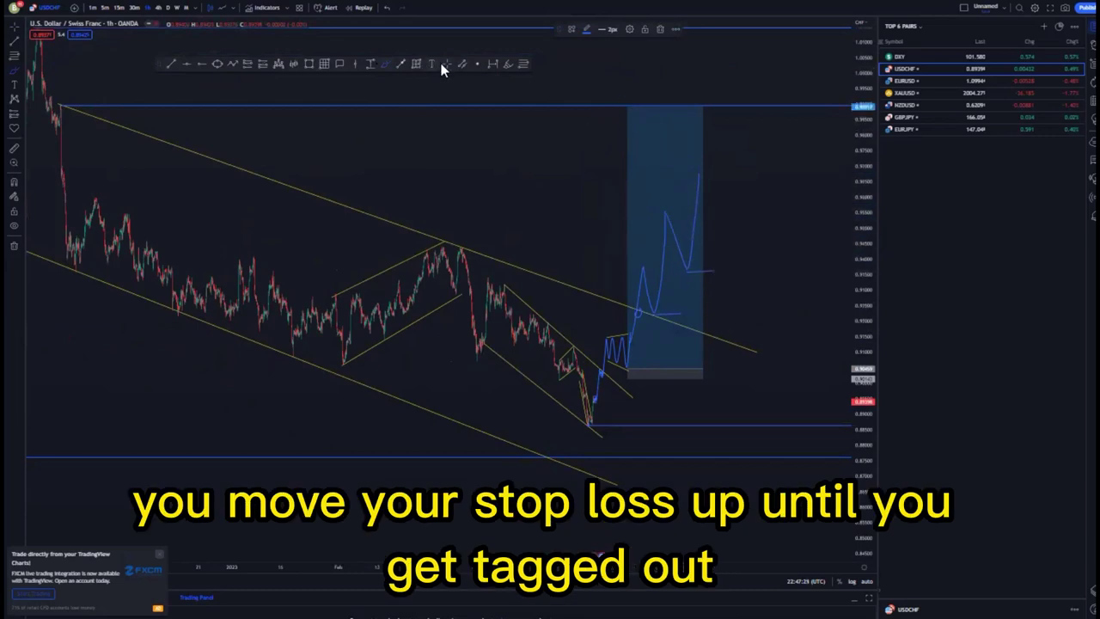
- Lower the long position's target to about 0.939 near the first sketched high above the large channel
{"action": "key", "text": "Escape"}
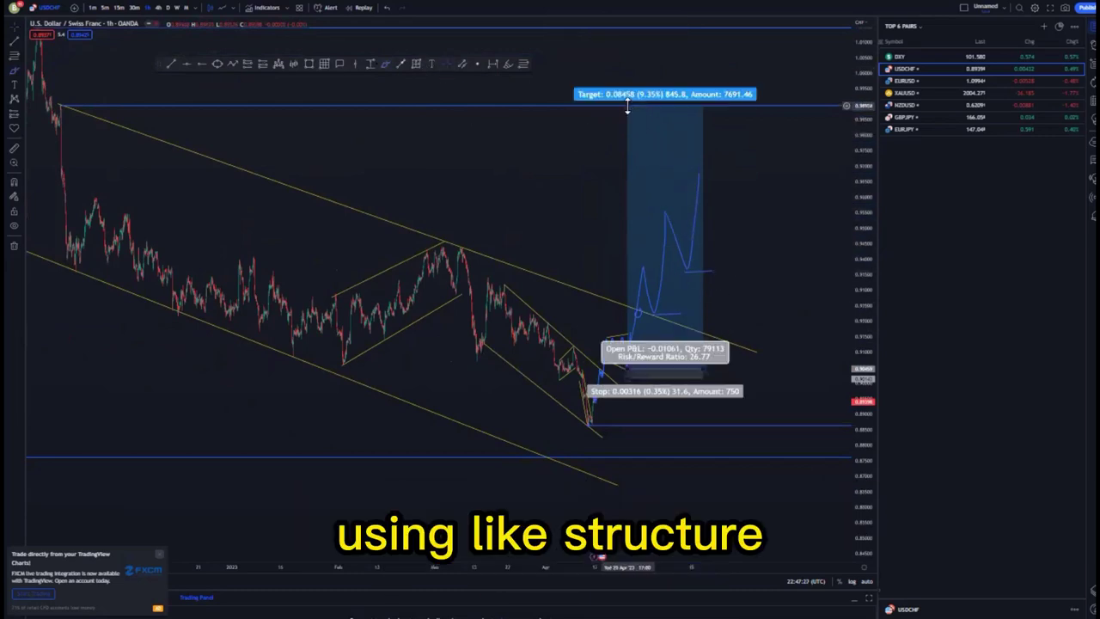
{"action": "left_click_drag", "start_coordinate": [627, 105], "coordinate": [679, 264]}
{"action": "left_click", "coordinate": [754, 270]}
{"action": "left_click_drag", "start_coordinate": [776, 295], "coordinate": [758, 278]}
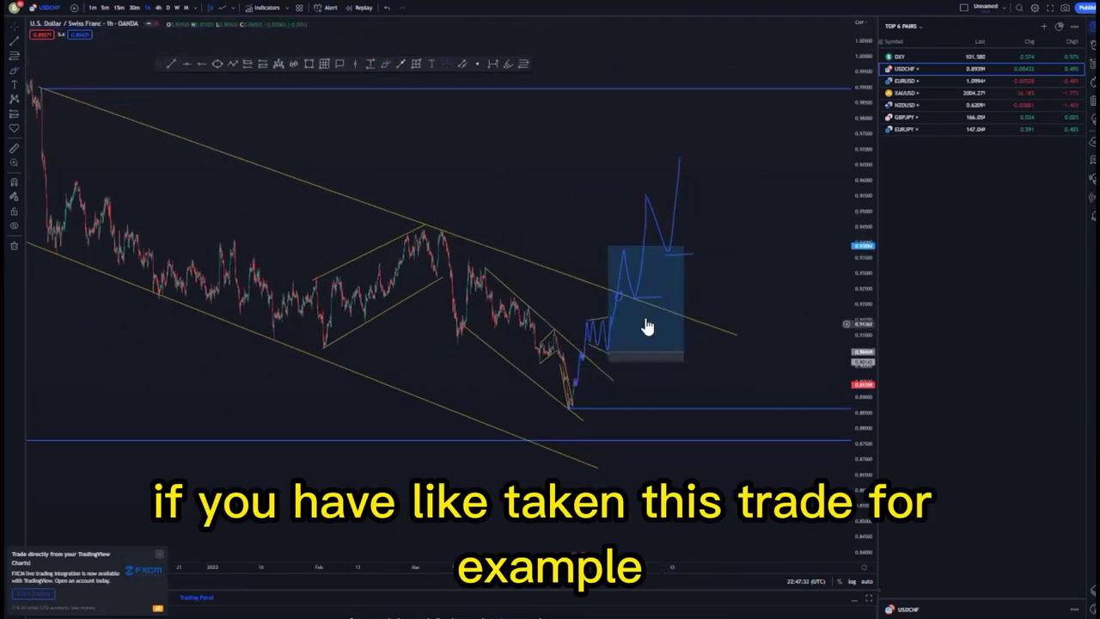
{"action": "left_click_drag", "start_coordinate": [733, 235], "coordinate": [727, 191]}
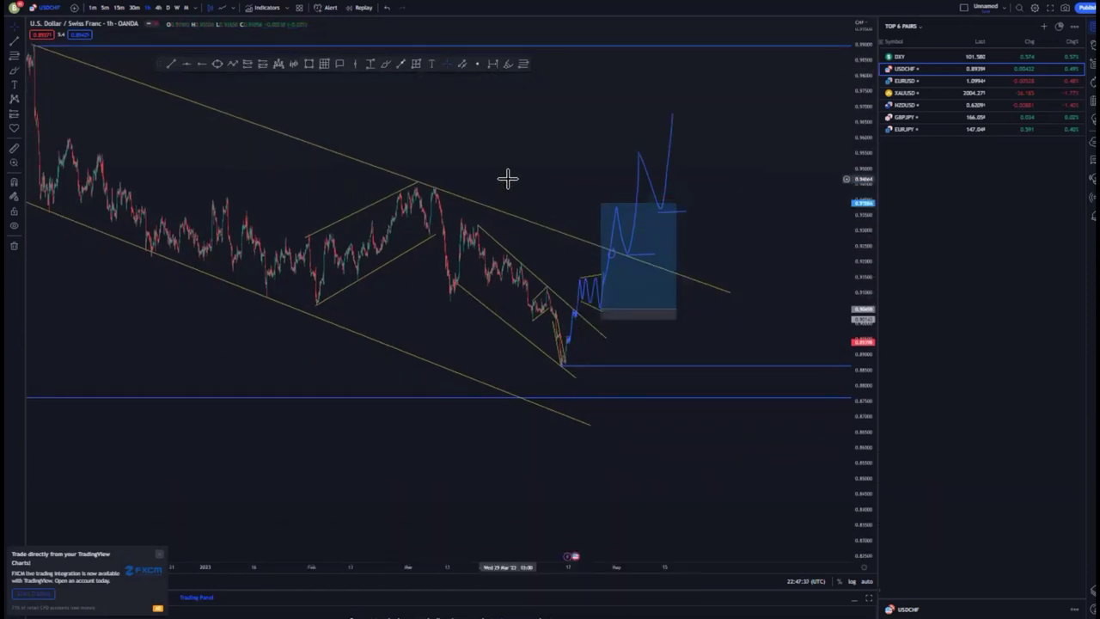
{"action": "left_click_drag", "start_coordinate": [765, 176], "coordinate": [766, 208]}
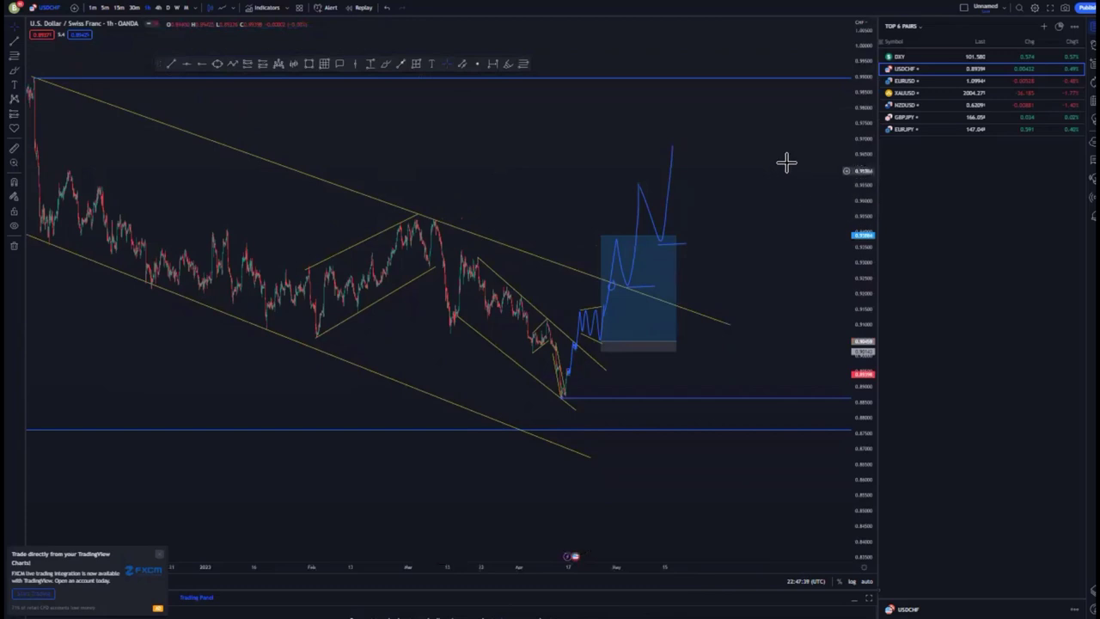
- Open the EURUSD chart on the weekly timeframe and reset its view to show the price action from 2018 onward
{"action": "left_click", "coordinate": [929, 80]}
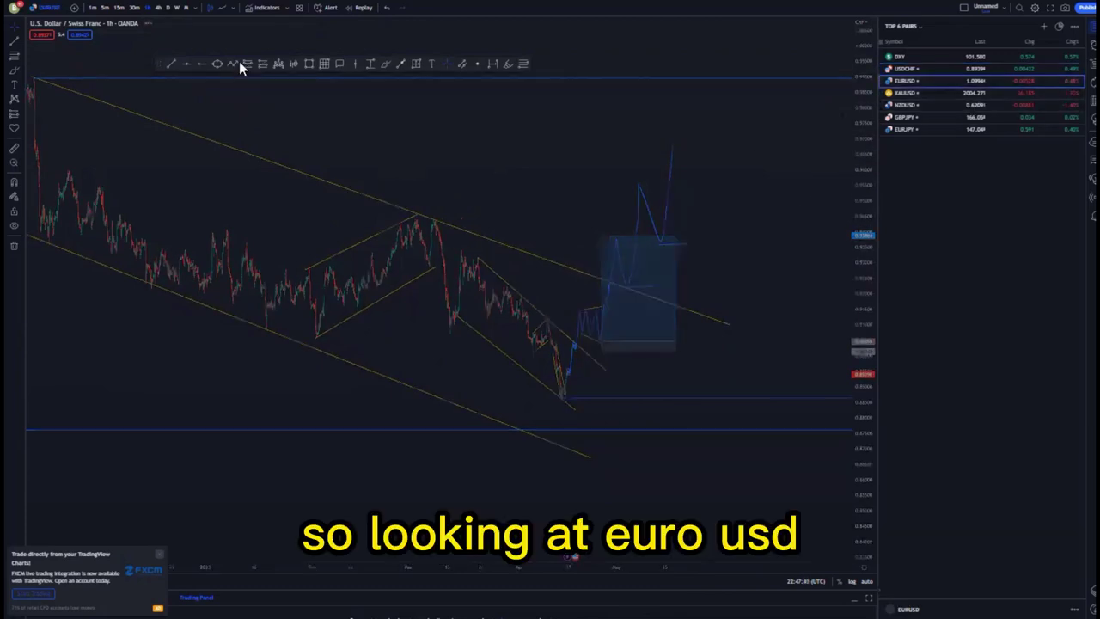
{"action": "left_click", "coordinate": [176, 8]}
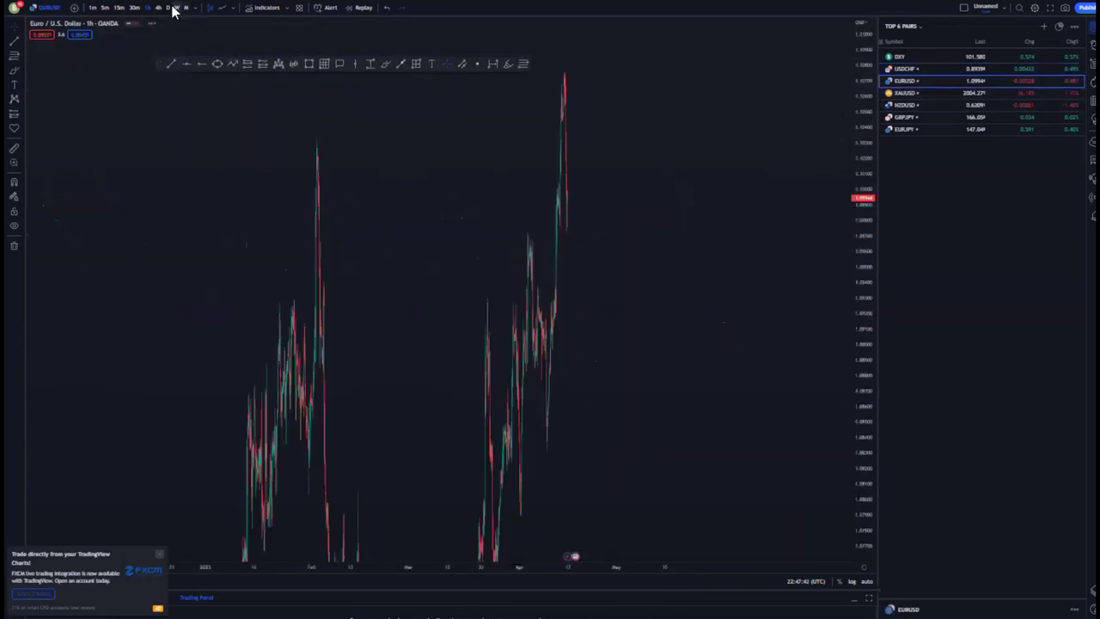
{"action": "right_click", "coordinate": [417, 185]}
{"action": "left_click", "coordinate": [452, 196]}
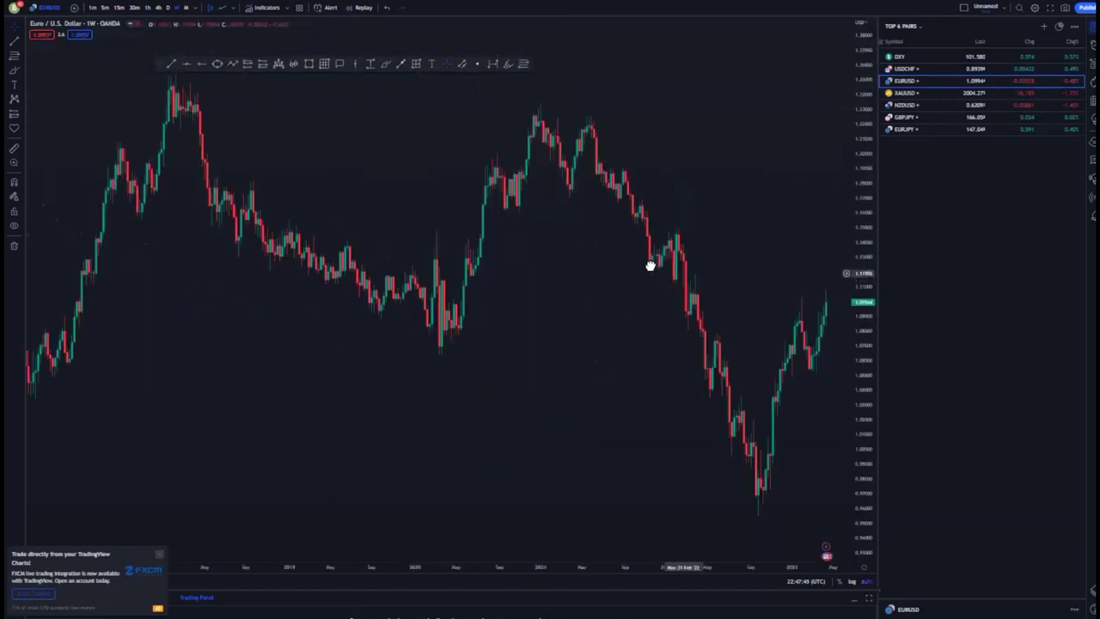
{"action": "scroll", "coordinate": [671, 273], "scroll_direction": "up", "scroll_amount": 3}
{"action": "scroll", "coordinate": [690, 284], "scroll_direction": "down", "scroll_amount": 3}
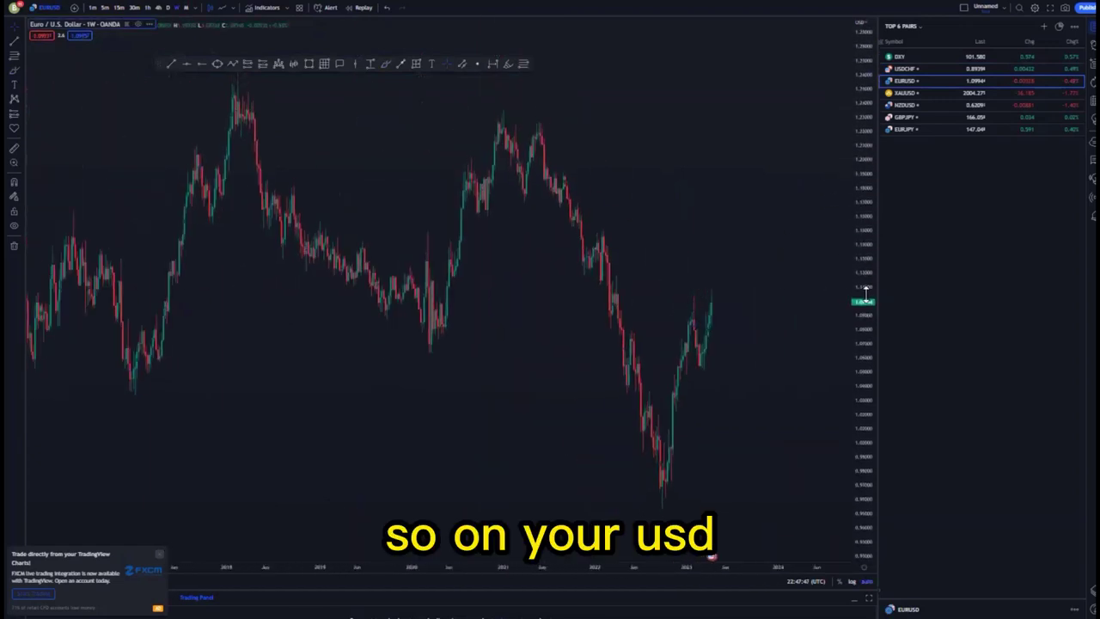
{"action": "left_click_drag", "start_coordinate": [683, 239], "coordinate": [621, 219]}
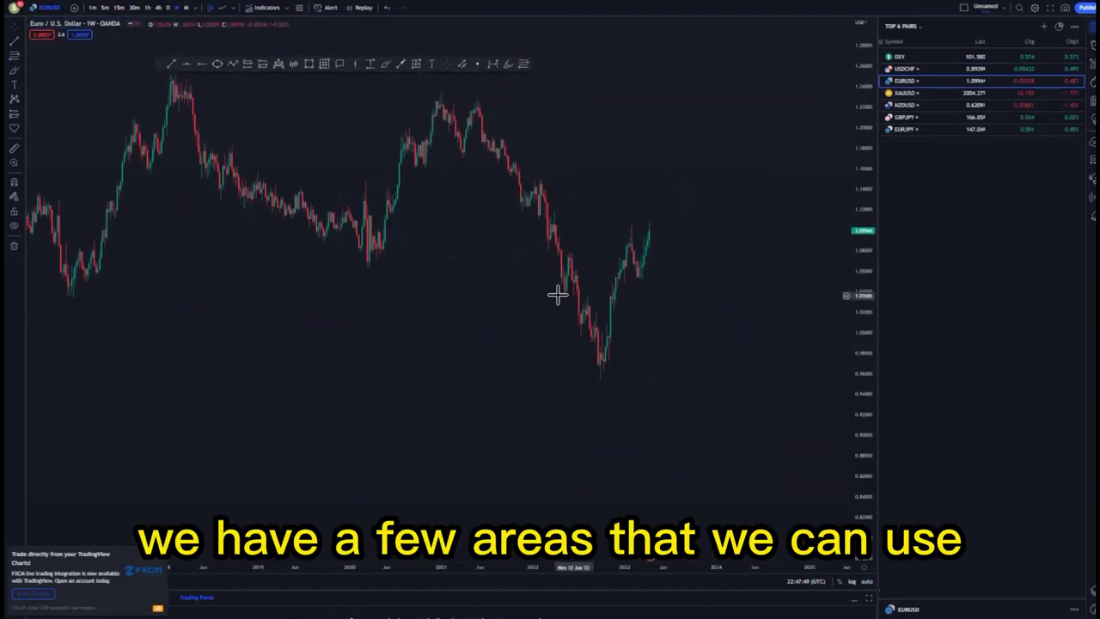
- Place horizontal rays at the two 2022 swing highs, about 1.118 and 1.078, and at the 2022 low, about 0.954
{"action": "left_click", "coordinate": [553, 210]}
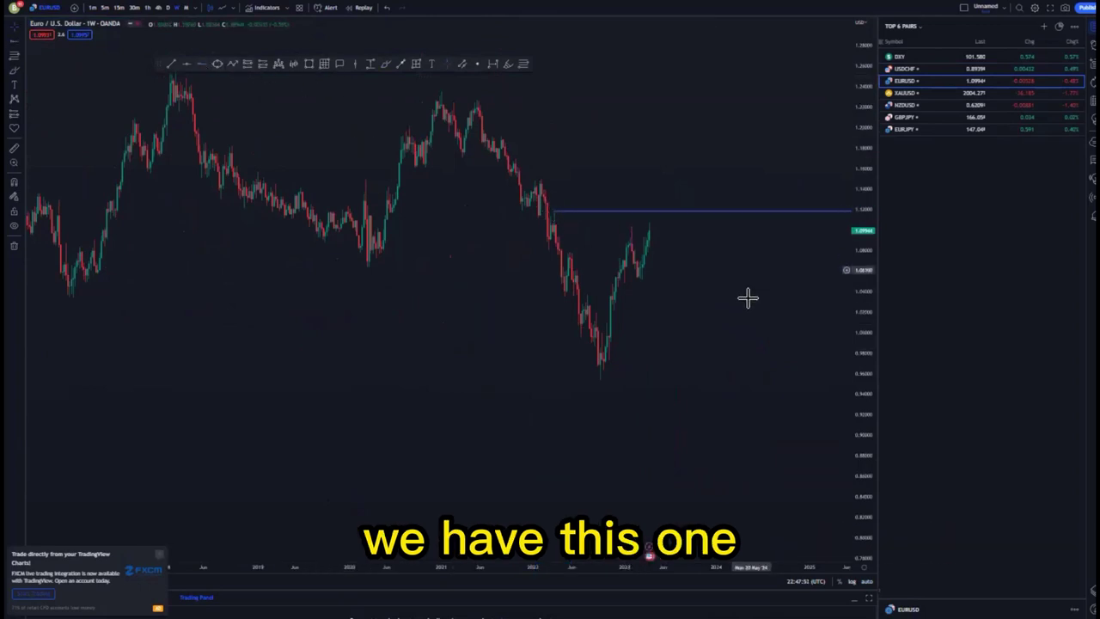
{"action": "left_click", "coordinate": [568, 253]}
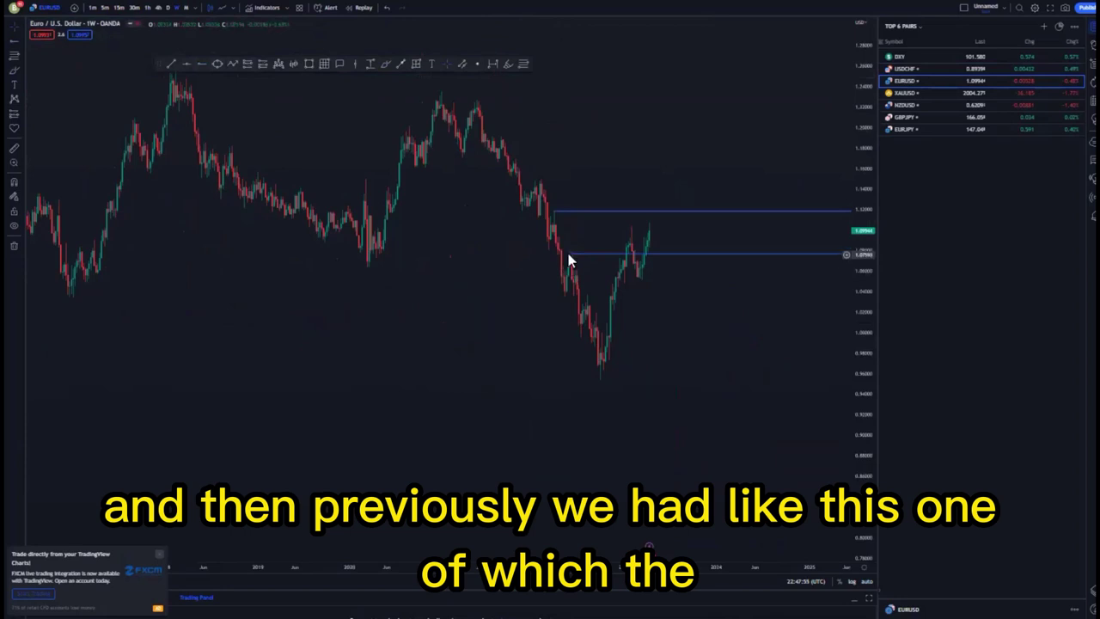
{"action": "scroll", "coordinate": [679, 300], "scroll_direction": "up", "scroll_amount": 2}
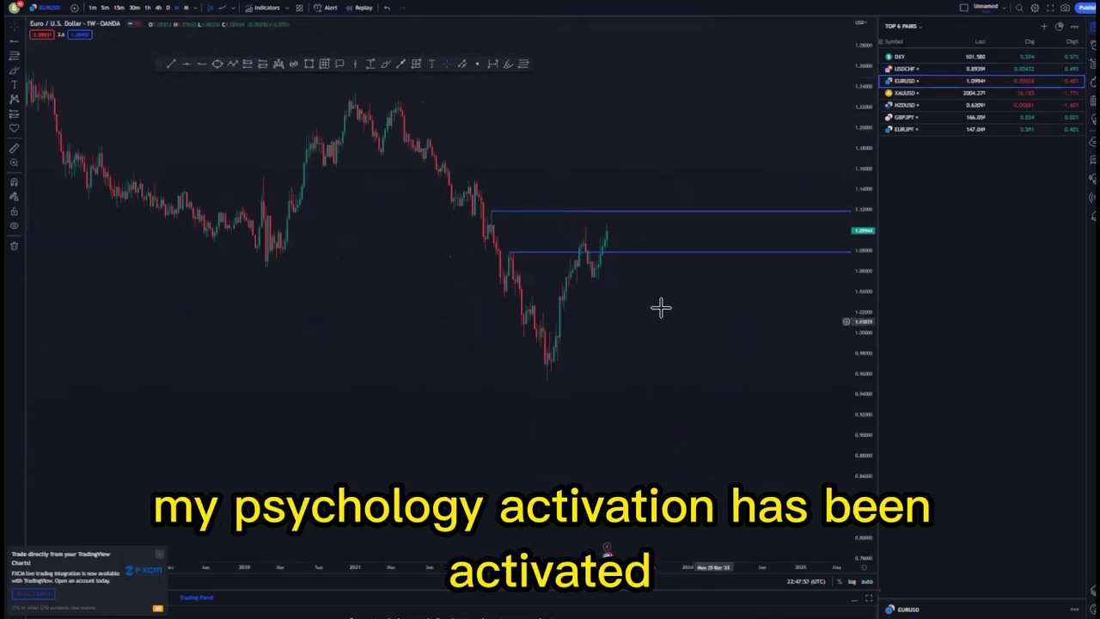
{"action": "left_click", "coordinate": [547, 379]}
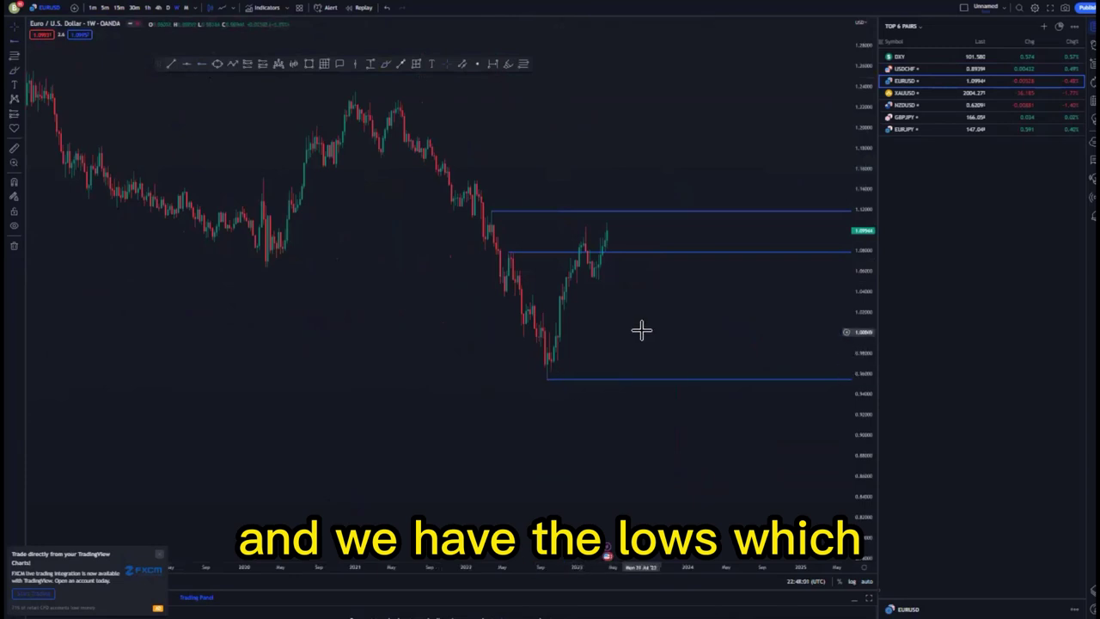
{"action": "scroll", "coordinate": [644, 339], "scroll_direction": "down", "scroll_amount": 2}
{"action": "scroll", "coordinate": [546, 343], "scroll_direction": "up", "scroll_amount": 4}
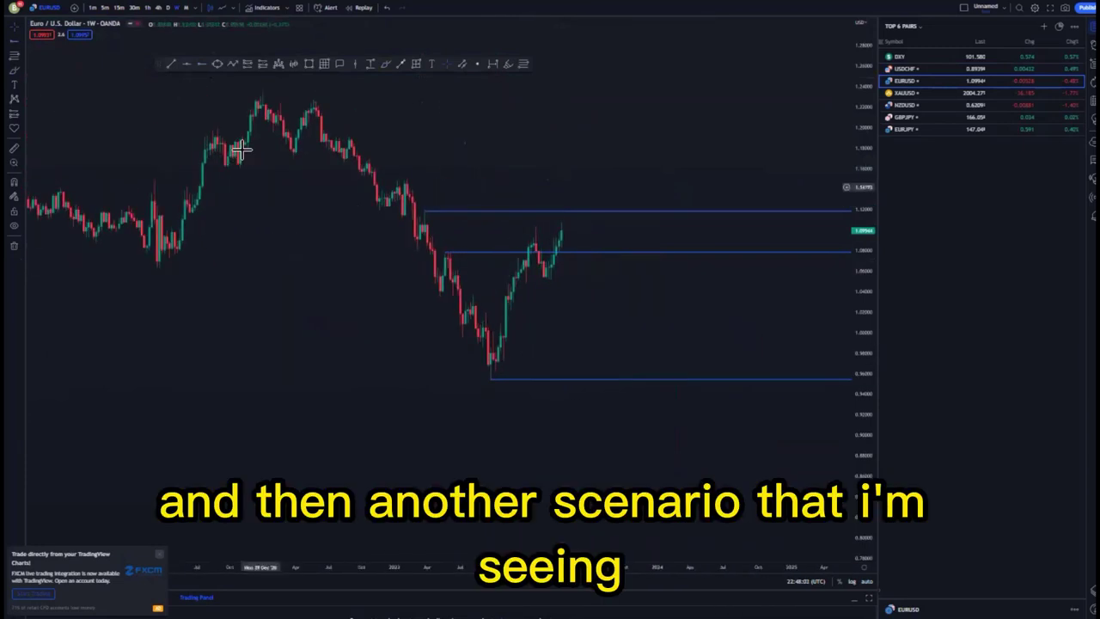
- Try marking the possible double top across the two 2023 highs near 1.10, and remove the marking
{"action": "left_click", "coordinate": [293, 64]}
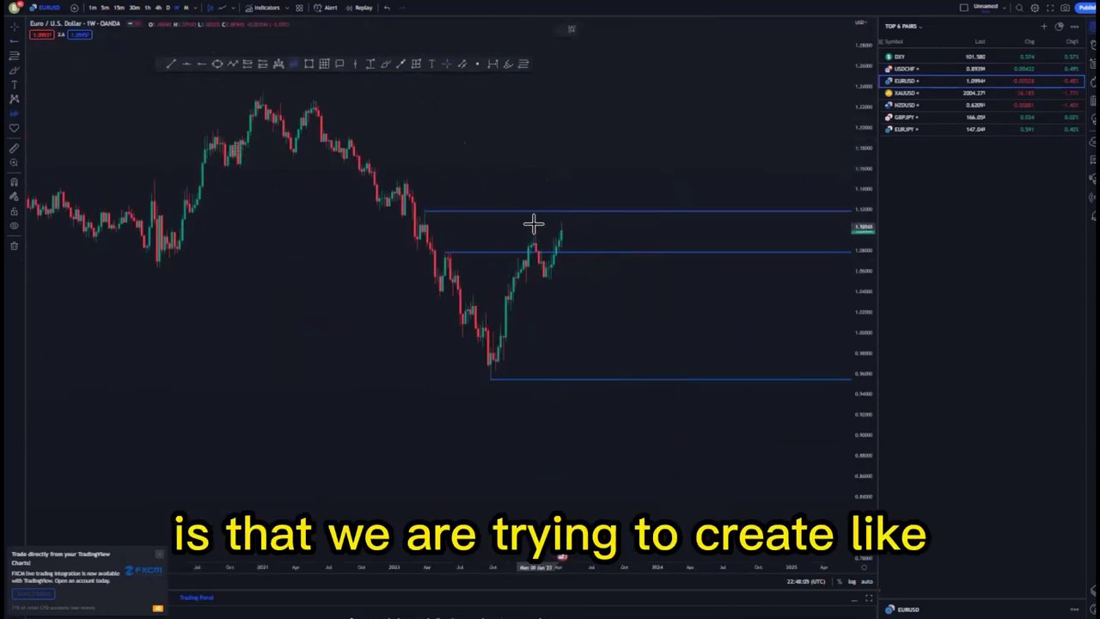
{"action": "left_click", "coordinate": [534, 211]}
{"action": "key", "text": "Escape"}
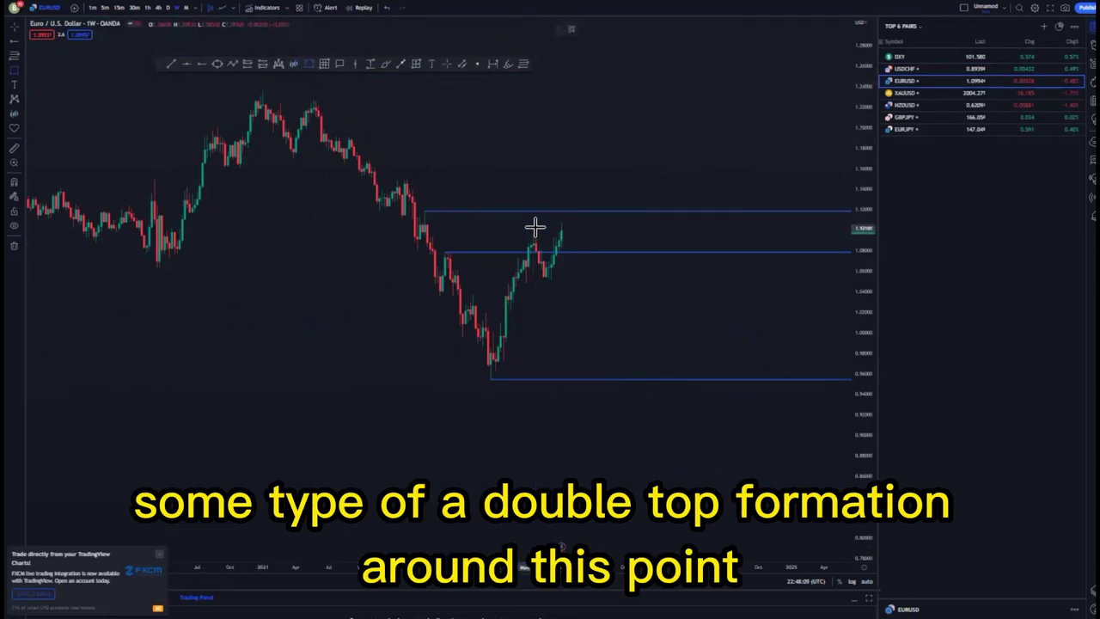
{"action": "left_click", "coordinate": [573, 226]}
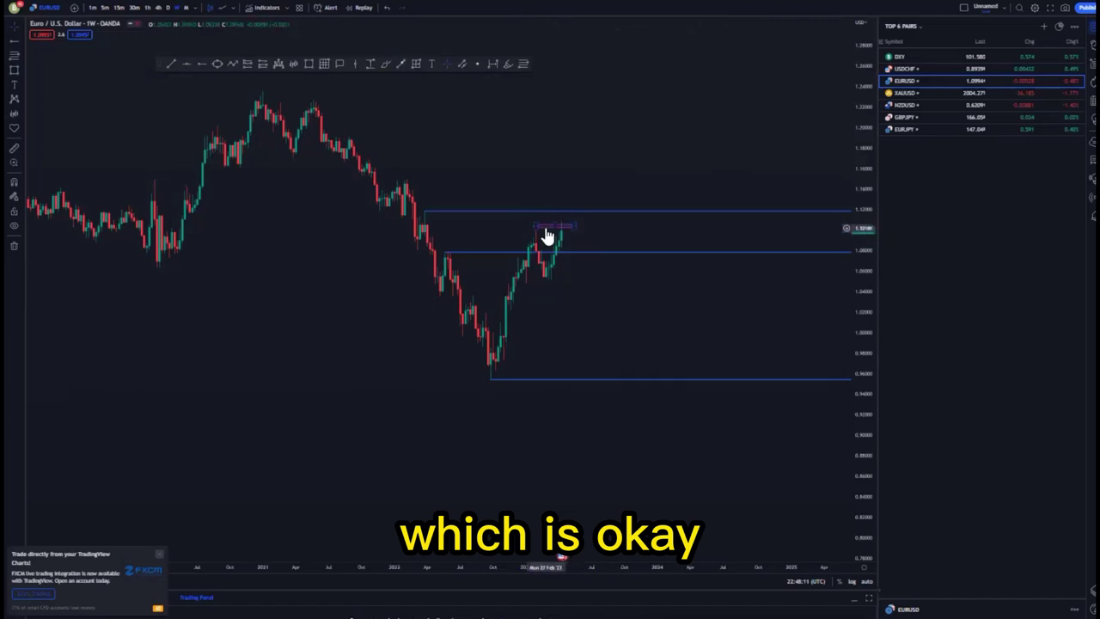
{"action": "left_click", "coordinate": [674, 31]}
- Switch the EURUSD chart to the daily timeframe and rescale it to show the price action from early 2022 onward
{"action": "left_click_drag", "start_coordinate": [686, 142], "coordinate": [604, 136]}
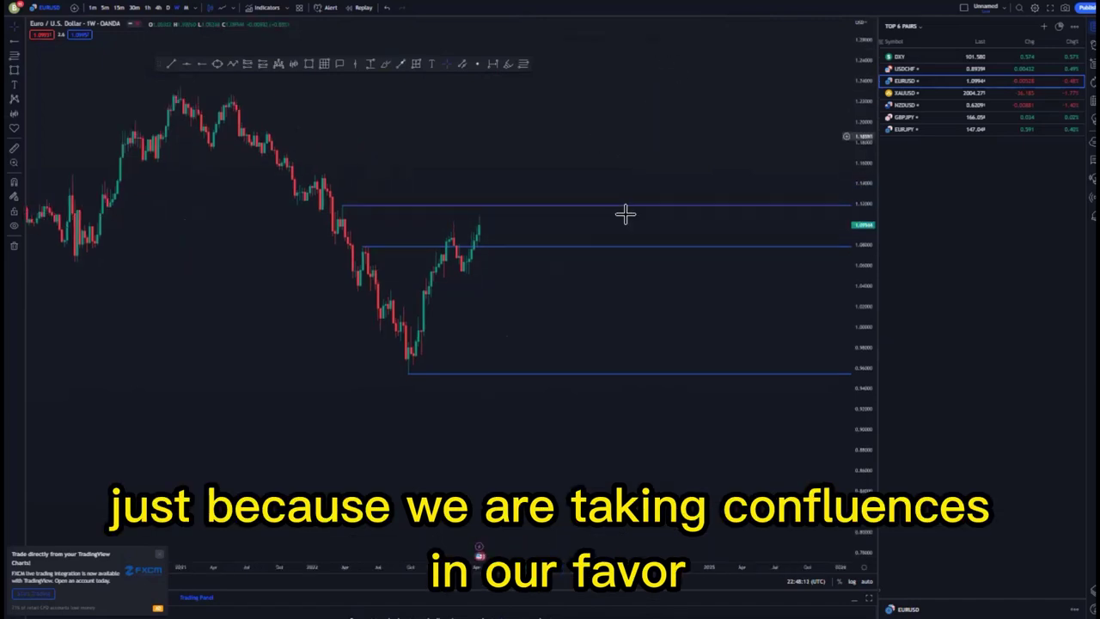
{"action": "scroll", "coordinate": [741, 257], "scroll_direction": "down", "scroll_amount": 2}
{"action": "left_click_drag", "start_coordinate": [856, 136], "coordinate": [858, 231]}
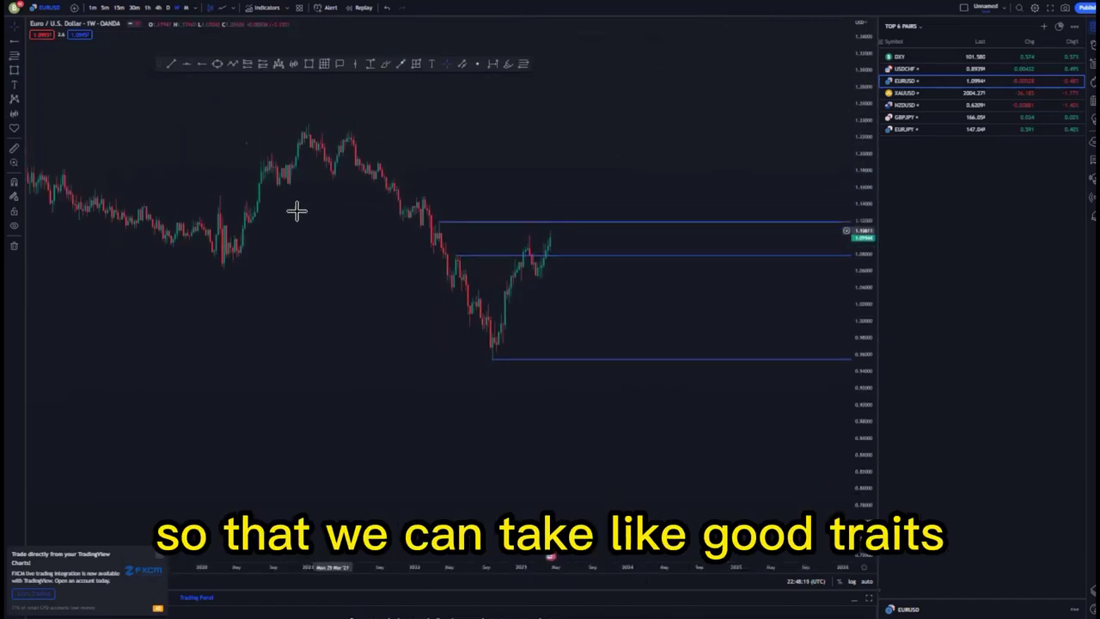
{"action": "left_click", "coordinate": [168, 7]}
{"action": "scroll", "coordinate": [565, 247], "scroll_direction": "down", "scroll_amount": 2}
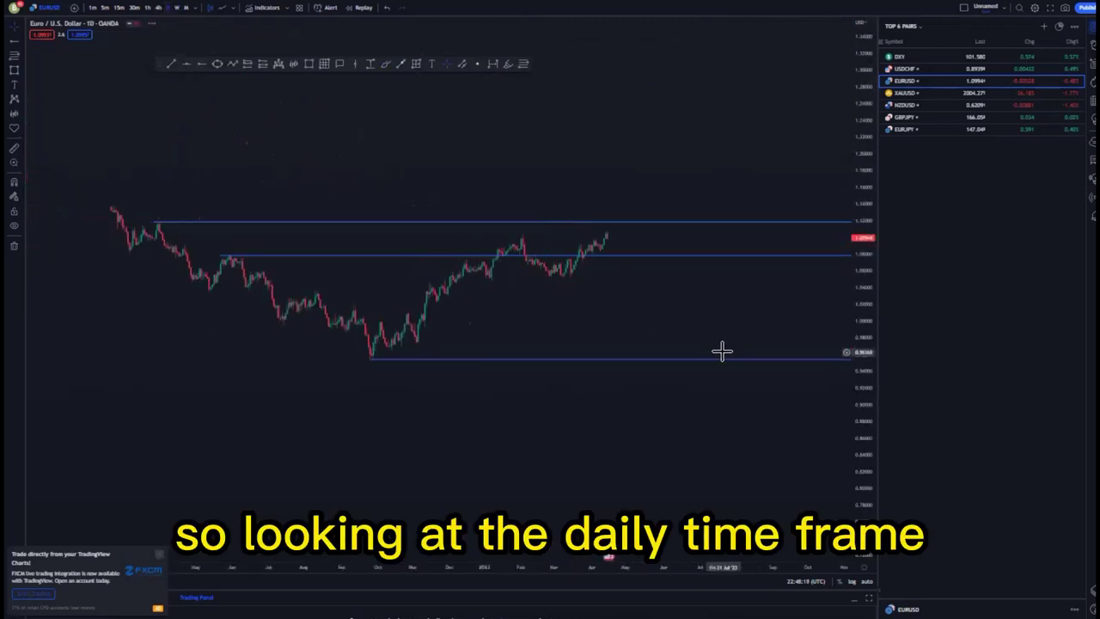
{"action": "left_click_drag", "start_coordinate": [860, 448], "coordinate": [860, 354]}
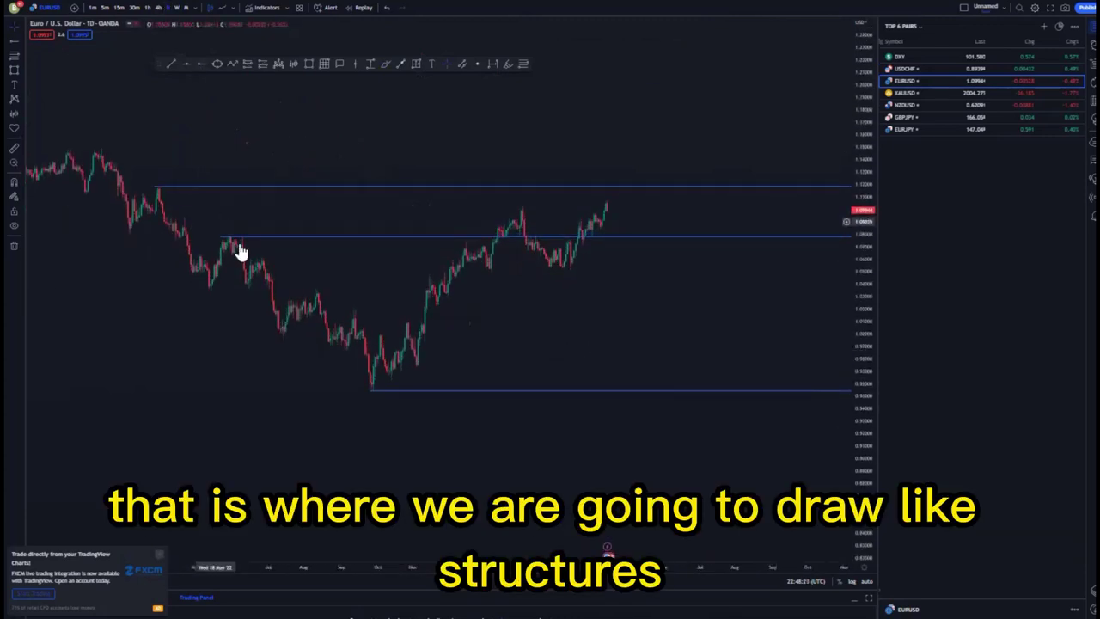
- Re-anchor the middle horizontal ray near 1.078 at its swing high, and delete that ray
{"action": "left_click_drag", "start_coordinate": [220, 236], "coordinate": [228, 235]}
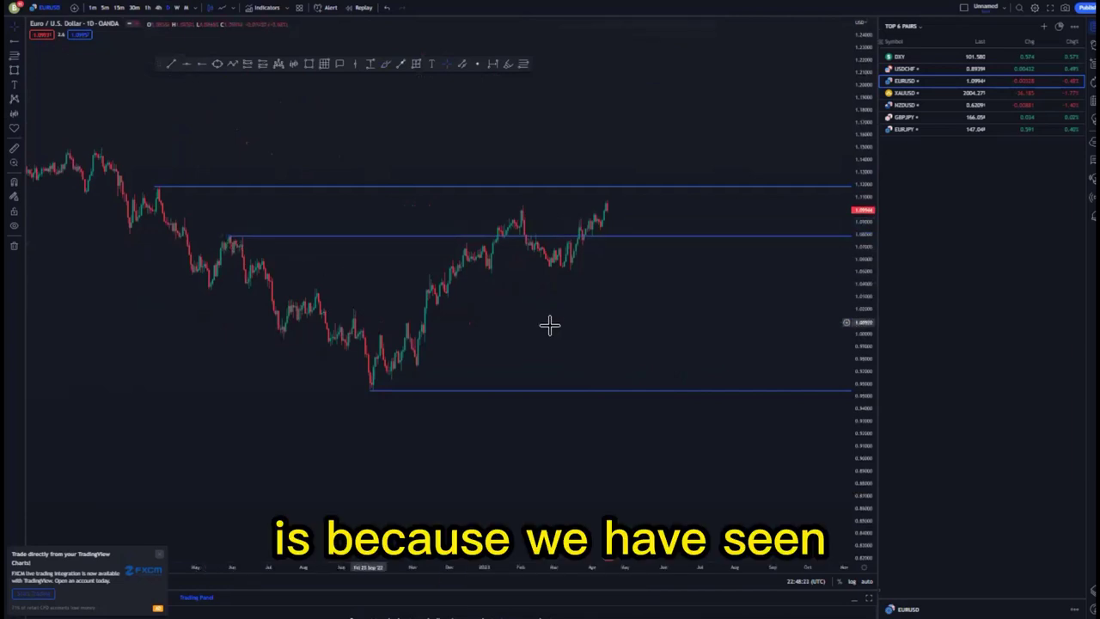
{"action": "scroll", "coordinate": [554, 325], "scroll_direction": "down", "scroll_amount": 1}
{"action": "left_click_drag", "start_coordinate": [860, 439], "coordinate": [860, 372]}
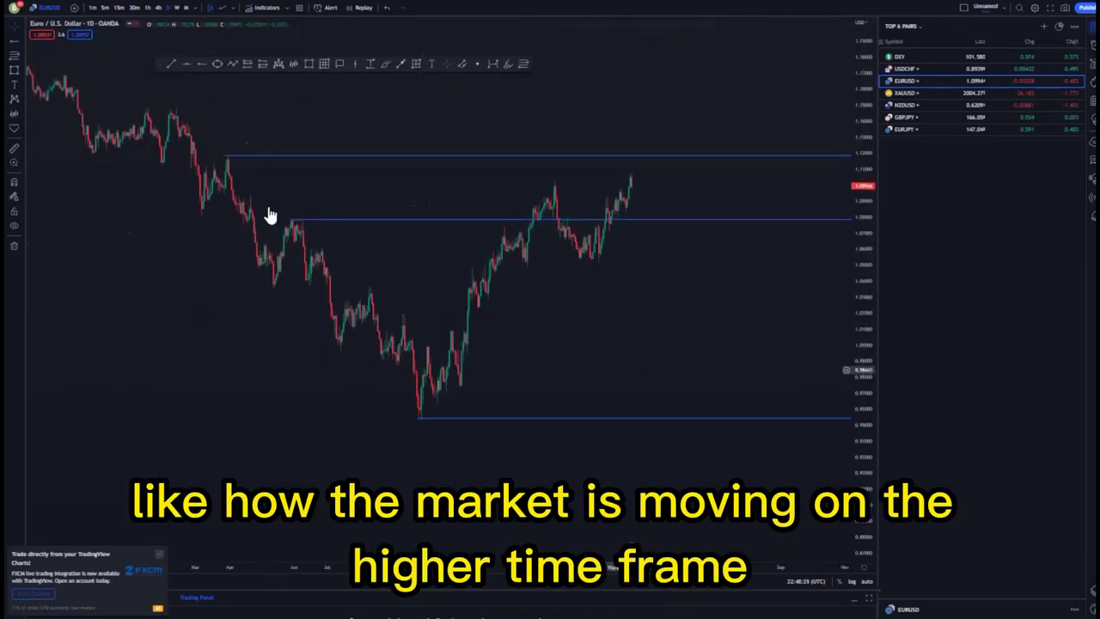
{"action": "left_click", "coordinate": [689, 38]}
- Draw an ascending channel of two trend lines, the upper from about 1.02 to 1.13 and the lower from about 0.954 to 1.096
{"action": "left_click_drag", "start_coordinate": [857, 195], "coordinate": [857, 265]}
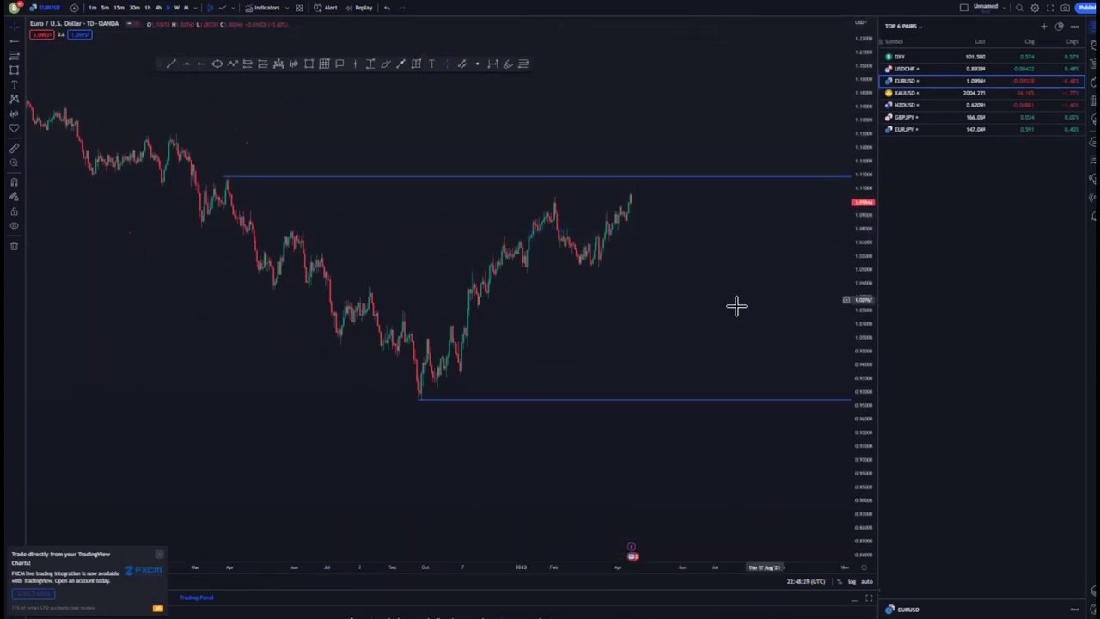
{"action": "left_click_drag", "start_coordinate": [737, 307], "coordinate": [709, 296]}
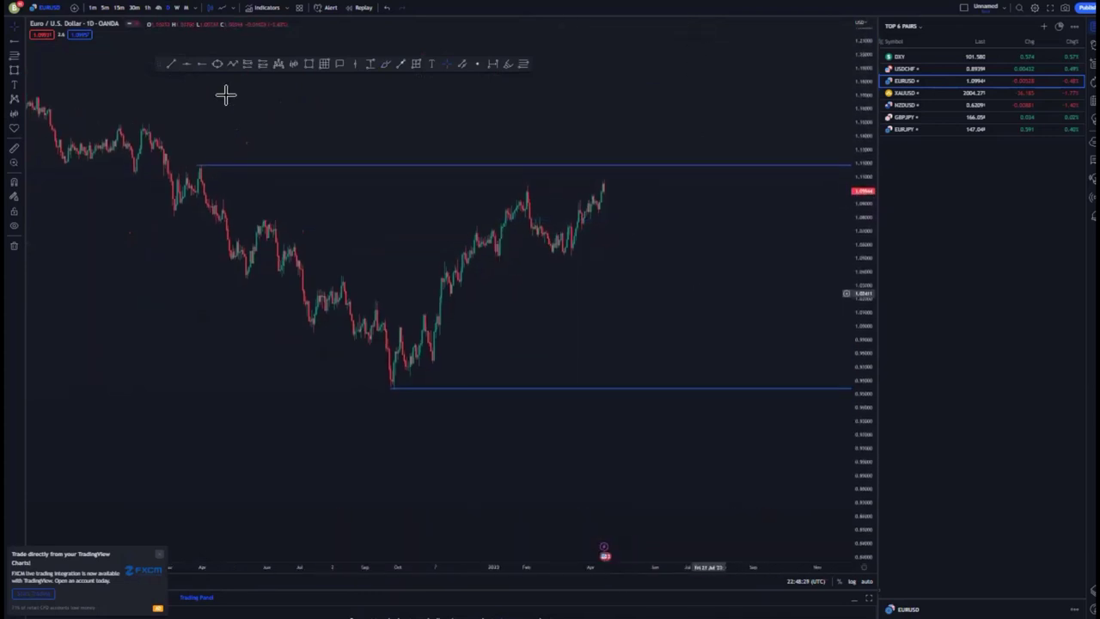
{"action": "left_click", "coordinate": [374, 299]}
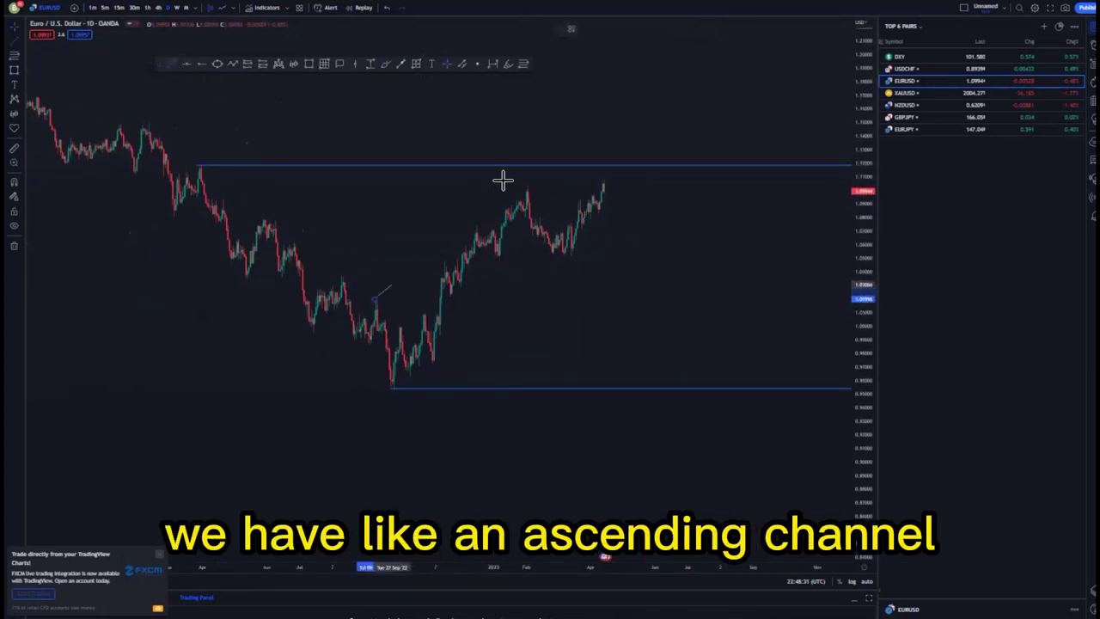
{"action": "left_click", "coordinate": [576, 149]}
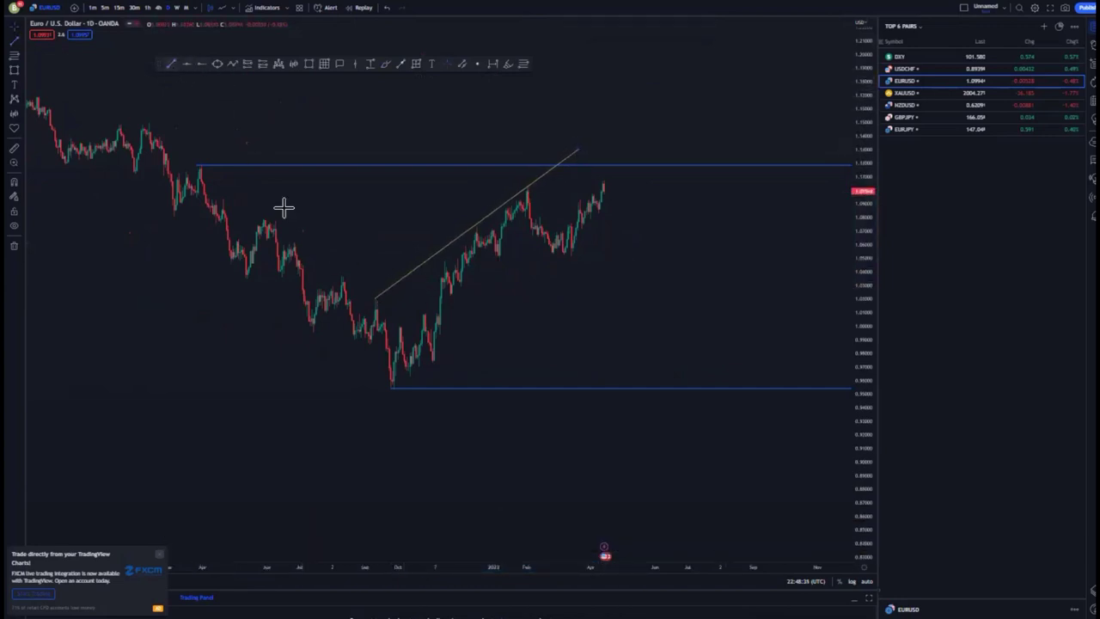
{"action": "left_click", "coordinate": [651, 195]}
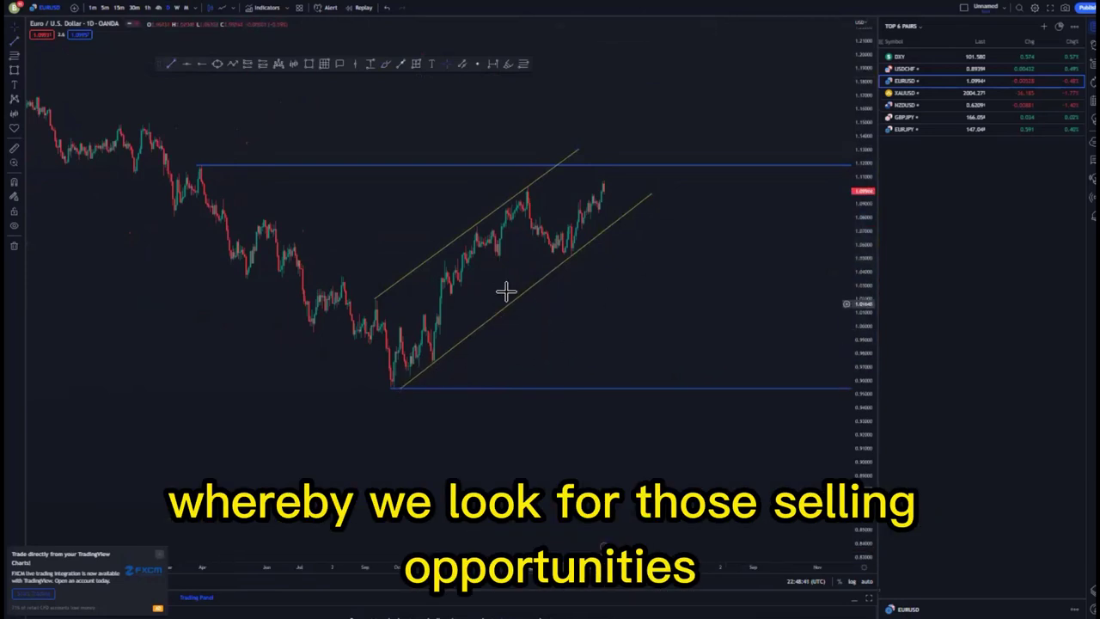
- Extend the channel's upper trend line to about 1.153 and its lower trend line to about 1.10
{"action": "left_click_drag", "start_coordinate": [577, 149], "coordinate": [604, 129]}
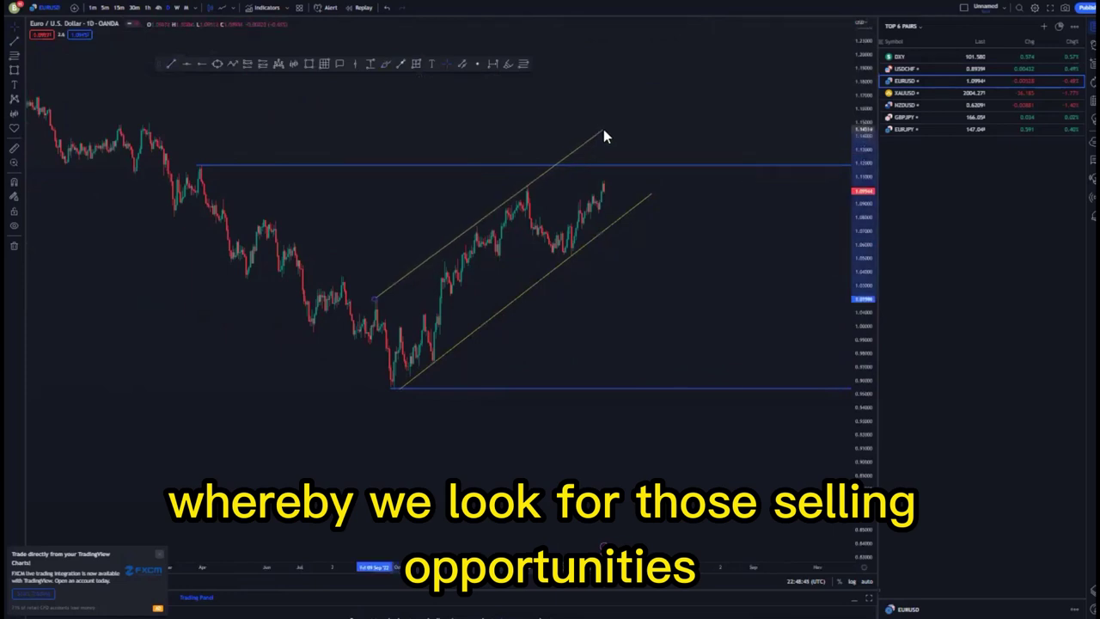
{"action": "left_click", "coordinate": [653, 258]}
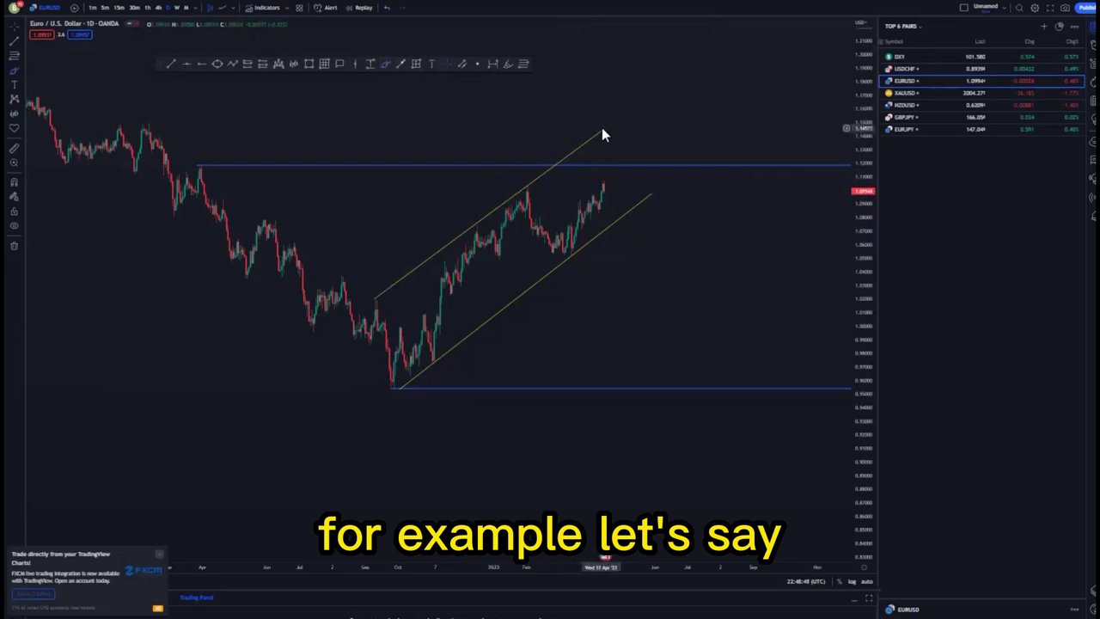
{"action": "left_click_drag", "start_coordinate": [601, 127], "coordinate": [620, 119]}
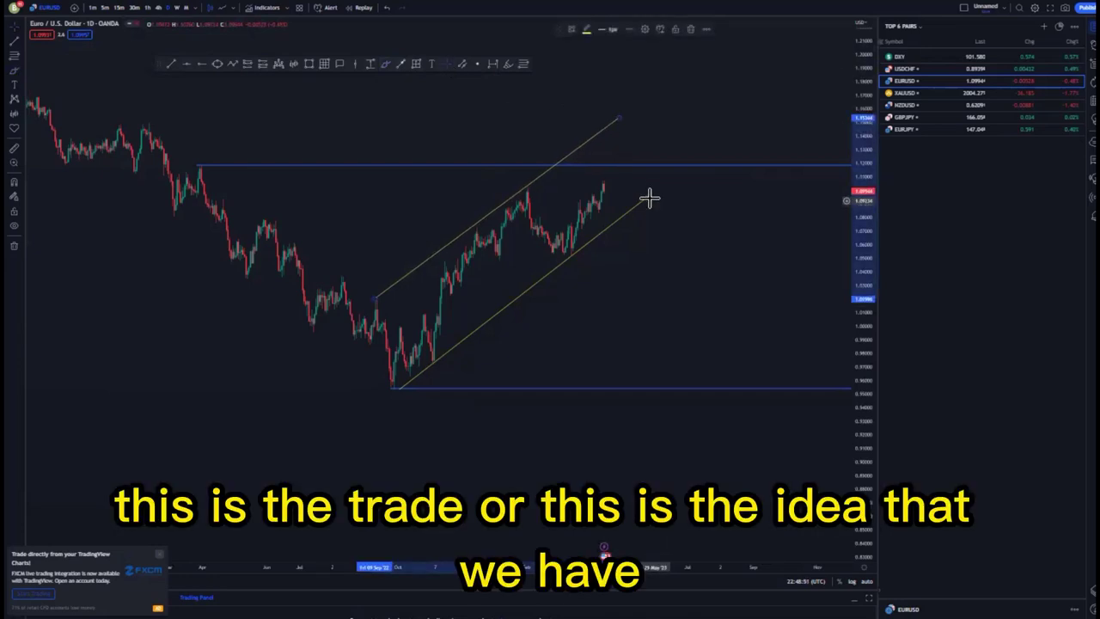
{"action": "mouse_move", "coordinate": [652, 195]}
{"action": "left_mouse_down"}
{"action": "mouse_move", "coordinate": [659, 184]}
{"action": "mouse_move", "coordinate": [662, 193]}
{"action": "left_mouse_up"}
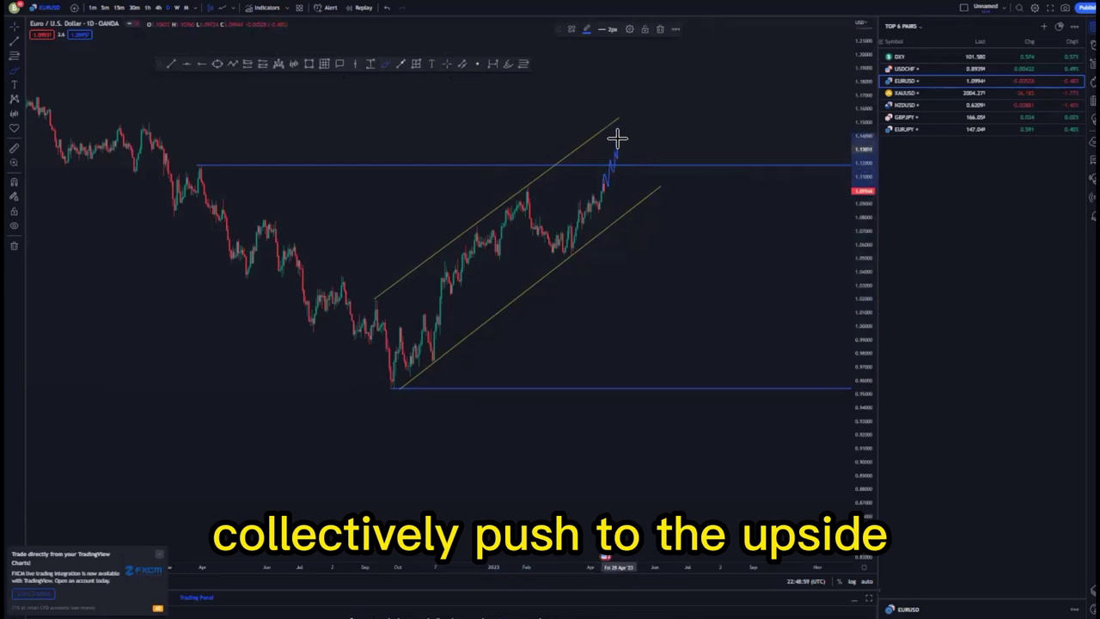
- Sketch the rising freehand path up to the channel top near 1.153 and extend the upper trend line slightly beyond it
{"action": "left_click_drag", "start_coordinate": [620, 132], "coordinate": [622, 118]}
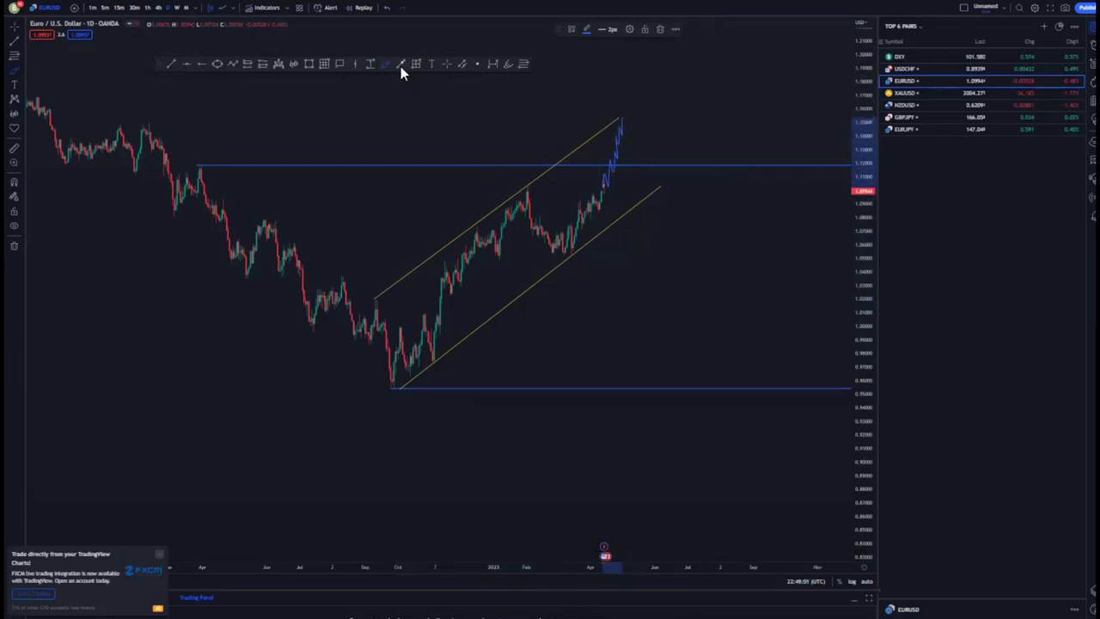
{"action": "left_click", "coordinate": [449, 64]}
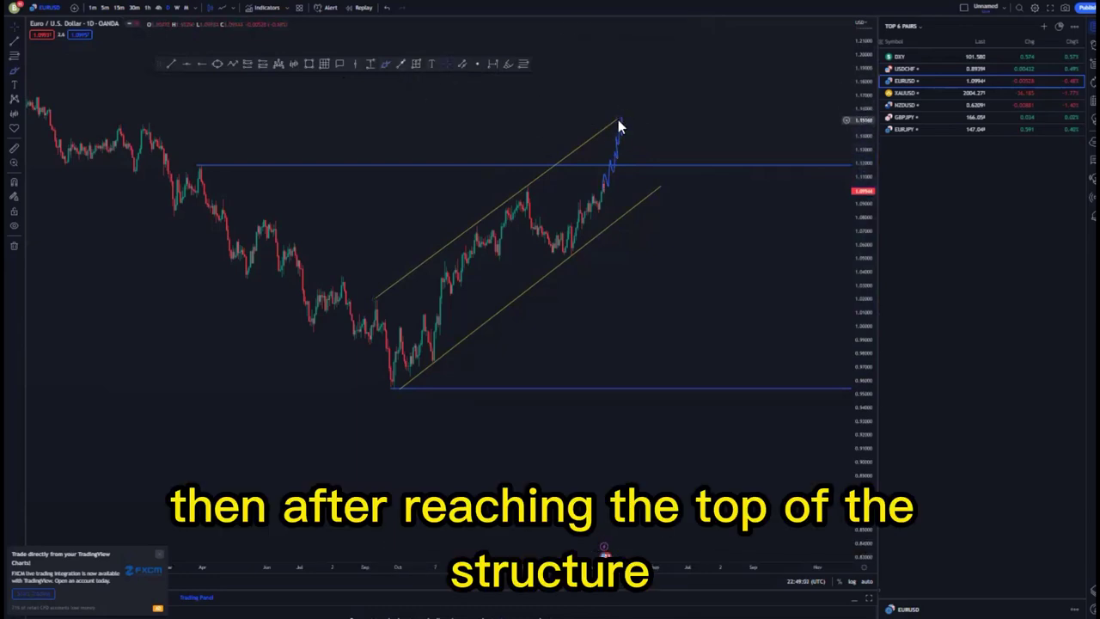
{"action": "left_click_drag", "start_coordinate": [618, 119], "coordinate": [626, 114]}
- Circle the three touches on the upper channel line and draw an arrow from the third down to the ray near 0.954
{"action": "left_click", "coordinate": [384, 64]}
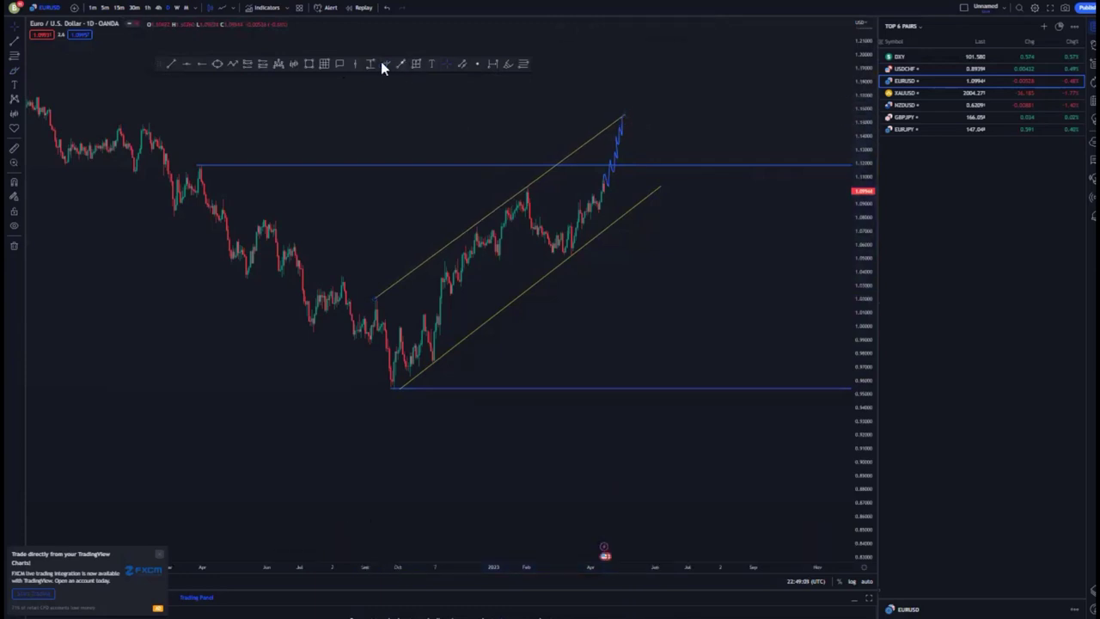
{"action": "left_click", "coordinate": [376, 298]}
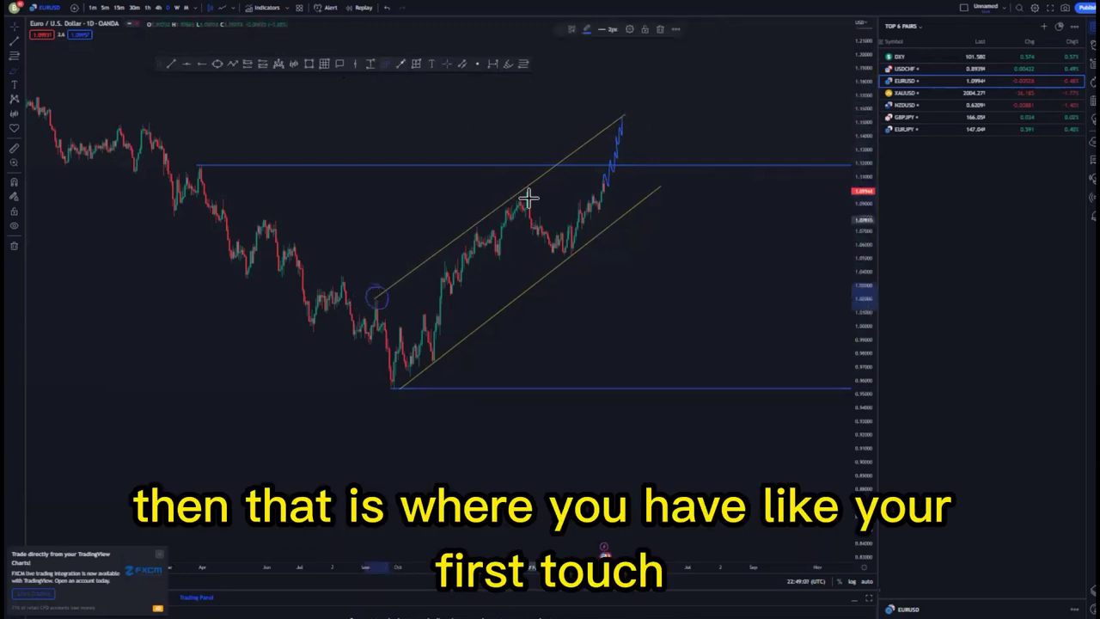
{"action": "left_click_drag", "start_coordinate": [525, 176], "coordinate": [527, 177]}
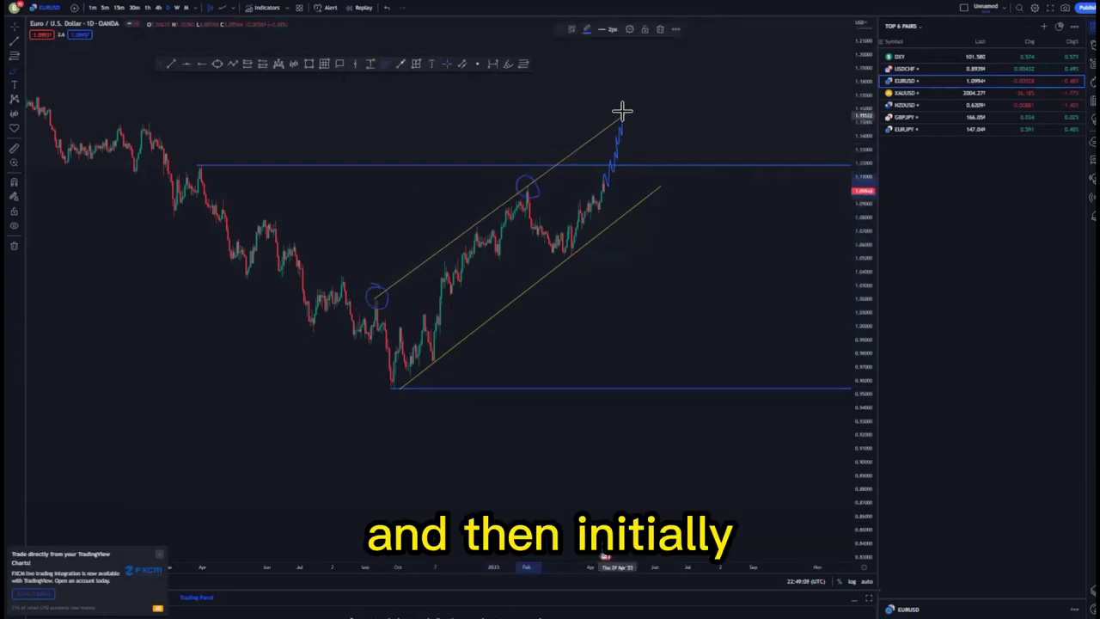
{"action": "mouse_move", "coordinate": [621, 111]}
{"action": "left_mouse_down"}
{"action": "mouse_move", "coordinate": [609, 125]}
{"action": "mouse_move", "coordinate": [617, 111]}
{"action": "left_mouse_up"}
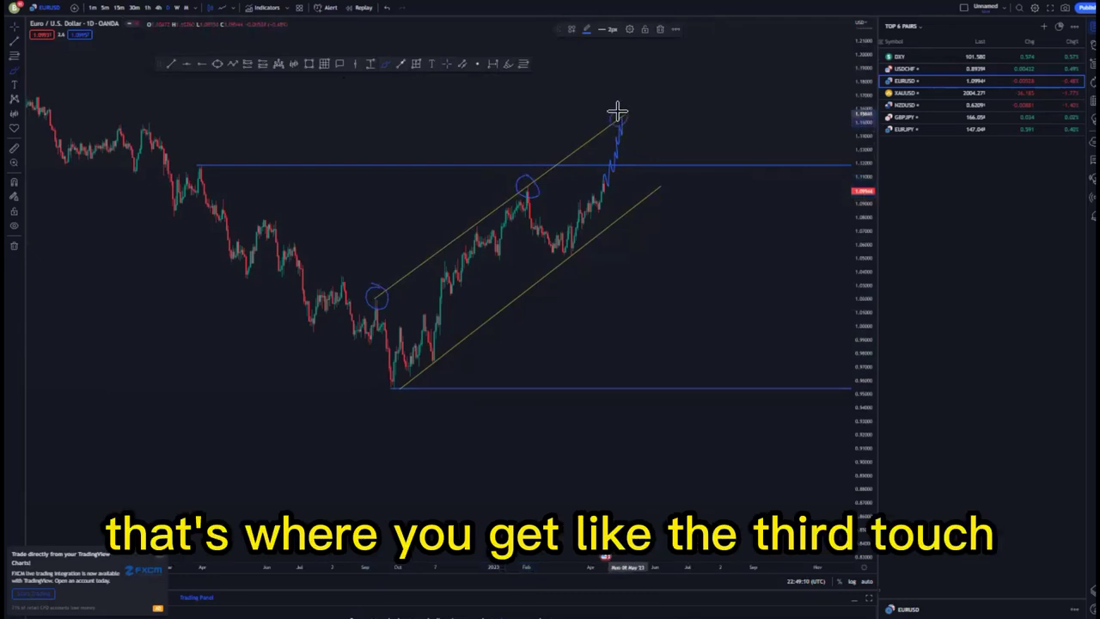
{"action": "left_click", "coordinate": [402, 62]}
{"action": "mouse_move", "coordinate": [629, 117]}
{"action": "left_mouse_down"}
{"action": "mouse_move", "coordinate": [645, 386]}
{"action": "mouse_move", "coordinate": [664, 389]}
{"action": "left_mouse_up"}
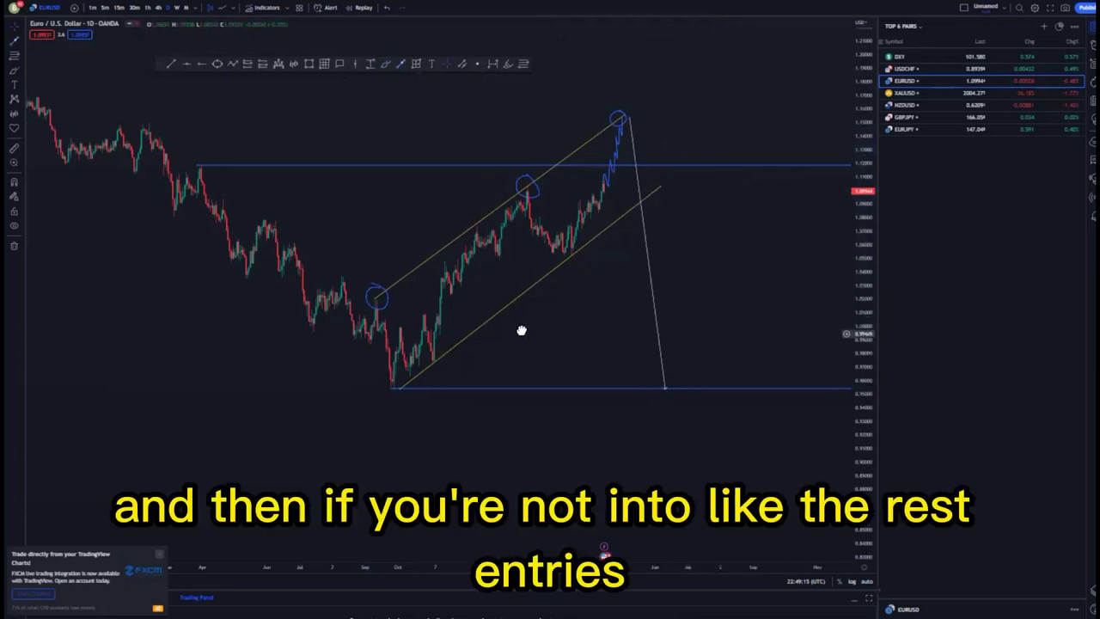
- Delete the freehand path, the downward arrow and the three touch circles, leaving the channel lines and horizontal rays
{"action": "scroll", "coordinate": [521, 326], "scroll_direction": "down", "scroll_amount": 3}
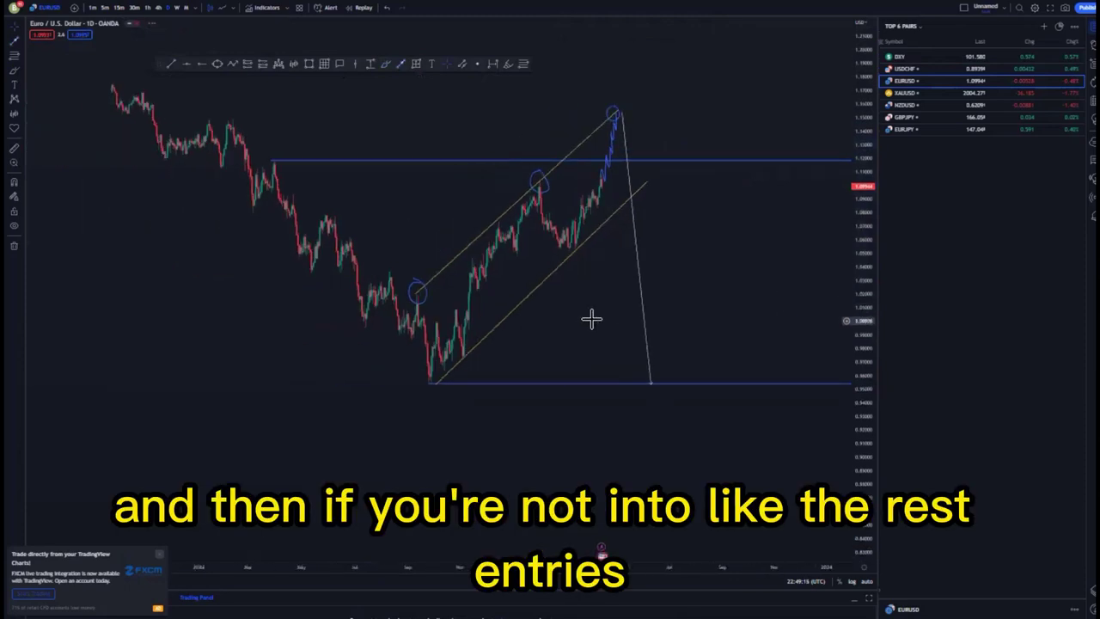
{"action": "left_click", "coordinate": [629, 164]}
{"action": "left_click", "coordinate": [658, 32]}
{"action": "left_click", "coordinate": [648, 140]}
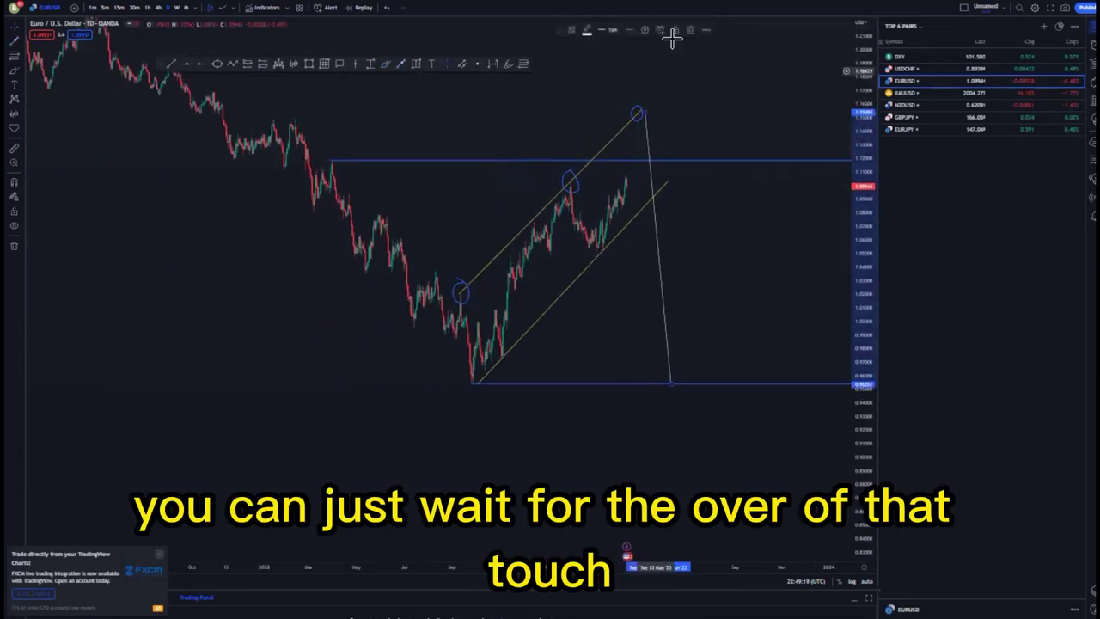
{"action": "key", "text": "Delete"}
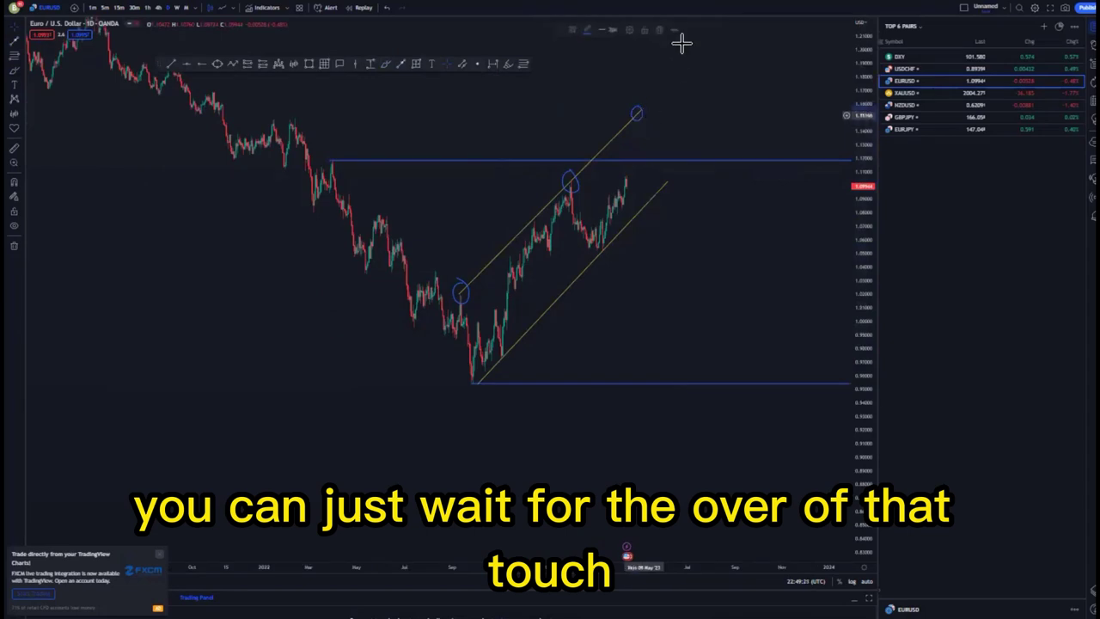
{"action": "left_click", "coordinate": [660, 31]}
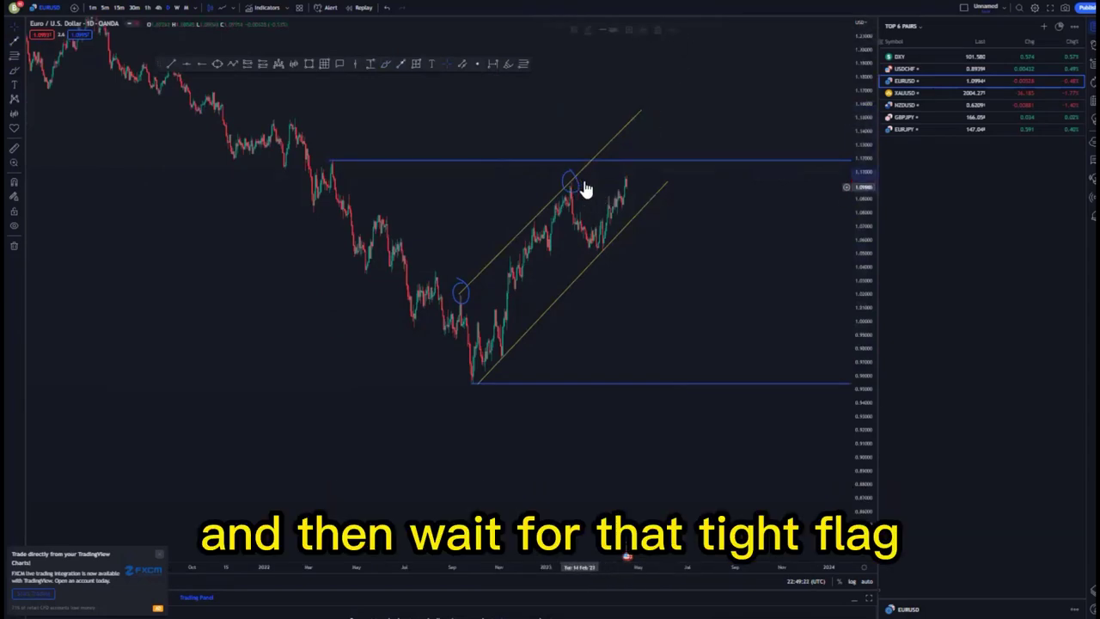
{"action": "left_click", "coordinate": [659, 31]}
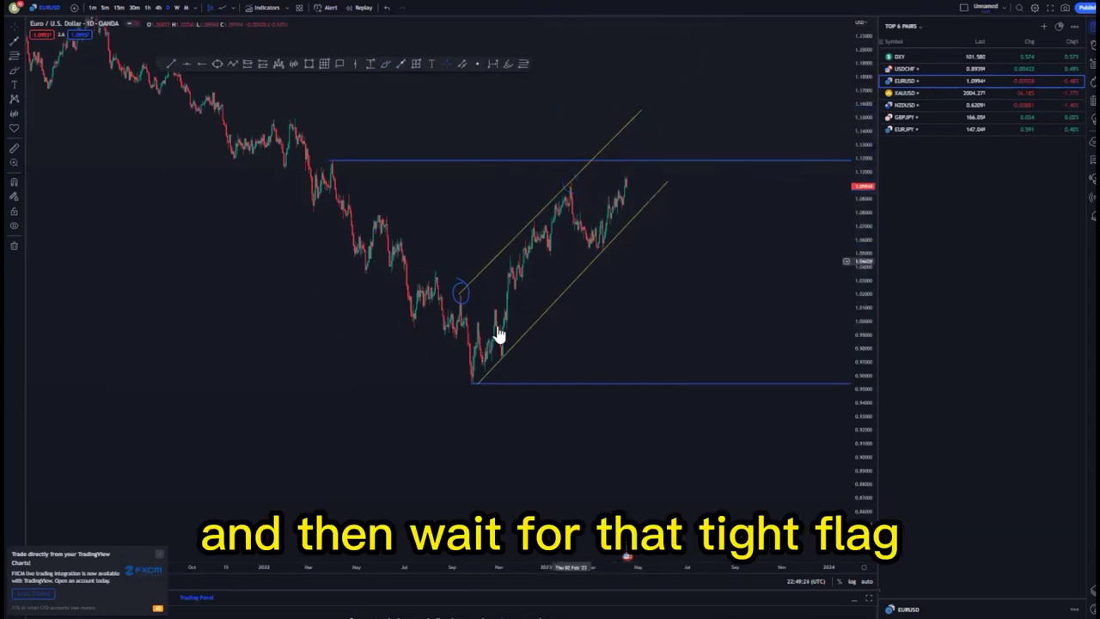
{"action": "left_click", "coordinate": [465, 293]}
{"action": "left_click", "coordinate": [700, 112]}
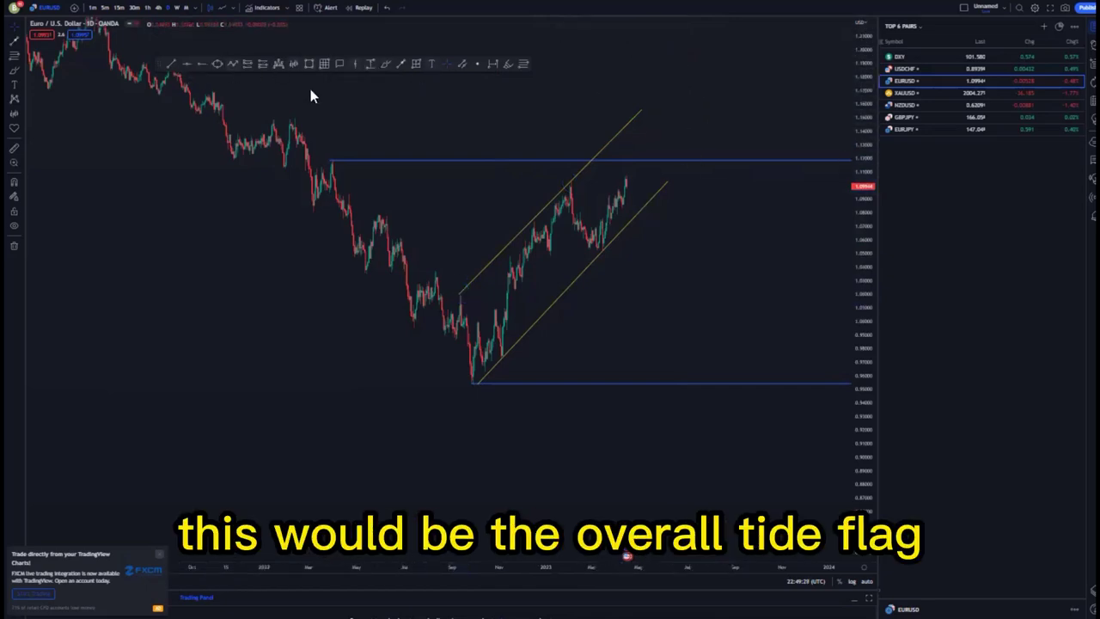
- Draw a zigzag path from the channel top near 1.15 into a small flag around 1.13, and delete it
{"action": "left_click", "coordinate": [232, 63]}
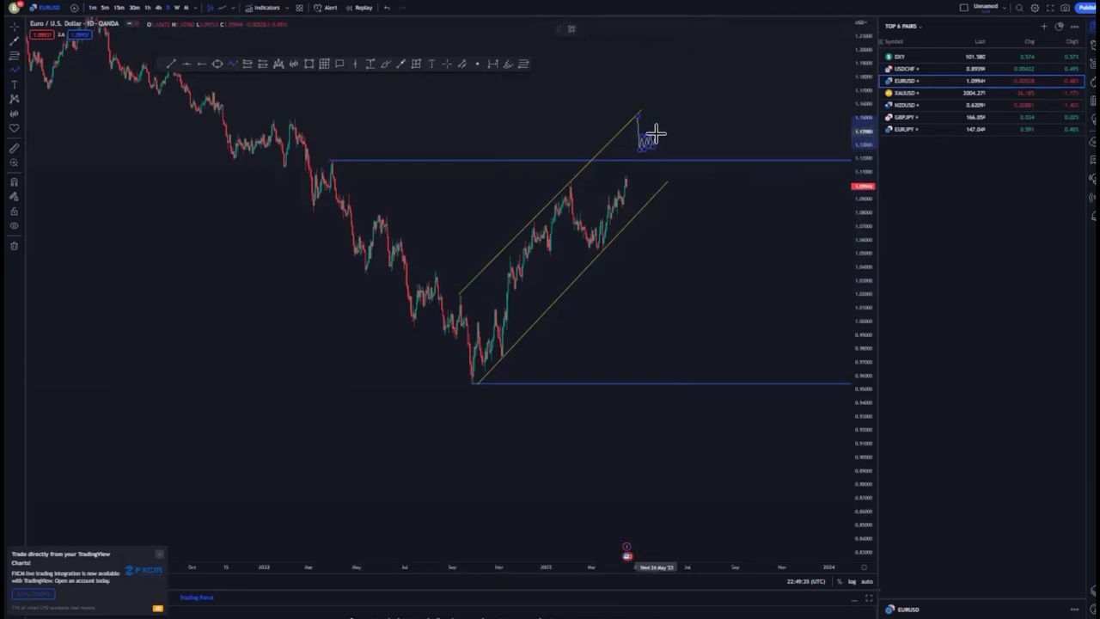
{"action": "left_click", "coordinate": [658, 131]}
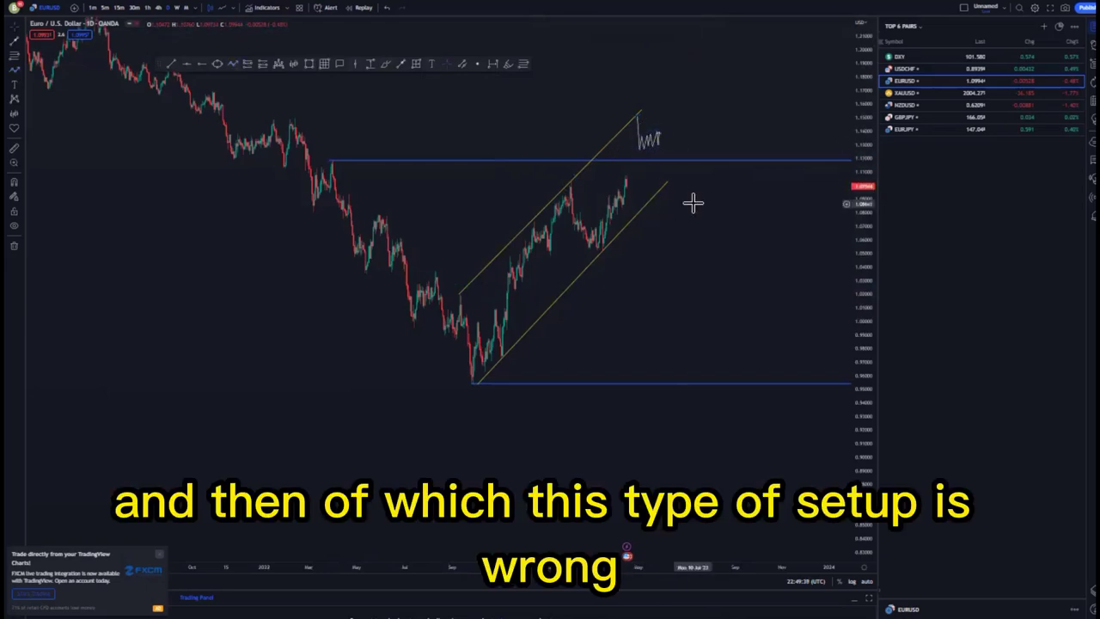
{"action": "left_click_drag", "start_coordinate": [693, 203], "coordinate": [680, 202]}
{"action": "left_click", "coordinate": [642, 142]}
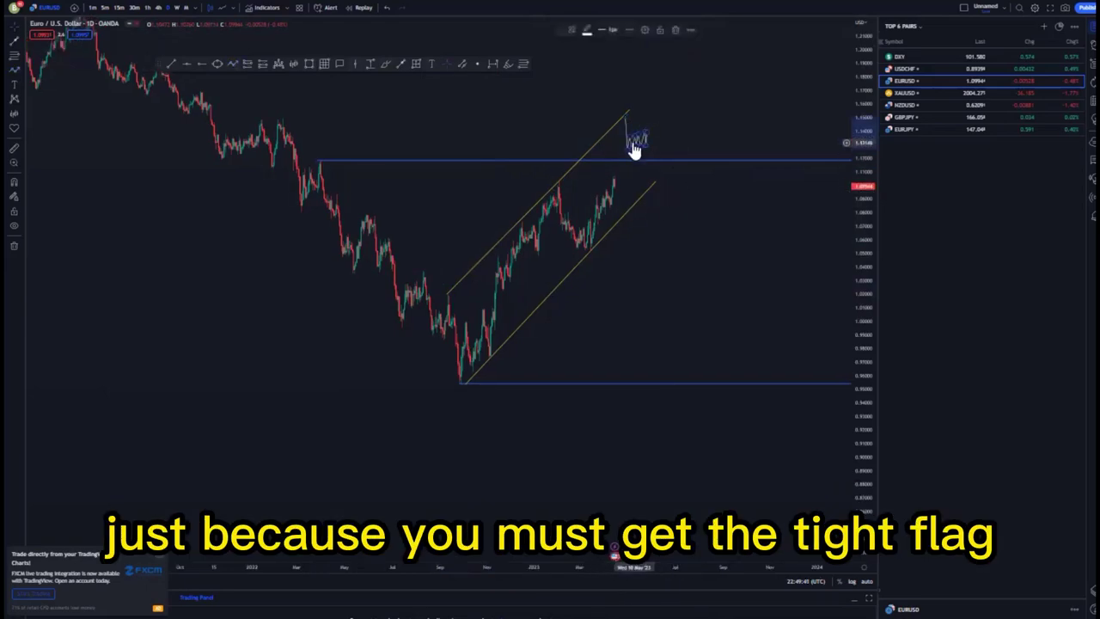
{"action": "left_click", "coordinate": [675, 31]}
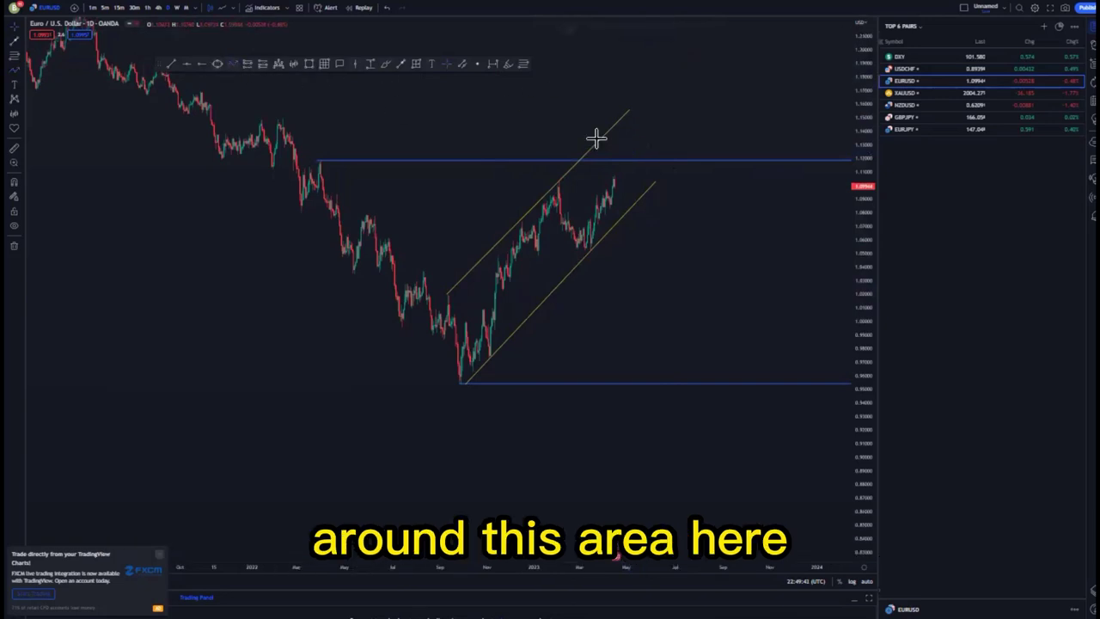
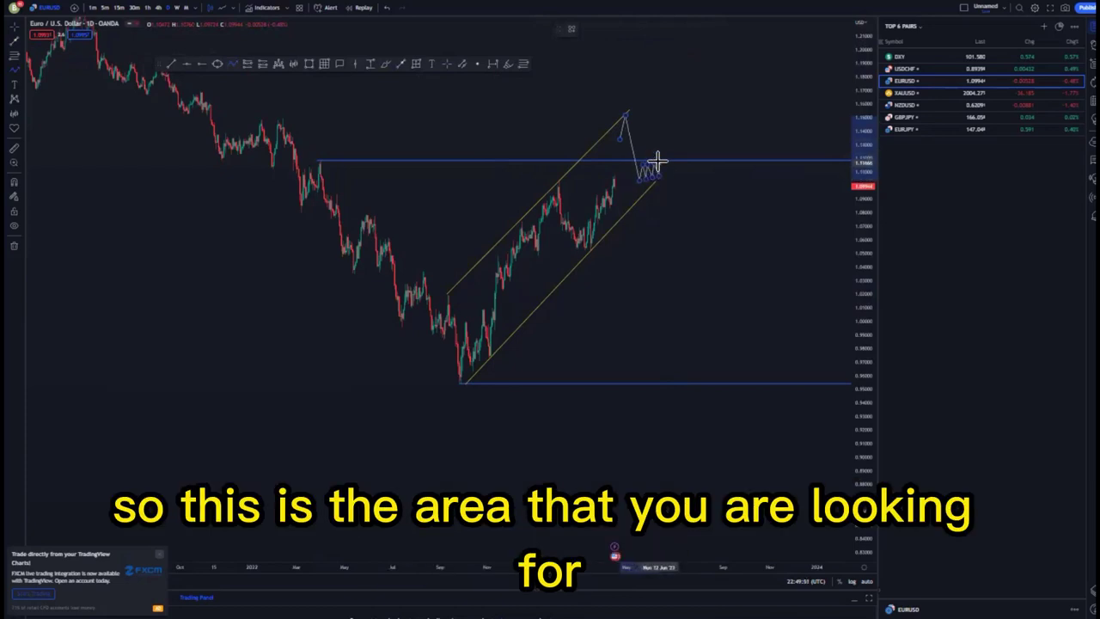
- Circle the projected peak at the channel's upper trendline with the brush and delete that circle
{"action": "left_click_drag", "start_coordinate": [695, 213], "coordinate": [666, 213]}
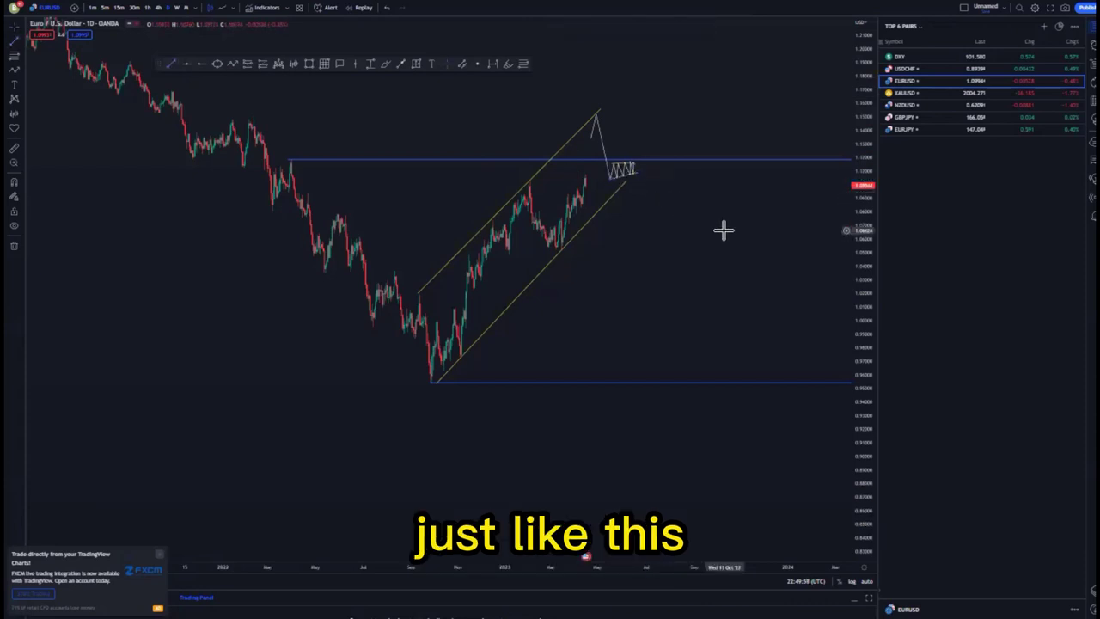
{"action": "scroll", "coordinate": [704, 232], "scroll_direction": "down", "scroll_amount": 3}
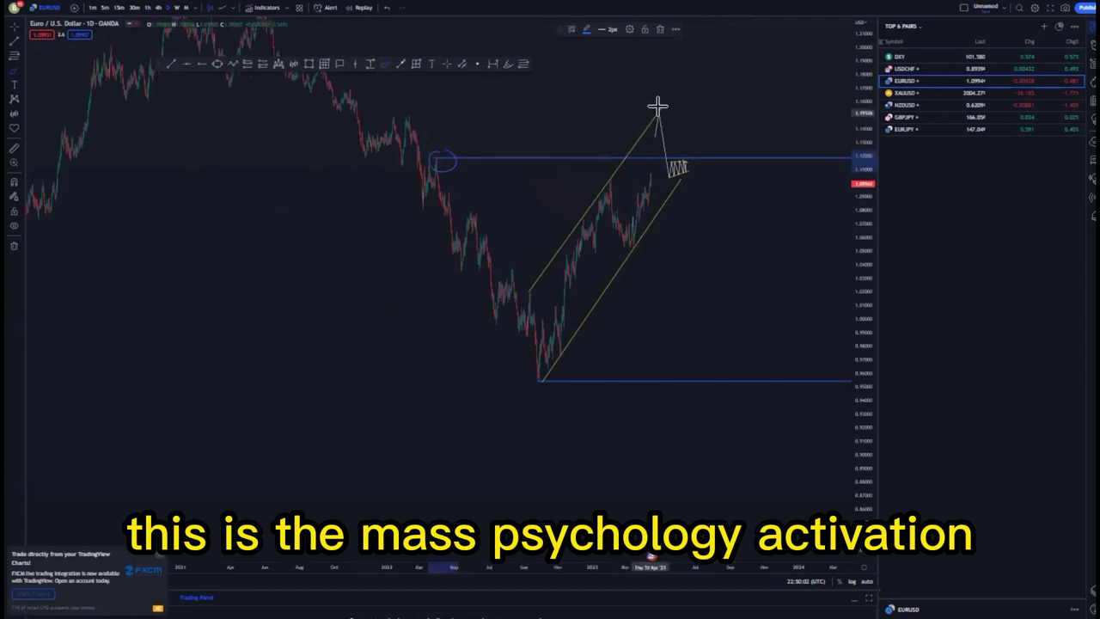
{"action": "mouse_move", "coordinate": [634, 114]}
{"action": "left_mouse_down"}
{"action": "mouse_move", "coordinate": [631, 129]}
{"action": "mouse_move", "coordinate": [652, 110]}
{"action": "left_mouse_up"}
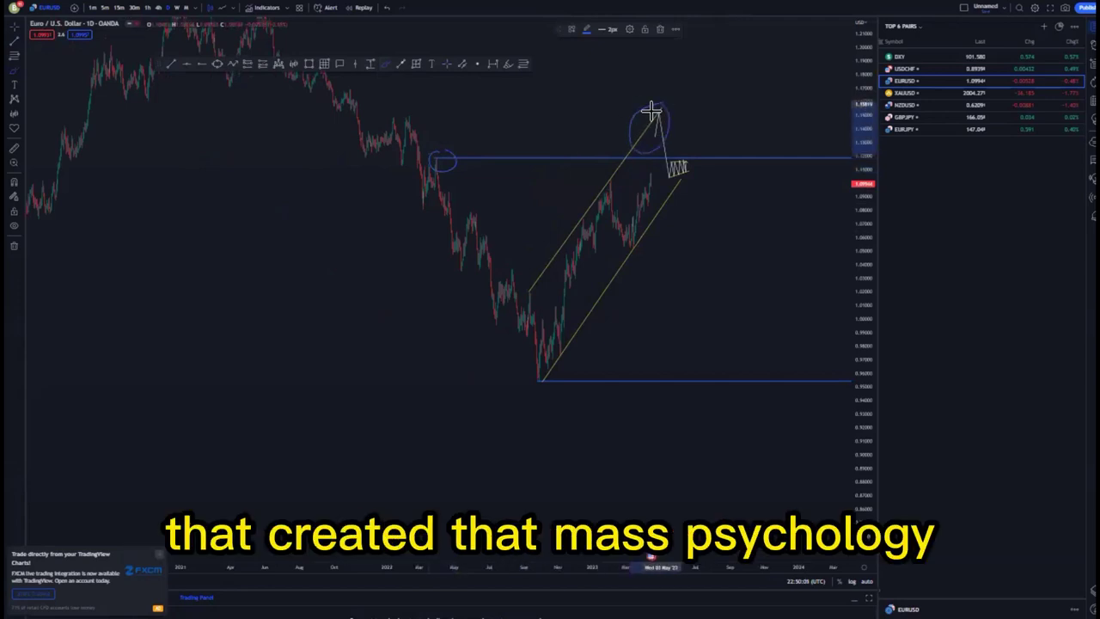
{"action": "left_click", "coordinate": [660, 30]}
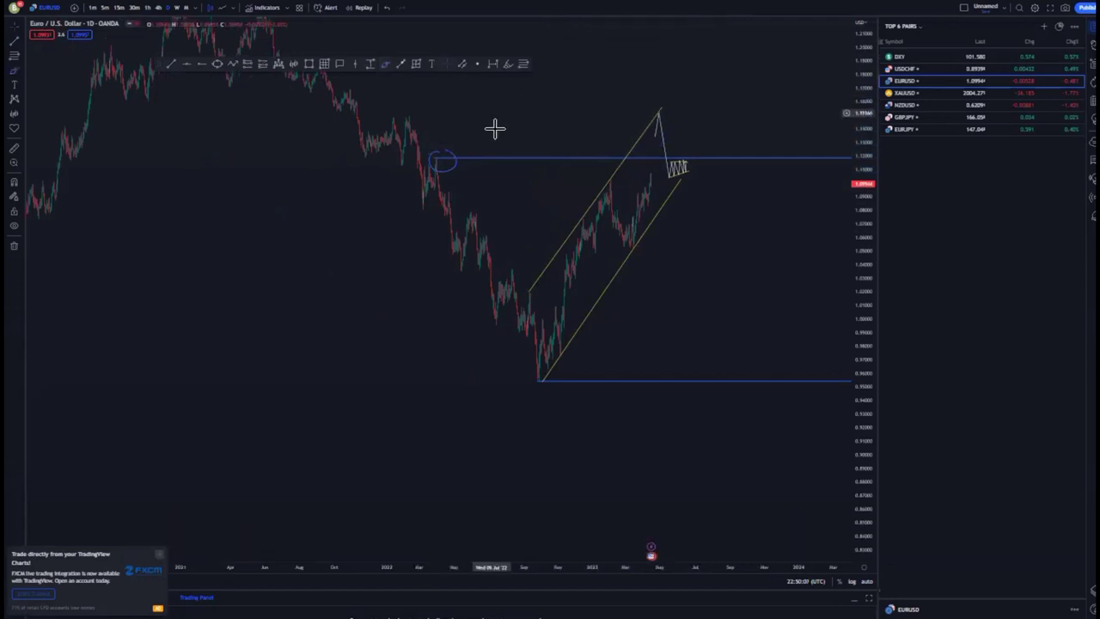
- Delete the brush circle at the start of the upper blue level and the projected zigzag price path with its consolidation lines
{"action": "left_click_drag", "start_coordinate": [453, 153], "coordinate": [452, 155]}
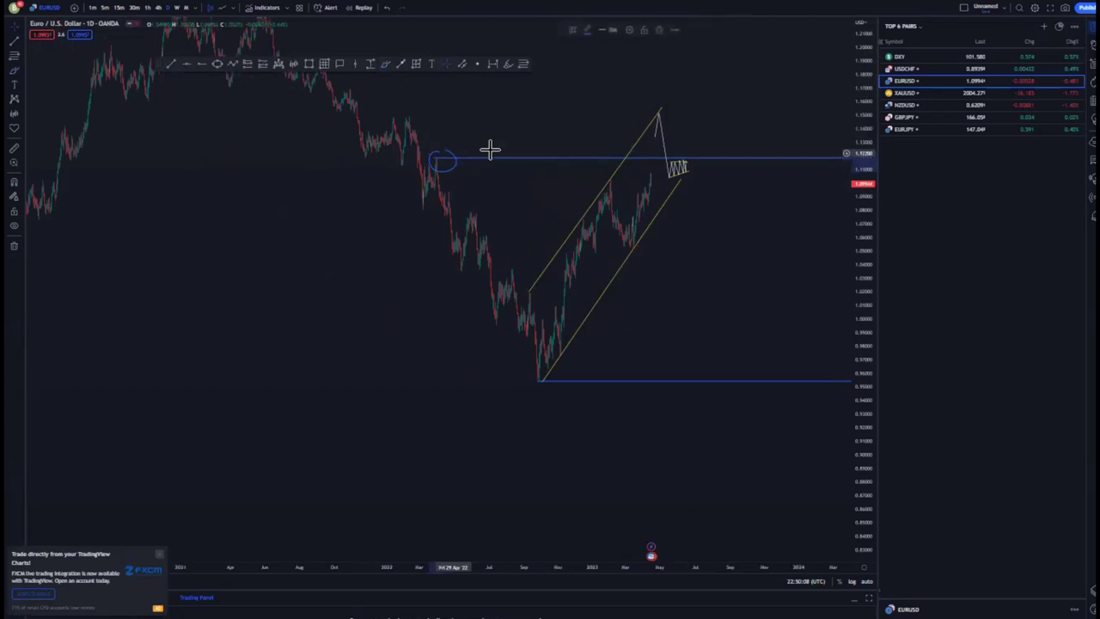
{"action": "left_click", "coordinate": [660, 30]}
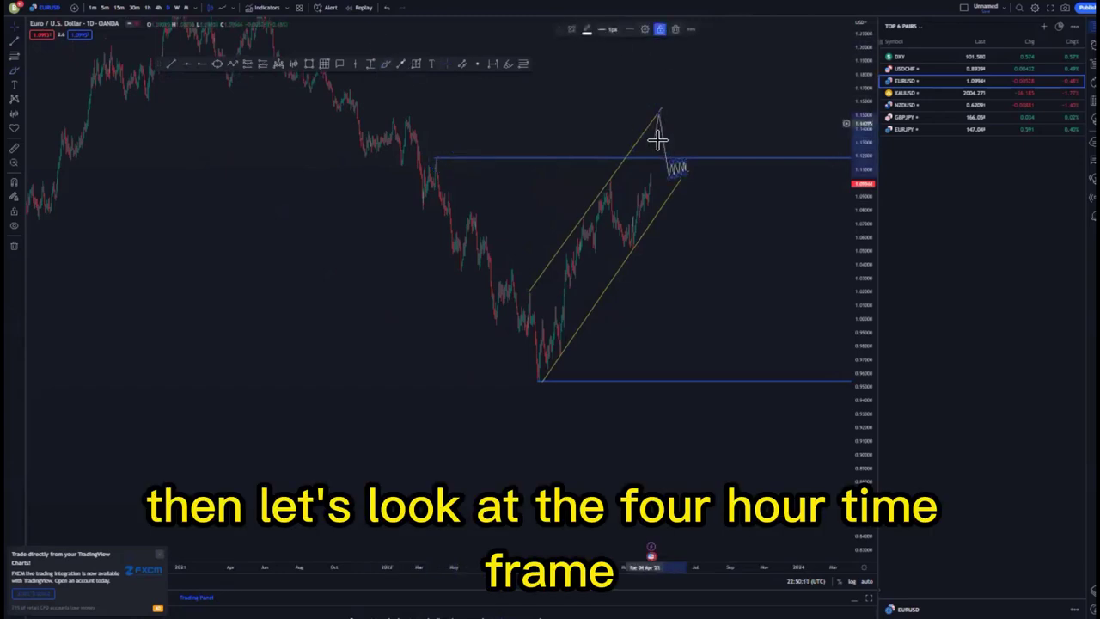
{"action": "left_click", "coordinate": [676, 29]}
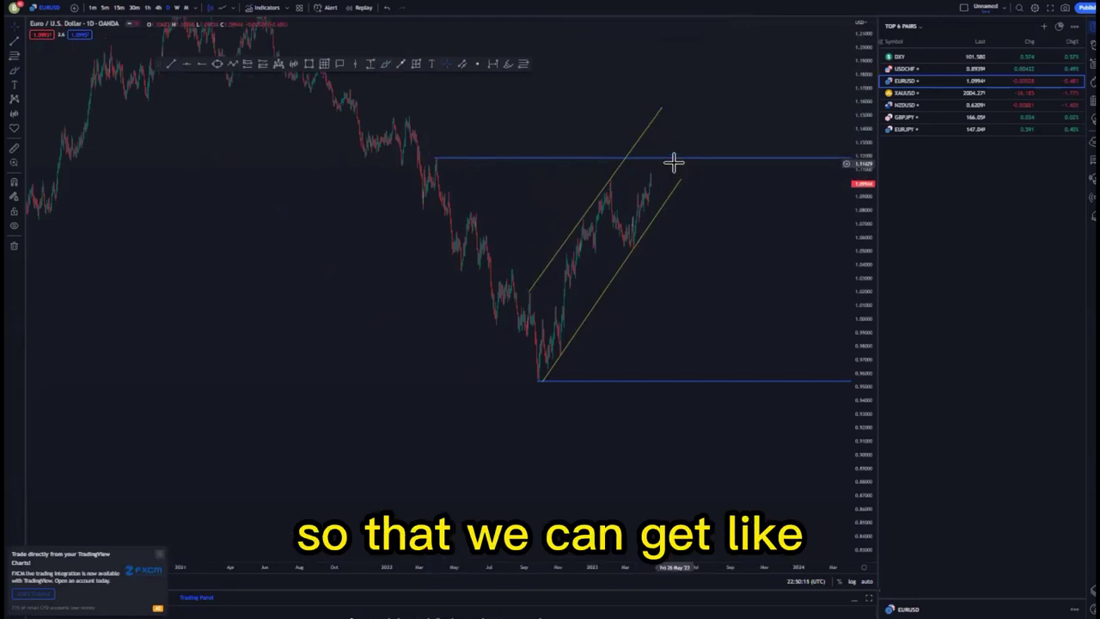
{"action": "left_click", "coordinate": [676, 163]}
{"action": "left_click", "coordinate": [690, 31]}
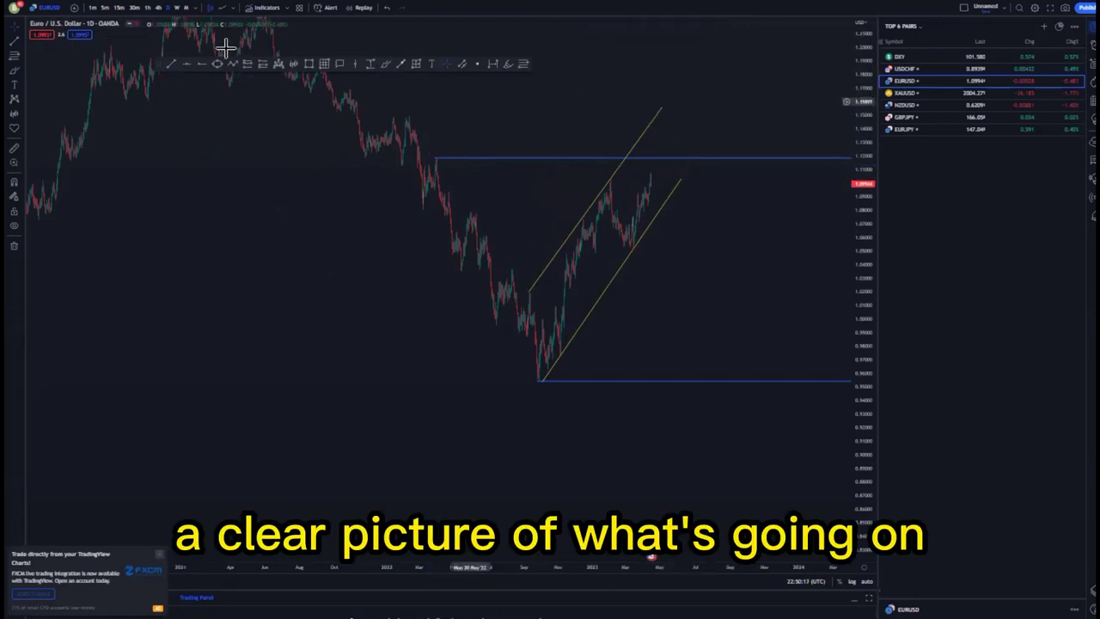
- Switch the EURUSD chart to the 4-hour timeframe and frame the whole ascending channel
{"action": "left_click", "coordinate": [158, 8]}
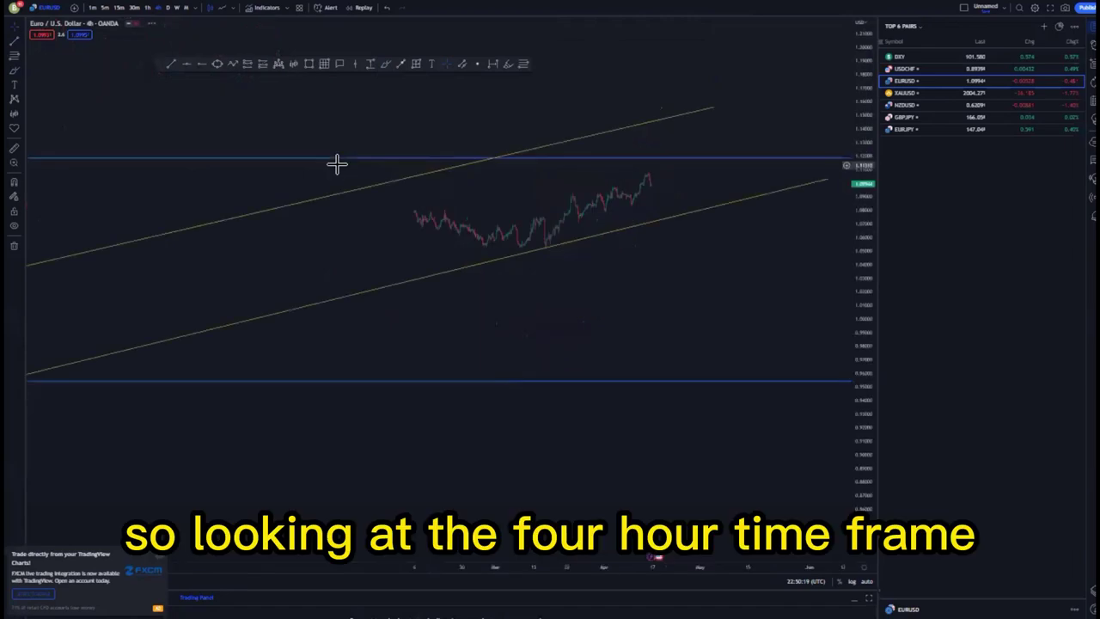
{"action": "scroll", "coordinate": [586, 243], "scroll_direction": "down", "scroll_amount": 5}
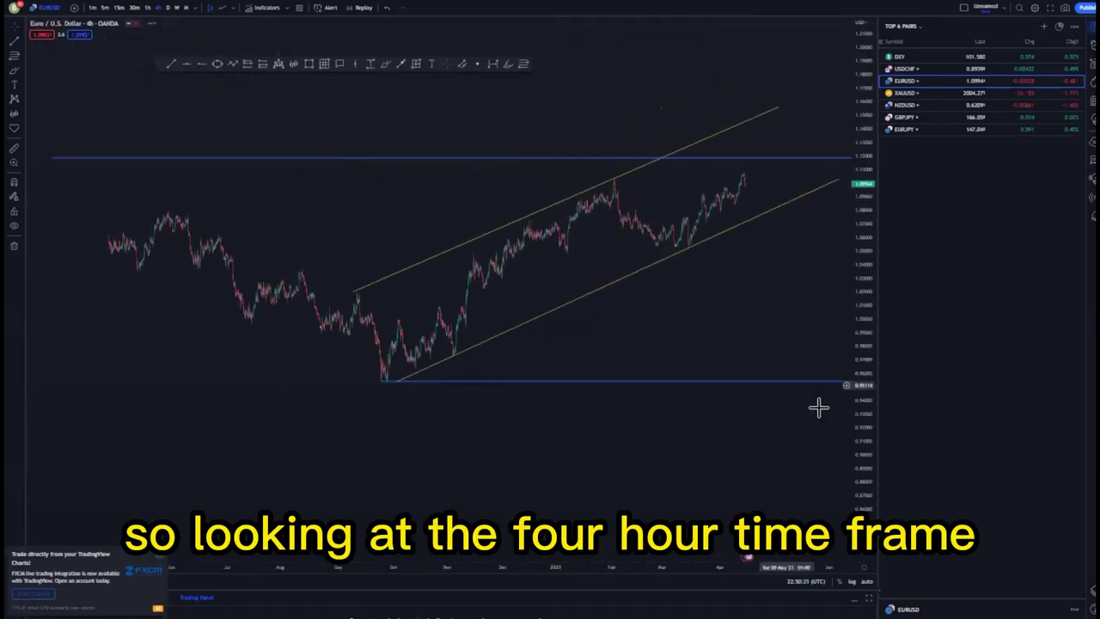
{"action": "left_click_drag", "start_coordinate": [859, 413], "coordinate": [859, 337]}
{"action": "left_click_drag", "start_coordinate": [699, 344], "coordinate": [637, 347]}
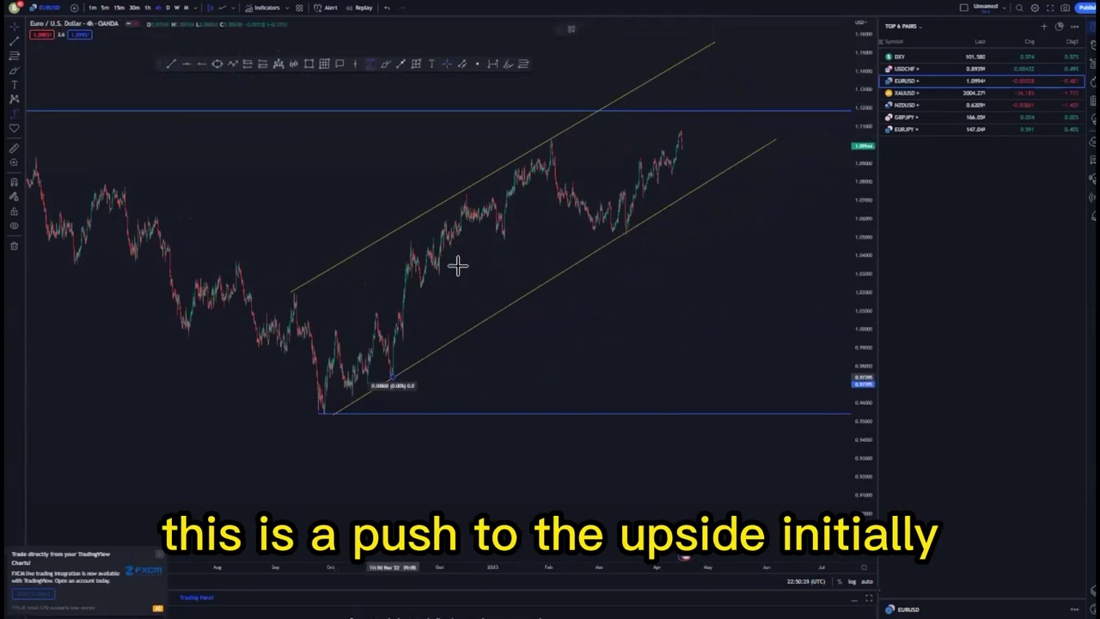
- Sketch the initial upward push, the declining middle section and the projected push to the channel's upper line with the brush
{"action": "key", "text": "Escape"}
{"action": "left_click", "coordinate": [385, 64]}
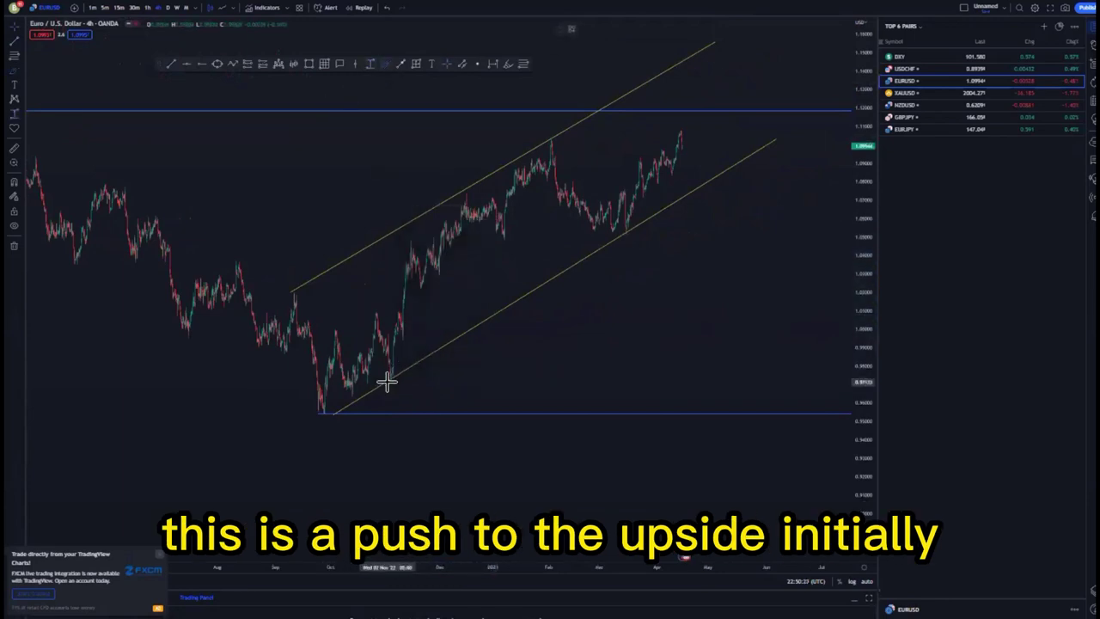
{"action": "left_click", "coordinate": [387, 381]}
{"action": "left_click", "coordinate": [550, 140]}
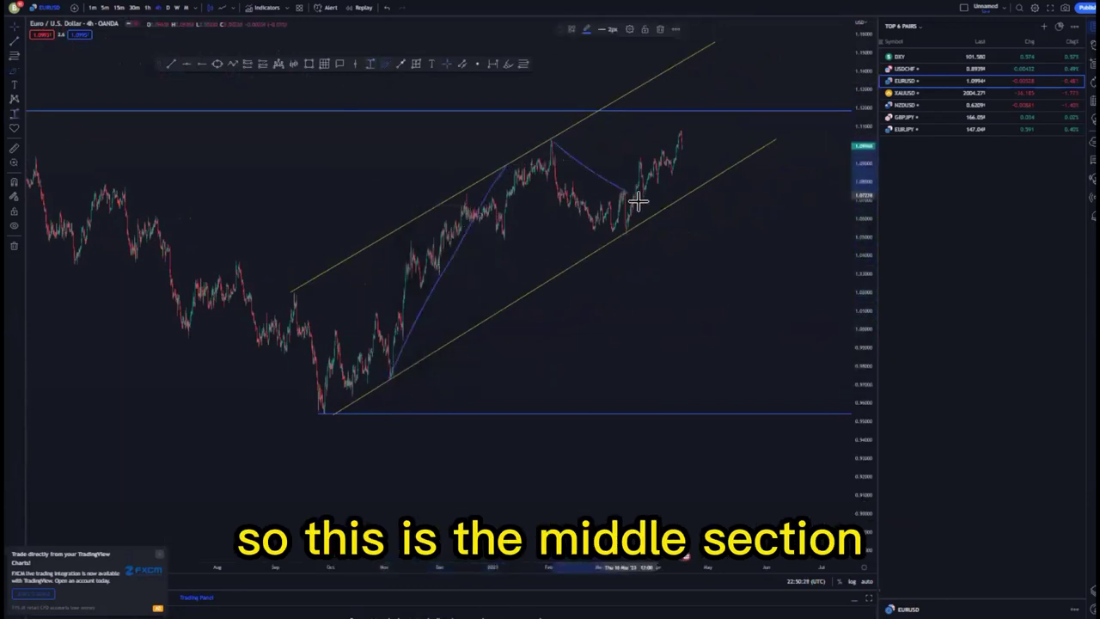
{"action": "left_click_drag", "start_coordinate": [531, 183], "coordinate": [606, 234]}
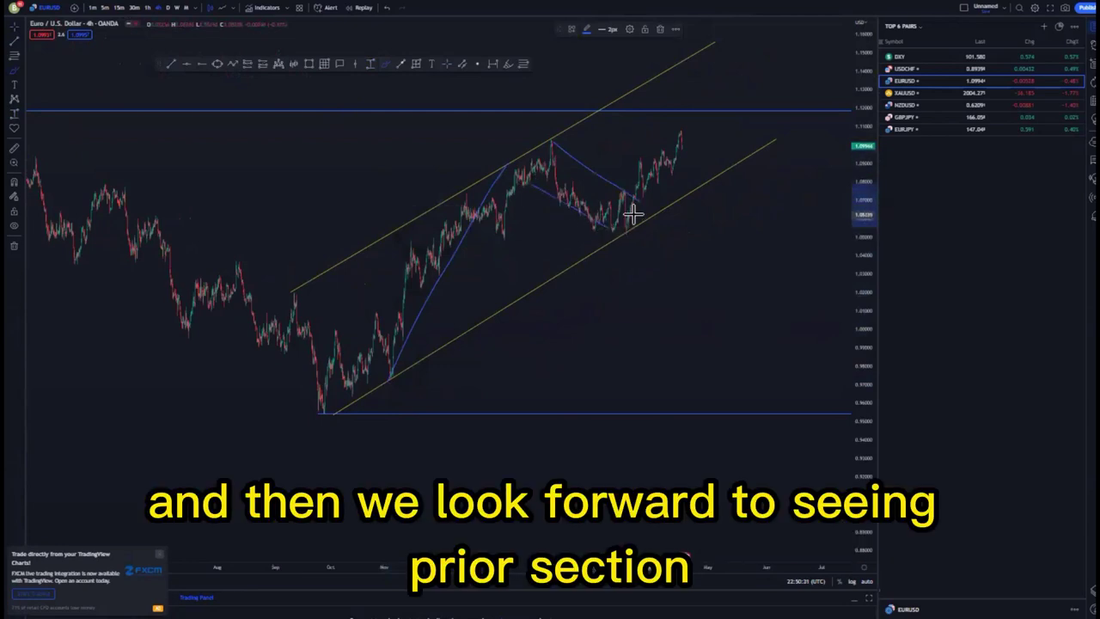
{"action": "left_click", "coordinate": [631, 220]}
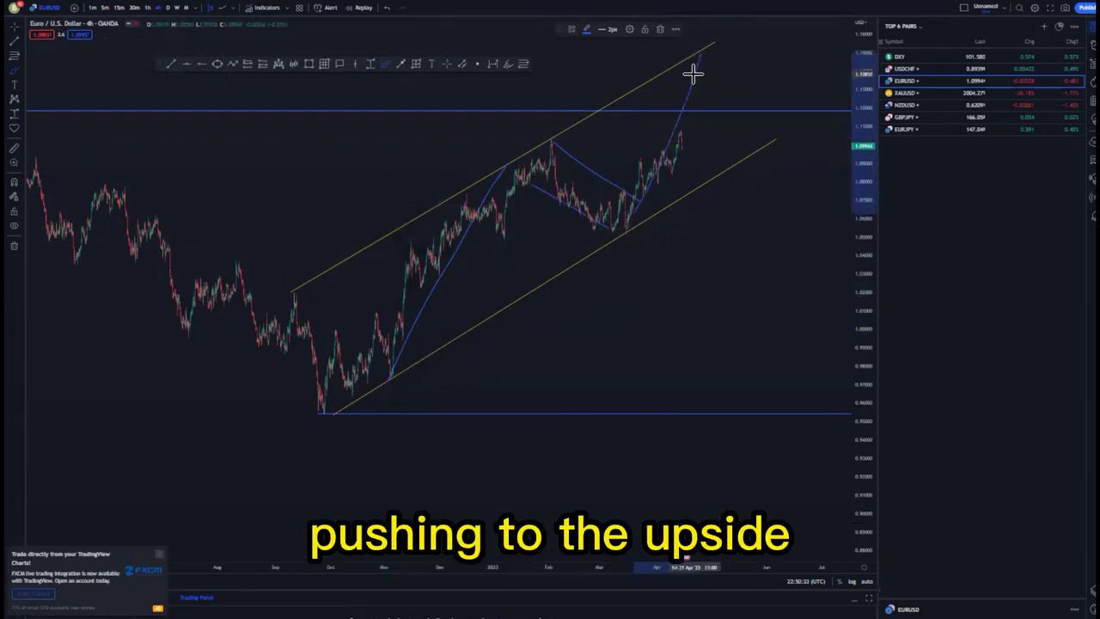
{"action": "left_click", "coordinate": [702, 47]}
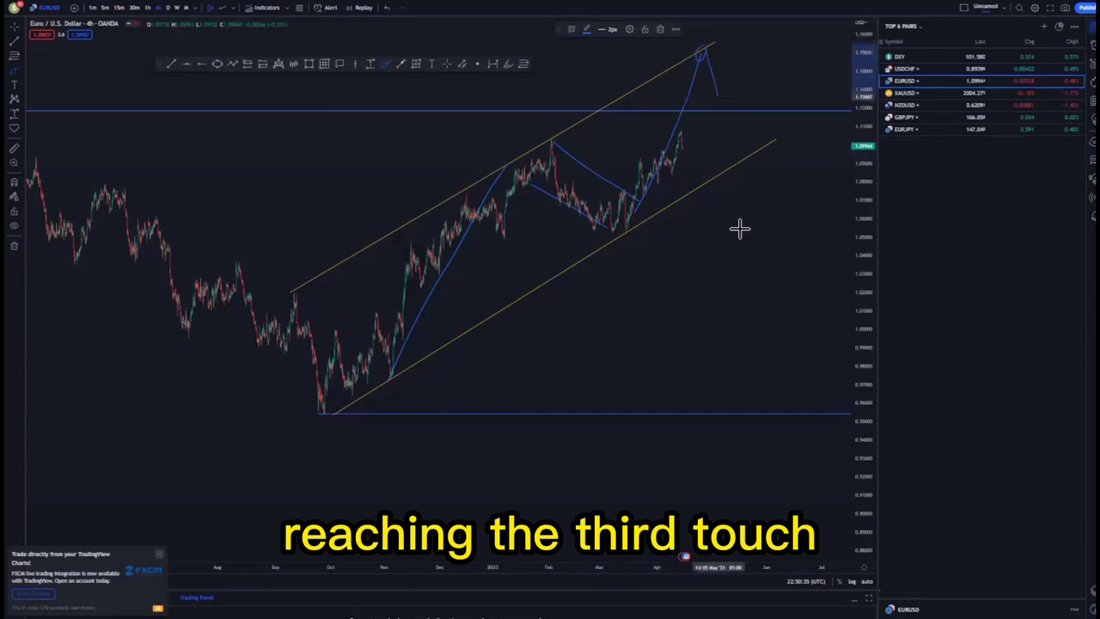
- Undo the brush strokes marking the pushes and the middle section
{"action": "double_click", "coordinate": [776, 422]}
{"action": "left_click", "coordinate": [388, 10]}
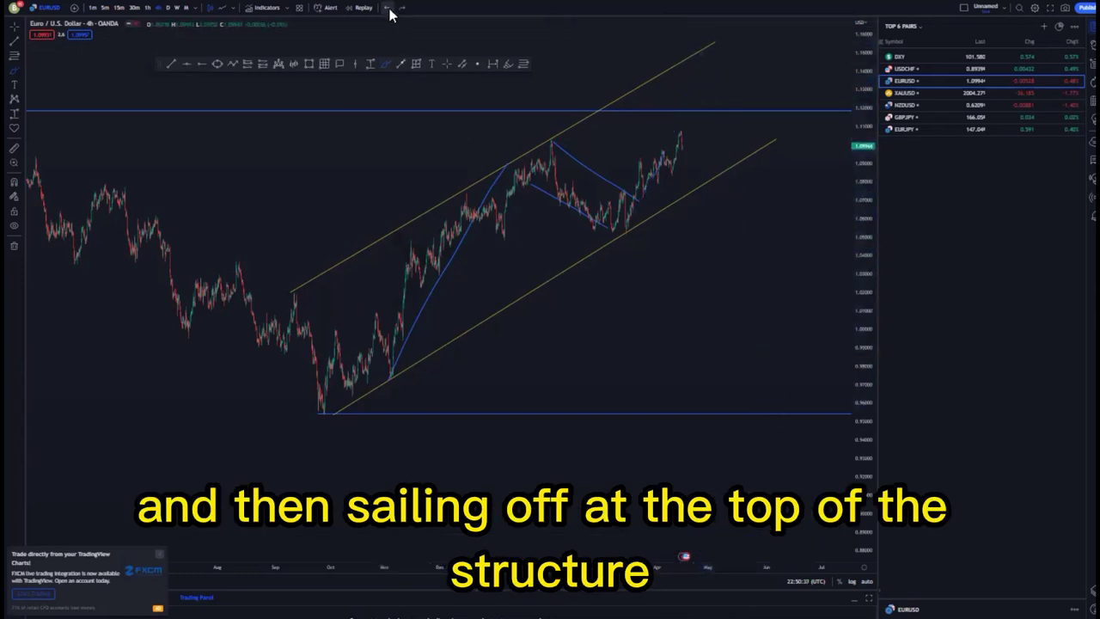
{"action": "left_click", "coordinate": [388, 11]}
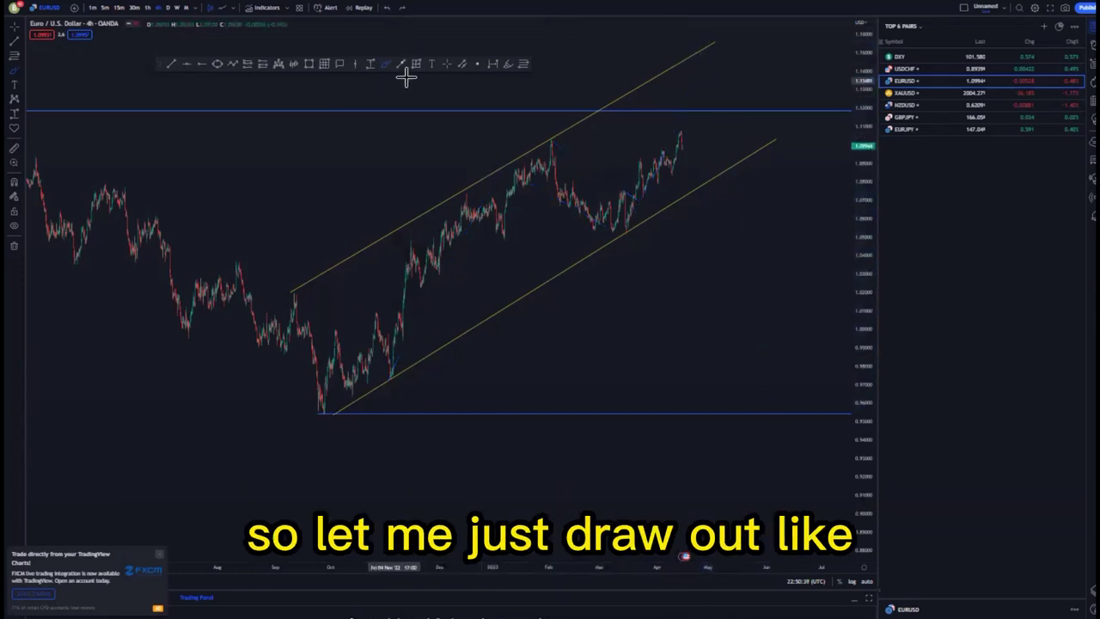
- Draw a trendline beneath the January rise, from the early-January low to the pullback low just before the February peak
{"action": "scroll", "coordinate": [676, 298], "scroll_direction": "up", "scroll_amount": 3}
{"action": "left_click_drag", "start_coordinate": [863, 366], "coordinate": [863, 258]}
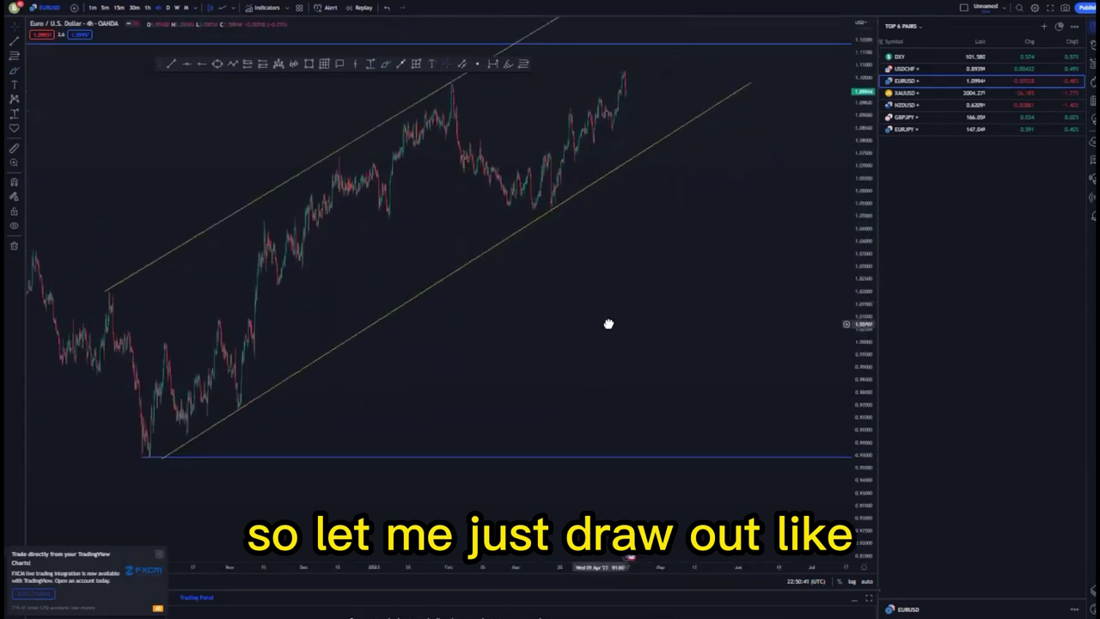
{"action": "left_click_drag", "start_coordinate": [609, 324], "coordinate": [778, 363]}
{"action": "scroll", "coordinate": [737, 361], "scroll_direction": "up", "scroll_amount": 3}
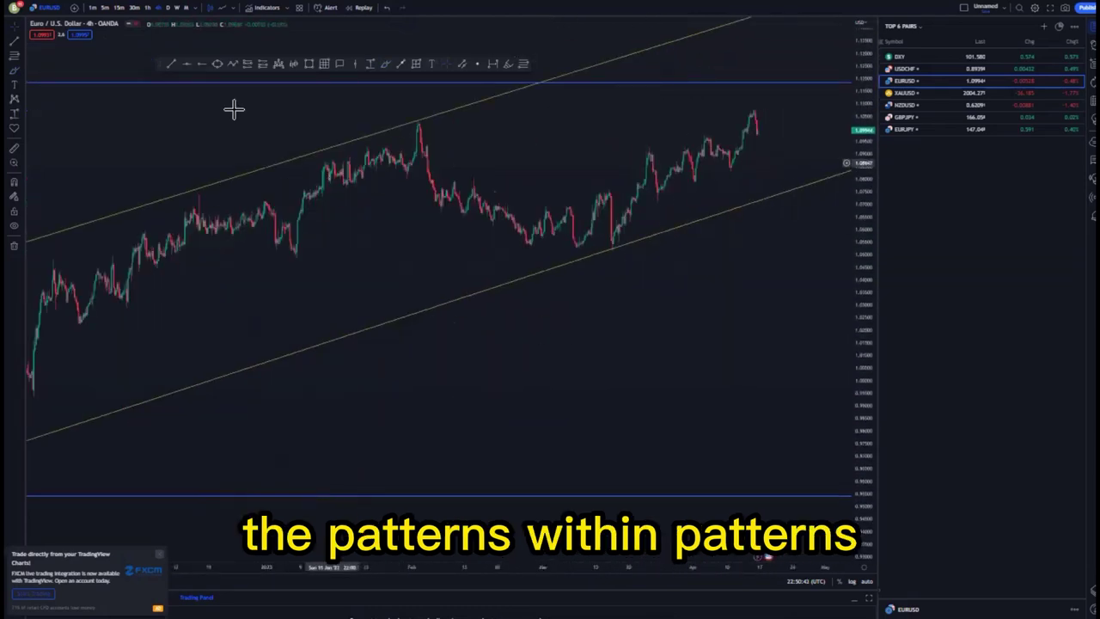
{"action": "left_click", "coordinate": [295, 255]}
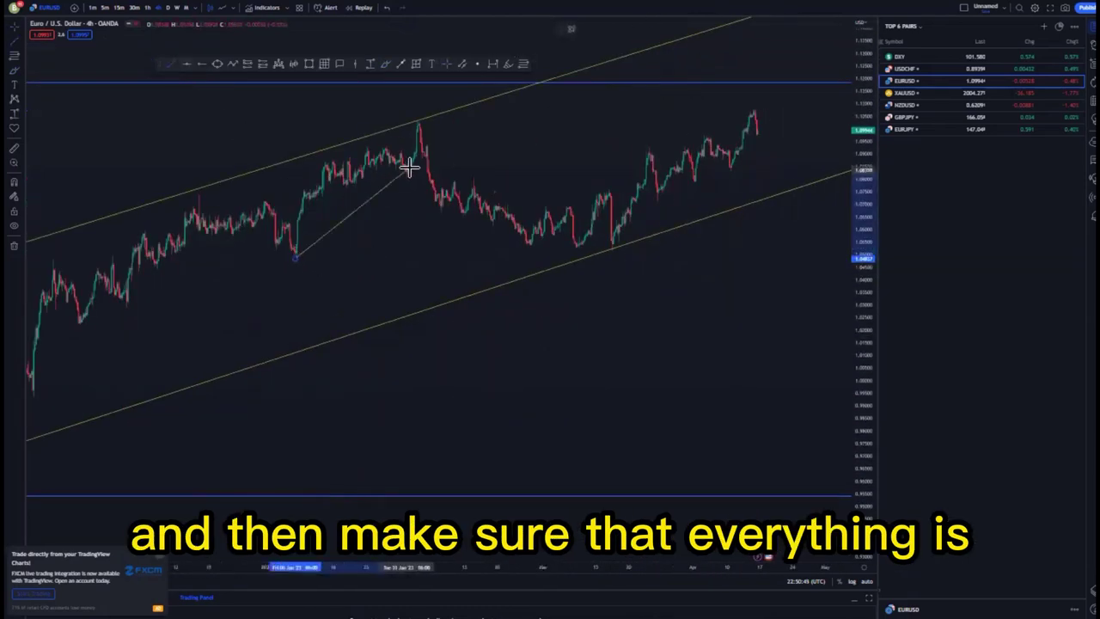
{"action": "left_click", "coordinate": [416, 169]}
{"action": "left_click", "coordinate": [425, 255]}
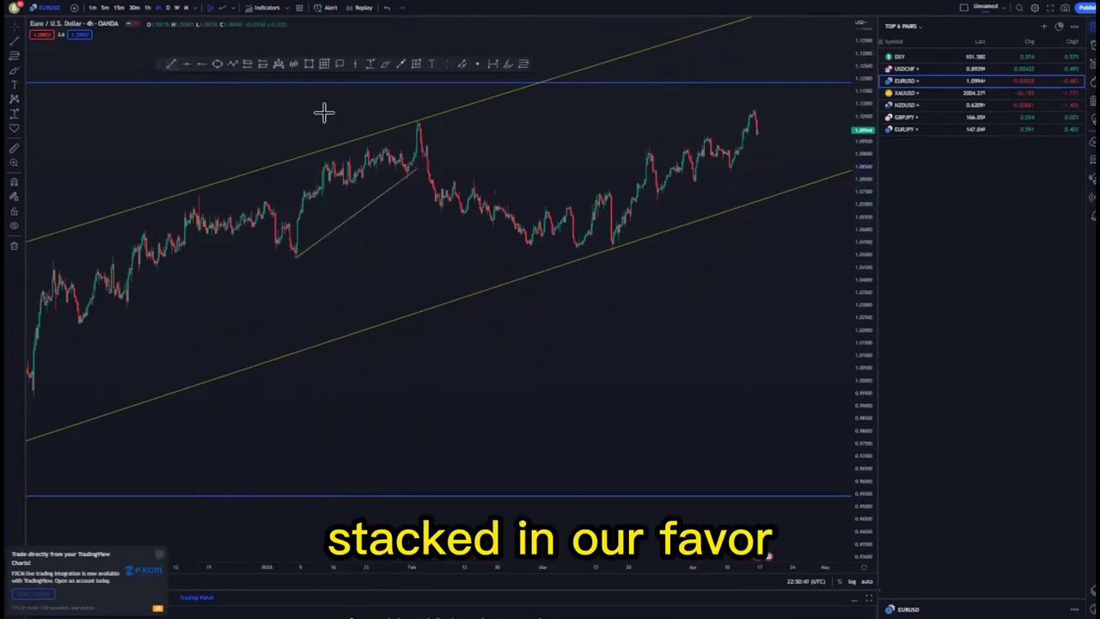
- Draw a descending trendline from the February peak to just past the mid-March high
{"action": "left_click", "coordinate": [418, 123]}
{"action": "left_click", "coordinate": [630, 194]}
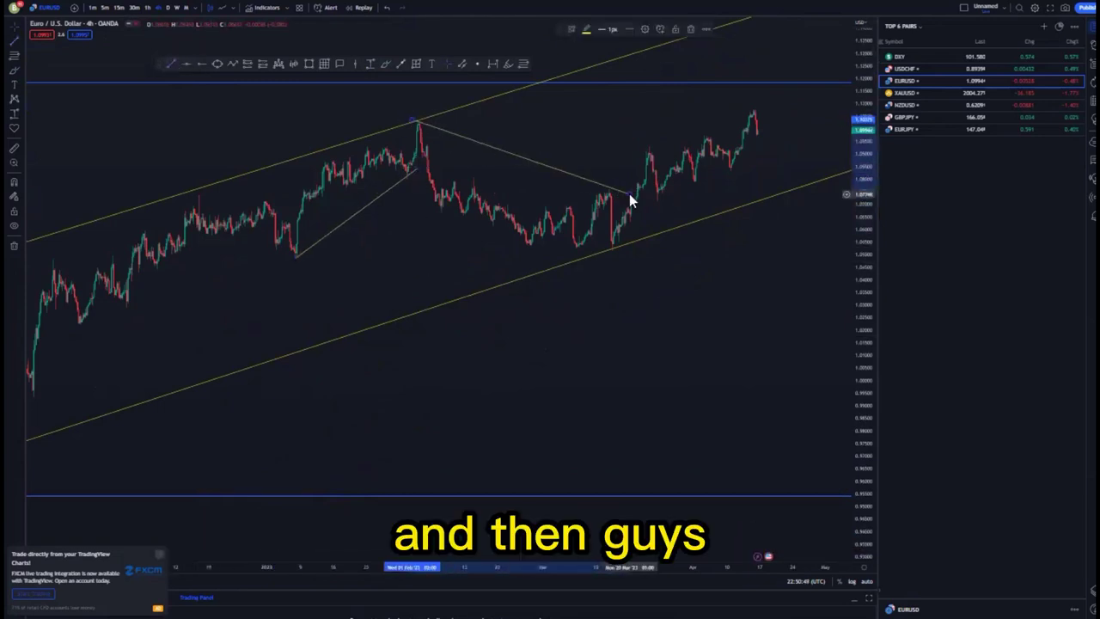
{"action": "left_click", "coordinate": [625, 194]}
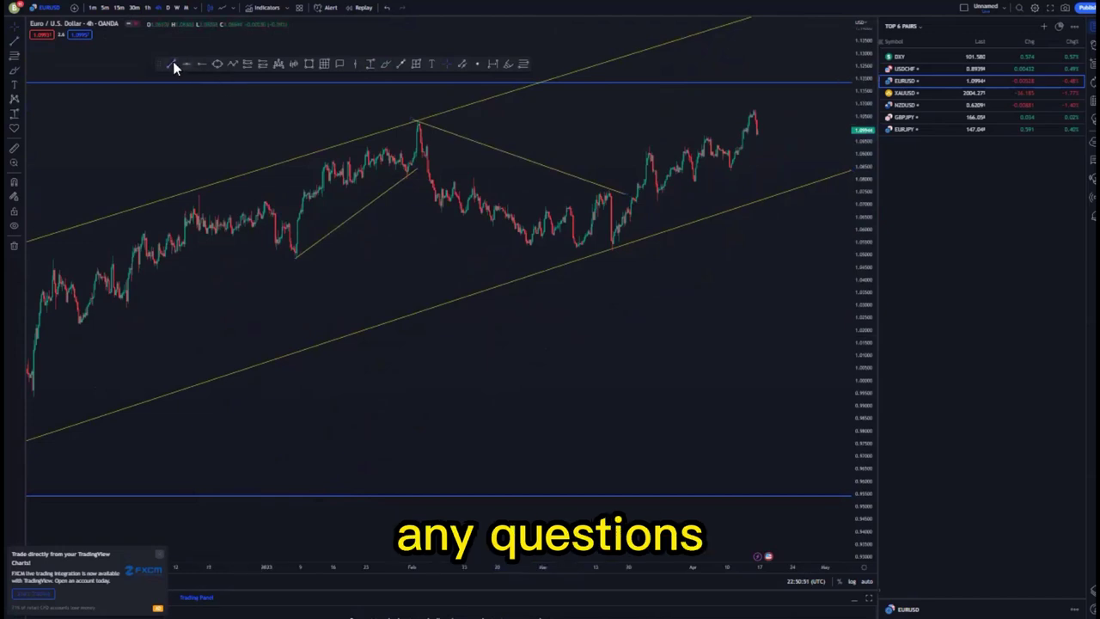
- Draw a descending trendline under the February and March lows and adjust the start points of both middle-section lines to the price swings
{"action": "left_click", "coordinate": [428, 208]}
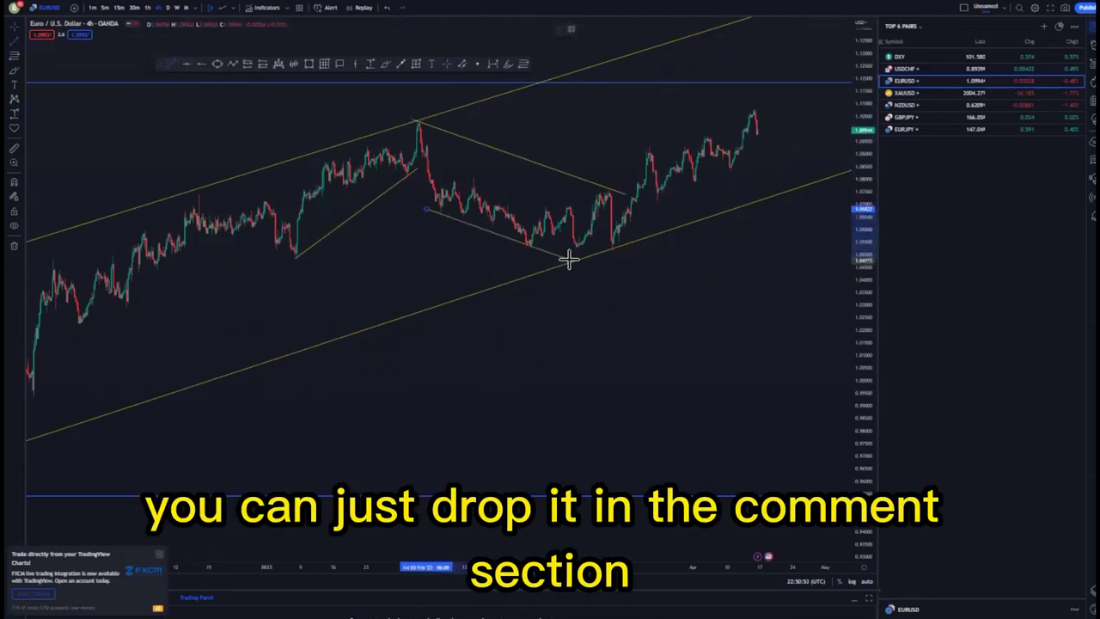
{"action": "left_click", "coordinate": [569, 259]}
{"action": "left_click", "coordinate": [432, 203]}
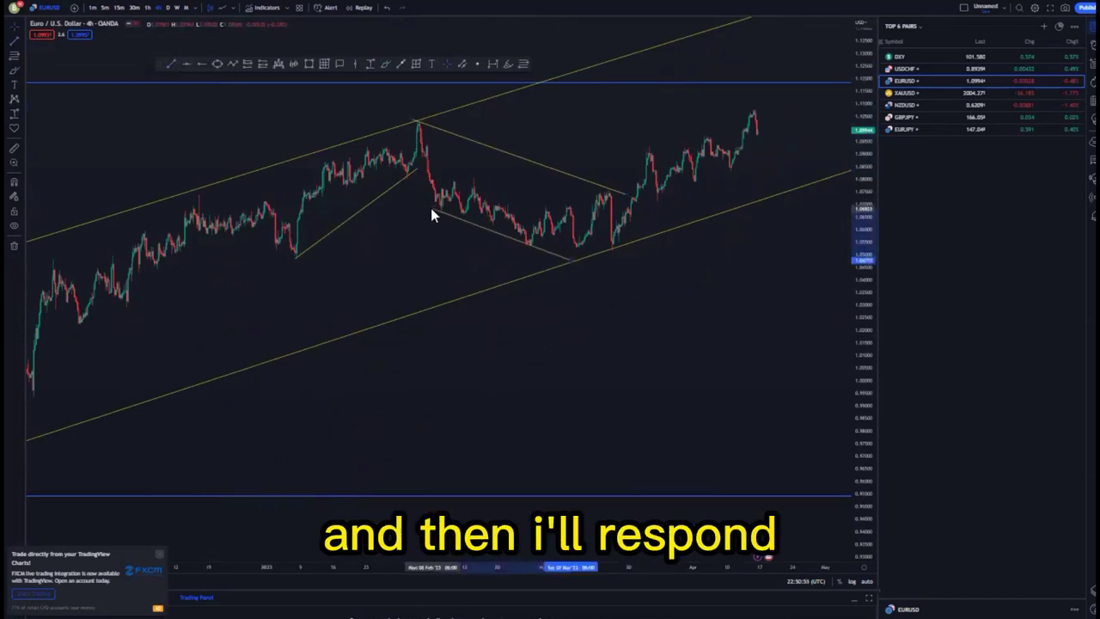
{"action": "left_click", "coordinate": [411, 120]}
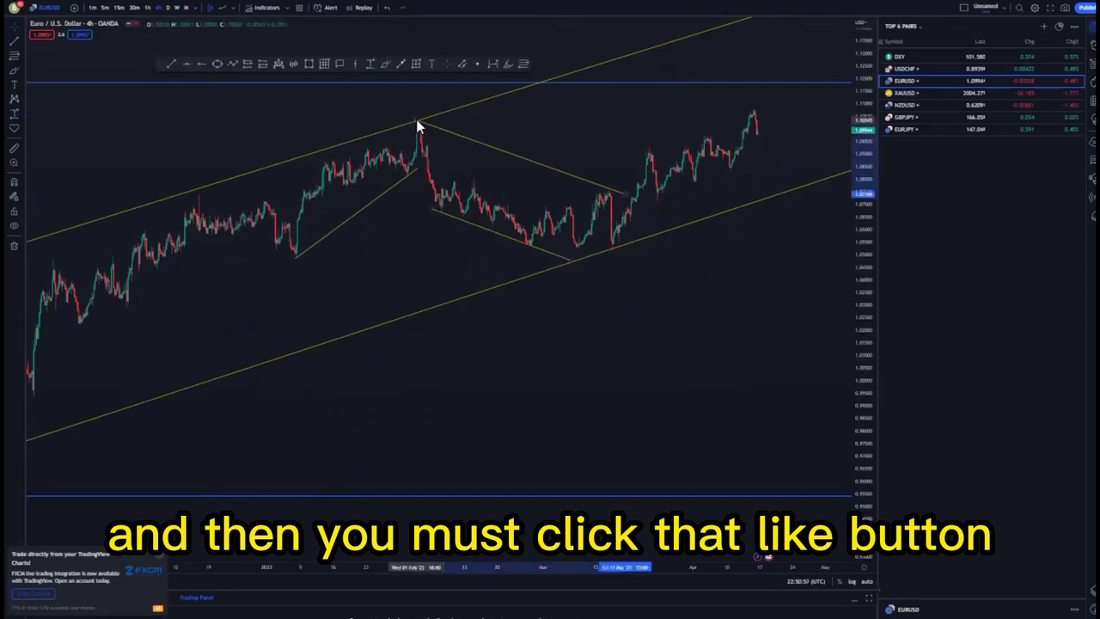
- Place a horizontal ray at the February peak to mark the double top level
{"action": "scroll", "coordinate": [626, 272], "scroll_direction": "down", "scroll_amount": 5}
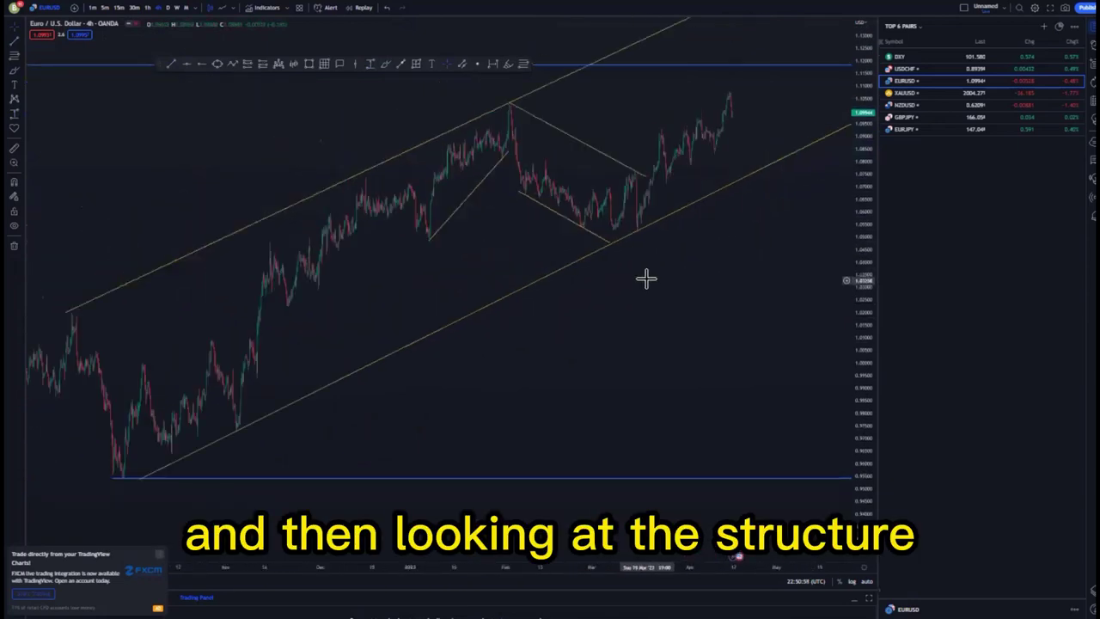
{"action": "scroll", "coordinate": [643, 194], "scroll_direction": "down", "scroll_amount": 2}
{"action": "left_click_drag", "start_coordinate": [739, 322], "coordinate": [634, 341]}
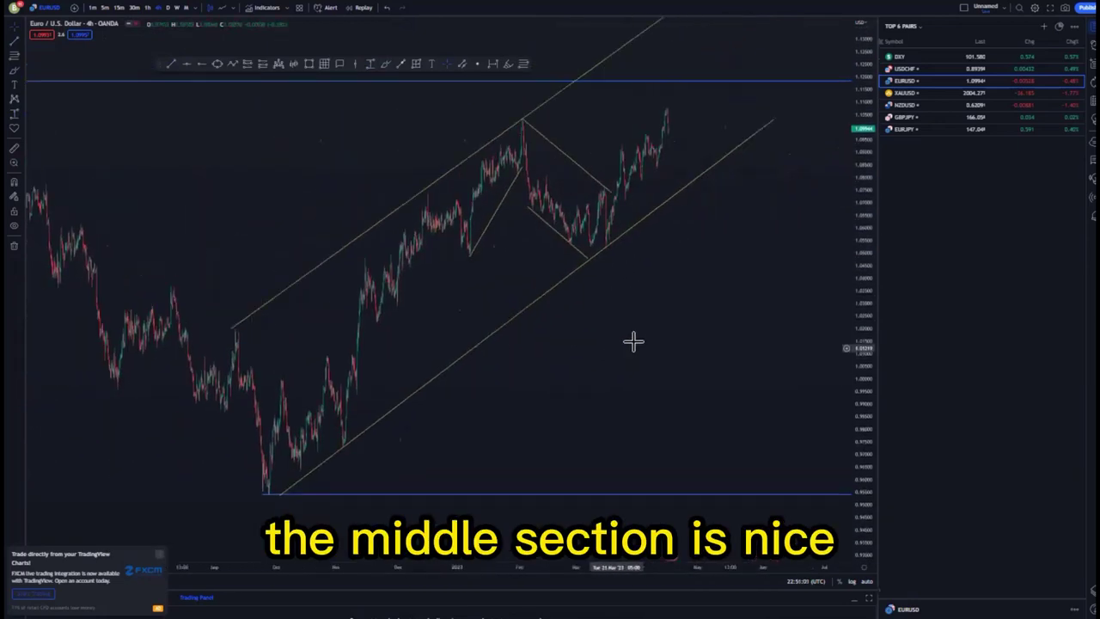
{"action": "scroll", "coordinate": [726, 261], "scroll_direction": "down", "scroll_amount": 2}
{"action": "scroll", "coordinate": [726, 260], "scroll_direction": "up", "scroll_amount": 6}
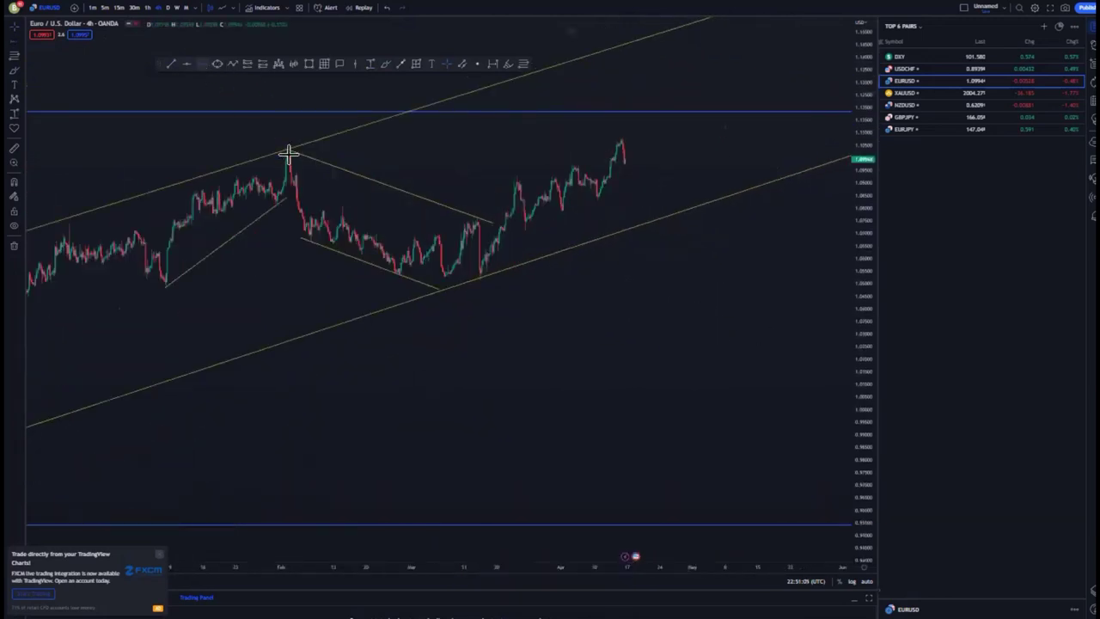
{"action": "left_click", "coordinate": [286, 150]}
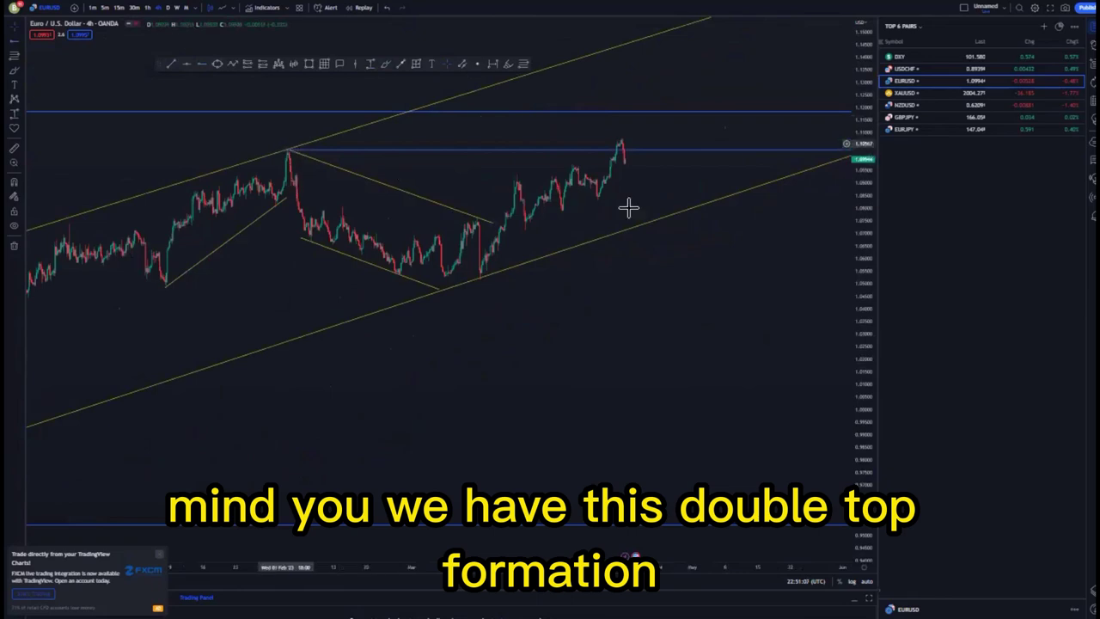
{"action": "left_click_drag", "start_coordinate": [857, 370], "coordinate": [857, 285]}
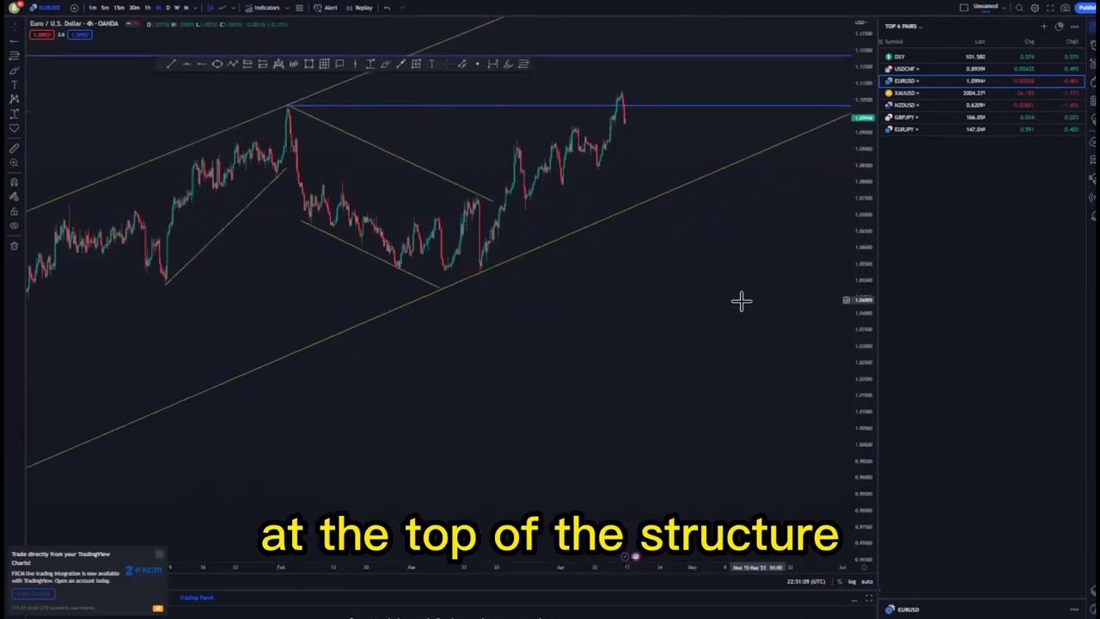
{"action": "left_click_drag", "start_coordinate": [742, 301], "coordinate": [727, 324]}
{"action": "scroll", "coordinate": [478, 177], "scroll_direction": "down", "scroll_amount": 5}
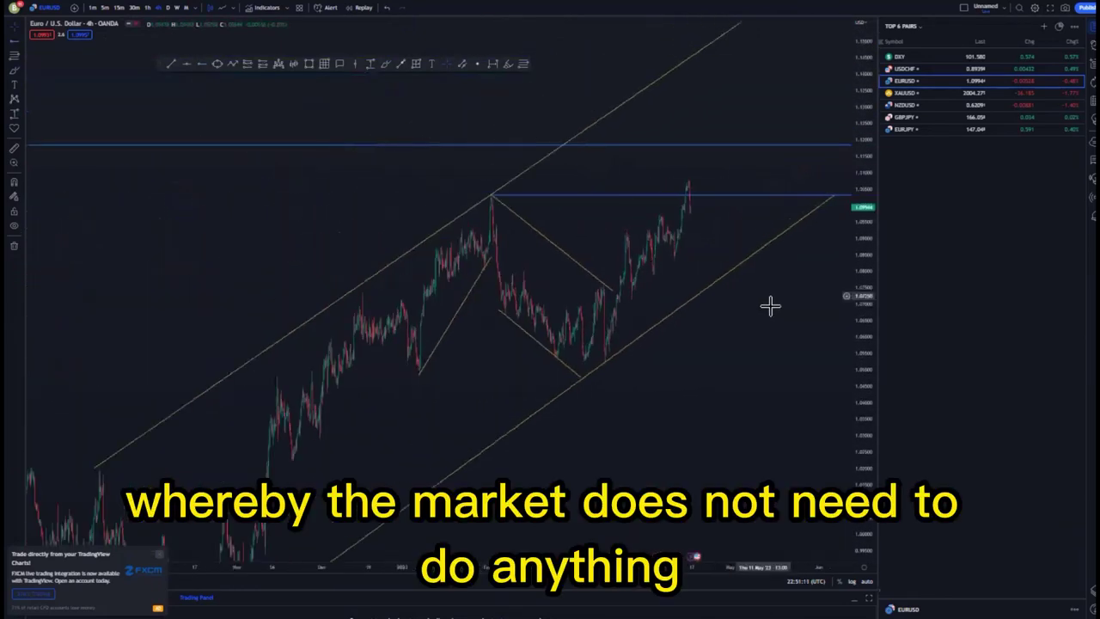
{"action": "left_click_drag", "start_coordinate": [857, 169], "coordinate": [855, 387]}
{"action": "left_click_drag", "start_coordinate": [724, 376], "coordinate": [576, 341]}
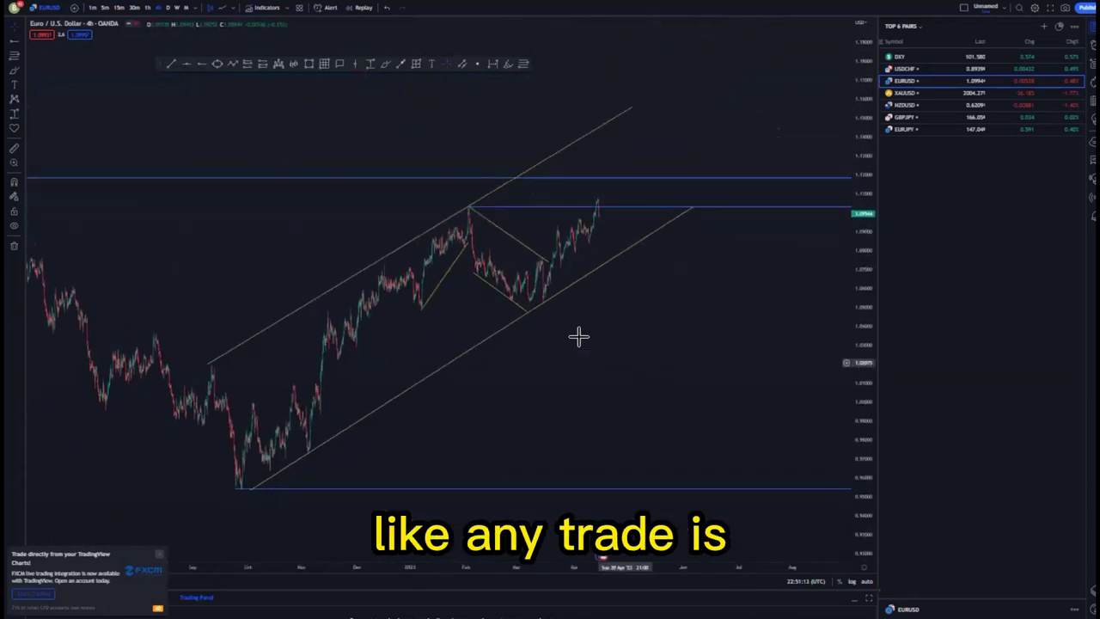
- Sketch a sell projection arrow from the current price to near the September low level and delete it
{"action": "left_click", "coordinate": [401, 65]}
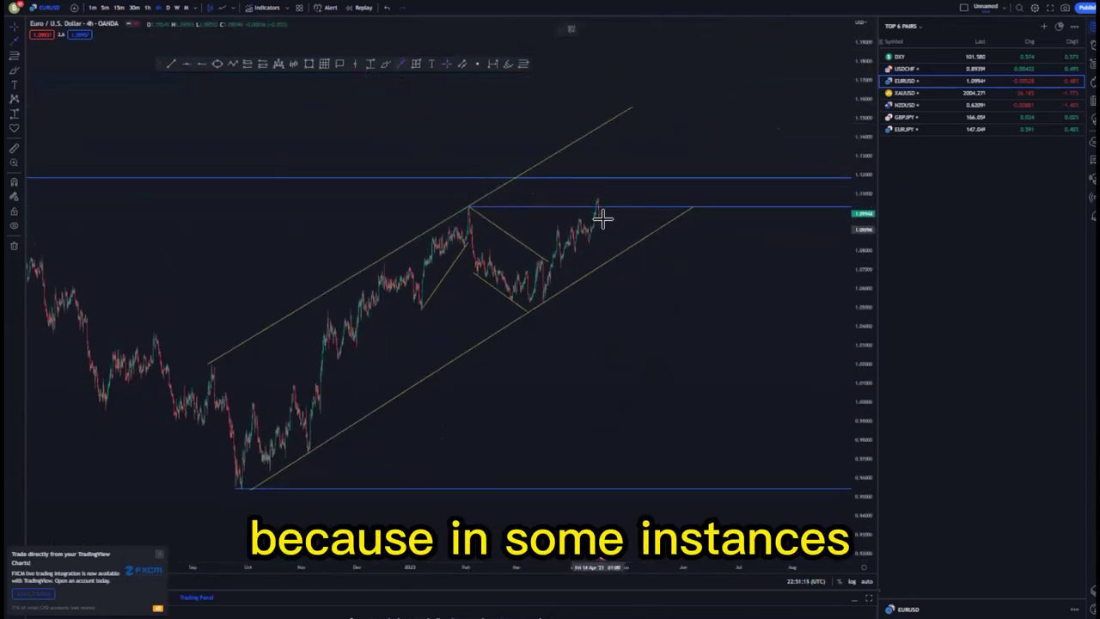
{"action": "left_click", "coordinate": [600, 234]}
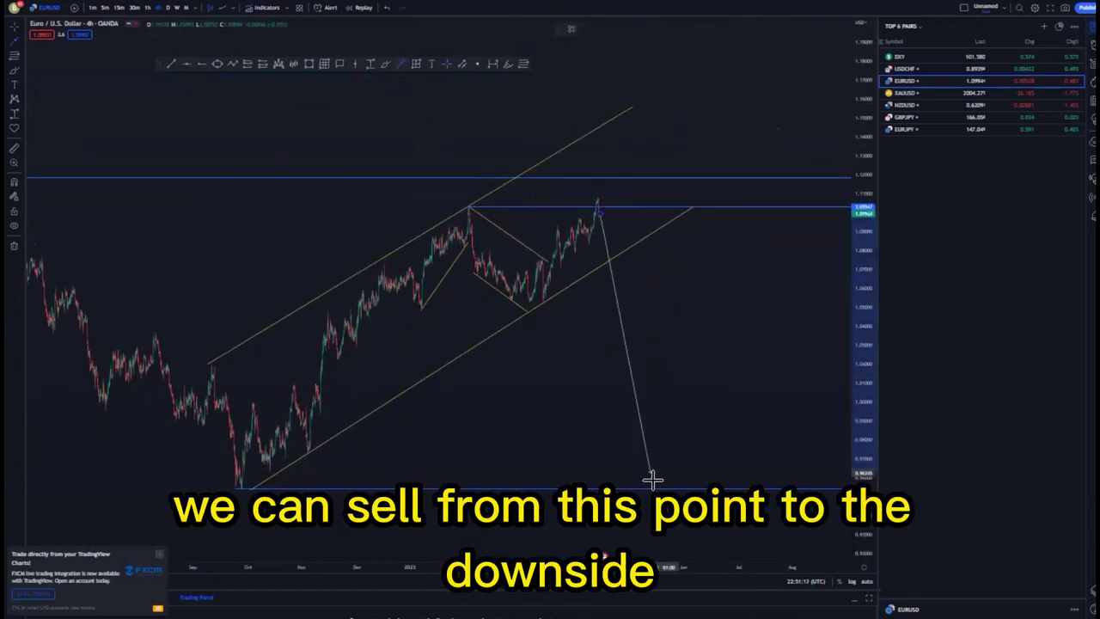
{"action": "left_click", "coordinate": [653, 481]}
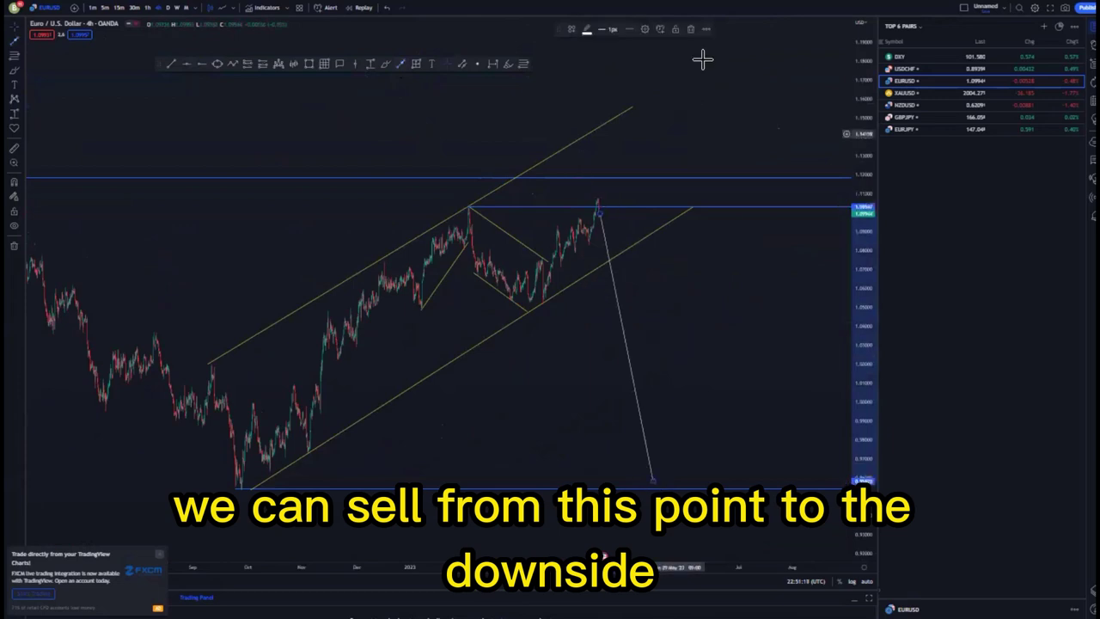
{"action": "left_click", "coordinate": [690, 29]}
- Draw a small rectangle around the February peak at the start of the double top ray
{"action": "scroll", "coordinate": [415, 103], "scroll_direction": "up", "scroll_amount": 2}
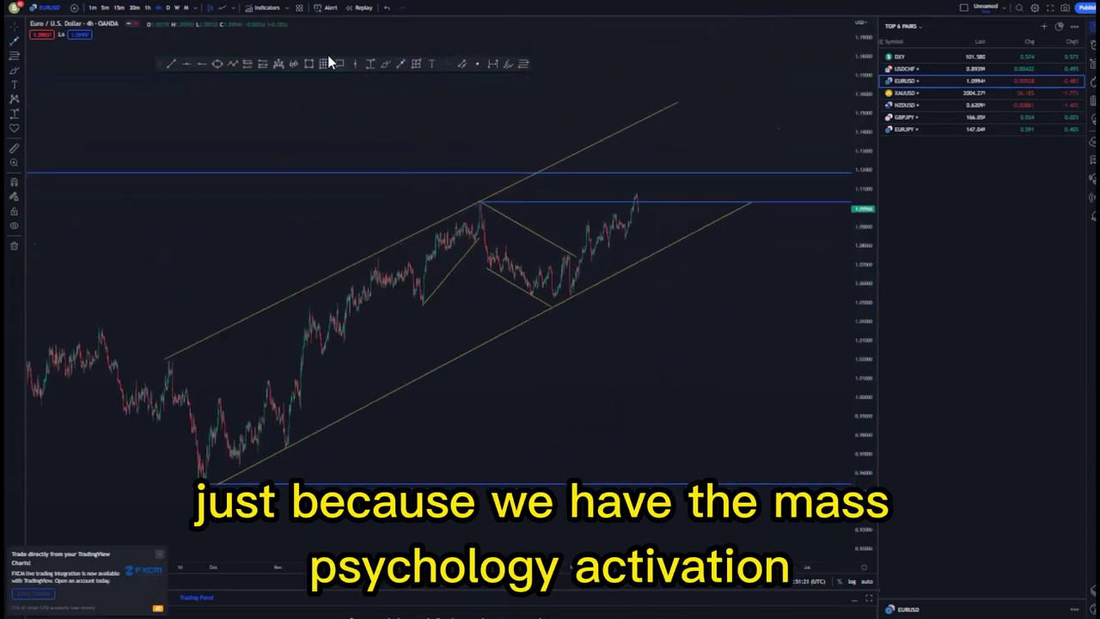
{"action": "left_click", "coordinate": [473, 193]}
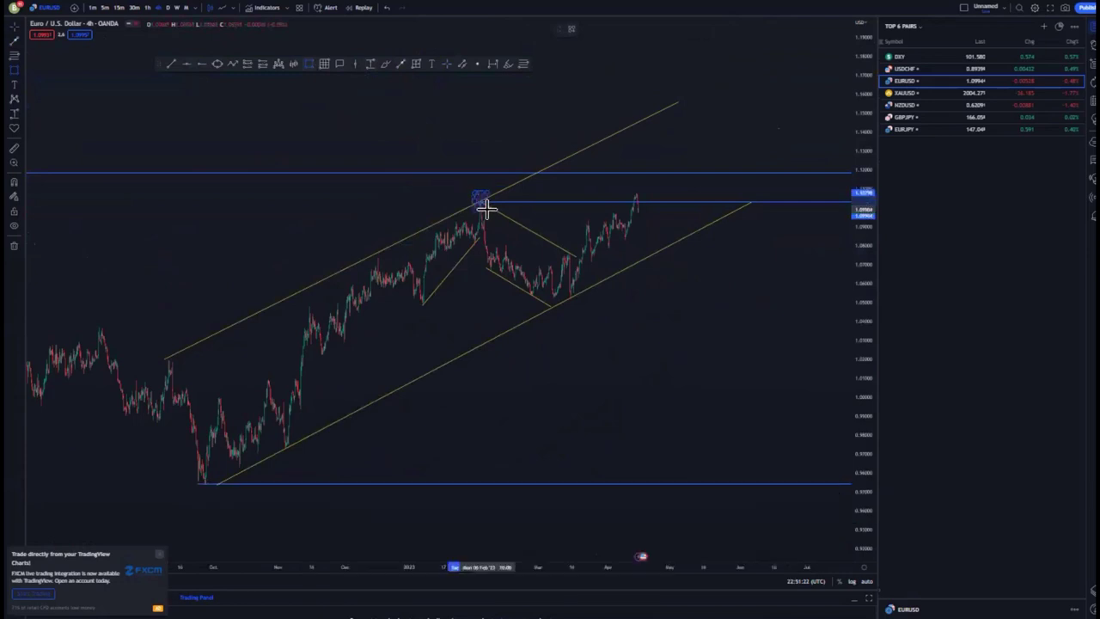
{"action": "left_click", "coordinate": [490, 209]}
{"action": "left_click", "coordinate": [714, 286]}
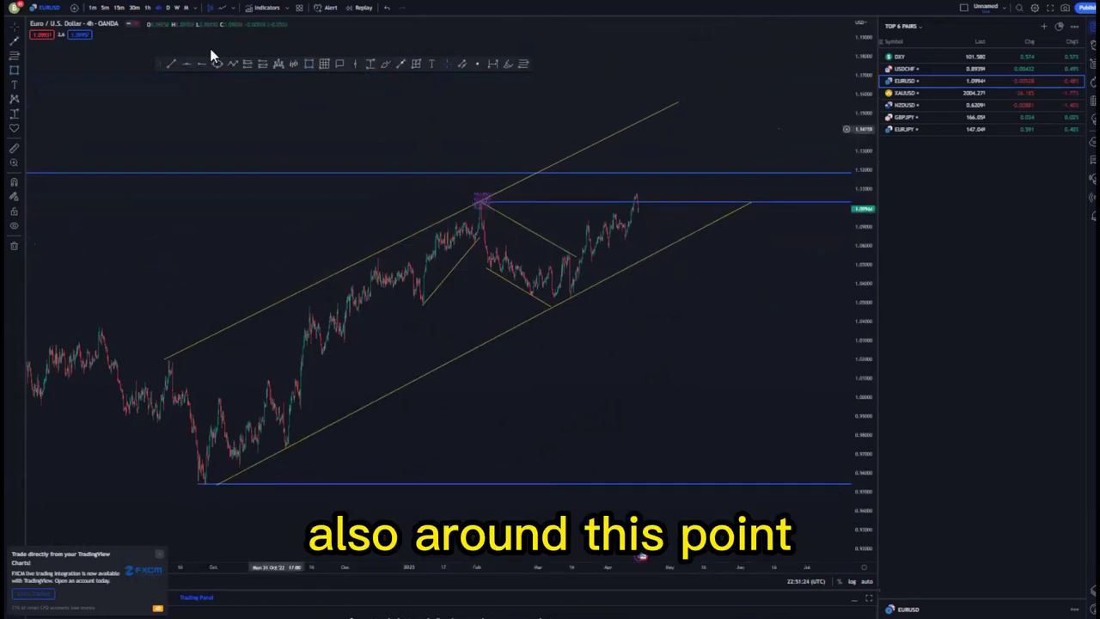
- Switch to the daily timeframe and place a horizontal ray at the 21 April 2022 swing high
{"action": "left_click", "coordinate": [167, 7]}
{"action": "scroll", "coordinate": [723, 304], "scroll_direction": "up", "scroll_amount": 3}
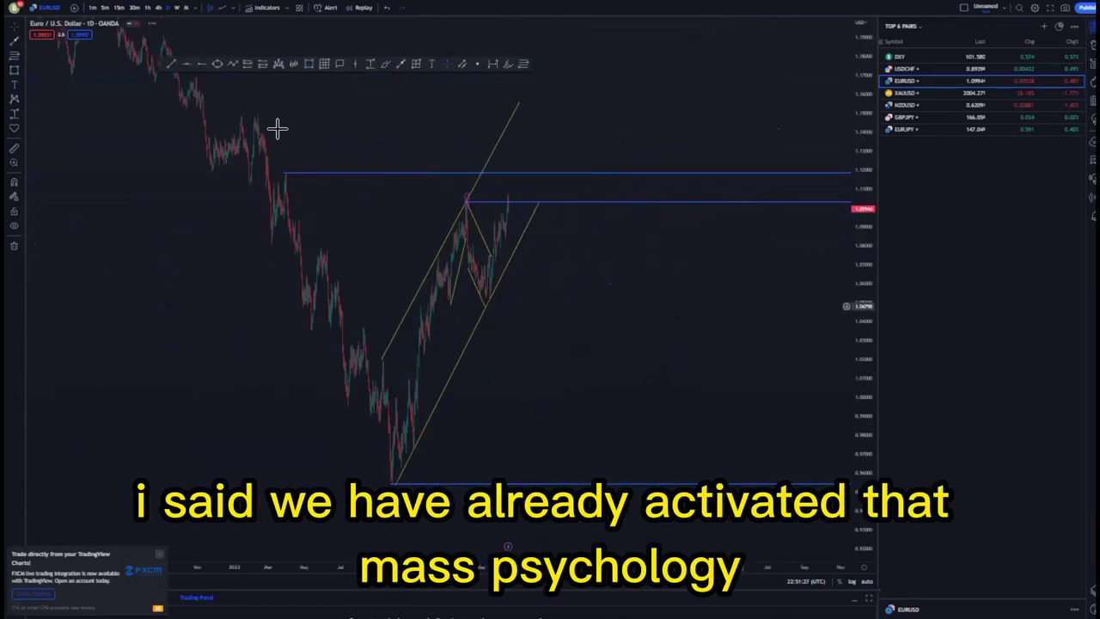
{"action": "left_click", "coordinate": [297, 221]}
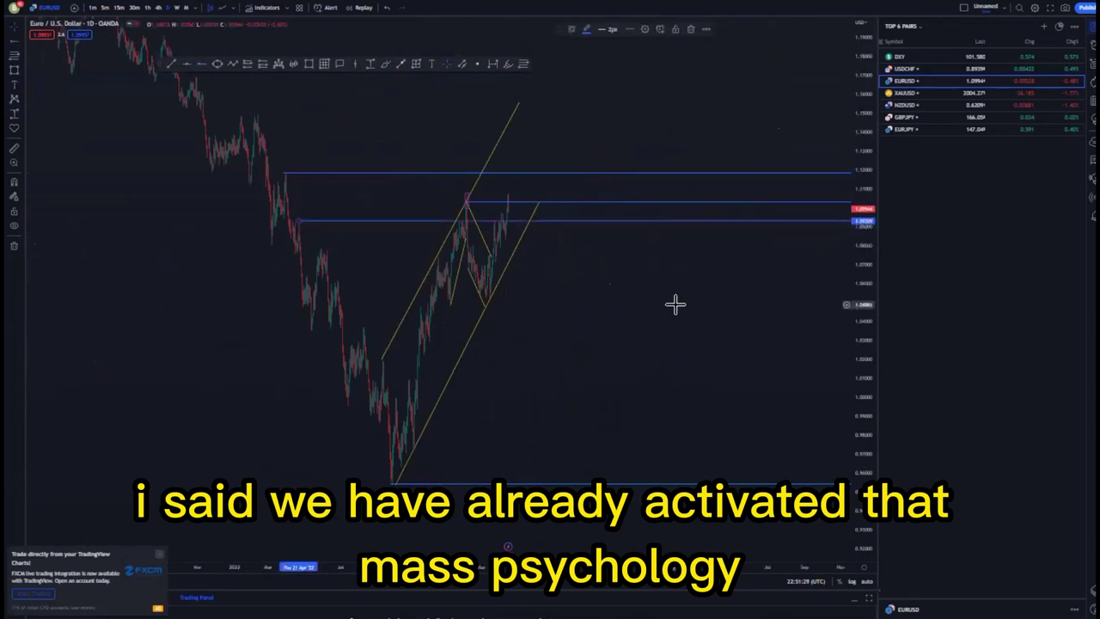
{"action": "scroll", "coordinate": [730, 314], "scroll_direction": "up", "scroll_amount": 3}
- Draw a rectangle around the start of the April 2022 ray and undo both the rectangle and the ray
{"action": "left_click", "coordinate": [309, 64]}
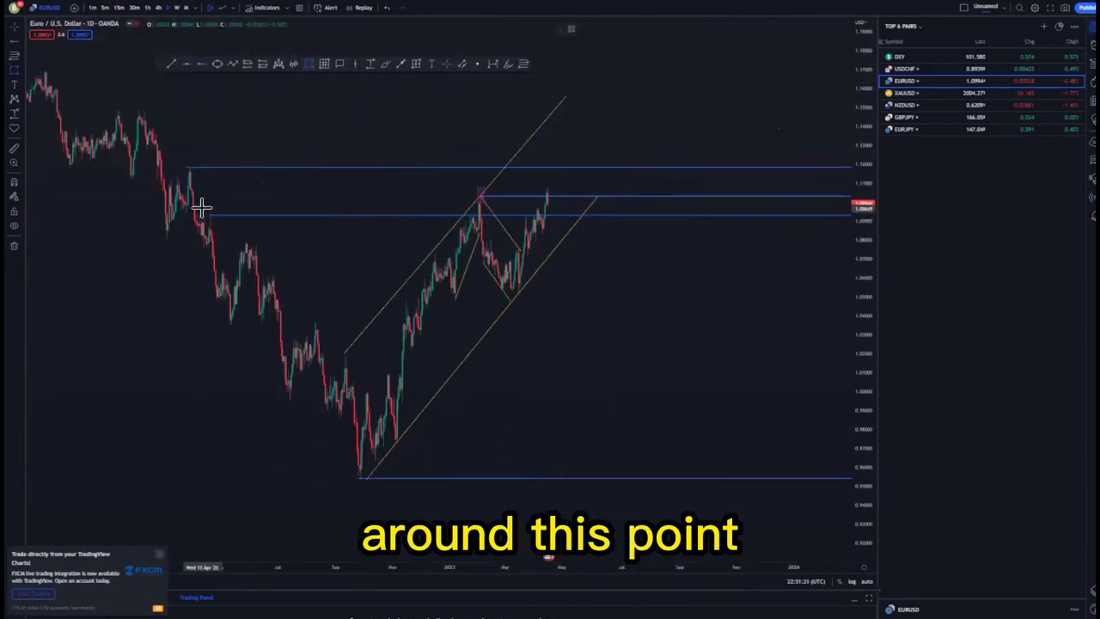
{"action": "left_click_drag", "start_coordinate": [203, 210], "coordinate": [225, 227]}
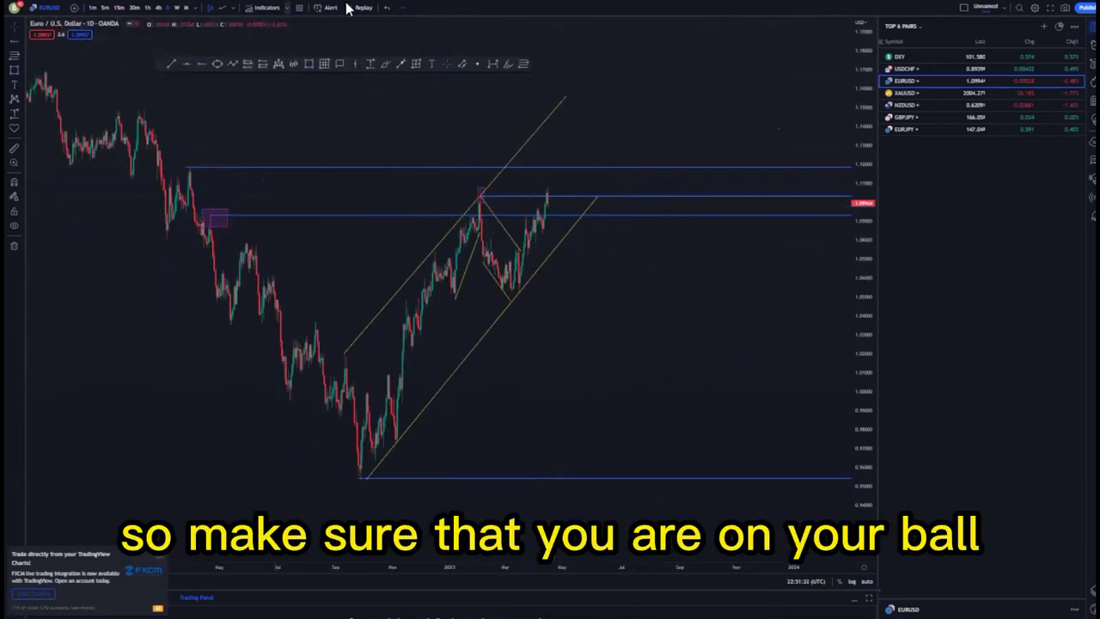
{"action": "left_click", "coordinate": [386, 7]}
{"action": "left_click", "coordinate": [386, 7]}
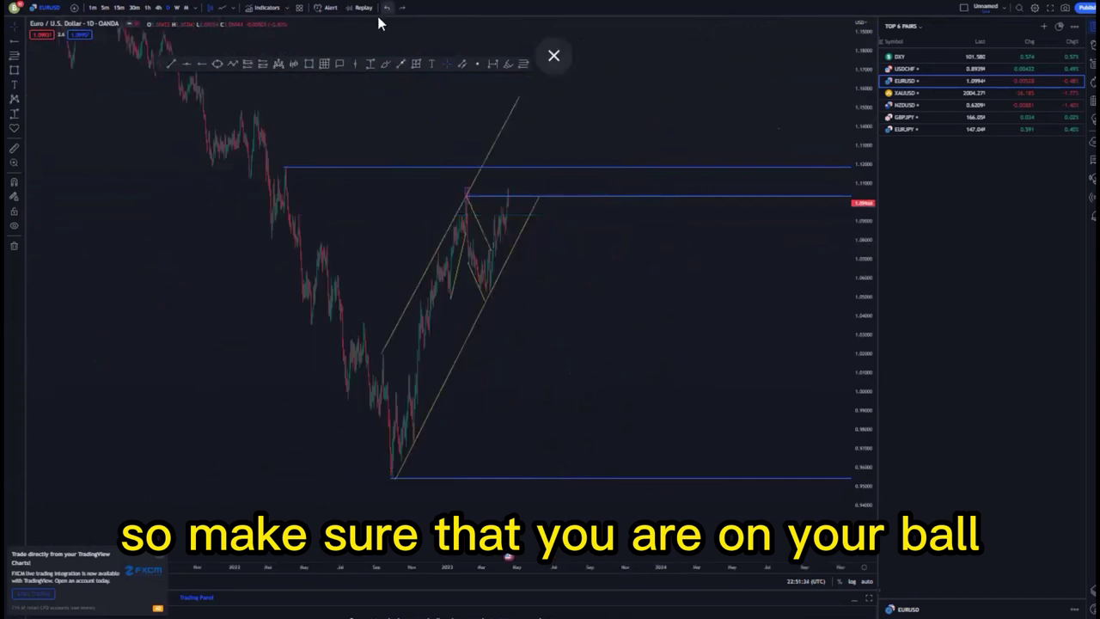
- Switch the chart to the 1-hour timeframe and bring the price structure from mid-March to mid-April into view
{"action": "left_click", "coordinate": [150, 10]}
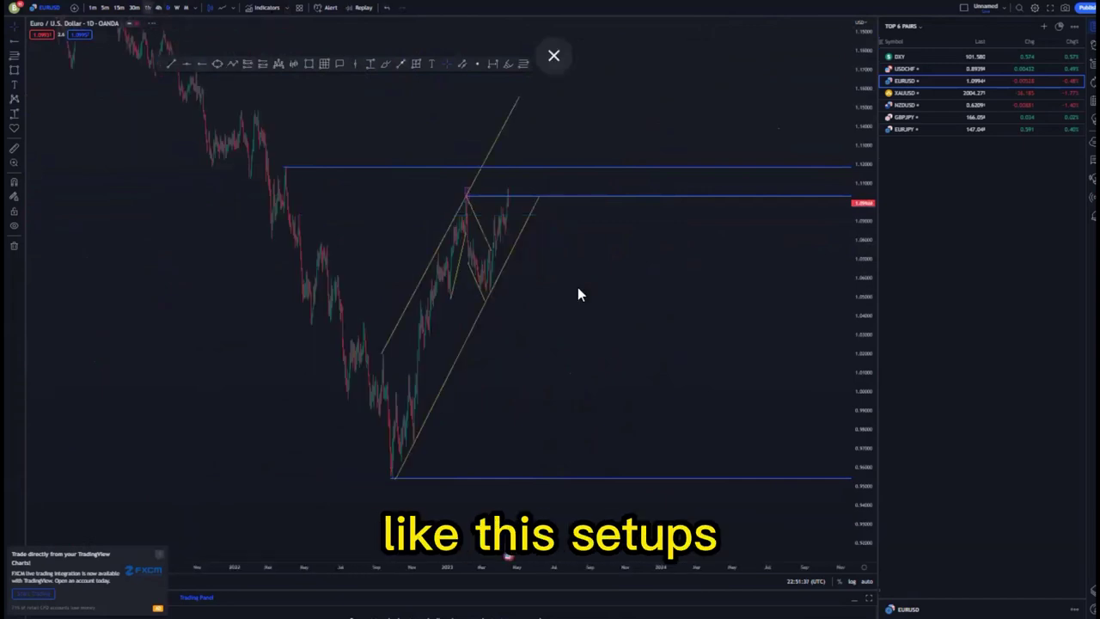
{"action": "left_click_drag", "start_coordinate": [859, 408], "coordinate": [840, 213]}
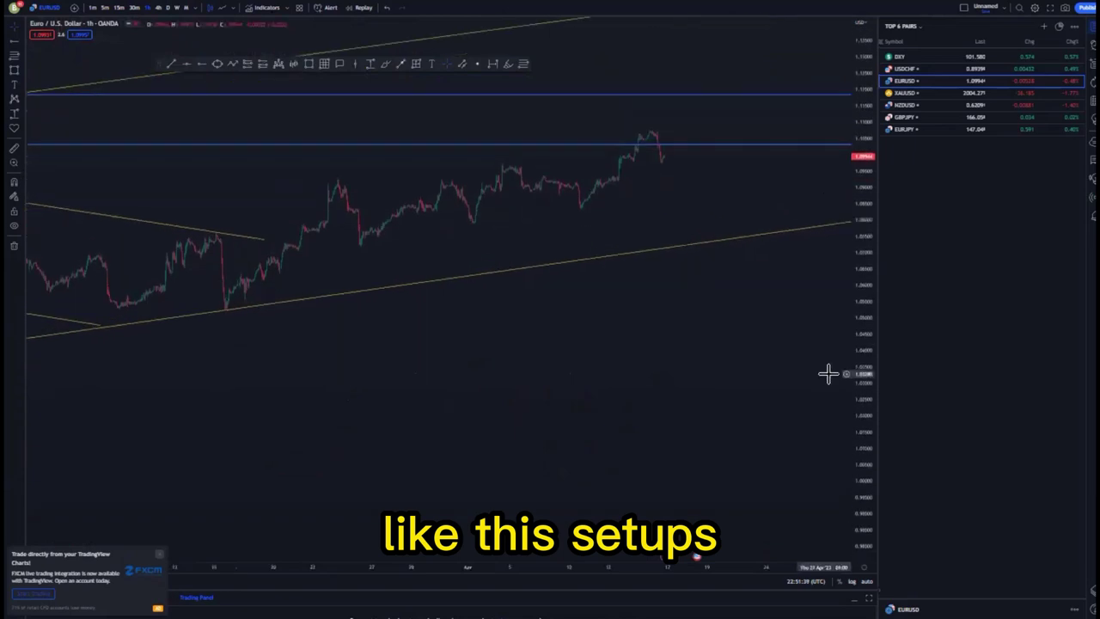
{"action": "scroll", "coordinate": [747, 387], "scroll_direction": "down", "scroll_amount": 5}
{"action": "left_click_drag", "start_coordinate": [734, 391], "coordinate": [563, 397]}
{"action": "scroll", "coordinate": [622, 385], "scroll_direction": "down", "scroll_amount": 1}
{"action": "left_click_drag", "start_coordinate": [871, 386], "coordinate": [870, 273]}
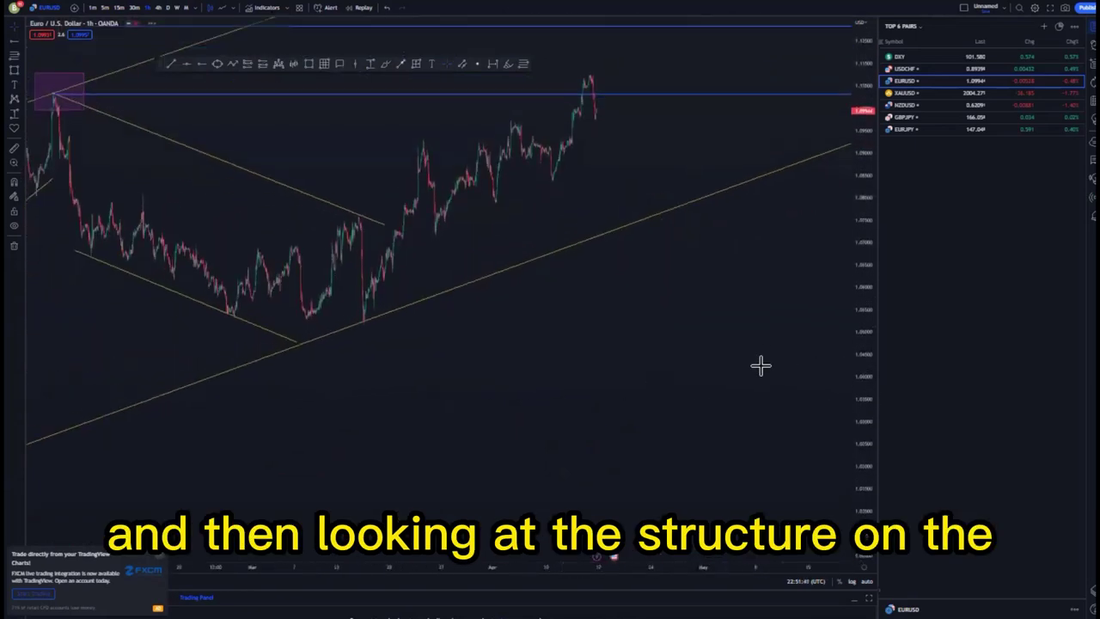
{"action": "scroll", "coordinate": [761, 367], "scroll_direction": "up", "scroll_amount": 2}
{"action": "left_click_drag", "start_coordinate": [523, 346], "coordinate": [734, 383]}
{"action": "scroll", "coordinate": [753, 396], "scroll_direction": "up", "scroll_amount": 2}
{"action": "scroll", "coordinate": [731, 395], "scroll_direction": "up", "scroll_amount": 2}
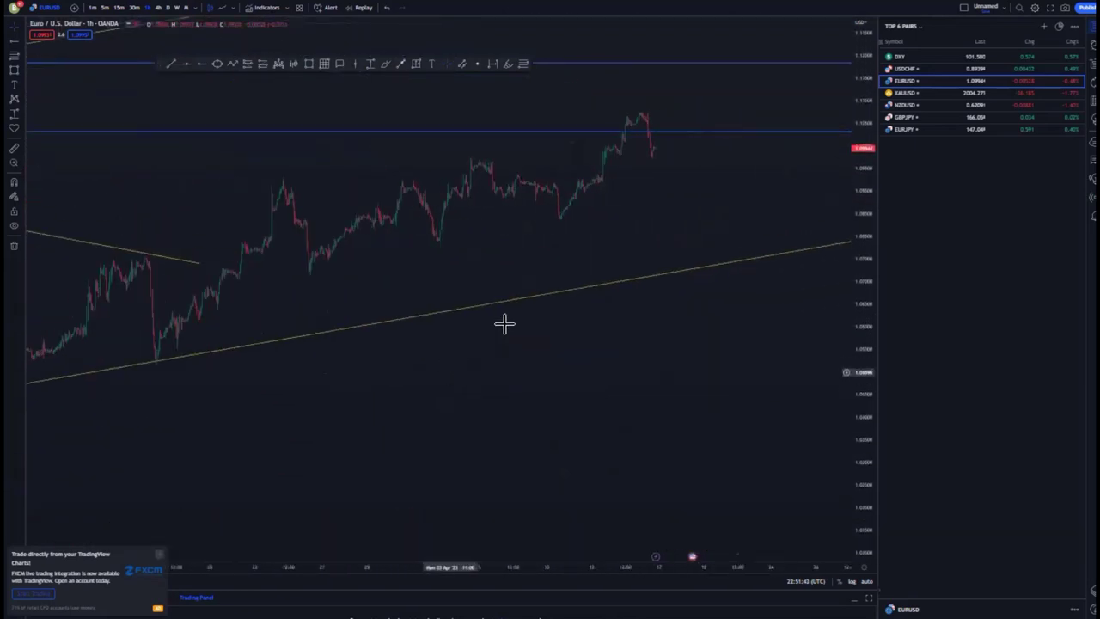
{"action": "left_click_drag", "start_coordinate": [445, 225], "coordinate": [525, 253]}
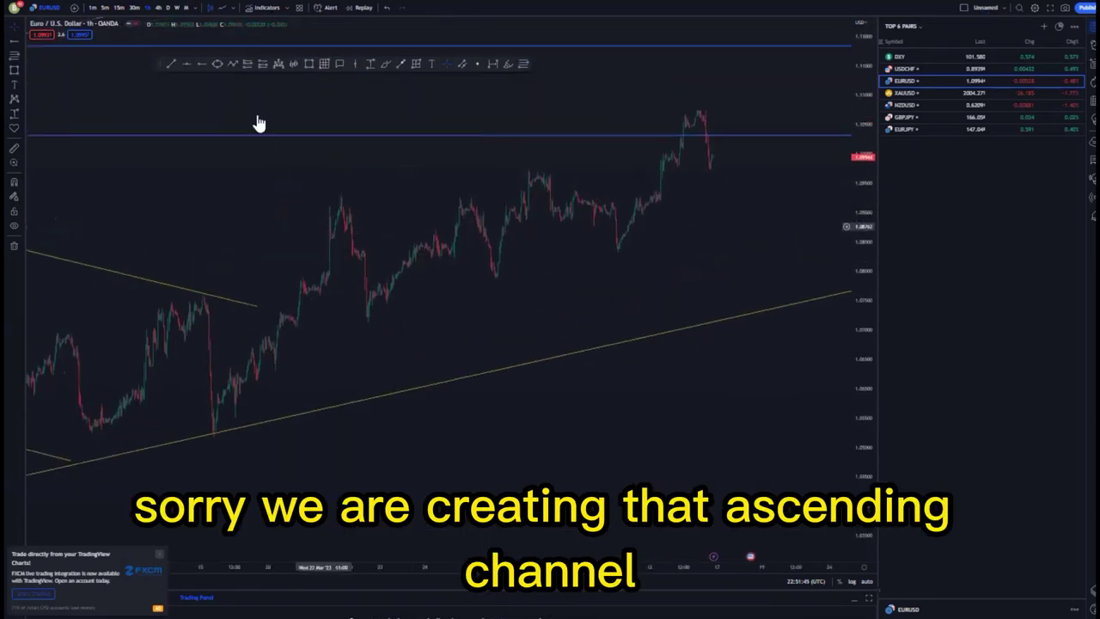
- Draw an ascending trendline from the 23 March high to just past the mid-April peak
{"action": "left_click", "coordinate": [173, 64]}
{"action": "left_click", "coordinate": [348, 206]}
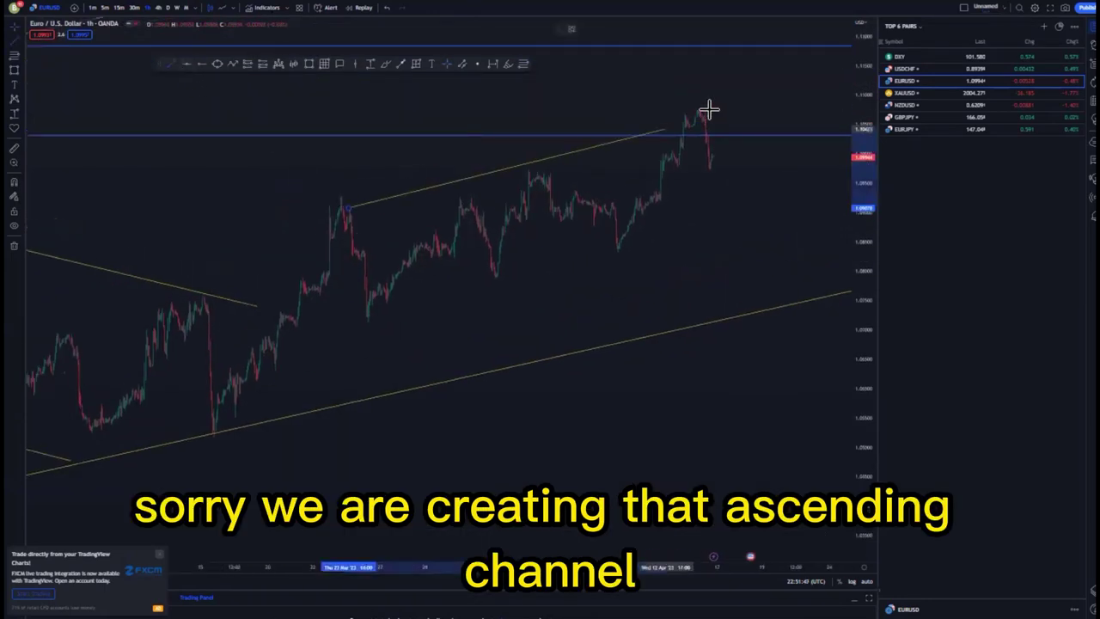
{"action": "left_click", "coordinate": [714, 107]}
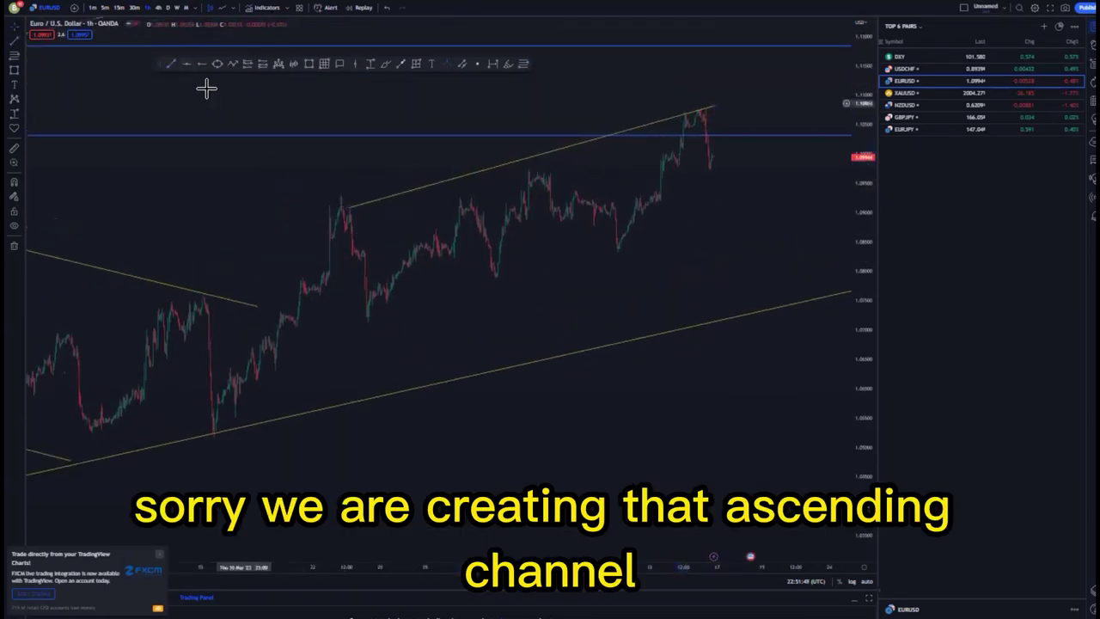
- Draw the lower channel trendline under the late-March and April lows and align its start with the 24 March low
{"action": "left_click", "coordinate": [382, 319]}
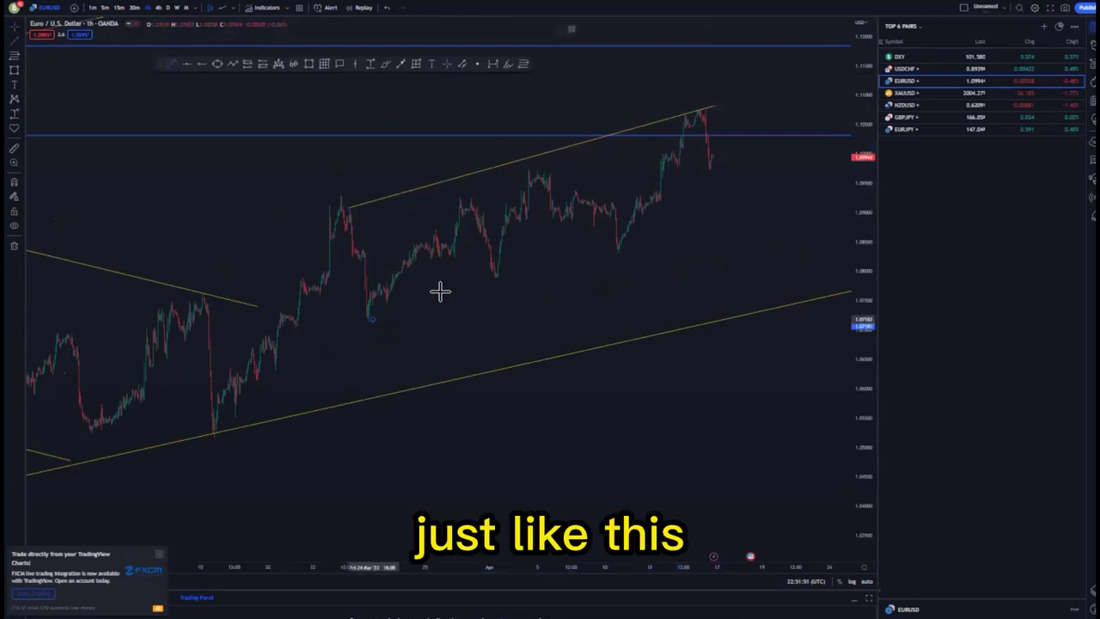
{"action": "left_click", "coordinate": [771, 211]}
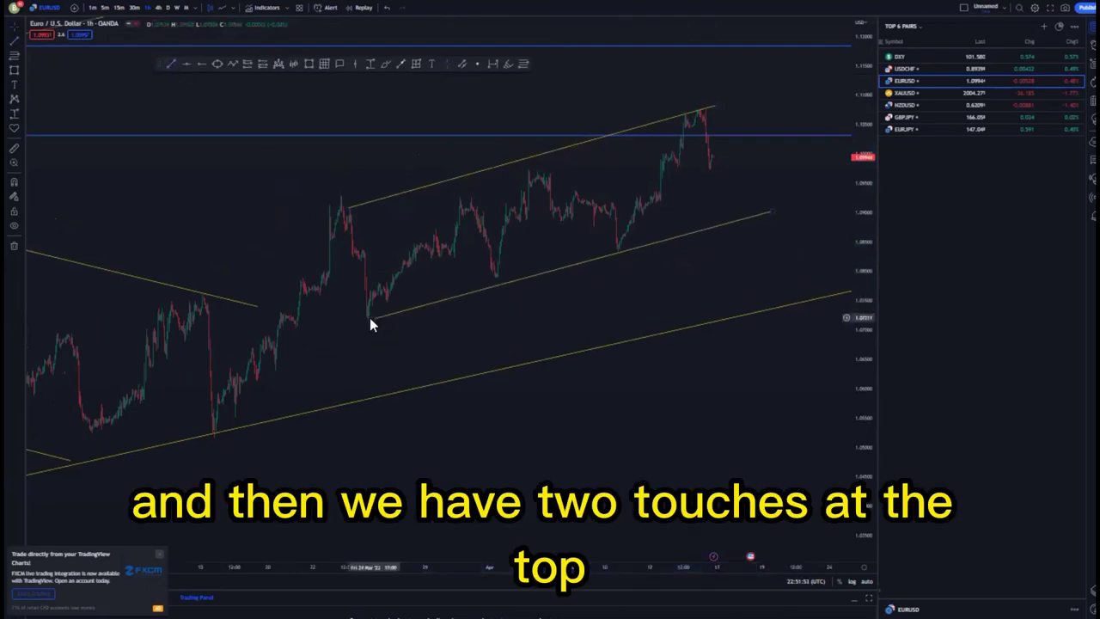
{"action": "left_click_drag", "start_coordinate": [373, 317], "coordinate": [369, 321]}
{"action": "left_click", "coordinate": [440, 324]}
- Circle the late-March touch, the early-April near miss and the mid-April peak along the upper channel line with the Brush
{"action": "scroll", "coordinate": [648, 344], "scroll_direction": "up", "scroll_amount": 3}
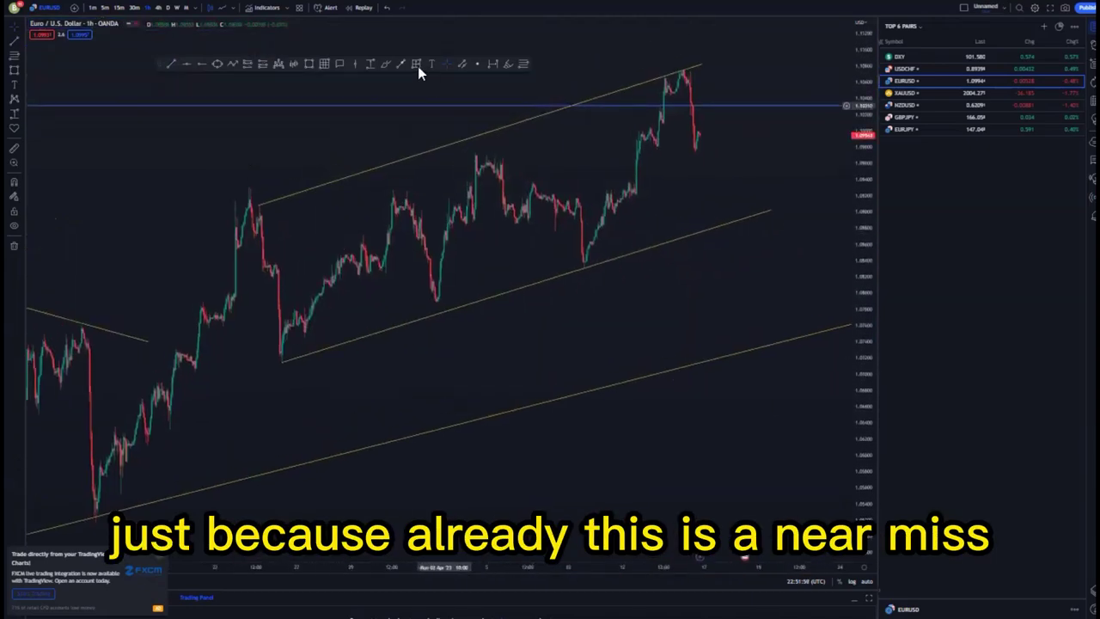
{"action": "left_click", "coordinate": [386, 63]}
{"action": "left_click_drag", "start_coordinate": [264, 198], "coordinate": [253, 209]}
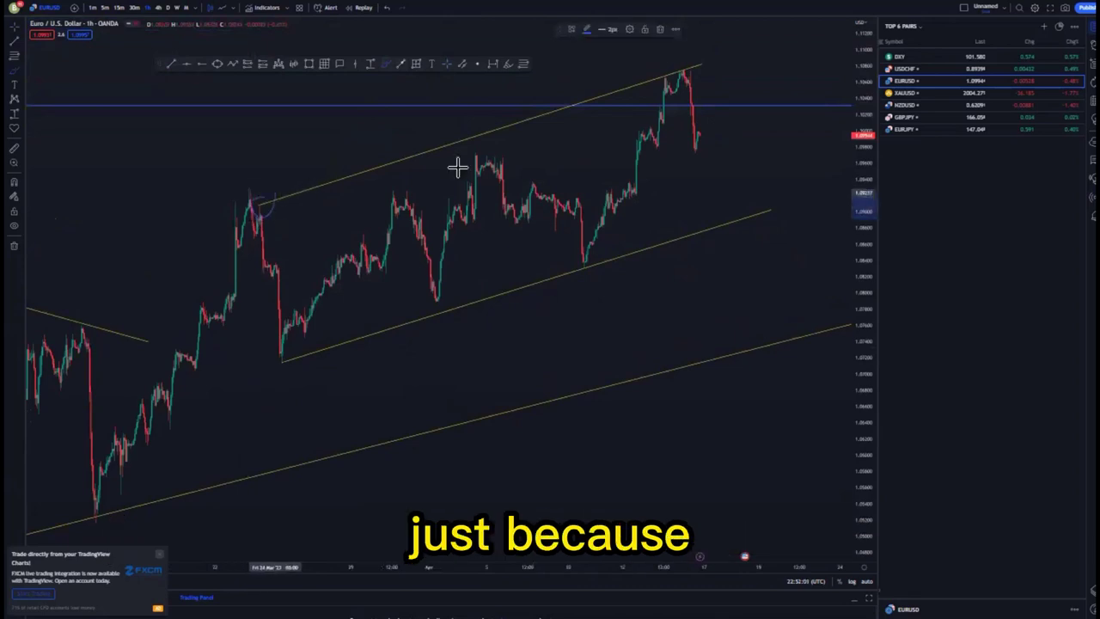
{"action": "mouse_move", "coordinate": [459, 167]}
{"action": "left_mouse_down"}
{"action": "mouse_move", "coordinate": [494, 135]}
{"action": "mouse_move", "coordinate": [487, 151]}
{"action": "mouse_move", "coordinate": [461, 159]}
{"action": "left_mouse_up"}
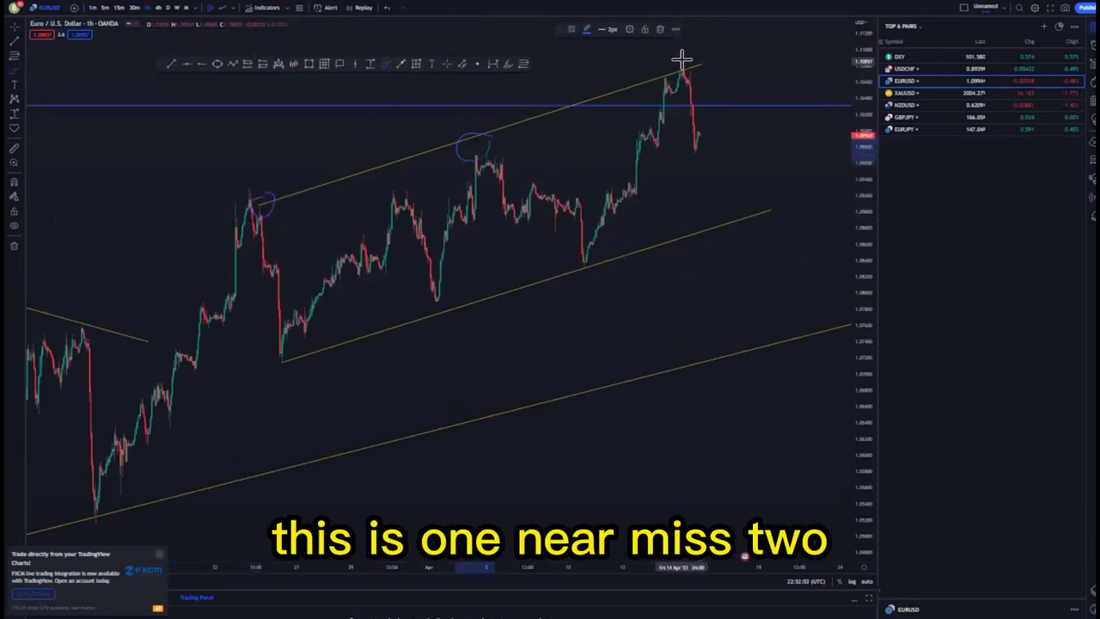
{"action": "left_click_drag", "start_coordinate": [649, 88], "coordinate": [682, 61]}
- Delete the brush circles along the upper channel line
{"action": "left_click", "coordinate": [660, 29]}
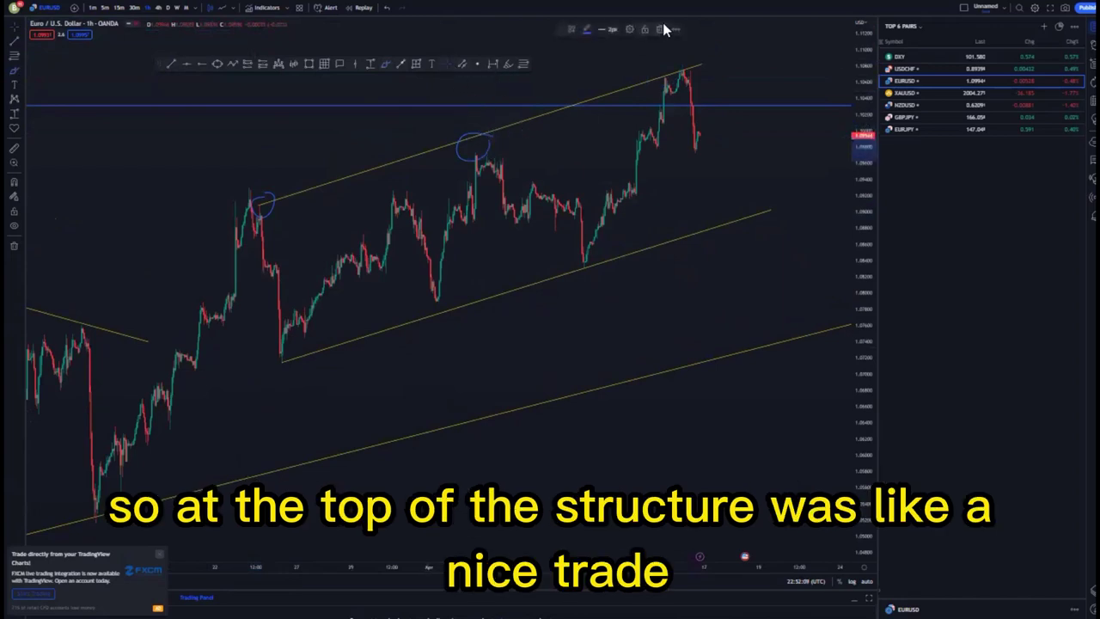
{"action": "left_click", "coordinate": [660, 29]}
{"action": "left_click", "coordinate": [258, 197]}
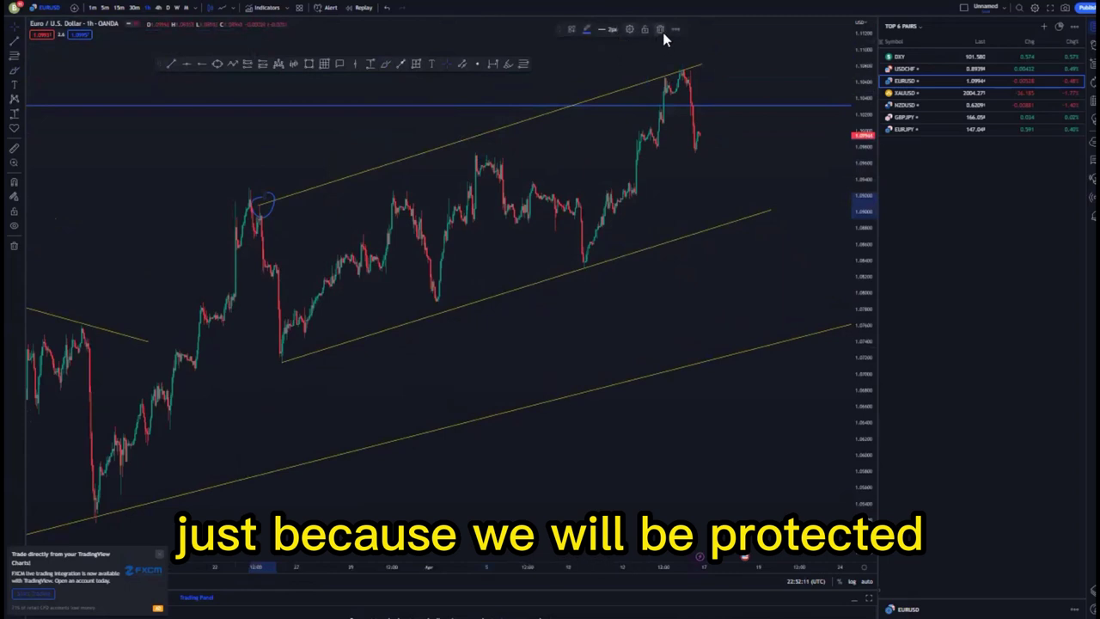
{"action": "left_click", "coordinate": [661, 31]}
- Place a short position with its entry at the mid-April peak beneath the upper channel line
{"action": "left_click_drag", "start_coordinate": [535, 186], "coordinate": [505, 196]}
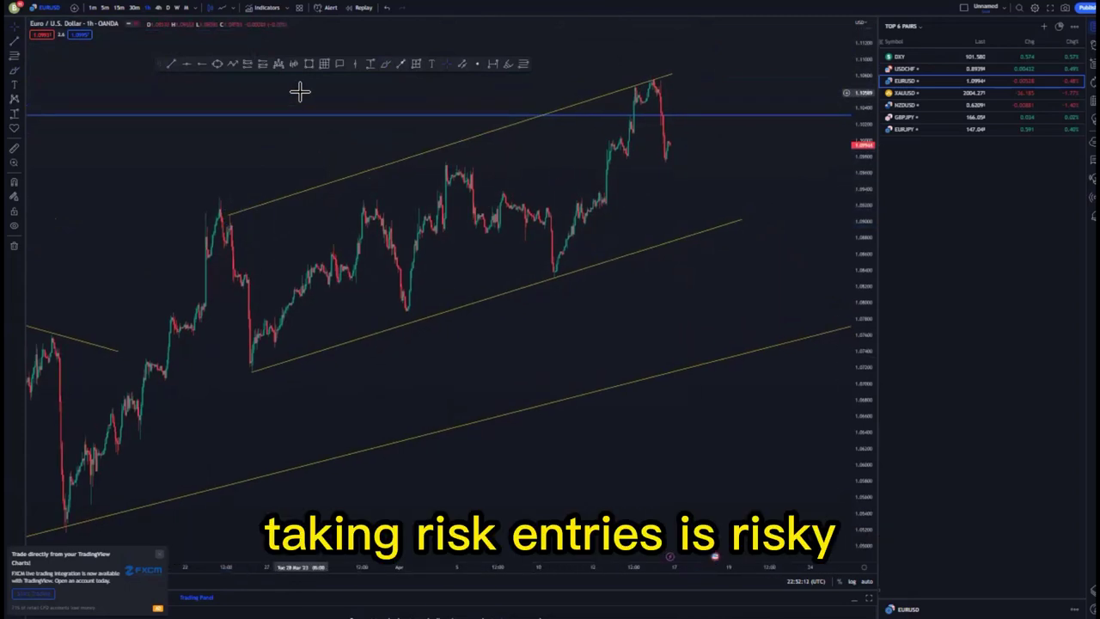
{"action": "left_click", "coordinate": [248, 65]}
{"action": "left_click", "coordinate": [653, 86]}
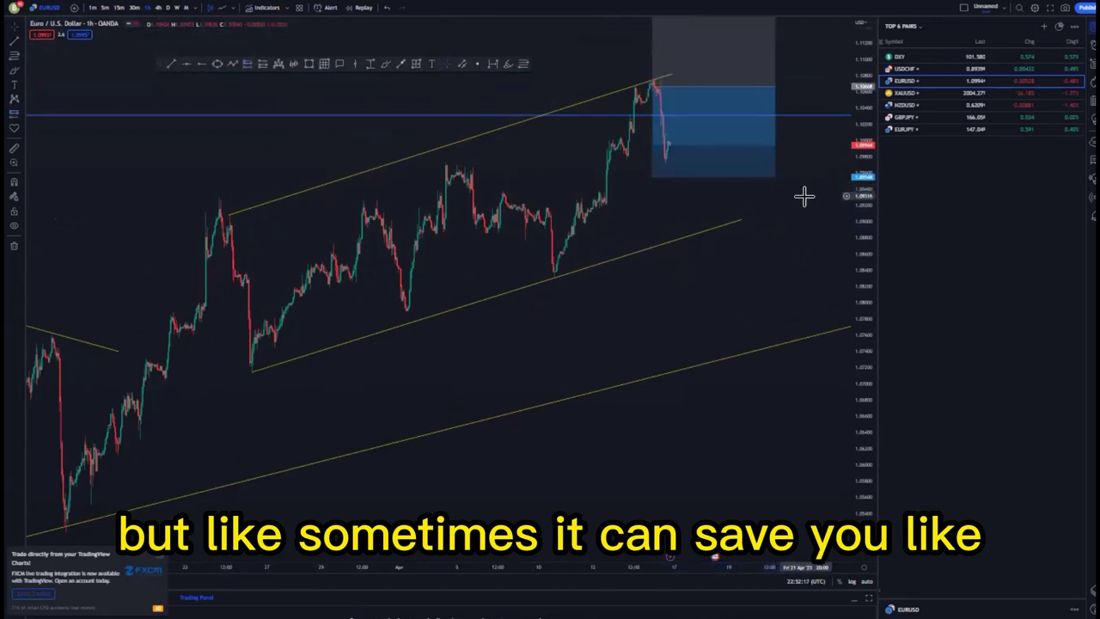
- Tighten the short position's stop to 27.8 pips and extend its target to 321.0 pips at the long-term lower trendline
{"action": "left_click_drag", "start_coordinate": [782, 235], "coordinate": [761, 275]}
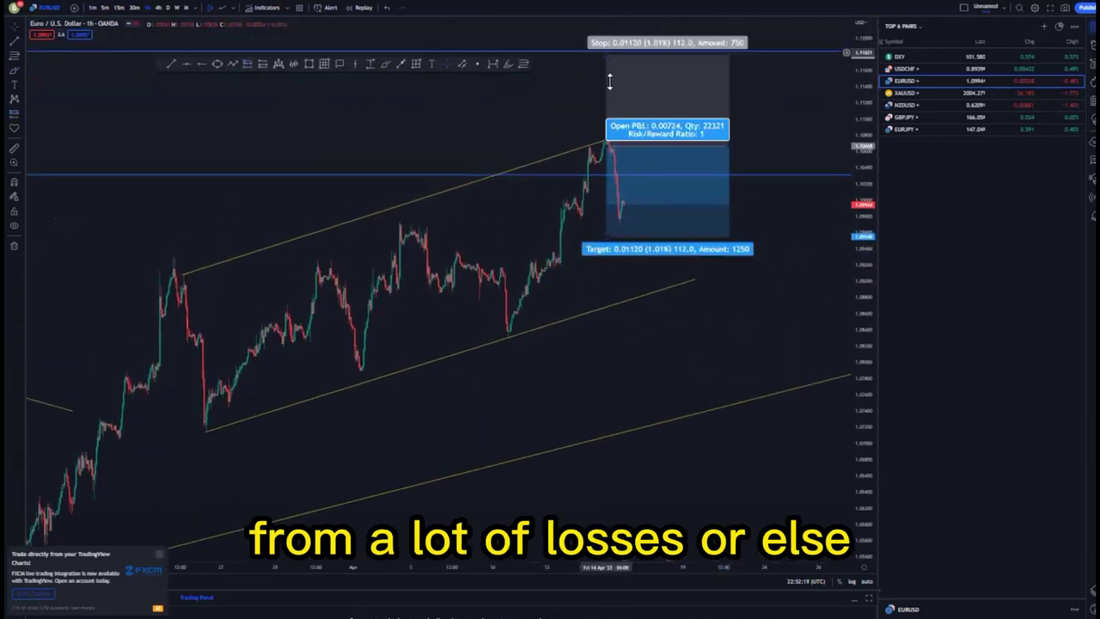
{"action": "left_click_drag", "start_coordinate": [609, 80], "coordinate": [609, 121]}
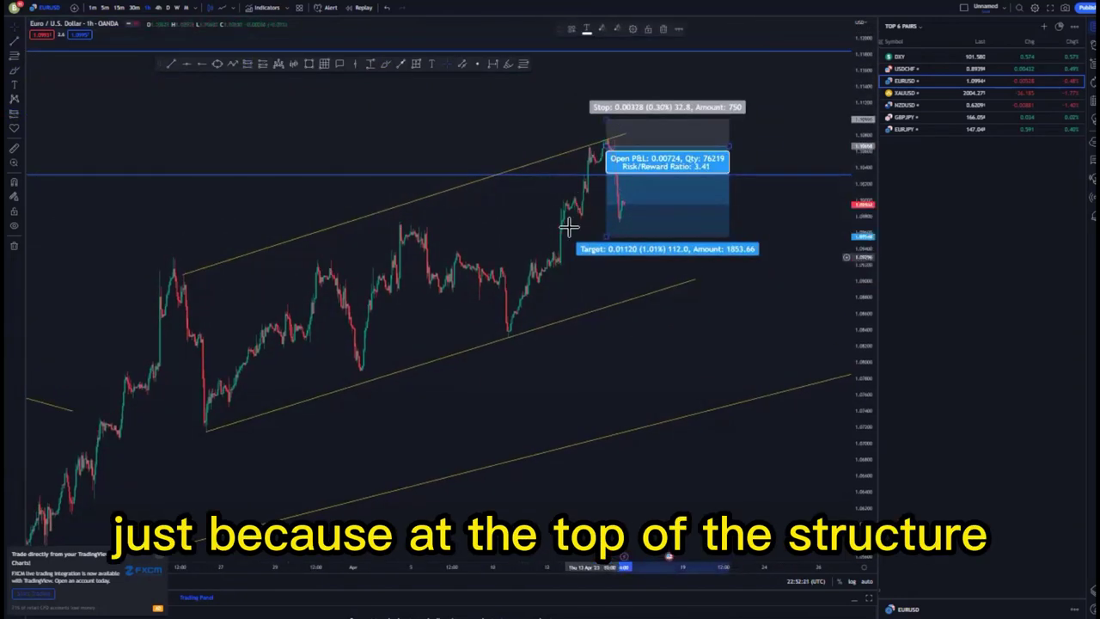
{"action": "left_click_drag", "start_coordinate": [608, 118], "coordinate": [607, 126]}
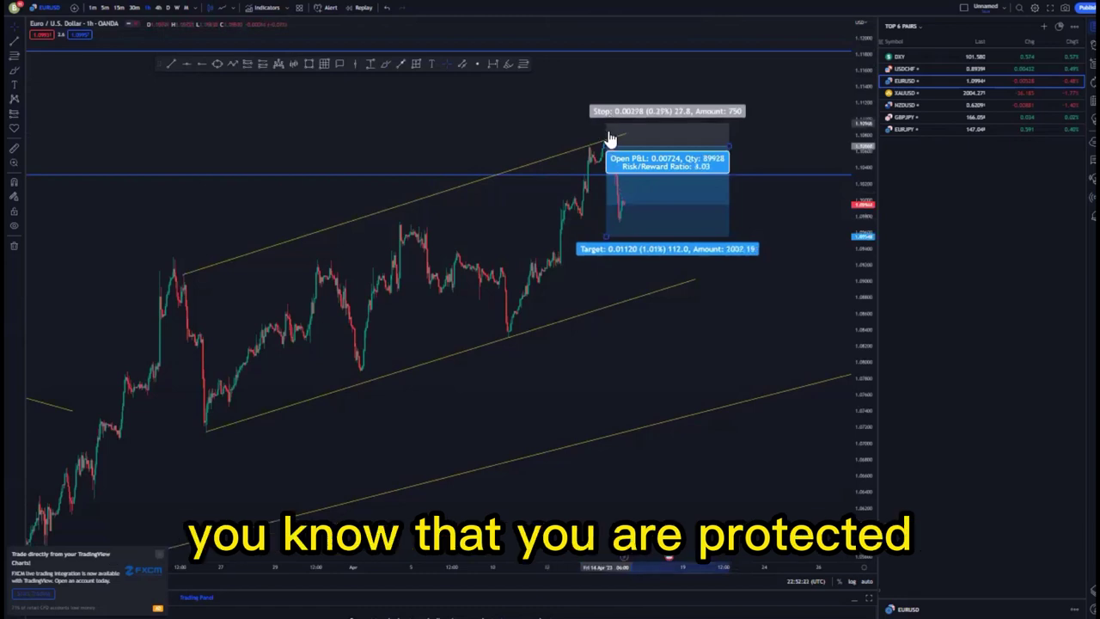
{"action": "left_click_drag", "start_coordinate": [606, 234], "coordinate": [606, 404]}
- Draw a steeper trendline inside the channel from the 10 April high to the 13 April peak
{"action": "left_click_drag", "start_coordinate": [499, 390], "coordinate": [487, 282]}
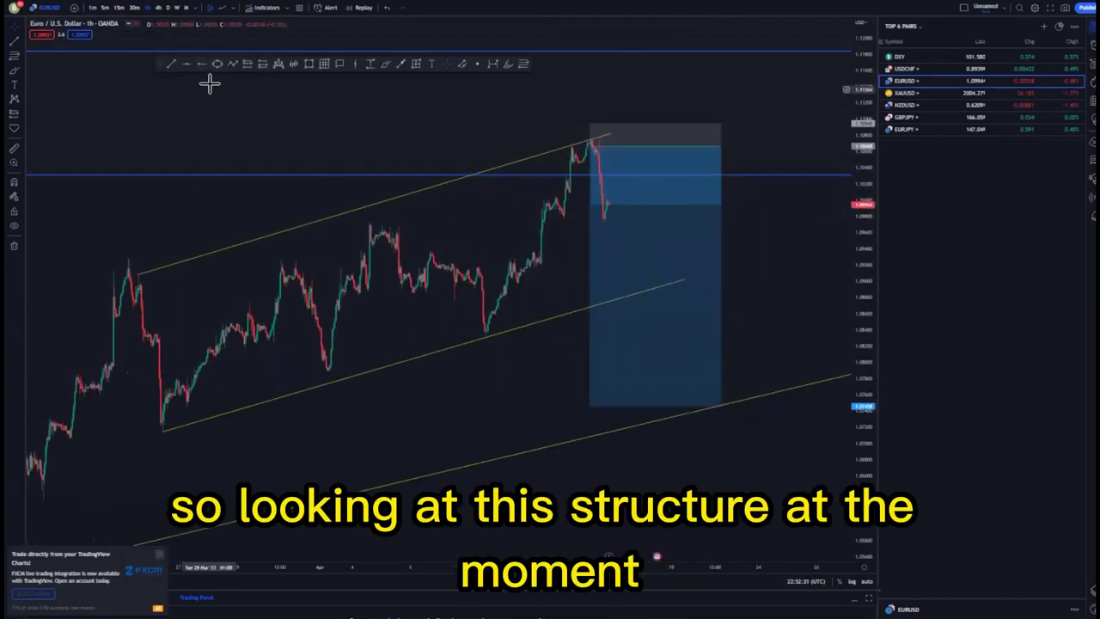
{"action": "left_click_drag", "start_coordinate": [475, 266], "coordinate": [570, 148]}
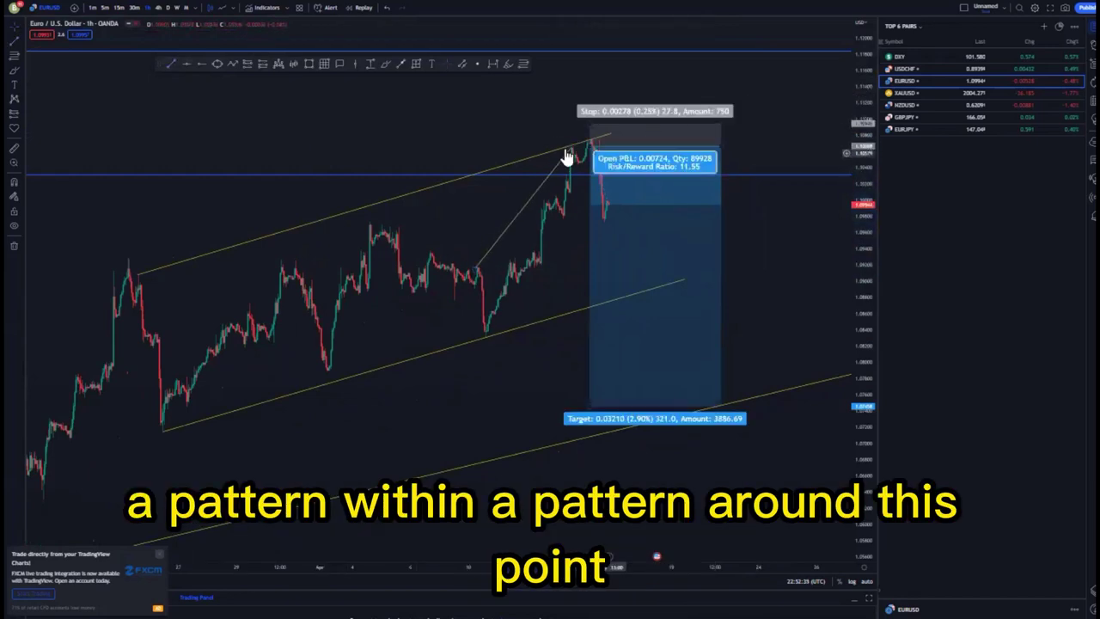
{"action": "left_click", "coordinate": [573, 143]}
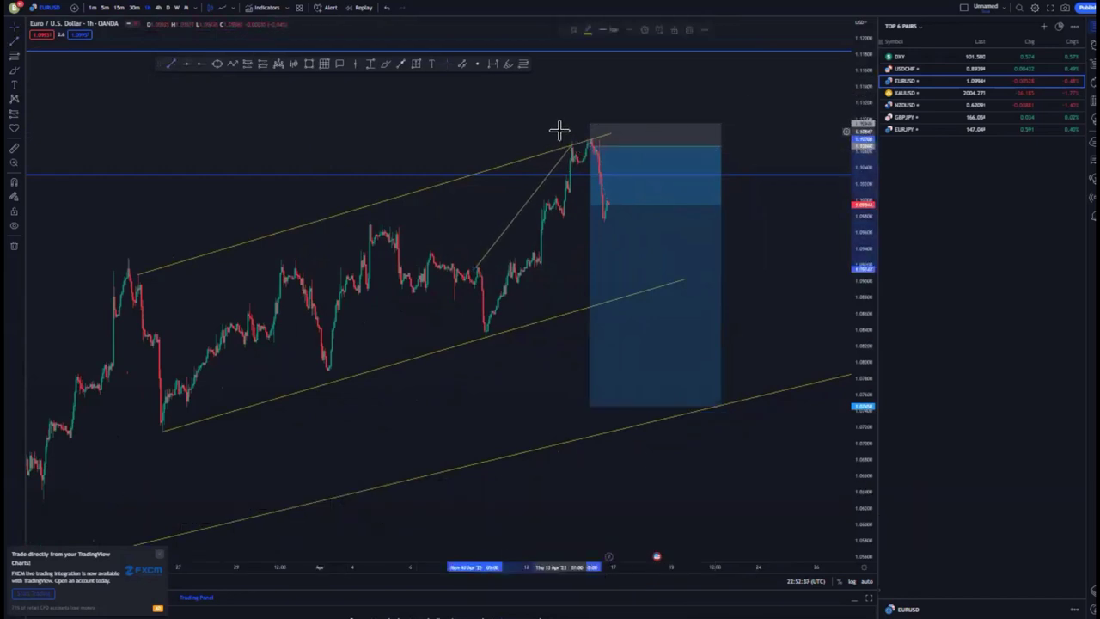
- Draw the lower line of the steep inner channel from the 10 April low to inside the short position
{"action": "left_click", "coordinate": [173, 67]}
{"action": "left_click_drag", "start_coordinate": [487, 334], "coordinate": [599, 178]}
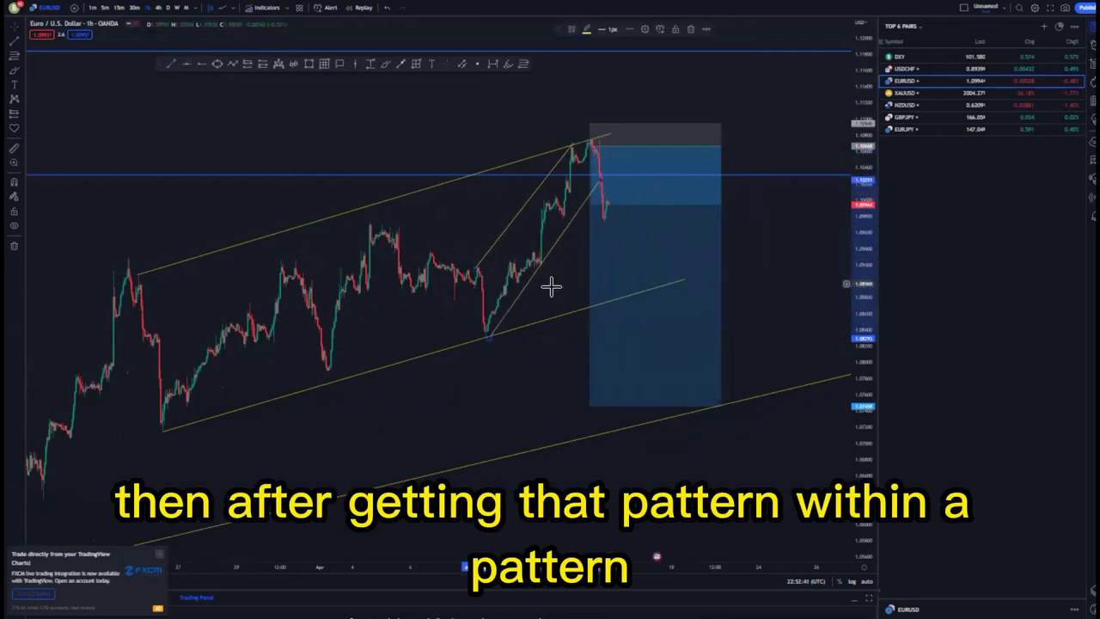
{"action": "left_click_drag", "start_coordinate": [580, 315], "coordinate": [548, 301]}
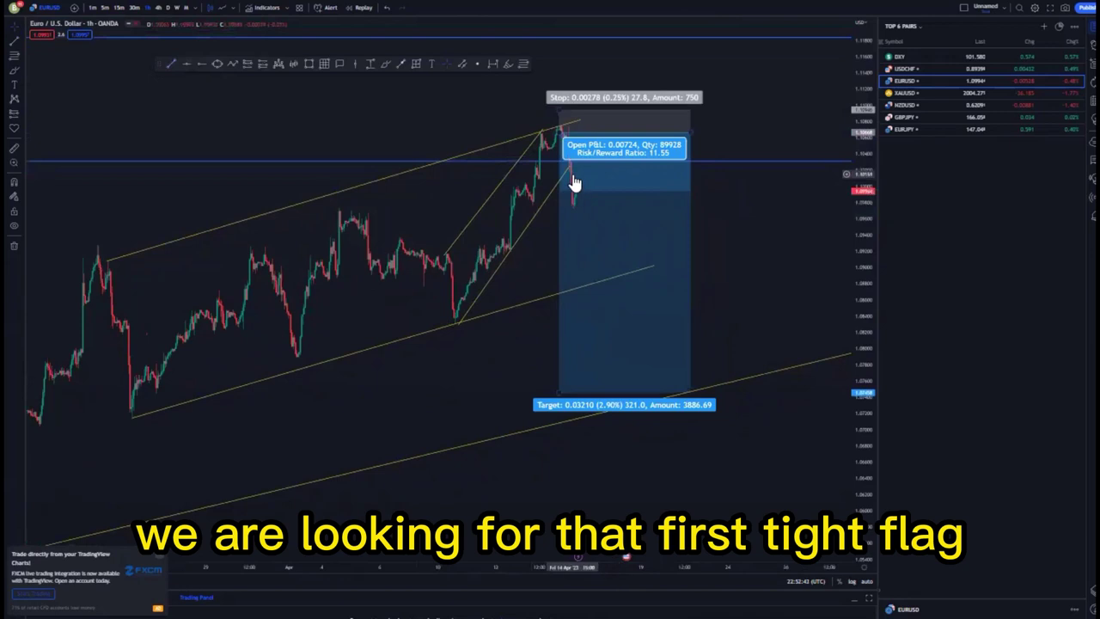
- Delete the short position and the horizontal line running just below the mid-April peak
{"action": "left_click", "coordinate": [567, 211]}
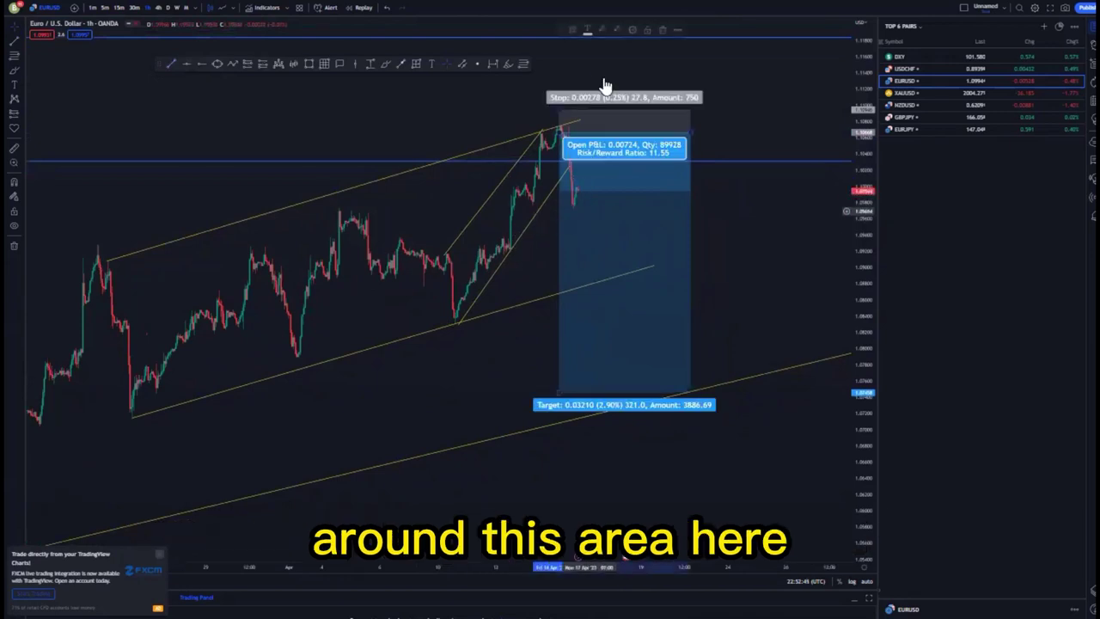
{"action": "left_click", "coordinate": [664, 31]}
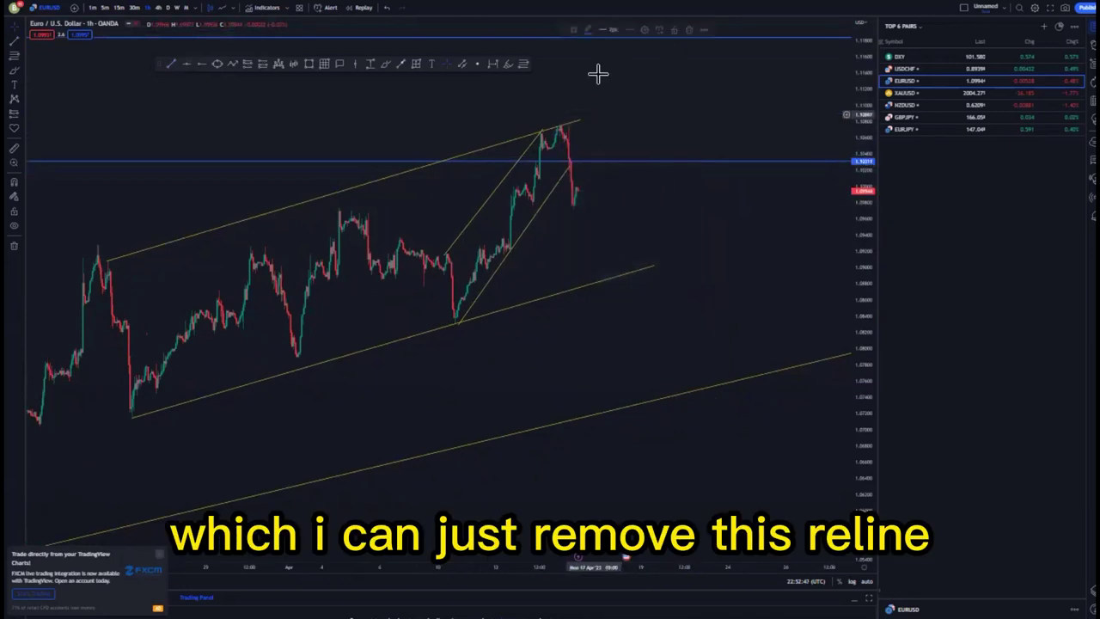
{"action": "left_click", "coordinate": [690, 30]}
- Draw a horizontal ray from the mid-April peak and brush a channelled double-top rise back to it, undoing the sell-off stroke
{"action": "left_click_drag", "start_coordinate": [651, 178], "coordinate": [590, 181]}
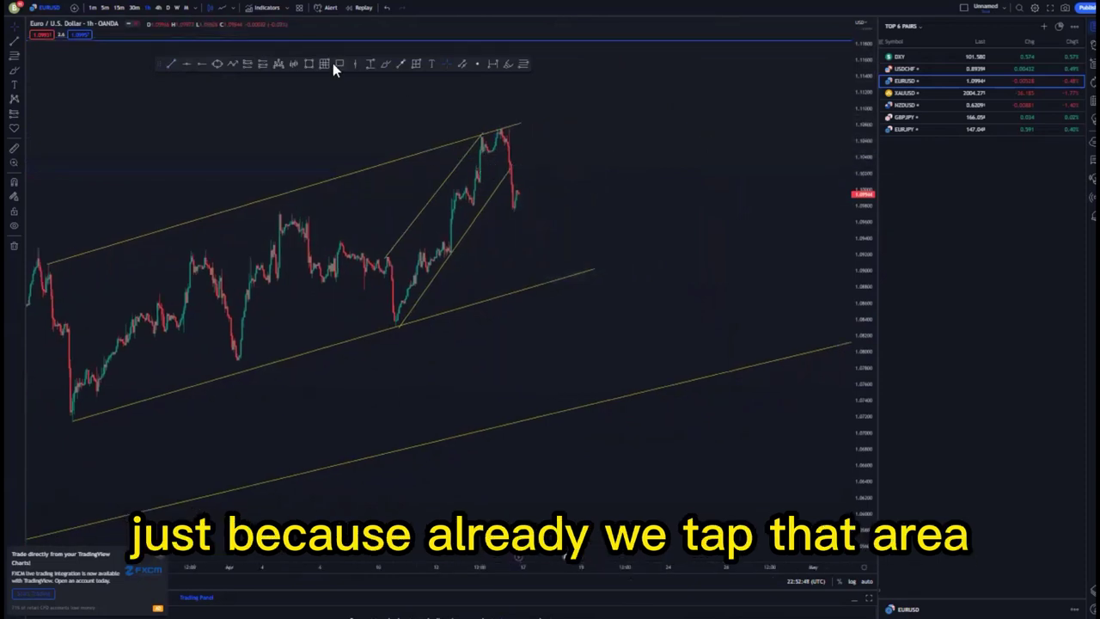
{"action": "left_click", "coordinate": [503, 129]}
{"action": "scroll", "coordinate": [575, 187], "scroll_direction": "up", "scroll_amount": 1}
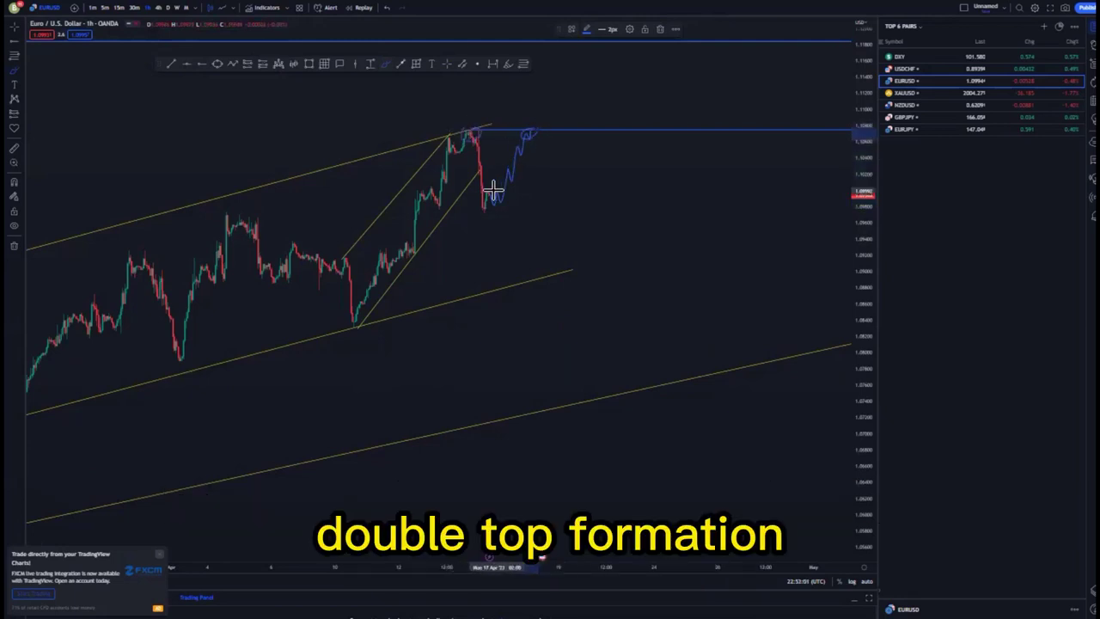
{"action": "mouse_move", "coordinate": [494, 190]}
{"action": "left_mouse_down"}
{"action": "mouse_move", "coordinate": [528, 128]}
{"action": "mouse_move", "coordinate": [550, 292]}
{"action": "left_mouse_up"}
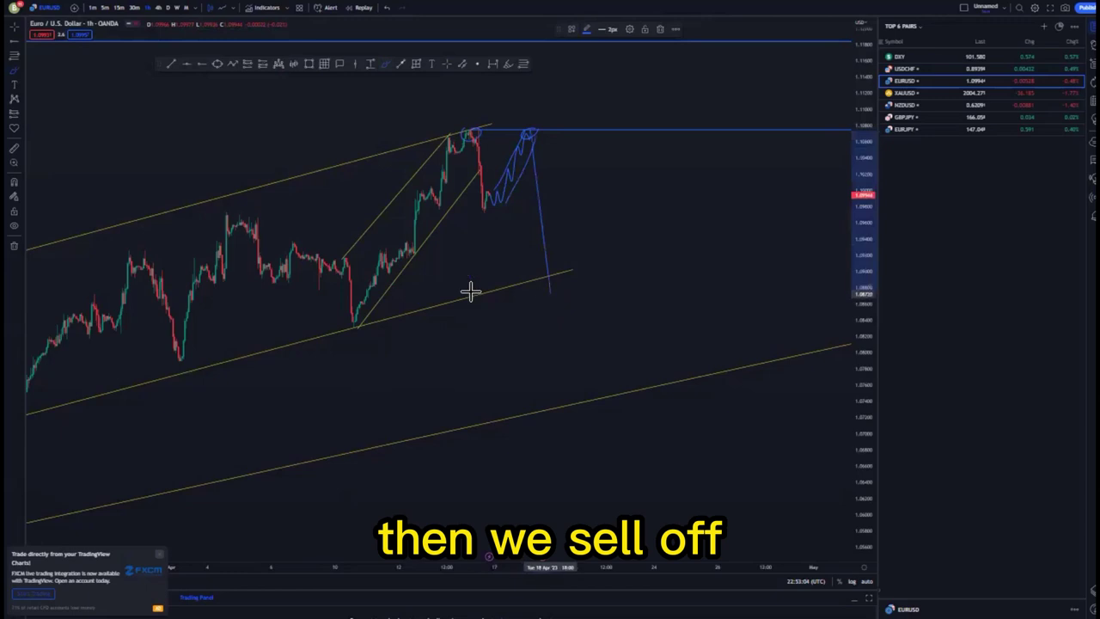
{"action": "left_click", "coordinate": [386, 7]}
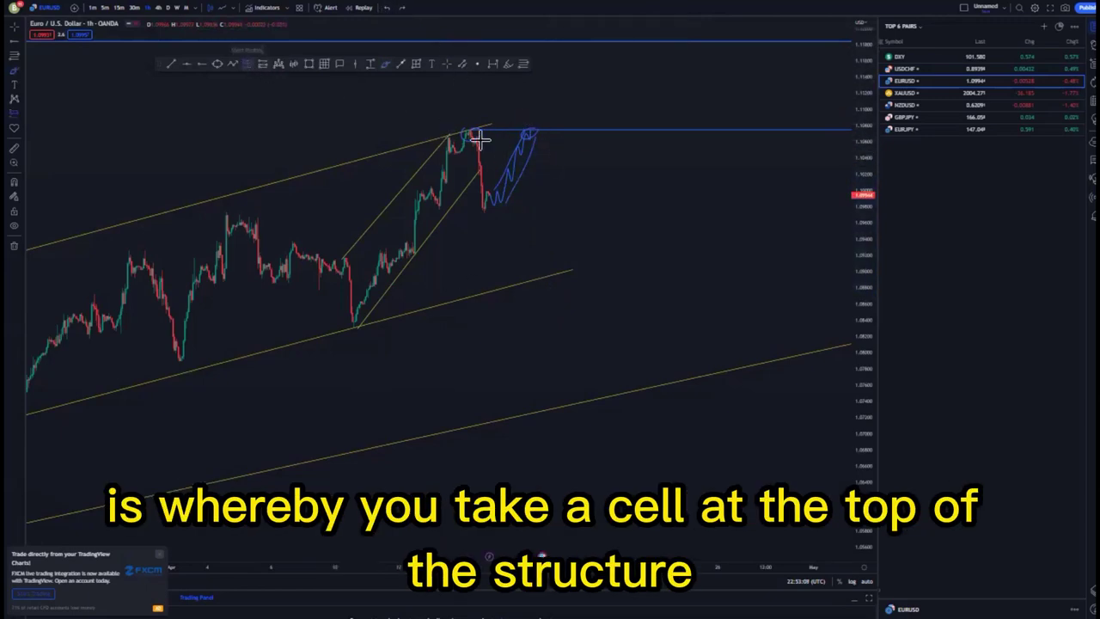
- Try a short position at the second top of the sketched rise with a 34.8 pip stop, and remove it
{"action": "left_click", "coordinate": [531, 135]}
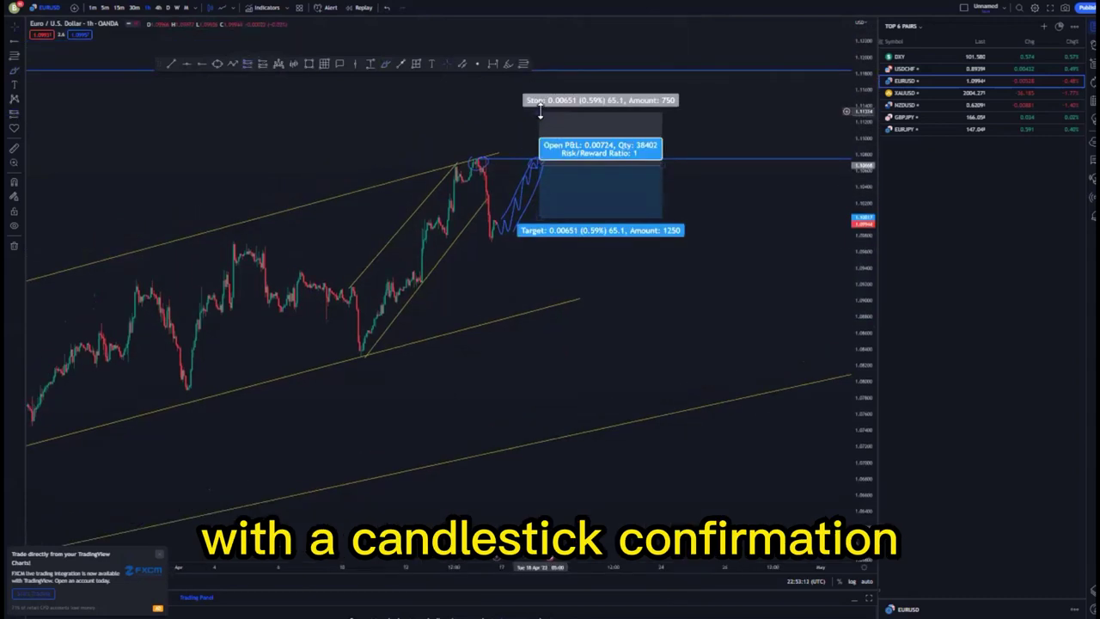
{"action": "left_click_drag", "start_coordinate": [540, 107], "coordinate": [544, 136]}
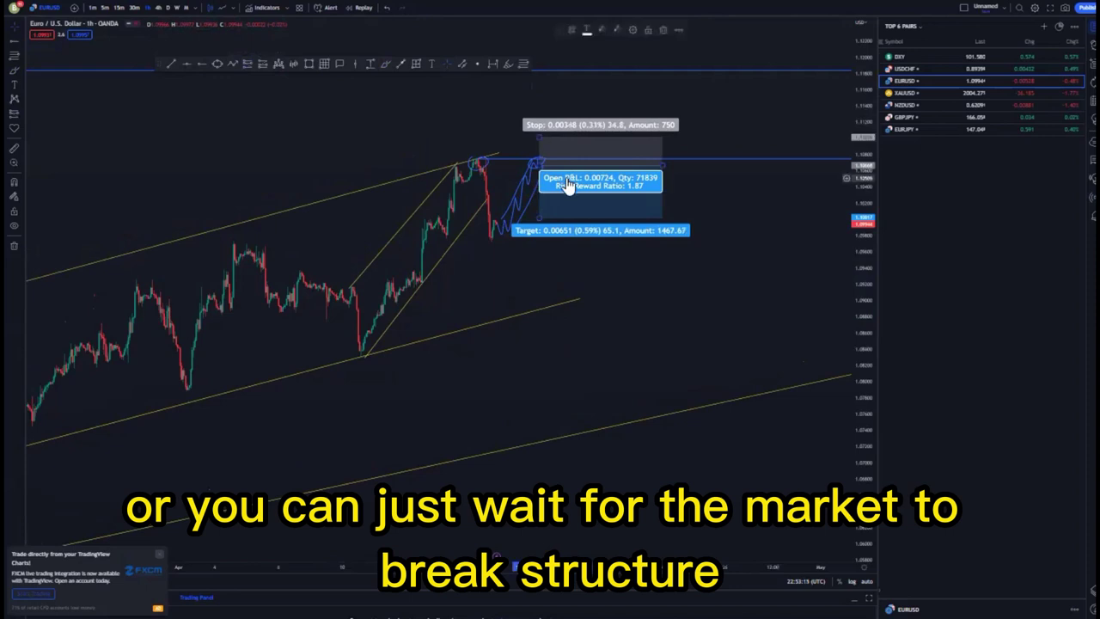
{"action": "left_click", "coordinate": [666, 31]}
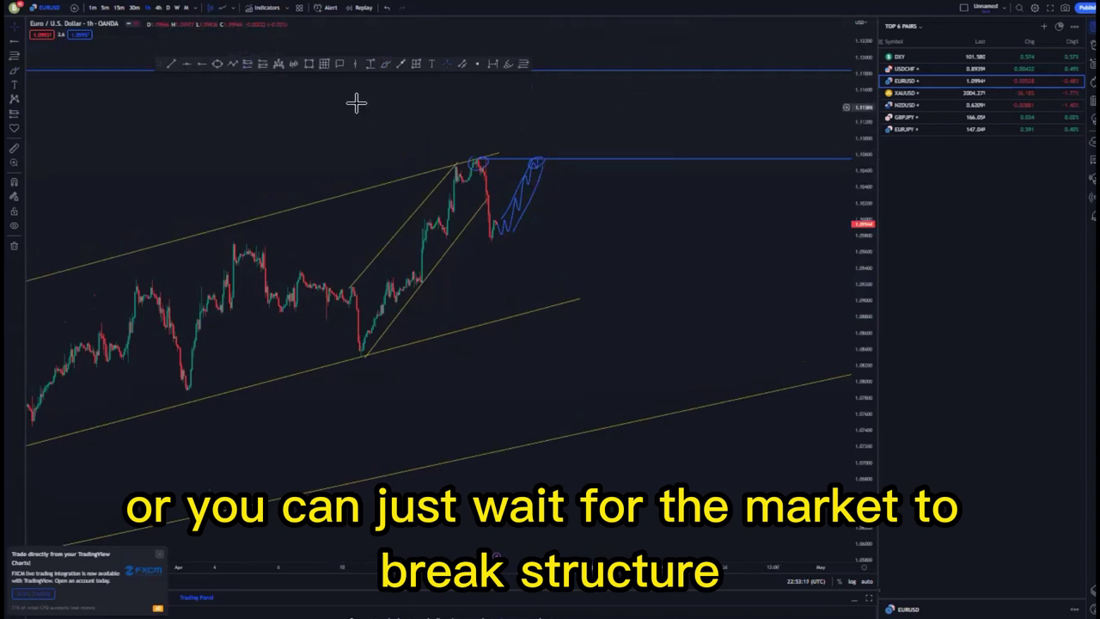
- Place a short position below the sketched second top with a 36.8 pip stop and a 151.1 pip target near the lower channel line
{"action": "left_click", "coordinate": [247, 64]}
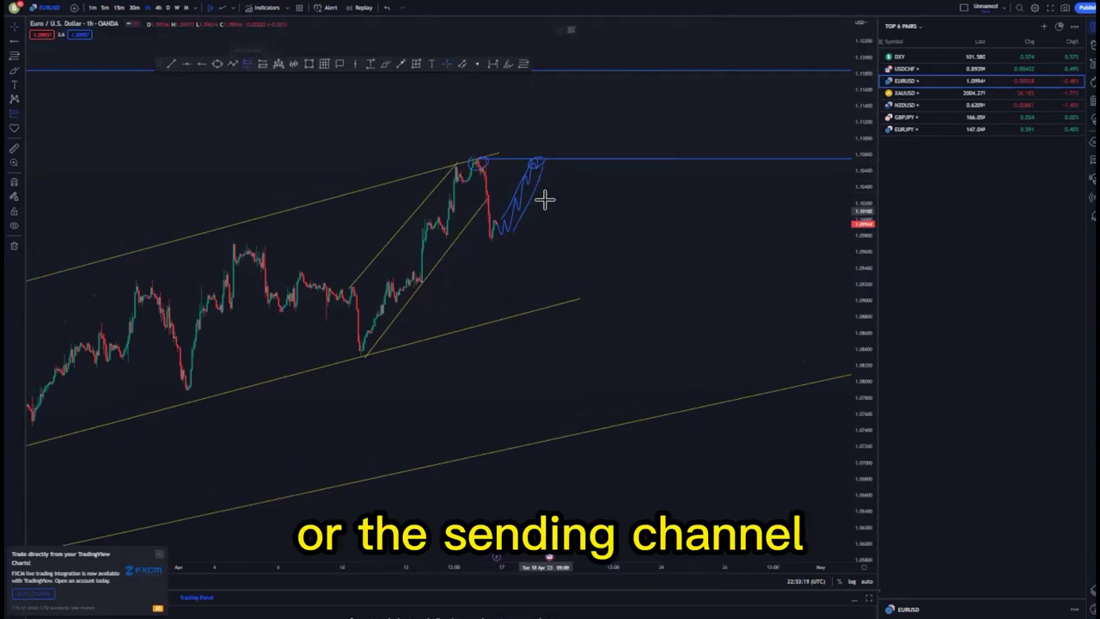
{"action": "left_click", "coordinate": [543, 177]}
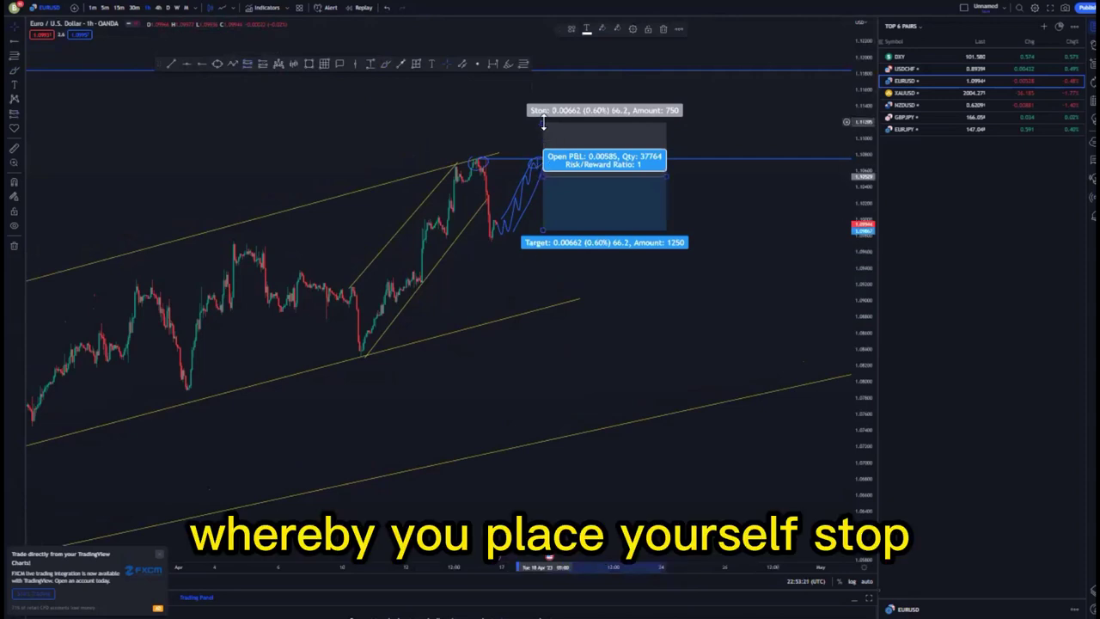
{"action": "left_click_drag", "start_coordinate": [543, 122], "coordinate": [543, 146]}
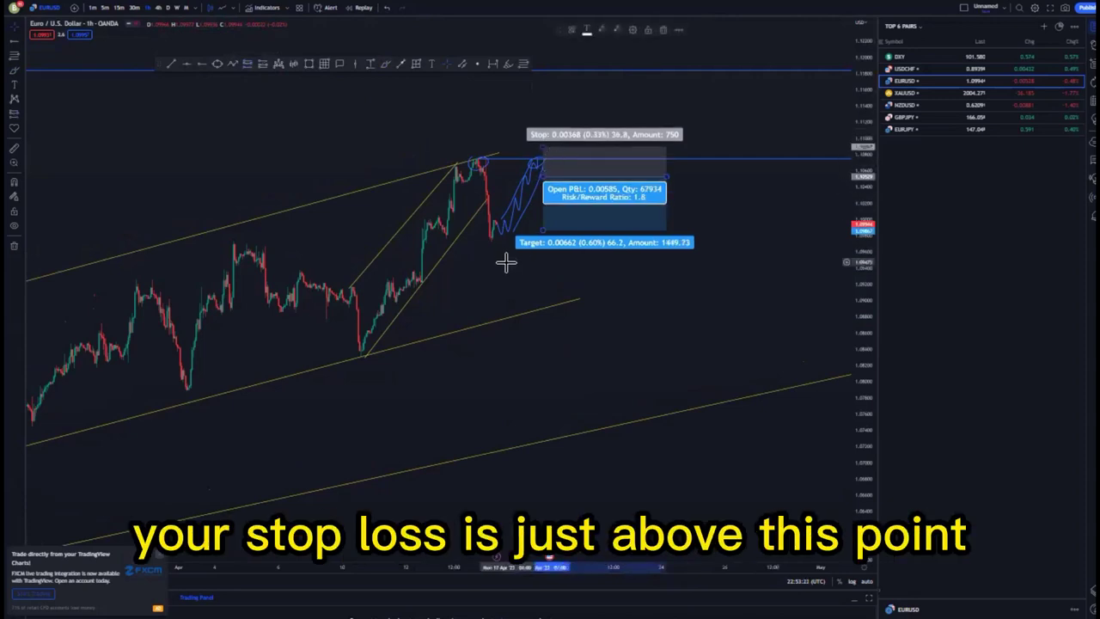
{"action": "left_click_drag", "start_coordinate": [506, 263], "coordinate": [575, 265]}
{"action": "left_click_drag", "start_coordinate": [609, 232], "coordinate": [609, 298]}
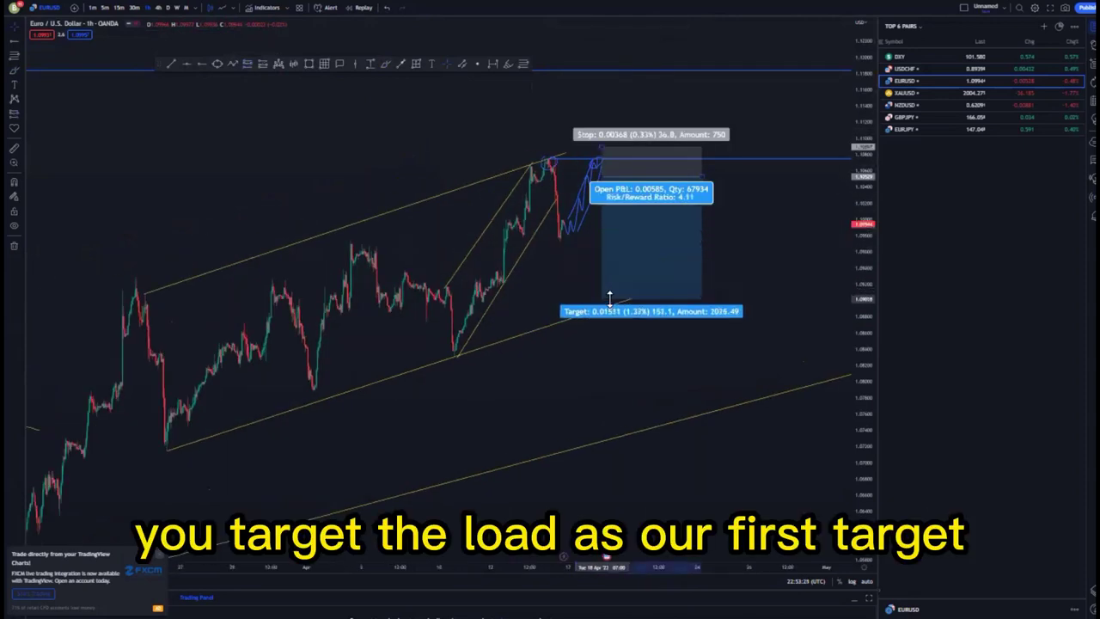
{"action": "left_click", "coordinate": [601, 384]}
- Circle the touches along the channel's lower line with the brush, including the projected one under the short position, and undo the circles
{"action": "left_click_drag", "start_coordinate": [572, 338], "coordinate": [510, 301]}
{"action": "scroll", "coordinate": [528, 323], "scroll_direction": "down", "scroll_amount": 2}
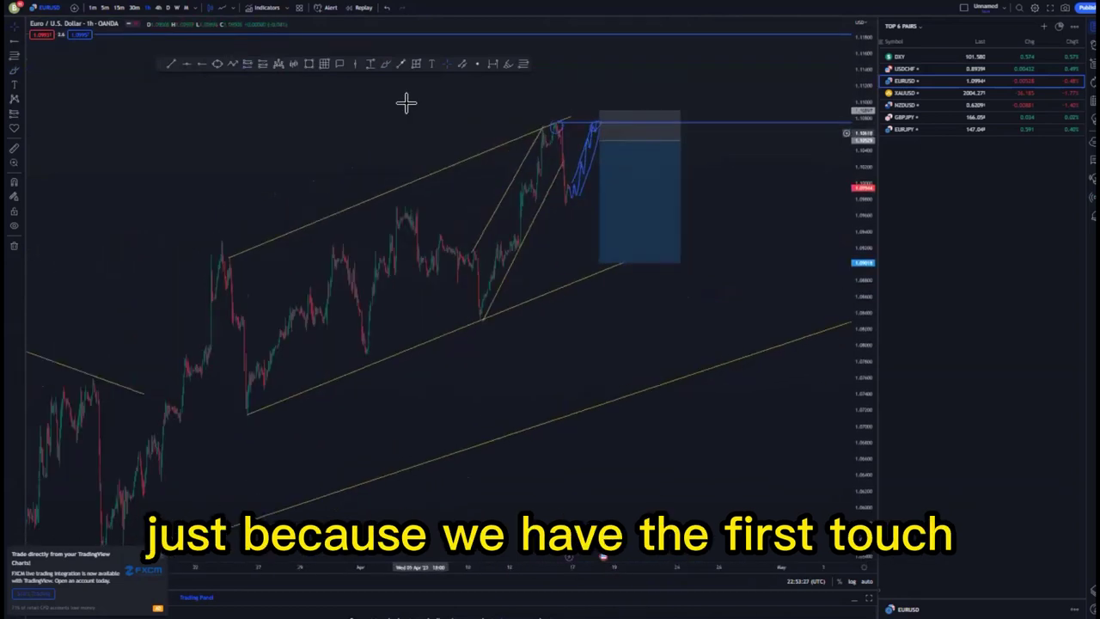
{"action": "left_click", "coordinate": [385, 65]}
{"action": "left_click_drag", "start_coordinate": [250, 410], "coordinate": [256, 427]}
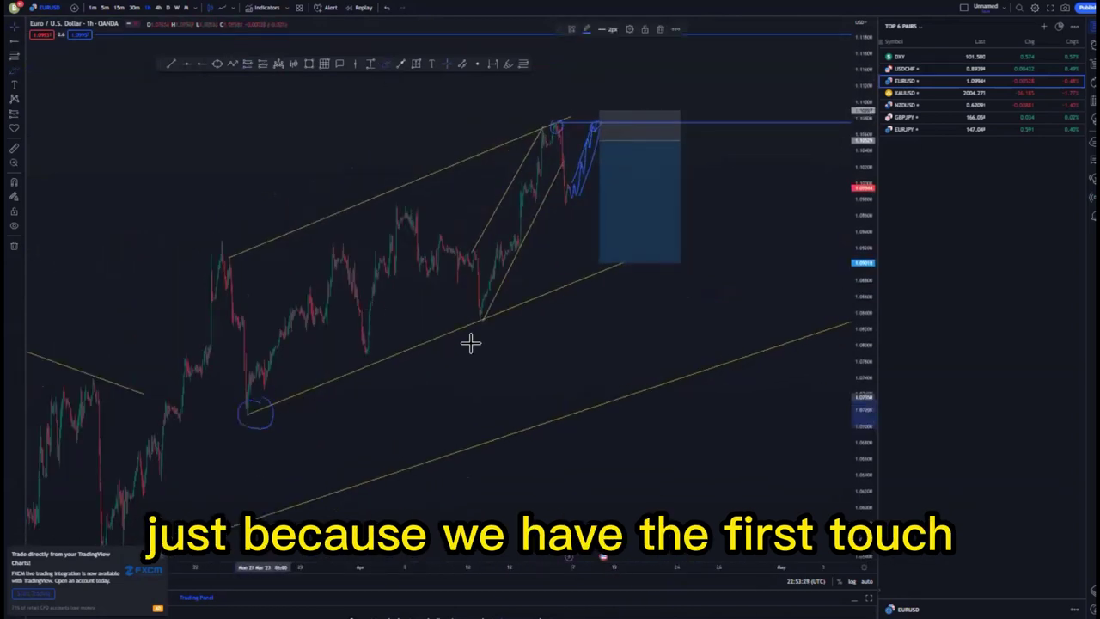
{"action": "left_click_drag", "start_coordinate": [467, 320], "coordinate": [472, 313]}
{"action": "mouse_move", "coordinate": [606, 260]}
{"action": "left_mouse_down"}
{"action": "mouse_move", "coordinate": [621, 265]}
{"action": "mouse_move", "coordinate": [610, 263]}
{"action": "left_mouse_up"}
{"action": "left_click", "coordinate": [385, 10]}
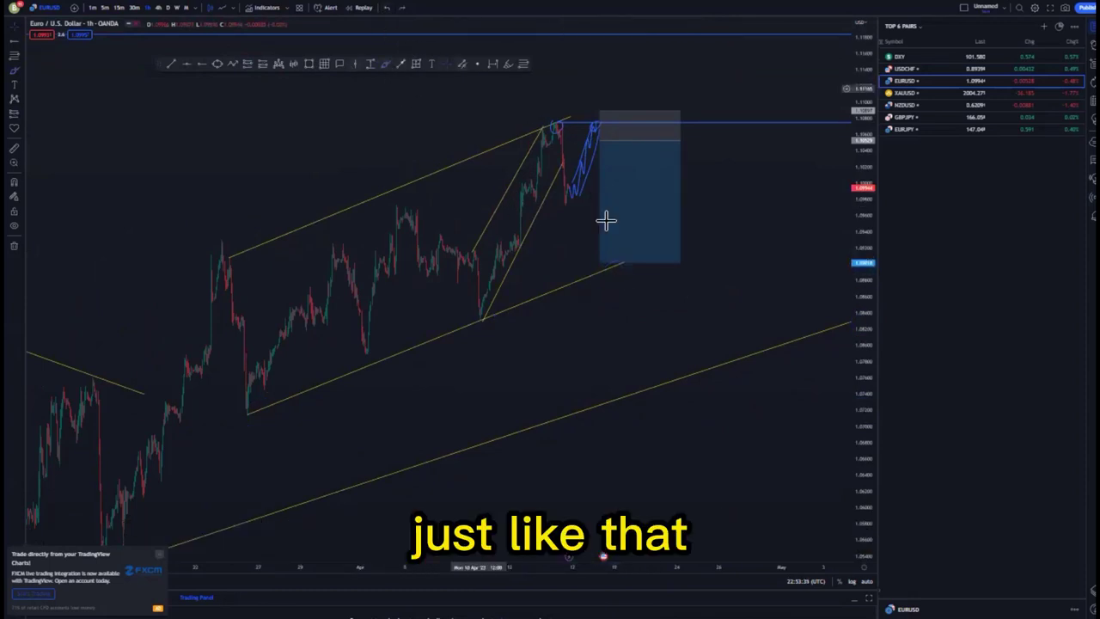
- Extend the short position's target to 1512.3 pips at the lowest horizontal line and widen the position
{"action": "left_click_drag", "start_coordinate": [783, 337], "coordinate": [697, 255]}
{"action": "scroll", "coordinate": [700, 253], "scroll_direction": "down", "scroll_amount": 10}
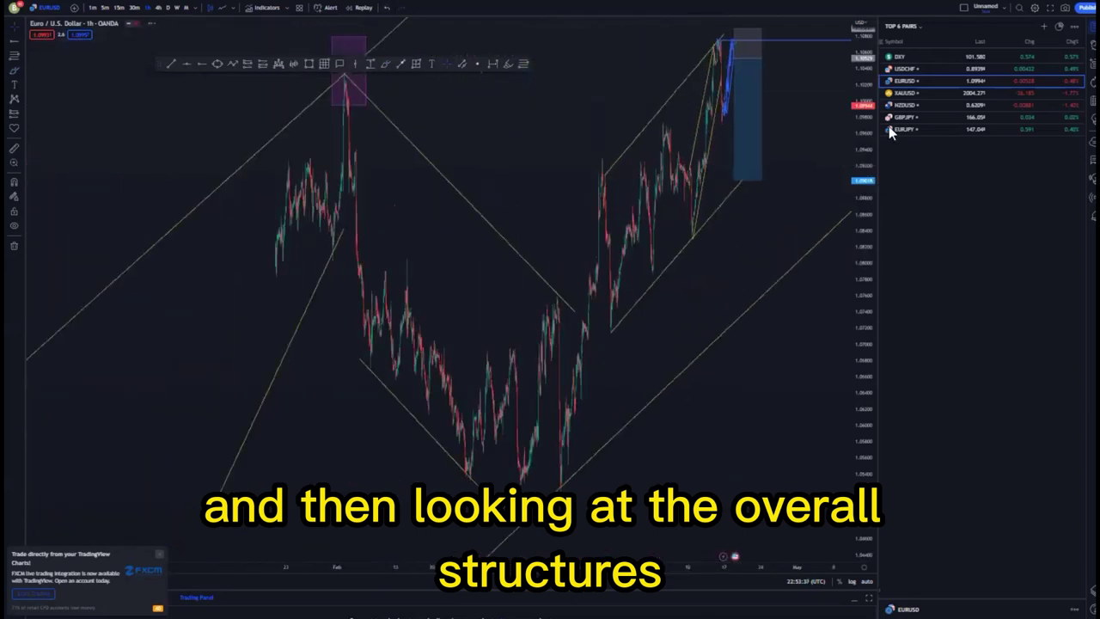
{"action": "scroll", "coordinate": [748, 369], "scroll_direction": "down", "scroll_amount": 5}
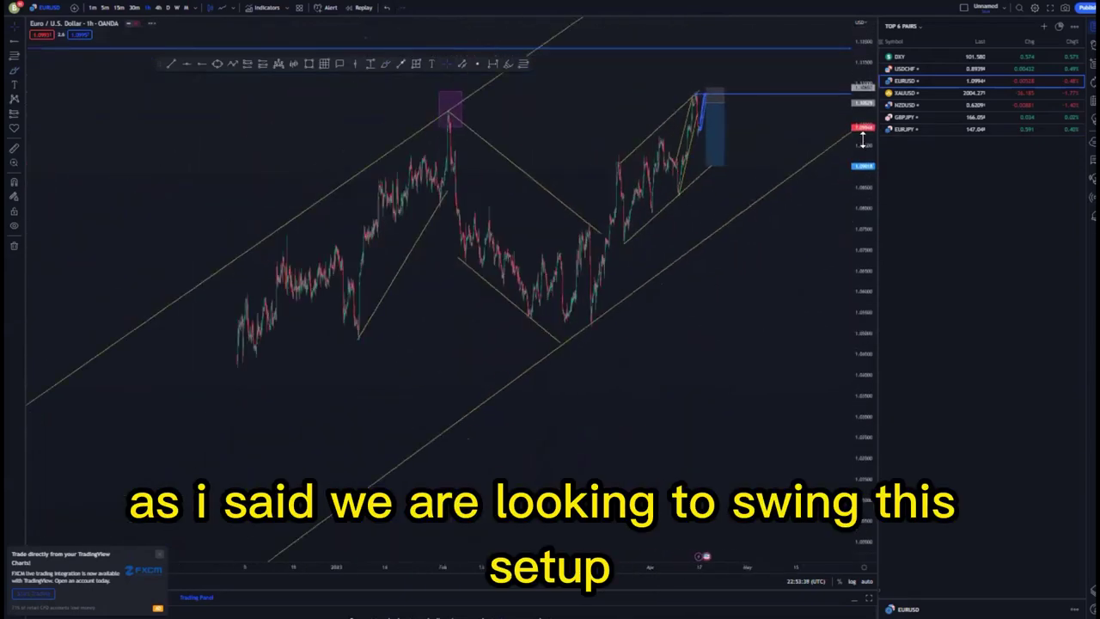
{"action": "left_click_drag", "start_coordinate": [716, 221], "coordinate": [714, 201]}
{"action": "left_click_drag", "start_coordinate": [789, 282], "coordinate": [771, 221]}
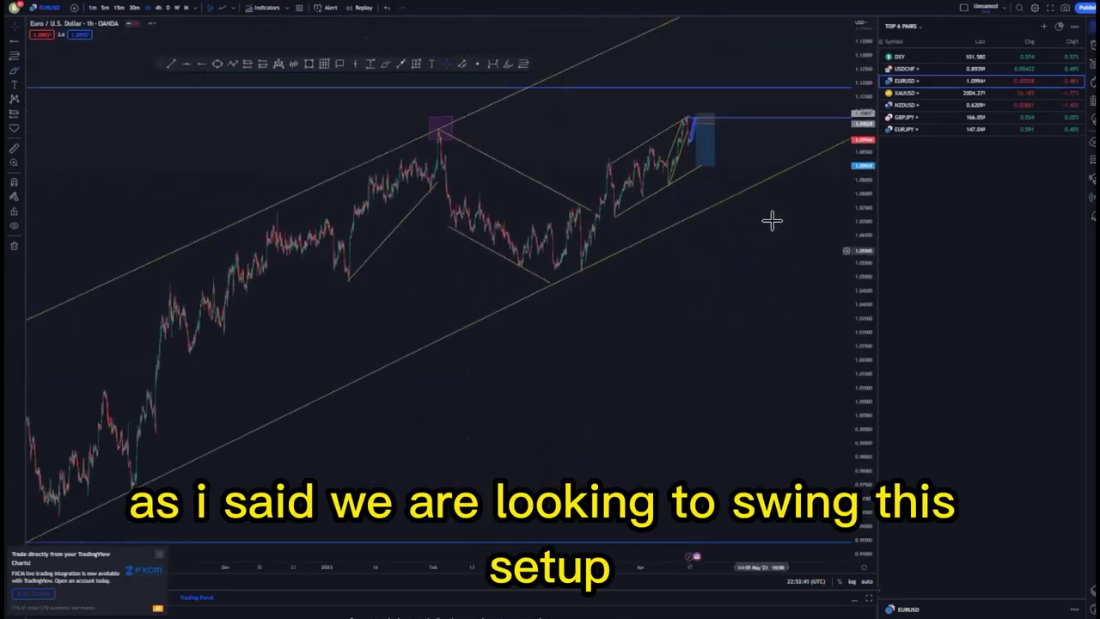
{"action": "left_click_drag", "start_coordinate": [854, 142], "coordinate": [852, 193]}
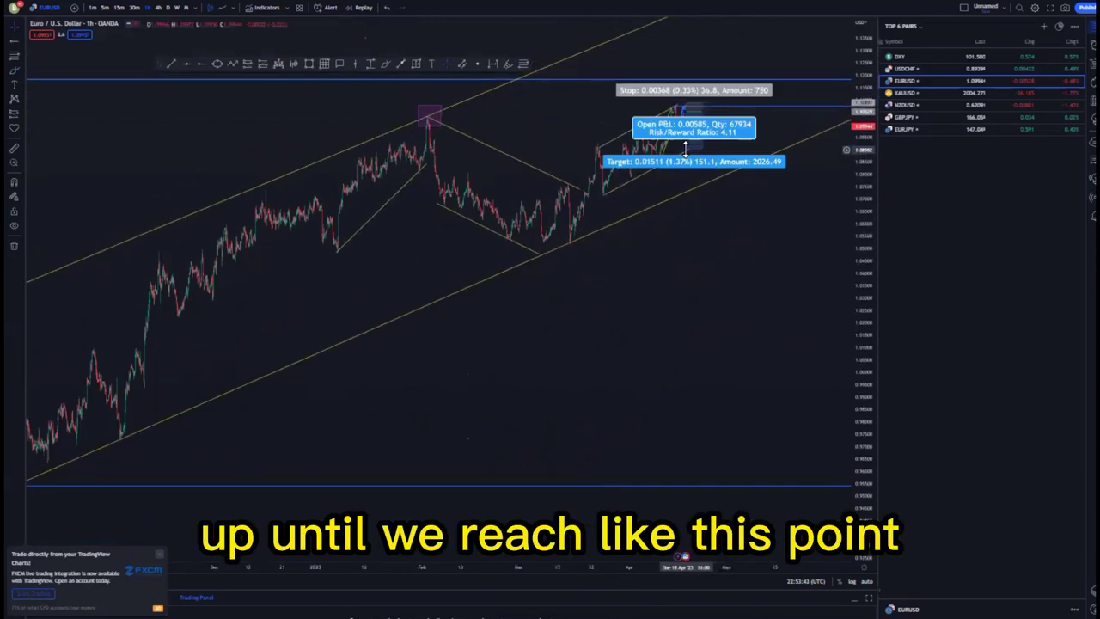
{"action": "left_click_drag", "start_coordinate": [686, 148], "coordinate": [700, 488]}
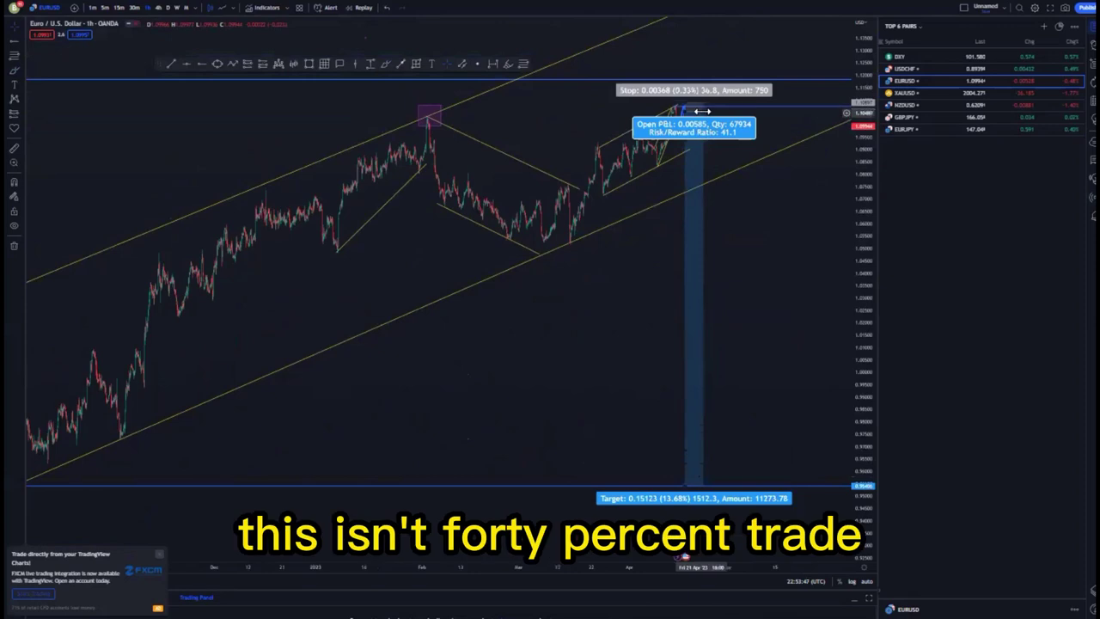
{"action": "left_click_drag", "start_coordinate": [703, 111], "coordinate": [729, 113]}
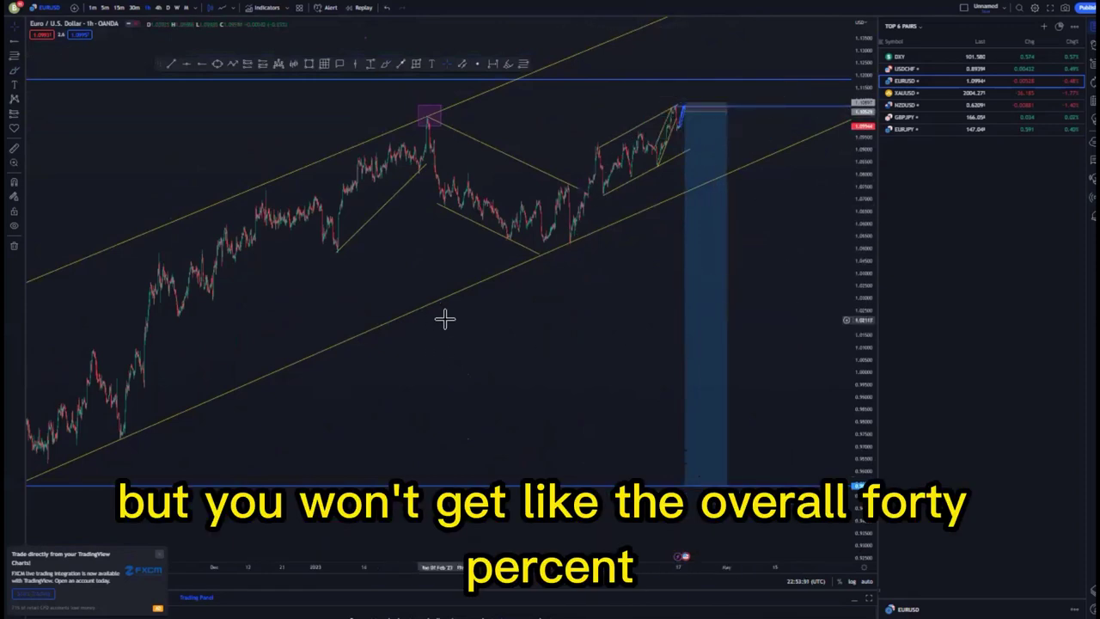
- Shorten the short position's target to just below the long-term lower trendline, and delete the position
{"action": "left_click_drag", "start_coordinate": [574, 321], "coordinate": [541, 346]}
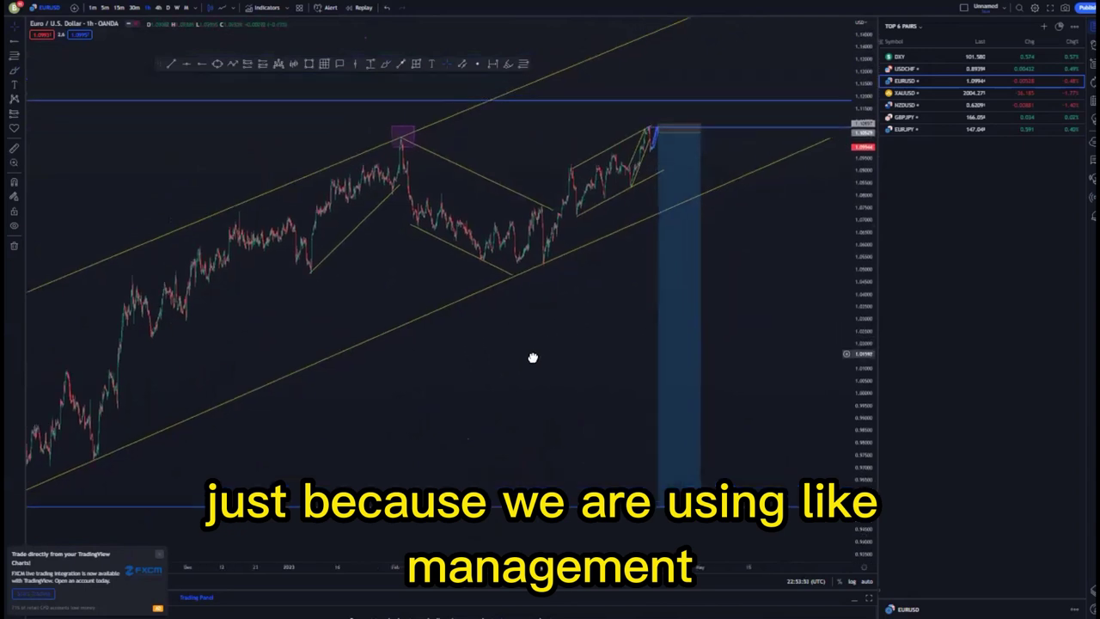
{"action": "left_click", "coordinate": [679, 284]}
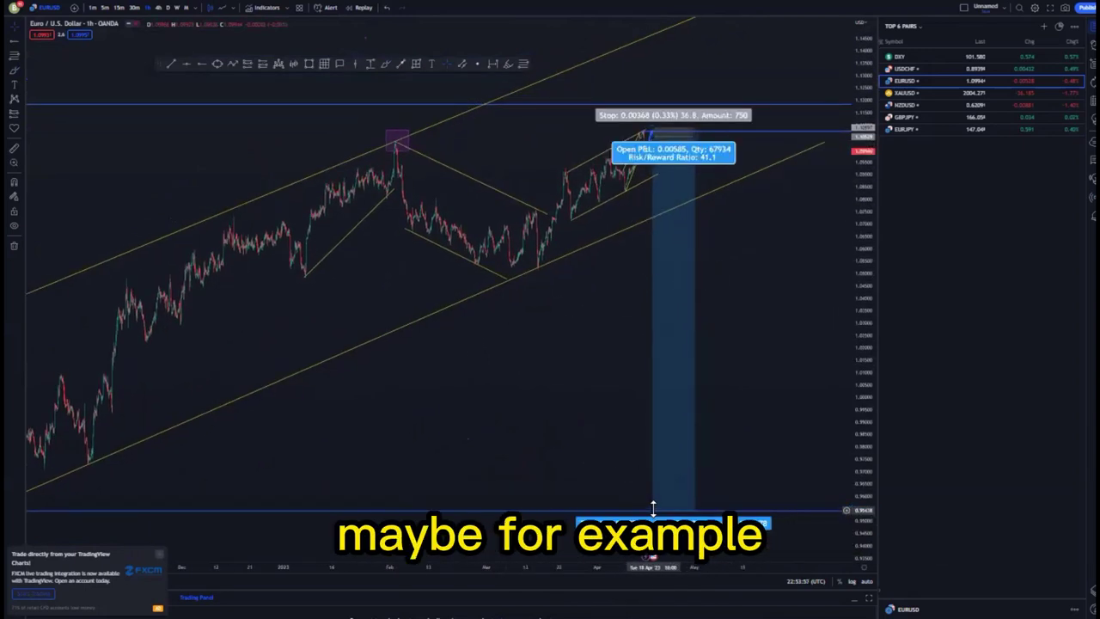
{"action": "left_click_drag", "start_coordinate": [653, 508], "coordinate": [652, 275]}
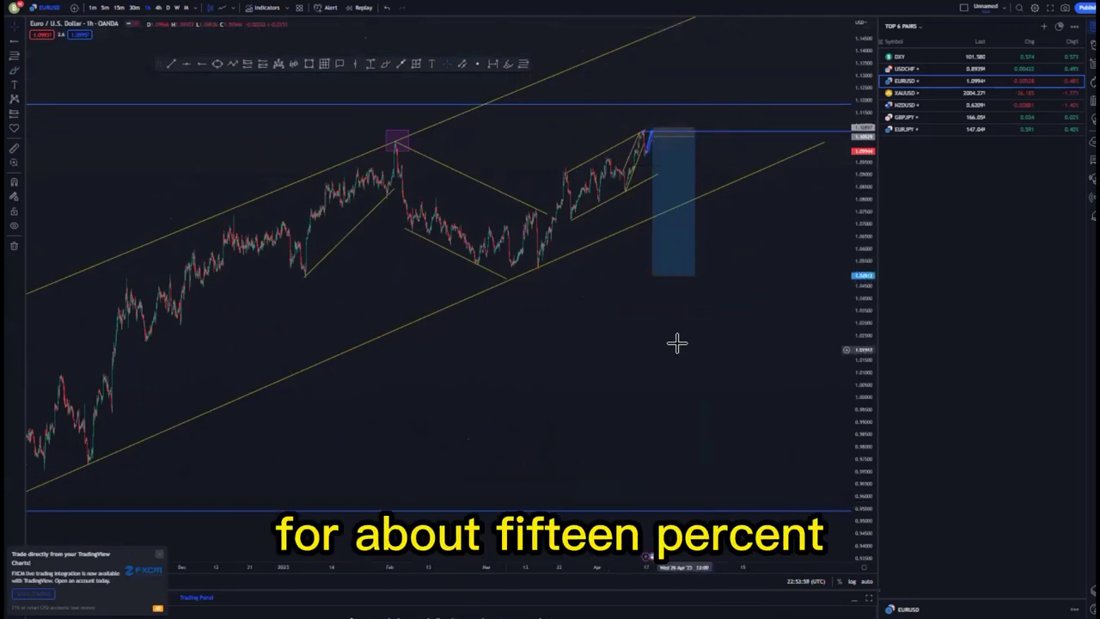
{"action": "left_click", "coordinate": [659, 27]}
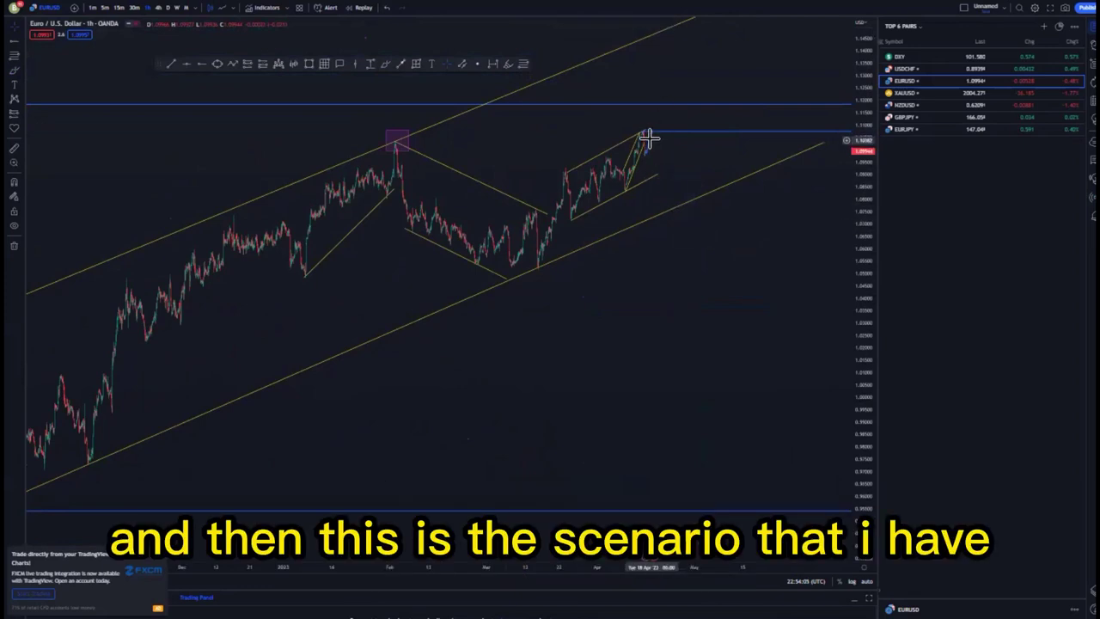
- Delete the brushed rise beside the mid-April peak and move the horizontal ray to the early-February peak in the purple box
{"action": "left_click", "coordinate": [651, 142]}
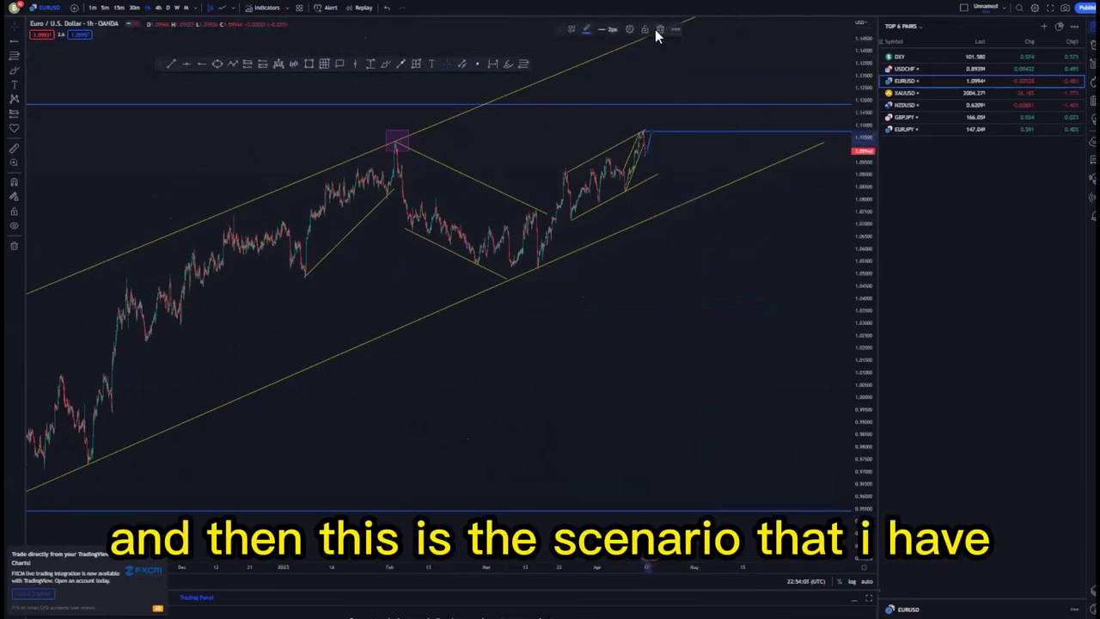
{"action": "left_click_drag", "start_coordinate": [643, 131], "coordinate": [394, 141]}
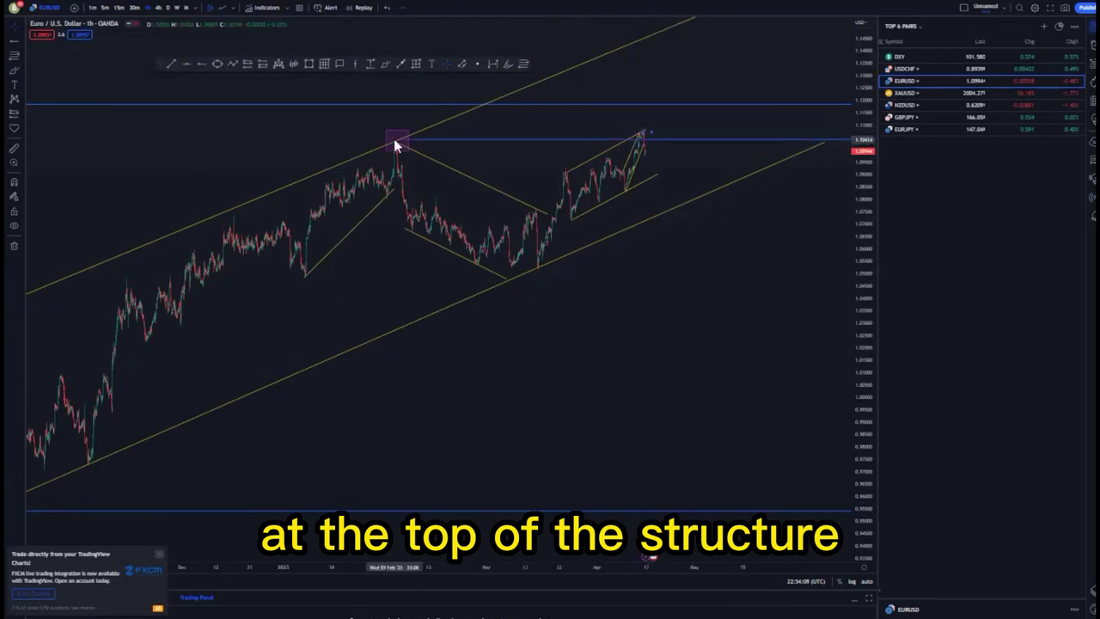
{"action": "left_click_drag", "start_coordinate": [696, 255], "coordinate": [699, 304]}
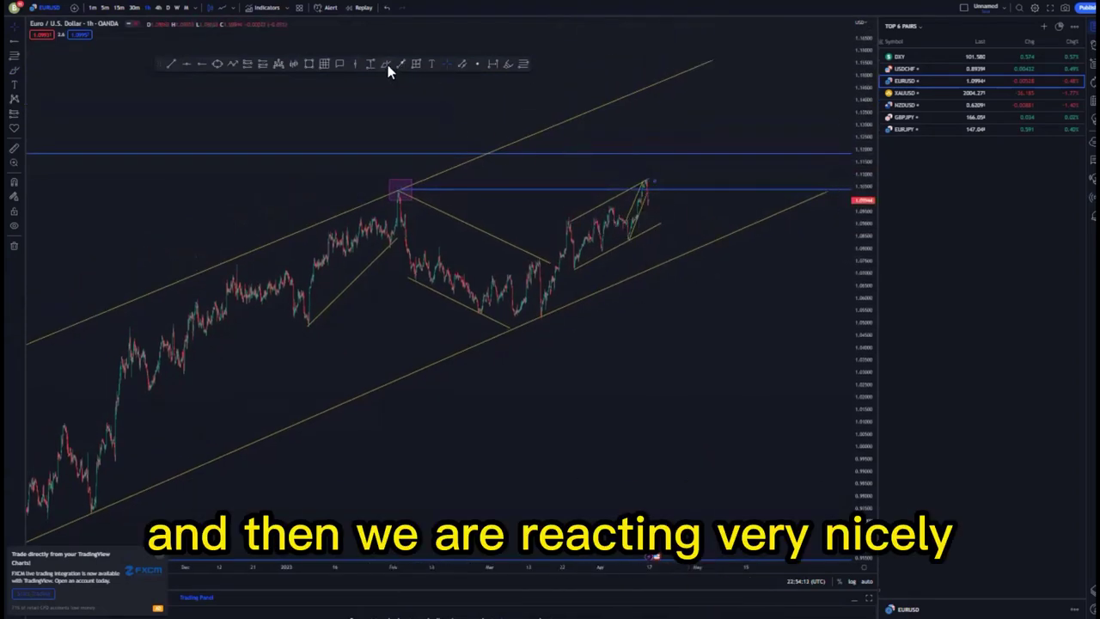
{"action": "mouse_move", "coordinate": [649, 180]}
{"action": "left_mouse_down"}
{"action": "mouse_move", "coordinate": [580, 197]}
{"action": "mouse_move", "coordinate": [644, 258]}
{"action": "left_mouse_up"}
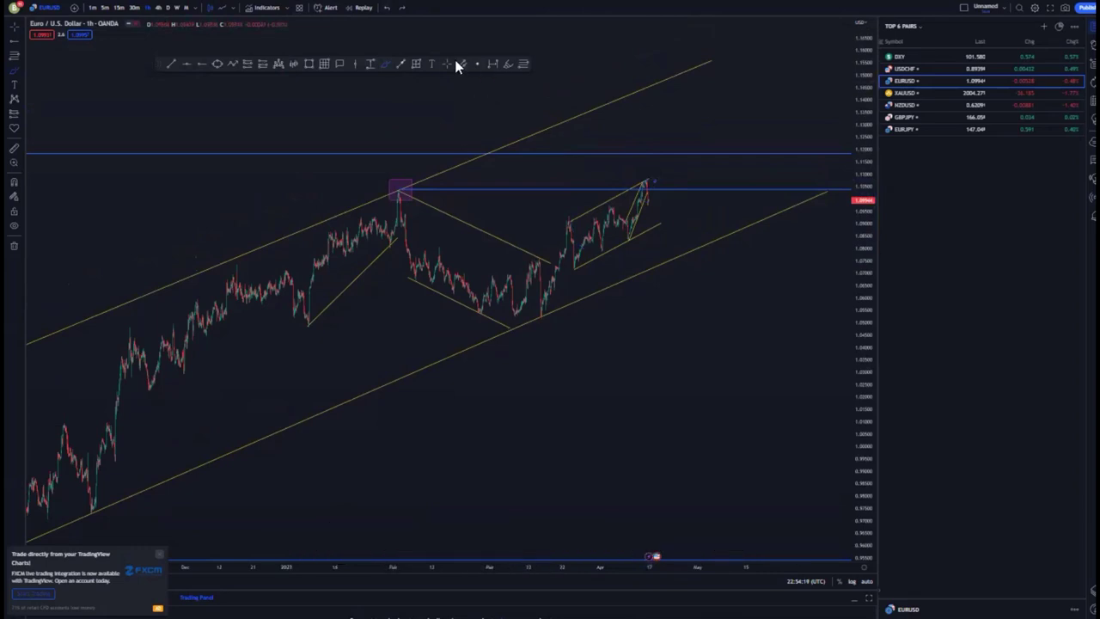
- Remove the leftover brush circles at and beside the mid-April peak
{"action": "scroll", "coordinate": [828, 346], "scroll_direction": "up", "scroll_amount": 4}
{"action": "left_click_drag", "start_coordinate": [863, 243], "coordinate": [864, 129]}
{"action": "left_click_drag", "start_coordinate": [827, 330], "coordinate": [964, 350]}
{"action": "scroll", "coordinate": [752, 349], "scroll_direction": "up", "scroll_amount": 8}
{"action": "left_click_drag", "start_coordinate": [552, 346], "coordinate": [754, 351]}
{"action": "scroll", "coordinate": [754, 351], "scroll_direction": "up", "scroll_amount": 5}
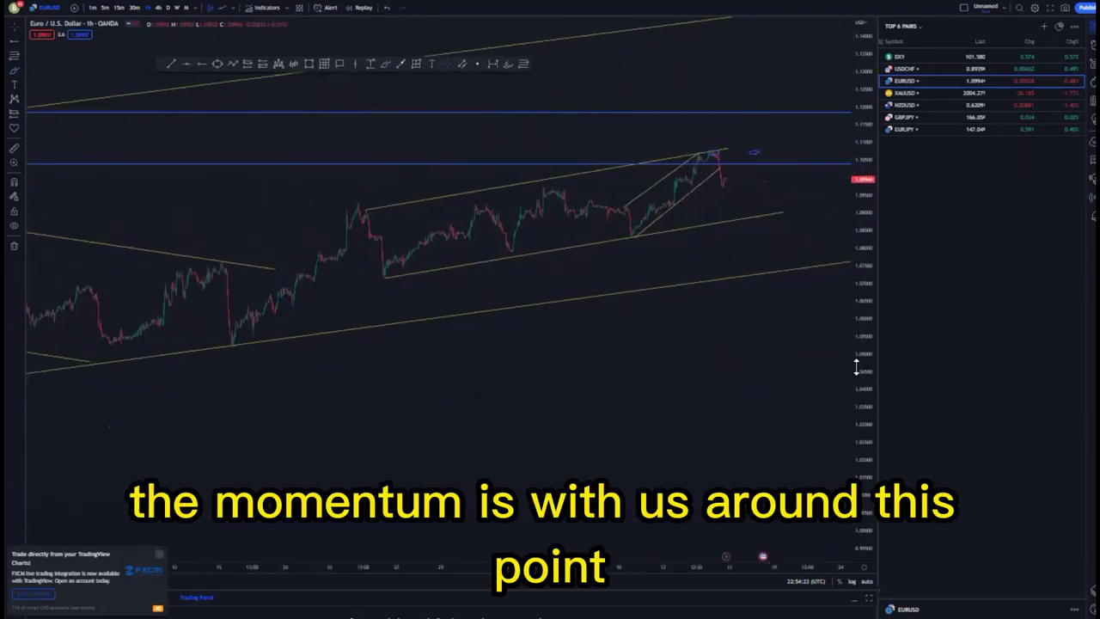
{"action": "left_click_drag", "start_coordinate": [863, 391], "coordinate": [833, 247]}
{"action": "left_click_drag", "start_coordinate": [772, 202], "coordinate": [770, 246]}
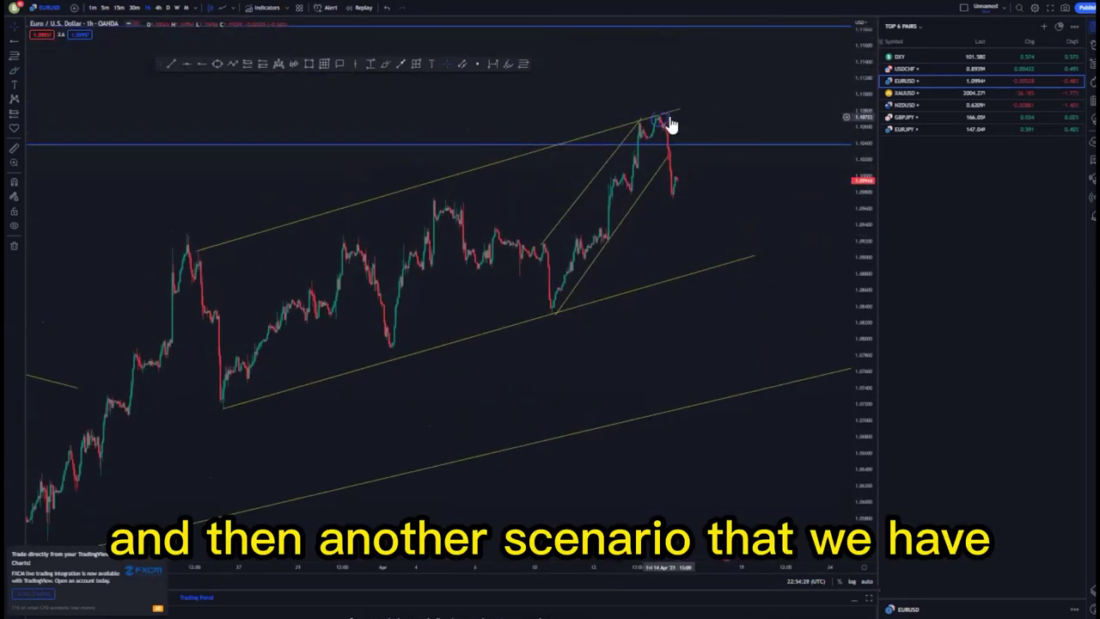
- Examine the overall rising channel and the inner patterns leading up to the mid-April peak
{"action": "scroll", "coordinate": [784, 318], "scroll_direction": "down", "scroll_amount": 11}
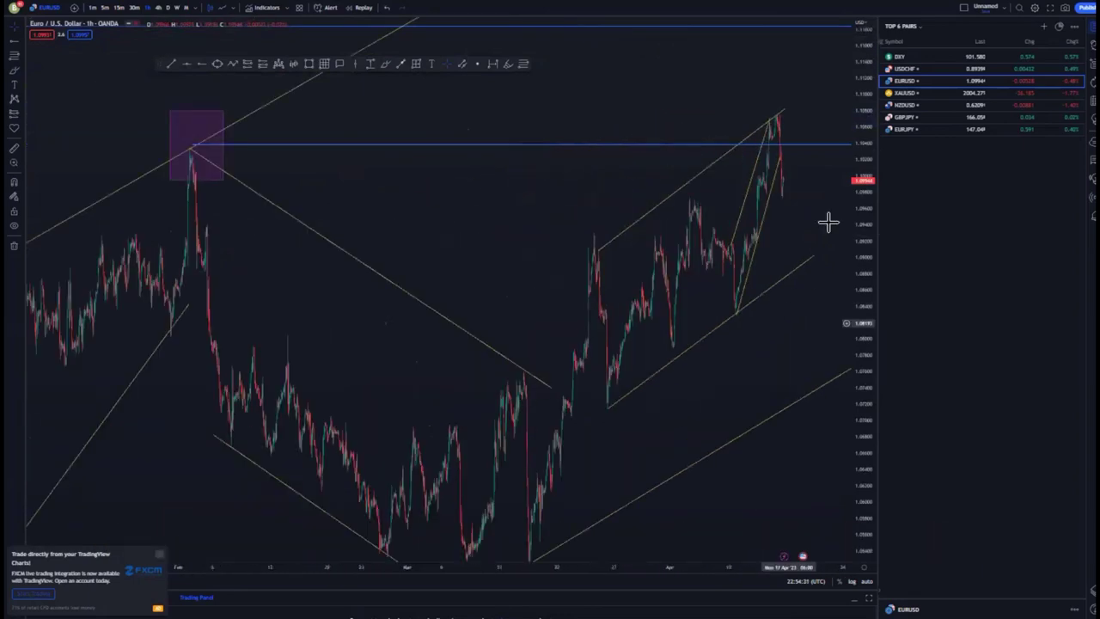
{"action": "left_click_drag", "start_coordinate": [858, 298], "coordinate": [860, 430]}
{"action": "left_click_drag", "start_coordinate": [458, 329], "coordinate": [248, 297]}
{"action": "scroll", "coordinate": [553, 366], "scroll_direction": "down", "scroll_amount": 5}
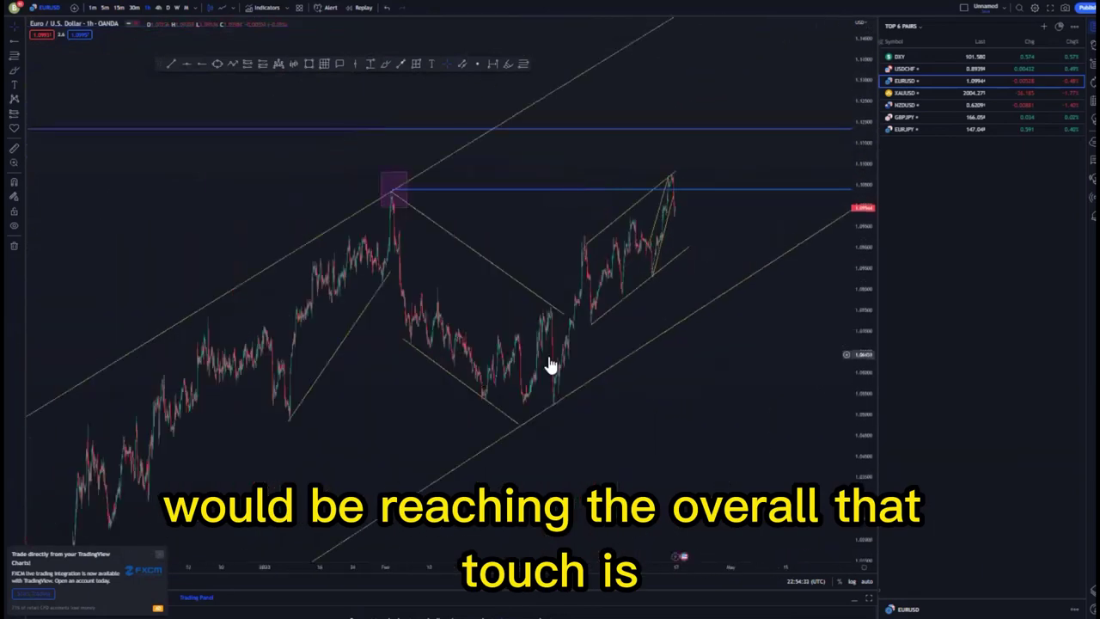
{"action": "left_click_drag", "start_coordinate": [865, 82], "coordinate": [778, 298]}
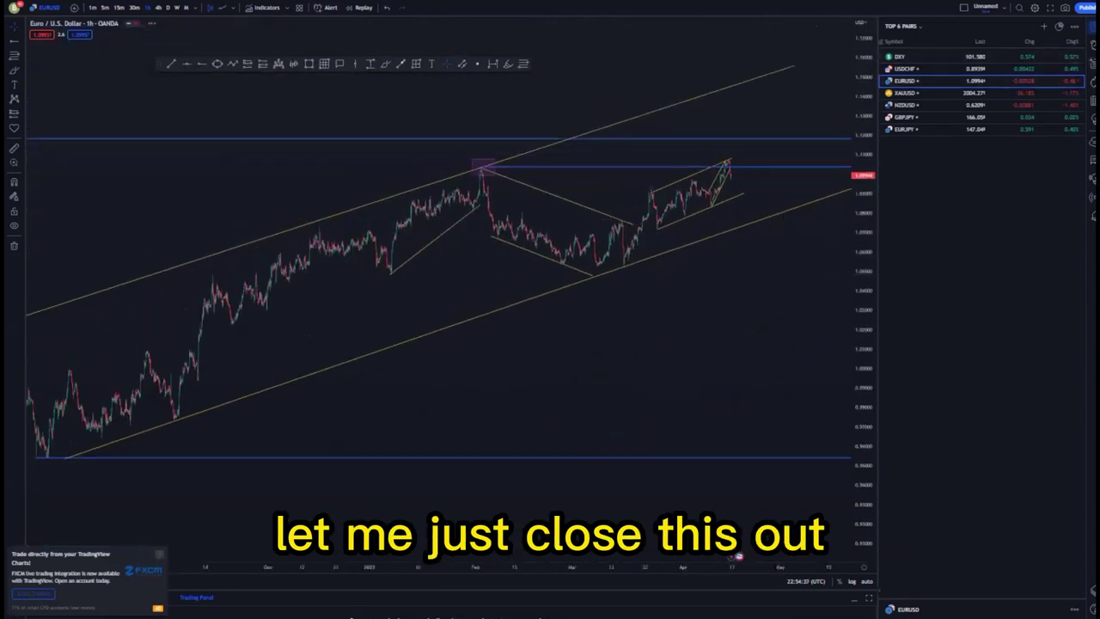
- Draw an arrow from the current mid-April price up to the long-term upper trendline
{"action": "left_click_drag", "start_coordinate": [774, 347], "coordinate": [724, 355]}
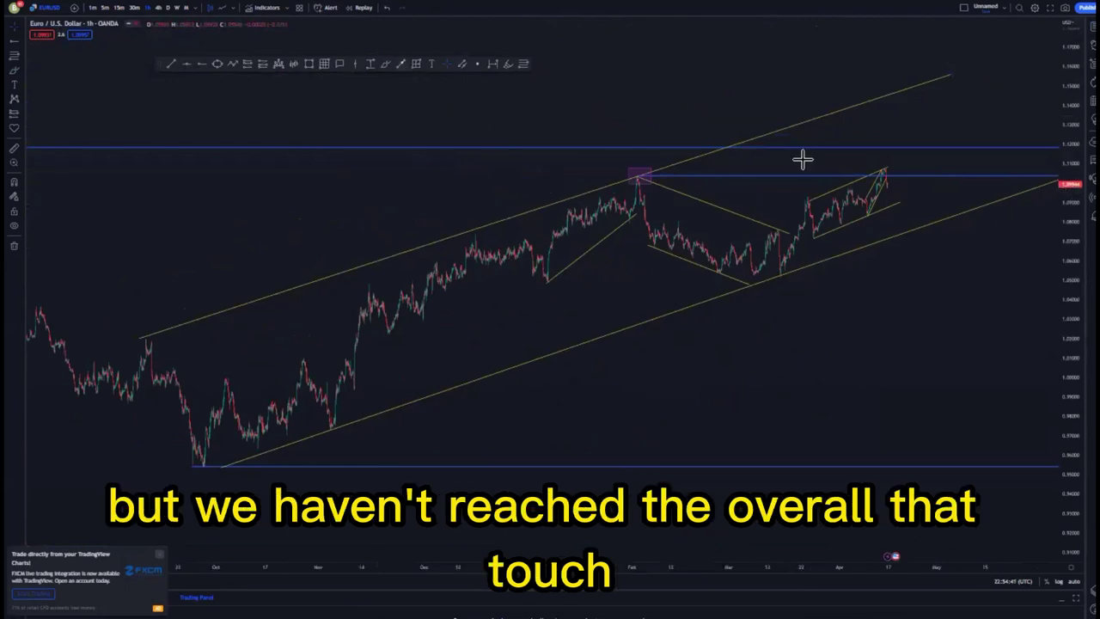
{"action": "left_click", "coordinate": [890, 190]}
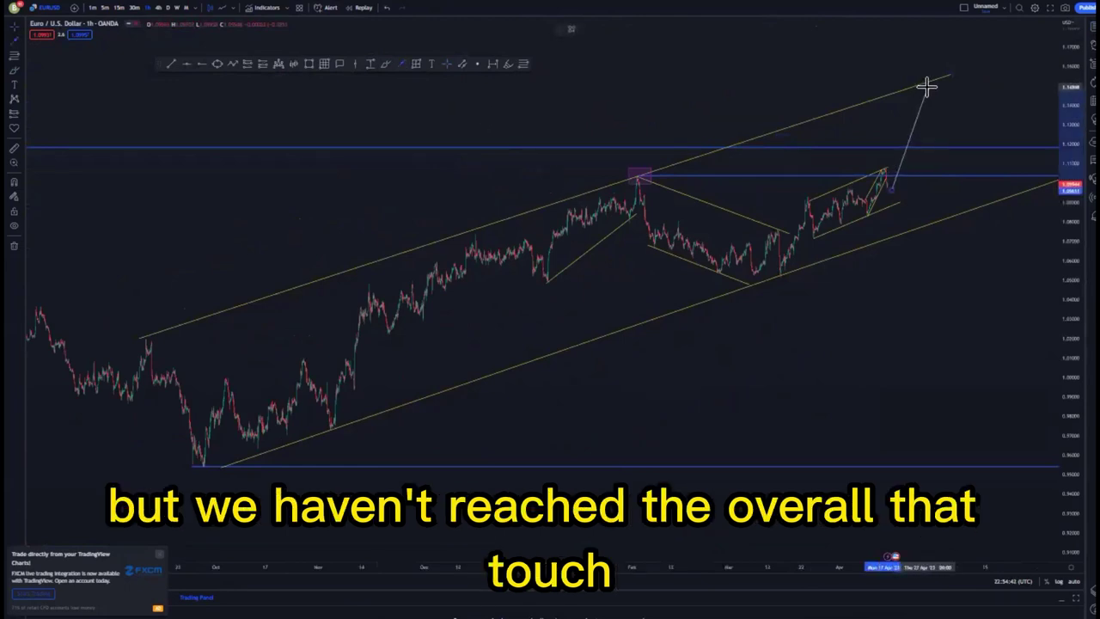
{"action": "left_click", "coordinate": [917, 88]}
{"action": "left_click_drag", "start_coordinate": [935, 105], "coordinate": [867, 122]}
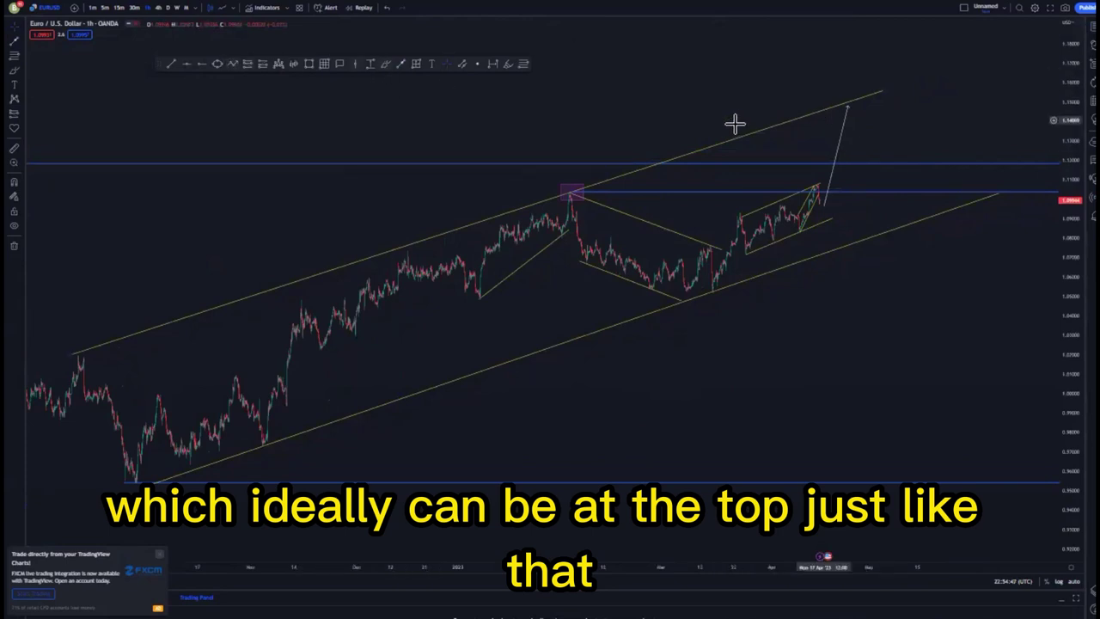
- Try a short position at the arrow's tip with a tighter stop and its target at the lower blue line, and delete it
{"action": "left_click", "coordinate": [244, 65]}
{"action": "left_click", "coordinate": [845, 108]}
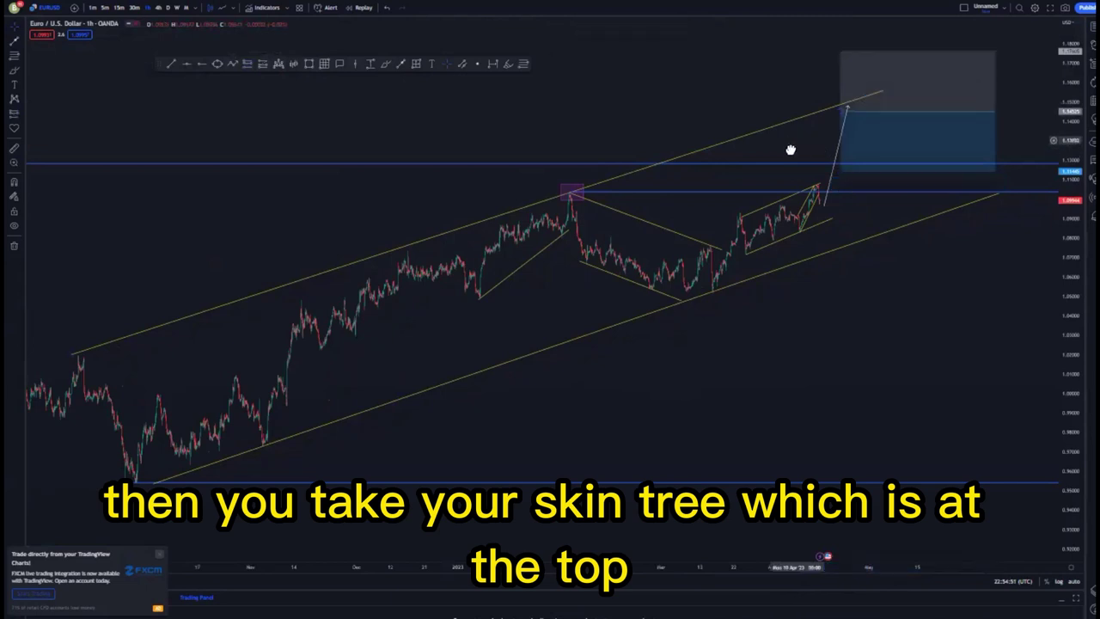
{"action": "left_click_drag", "start_coordinate": [839, 51], "coordinate": [837, 88]}
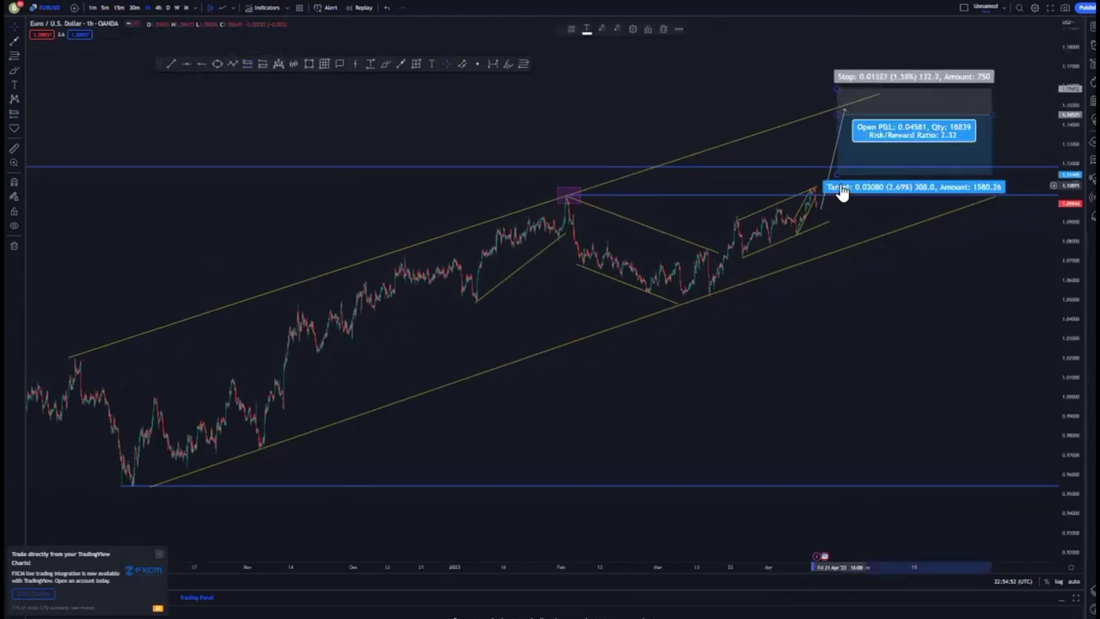
{"action": "left_click_drag", "start_coordinate": [842, 195], "coordinate": [876, 484]}
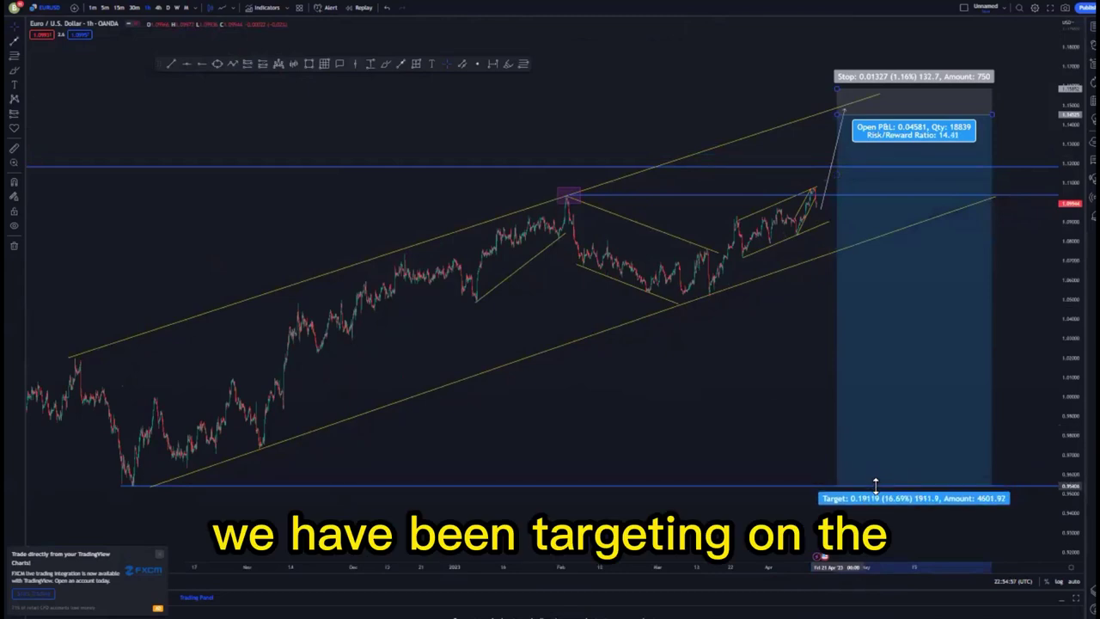
{"action": "left_click", "coordinate": [886, 226]}
{"action": "left_click", "coordinate": [665, 31]}
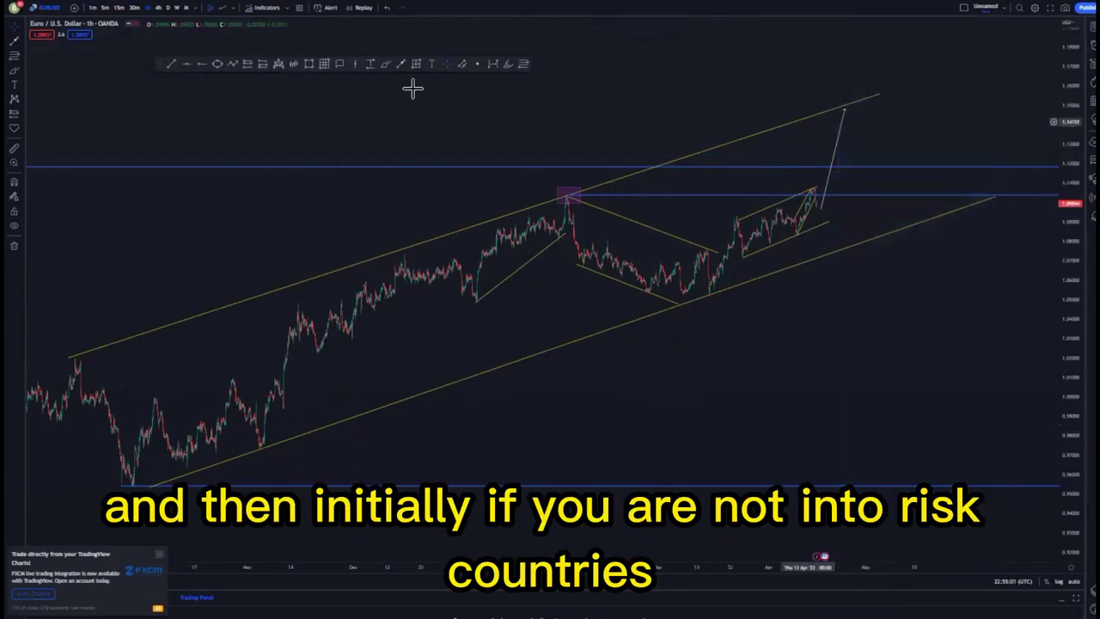
- Sketch a path from the arrow's tip through a first tight flag, a drop below the long-term lower trendline and a second tight flag
{"action": "left_click", "coordinate": [237, 64]}
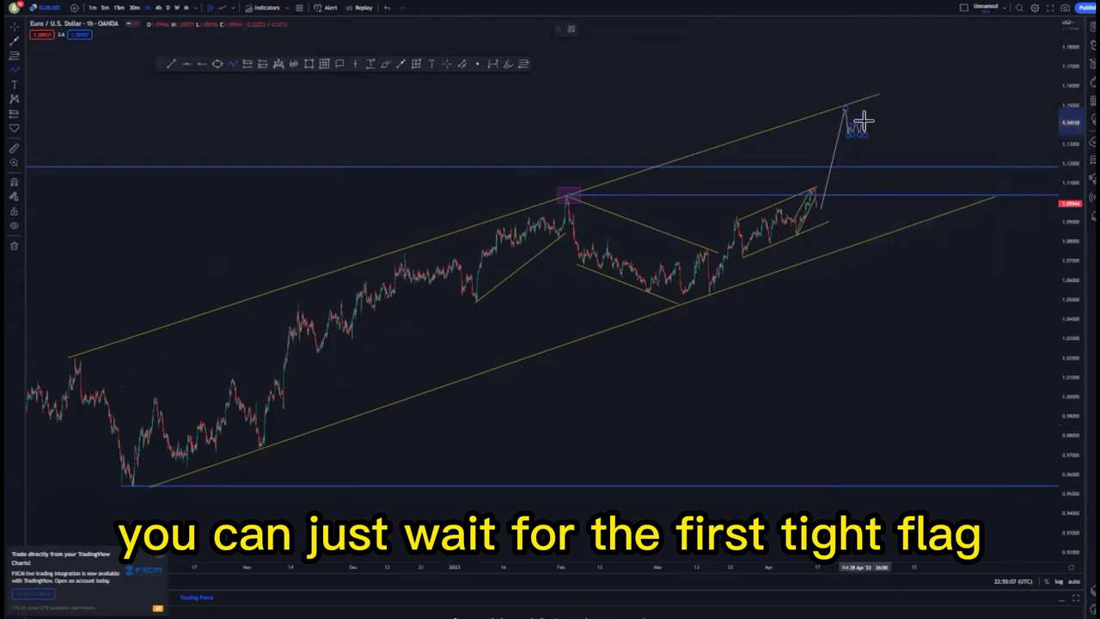
{"action": "left_click", "coordinate": [864, 122]}
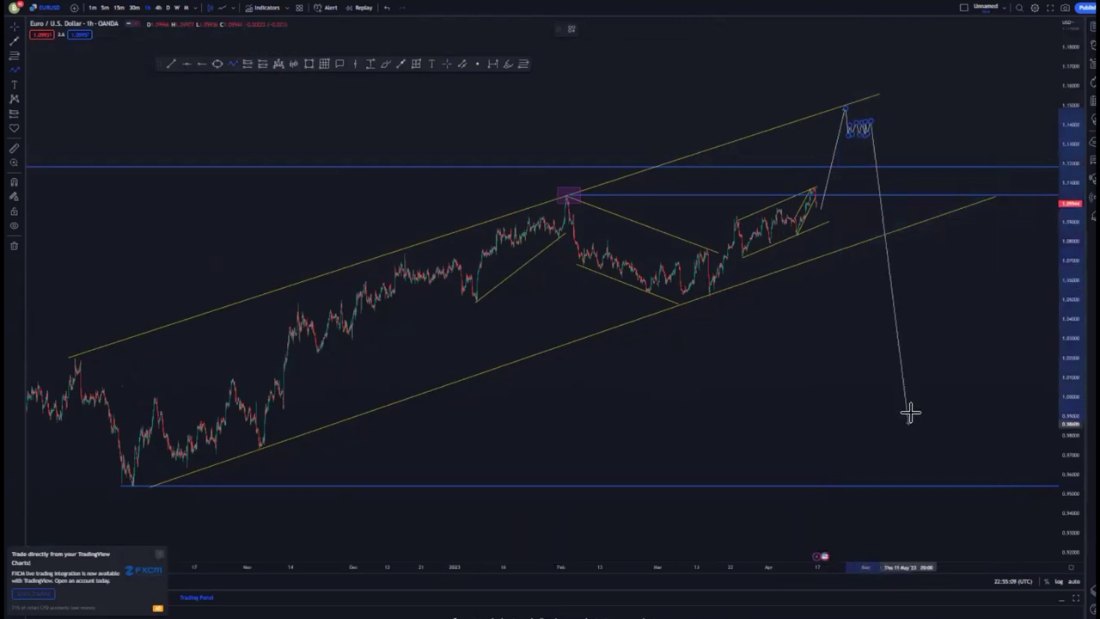
{"action": "left_click", "coordinate": [884, 327]}
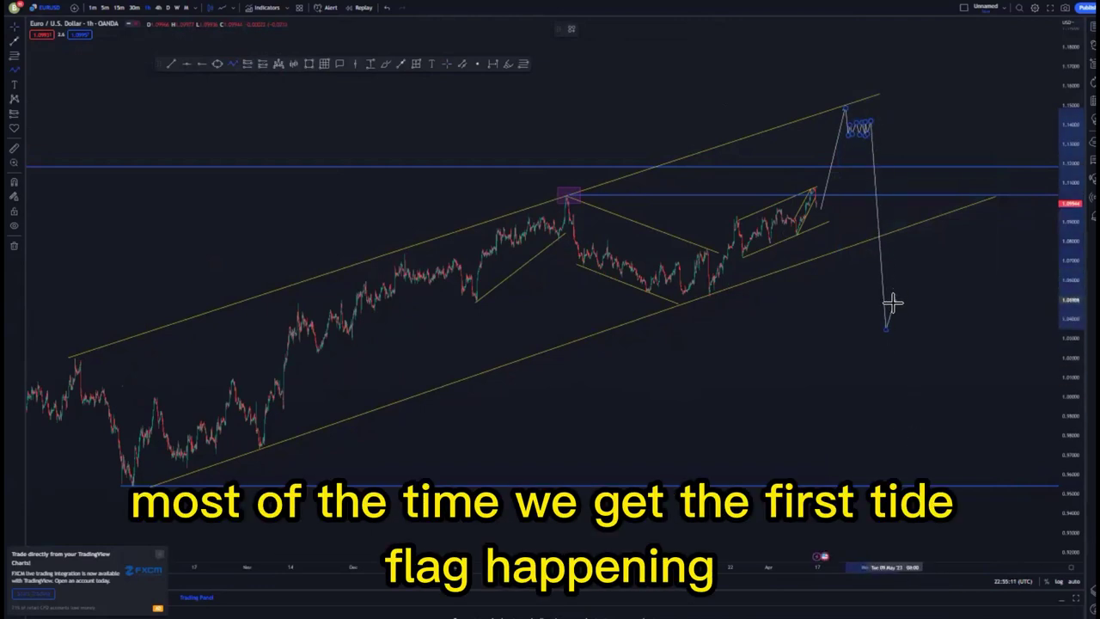
{"action": "left_click", "coordinate": [902, 325]}
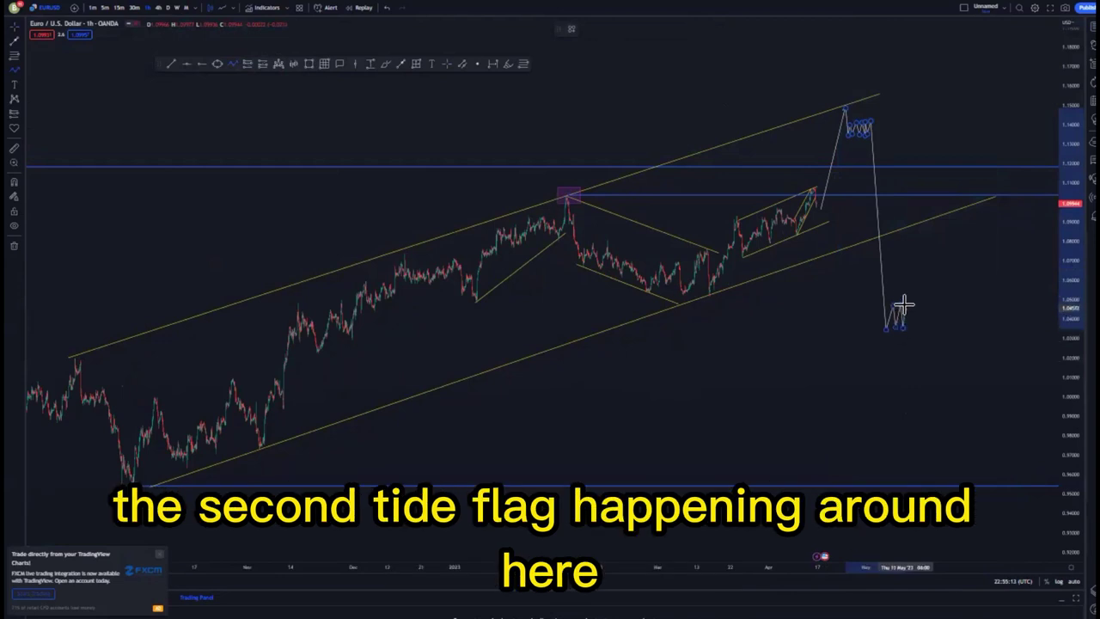
- Continue the path with a larger flag formation and finish it with a sell-off to the lower blue line
{"action": "double_click", "coordinate": [920, 366]}
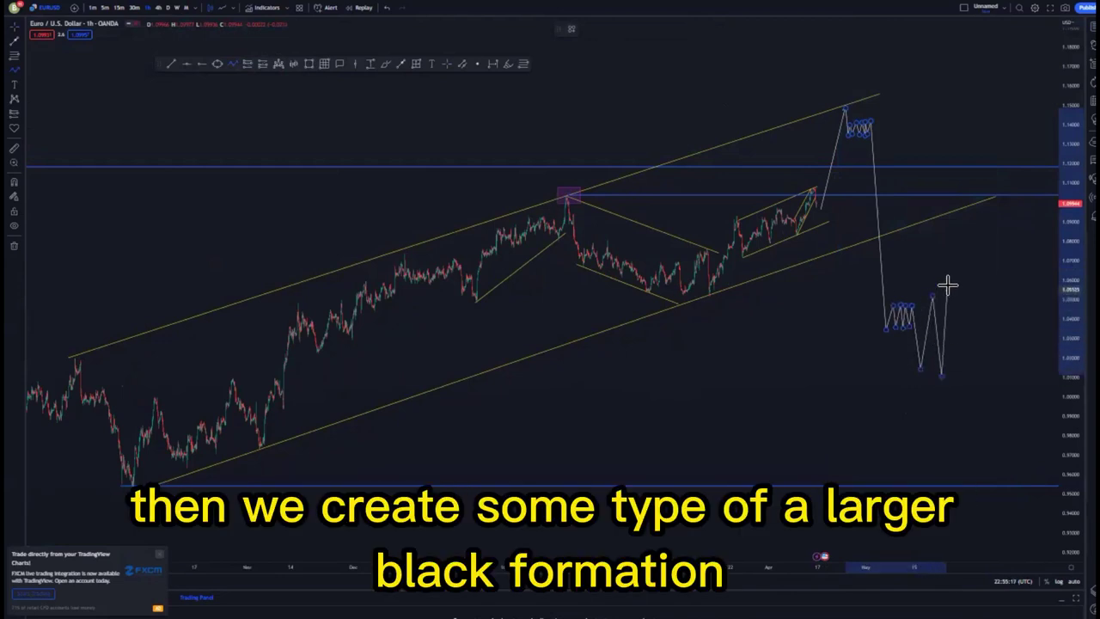
{"action": "left_click", "coordinate": [967, 287]}
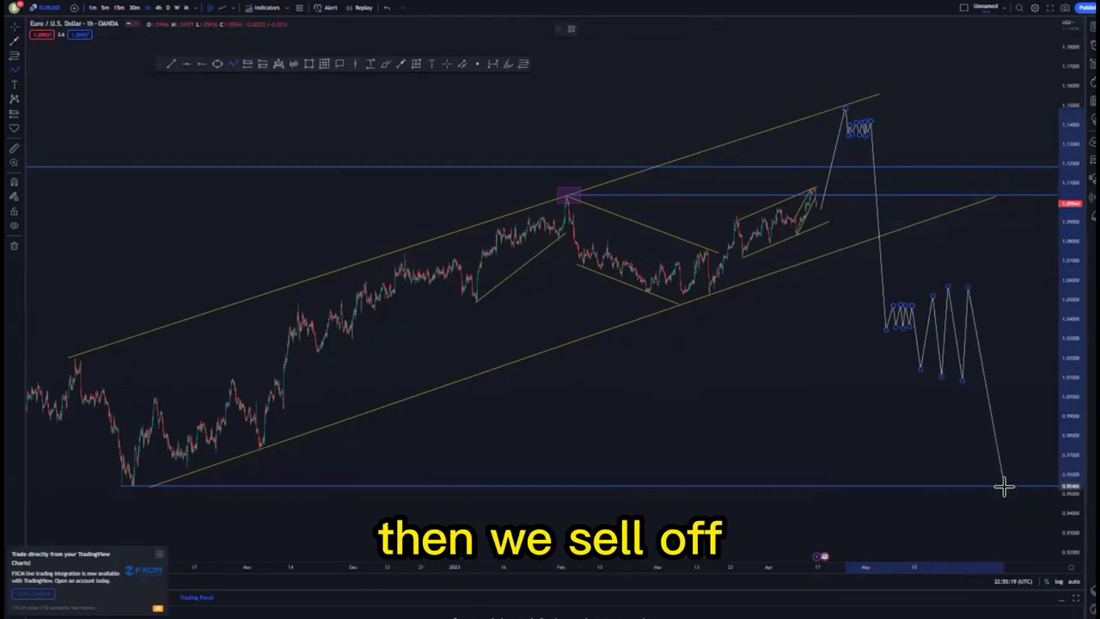
{"action": "left_click_drag", "start_coordinate": [852, 425], "coordinate": [754, 380]}
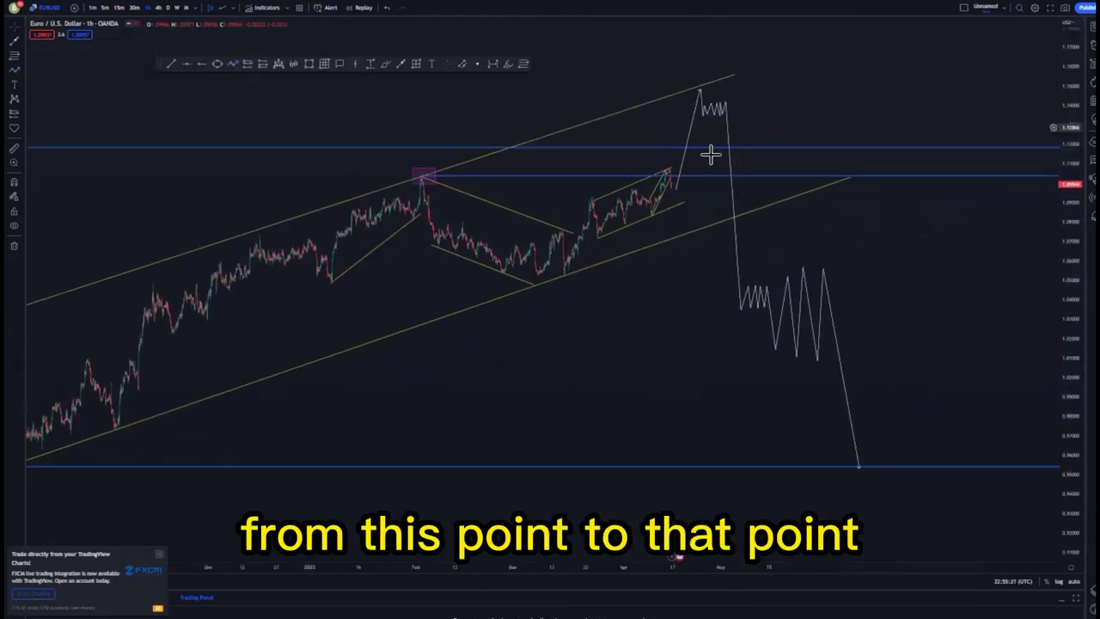
{"action": "left_click_drag", "start_coordinate": [653, 328], "coordinate": [713, 326]}
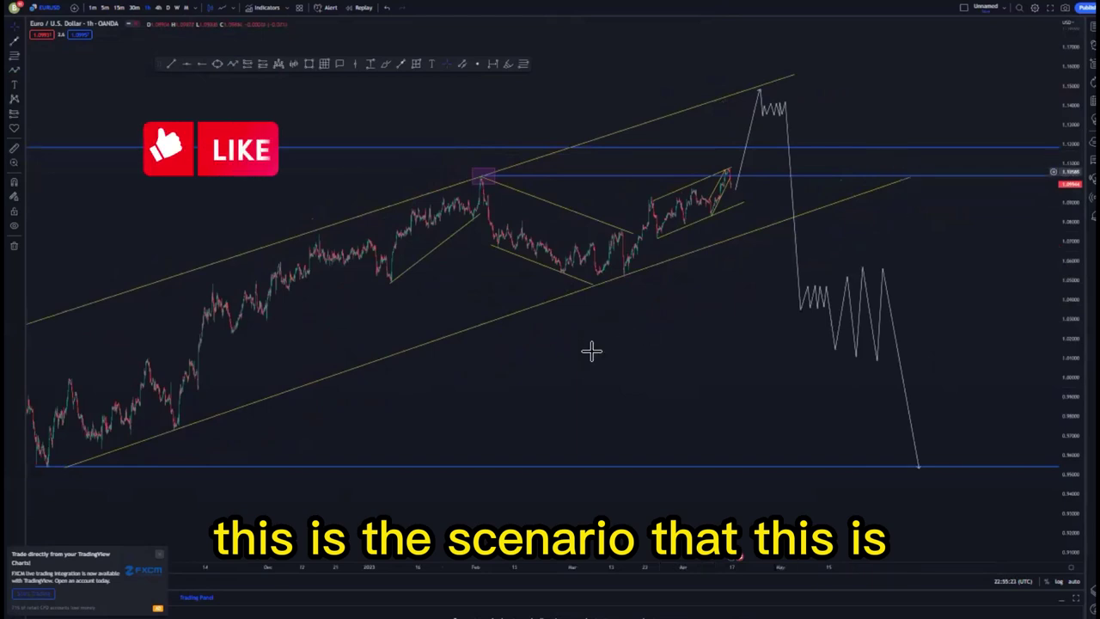
{"action": "left_click_drag", "start_coordinate": [628, 344], "coordinate": [676, 333]}
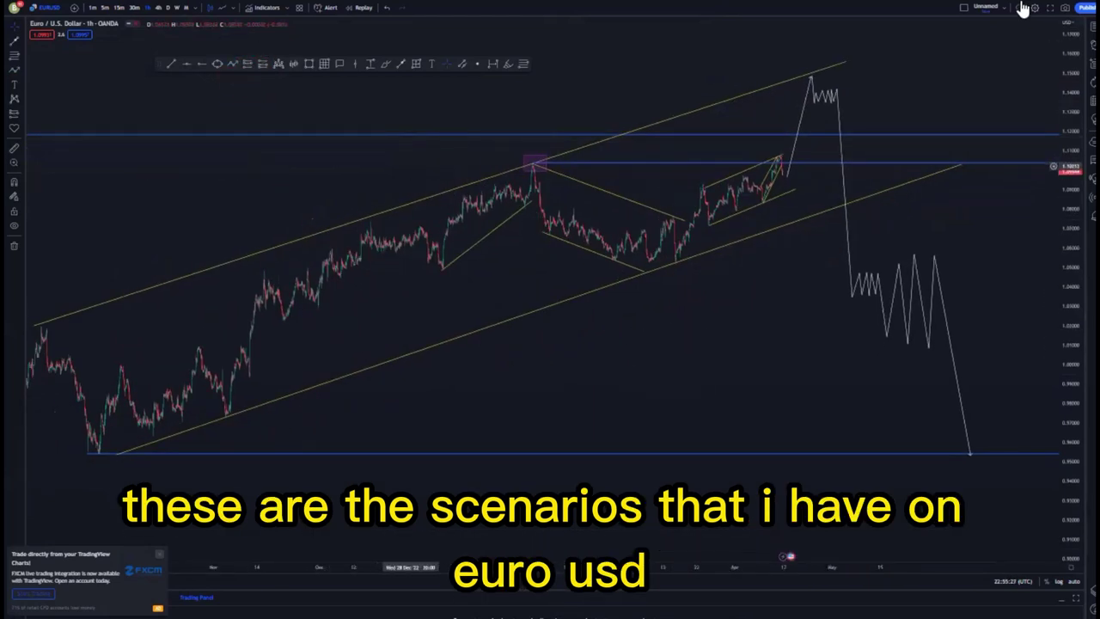
- Switch the chart to gold (XAUUSD) on the weekly timeframe and reset the chart view
{"action": "left_click", "coordinate": [1092, 27]}
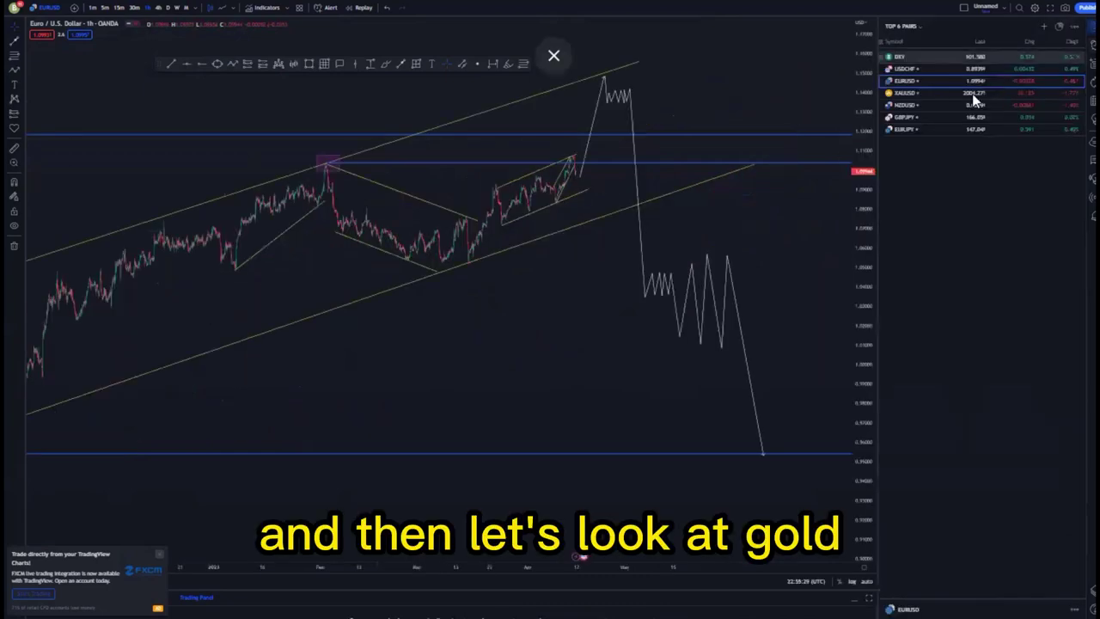
{"action": "left_click", "coordinate": [908, 93]}
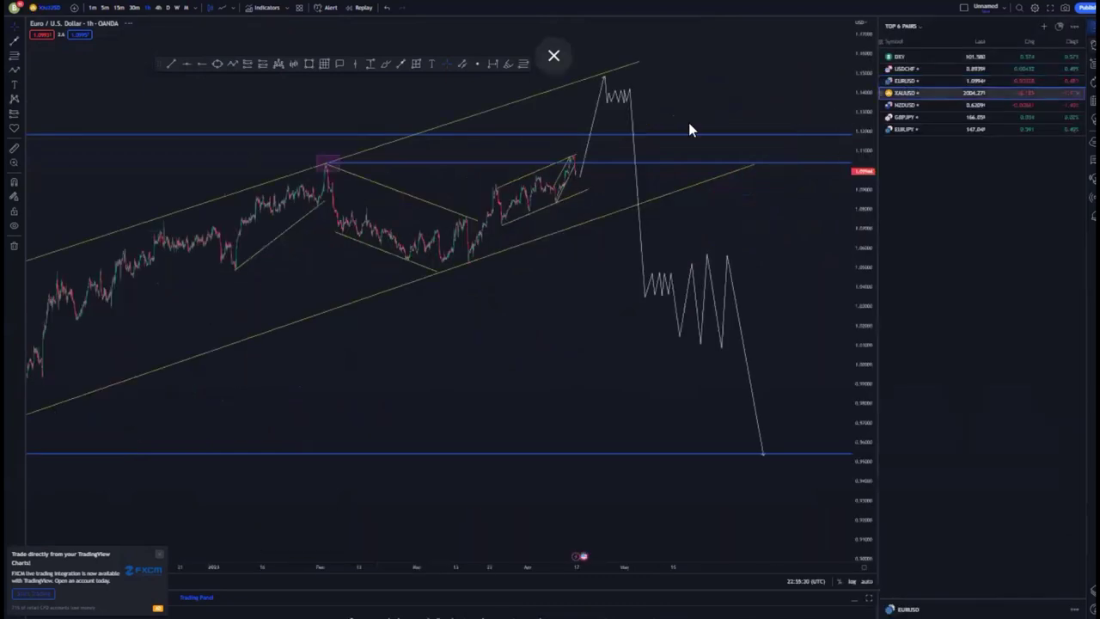
{"action": "left_click", "coordinate": [14, 246]}
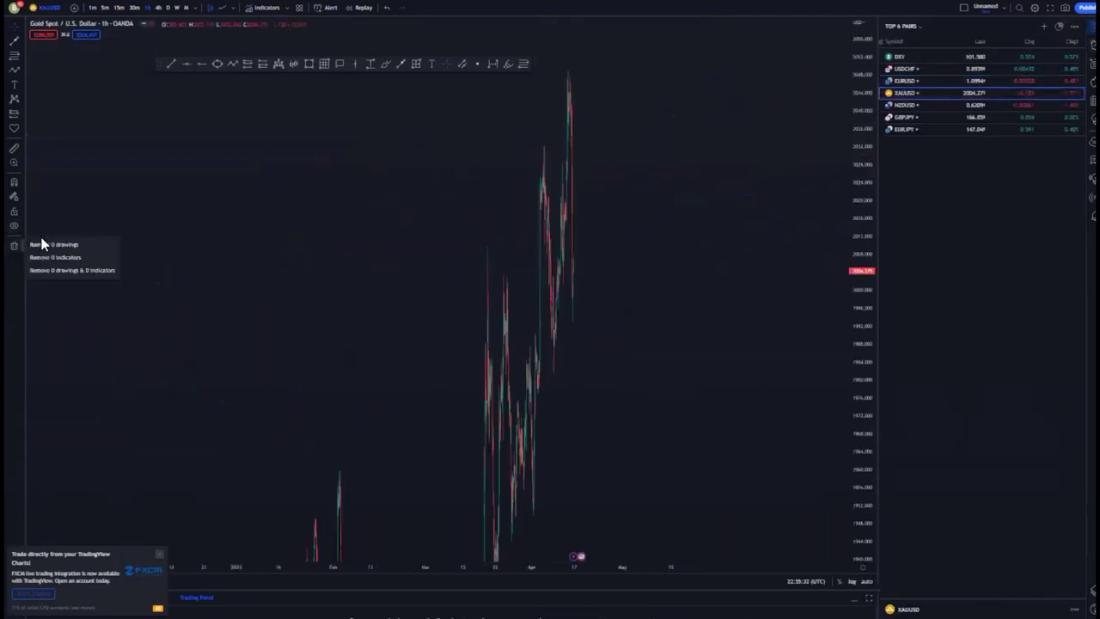
{"action": "left_click", "coordinate": [175, 8]}
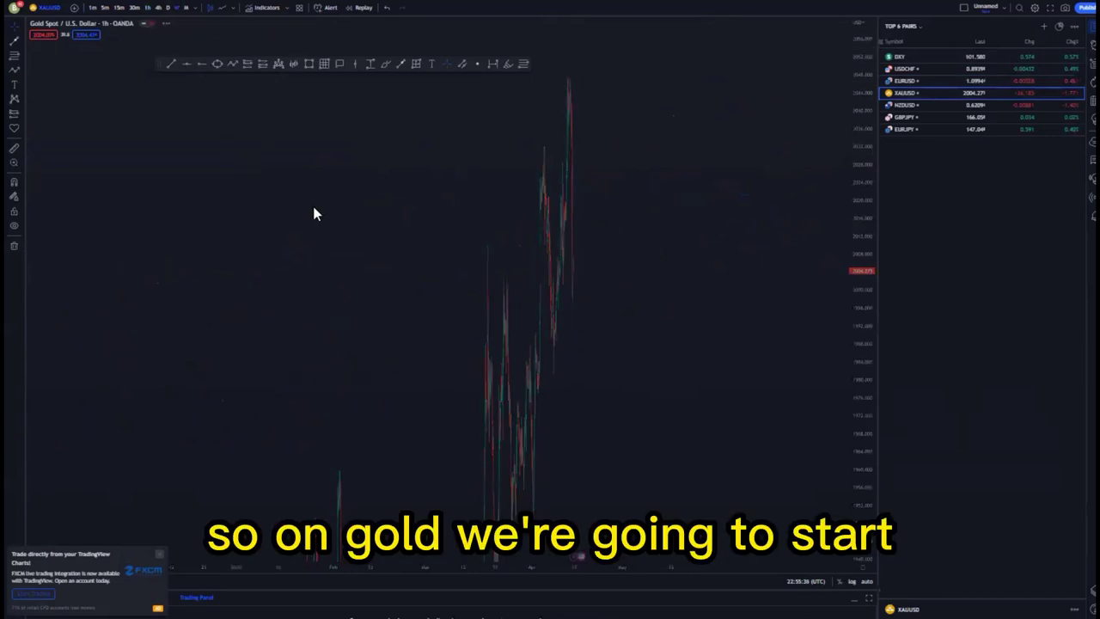
{"action": "right_click", "coordinate": [372, 188]}
{"action": "left_click", "coordinate": [391, 189]}
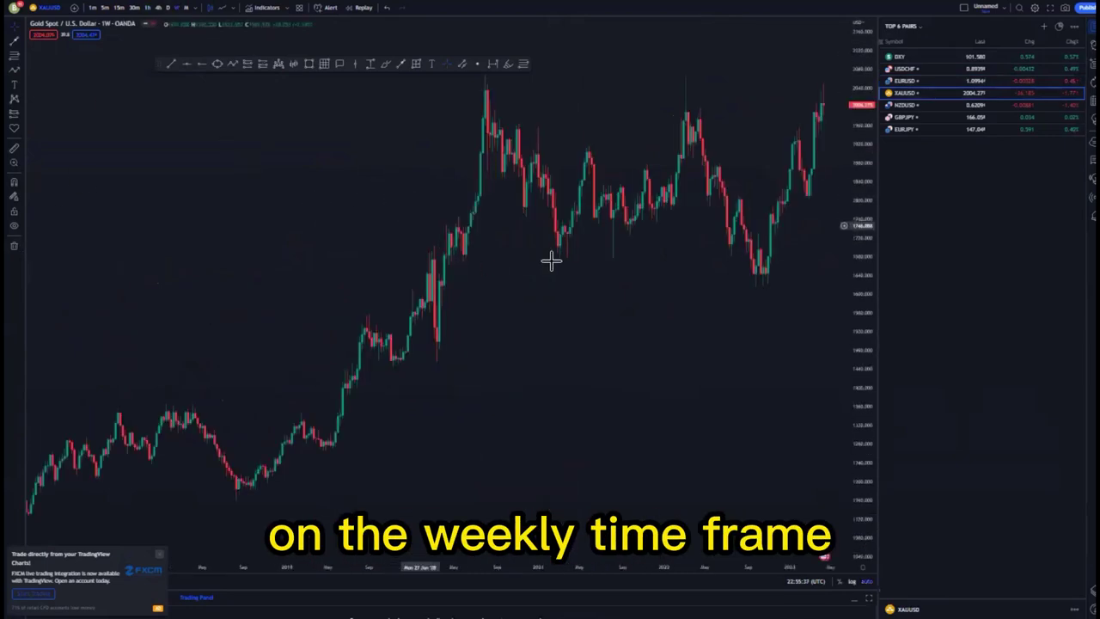
- Mark gold's early-2022 peak with a horizontal ray and a purple box around its wick
{"action": "scroll", "coordinate": [556, 301], "scroll_direction": "right", "scroll_amount": 3}
{"action": "scroll", "coordinate": [816, 203], "scroll_direction": "down", "scroll_amount": 2}
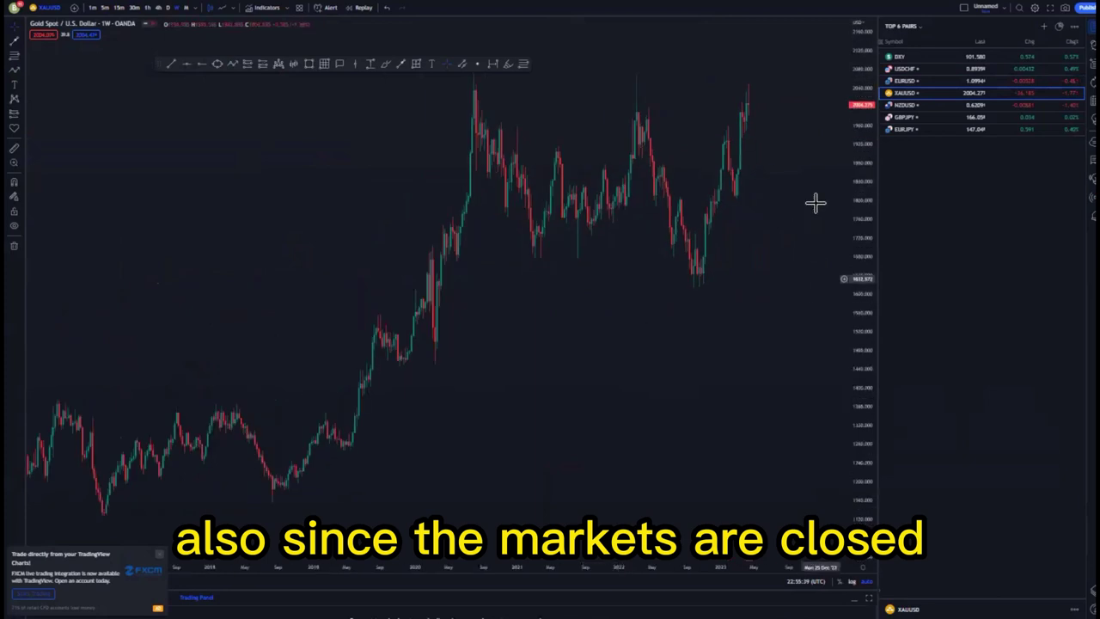
{"action": "left_click_drag", "start_coordinate": [853, 142], "coordinate": [853, 283]}
{"action": "left_click_drag", "start_coordinate": [691, 357], "coordinate": [628, 367]}
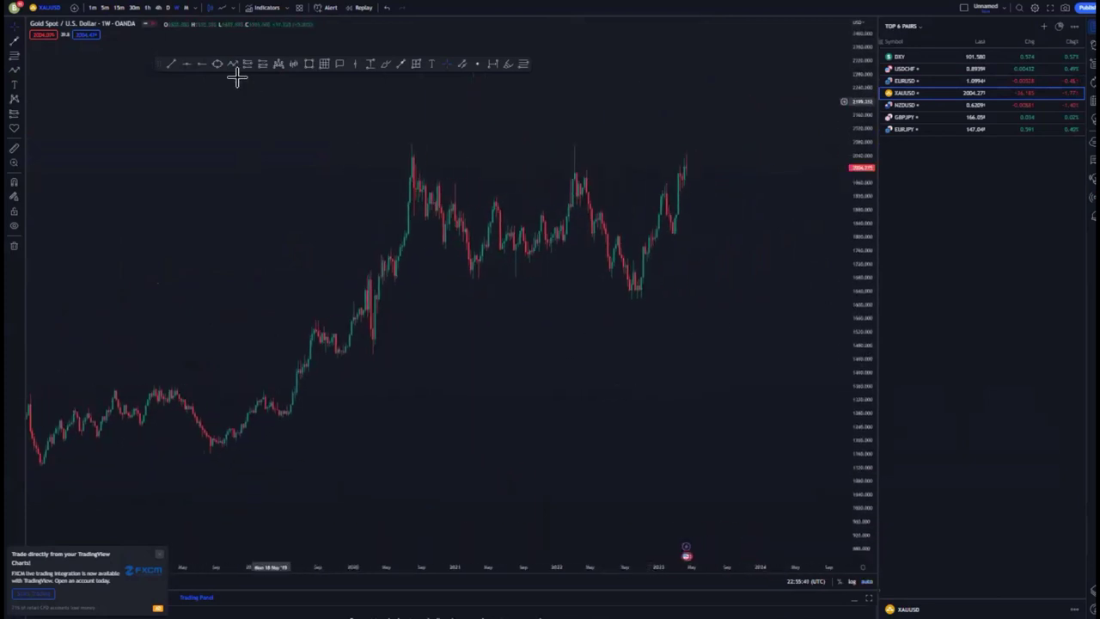
{"action": "left_click", "coordinate": [574, 147]}
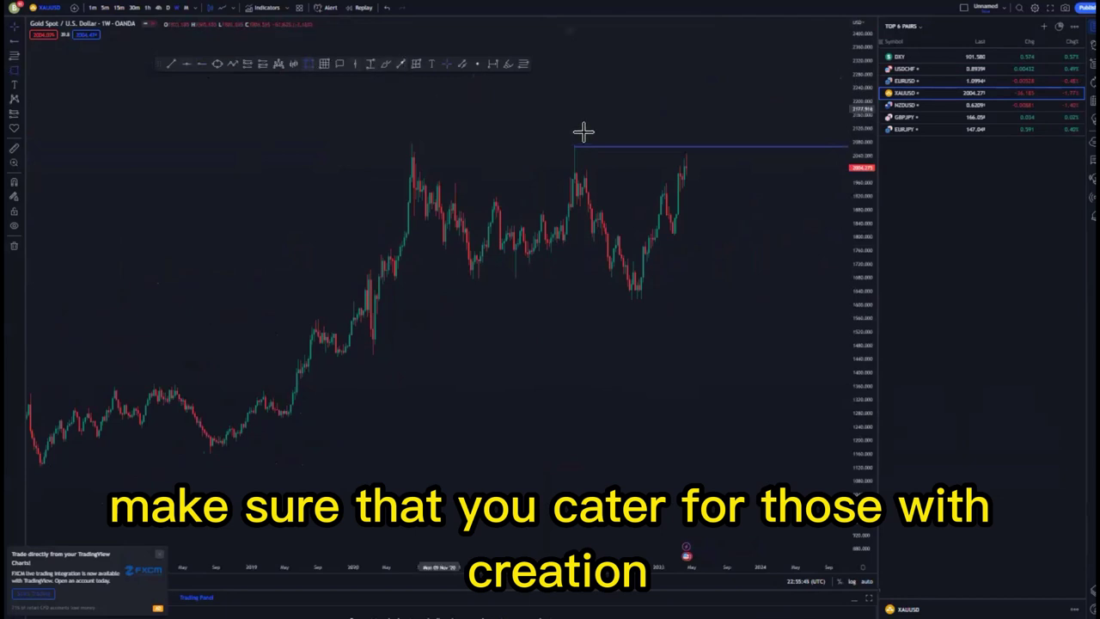
{"action": "left_click_drag", "start_coordinate": [565, 141], "coordinate": [592, 176]}
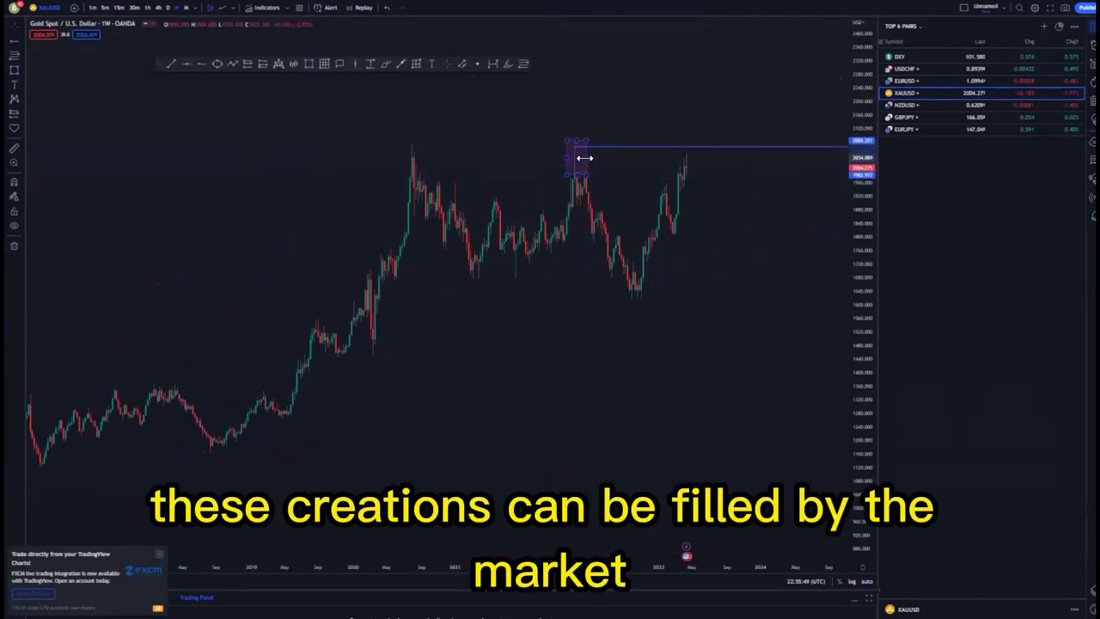
{"action": "left_click", "coordinate": [620, 183]}
- Place a horizontal ray at gold's late-2022 low
{"action": "left_click_drag", "start_coordinate": [712, 312], "coordinate": [642, 292]}
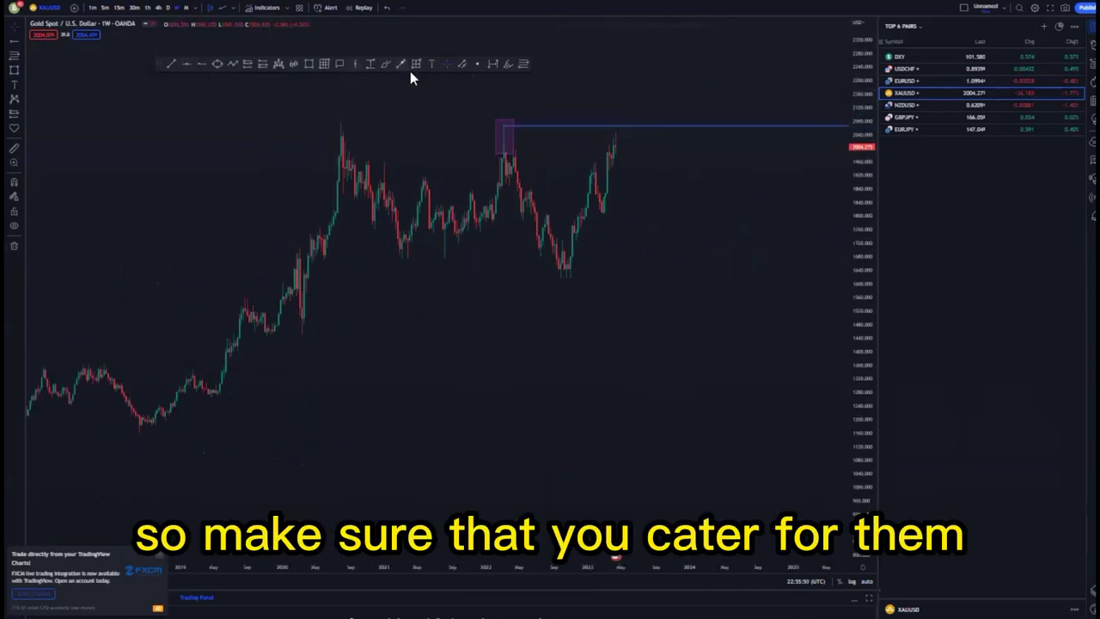
{"action": "left_click", "coordinate": [561, 277]}
- Try a trendline from gold's 1980 peak across the 2011 peak, extended beyond the current price, and delete it
{"action": "scroll", "coordinate": [591, 325], "scroll_direction": "down", "scroll_amount": 2}
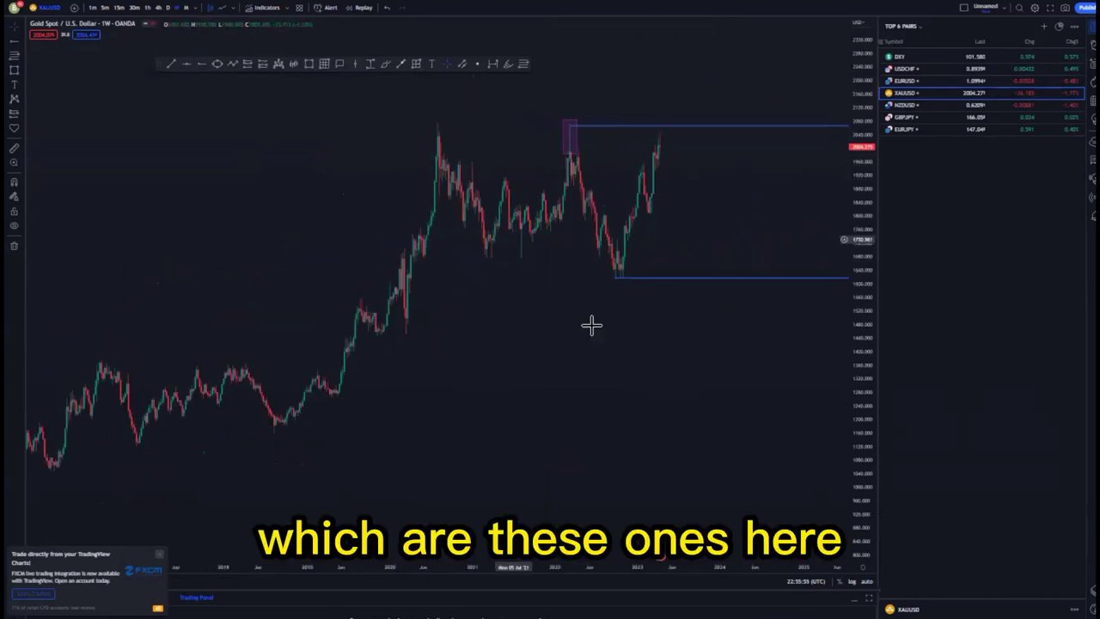
{"action": "scroll", "coordinate": [599, 327], "scroll_direction": "down", "scroll_amount": 2}
{"action": "scroll", "coordinate": [668, 327], "scroll_direction": "down", "scroll_amount": 4}
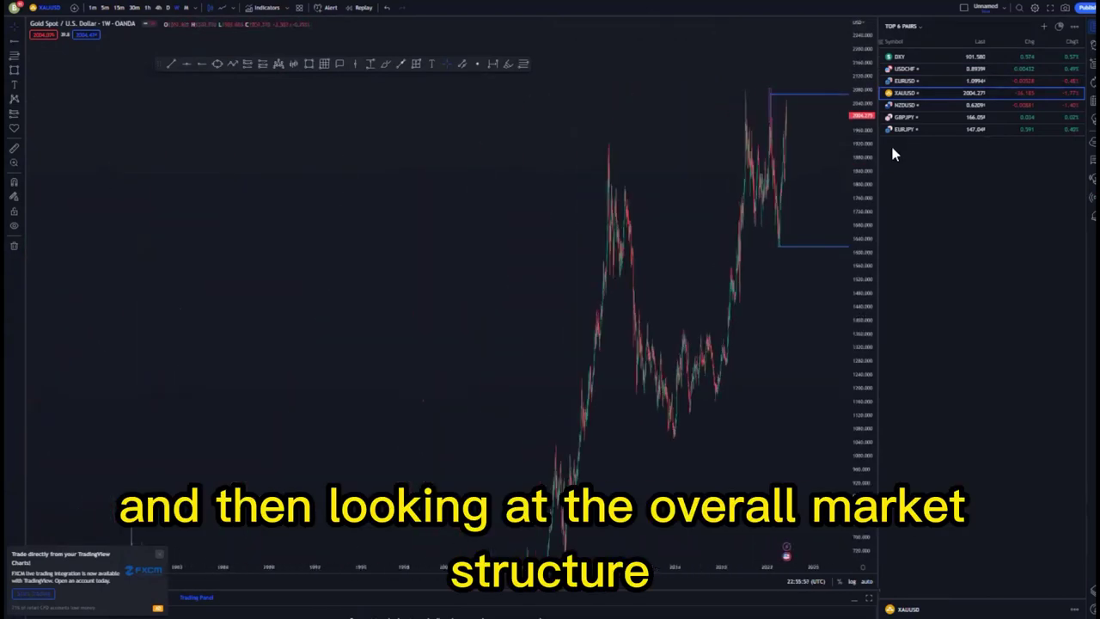
{"action": "scroll", "coordinate": [731, 407], "scroll_direction": "down", "scroll_amount": 5}
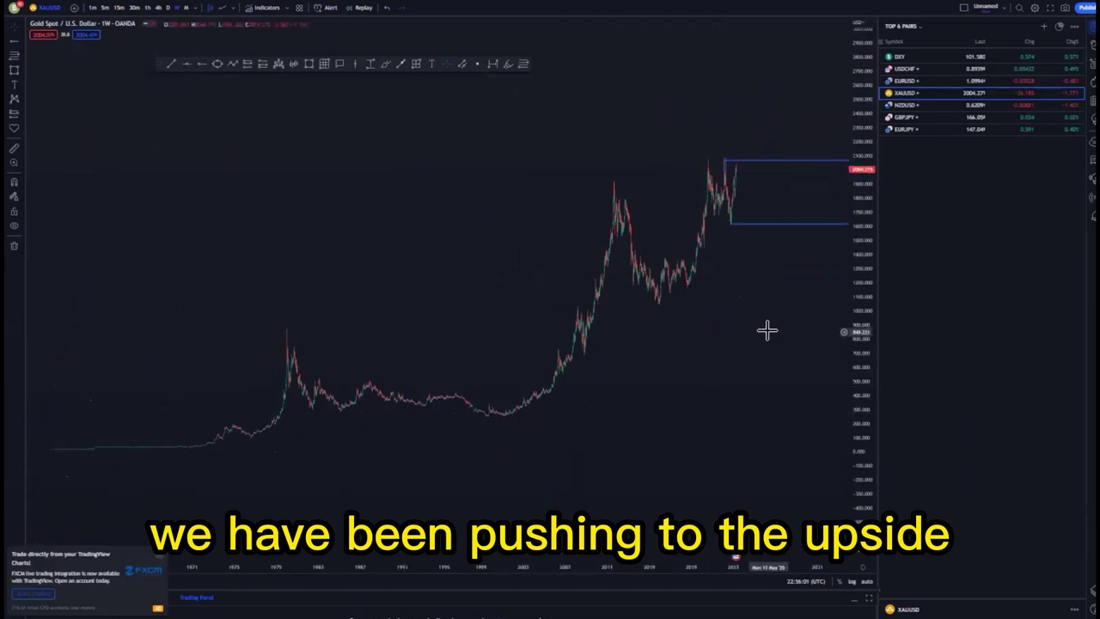
{"action": "scroll", "coordinate": [766, 330], "scroll_direction": "up", "scroll_amount": 1}
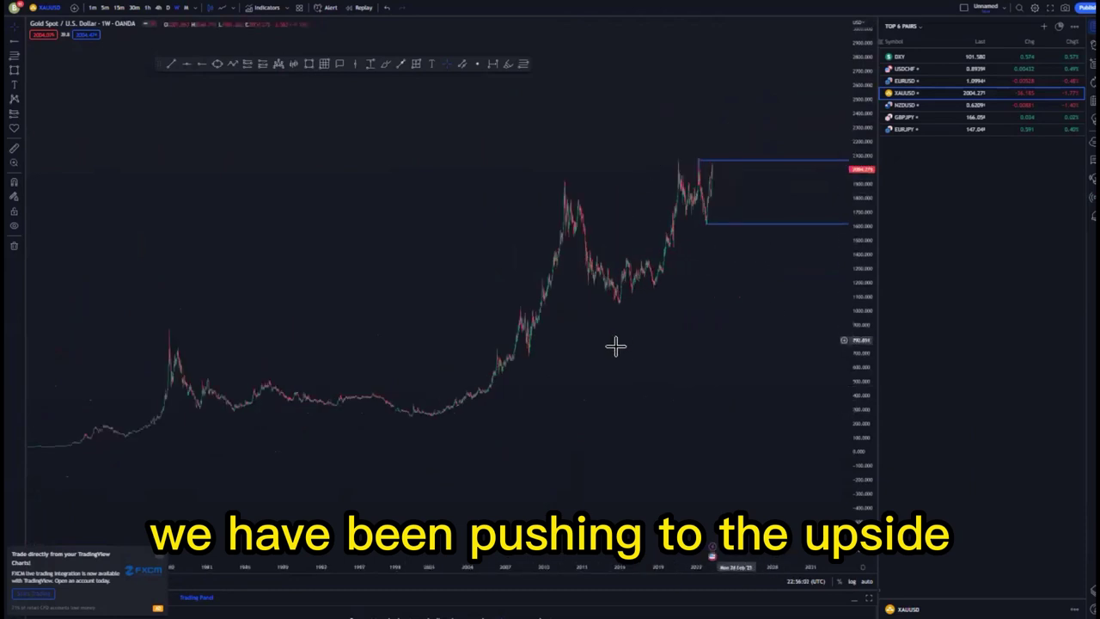
{"action": "left_click", "coordinate": [173, 63]}
{"action": "left_click", "coordinate": [171, 328]}
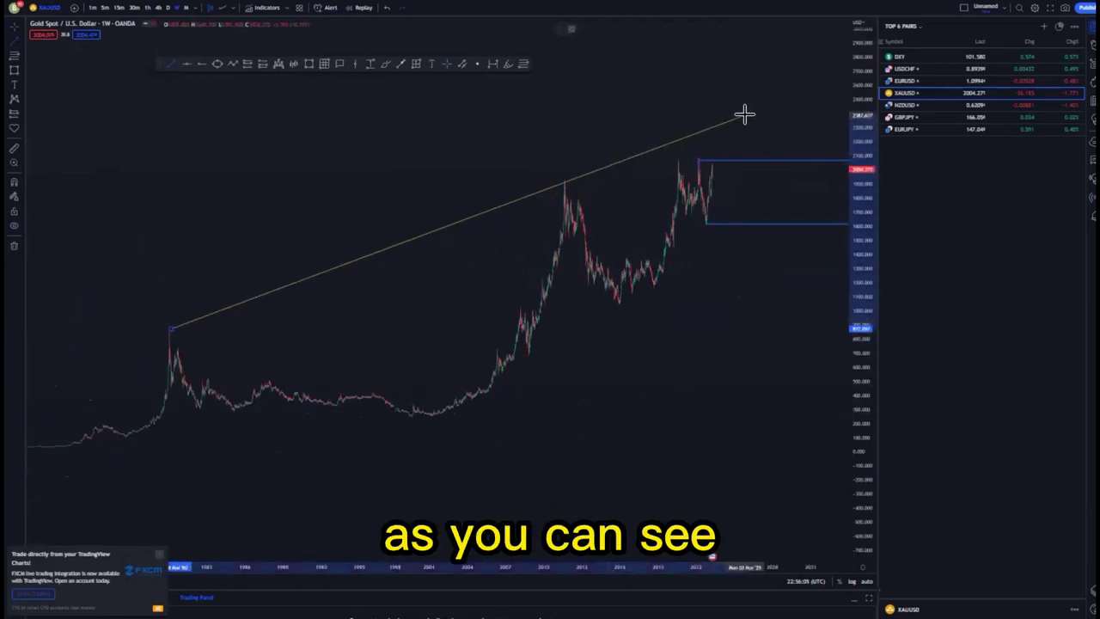
{"action": "left_click", "coordinate": [746, 114]}
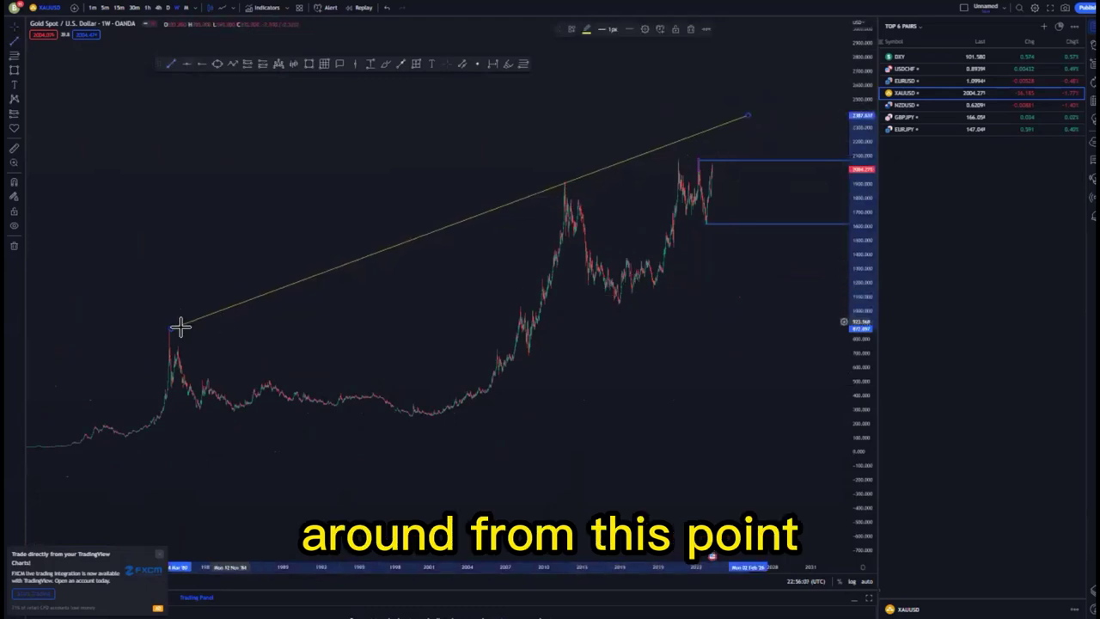
{"action": "left_click", "coordinate": [691, 30]}
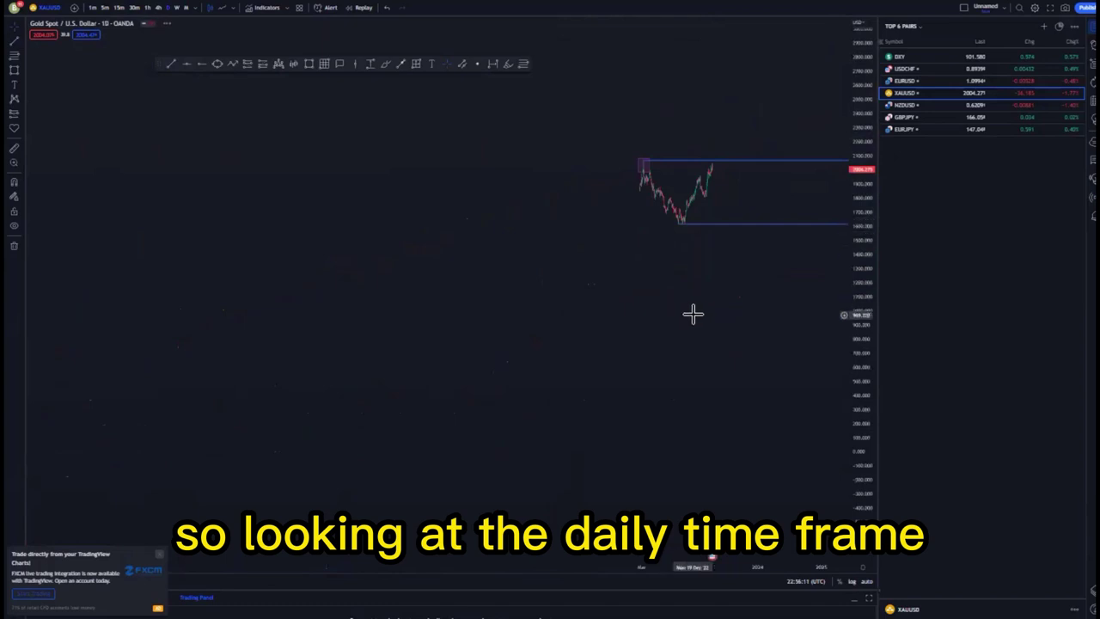
- Delete the purple box around gold's early-2022 peak on the daily chart
{"action": "scroll", "coordinate": [693, 315], "scroll_direction": "down", "scroll_amount": 5}
{"action": "left_click_drag", "start_coordinate": [863, 430], "coordinate": [862, 301]}
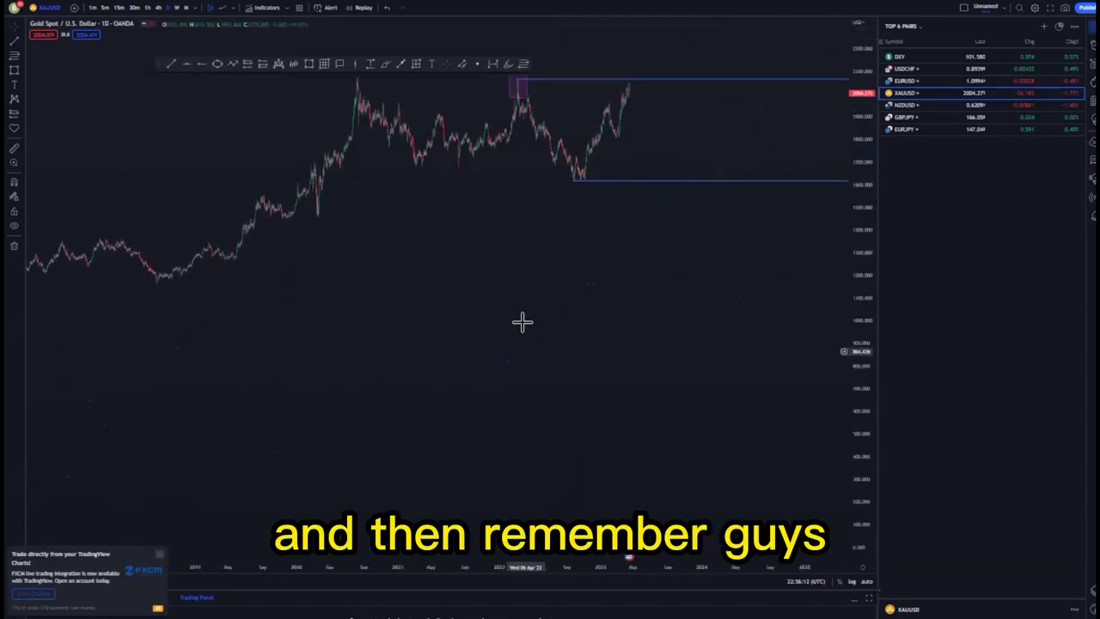
{"action": "left_click_drag", "start_coordinate": [560, 365], "coordinate": [638, 442]}
{"action": "scroll", "coordinate": [640, 440], "scroll_direction": "up", "scroll_amount": 6}
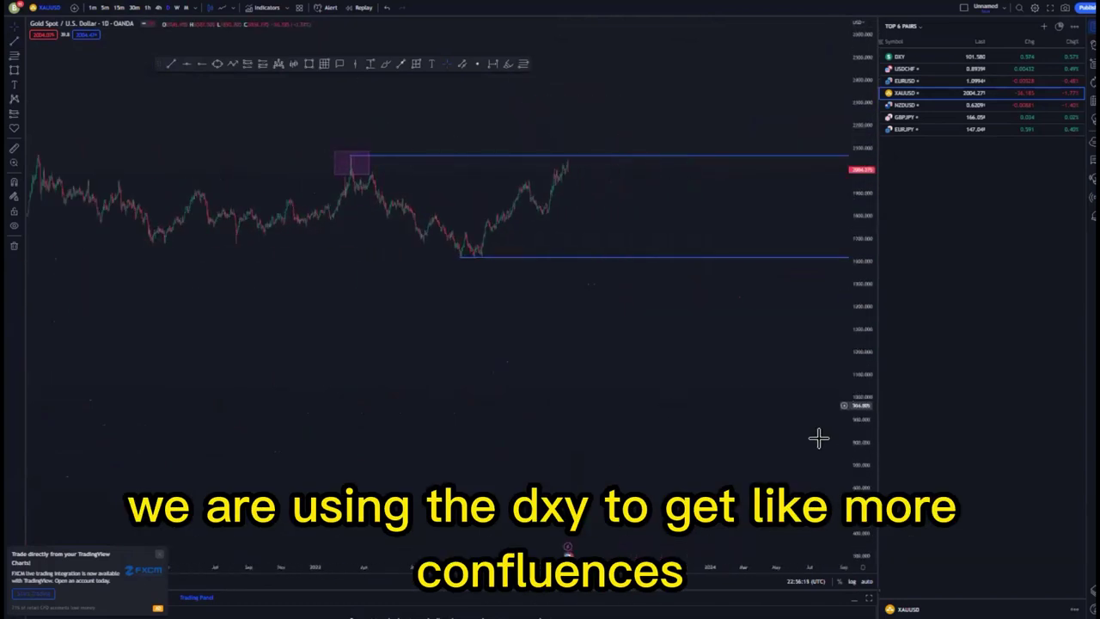
{"action": "left_click_drag", "start_coordinate": [862, 455], "coordinate": [861, 351]}
{"action": "left_click_drag", "start_coordinate": [548, 386], "coordinate": [700, 455]}
{"action": "scroll", "coordinate": [701, 453], "scroll_direction": "up", "scroll_amount": 2}
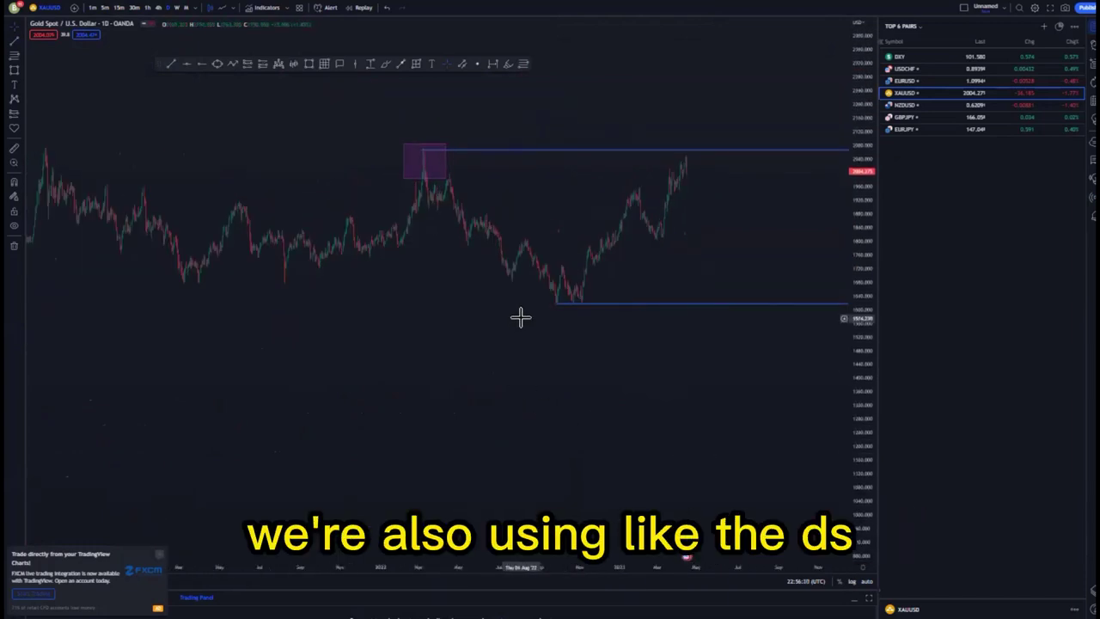
{"action": "left_click", "coordinate": [441, 175]}
{"action": "left_click", "coordinate": [670, 31]}
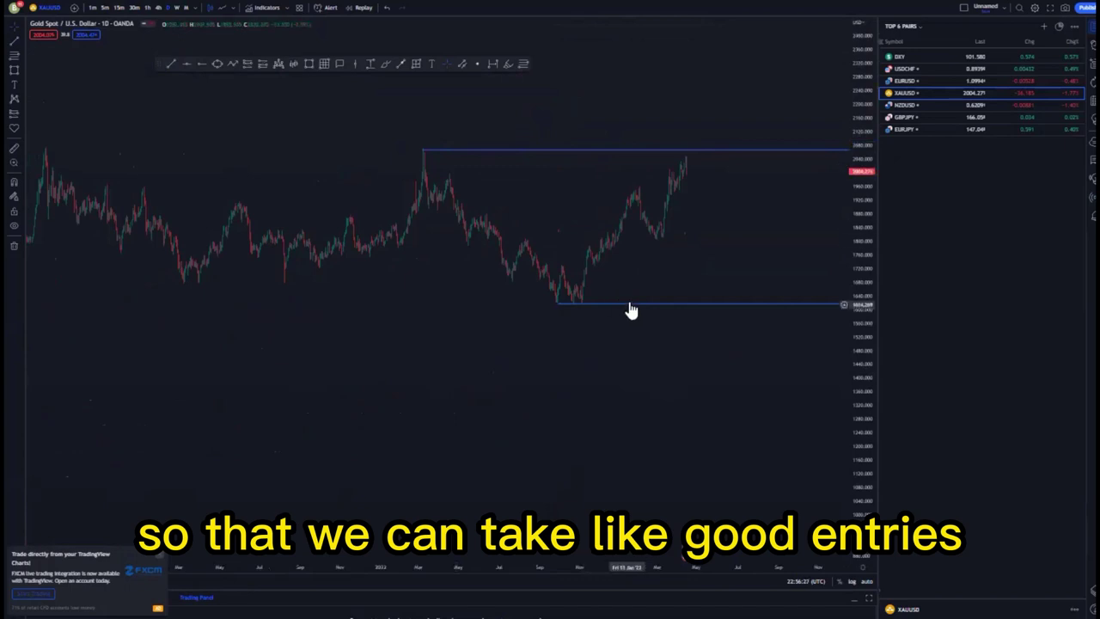
- Draw an ascending channel on the daily chart with parallel trendlines along the highs and lows since late 2022
{"action": "scroll", "coordinate": [632, 308], "scroll_direction": "up", "scroll_amount": 2}
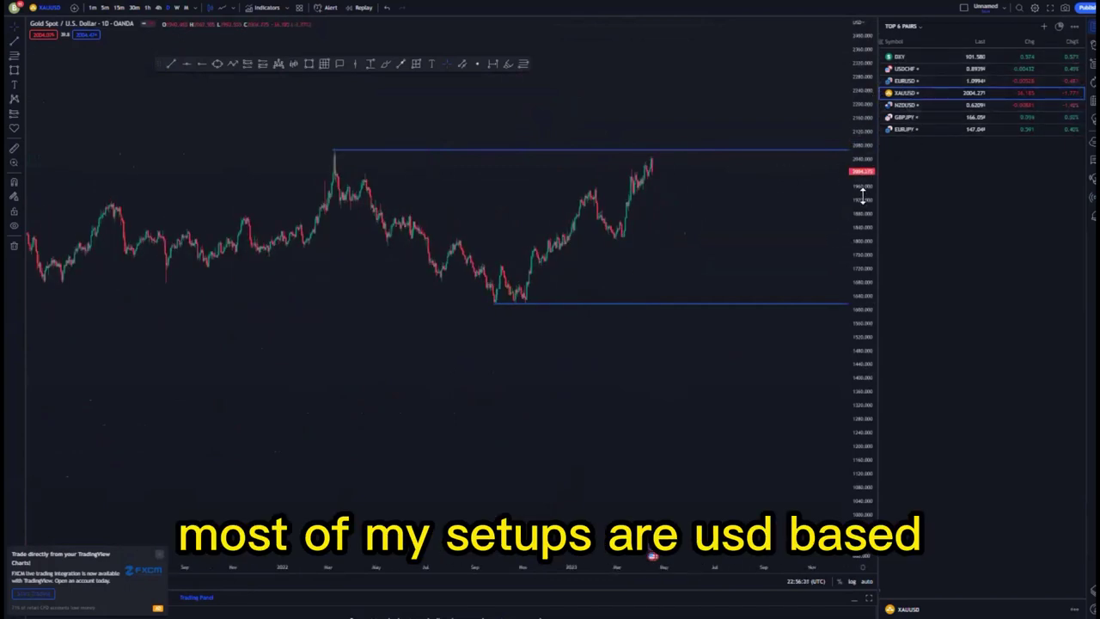
{"action": "left_click_drag", "start_coordinate": [863, 196], "coordinate": [862, 137]}
{"action": "scroll", "coordinate": [585, 234], "scroll_direction": "up", "scroll_amount": 2}
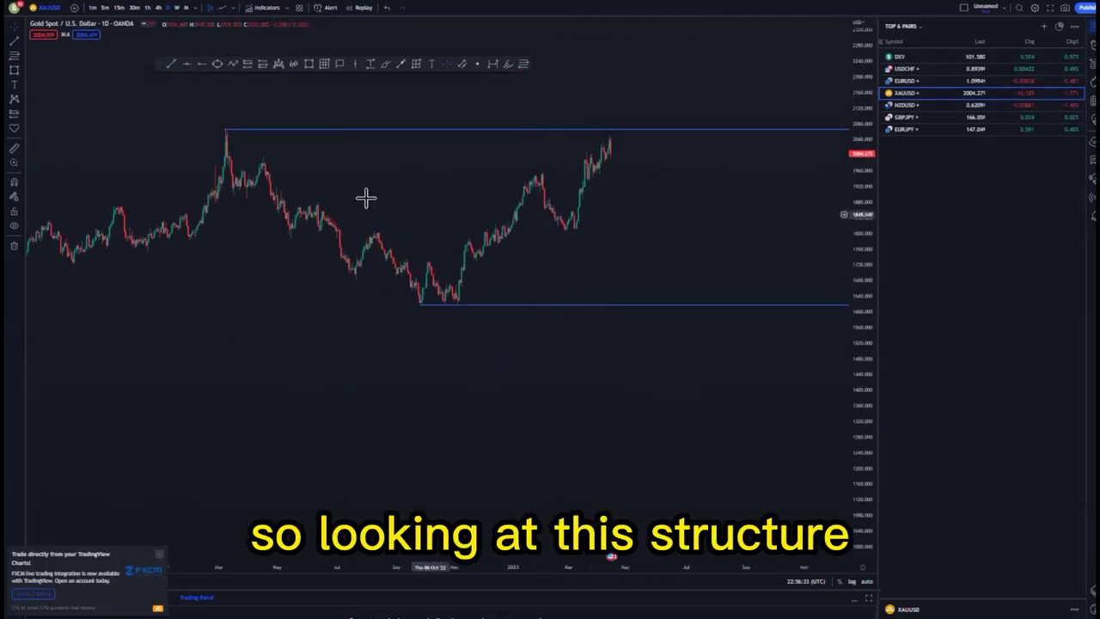
{"action": "left_click", "coordinate": [402, 260]}
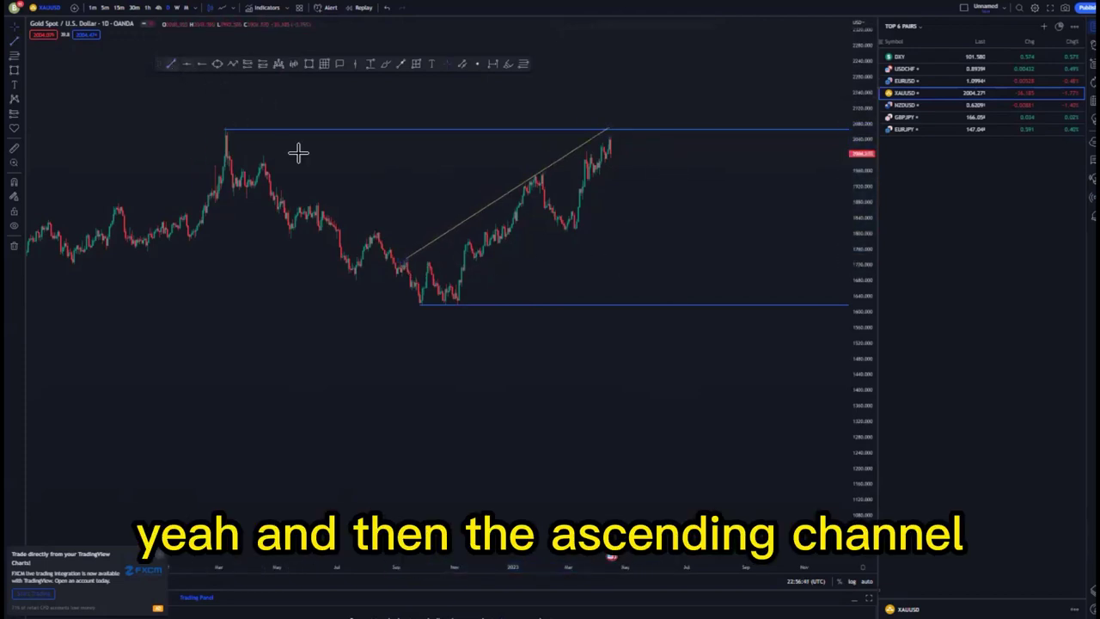
{"action": "left_click", "coordinate": [461, 304]}
{"action": "left_click", "coordinate": [644, 182]}
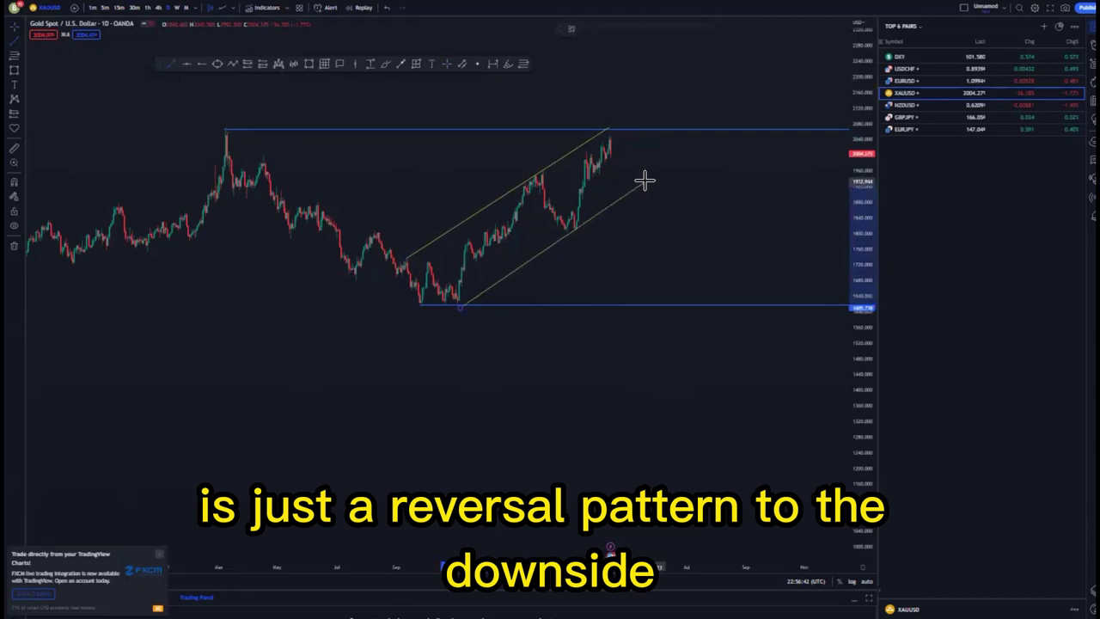
{"action": "left_click", "coordinate": [456, 306]}
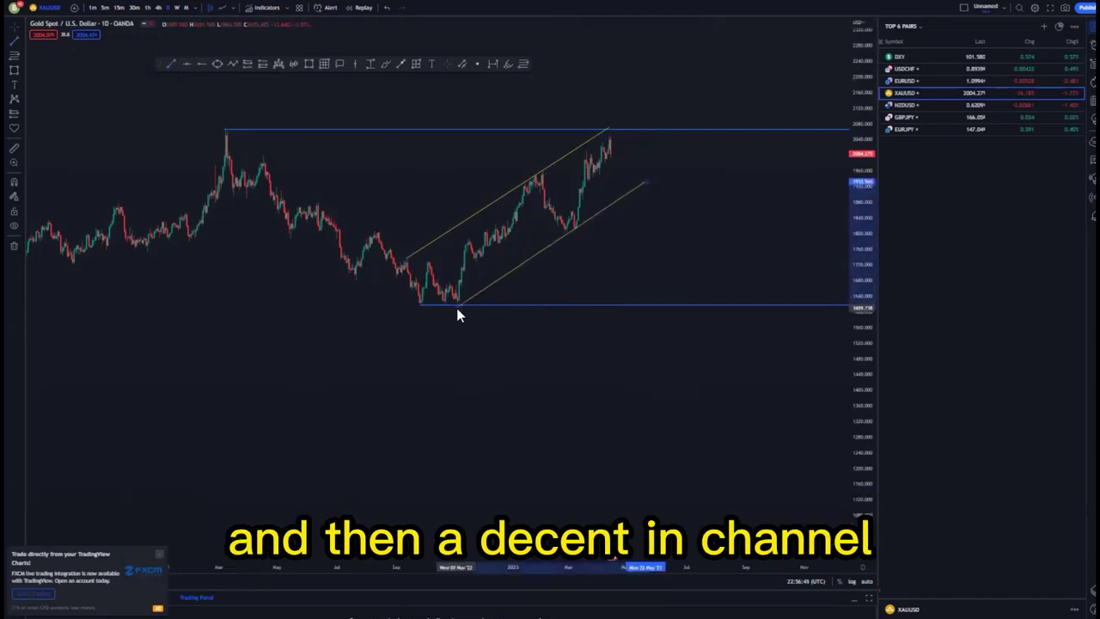
{"action": "left_click", "coordinate": [526, 328]}
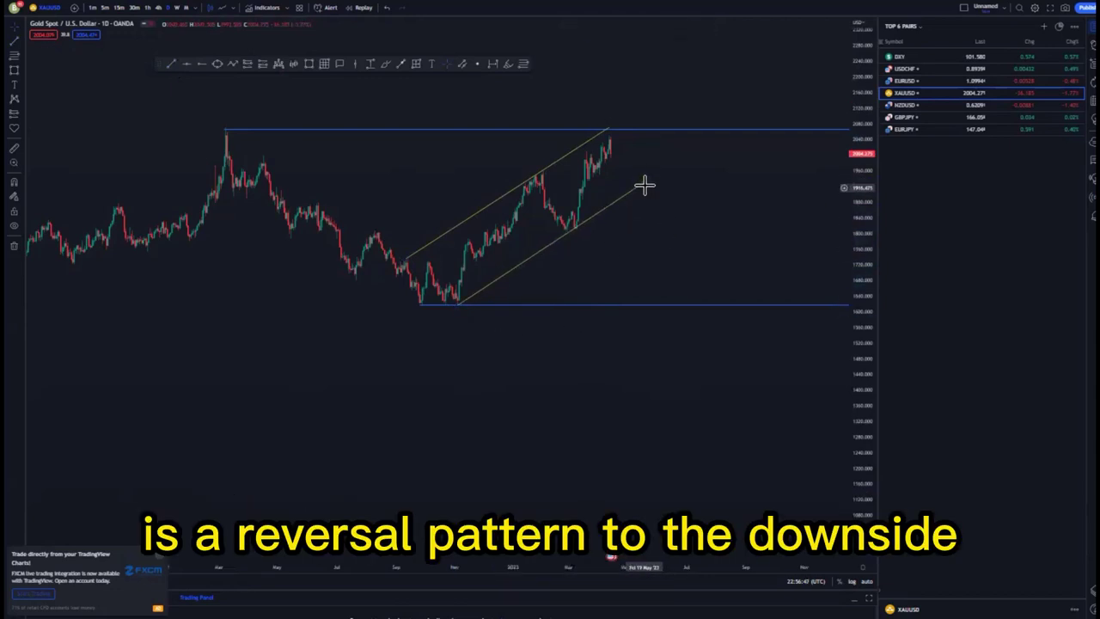
{"action": "left_click", "coordinate": [647, 185]}
{"action": "left_click", "coordinate": [676, 223]}
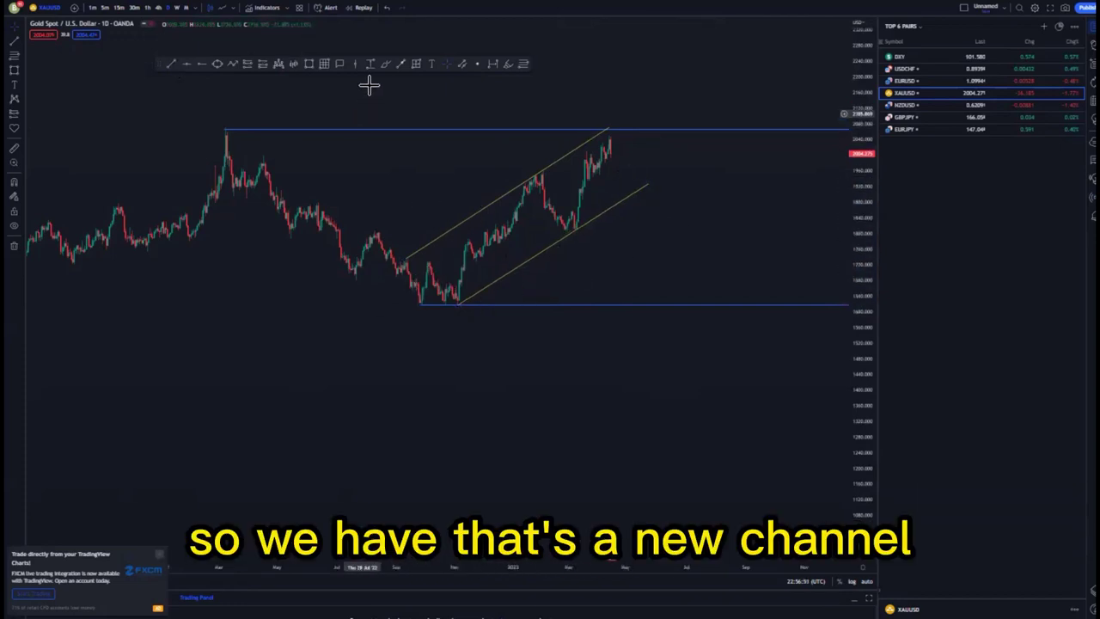
- Brush circles around the upper channel line's touches, sketch a sell-off from the third, and remove the marks
{"action": "mouse_move", "coordinate": [405, 251]}
{"action": "left_mouse_down"}
{"action": "mouse_move", "coordinate": [408, 241]}
{"action": "mouse_move", "coordinate": [422, 246]}
{"action": "left_mouse_up"}
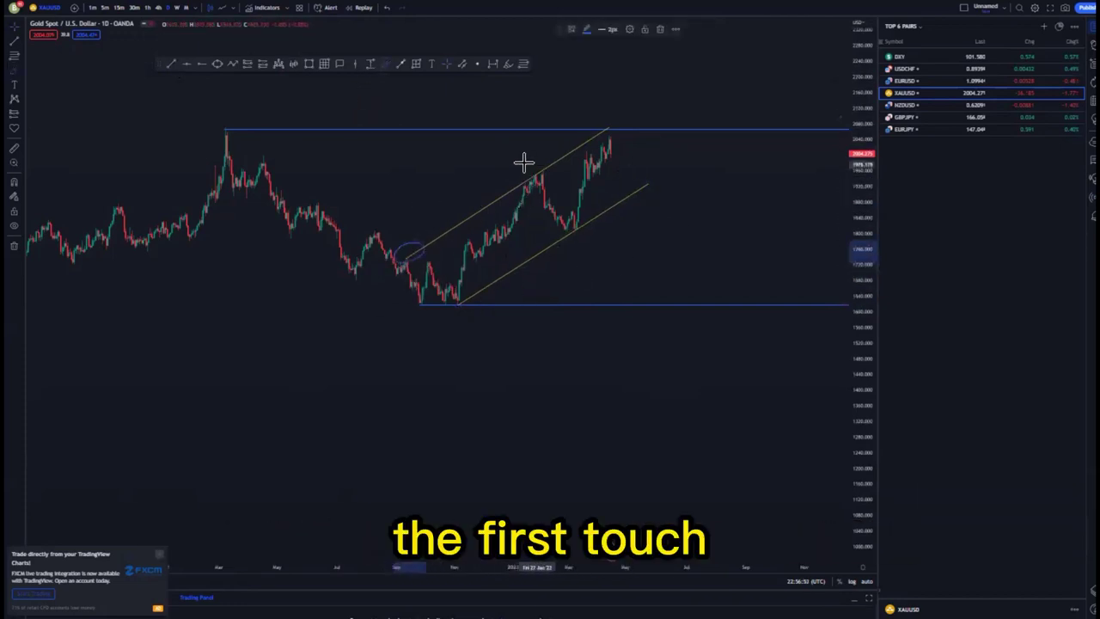
{"action": "mouse_move", "coordinate": [526, 166]}
{"action": "left_mouse_down"}
{"action": "mouse_move", "coordinate": [542, 169]}
{"action": "mouse_move", "coordinate": [574, 228]}
{"action": "mouse_move", "coordinate": [609, 123]}
{"action": "mouse_move", "coordinate": [640, 245]}
{"action": "left_mouse_up"}
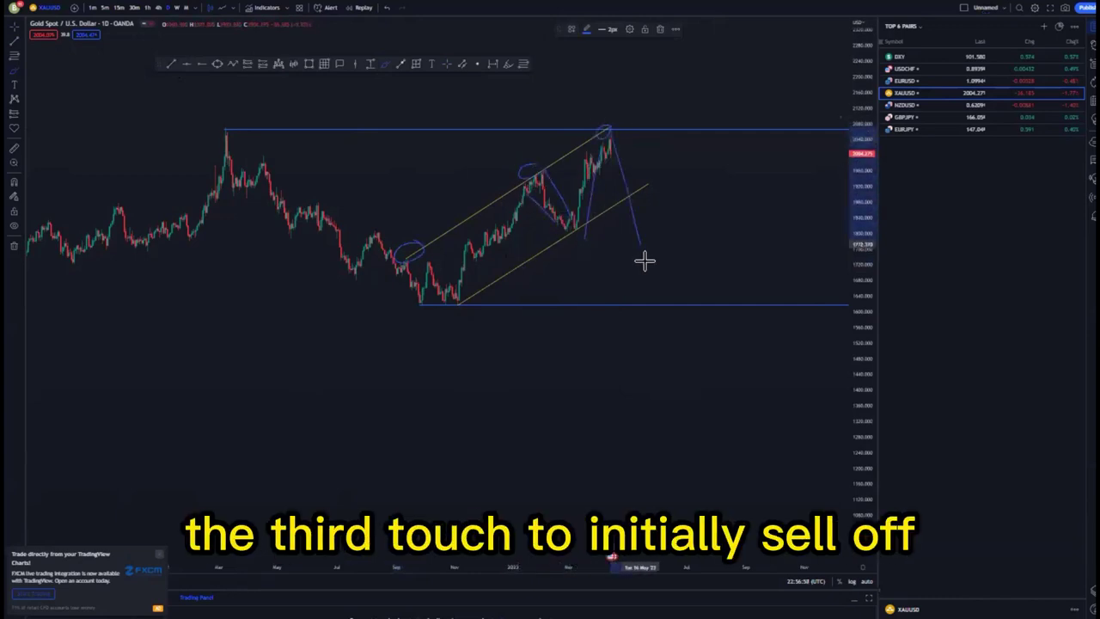
{"action": "left_click", "coordinate": [660, 29]}
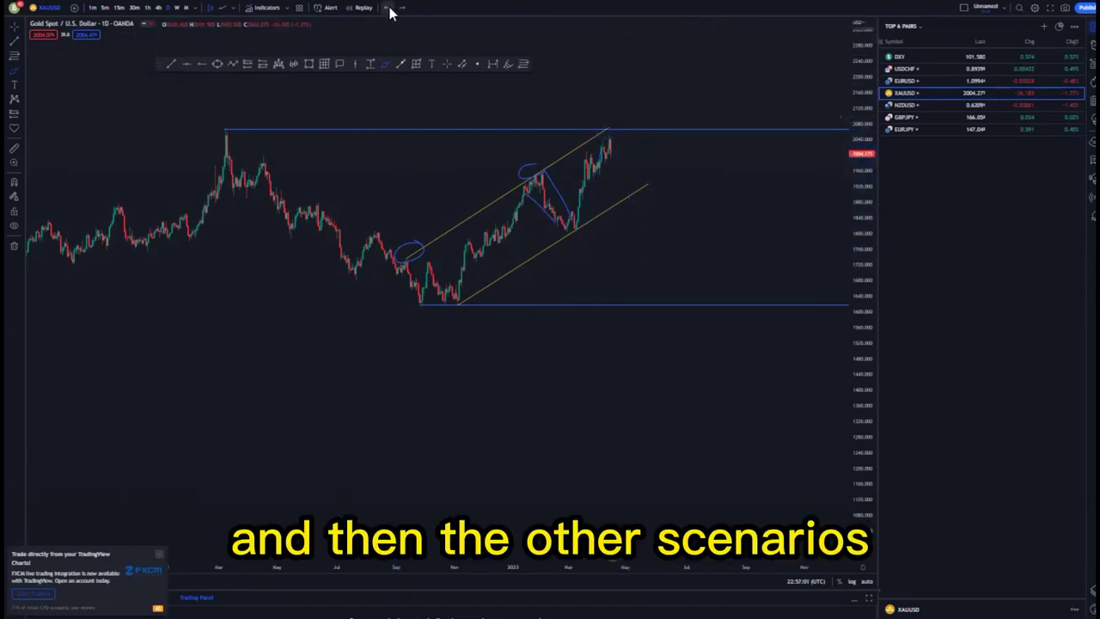
{"action": "left_click", "coordinate": [388, 7]}
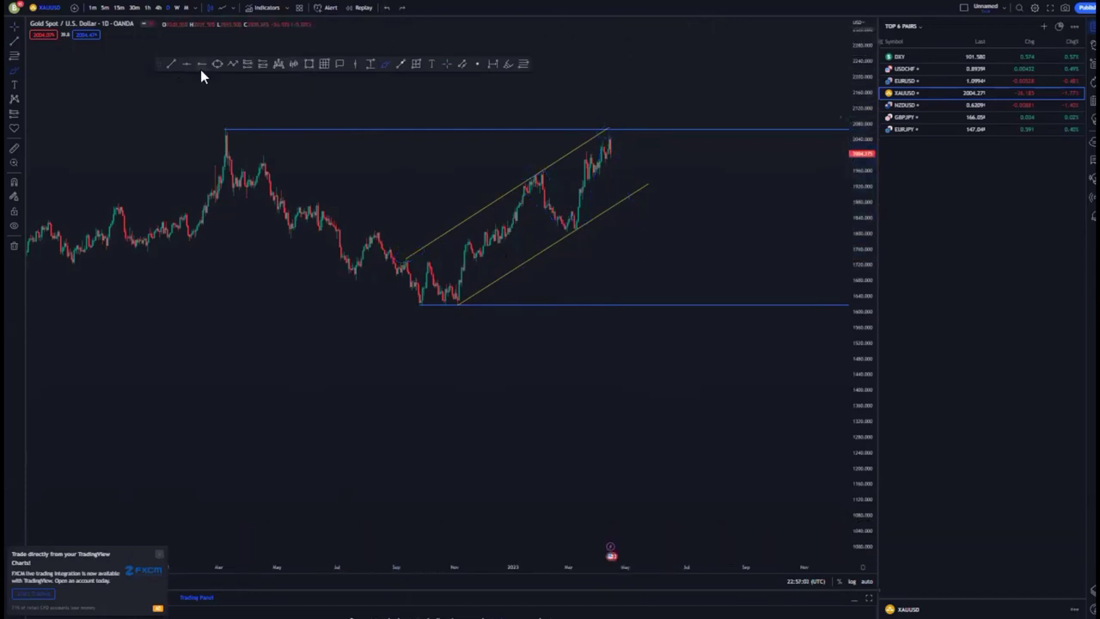
- Place a horizontal ray at the April 2022 high and try a downward projection arrow from the current price
{"action": "left_click", "coordinate": [262, 159]}
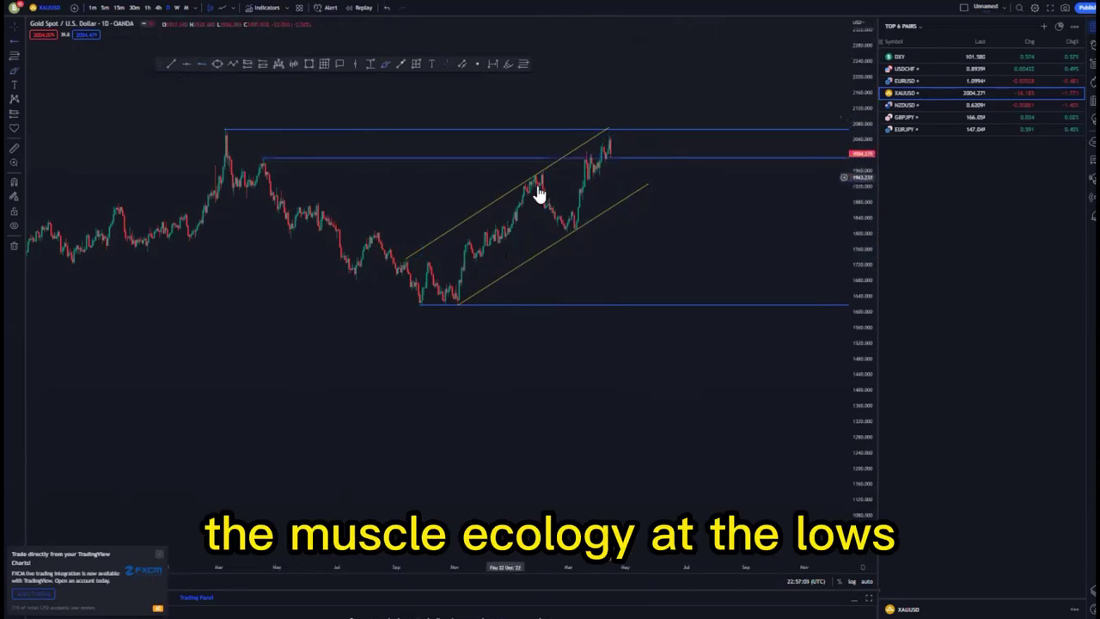
{"action": "left_click", "coordinate": [611, 141]}
{"action": "left_click", "coordinate": [640, 280]}
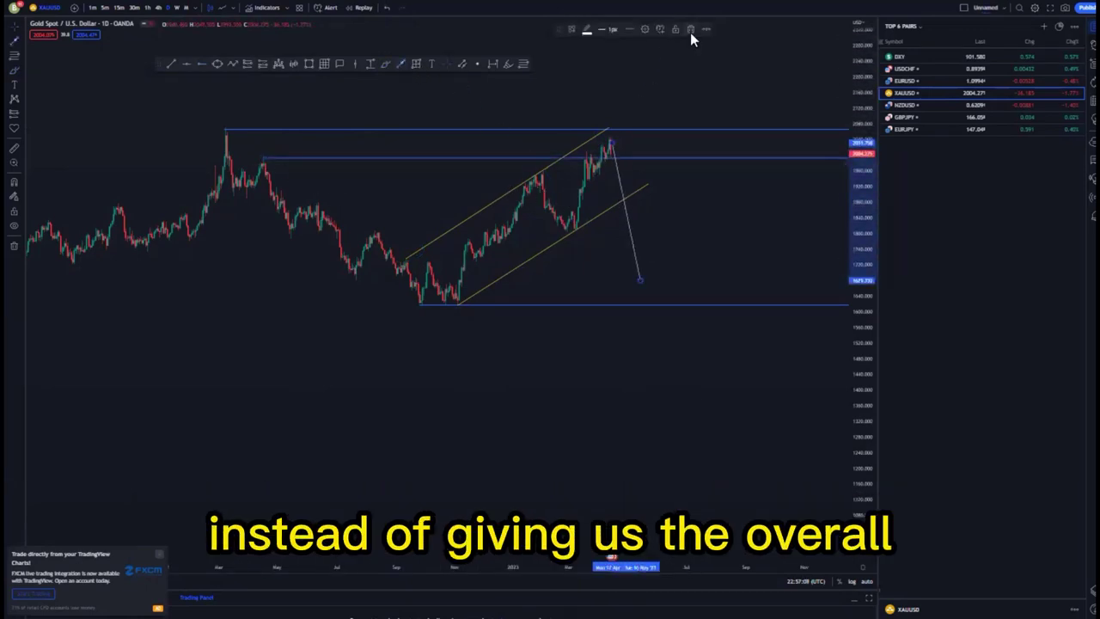
{"action": "left_click", "coordinate": [690, 31]}
- Brush circles around the expected upper channel touch and the early-2022 peak, and undo both marks
{"action": "left_click", "coordinate": [616, 124]}
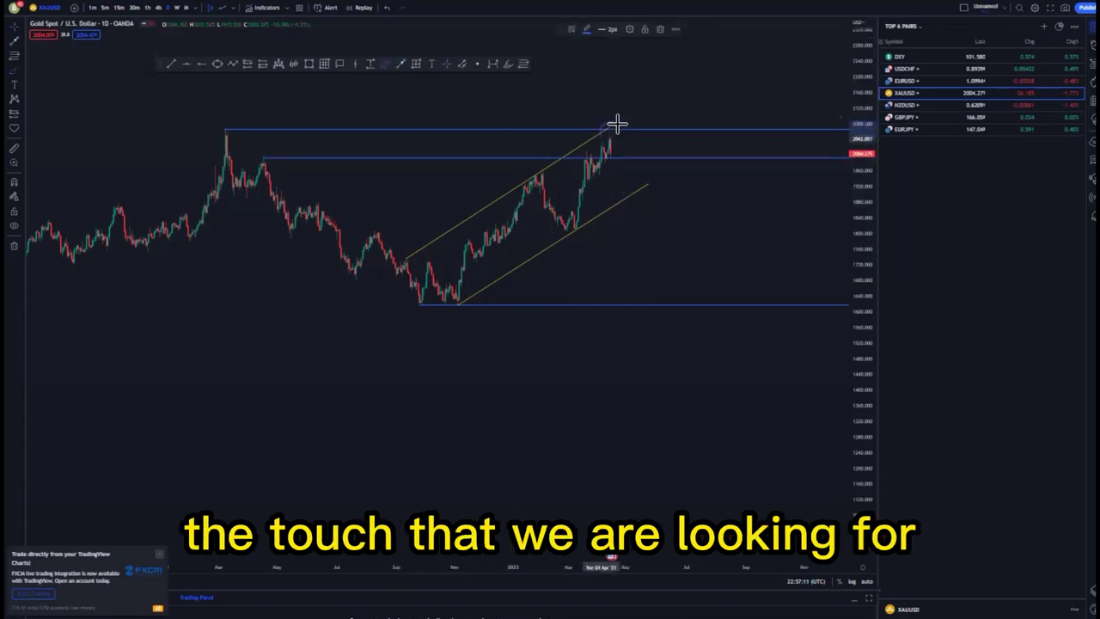
{"action": "left_click_drag", "start_coordinate": [225, 122], "coordinate": [243, 144]}
{"action": "left_click", "coordinate": [384, 8]}
{"action": "left_click", "coordinate": [385, 7]}
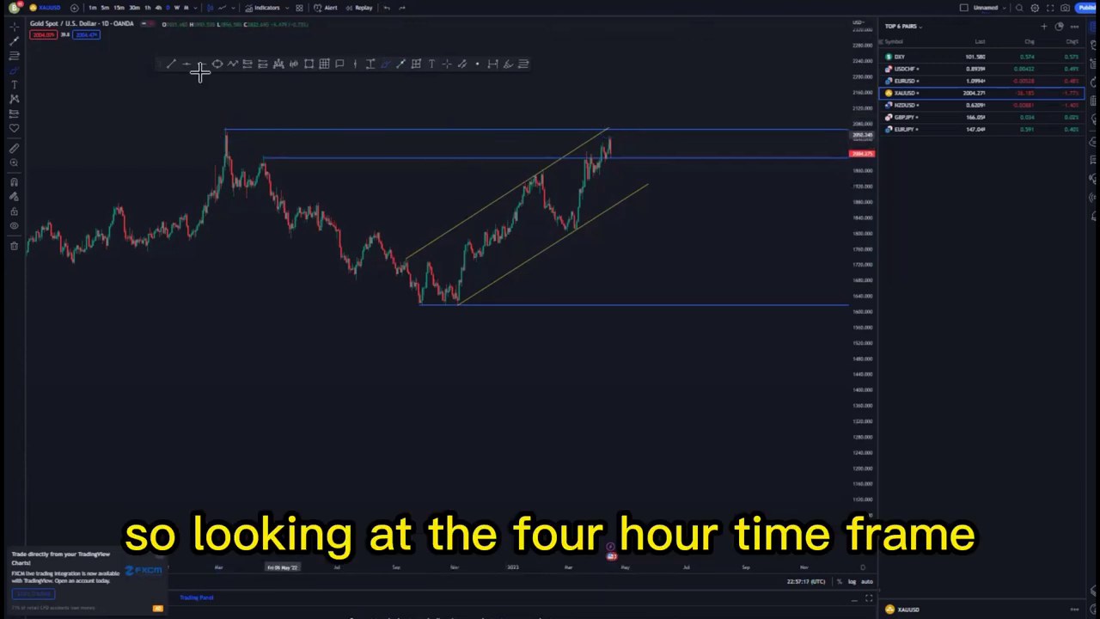
- Switch gold to the four-hour timeframe and delete the horizontal ray from the April 2022 high
{"action": "left_click", "coordinate": [158, 8]}
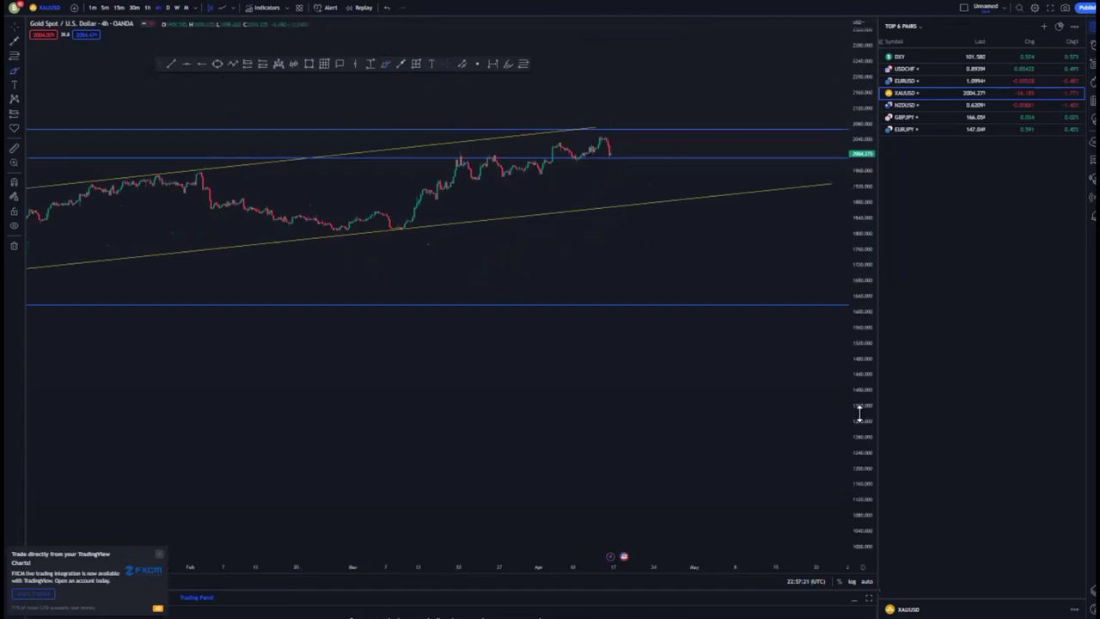
{"action": "left_click_drag", "start_coordinate": [860, 413], "coordinate": [859, 208]}
{"action": "left_click_drag", "start_coordinate": [604, 258], "coordinate": [561, 406]}
{"action": "scroll", "coordinate": [642, 338], "scroll_direction": "down", "scroll_amount": 2}
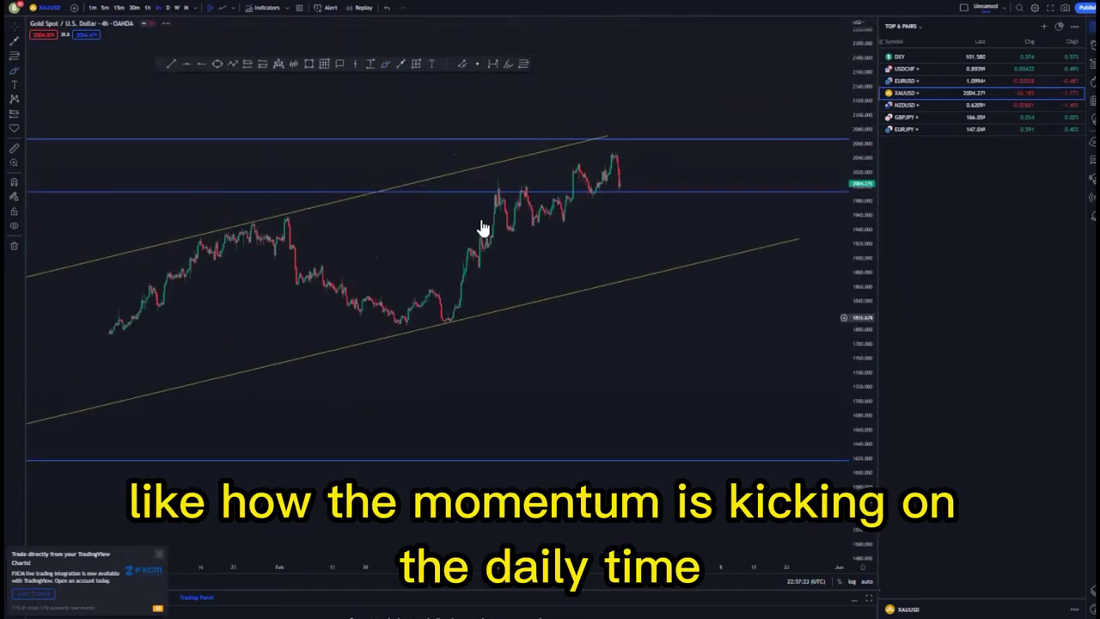
{"action": "left_click", "coordinate": [606, 194]}
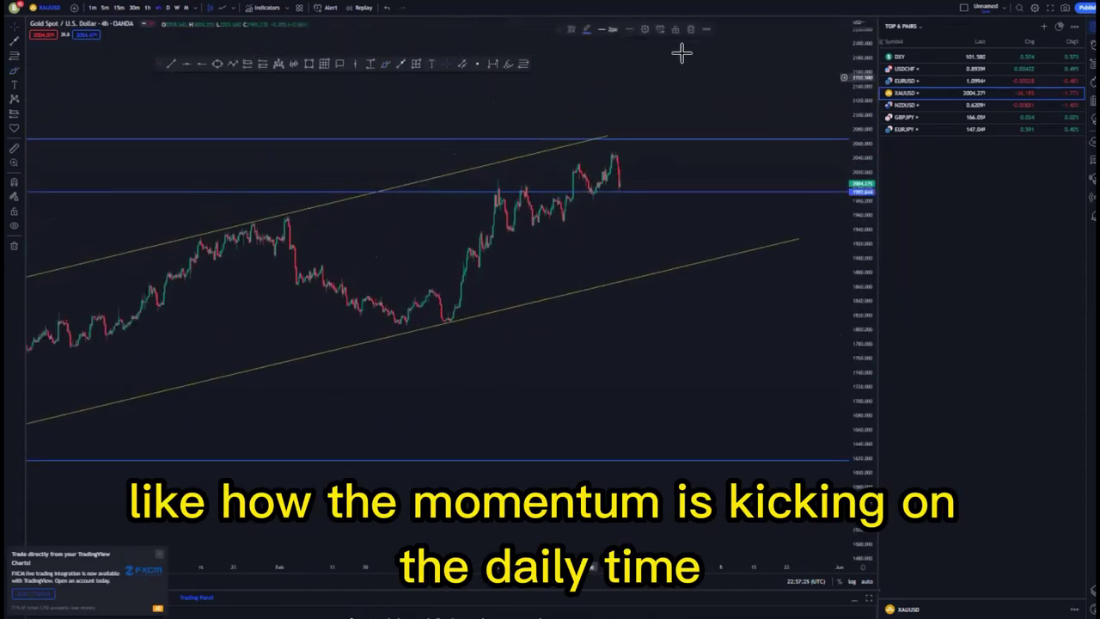
{"action": "left_click", "coordinate": [688, 32]}
- Extend the ascending channel's upper trendline beyond the horizontal level of the early-2022 peak
{"action": "scroll", "coordinate": [702, 231], "scroll_direction": "down", "scroll_amount": 5}
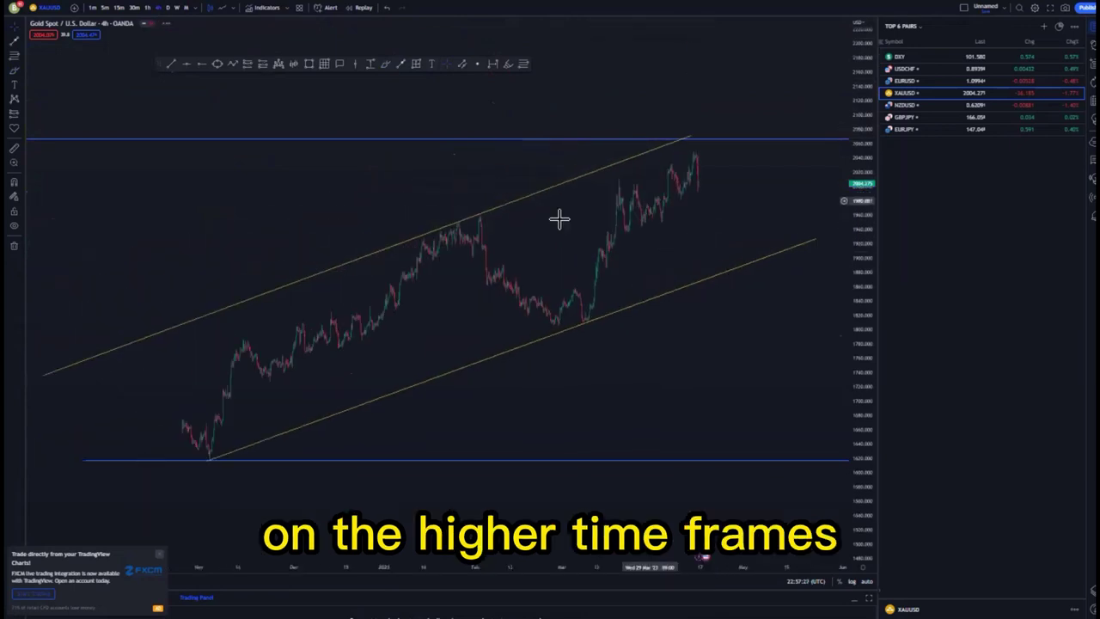
{"action": "scroll", "coordinate": [621, 216], "scroll_direction": "down", "scroll_amount": 2}
{"action": "scroll", "coordinate": [707, 221], "scroll_direction": "down", "scroll_amount": 2}
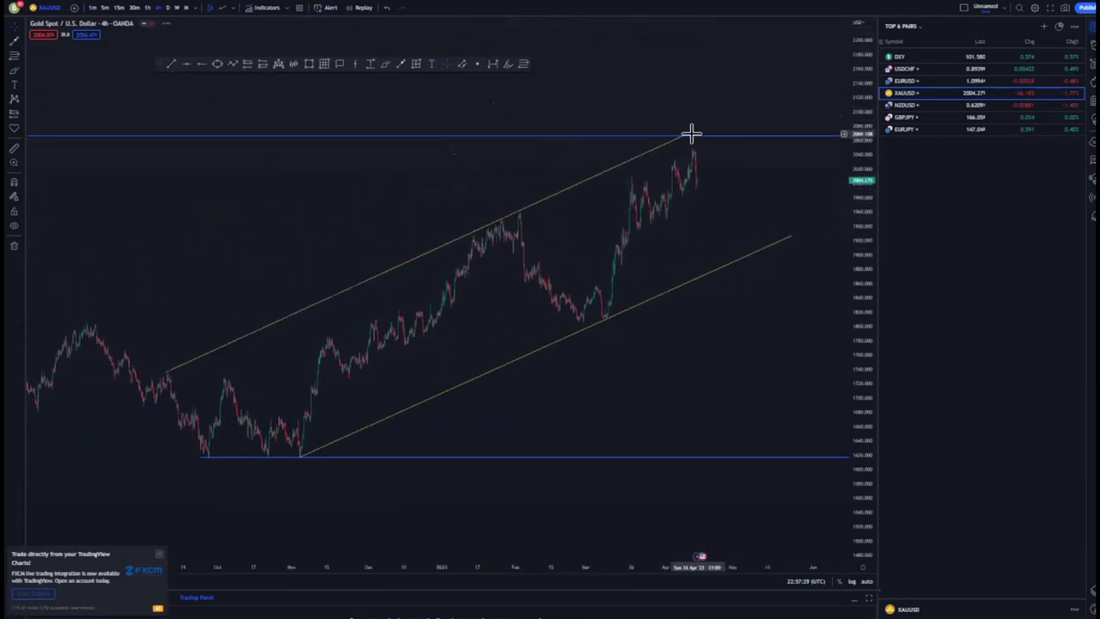
{"action": "left_click_drag", "start_coordinate": [698, 132], "coordinate": [718, 121]}
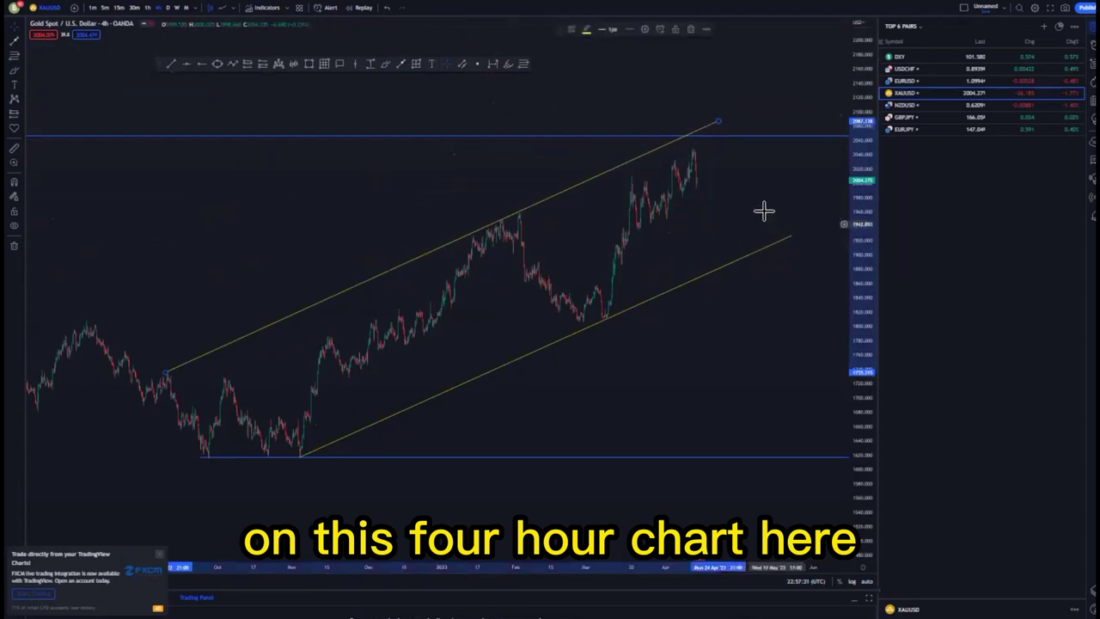
- Draw a smaller ascending channel around the late-March to mid-April 2023 highs and lows, adjusting its line ends
{"action": "scroll", "coordinate": [777, 226], "scroll_direction": "up", "scroll_amount": 6}
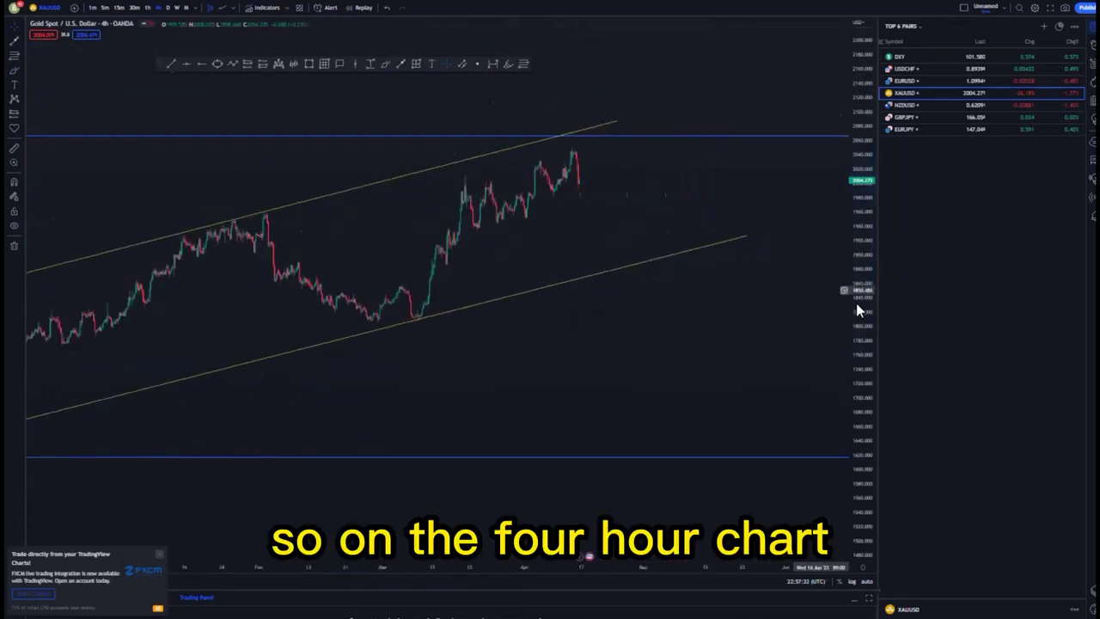
{"action": "scroll", "coordinate": [621, 213], "scroll_direction": "up", "scroll_amount": 3}
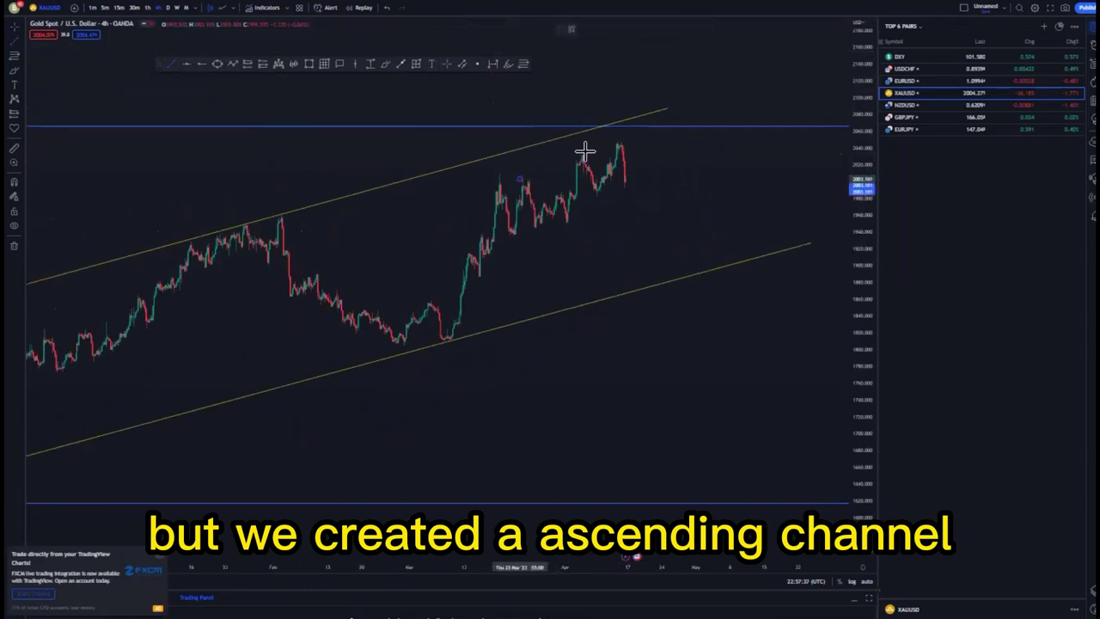
{"action": "left_click", "coordinate": [715, 153]}
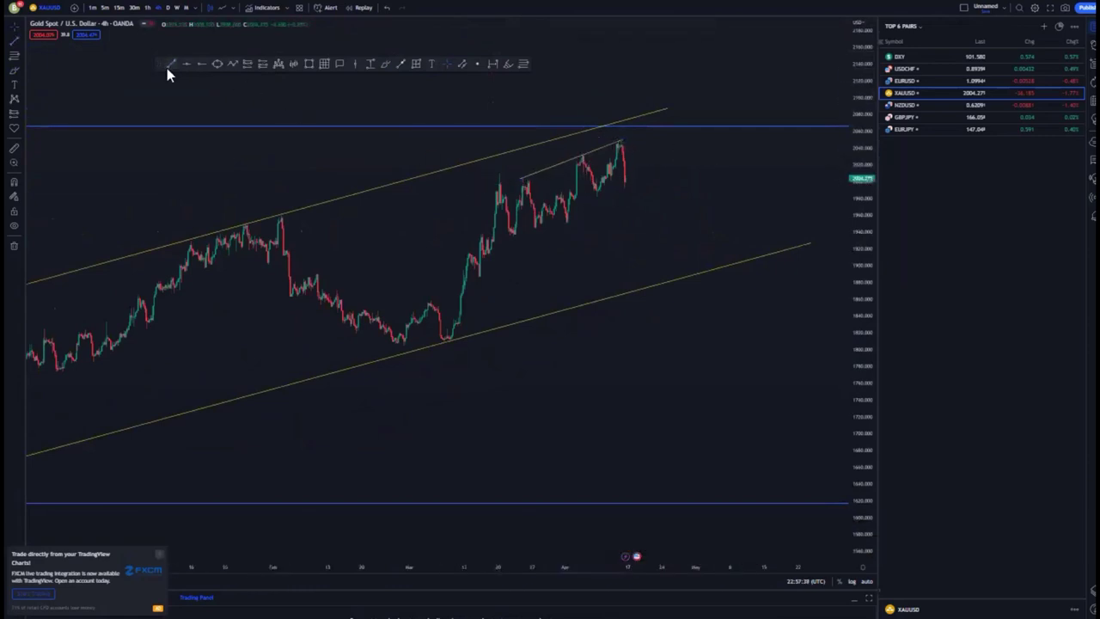
{"action": "left_click_drag", "start_coordinate": [547, 225], "coordinate": [635, 179]}
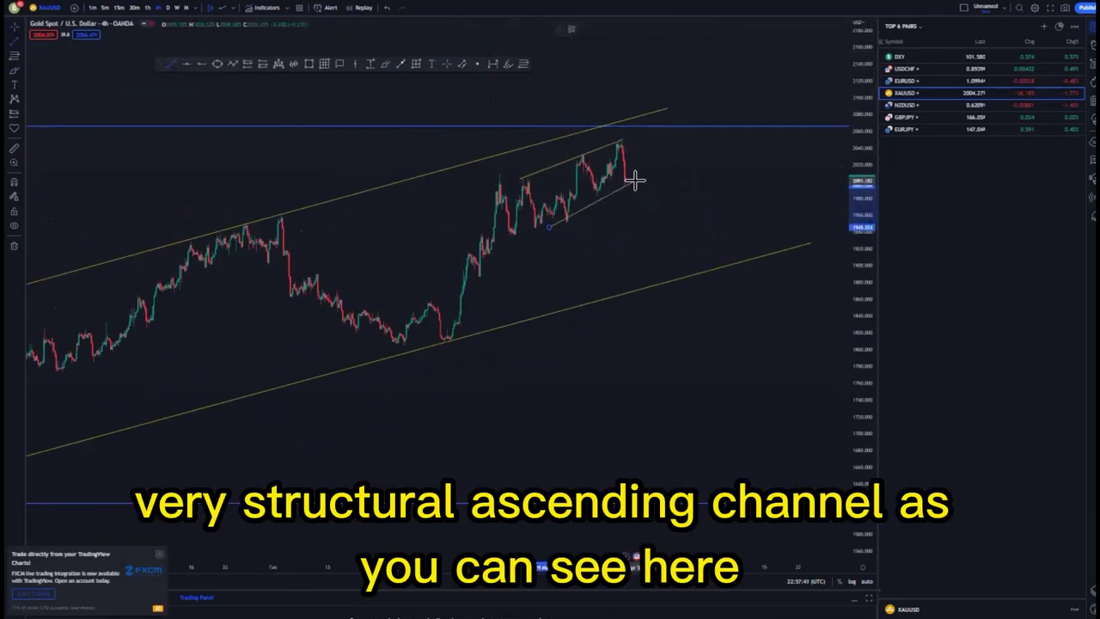
{"action": "left_click", "coordinate": [549, 225]}
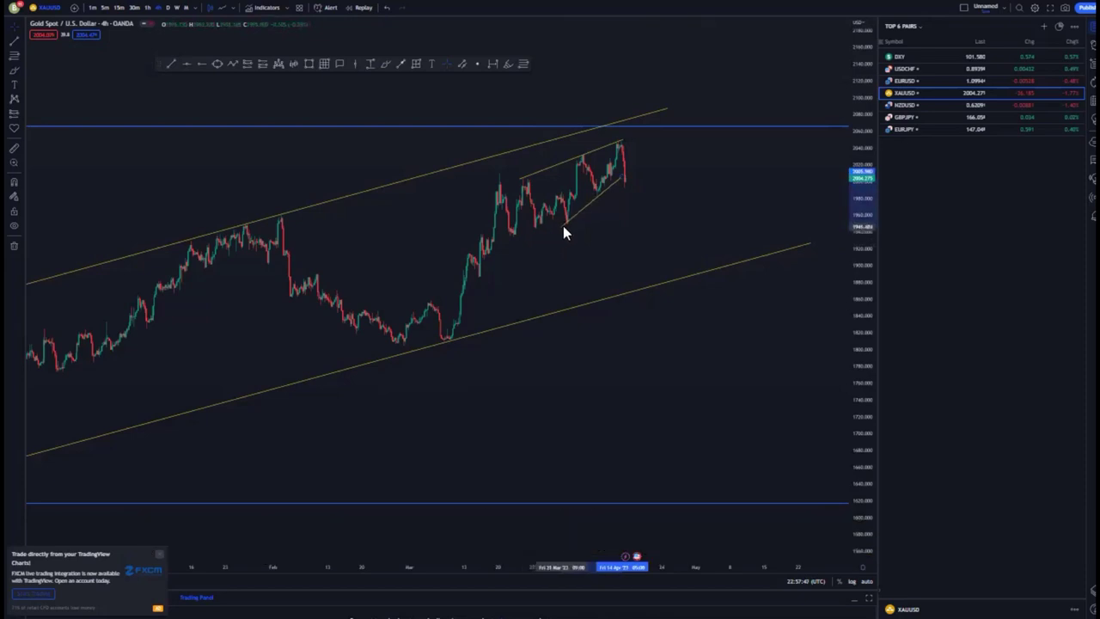
{"action": "left_click", "coordinate": [528, 180]}
{"action": "left_click_drag", "start_coordinate": [528, 182], "coordinate": [530, 181]}
{"action": "left_click", "coordinate": [684, 195]}
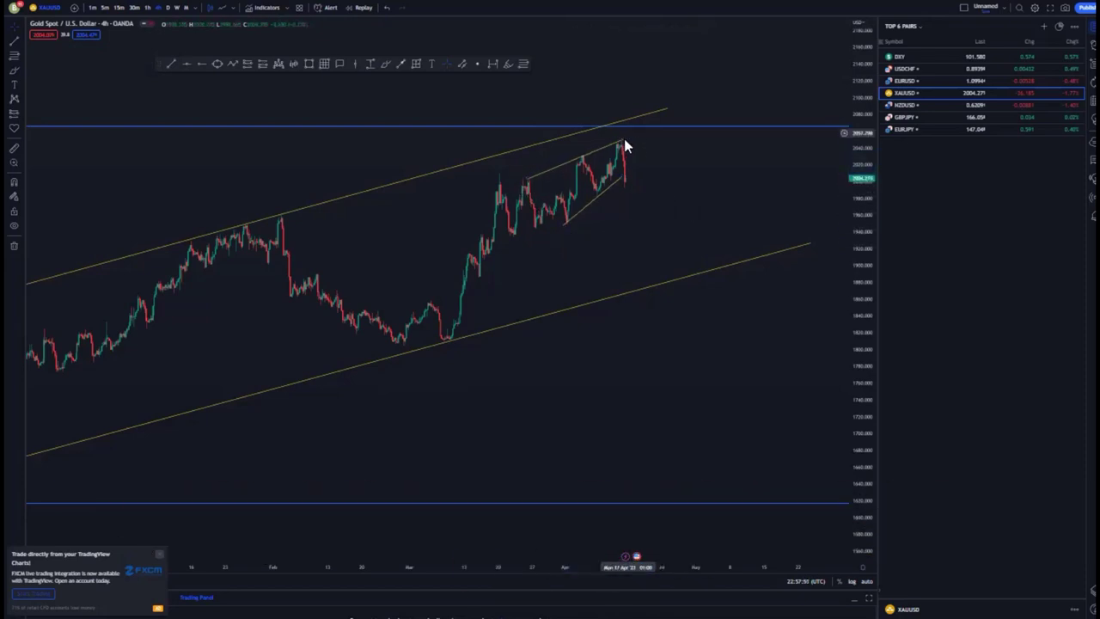
{"action": "left_click", "coordinate": [623, 142]}
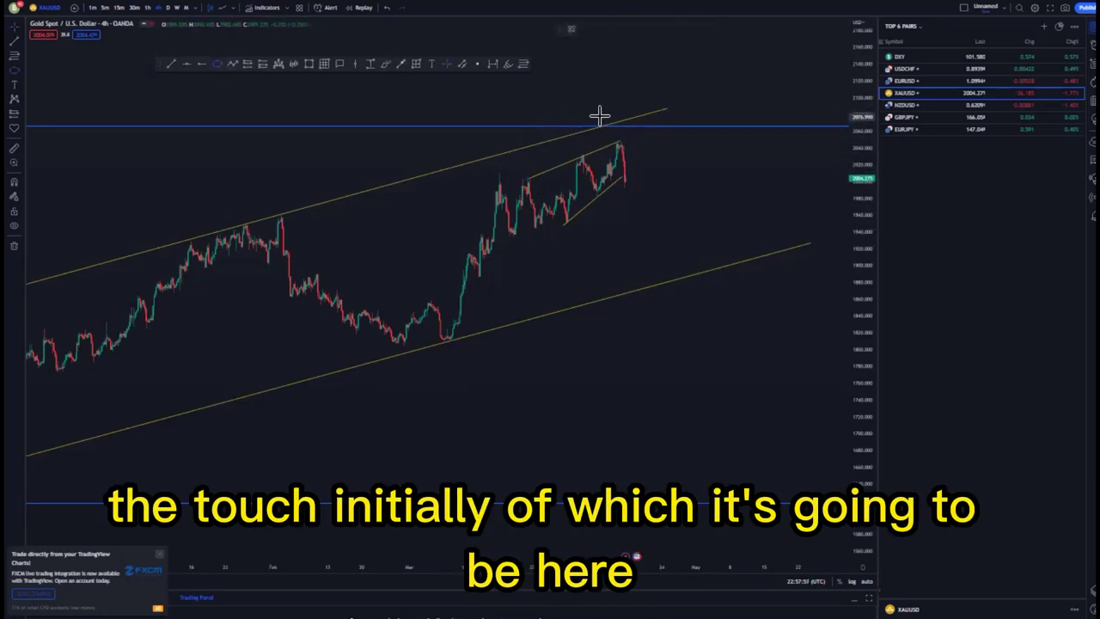
- Mark where the large channel's upper line meets the early-2022 peak level with a green circle, and switch to the one-hour timeframe
{"action": "scroll", "coordinate": [535, 204], "scroll_direction": "down", "scroll_amount": 2}
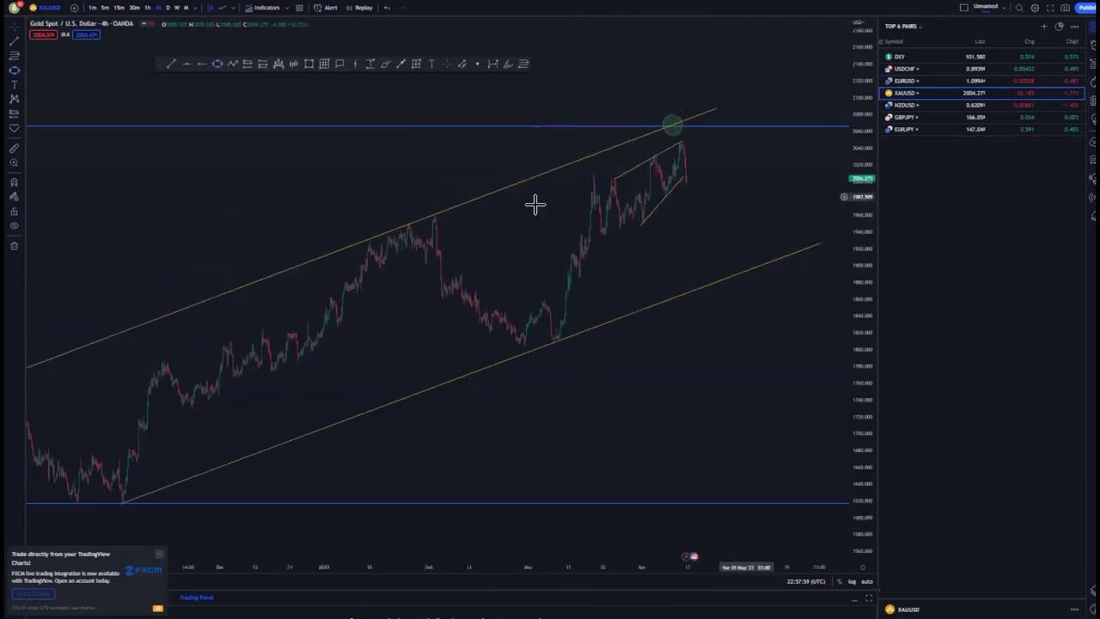
{"action": "left_click", "coordinate": [147, 8]}
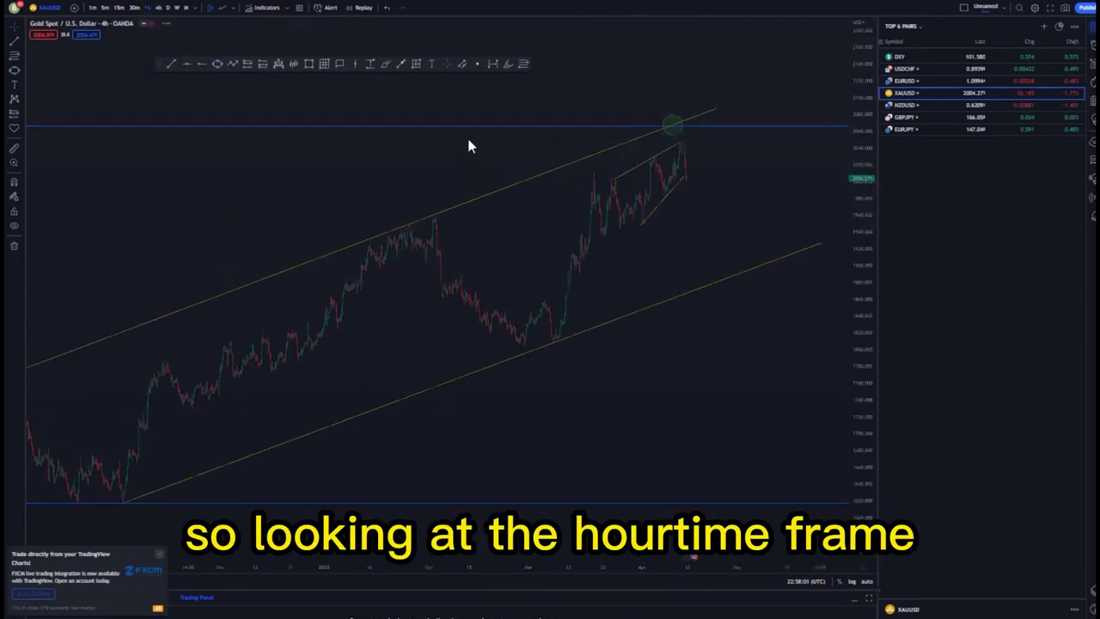
{"action": "left_click_drag", "start_coordinate": [856, 384], "coordinate": [833, 223]}
{"action": "left_click_drag", "start_coordinate": [668, 230], "coordinate": [582, 314]}
{"action": "scroll", "coordinate": [670, 326], "scroll_direction": "down", "scroll_amount": 4}
{"action": "scroll", "coordinate": [670, 325], "scroll_direction": "down", "scroll_amount": 2}
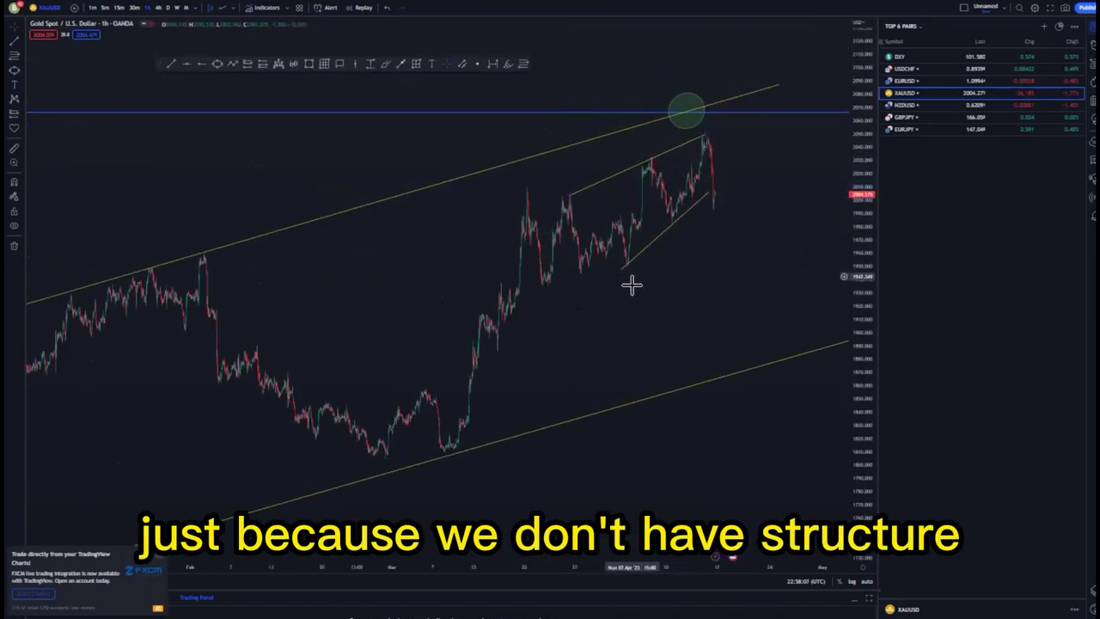
- Draw a steeper, narrower ascending channel around the 10 to 14 April highs and lows, inside the smaller ascending channel
{"action": "scroll", "coordinate": [776, 179], "scroll_direction": "down", "scroll_amount": 2}
{"action": "scroll", "coordinate": [318, 251], "scroll_direction": "down", "scroll_amount": 3}
{"action": "left_click_drag", "start_coordinate": [232, 218], "coordinate": [423, 182]}
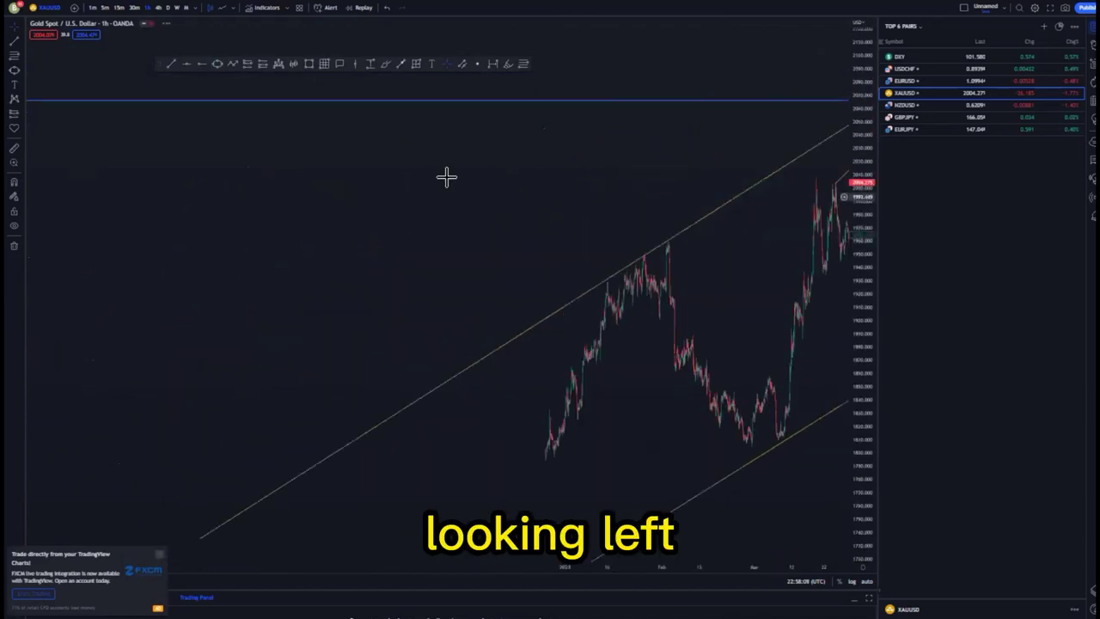
{"action": "left_click_drag", "start_coordinate": [589, 190], "coordinate": [214, 196]}
{"action": "scroll", "coordinate": [646, 278], "scroll_direction": "up", "scroll_amount": 5}
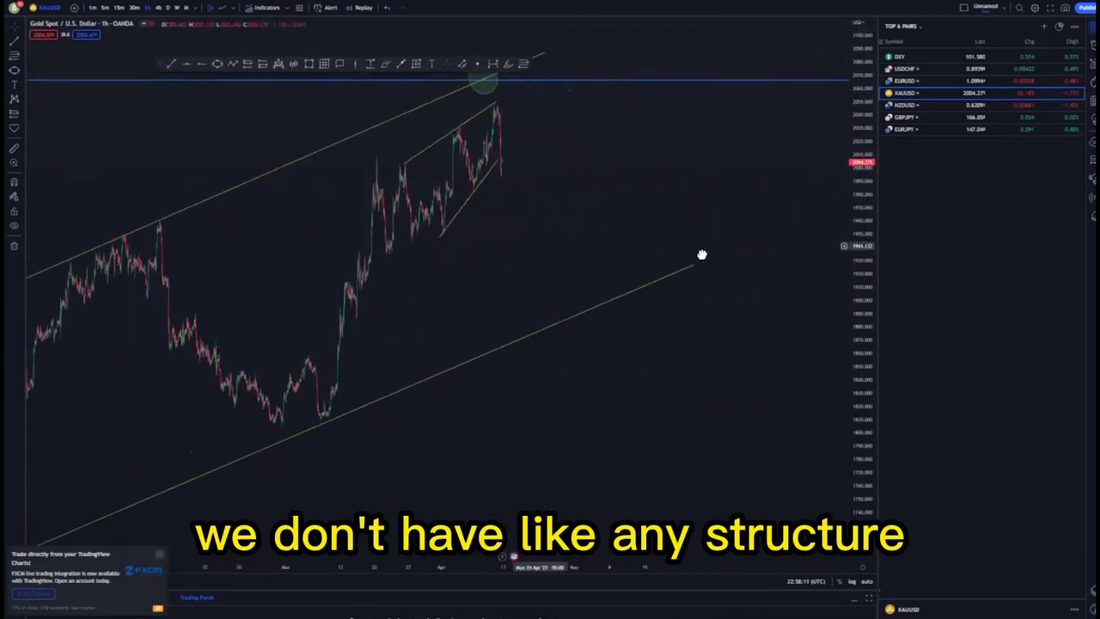
{"action": "scroll", "coordinate": [770, 276], "scroll_direction": "up", "scroll_amount": 4}
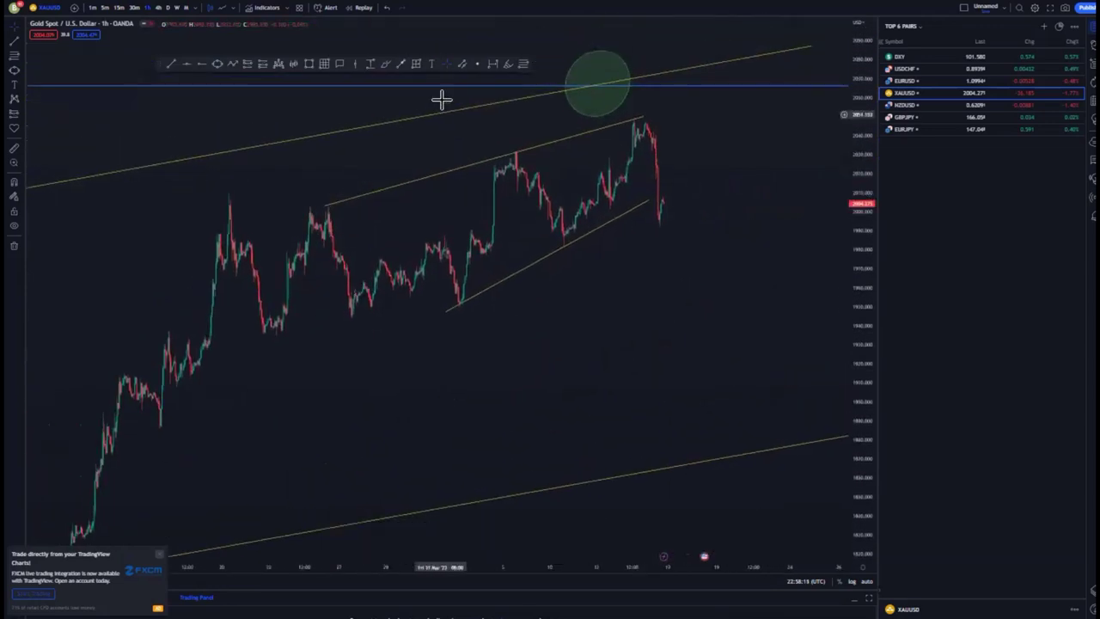
{"action": "mouse_move", "coordinate": [570, 127]}
{"action": "left_mouse_down"}
{"action": "mouse_move", "coordinate": [370, 151]}
{"action": "mouse_move", "coordinate": [631, 246]}
{"action": "left_mouse_up"}
{"action": "left_click", "coordinate": [654, 29]}
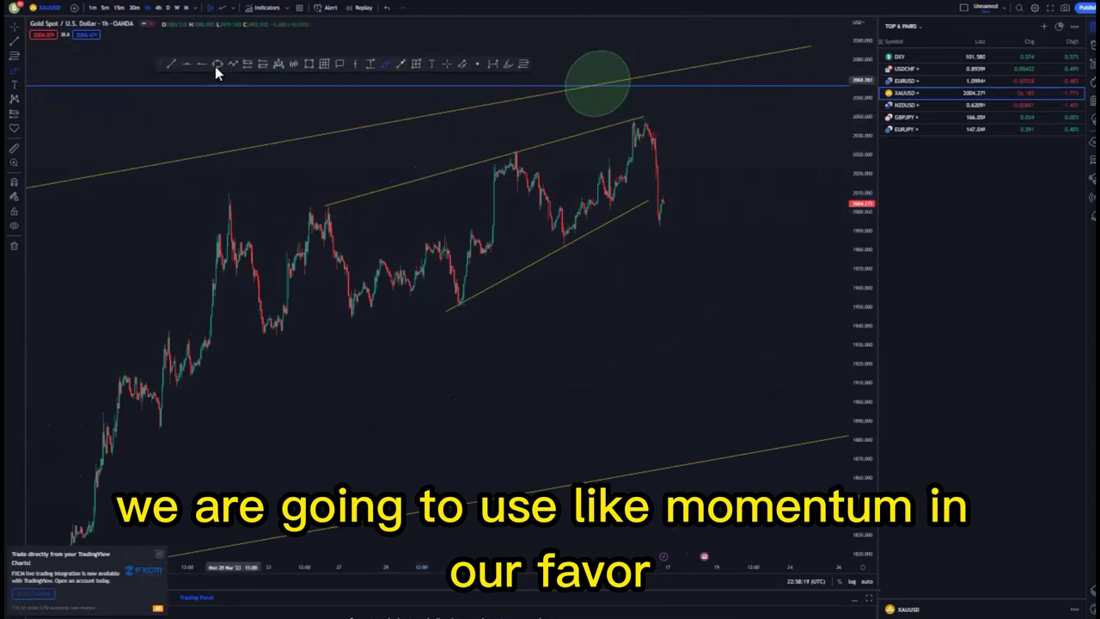
{"action": "left_click", "coordinate": [558, 208]}
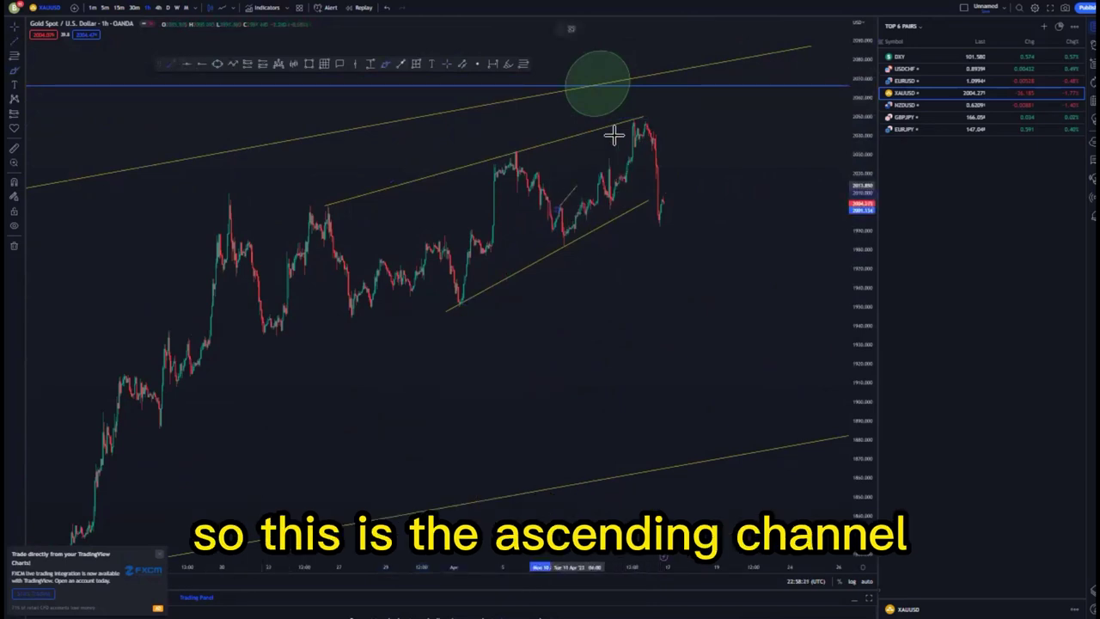
{"action": "left_click", "coordinate": [632, 120]}
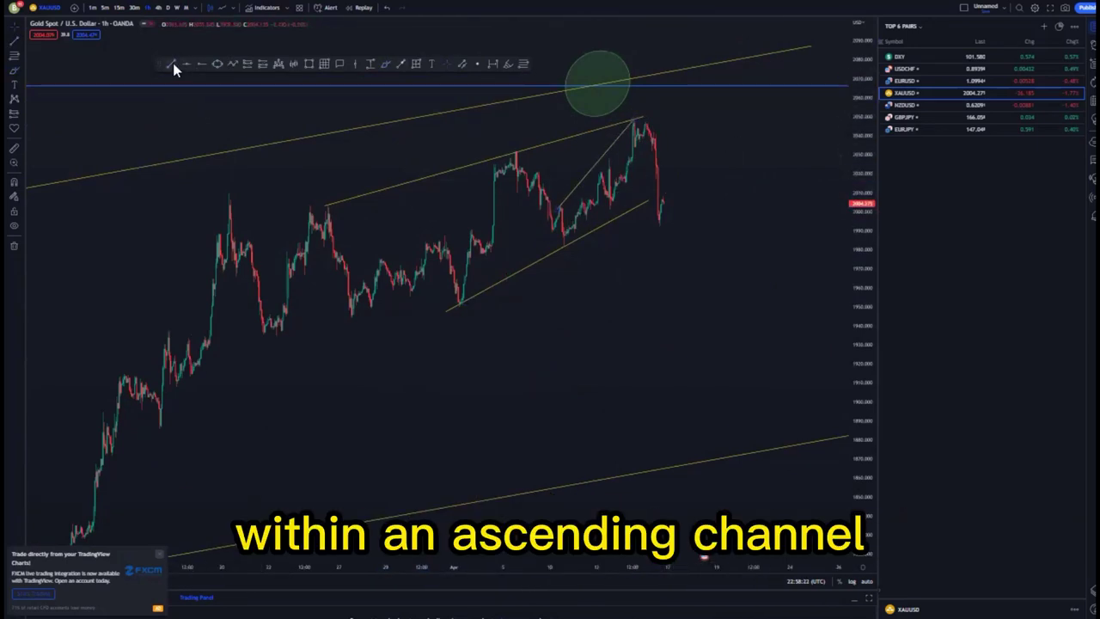
{"action": "left_click_drag", "start_coordinate": [654, 149], "coordinate": [595, 234]}
- Draw a tiny ascending flag around the 13 to 14 April consolidation at the top of the steep channel
{"action": "scroll", "coordinate": [730, 253], "scroll_direction": "down", "scroll_amount": 3}
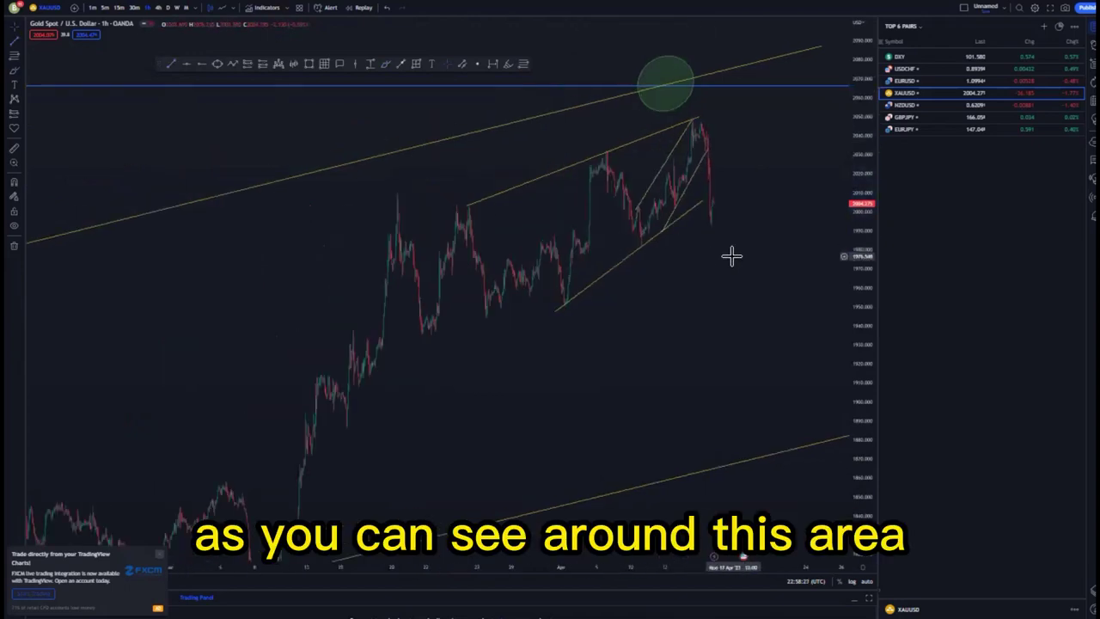
{"action": "scroll", "coordinate": [729, 273], "scroll_direction": "down", "scroll_amount": 3}
{"action": "left_click_drag", "start_coordinate": [789, 291], "coordinate": [697, 292]}
{"action": "scroll", "coordinate": [585, 301], "scroll_direction": "up", "scroll_amount": 4}
{"action": "left_click_drag", "start_coordinate": [593, 297], "coordinate": [762, 280]}
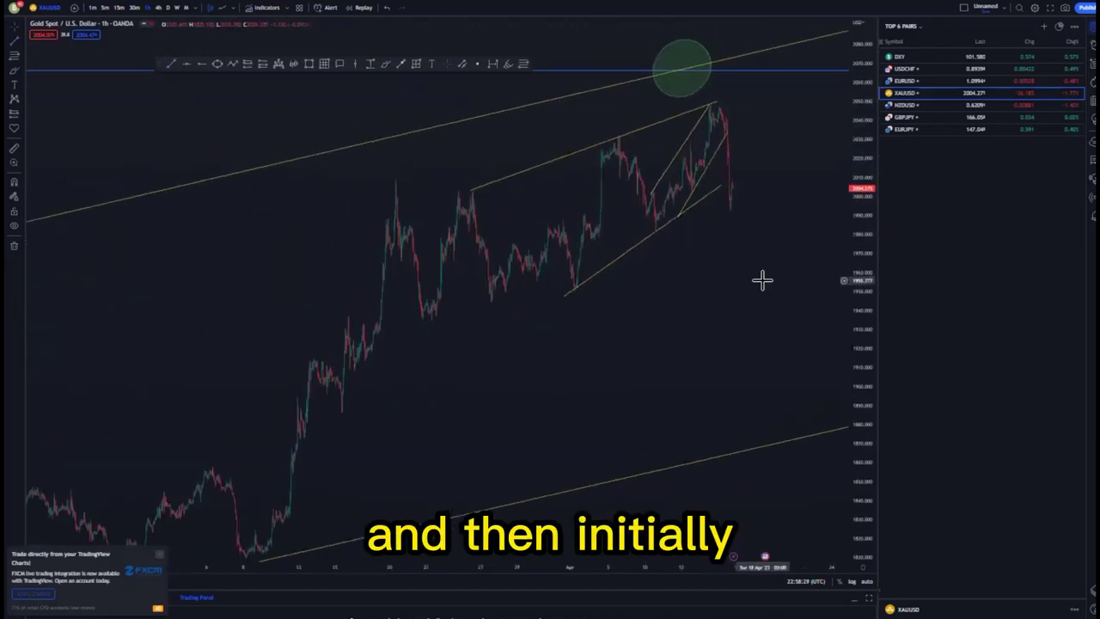
{"action": "scroll", "coordinate": [722, 256], "scroll_direction": "up", "scroll_amount": 2}
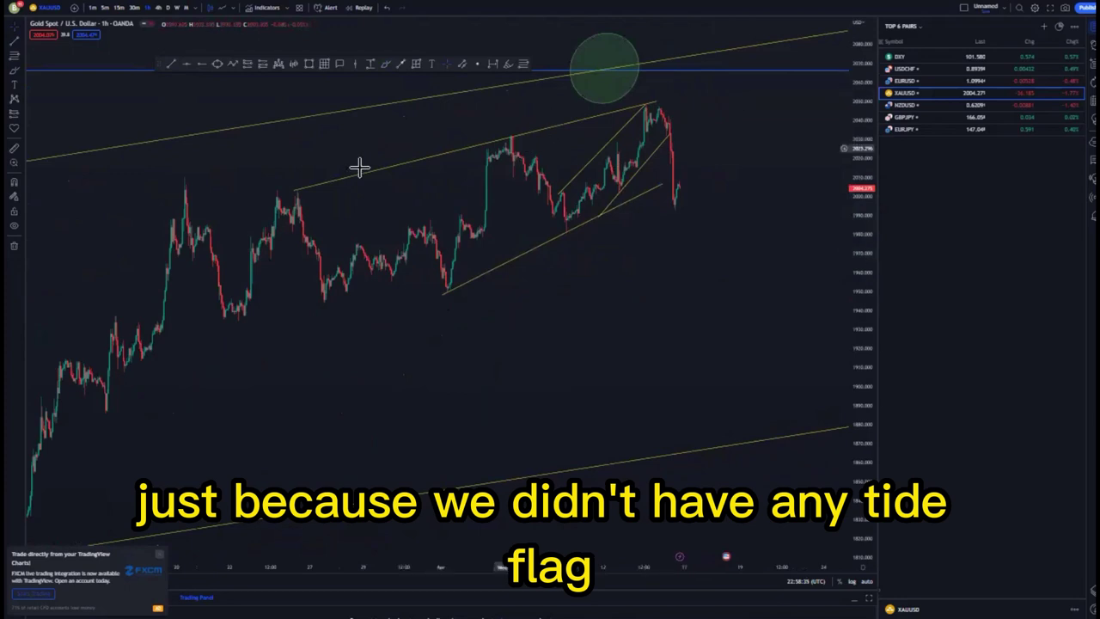
{"action": "scroll", "coordinate": [738, 170], "scroll_direction": "up", "scroll_amount": 1}
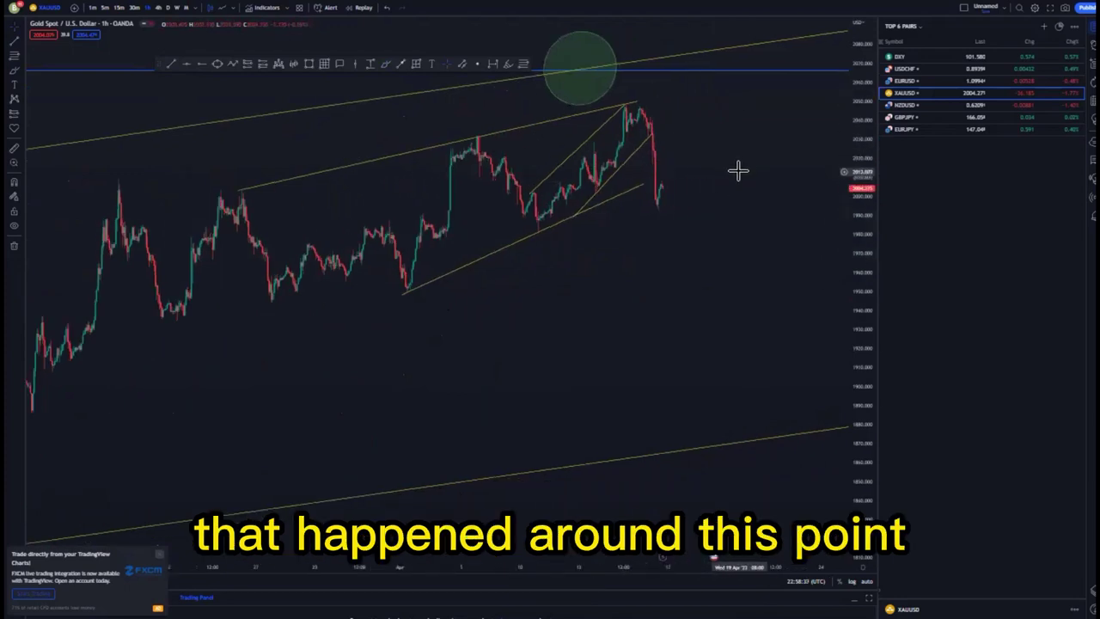
{"action": "scroll", "coordinate": [825, 233], "scroll_direction": "up", "scroll_amount": 3}
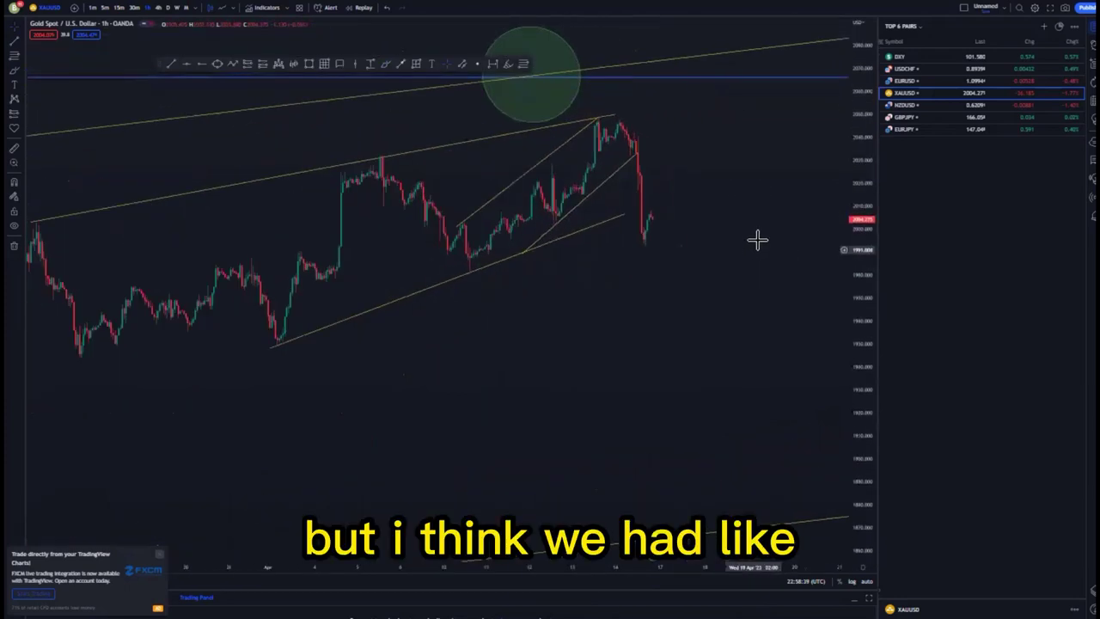
{"action": "scroll", "coordinate": [757, 239], "scroll_direction": "up", "scroll_amount": 1}
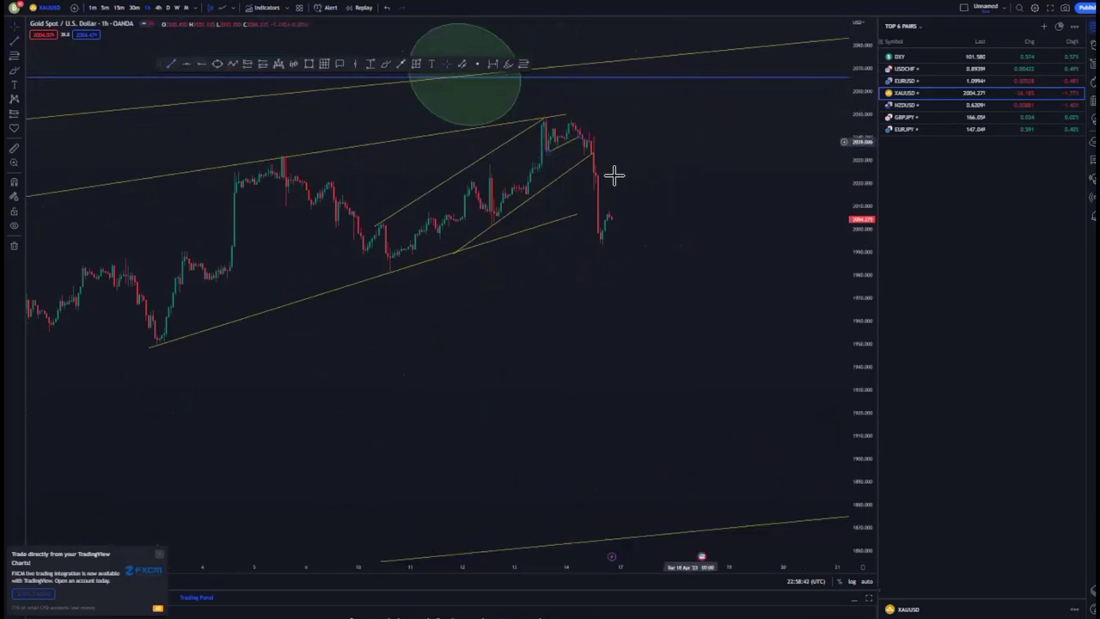
{"action": "left_click", "coordinate": [172, 64]}
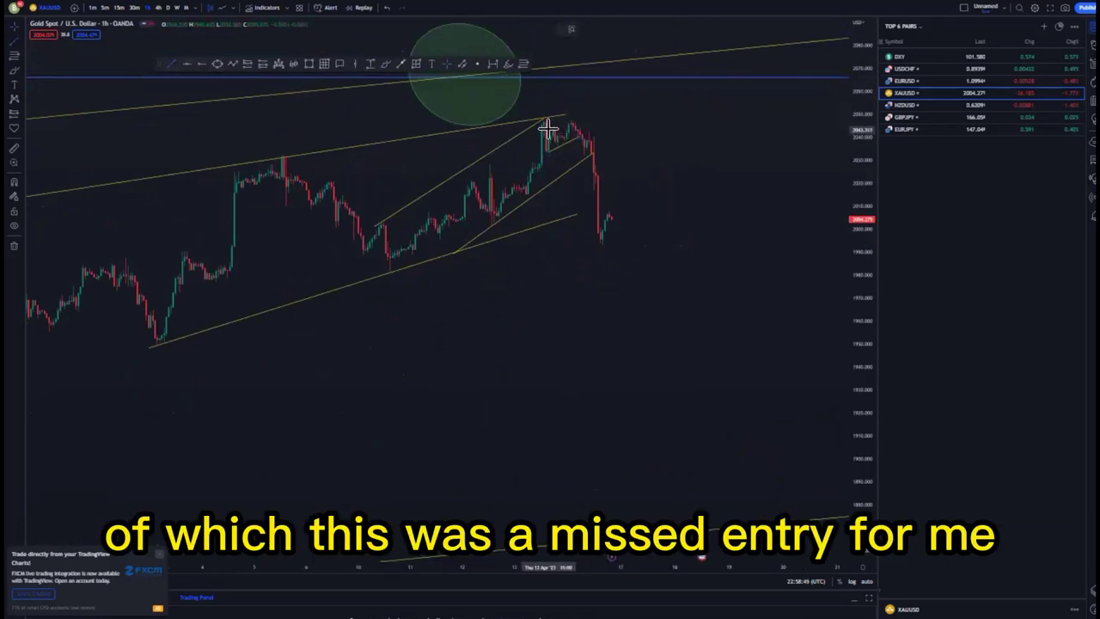
- Place a short position at the flag break, entry about 2038, with a stop of about 13.3 points and a target near 1952
{"action": "scroll", "coordinate": [759, 185], "scroll_direction": "down", "scroll_amount": 1}
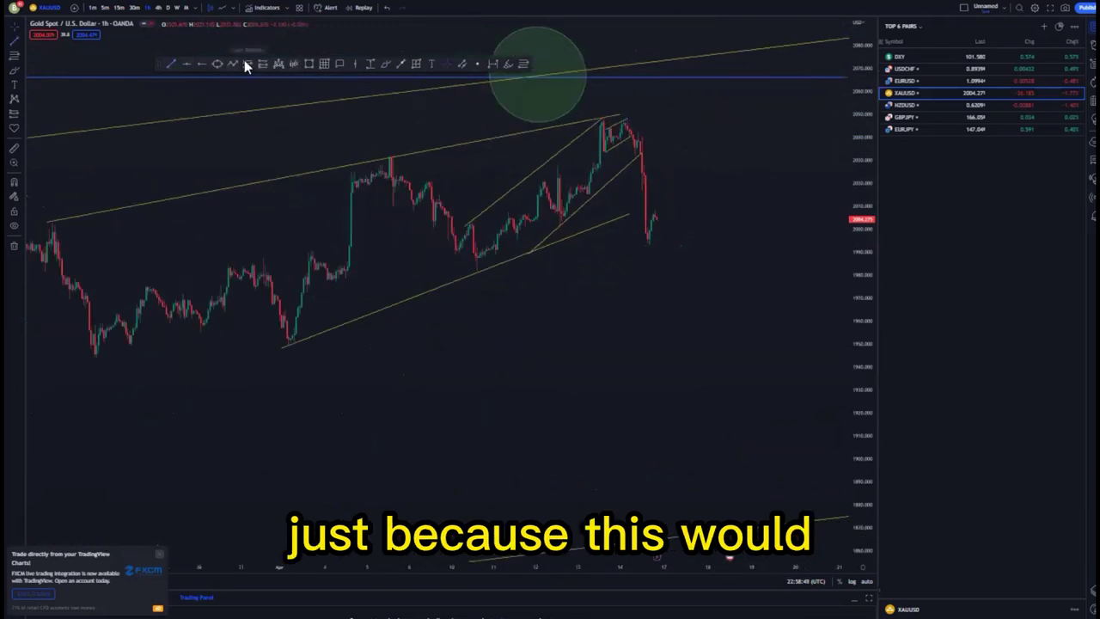
{"action": "left_click", "coordinate": [606, 140]}
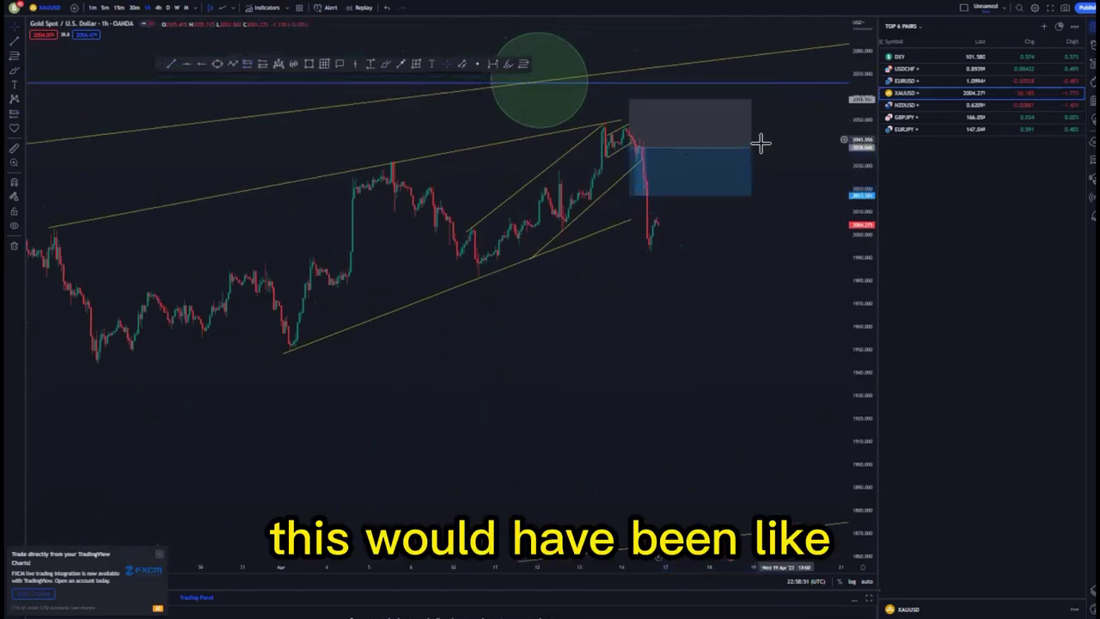
{"action": "left_click_drag", "start_coordinate": [629, 98], "coordinate": [631, 116]}
{"action": "left_click_drag", "start_coordinate": [724, 257], "coordinate": [659, 246]}
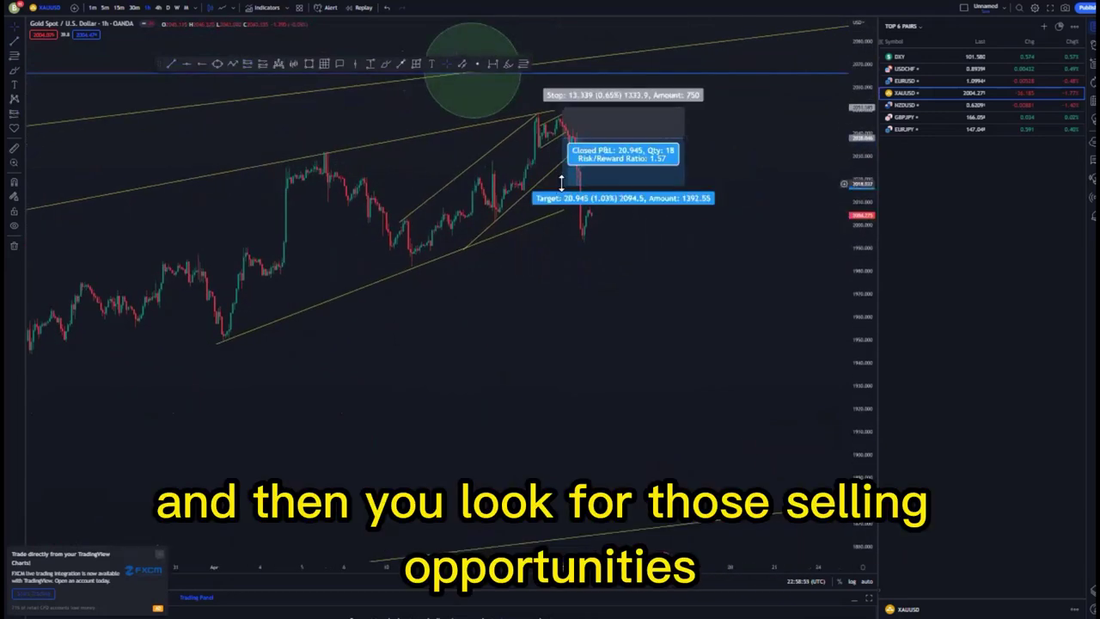
{"action": "left_click_drag", "start_coordinate": [569, 198], "coordinate": [572, 345]}
- Draw a horizontal ray from the early-April low at about 1949 and align the short position's target with it
{"action": "left_click", "coordinate": [206, 64]}
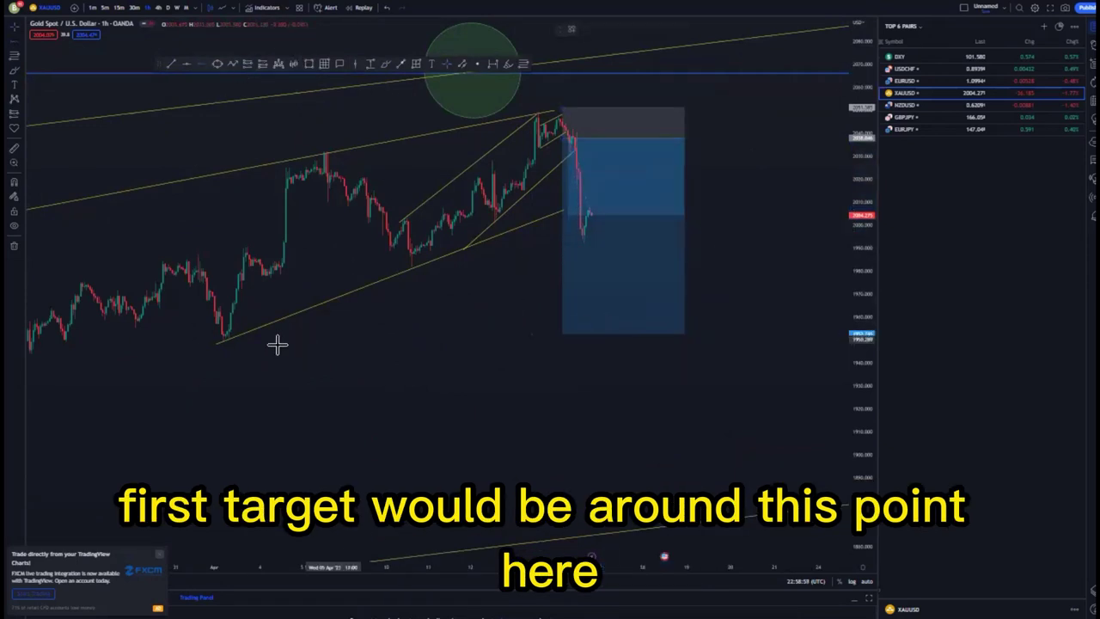
{"action": "left_click", "coordinate": [228, 341]}
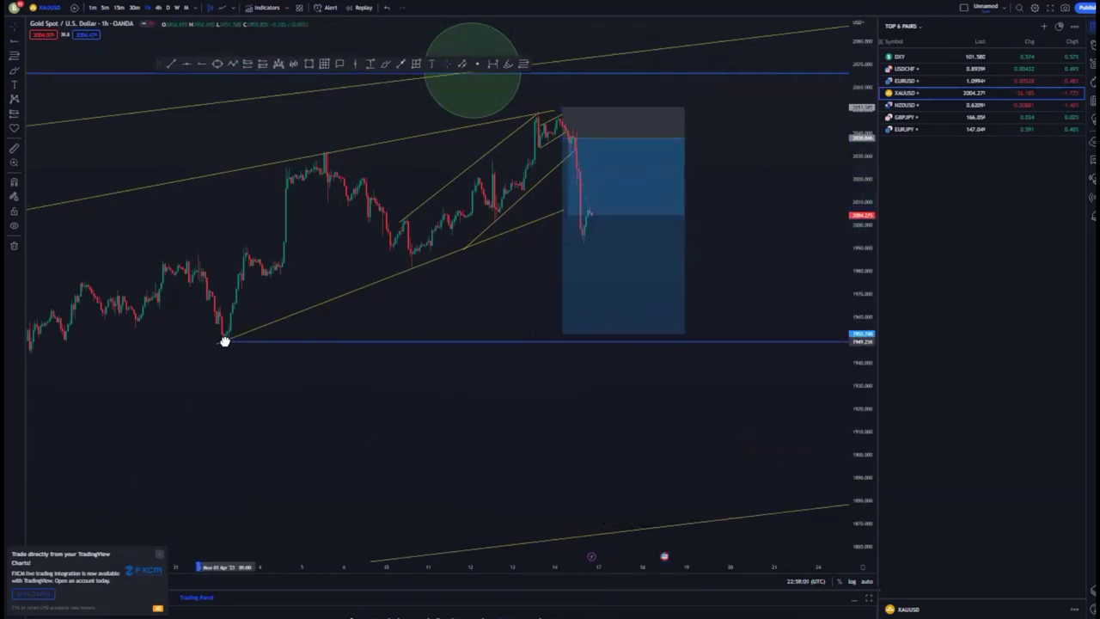
{"action": "left_click", "coordinate": [569, 377]}
{"action": "left_click_drag", "start_coordinate": [563, 333], "coordinate": [563, 340]}
{"action": "left_click", "coordinate": [530, 428]}
- Extend the short position's target down to the horizontal level of the November 2022 lows and widen the position
{"action": "left_click_drag", "start_coordinate": [524, 418], "coordinate": [388, 329]}
{"action": "scroll", "coordinate": [504, 331], "scroll_direction": "down", "scroll_amount": 3}
{"action": "scroll", "coordinate": [504, 330], "scroll_direction": "down", "scroll_amount": 5}
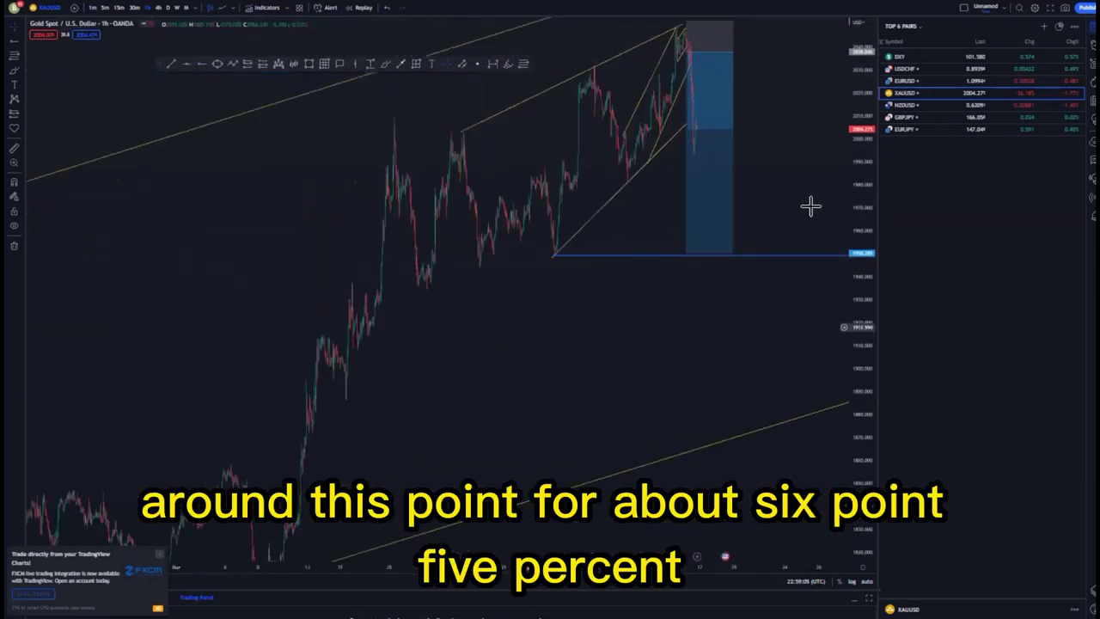
{"action": "scroll", "coordinate": [688, 316], "scroll_direction": "down", "scroll_amount": 5}
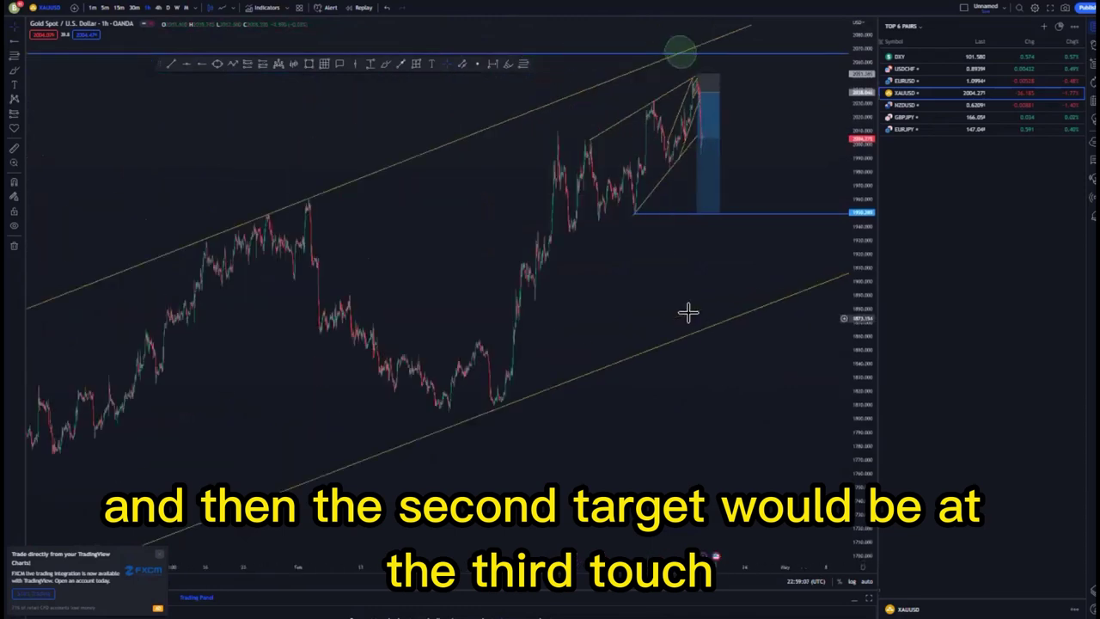
{"action": "scroll", "coordinate": [676, 277], "scroll_direction": "down", "scroll_amount": 5}
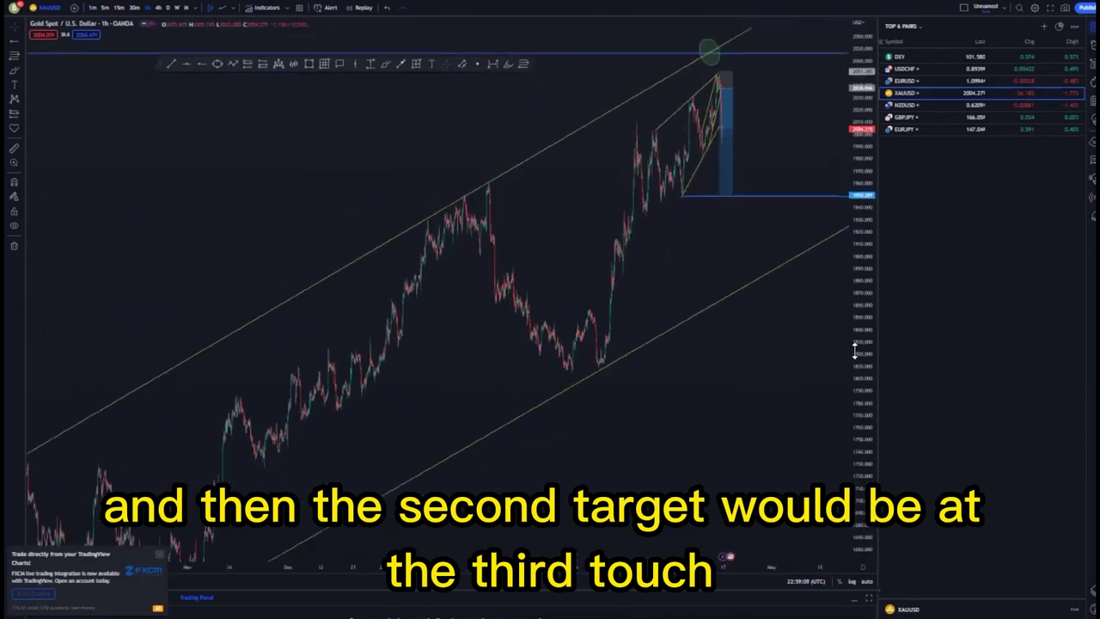
{"action": "left_click_drag", "start_coordinate": [685, 233], "coordinate": [682, 464]}
{"action": "mouse_move", "coordinate": [698, 137]}
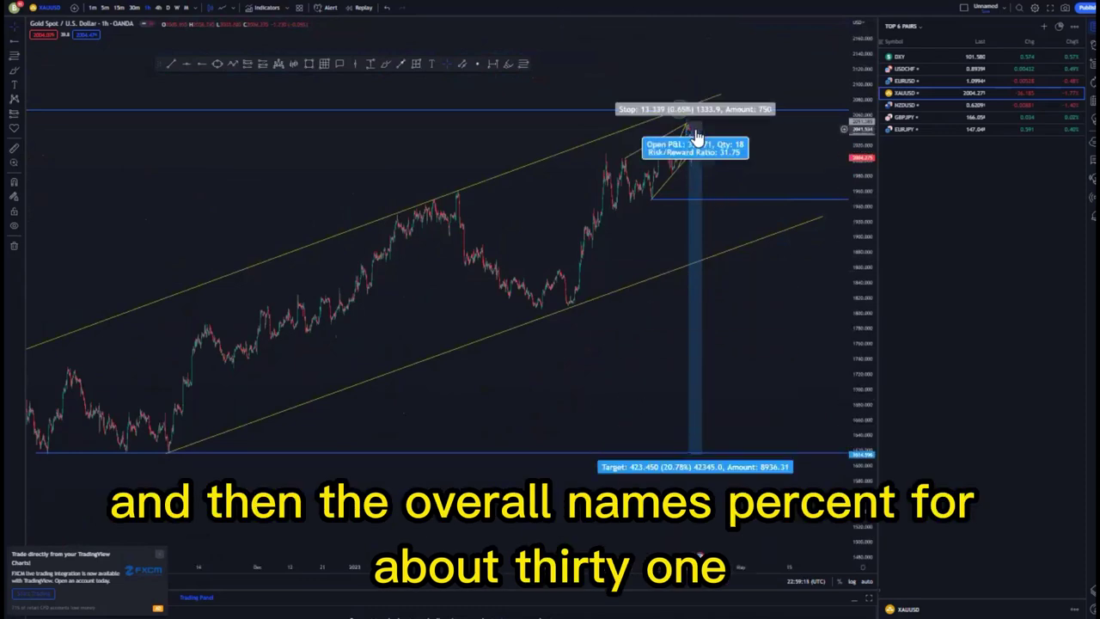
{"action": "left_click_drag", "start_coordinate": [702, 129], "coordinate": [734, 130]}
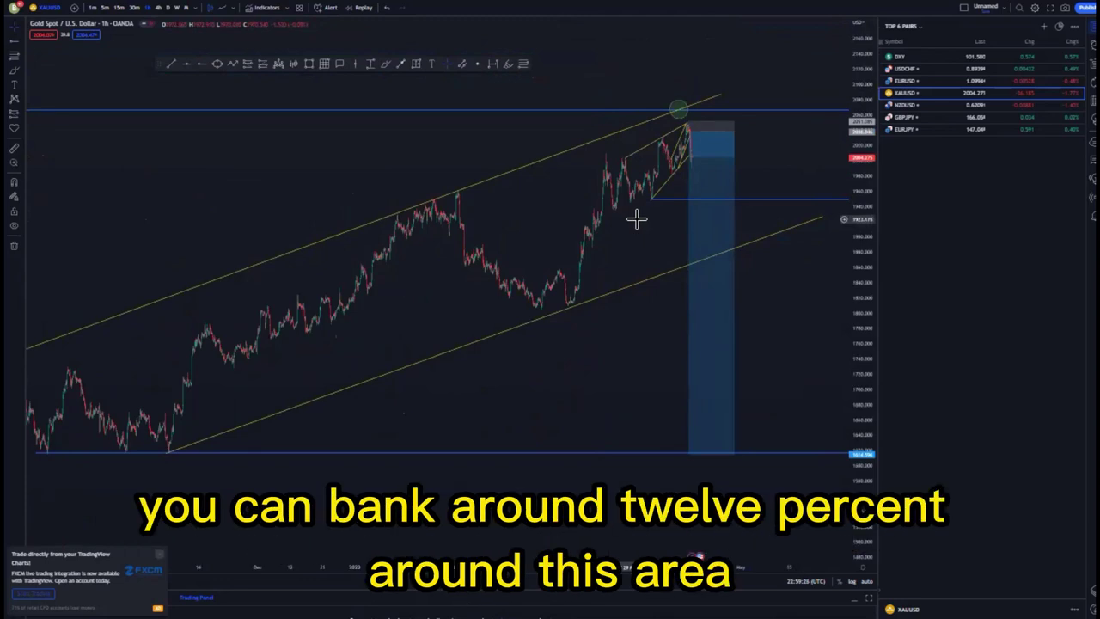
{"action": "mouse_move", "coordinate": [700, 447]}
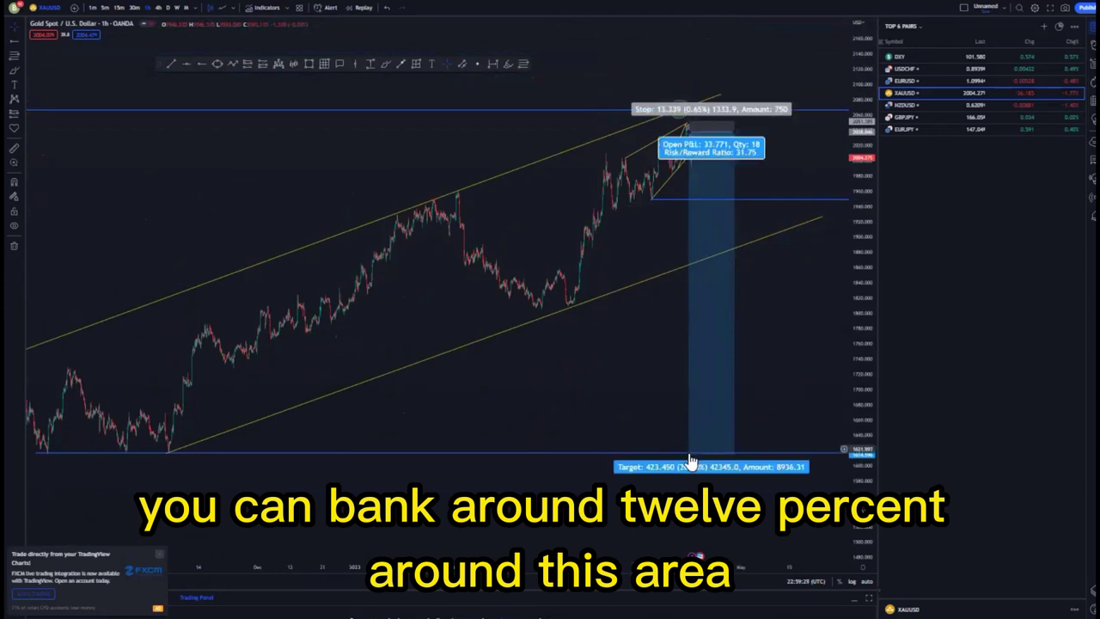
- Raise the short position's target to about 1766, then delete the position
{"action": "left_click_drag", "start_coordinate": [686, 277], "coordinate": [687, 258]}
{"action": "left_click_drag", "start_coordinate": [687, 260], "coordinate": [687, 339]}
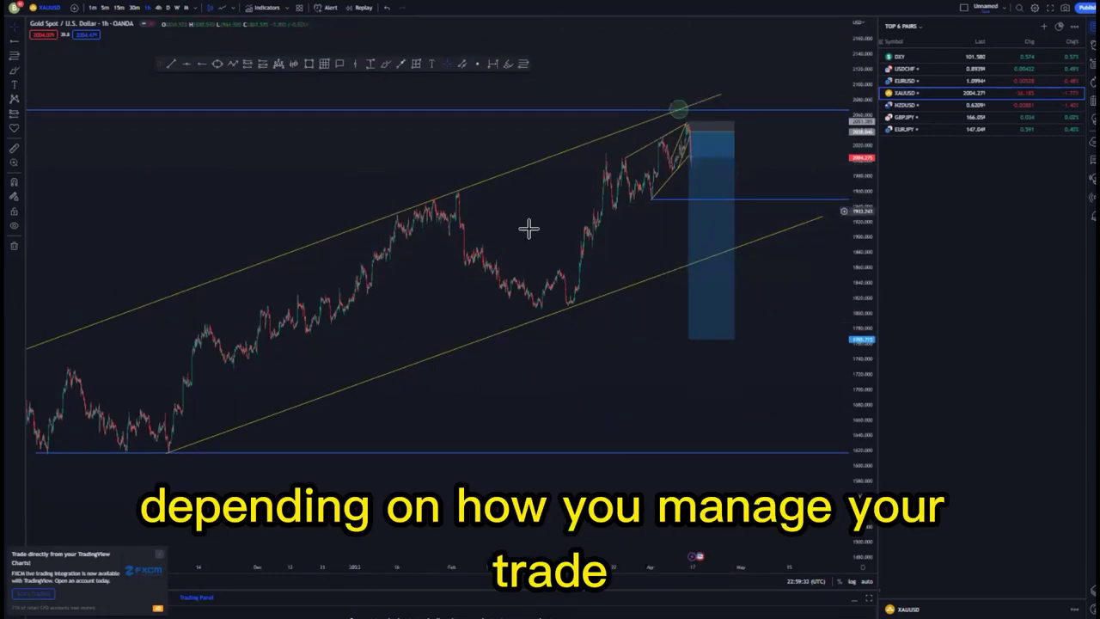
{"action": "scroll", "coordinate": [601, 226], "scroll_direction": "up", "scroll_amount": 3}
{"action": "left_click", "coordinate": [657, 258]}
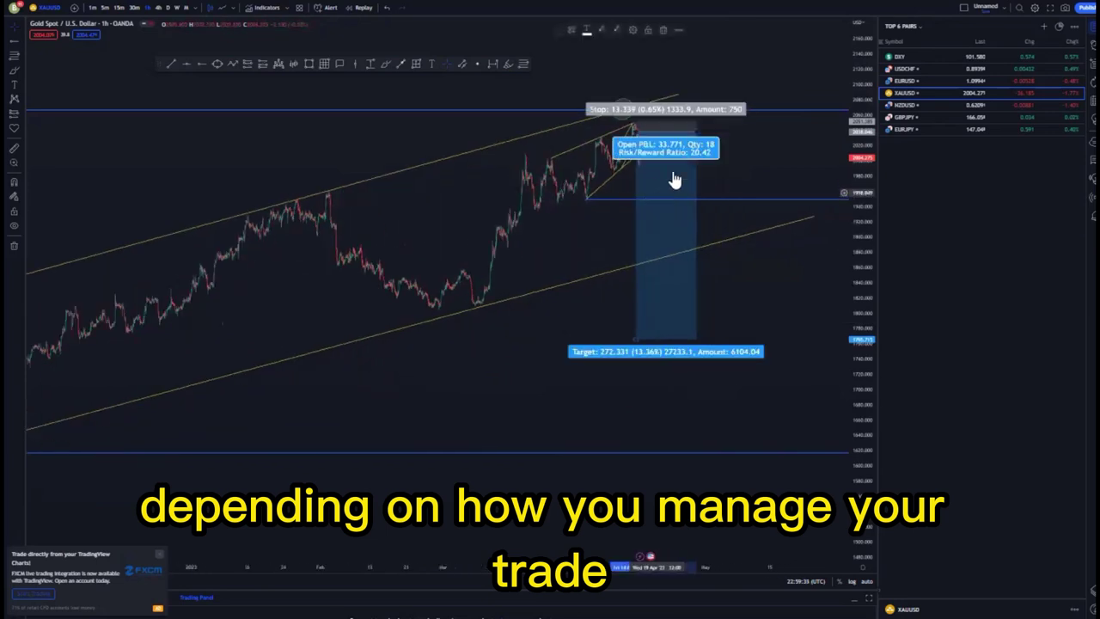
{"action": "scroll", "coordinate": [610, 185], "scroll_direction": "up", "scroll_amount": 1}
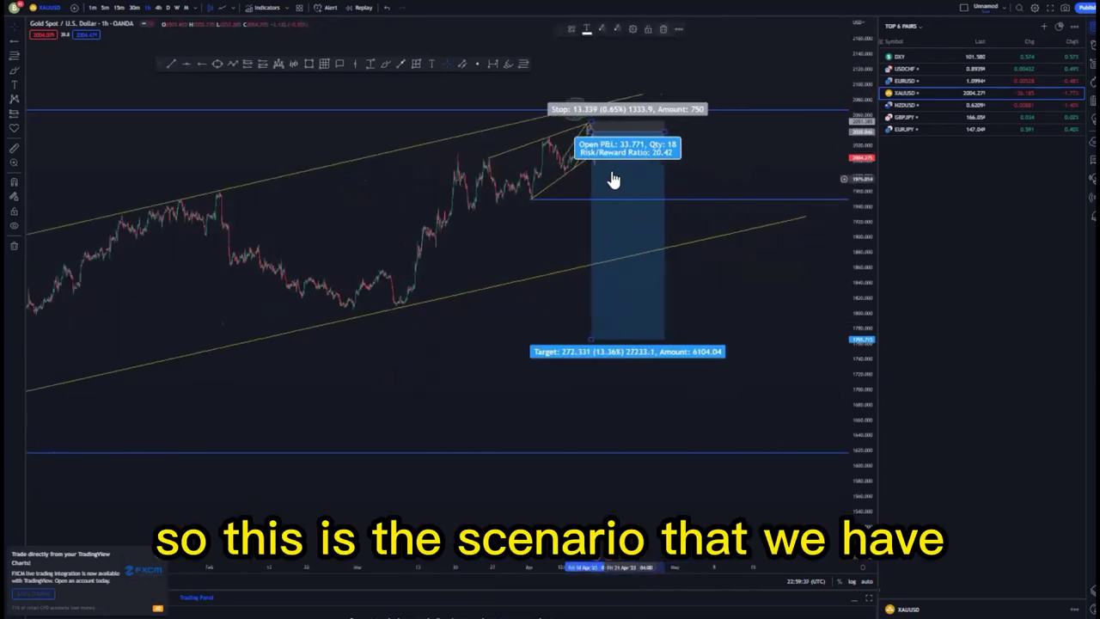
{"action": "left_click", "coordinate": [662, 30]}
- Sketch a projected small ascending flag with zigzag price swings just after the sharp 14 April drop
{"action": "left_click_drag", "start_coordinate": [538, 203], "coordinate": [714, 218]}
{"action": "scroll", "coordinate": [714, 219], "scroll_direction": "up", "scroll_amount": 5}
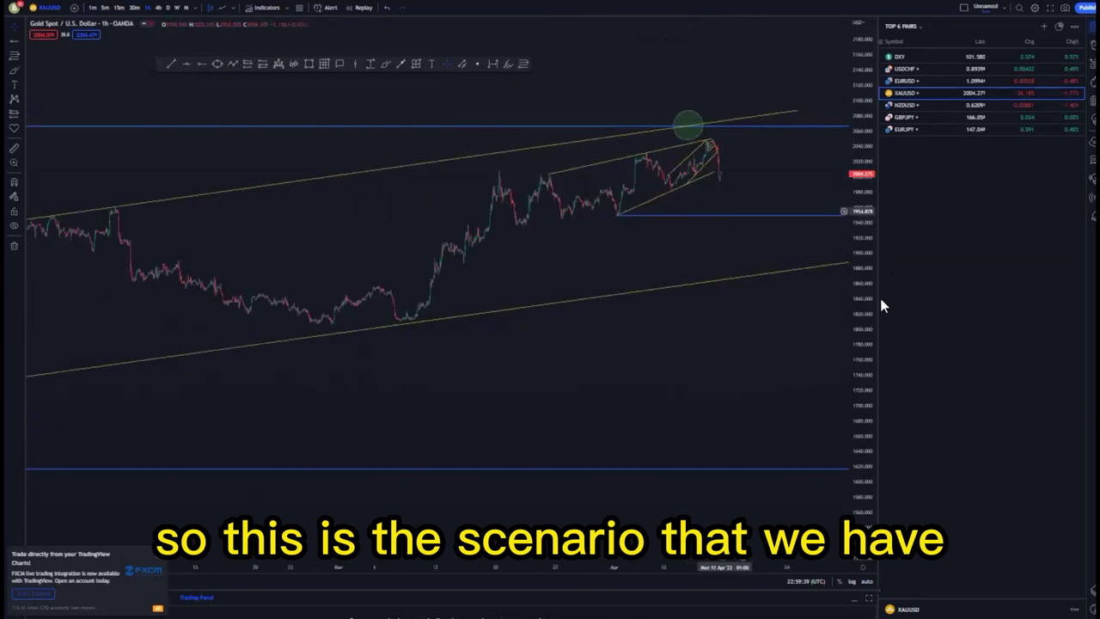
{"action": "left_click_drag", "start_coordinate": [857, 172], "coordinate": [858, 112]}
{"action": "scroll", "coordinate": [678, 206], "scroll_direction": "up", "scroll_amount": 3}
{"action": "left_click_drag", "start_coordinate": [545, 244], "coordinate": [544, 272]}
{"action": "scroll", "coordinate": [545, 267], "scroll_direction": "up", "scroll_amount": 4}
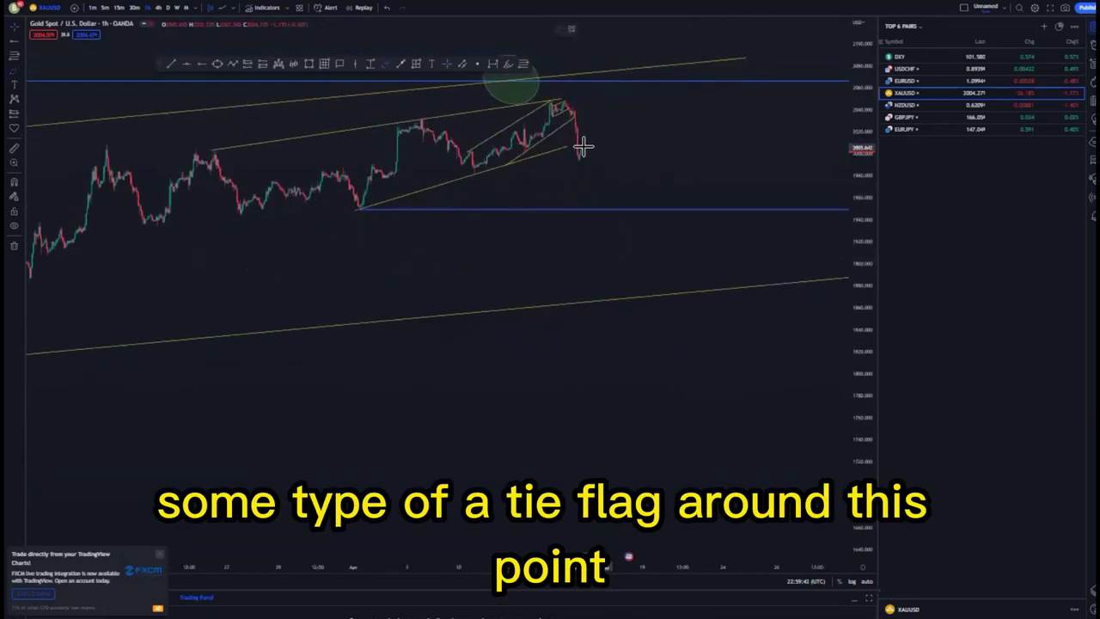
{"action": "left_click_drag", "start_coordinate": [584, 158], "coordinate": [584, 161]}
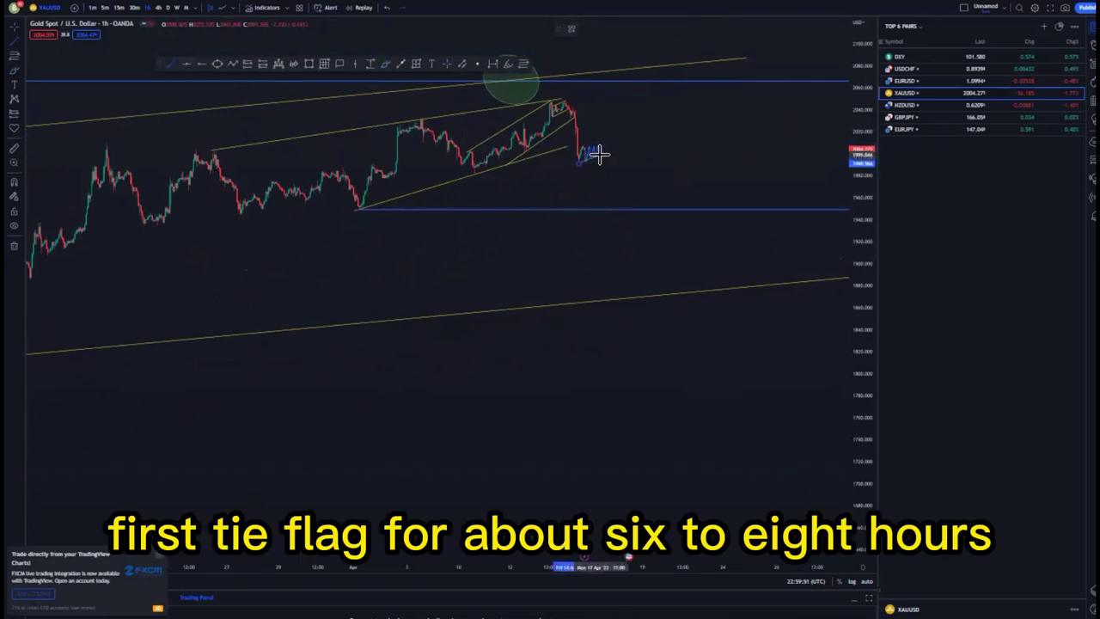
- Place a short position below the projected flag with a stop of about 16.1 points and its target at the early-April low ray
{"action": "scroll", "coordinate": [567, 258], "scroll_direction": "down", "scroll_amount": 4}
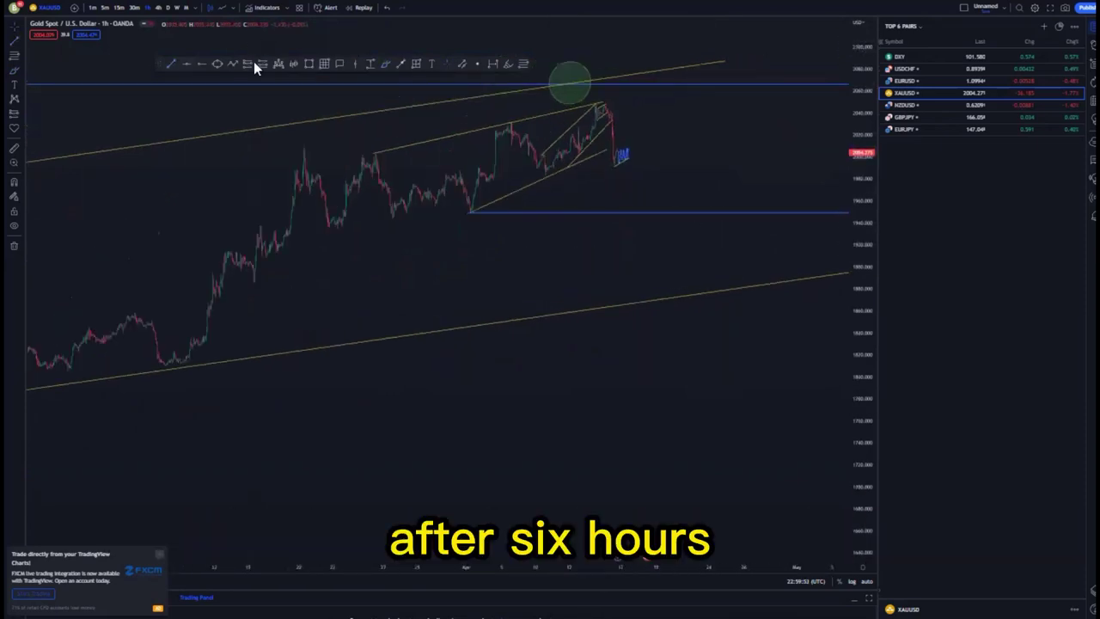
{"action": "left_click", "coordinate": [628, 162]}
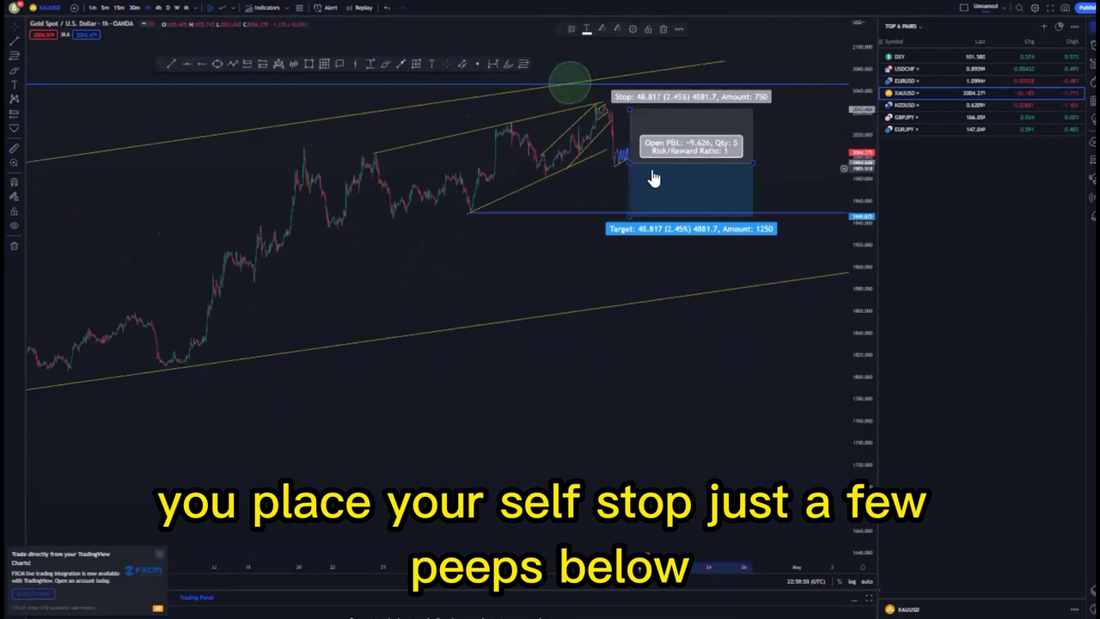
{"action": "left_click_drag", "start_coordinate": [629, 130], "coordinate": [628, 144]}
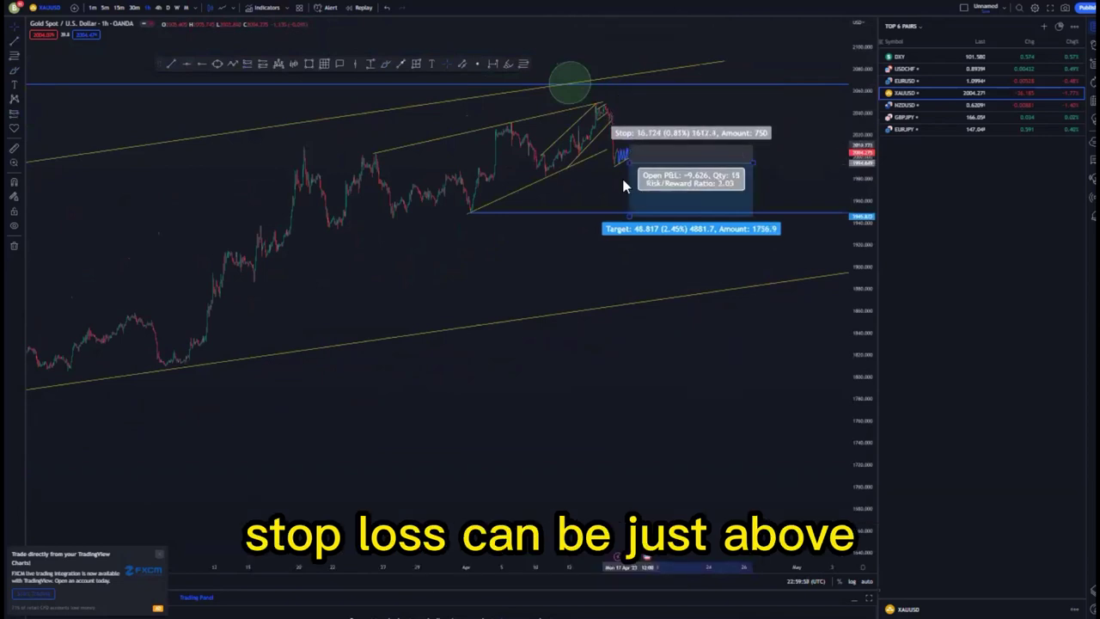
{"action": "left_click", "coordinate": [639, 233]}
- Extend the new short position's target toward the large channel's lower line, about 114 points below the entry
{"action": "scroll", "coordinate": [639, 233], "scroll_direction": "down", "scroll_amount": 2}
{"action": "scroll", "coordinate": [646, 265], "scroll_direction": "down", "scroll_amount": 4}
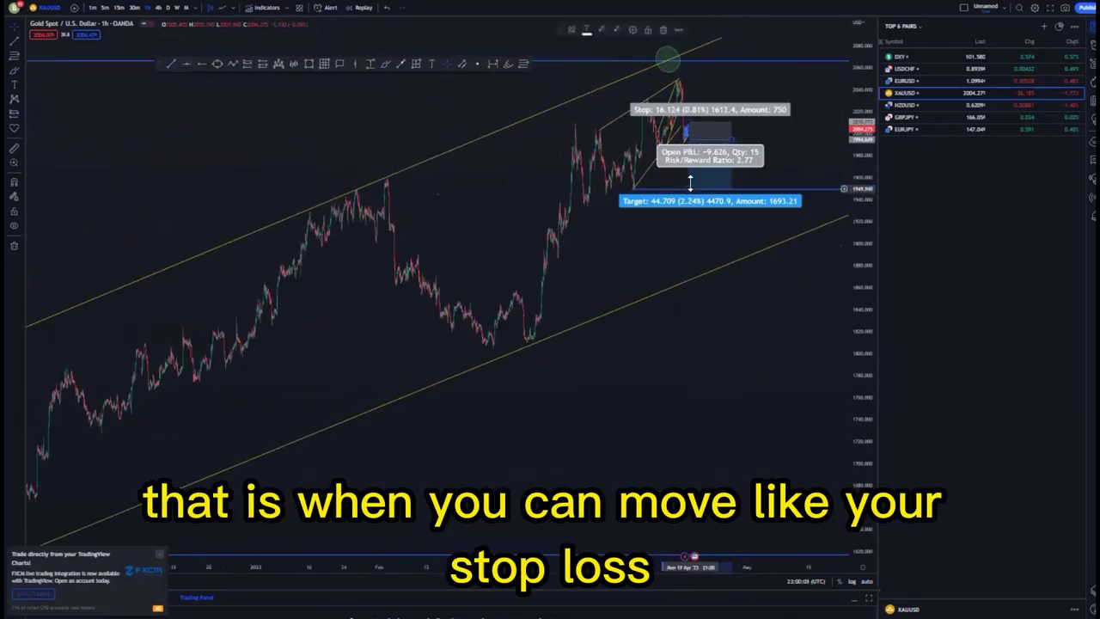
{"action": "left_click_drag", "start_coordinate": [690, 182], "coordinate": [711, 265]}
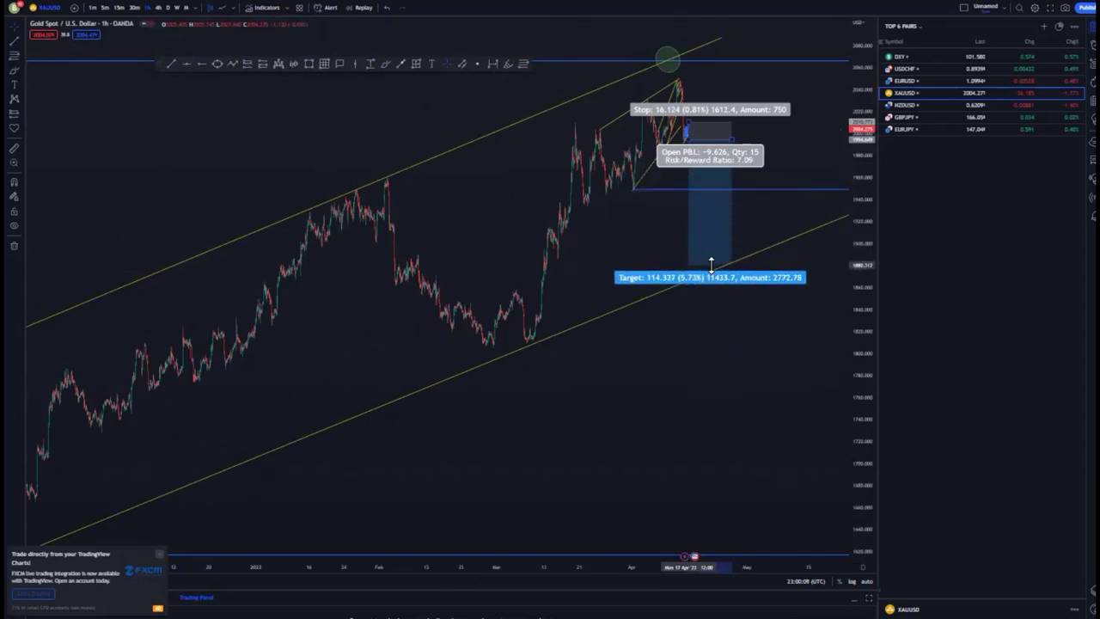
- Extend the short position's target to the lowest horizontal support level, about 376 points below the entry
{"action": "left_click", "coordinate": [797, 339]}
{"action": "scroll", "coordinate": [795, 322], "scroll_direction": "down", "scroll_amount": 3}
{"action": "left_click_drag", "start_coordinate": [740, 317], "coordinate": [679, 306]}
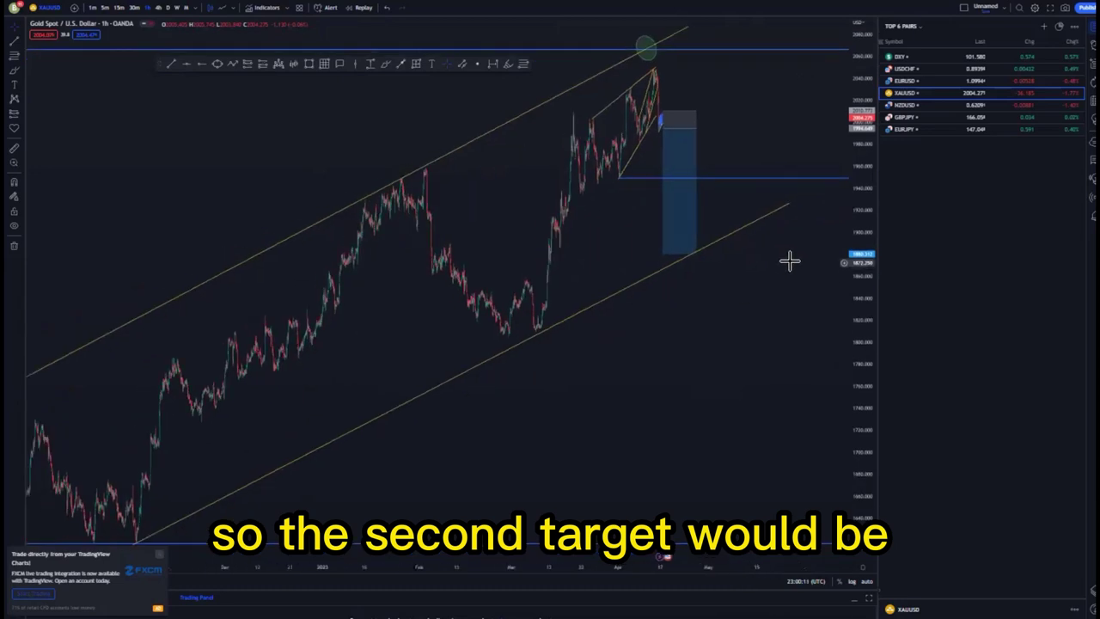
{"action": "mouse_move", "coordinate": [675, 240]}
{"action": "left_click_drag", "start_coordinate": [855, 158], "coordinate": [856, 332]}
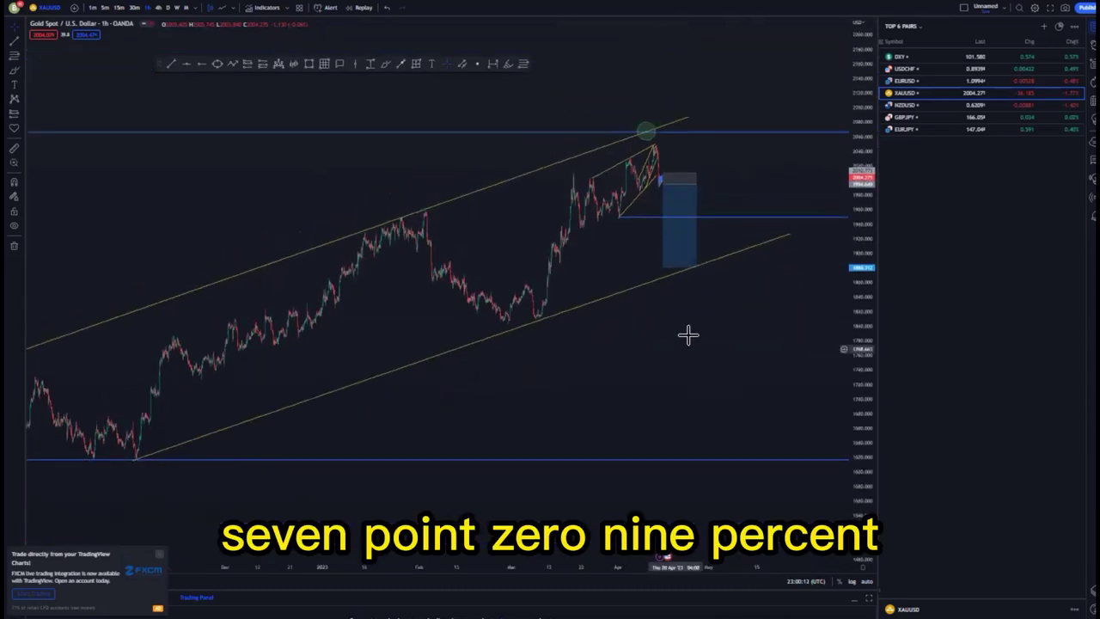
{"action": "left_click_drag", "start_coordinate": [652, 259], "coordinate": [675, 439]}
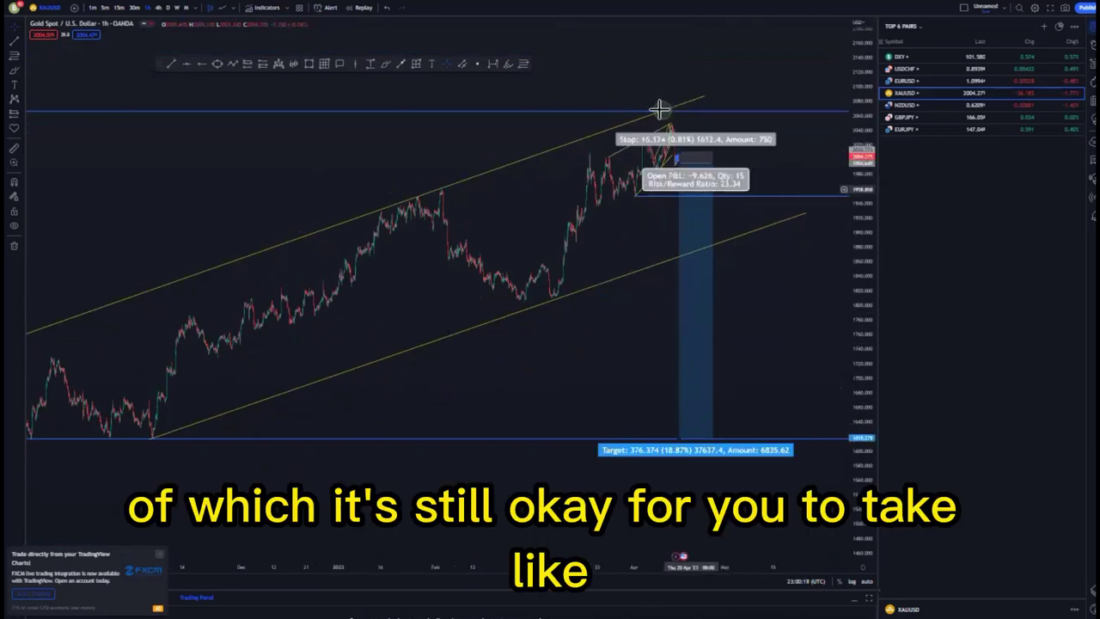
- Draw a sell-off arrow from the large channel's upper line at about 2078 down to about 1629, near the lowest support level
{"action": "scroll", "coordinate": [663, 250], "scroll_direction": "up", "scroll_amount": 2}
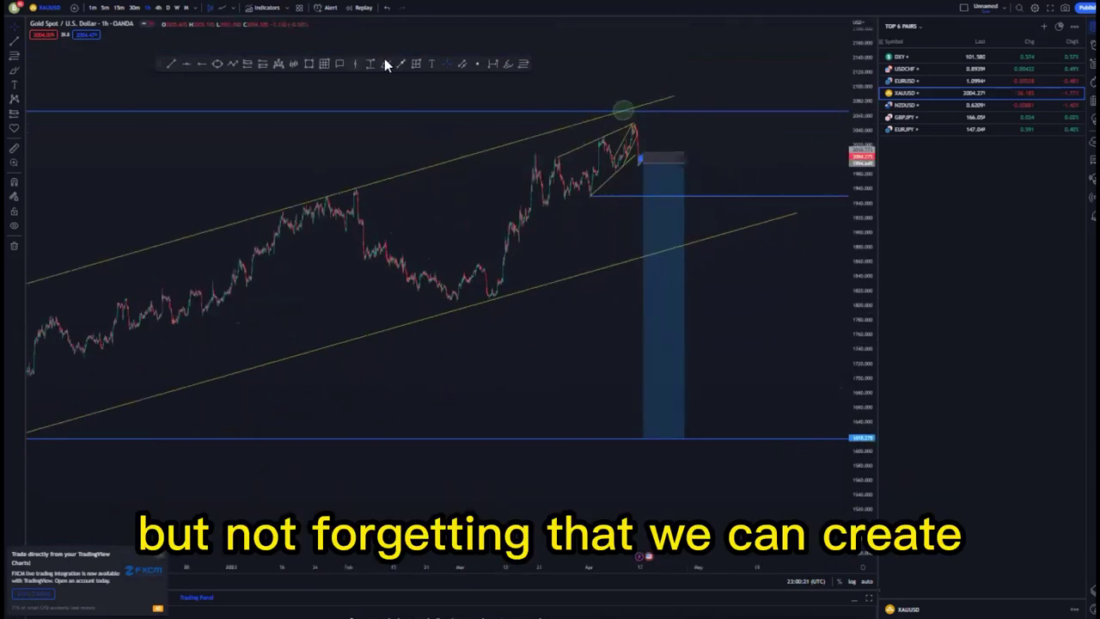
{"action": "left_click", "coordinate": [649, 104]}
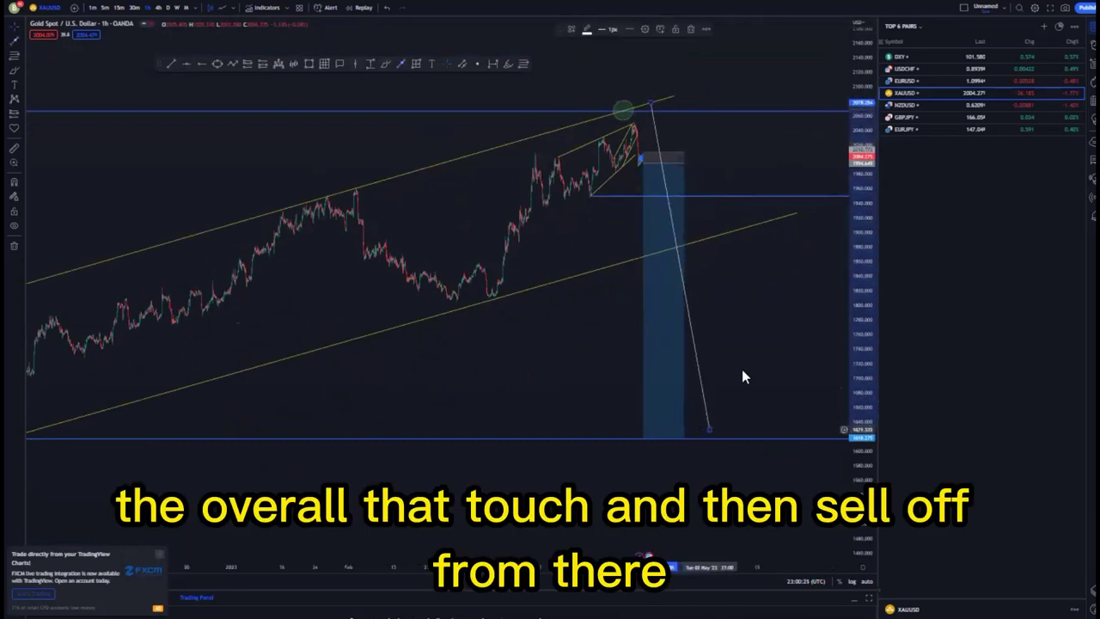
{"action": "scroll", "coordinate": [756, 215], "scroll_direction": "up", "scroll_amount": 2}
- Open the NZDUSD chart and remove all of its existing drawings
{"action": "left_click", "coordinate": [914, 103]}
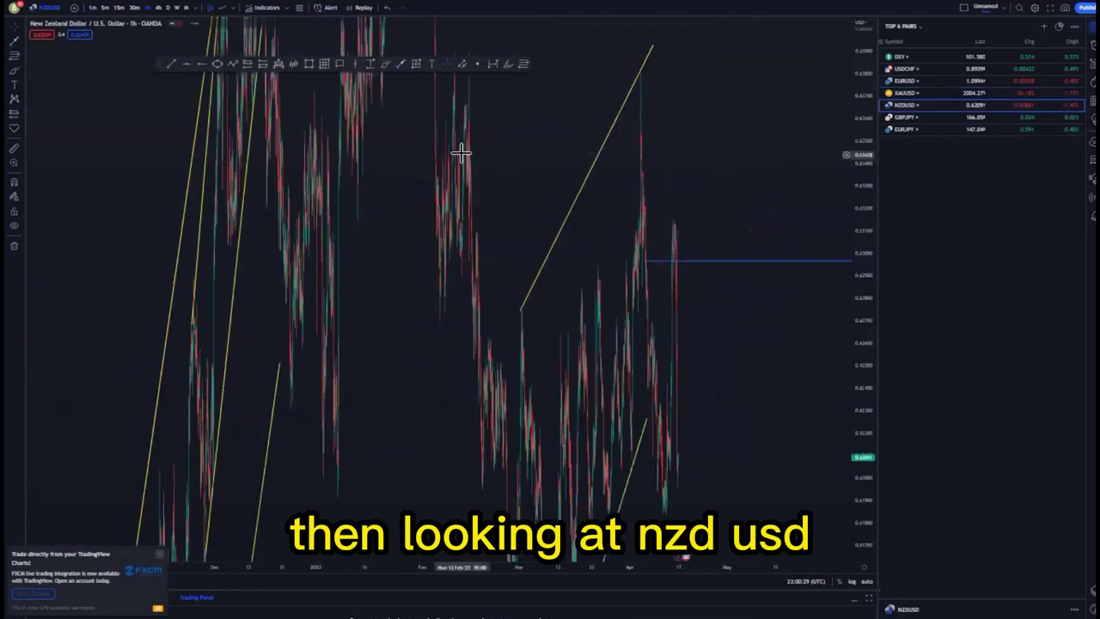
{"action": "left_click", "coordinate": [15, 247]}
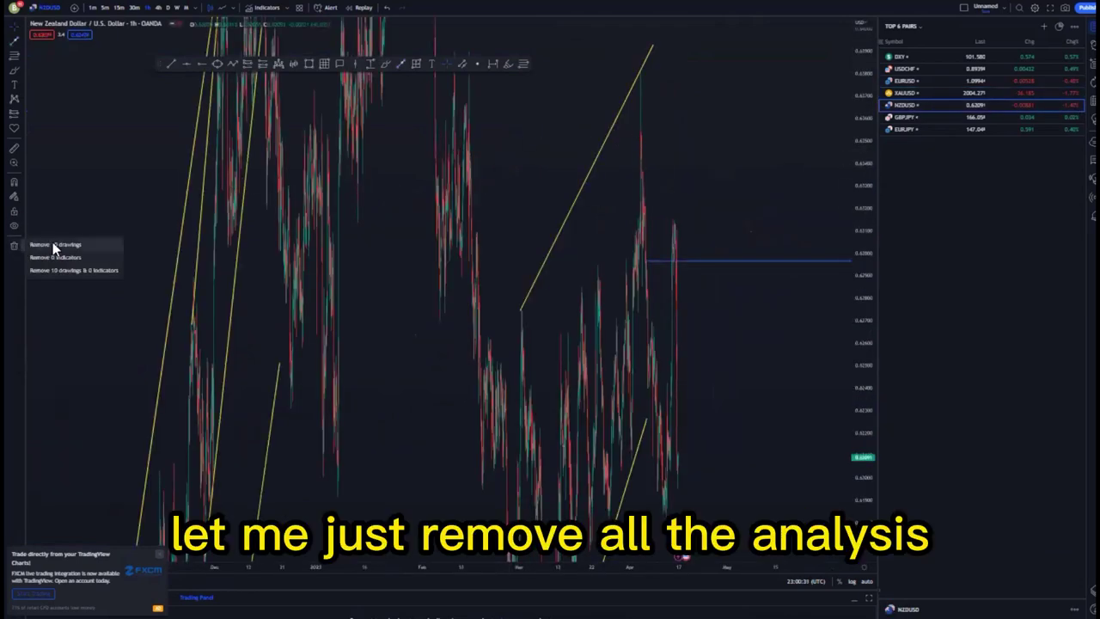
{"action": "left_click", "coordinate": [54, 246]}
- Switch NZDUSD to the weekly timeframe and mark the March 2020 low with a horizontal ray
{"action": "left_click", "coordinate": [176, 8]}
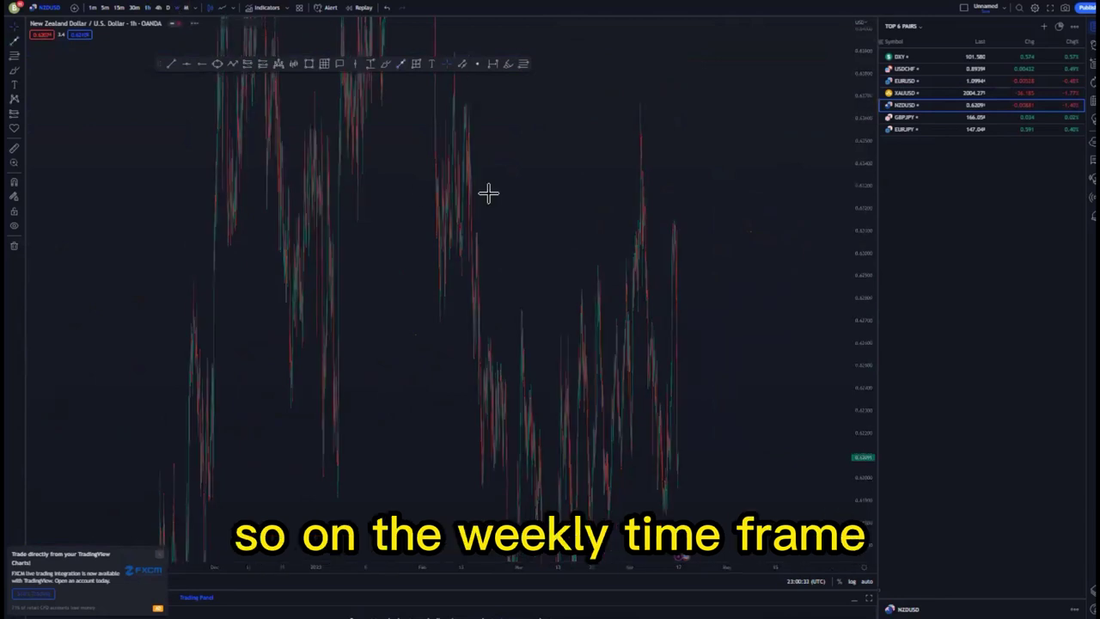
{"action": "right_click", "coordinate": [489, 180]}
{"action": "left_click", "coordinate": [520, 189]}
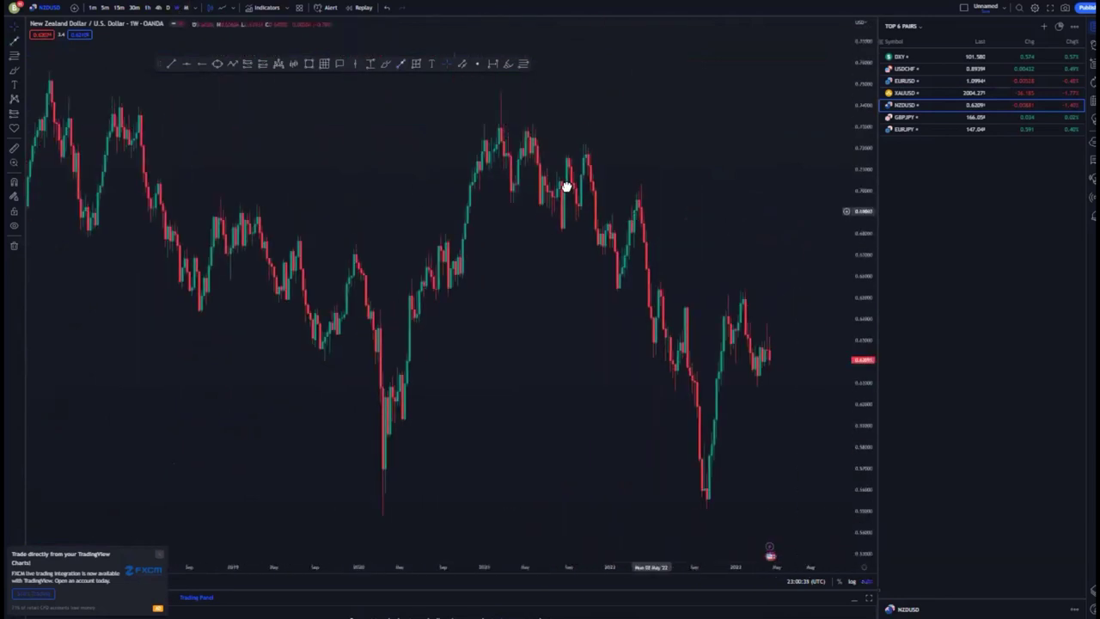
{"action": "left_click_drag", "start_coordinate": [857, 199], "coordinate": [857, 355]}
{"action": "left_click_drag", "start_coordinate": [790, 345], "coordinate": [727, 240]}
{"action": "scroll", "coordinate": [688, 308], "scroll_direction": "up", "scroll_amount": 2}
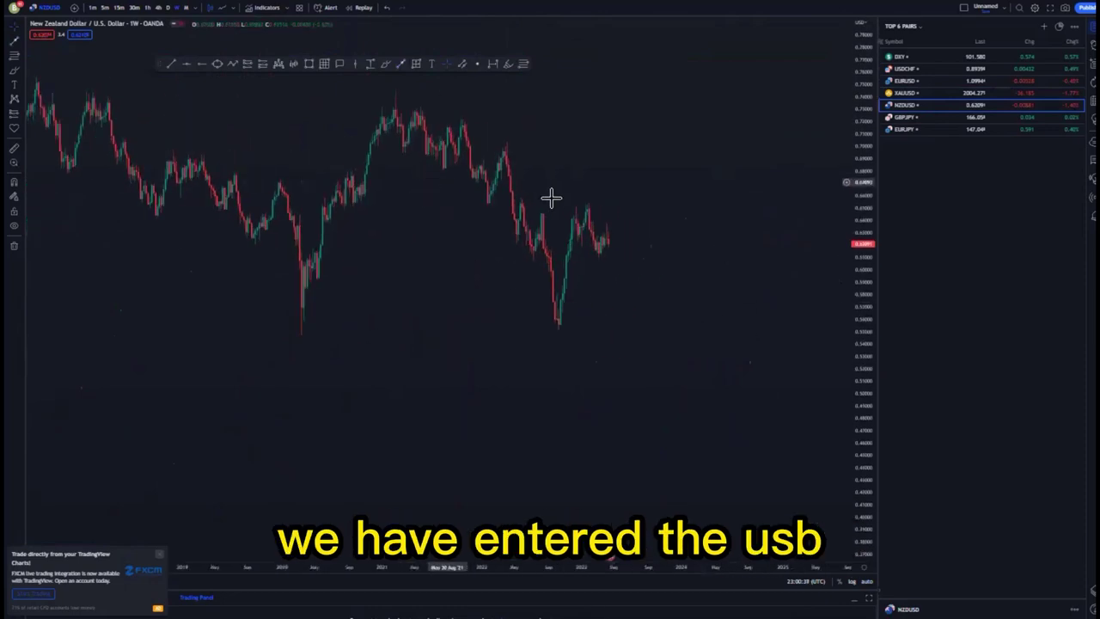
{"action": "left_click", "coordinate": [205, 64]}
{"action": "left_click", "coordinate": [298, 333]}
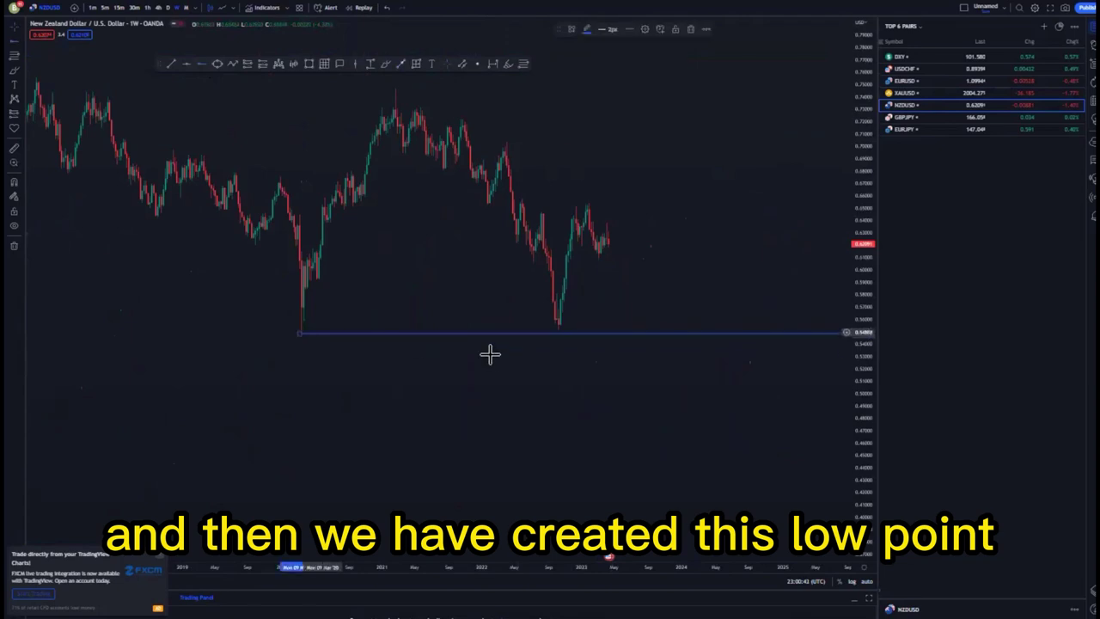
{"action": "left_click", "coordinate": [303, 332]}
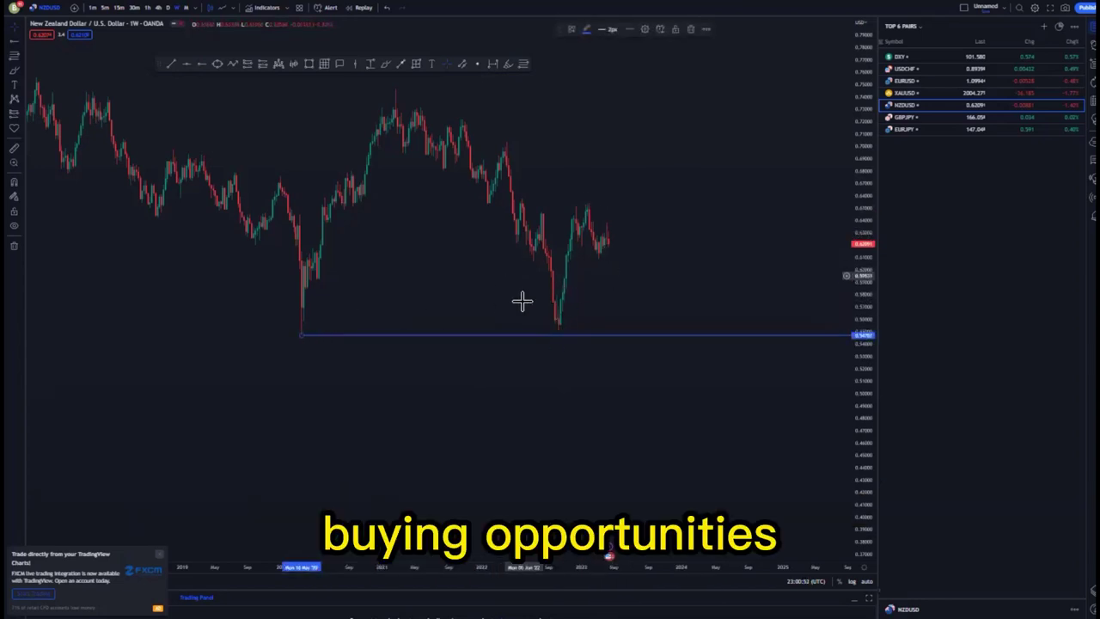
- Sketch arrows projecting a drop from the current price to the 2020-low ray and a rally from it, and undo them
{"action": "left_click", "coordinate": [406, 65]}
{"action": "left_click", "coordinate": [608, 236]}
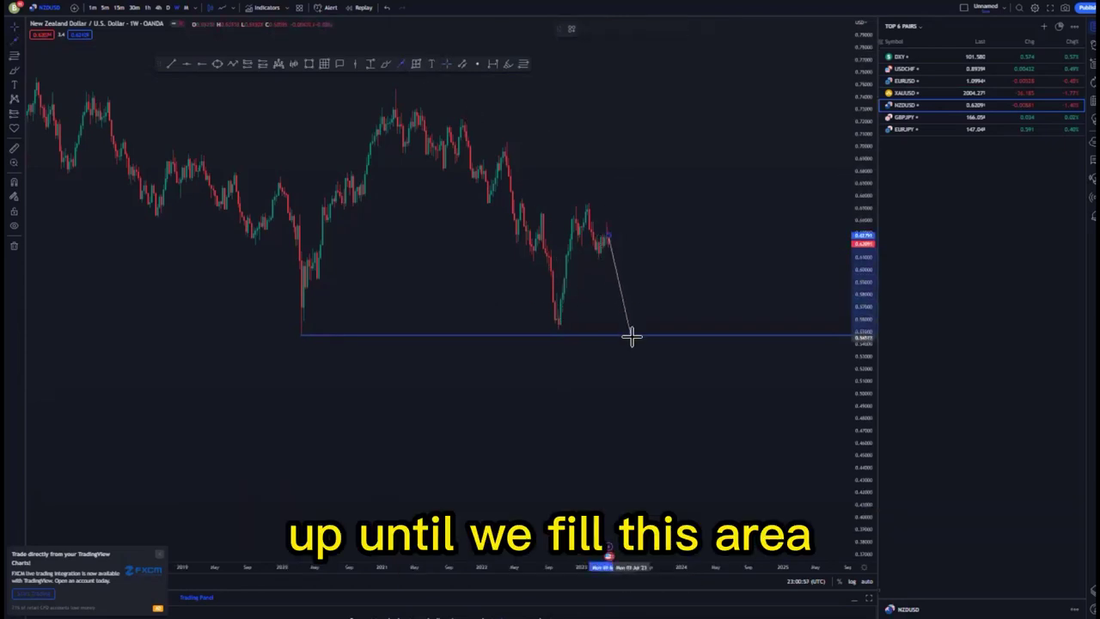
{"action": "left_click", "coordinate": [632, 335]}
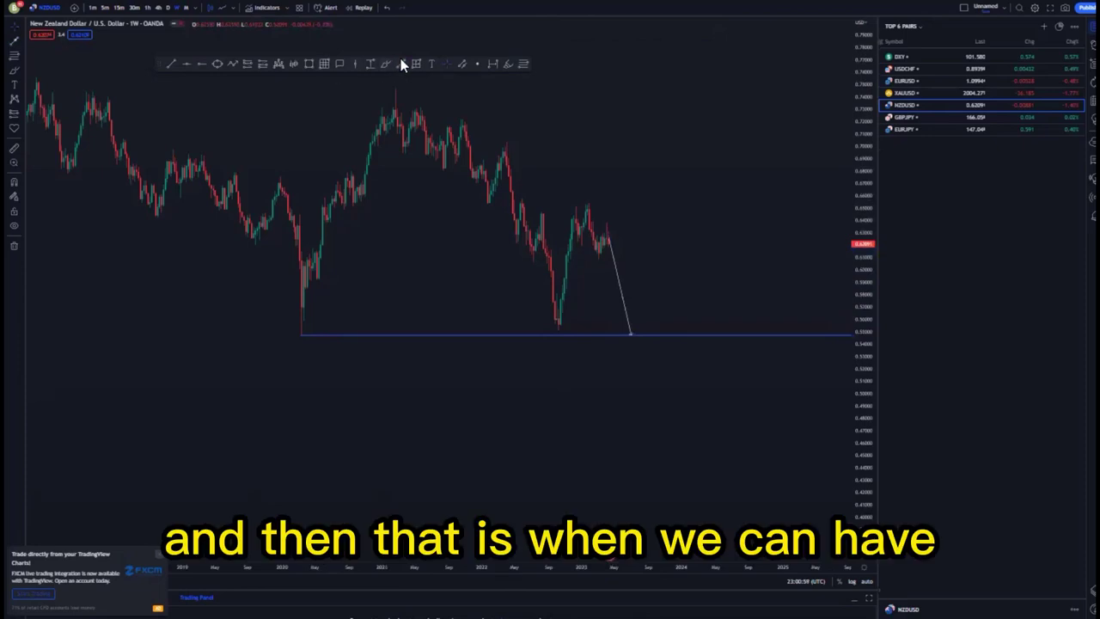
{"action": "left_click_drag", "start_coordinate": [632, 334], "coordinate": [633, 342]}
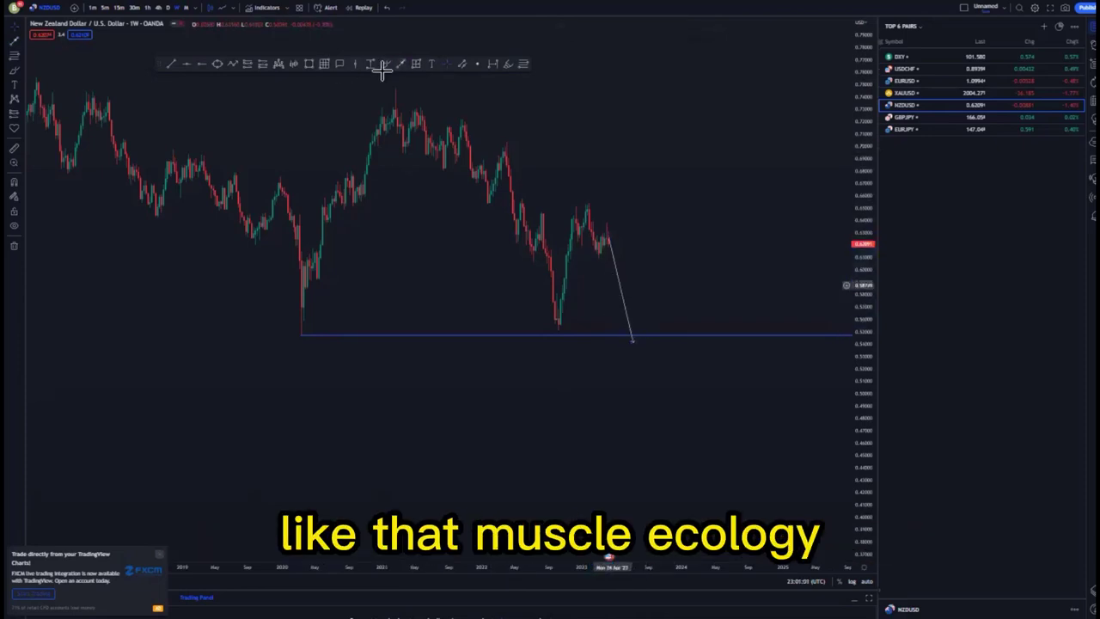
{"action": "left_click", "coordinate": [405, 61]}
{"action": "left_click", "coordinate": [633, 336]}
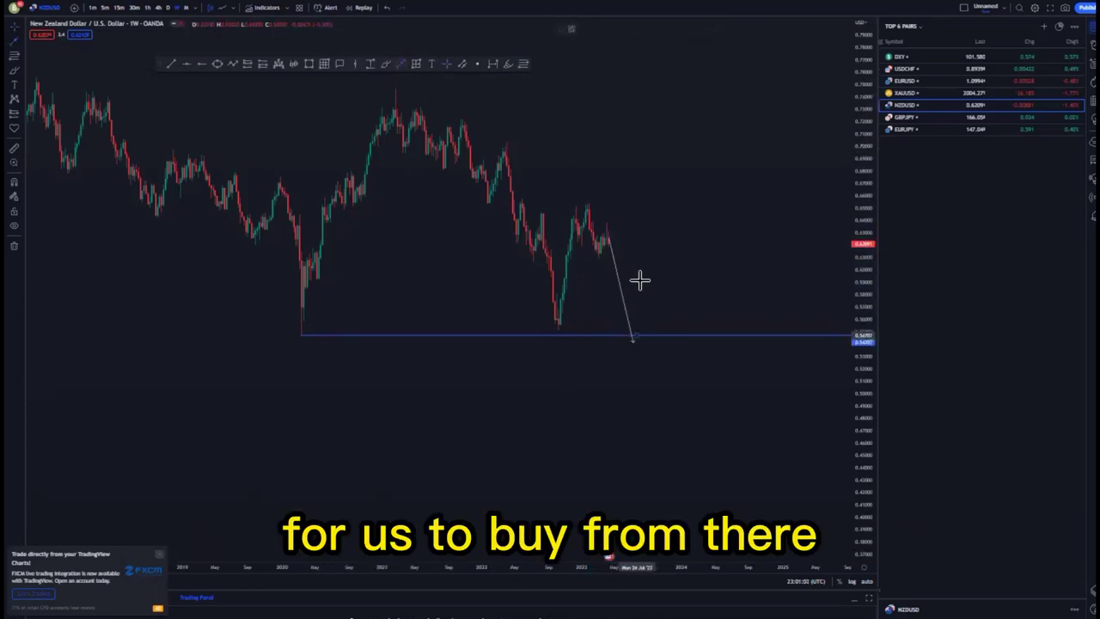
{"action": "left_click", "coordinate": [654, 145]}
{"action": "left_click", "coordinate": [385, 7]}
{"action": "left_click", "coordinate": [386, 7]}
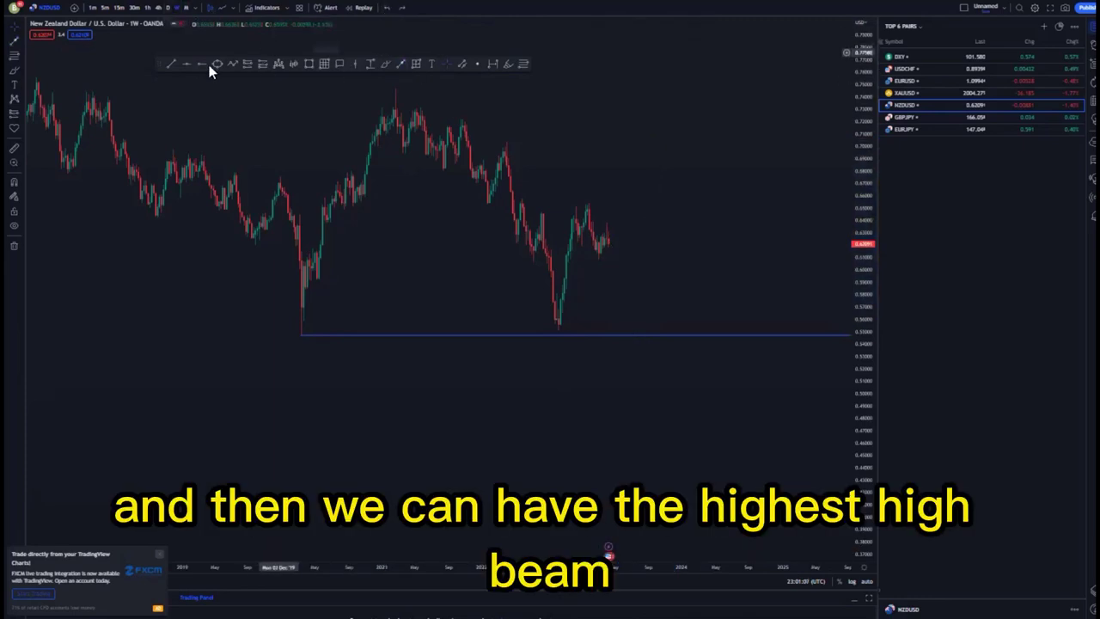
- Draw horizontal rays from the 2021 weekly high and, on the daily timeframe, from the June and August 2022 highs
{"action": "left_click", "coordinate": [393, 88]}
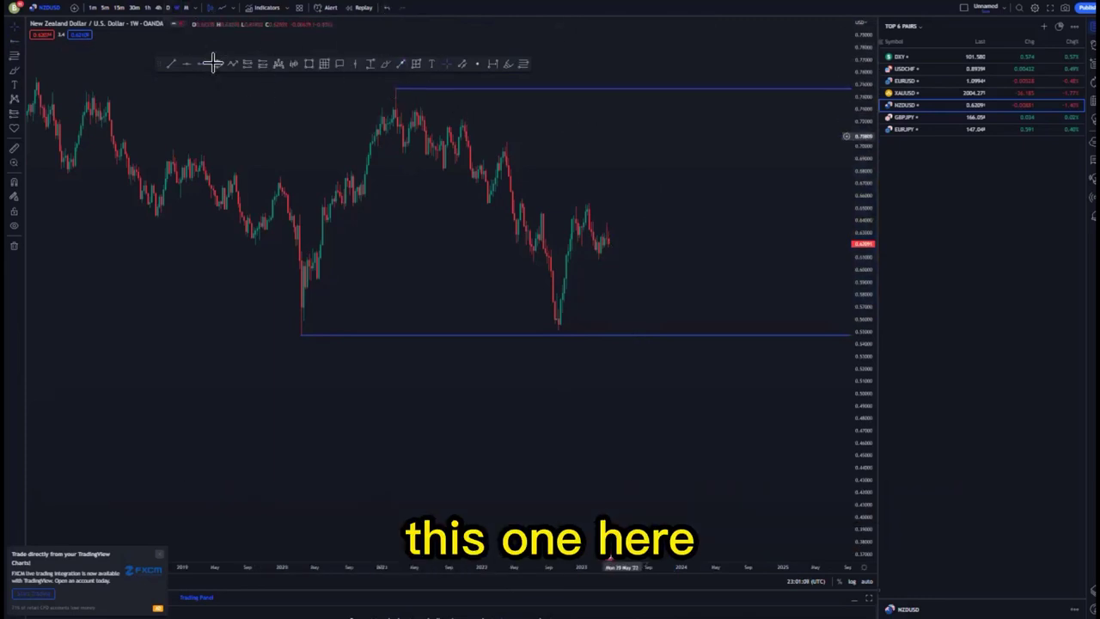
{"action": "left_click", "coordinate": [169, 7]}
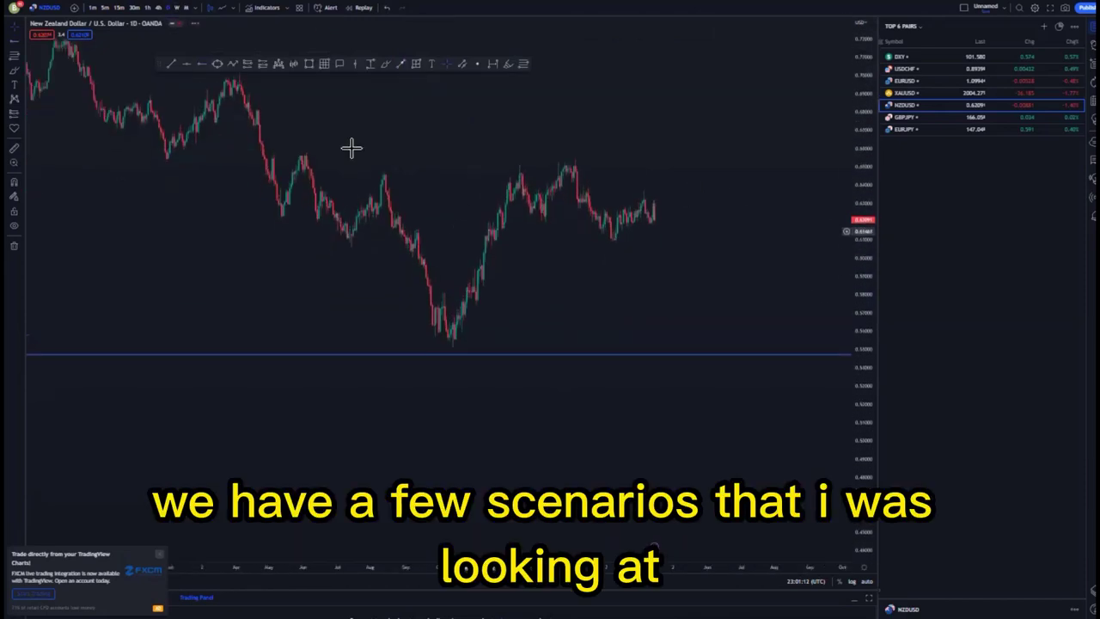
{"action": "left_click", "coordinate": [305, 153]}
{"action": "left_click", "coordinate": [216, 66]}
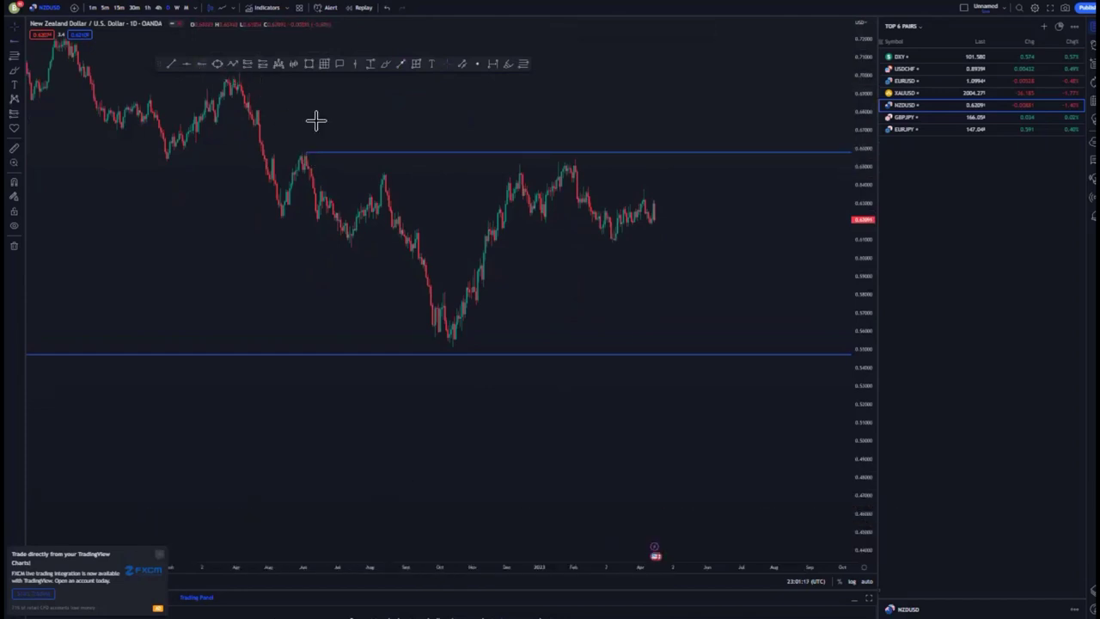
{"action": "left_click", "coordinate": [383, 173]}
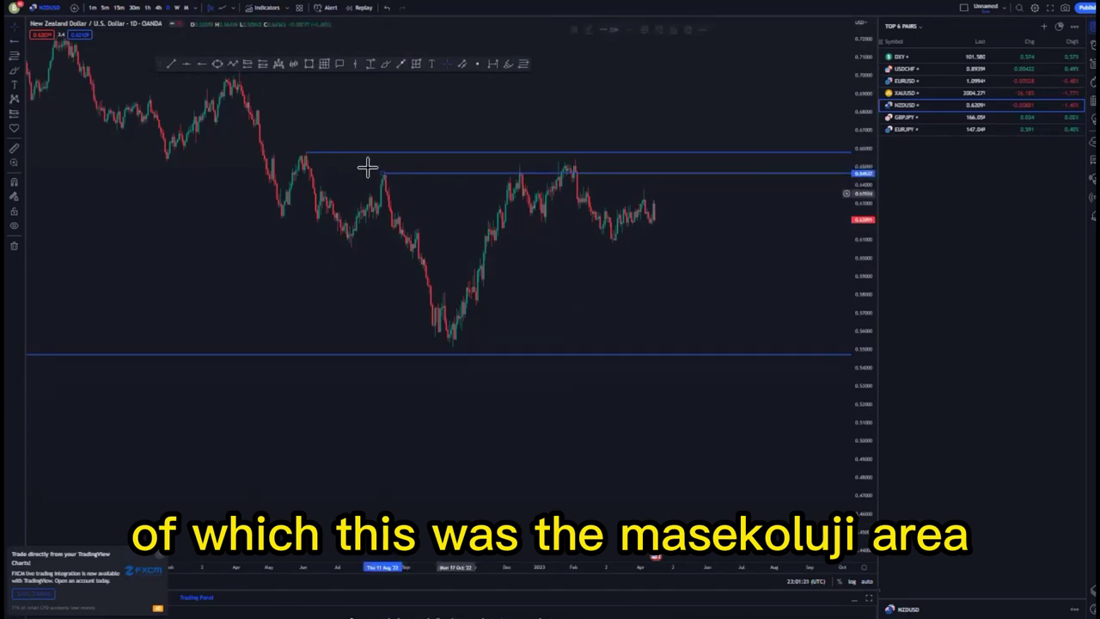
- Mark the August 2022 swing high with a small rectangle where its horizontal ray begins
{"action": "left_click", "coordinate": [311, 64]}
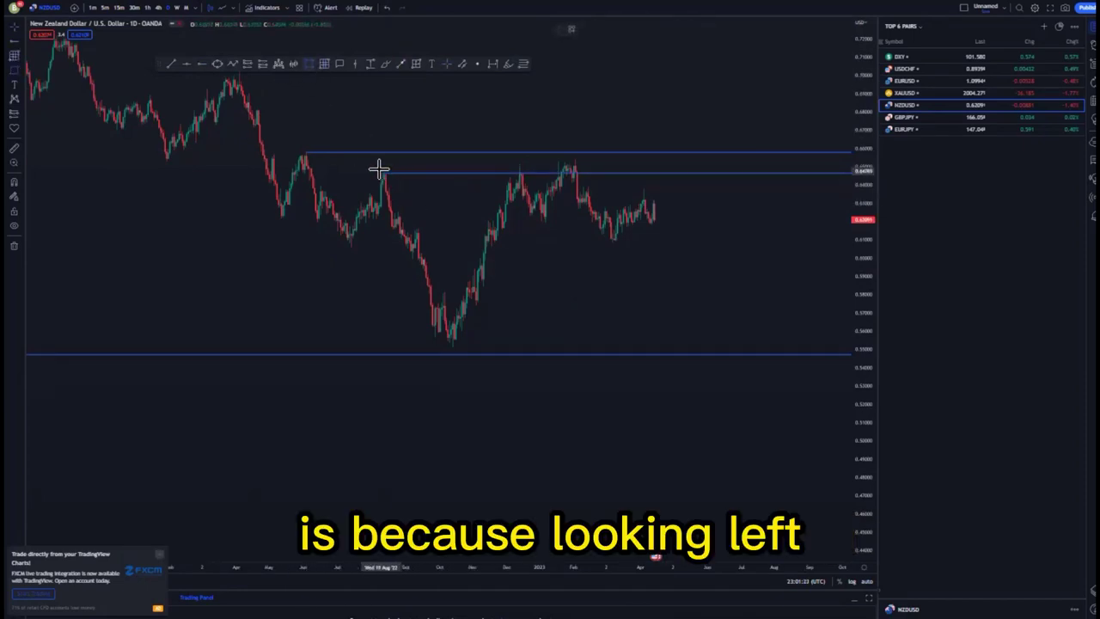
{"action": "left_click", "coordinate": [393, 182]}
{"action": "left_click", "coordinate": [504, 223]}
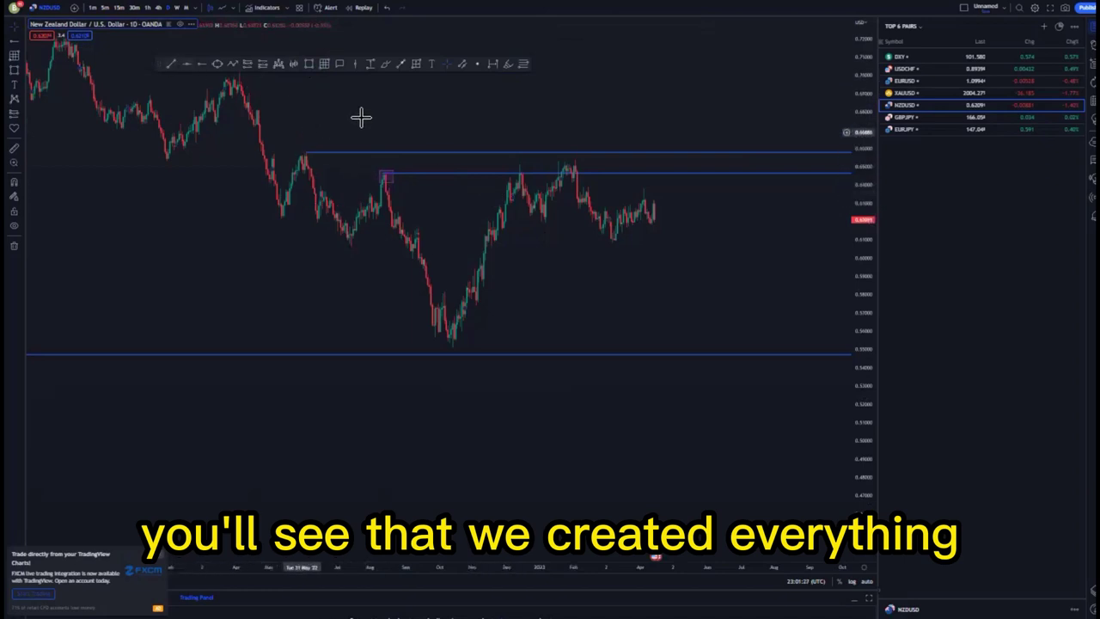
- Draw an ascending channel of two trend lines around the rally from the October 2022 low, fitting the upper line to the December high
{"action": "left_click", "coordinate": [421, 255]}
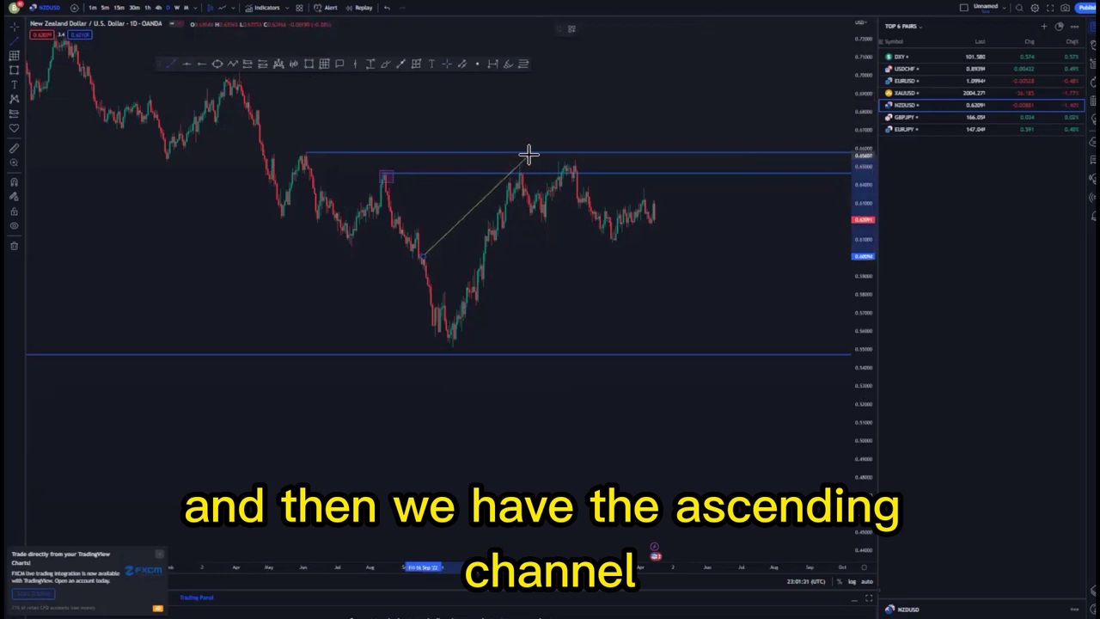
{"action": "left_click", "coordinate": [529, 155]}
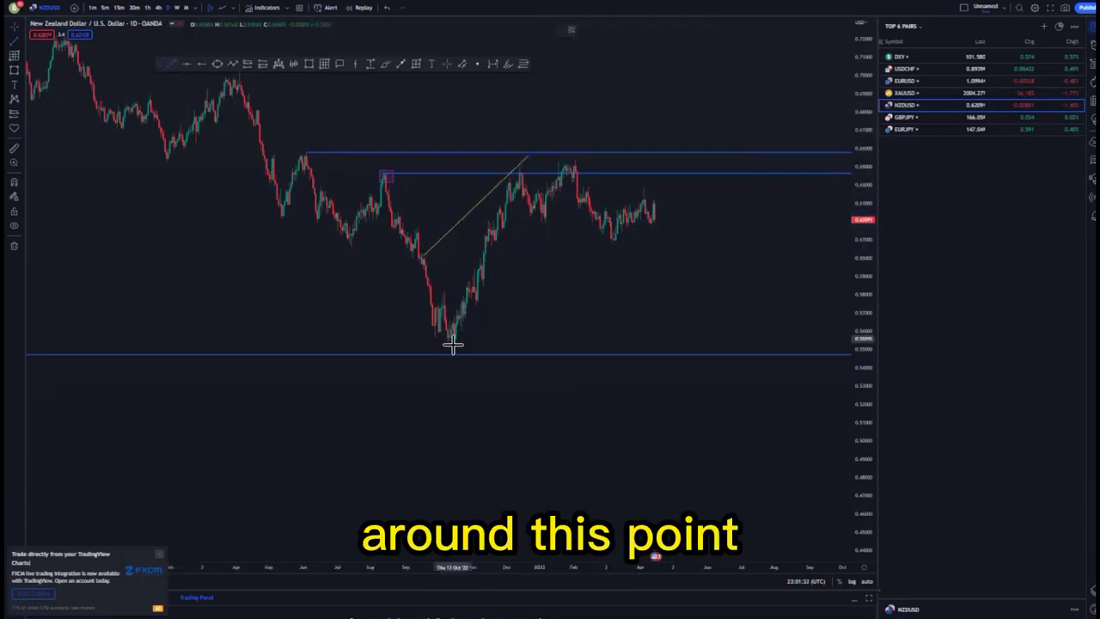
{"action": "left_click", "coordinate": [565, 193]}
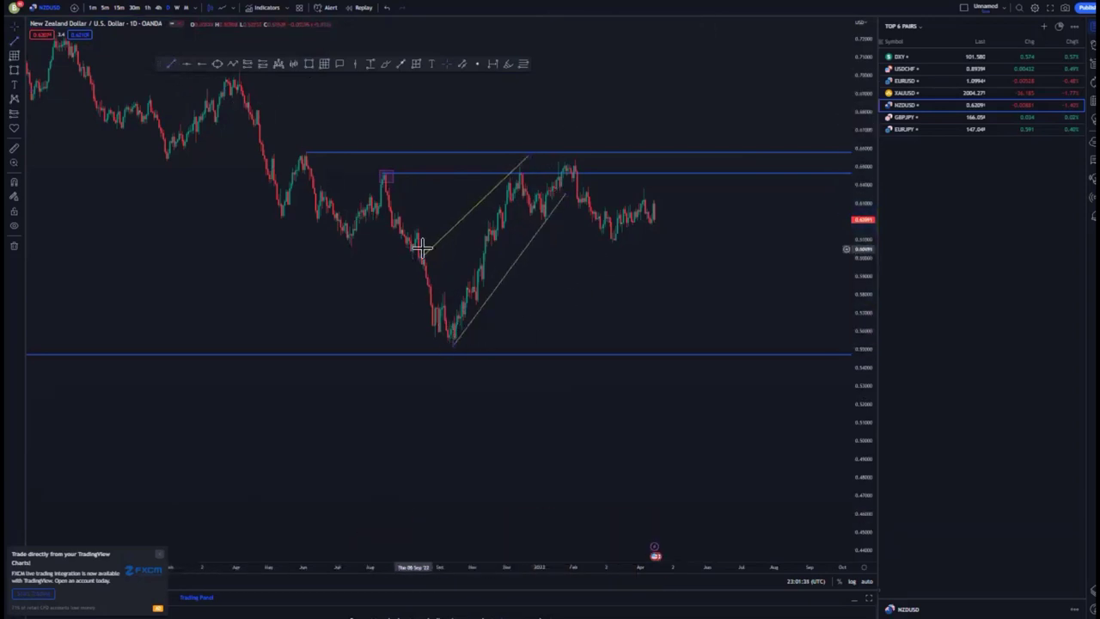
{"action": "left_click_drag", "start_coordinate": [424, 255], "coordinate": [430, 279]}
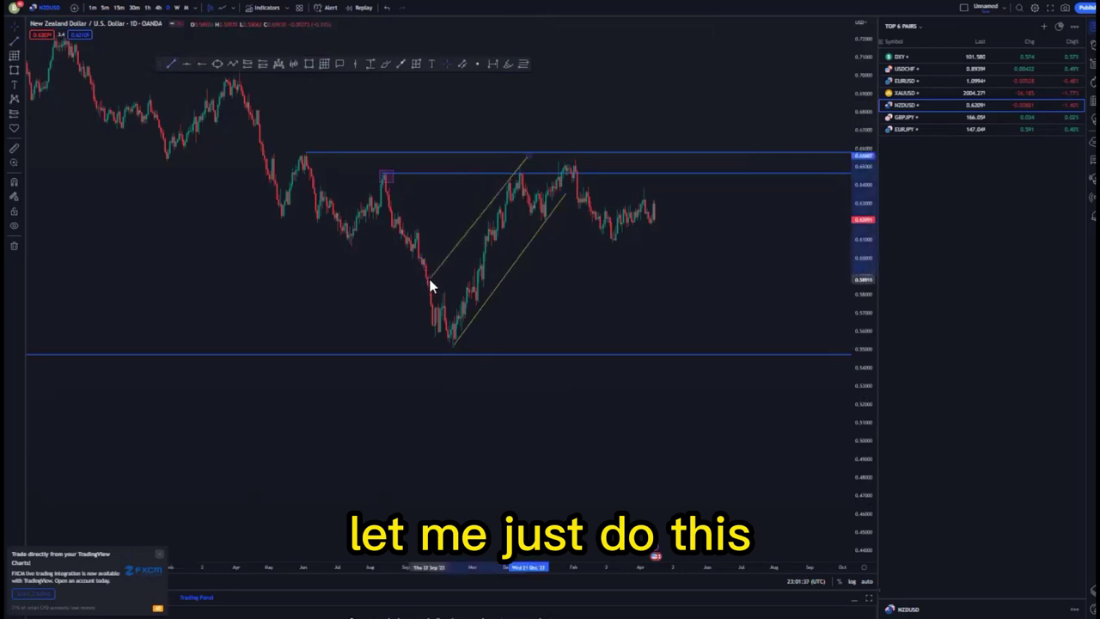
{"action": "left_click", "coordinate": [527, 159]}
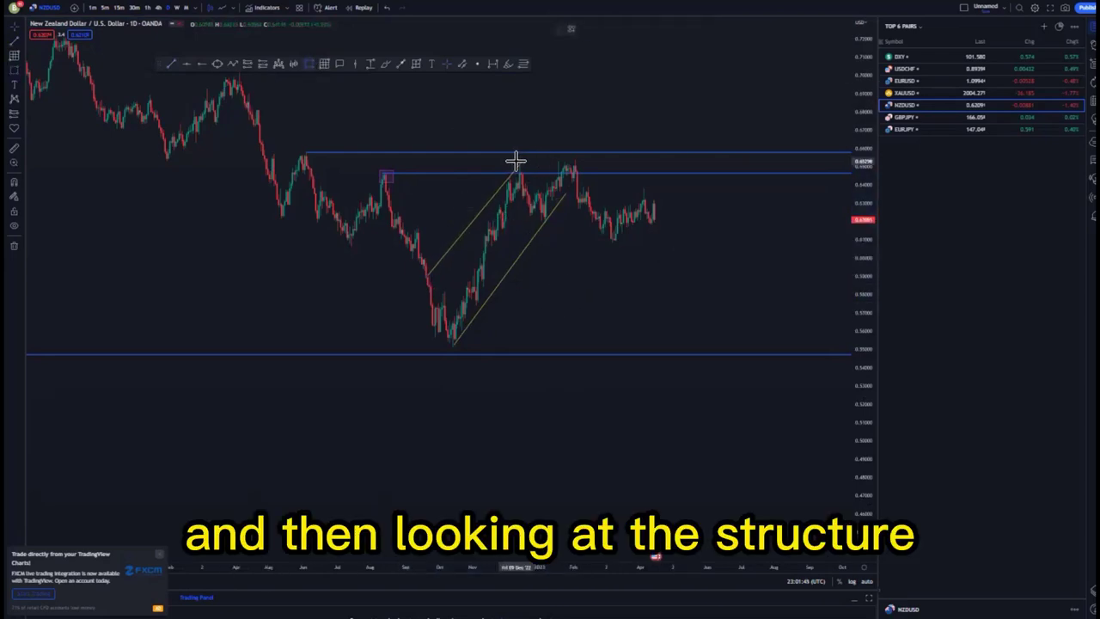
- Box the December 2022 and February 2023 highs with a flat rectangle, and delete it
{"action": "left_click_drag", "start_coordinate": [516, 160], "coordinate": [589, 165]}
{"action": "left_click", "coordinate": [650, 211]}
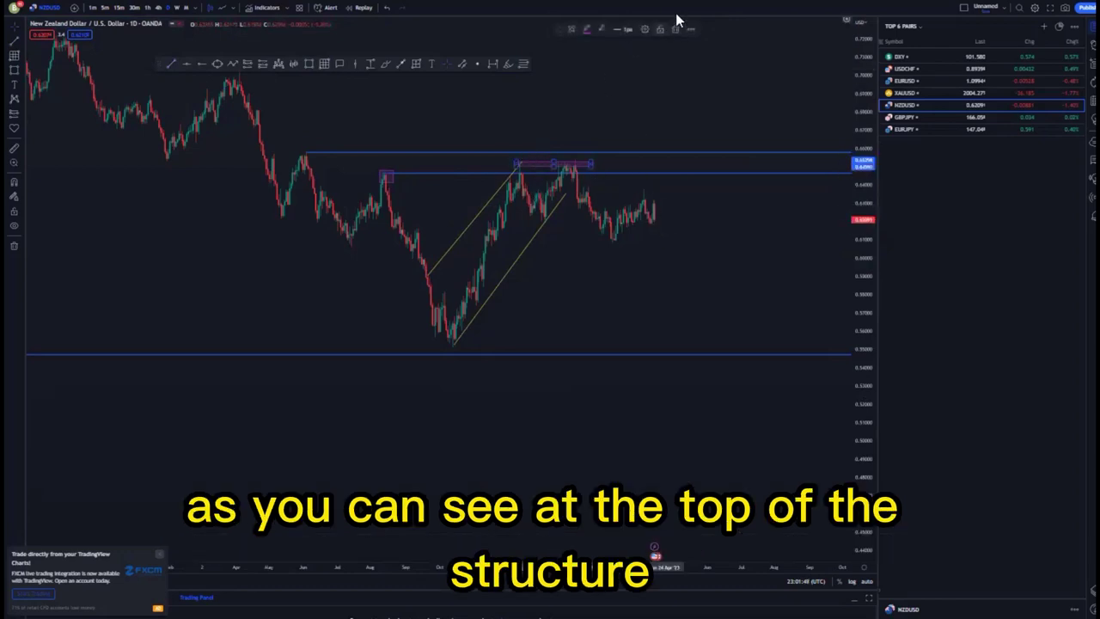
{"action": "left_click", "coordinate": [678, 28]}
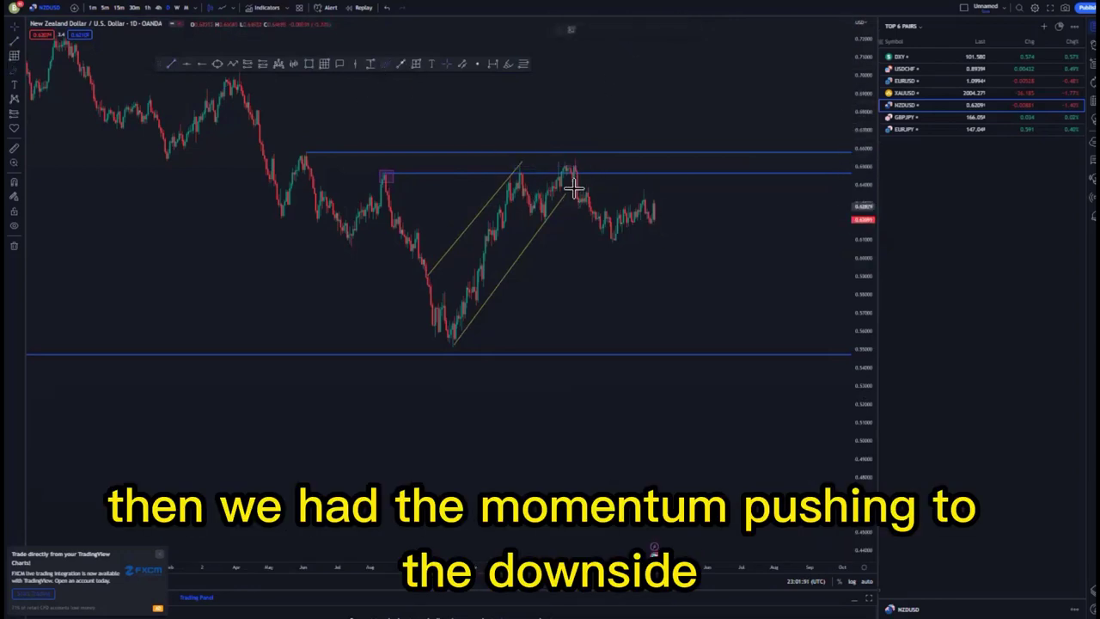
- Sketch the February drop, the ascending flag after it and a projected fall, and add a horizontal ray at the October 2022 low
{"action": "left_click_drag", "start_coordinate": [571, 161], "coordinate": [601, 228]}
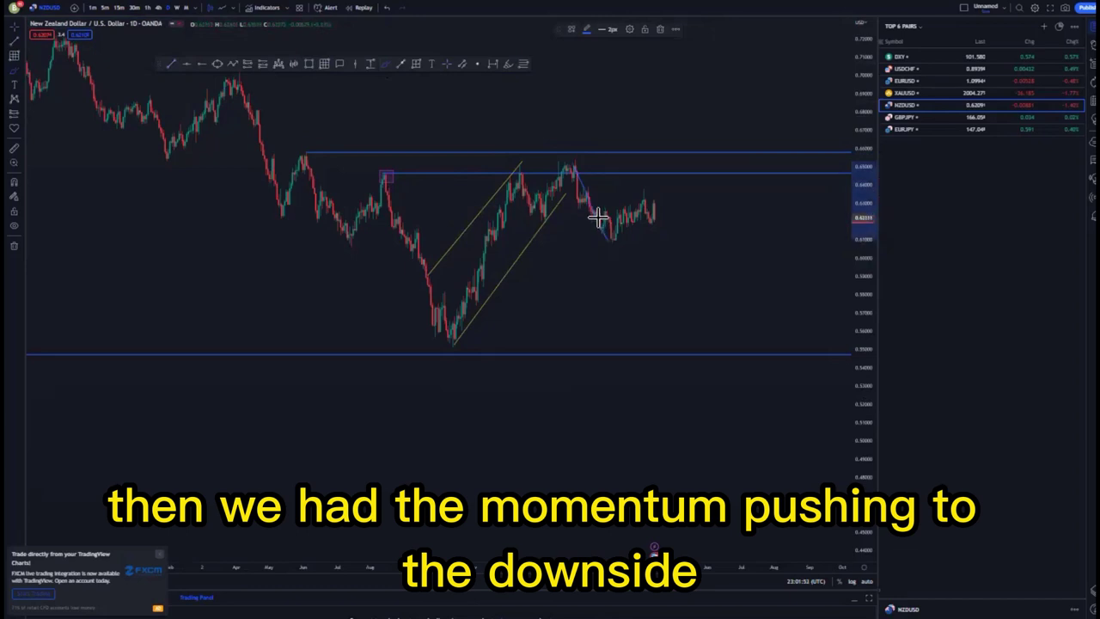
{"action": "left_click", "coordinate": [599, 218]}
{"action": "left_click", "coordinate": [608, 245]}
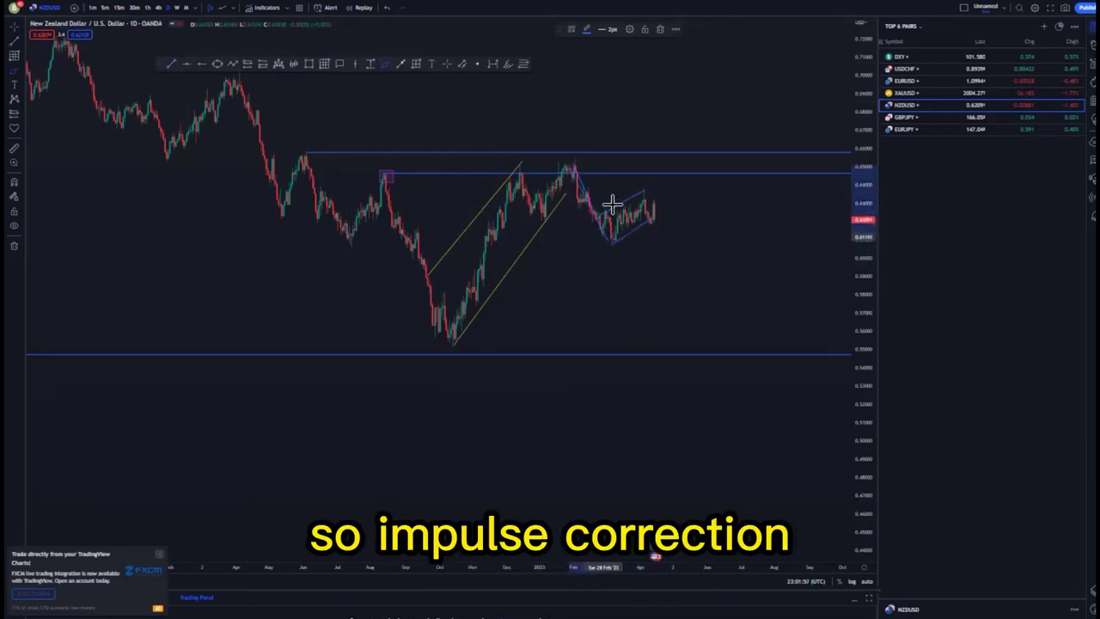
{"action": "mouse_move", "coordinate": [653, 217]}
{"action": "left_mouse_down"}
{"action": "mouse_move", "coordinate": [676, 342]}
{"action": "mouse_move", "coordinate": [685, 342]}
{"action": "left_mouse_up"}
{"action": "left_click", "coordinate": [200, 66]}
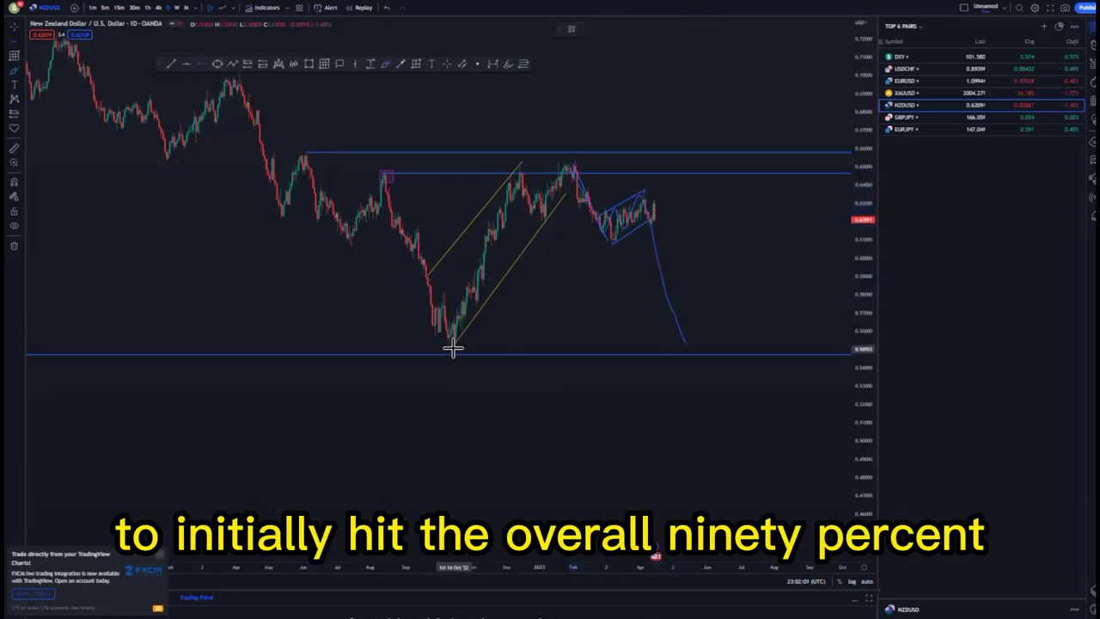
{"action": "left_click", "coordinate": [453, 347]}
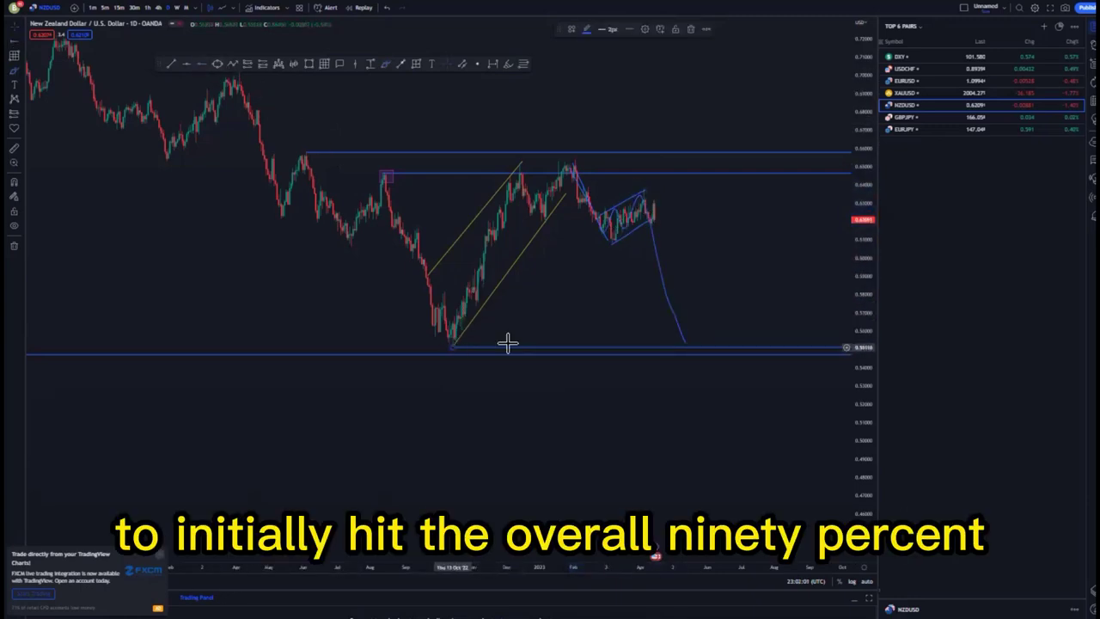
- Undo the October-low ray and the freehand impulse, flag and projection strokes
{"action": "left_click", "coordinate": [386, 9]}
{"action": "left_click", "coordinate": [386, 9]}
{"action": "left_click", "coordinate": [386, 9]}
{"action": "left_click", "coordinate": [386, 9]}
{"action": "left_click", "coordinate": [386, 9]}
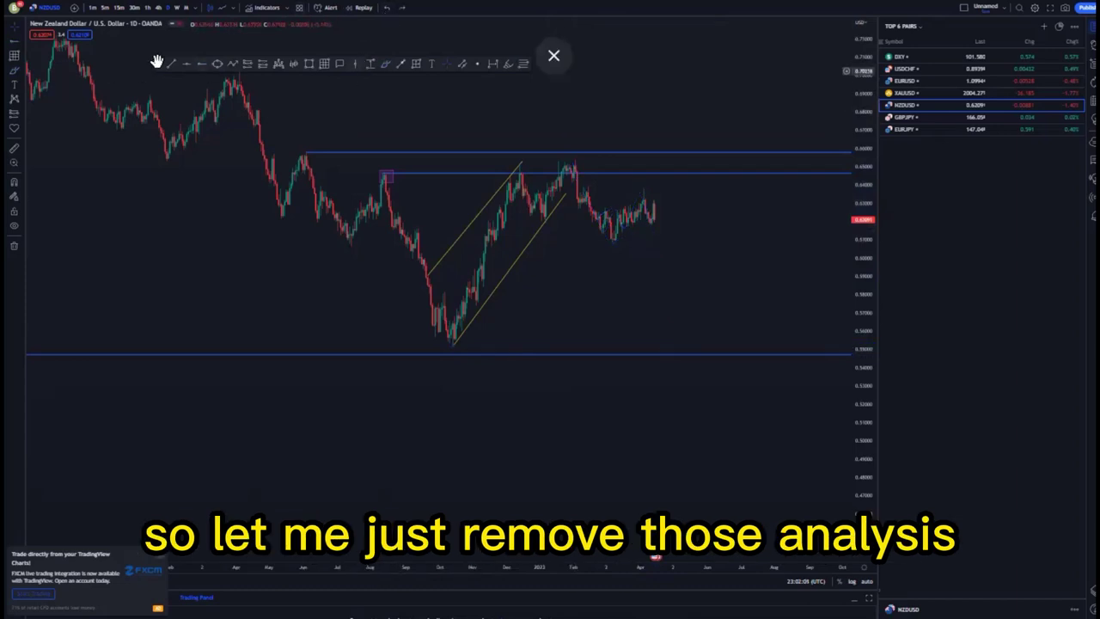
- Add a horizontal ray at the October 2022 low and switch the chart to the 4-hour timeframe
{"action": "left_click", "coordinate": [197, 69]}
{"action": "left_click", "coordinate": [452, 346]}
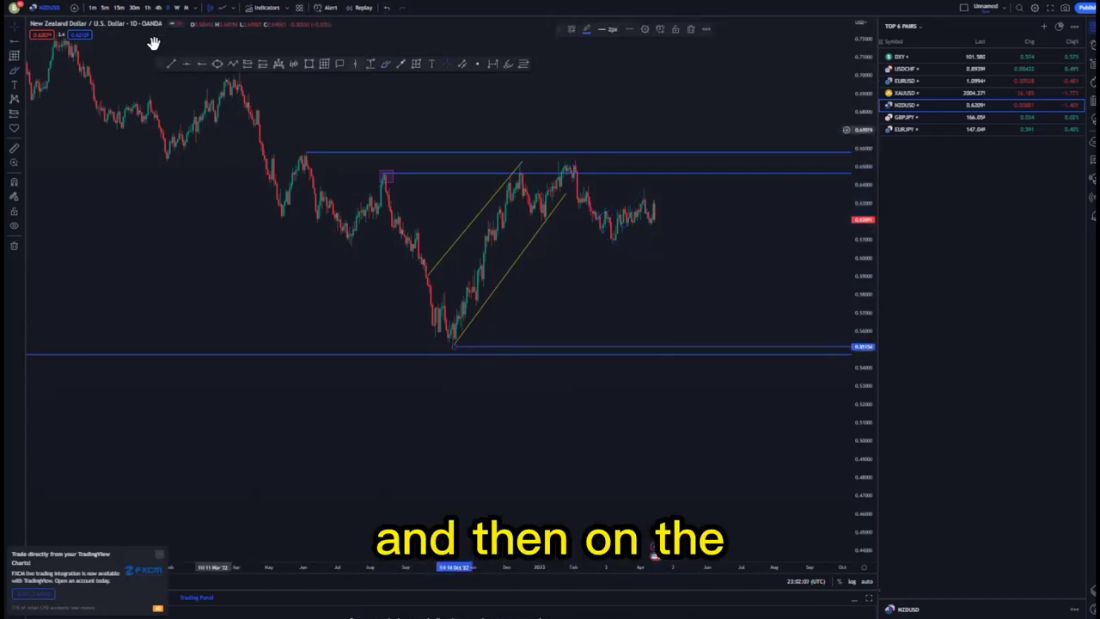
{"action": "left_click", "coordinate": [158, 8]}
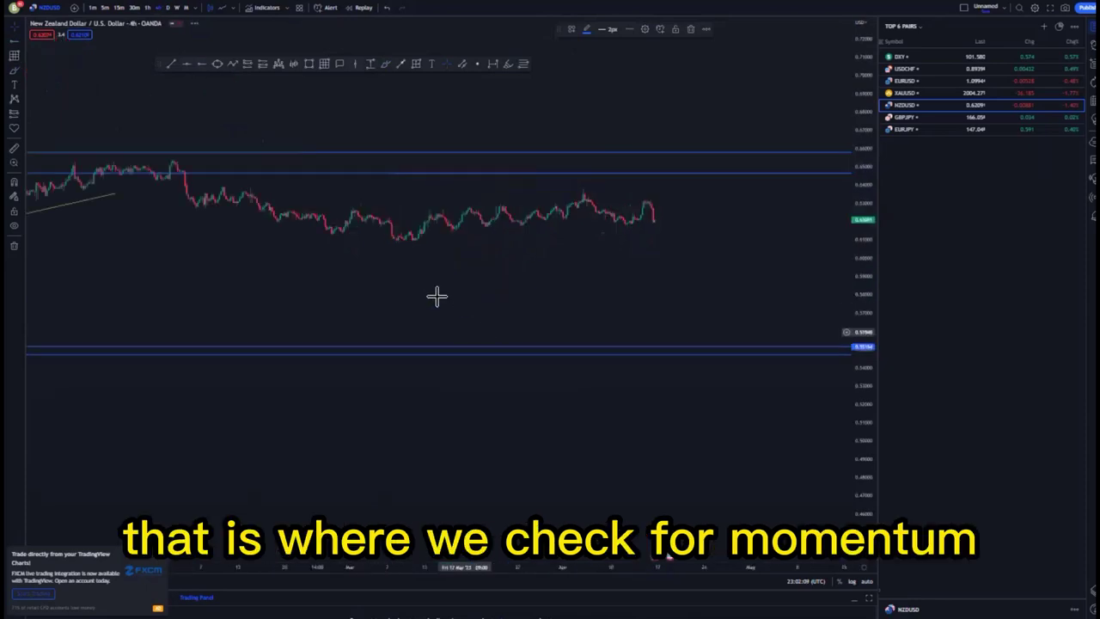
- Refit the large ascending channel on the October 2022 rally by adjusting the lower line's end and the upper line's start
{"action": "left_click_drag", "start_coordinate": [860, 425], "coordinate": [804, 141]}
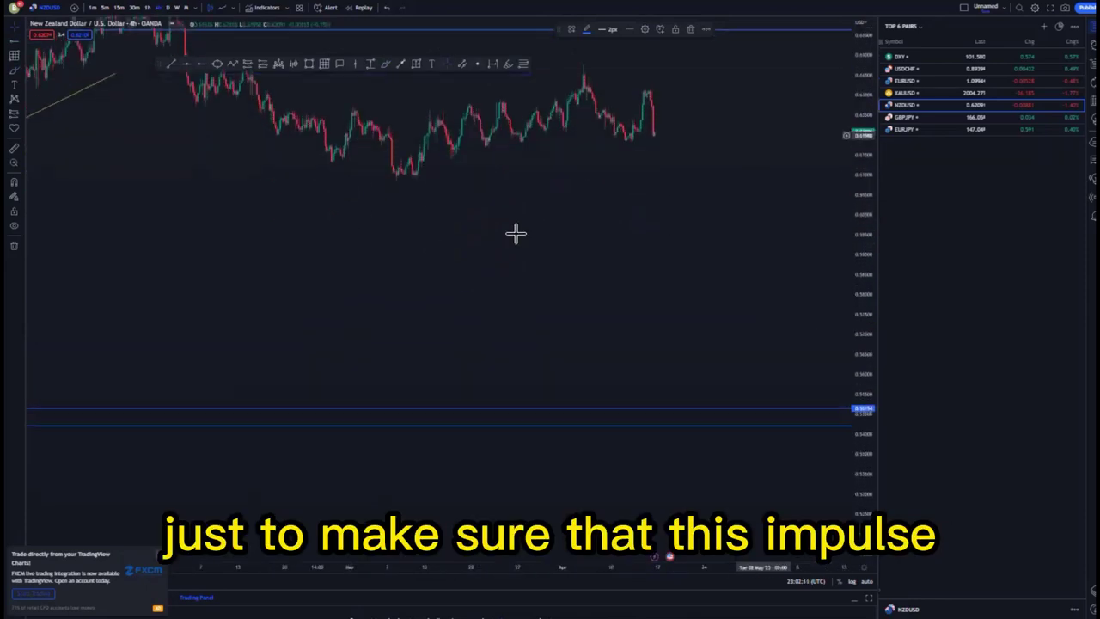
{"action": "scroll", "coordinate": [494, 219], "scroll_direction": "down", "scroll_amount": 4}
{"action": "scroll", "coordinate": [477, 212], "scroll_direction": "down", "scroll_amount": 2}
{"action": "left_click_drag", "start_coordinate": [472, 278], "coordinate": [467, 382]}
{"action": "scroll", "coordinate": [496, 303], "scroll_direction": "down", "scroll_amount": 2}
{"action": "scroll", "coordinate": [490, 305], "scroll_direction": "up", "scroll_amount": 1}
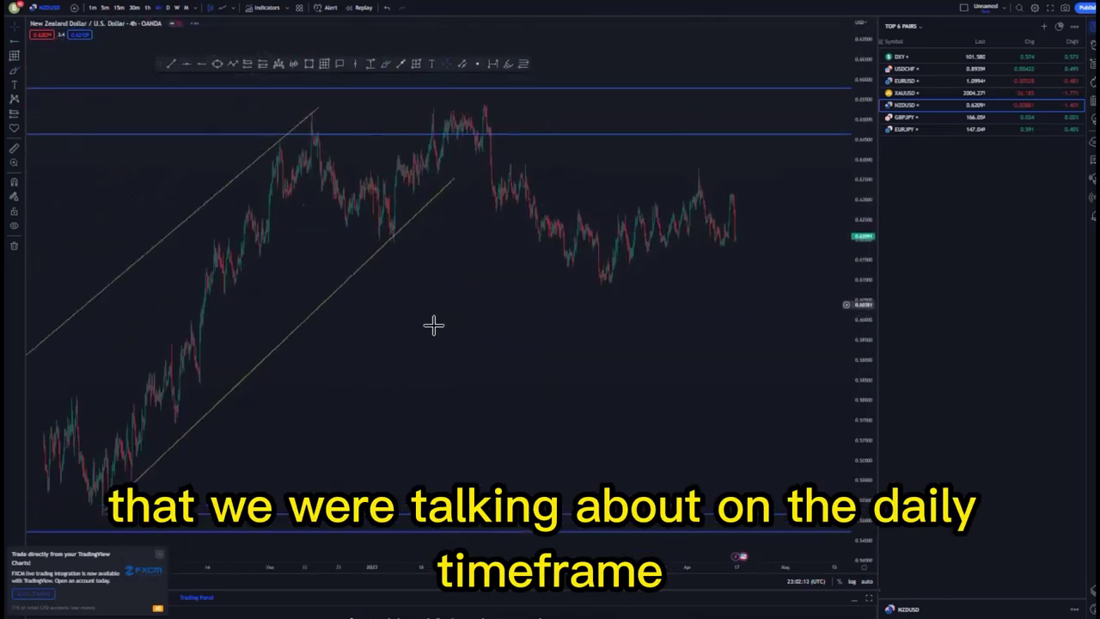
{"action": "left_click_drag", "start_coordinate": [456, 185], "coordinate": [432, 207]}
{"action": "left_click_drag", "start_coordinate": [449, 274], "coordinate": [625, 272]}
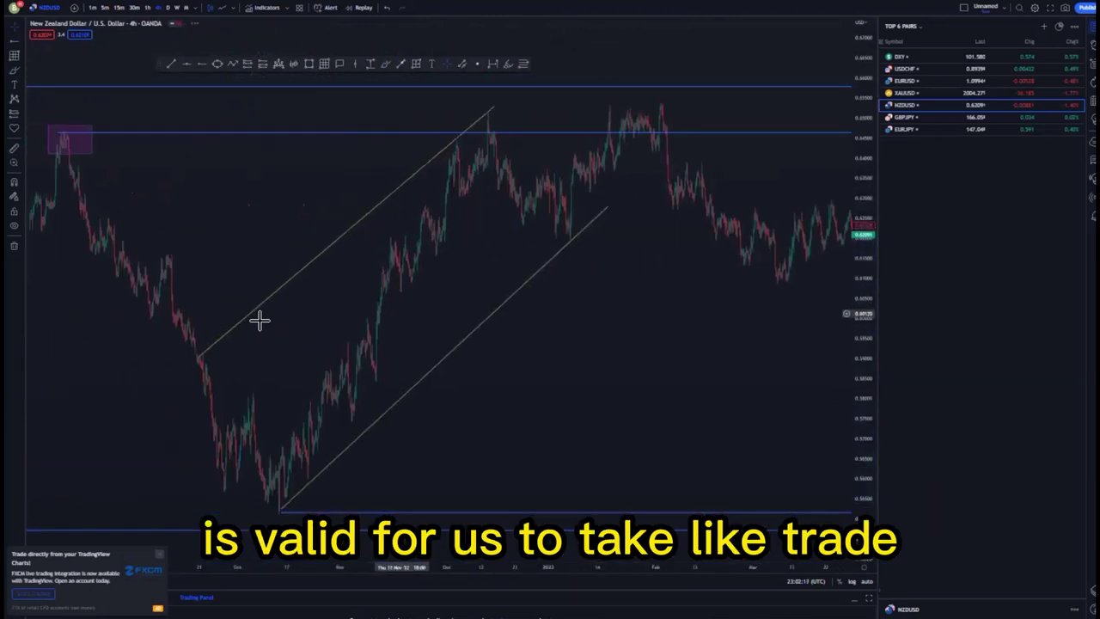
{"action": "left_click_drag", "start_coordinate": [199, 358], "coordinate": [197, 351]}
{"action": "left_click", "coordinate": [599, 336]}
- Draw a narrower ascending channel of two trend lines around the November to December 2022 rally inside the large channel
{"action": "scroll", "coordinate": [616, 323], "scroll_direction": "up", "scroll_amount": 1}
{"action": "scroll", "coordinate": [628, 316], "scroll_direction": "up", "scroll_amount": 4}
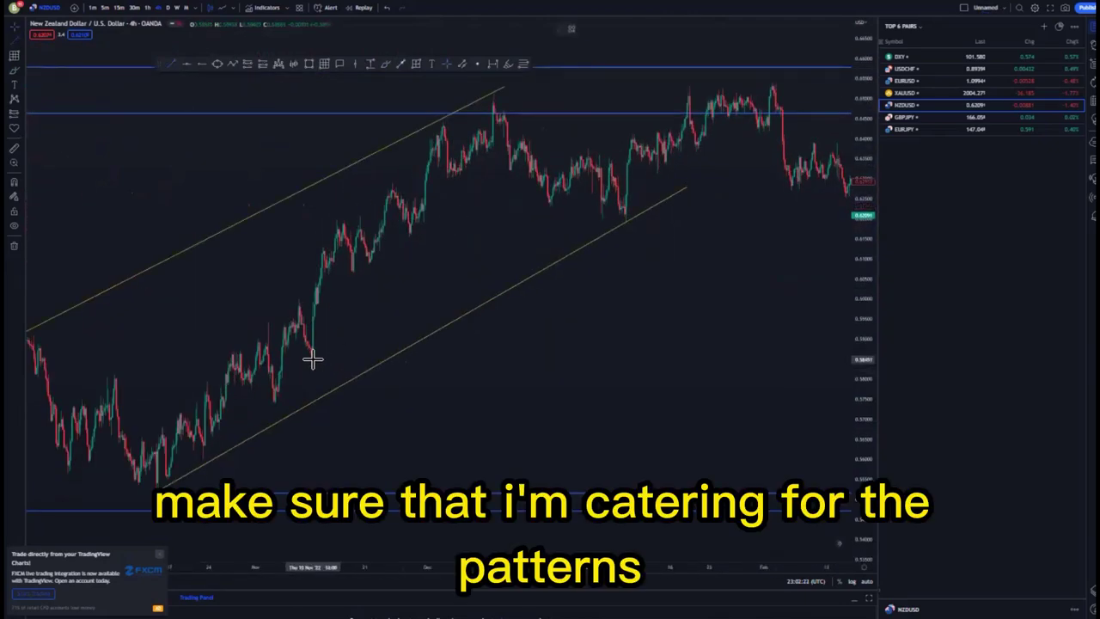
{"action": "left_click_drag", "start_coordinate": [312, 359], "coordinate": [499, 131]}
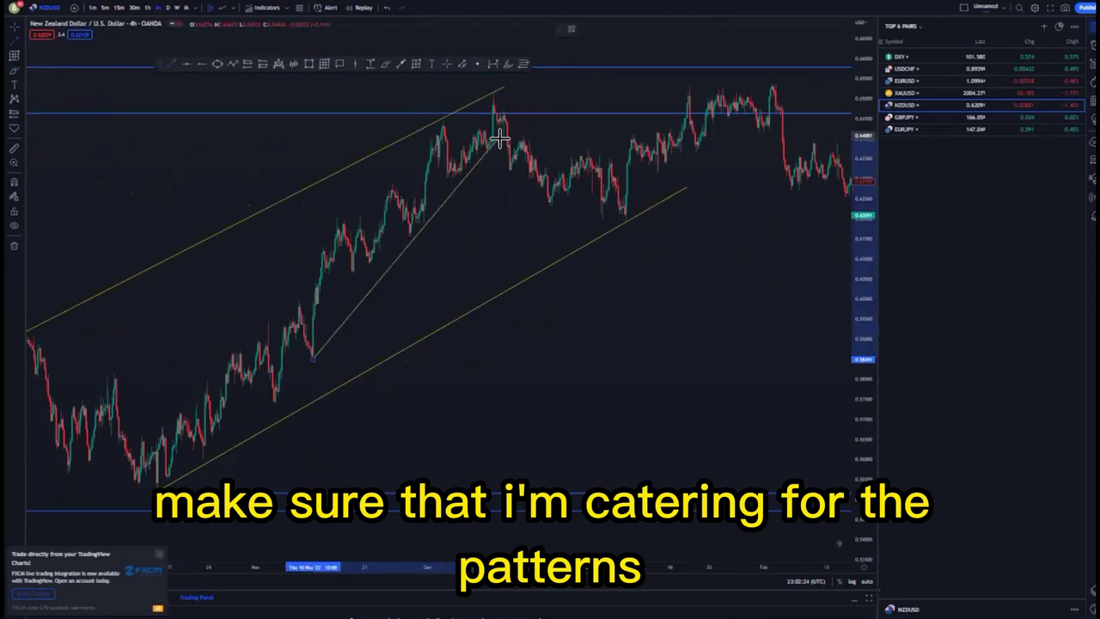
{"action": "left_click", "coordinate": [172, 64]}
{"action": "mouse_move", "coordinate": [326, 228]}
{"action": "left_mouse_down"}
{"action": "mouse_move", "coordinate": [435, 111]}
{"action": "mouse_move", "coordinate": [448, 114]}
{"action": "left_mouse_up"}
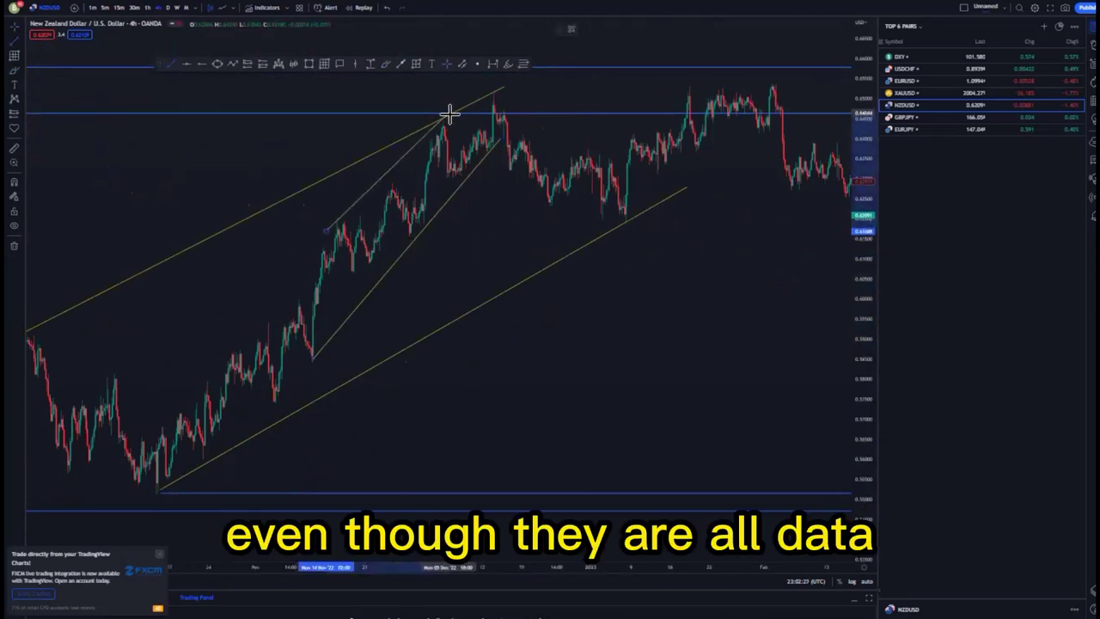
{"action": "left_click", "coordinate": [326, 239]}
{"action": "left_click_drag", "start_coordinate": [326, 229], "coordinate": [327, 230]}
{"action": "left_click", "coordinate": [490, 273]}
- Delete the lower of the two horizontal rays running across the December 2022 to February 2023 highs
{"action": "left_click_drag", "start_coordinate": [483, 280], "coordinate": [383, 286]}
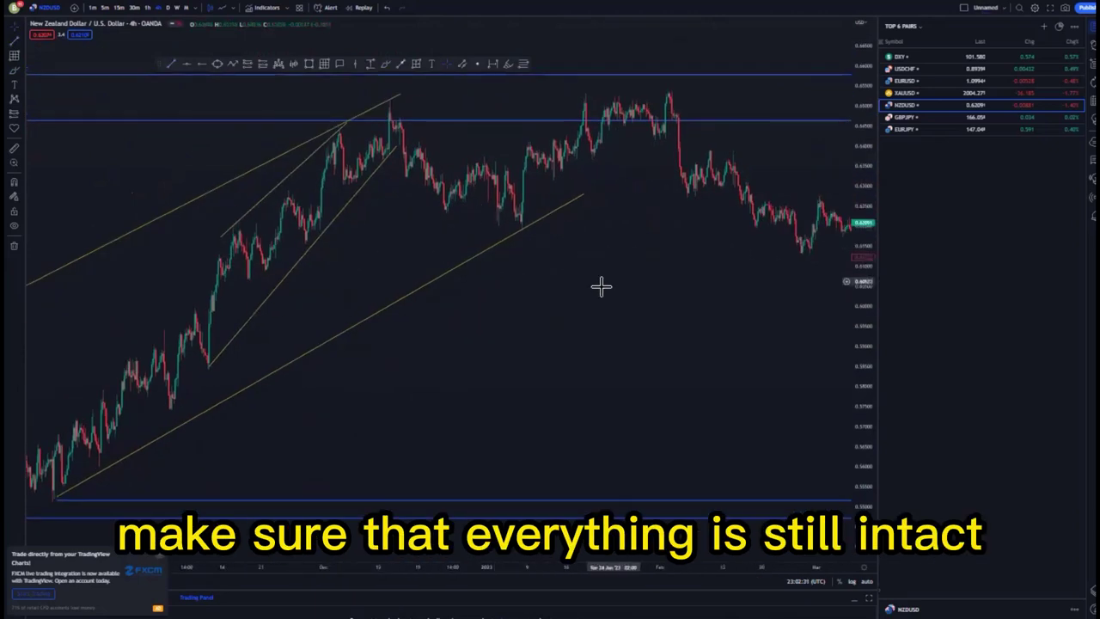
{"action": "left_click_drag", "start_coordinate": [593, 291], "coordinate": [483, 317]}
{"action": "left_click_drag", "start_coordinate": [866, 331], "coordinate": [864, 225]}
{"action": "left_click_drag", "start_coordinate": [539, 302], "coordinate": [539, 341]}
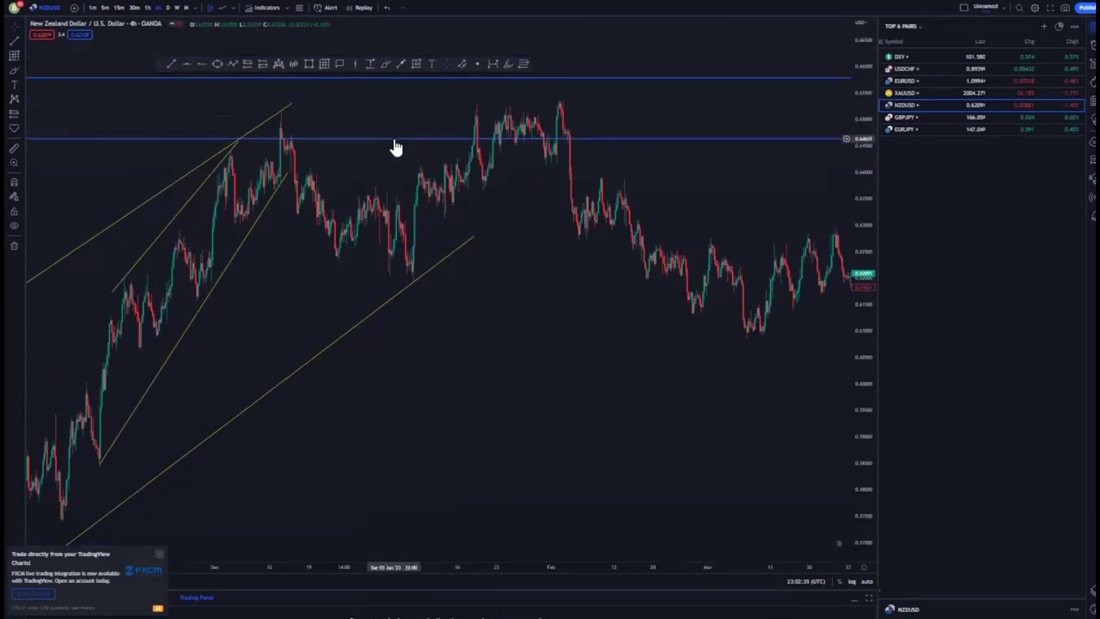
{"action": "left_click", "coordinate": [392, 137]}
{"action": "left_click", "coordinate": [691, 24]}
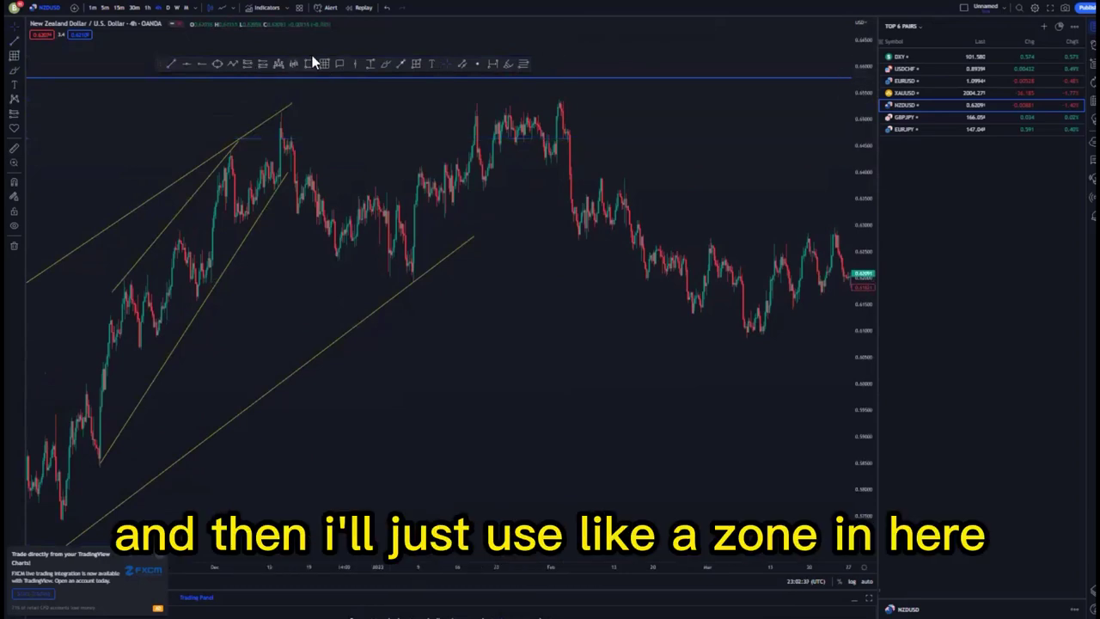
- Box the level from the December 2022 high to early February 2023 with a flat rectangle, and the January–February double top with a second
{"action": "left_click_drag", "start_coordinate": [440, 110], "coordinate": [585, 107]}
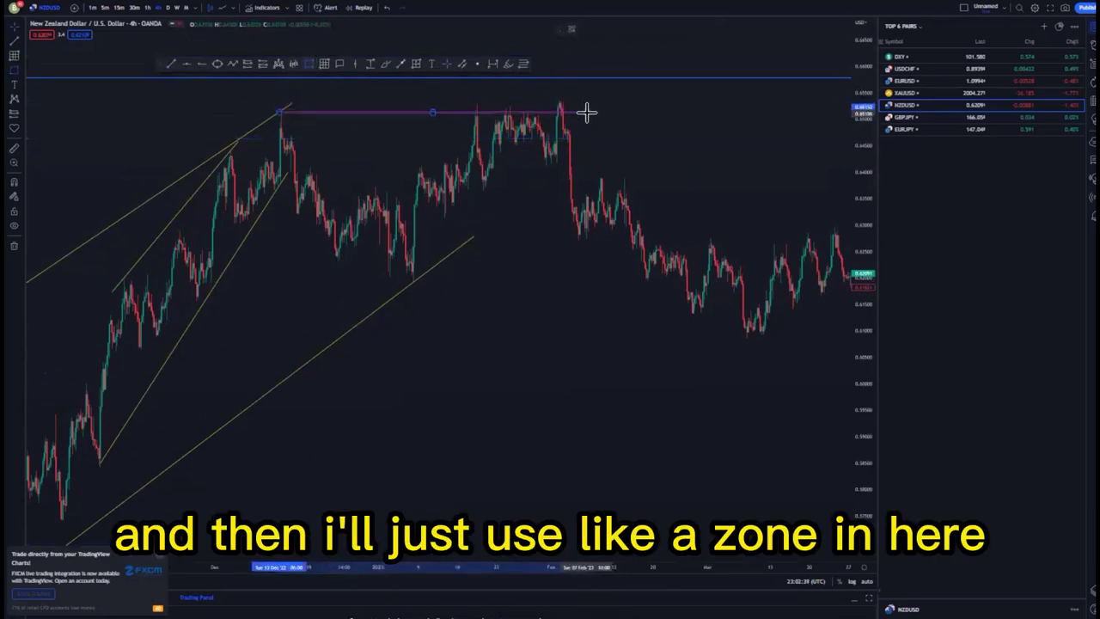
{"action": "left_click", "coordinate": [588, 116]}
{"action": "left_click", "coordinate": [512, 140]}
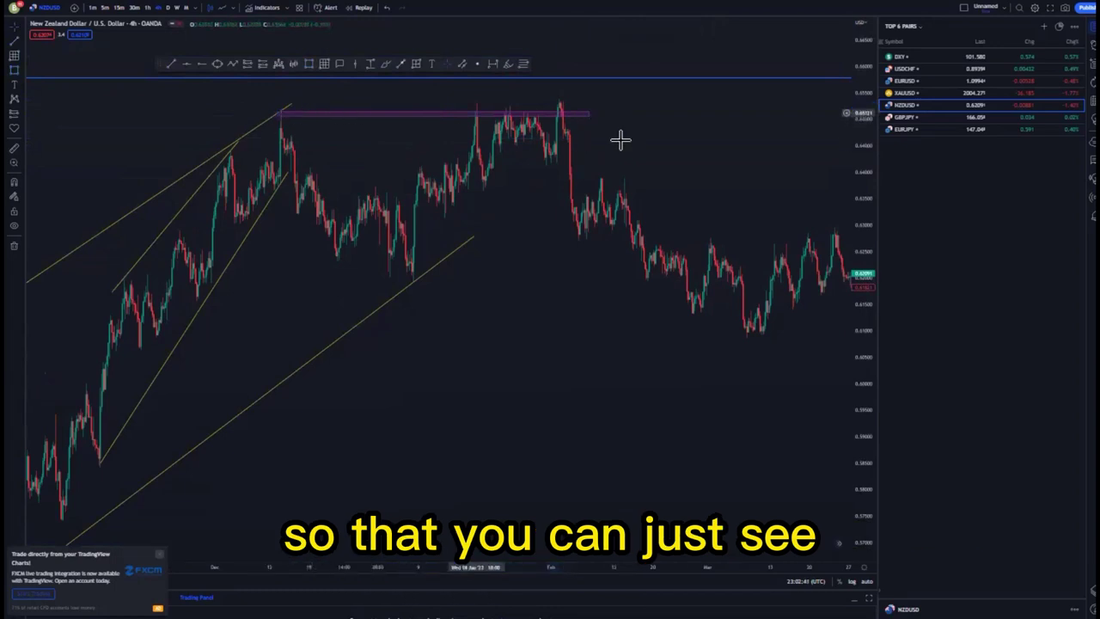
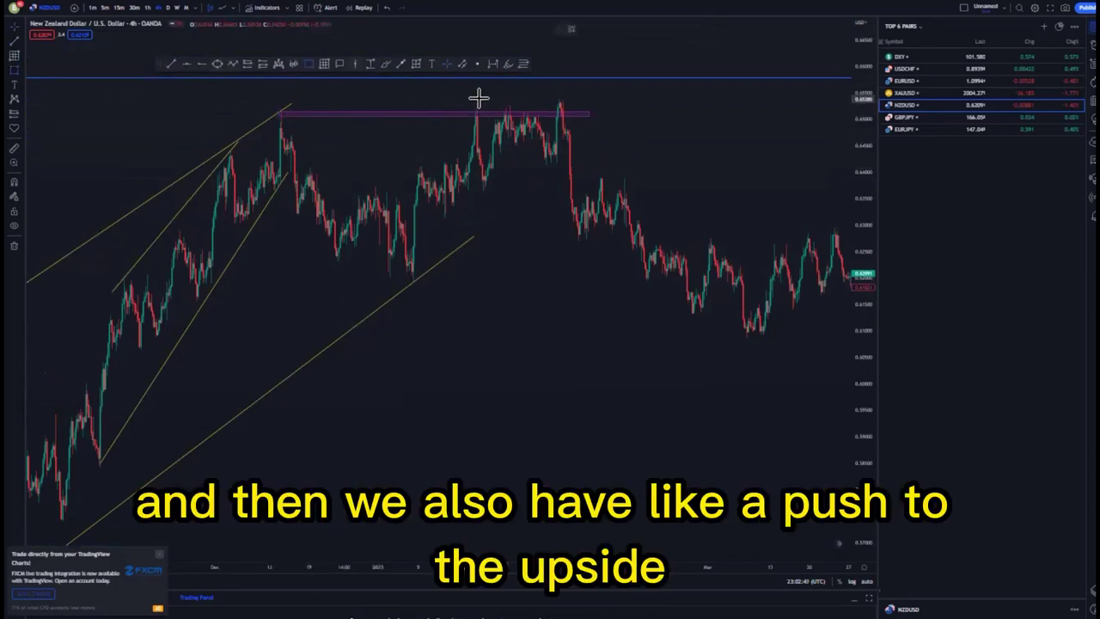
{"action": "left_click", "coordinate": [654, 135]}
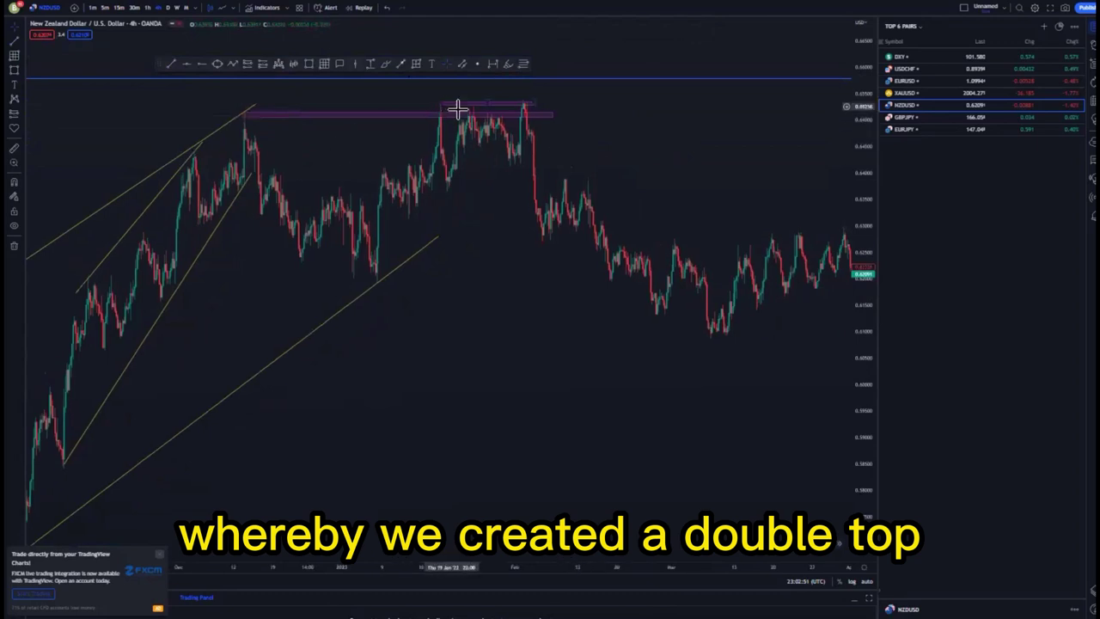
{"action": "left_click", "coordinate": [442, 105]}
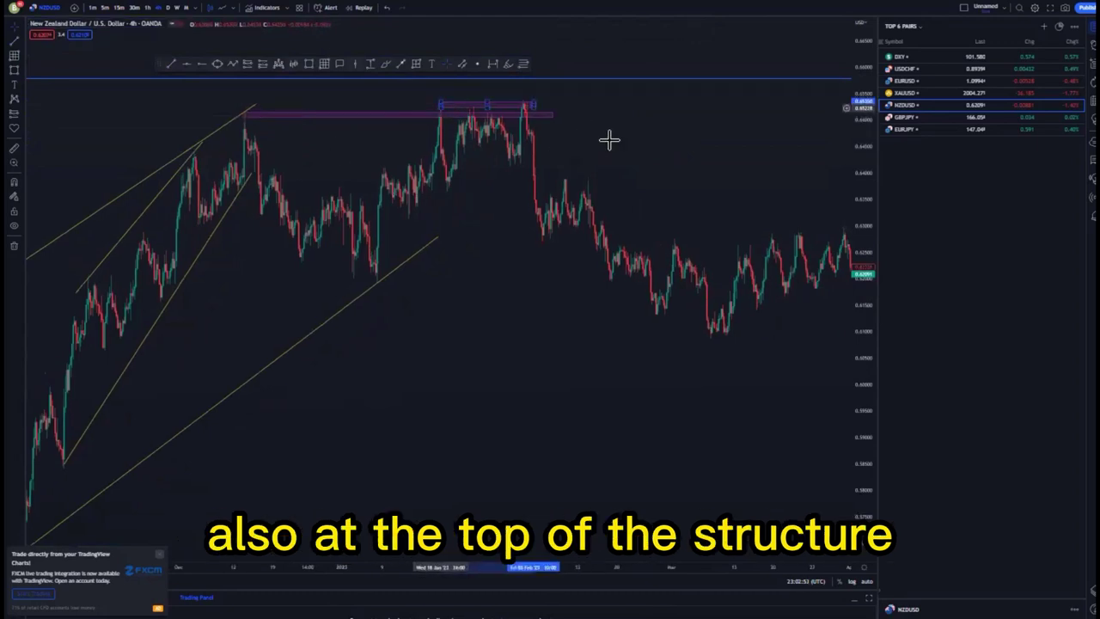
- Draw an ascending channel of two trend lines around the January 2023 rise, running its upper line up to the double top zone
{"action": "left_click_drag", "start_coordinate": [630, 152], "coordinate": [551, 157]}
{"action": "left_click", "coordinate": [386, 65]}
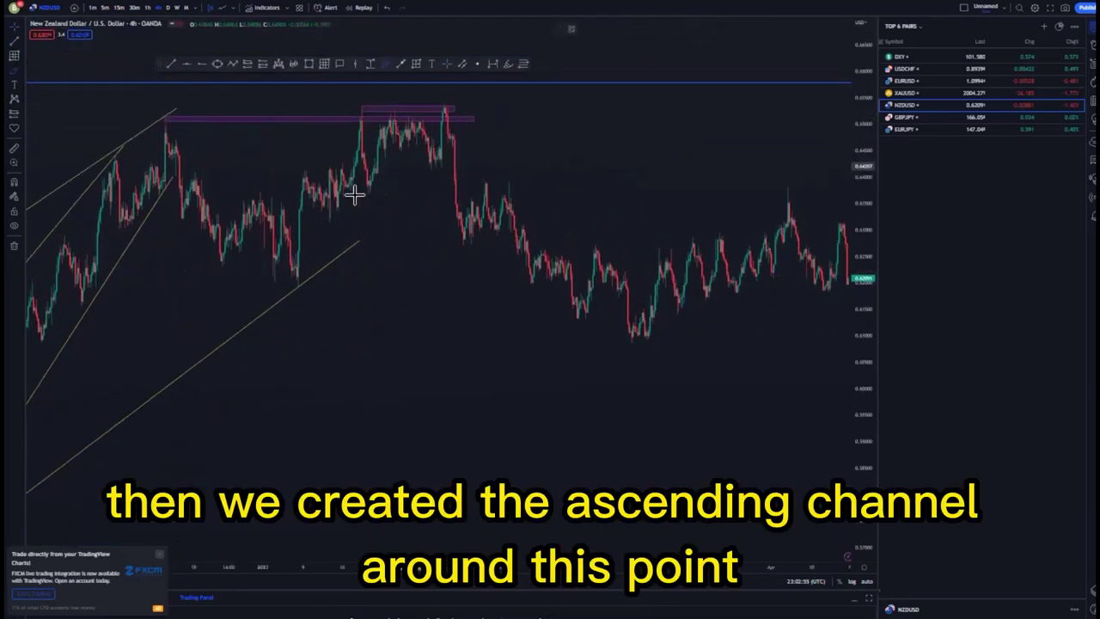
{"action": "left_click", "coordinate": [256, 193]}
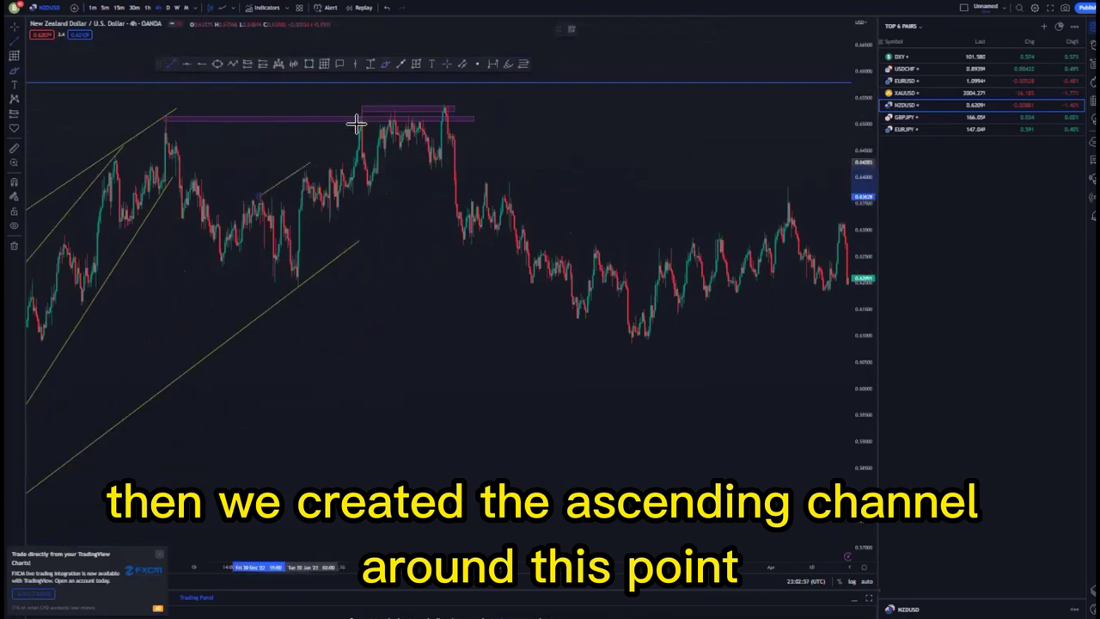
{"action": "left_click", "coordinate": [365, 104]}
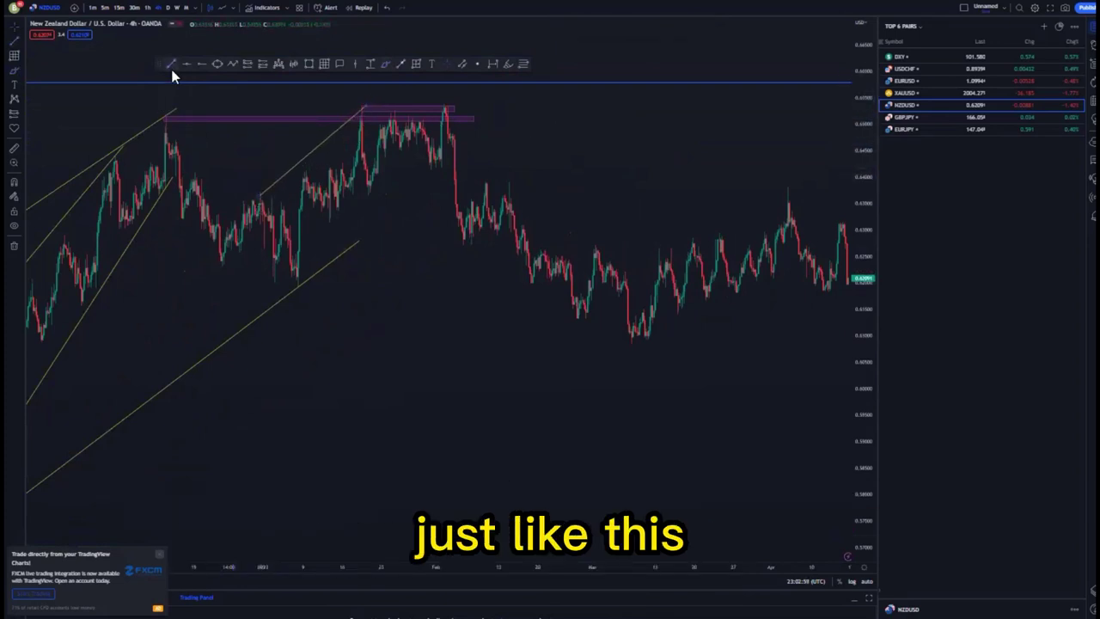
{"action": "left_click", "coordinate": [302, 270]}
{"action": "left_click", "coordinate": [451, 159]}
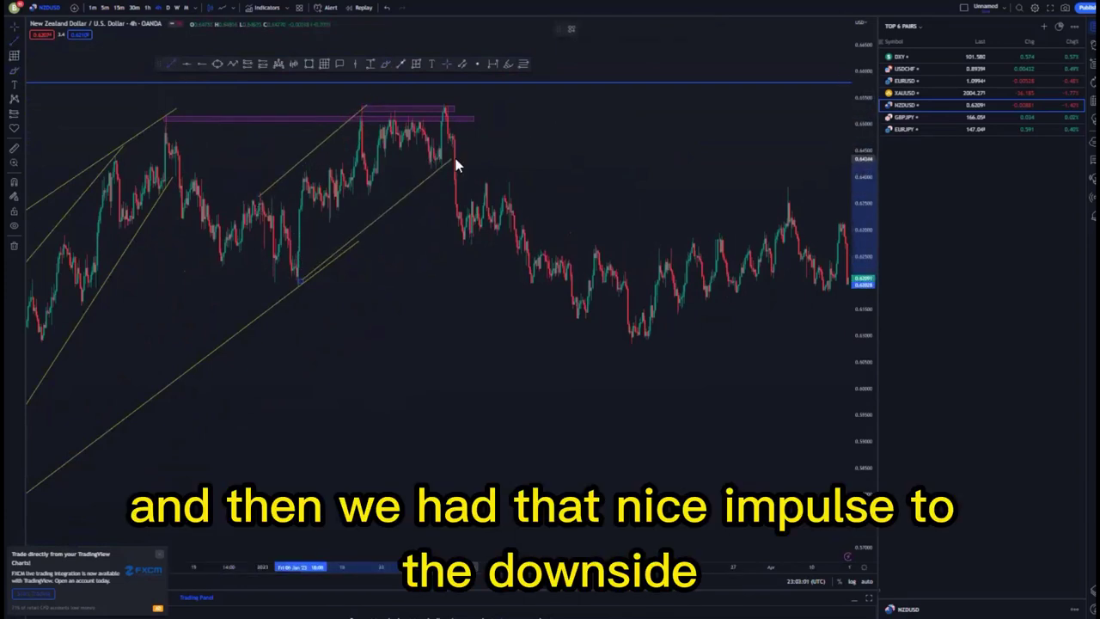
- Sketch the February impulse down, the corrective moves and the drops into March freehand, and undo the strokes
{"action": "left_click", "coordinate": [385, 64]}
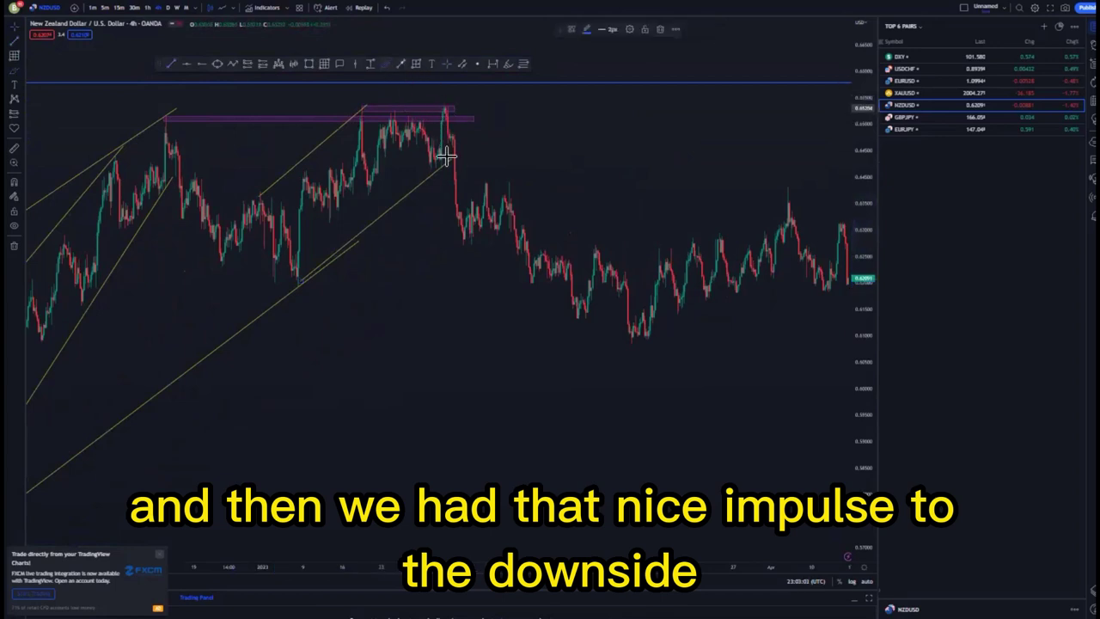
{"action": "left_click_drag", "start_coordinate": [446, 109], "coordinate": [456, 233]}
{"action": "left_click_drag", "start_coordinate": [505, 193], "coordinate": [569, 284]}
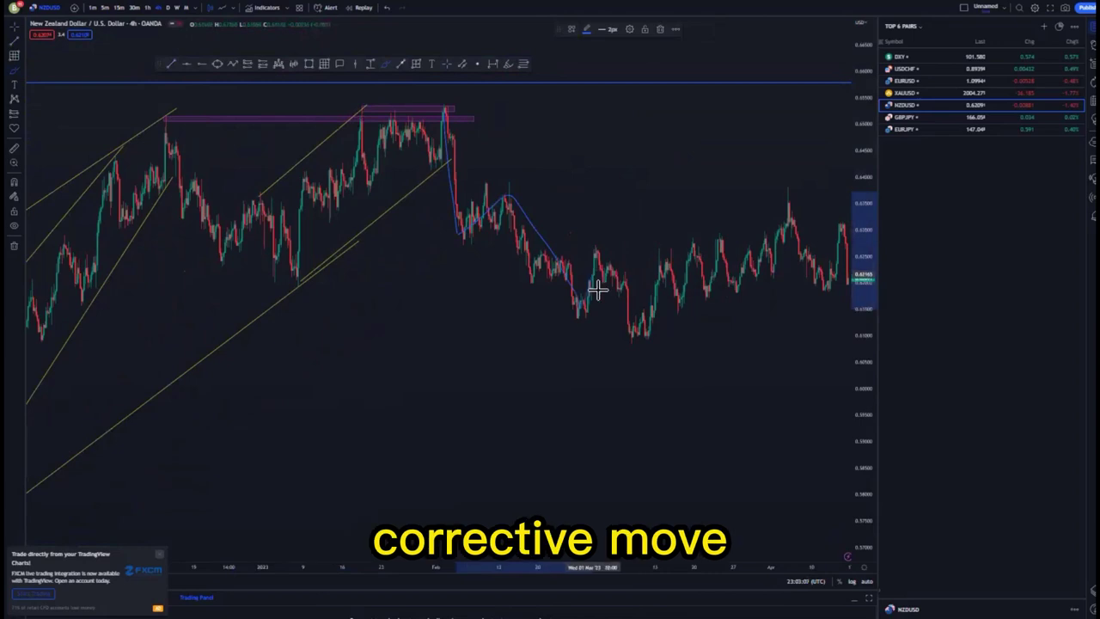
{"action": "left_click_drag", "start_coordinate": [607, 249], "coordinate": [643, 332]}
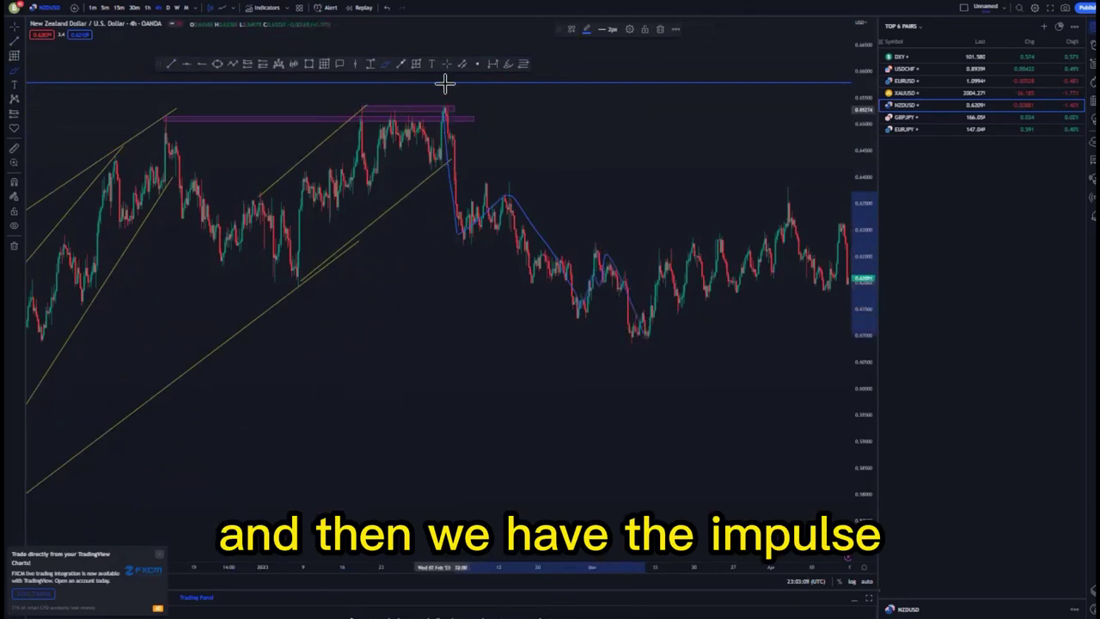
{"action": "left_click_drag", "start_coordinate": [486, 265], "coordinate": [317, 341]}
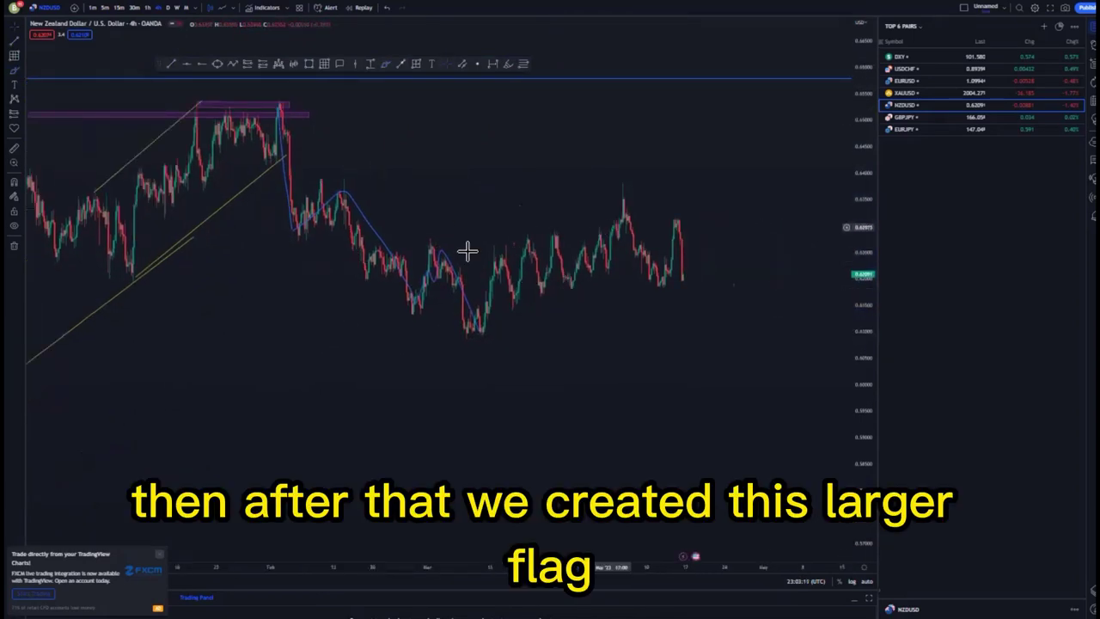
{"action": "left_click", "coordinate": [390, 10]}
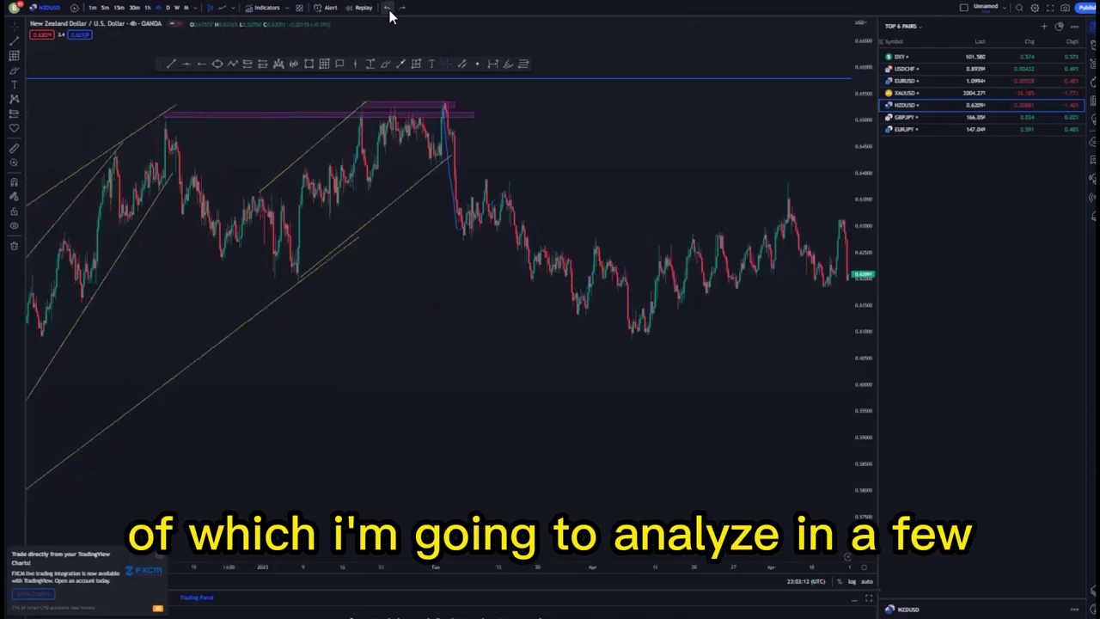
- Draw an ascending channel of two trend lines around the March to April 2023 flag
{"action": "left_click_drag", "start_coordinate": [687, 391], "coordinate": [487, 375]}
{"action": "scroll", "coordinate": [486, 375], "scroll_direction": "down", "scroll_amount": 1}
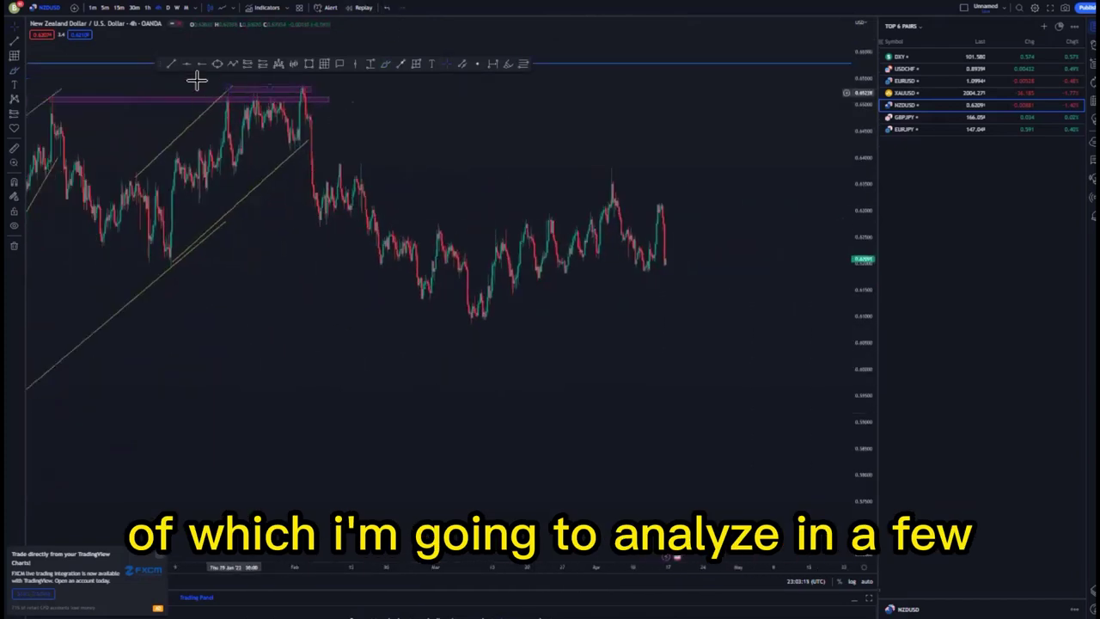
{"action": "left_click_drag", "start_coordinate": [436, 222], "coordinate": [652, 157]}
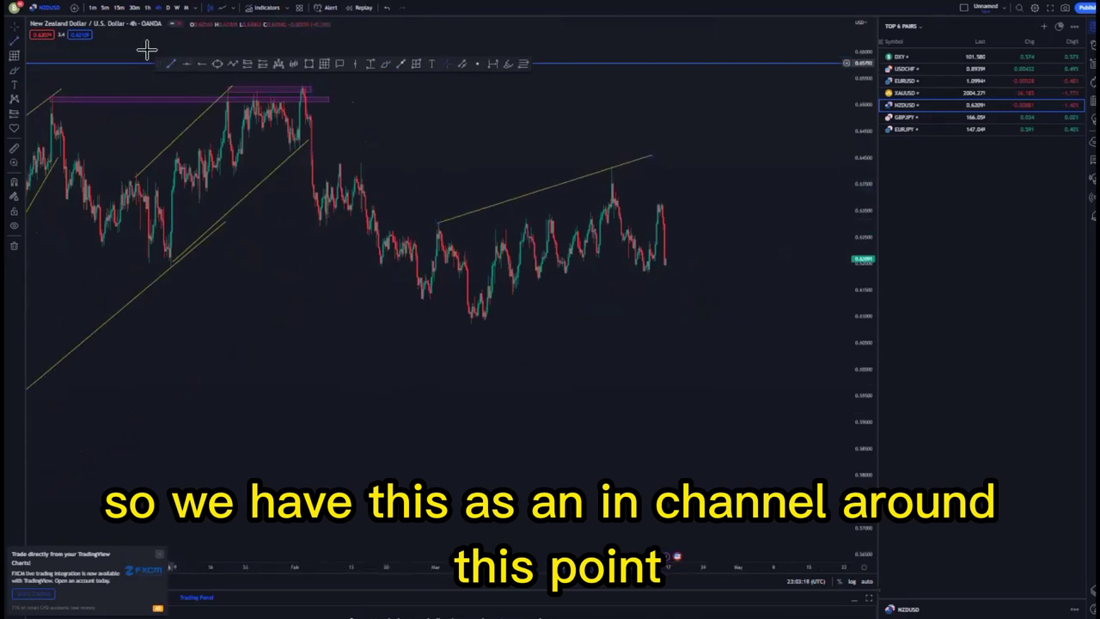
{"action": "left_click_drag", "start_coordinate": [606, 260], "coordinate": [615, 248]}
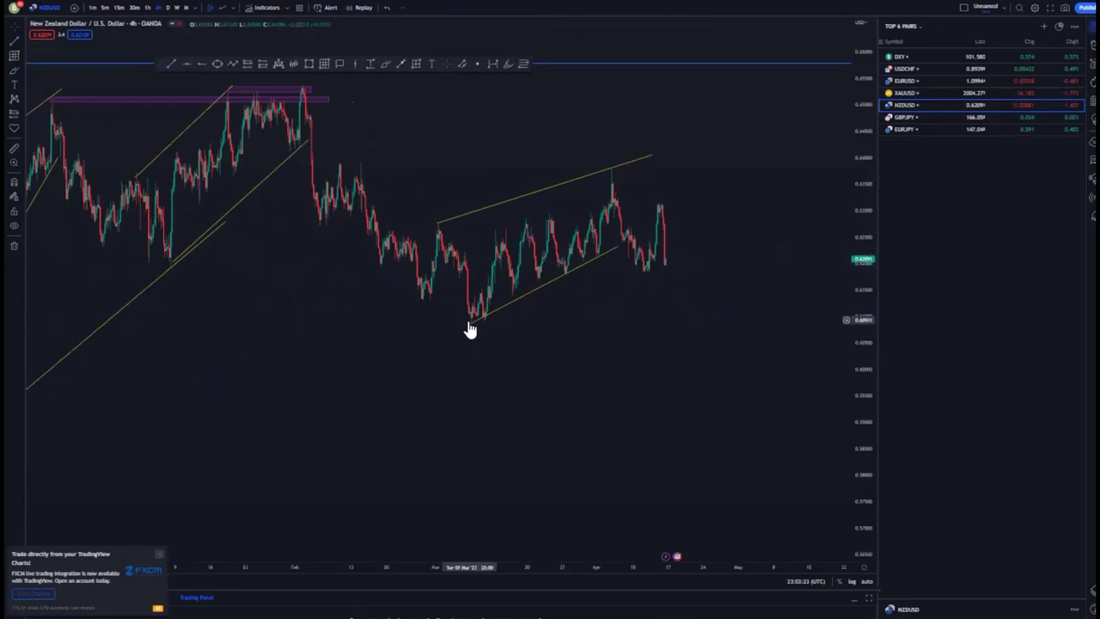
{"action": "scroll", "coordinate": [750, 256], "scroll_direction": "down", "scroll_amount": 2}
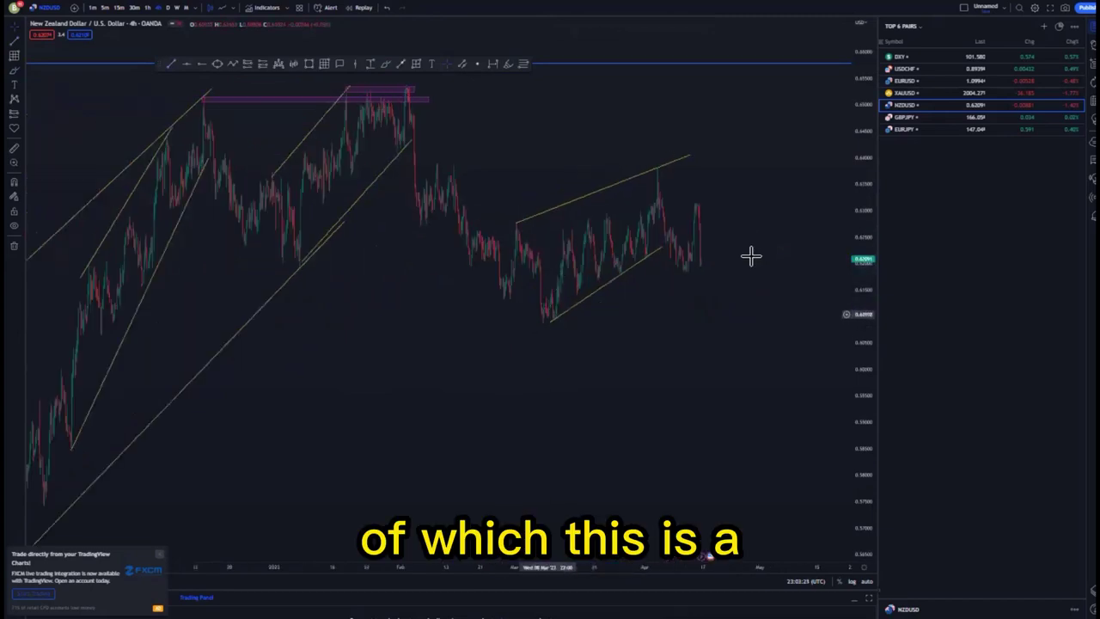
{"action": "scroll", "coordinate": [751, 256], "scroll_direction": "down", "scroll_amount": 3}
{"action": "left_click_drag", "start_coordinate": [760, 307], "coordinate": [655, 321]}
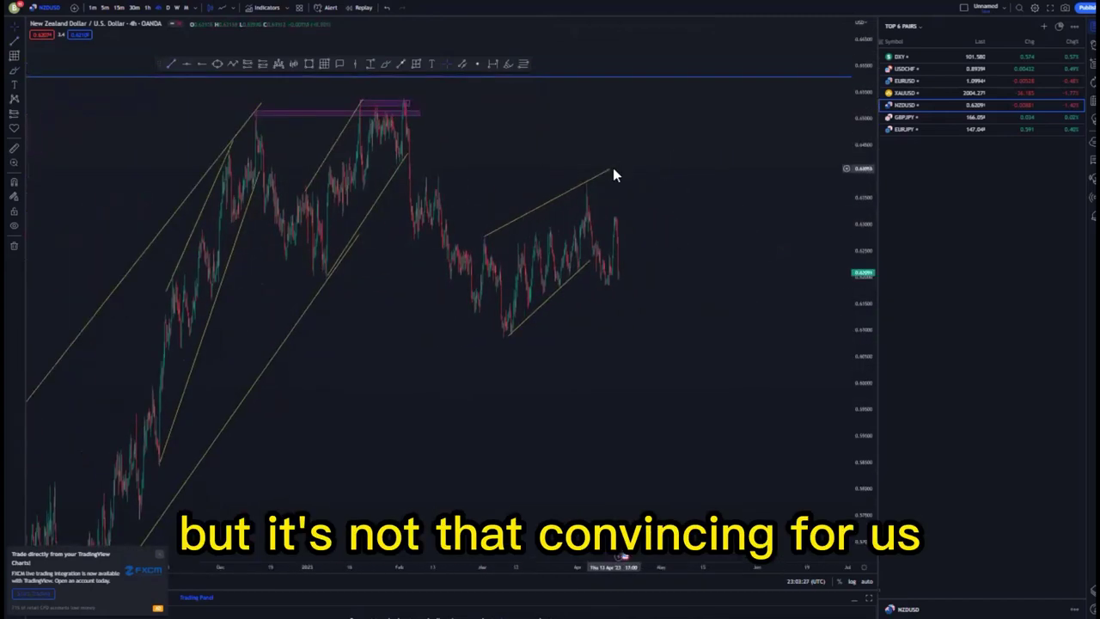
- Shorten the spring channel's upper trendline to end at the April high and draw a horizontal ray from that high at about 0.6380
{"action": "left_click_drag", "start_coordinate": [613, 168], "coordinate": [587, 180]}
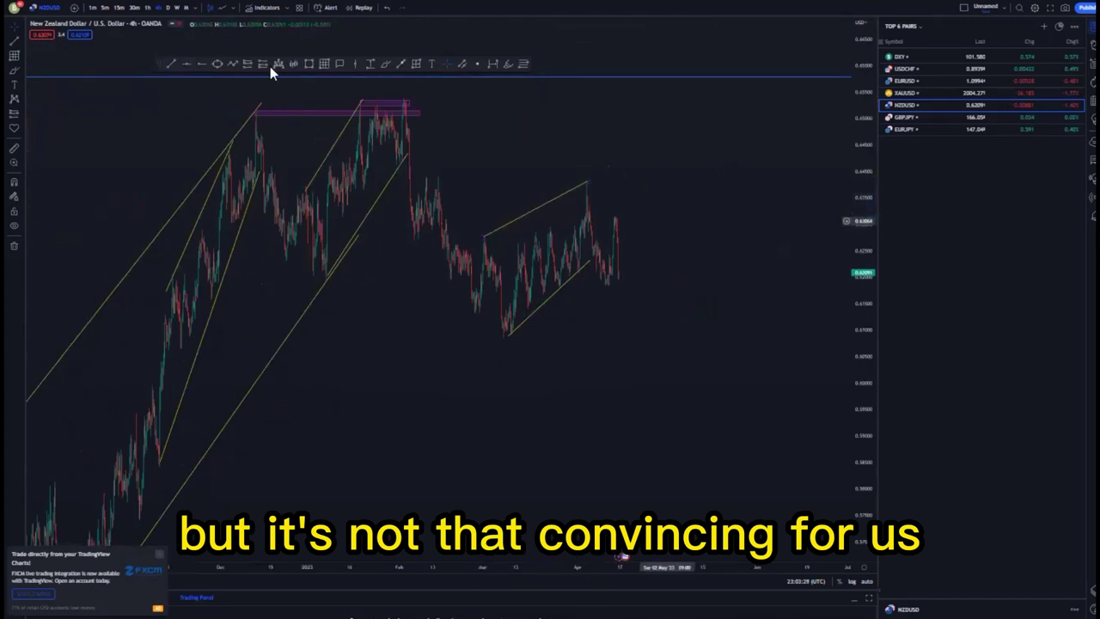
{"action": "left_click", "coordinate": [586, 181]}
{"action": "scroll", "coordinate": [670, 244], "scroll_direction": "up", "scroll_amount": 3}
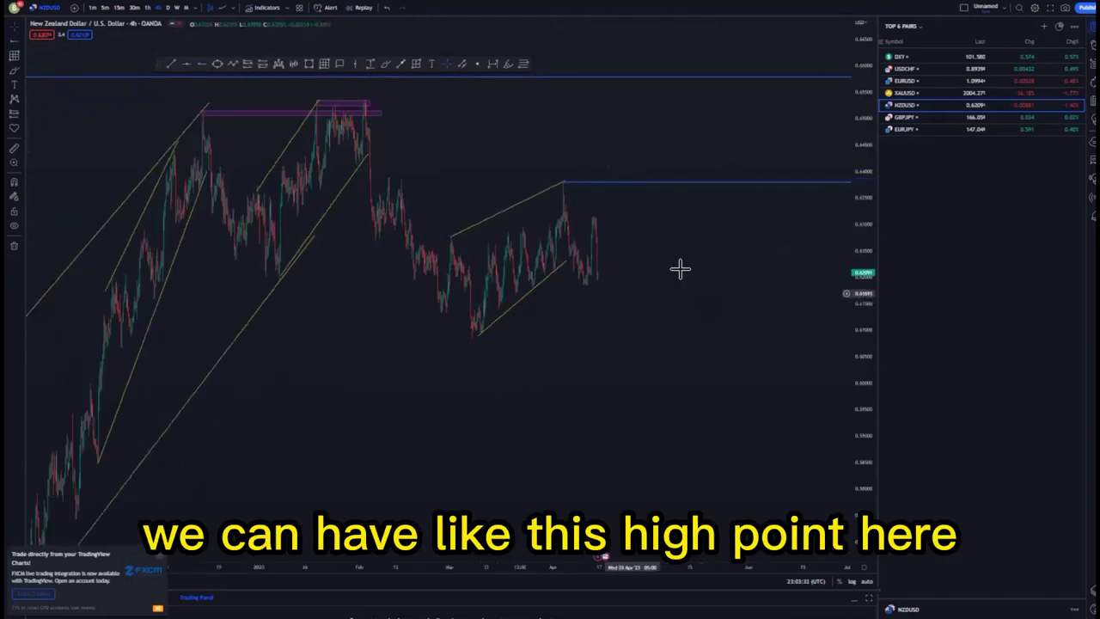
- Draw a horizontal ray from the March low at about 0.6086
{"action": "left_click_drag", "start_coordinate": [680, 270], "coordinate": [620, 241]}
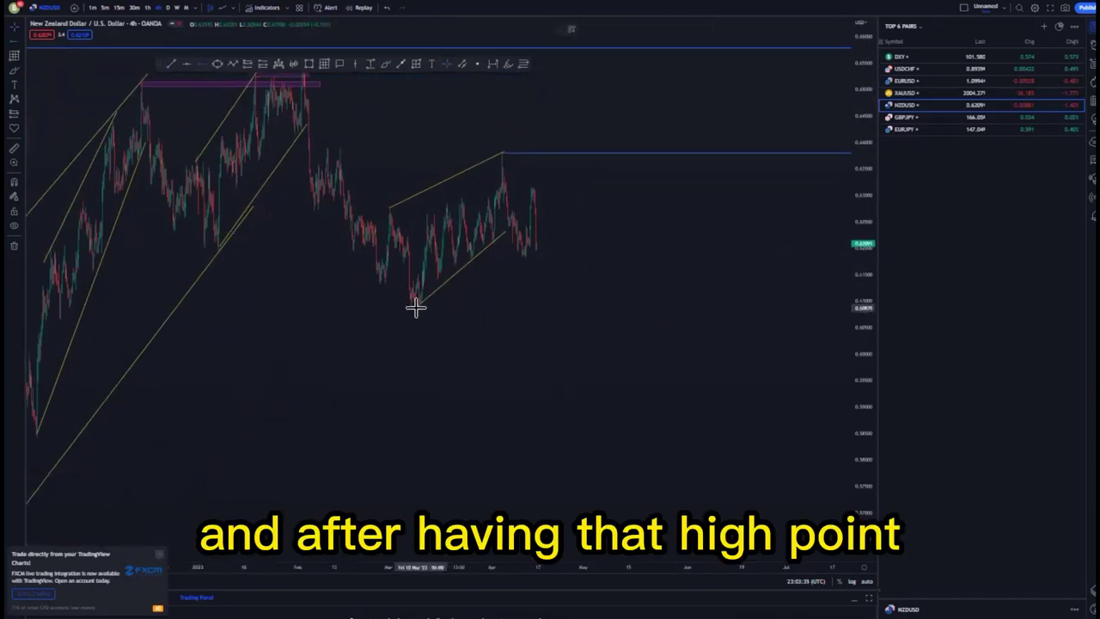
{"action": "left_click", "coordinate": [415, 308]}
{"action": "scroll", "coordinate": [562, 312], "scroll_direction": "down", "scroll_amount": 3}
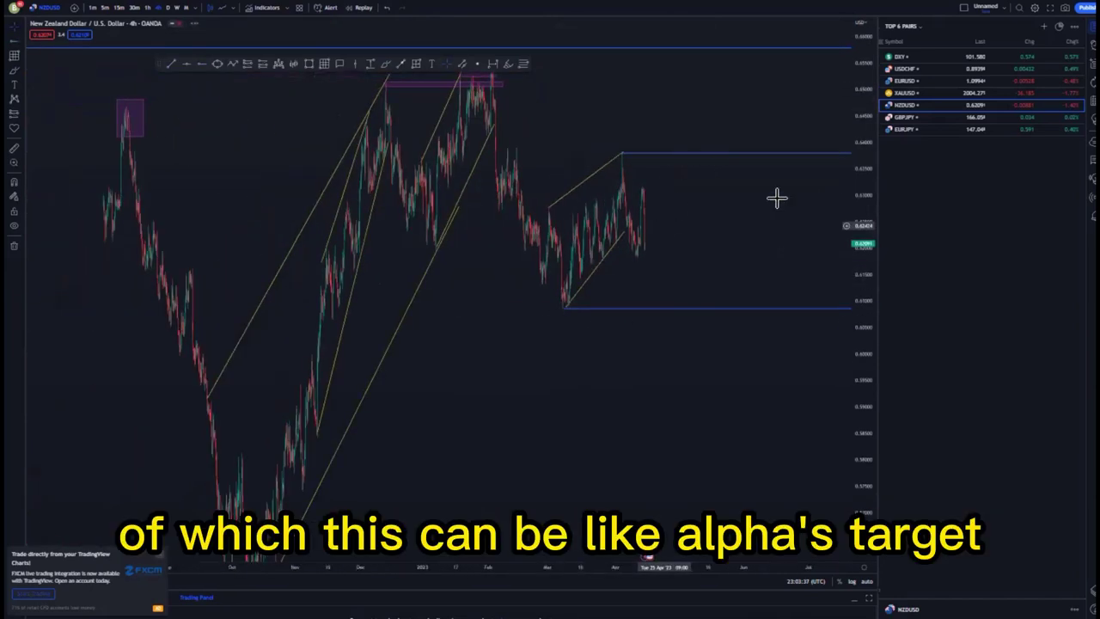
- Draw lower and upper trendlines around the small rising pullback that follows the early-February drop on the 4h chart
{"action": "left_click_drag", "start_coordinate": [864, 131], "coordinate": [864, 298]}
{"action": "scroll", "coordinate": [535, 305], "scroll_direction": "up", "scroll_amount": 1}
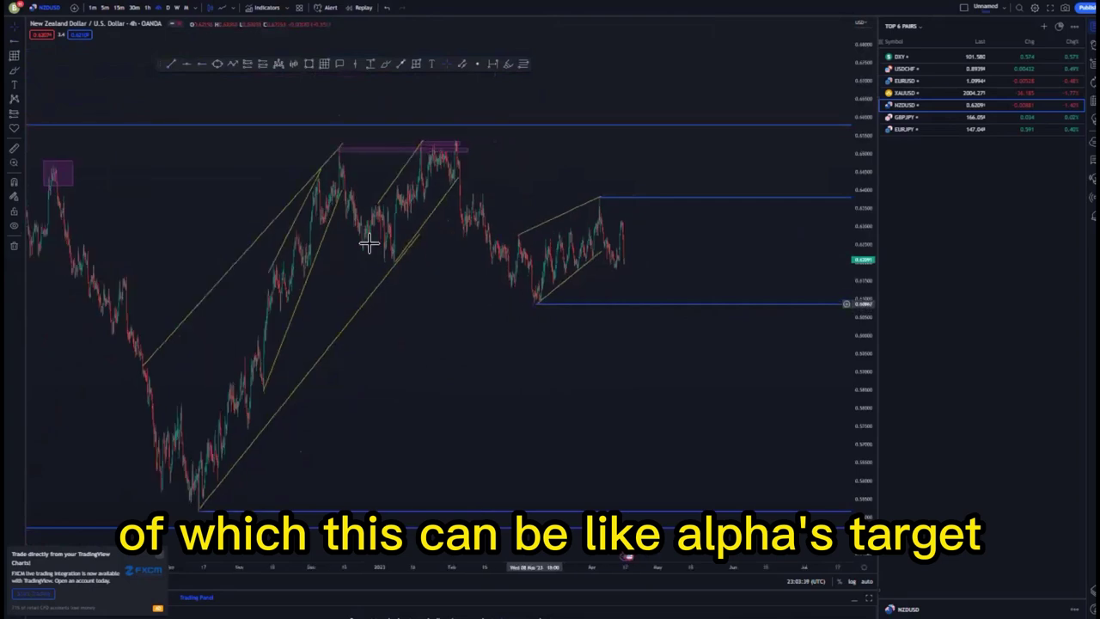
{"action": "scroll", "coordinate": [369, 243], "scroll_direction": "up", "scroll_amount": 3}
{"action": "left_click_drag", "start_coordinate": [307, 302], "coordinate": [587, 312]}
{"action": "scroll", "coordinate": [587, 311], "scroll_direction": "up", "scroll_amount": 4}
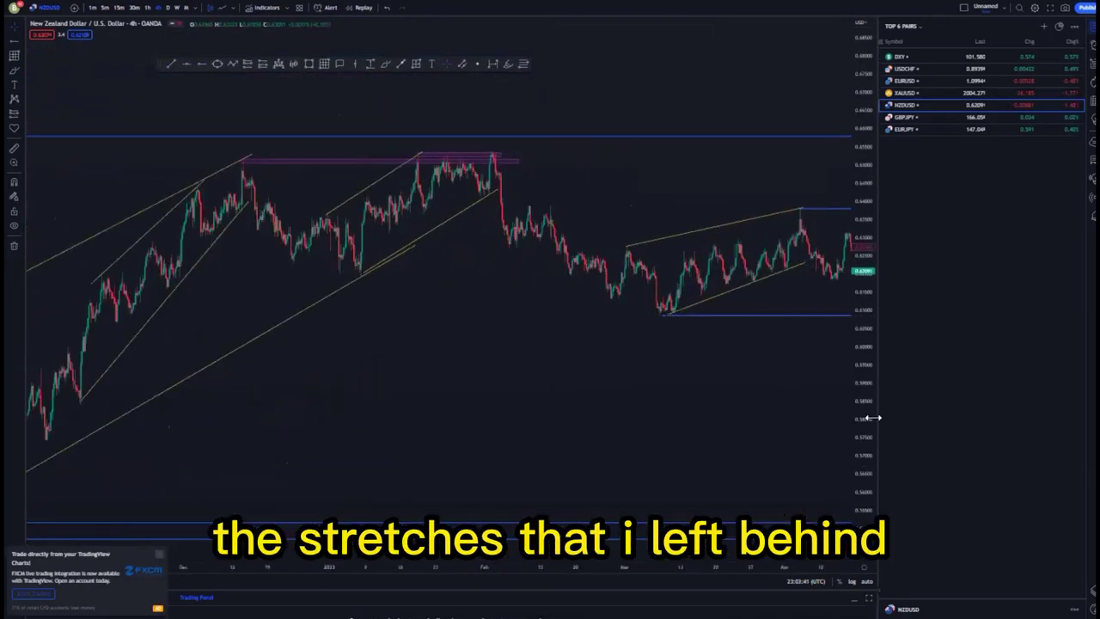
{"action": "left_click_drag", "start_coordinate": [864, 397], "coordinate": [864, 316]}
{"action": "scroll", "coordinate": [541, 357], "scroll_direction": "up", "scroll_amount": 2}
{"action": "left_click_drag", "start_coordinate": [521, 353], "coordinate": [520, 374]}
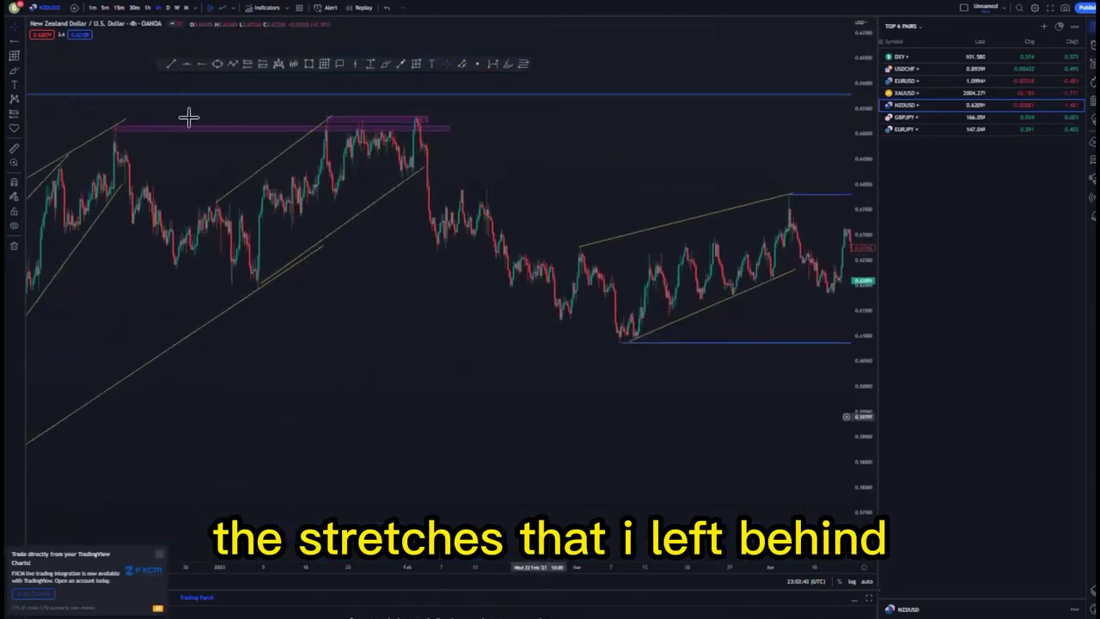
{"action": "left_click", "coordinate": [169, 67]}
{"action": "left_click_drag", "start_coordinate": [437, 250], "coordinate": [485, 232]}
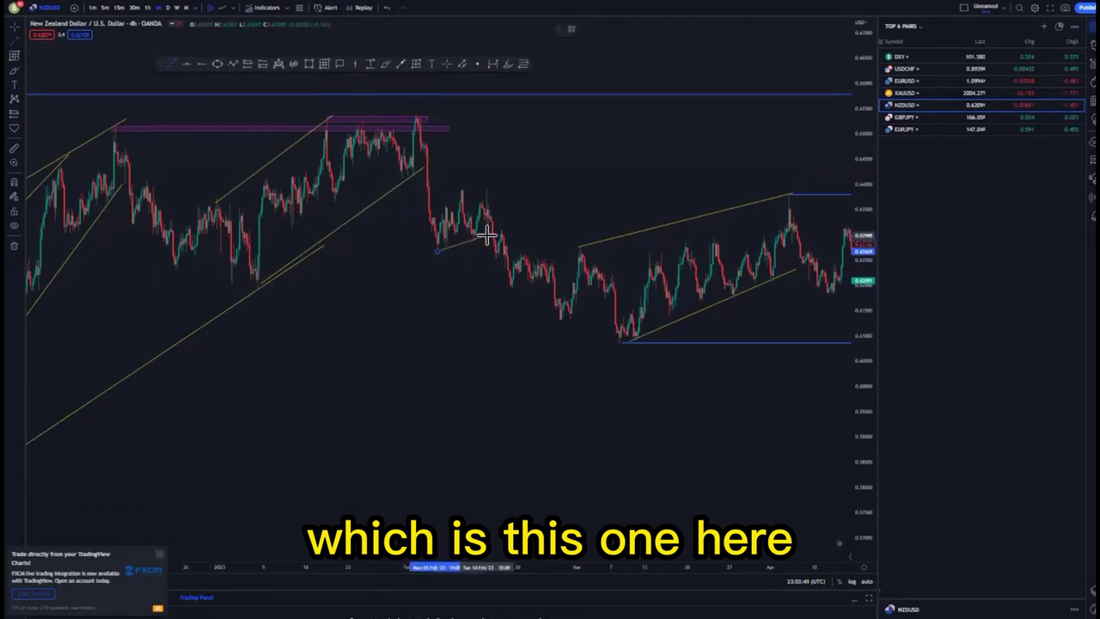
{"action": "left_click", "coordinate": [546, 211]}
{"action": "left_click_drag", "start_coordinate": [428, 207], "coordinate": [472, 183]}
{"action": "left_click", "coordinate": [560, 186]}
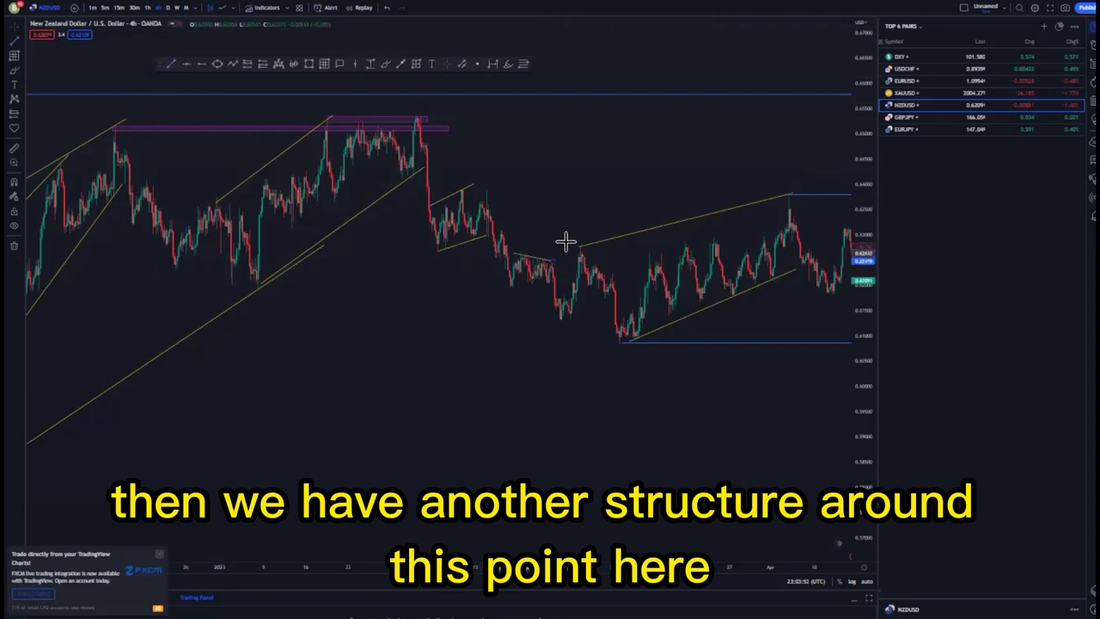
- Draw a trendline along the lows of the small consolidation in the second half of February
{"action": "left_click", "coordinate": [511, 287]}
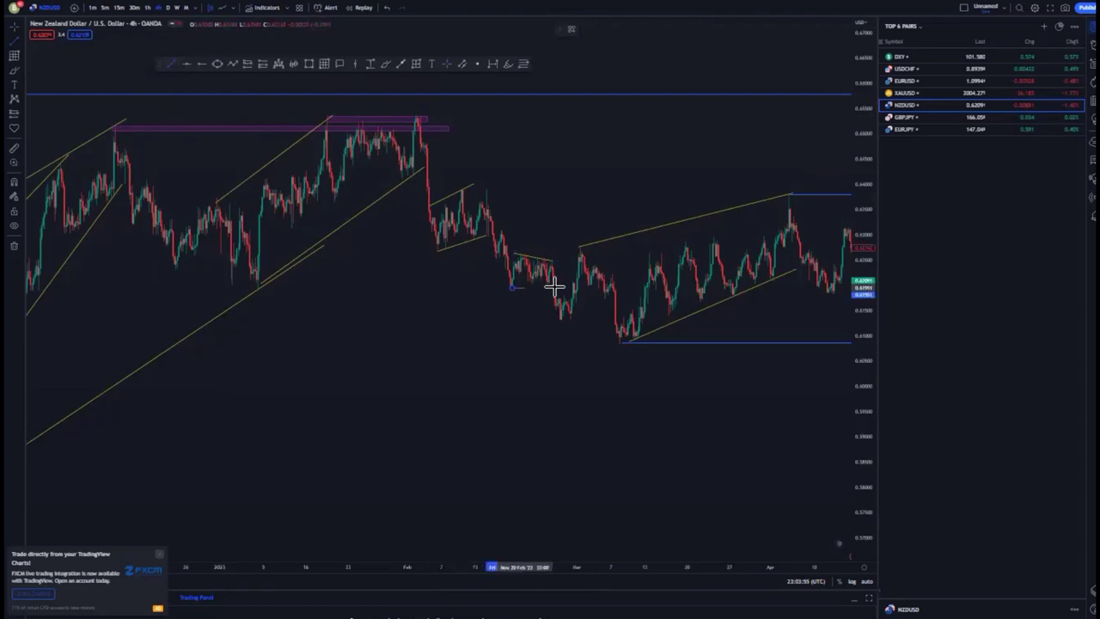
{"action": "left_click", "coordinate": [547, 283]}
{"action": "scroll", "coordinate": [567, 352], "scroll_direction": "down", "scroll_amount": 3}
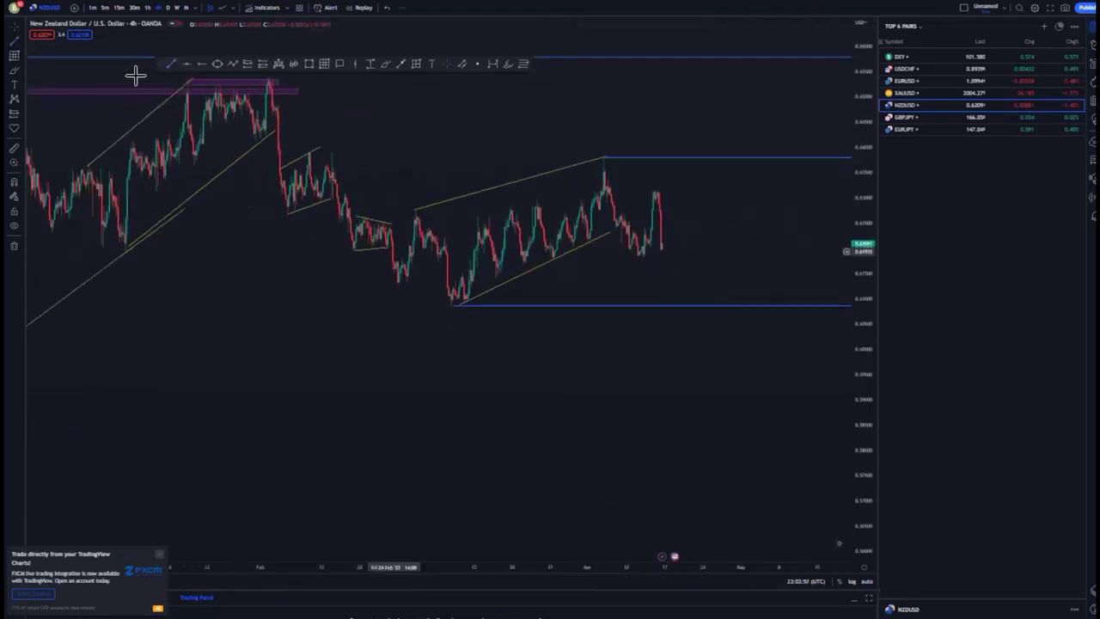
- Switch the chart to the 1h timeframe and move the start of the March–April channel's upper trendline to the lower high in early March
{"action": "left_click", "coordinate": [148, 10]}
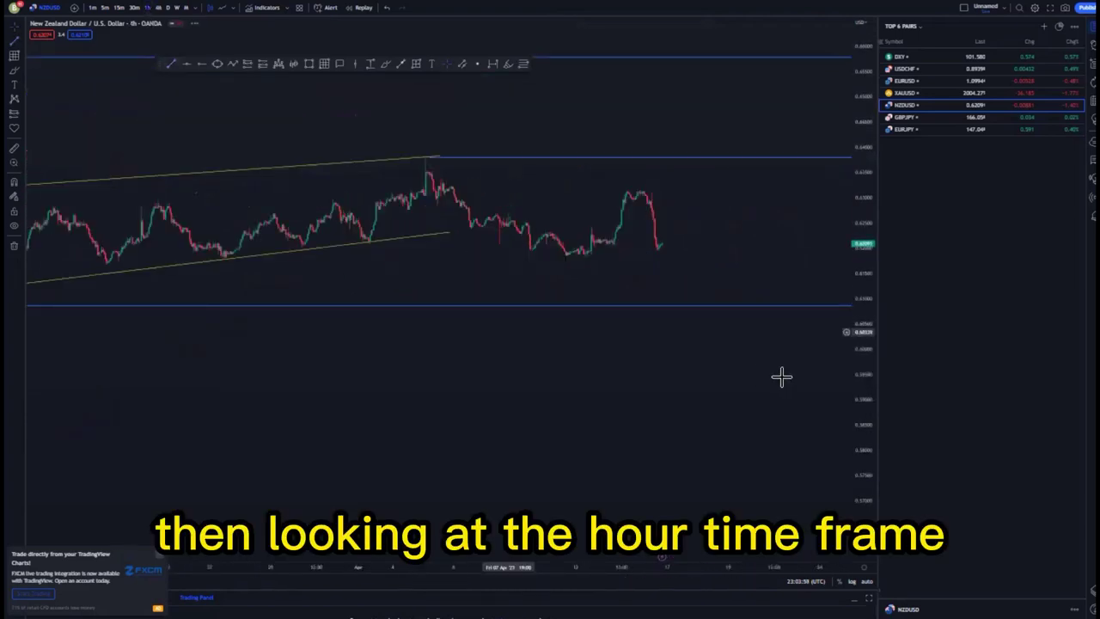
{"action": "left_click_drag", "start_coordinate": [865, 402], "coordinate": [788, 184]}
{"action": "scroll", "coordinate": [752, 260], "scroll_direction": "down", "scroll_amount": 3}
{"action": "left_click_drag", "start_coordinate": [656, 268], "coordinate": [605, 304]}
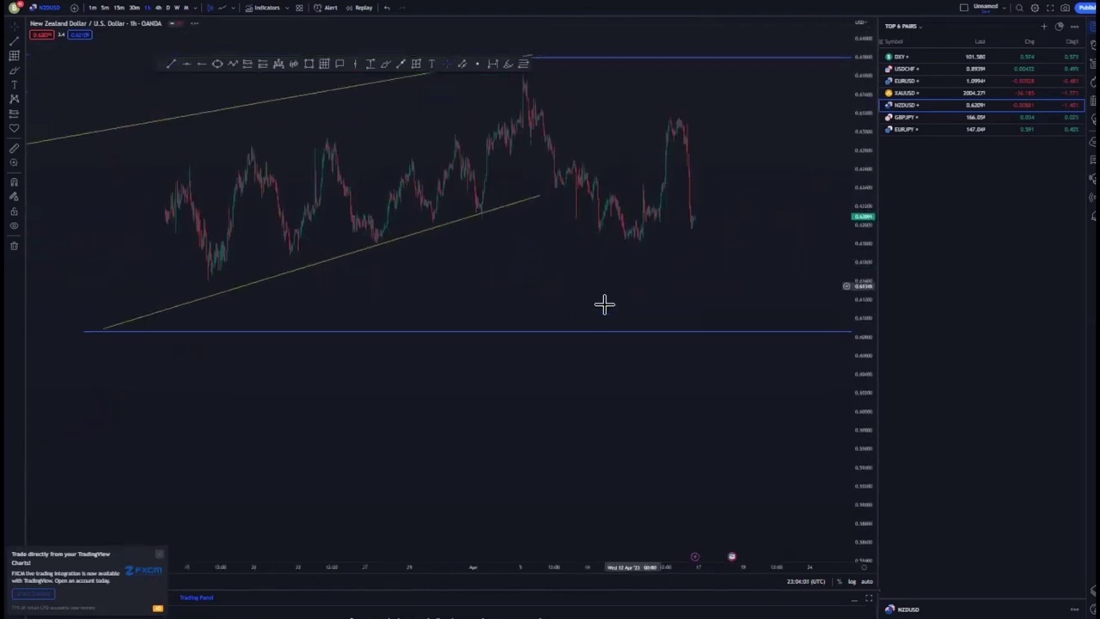
{"action": "scroll", "coordinate": [612, 301], "scroll_direction": "down", "scroll_amount": 3}
{"action": "scroll", "coordinate": [621, 258], "scroll_direction": "up", "scroll_amount": 2}
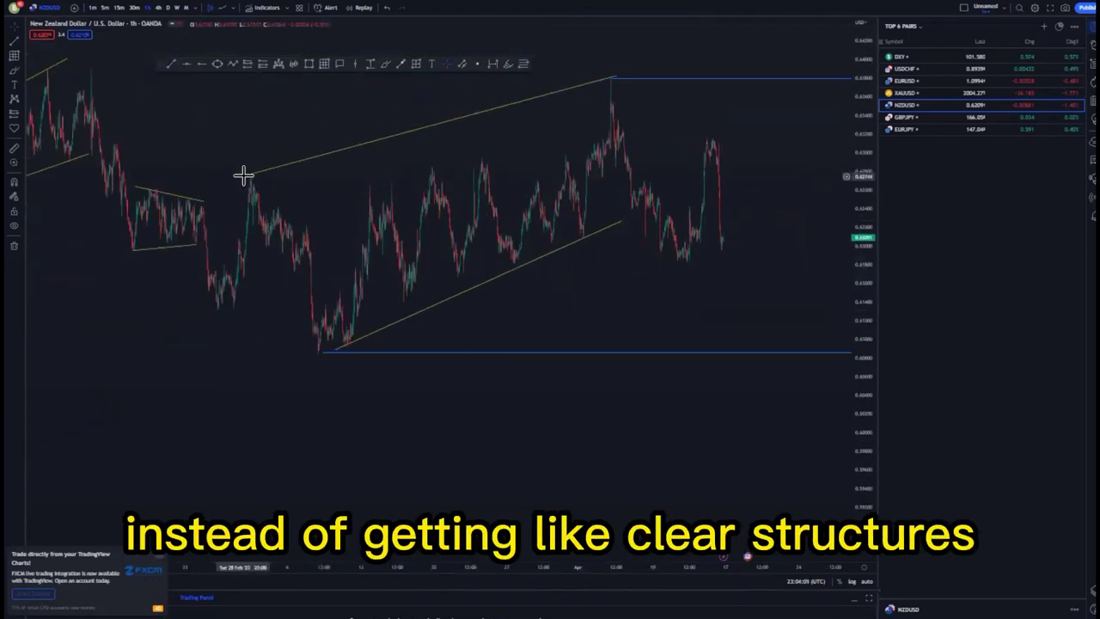
{"action": "left_click_drag", "start_coordinate": [249, 178], "coordinate": [278, 208]}
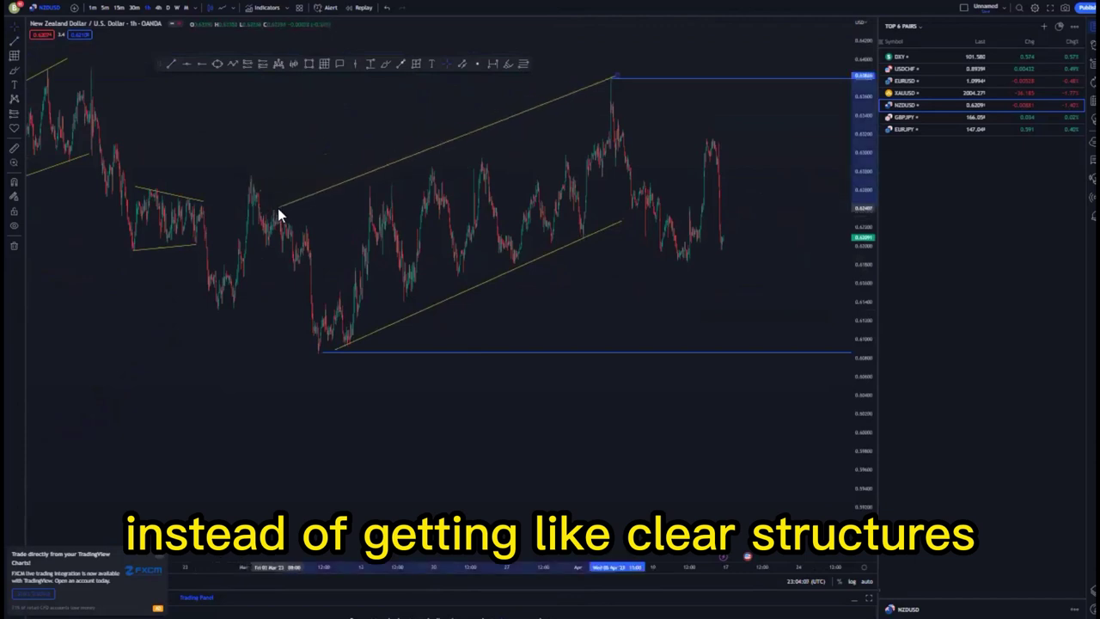
- Draw a horizontal ray at about 0.6300 from the short pause in the drop after the April high
{"action": "left_click_drag", "start_coordinate": [591, 259], "coordinate": [578, 275]}
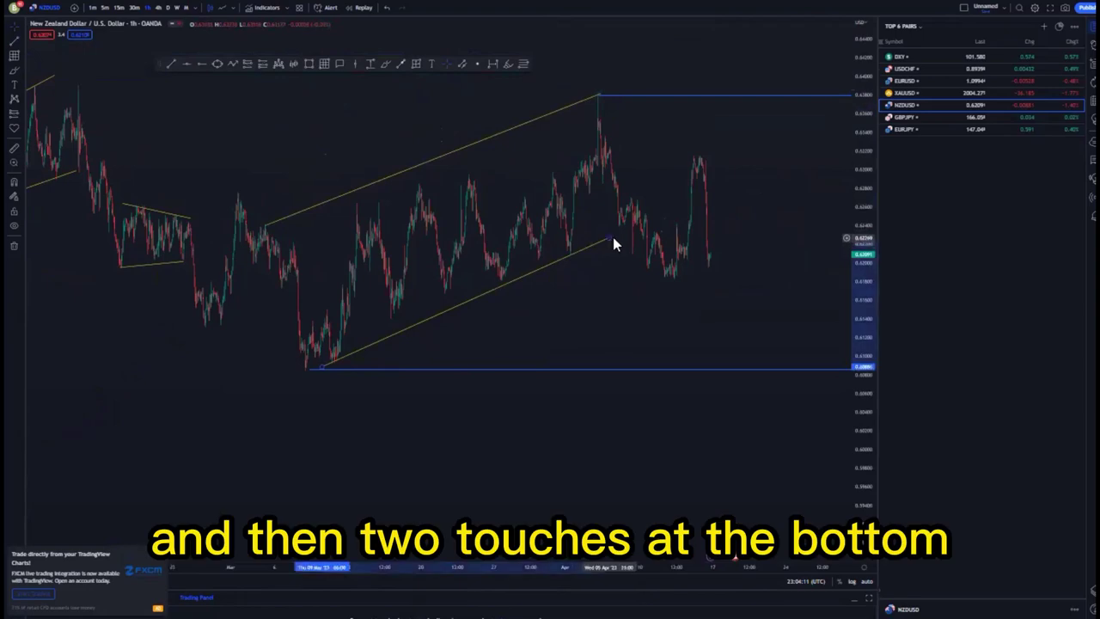
{"action": "left_click", "coordinate": [635, 279]}
{"action": "scroll", "coordinate": [639, 276], "scroll_direction": "up", "scroll_amount": 7}
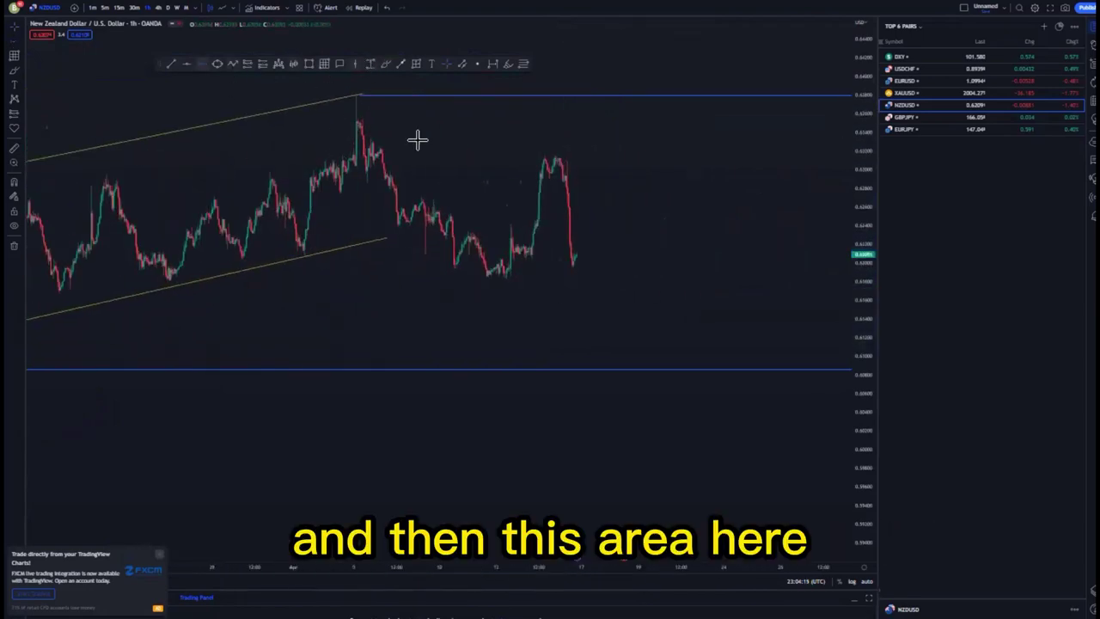
{"action": "left_click", "coordinate": [388, 171]}
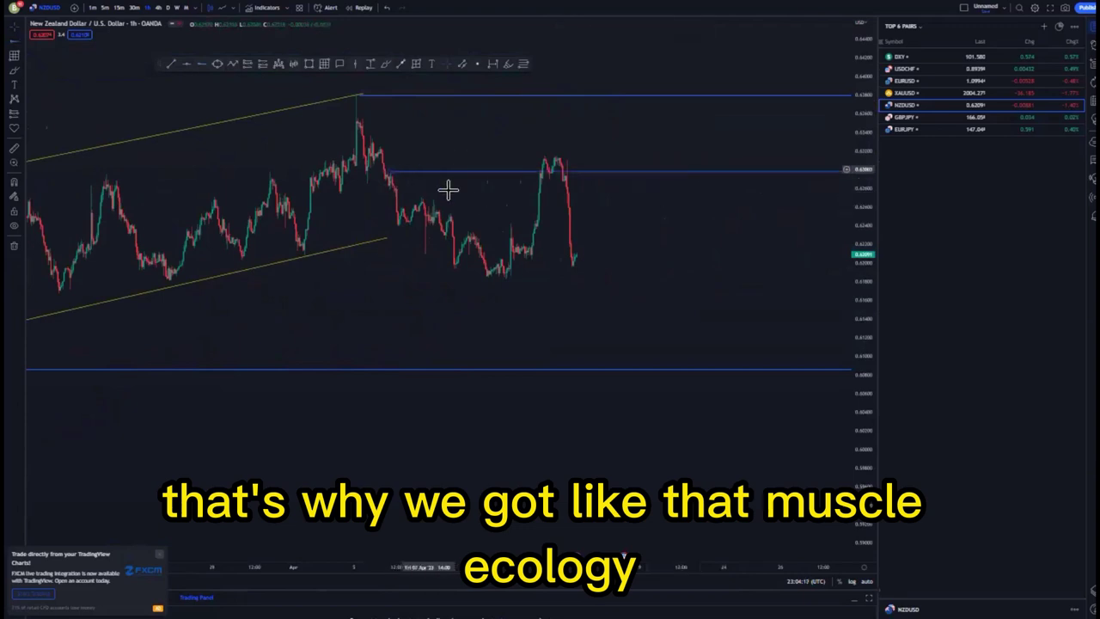
- Draw the upper trendline of the mid-April ascending channel and shift its starting point slightly closer to the rally
{"action": "left_click", "coordinate": [171, 63]}
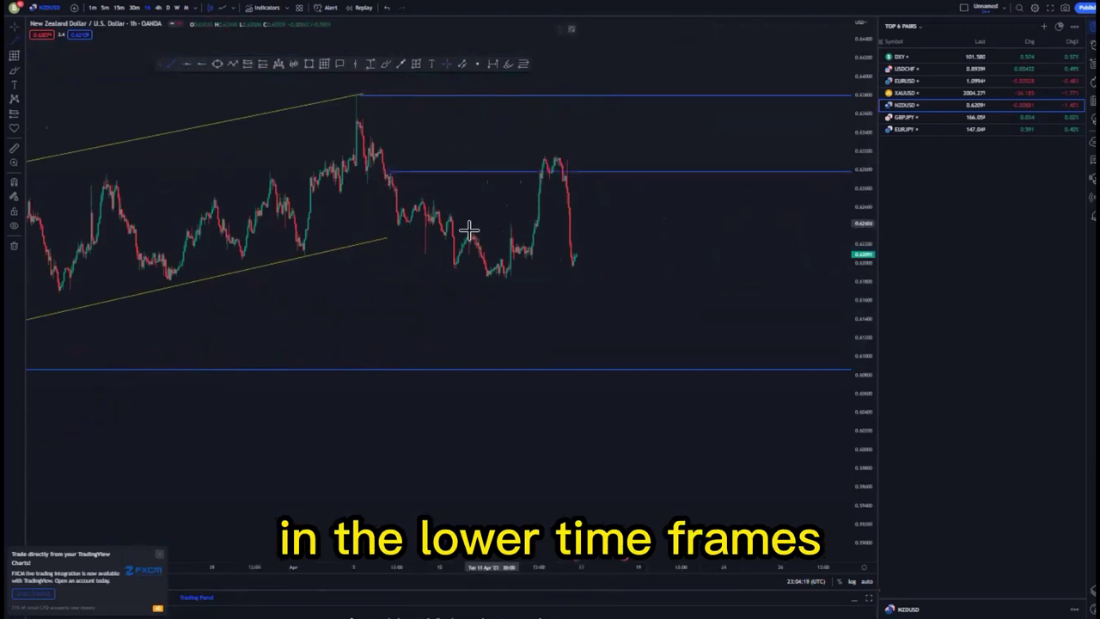
{"action": "left_click", "coordinate": [486, 255]}
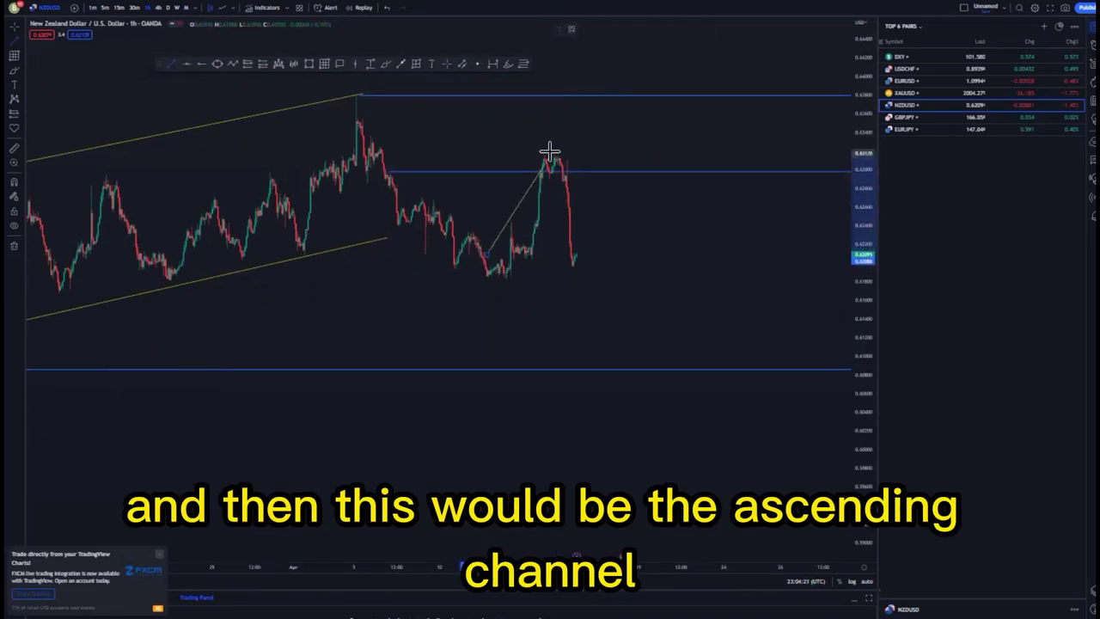
{"action": "left_click", "coordinate": [648, 200]}
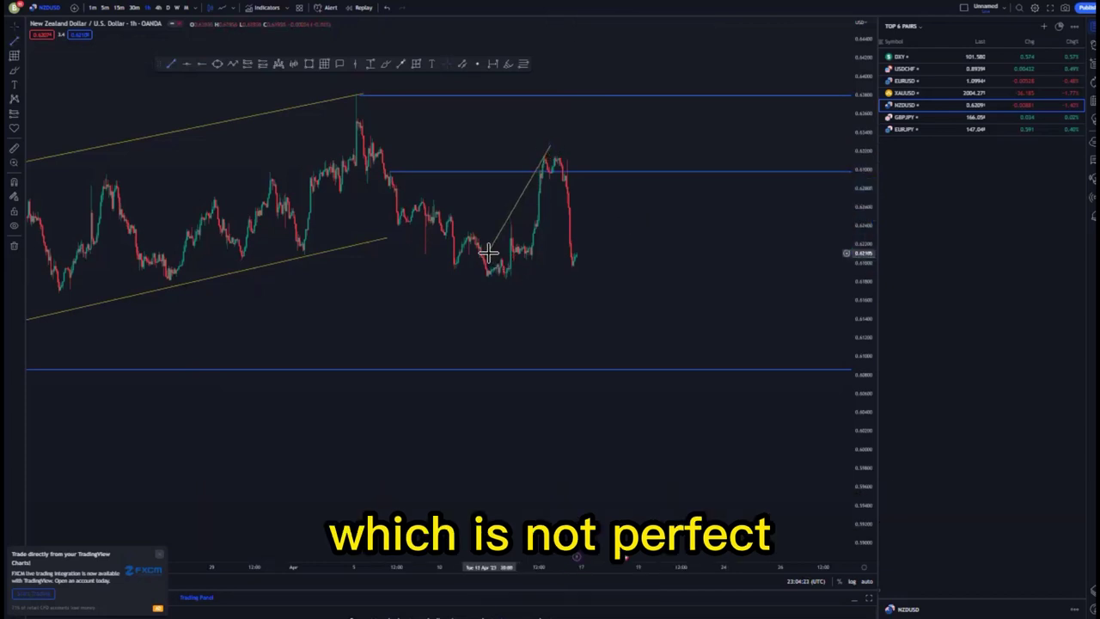
{"action": "left_click_drag", "start_coordinate": [487, 252], "coordinate": [493, 251]}
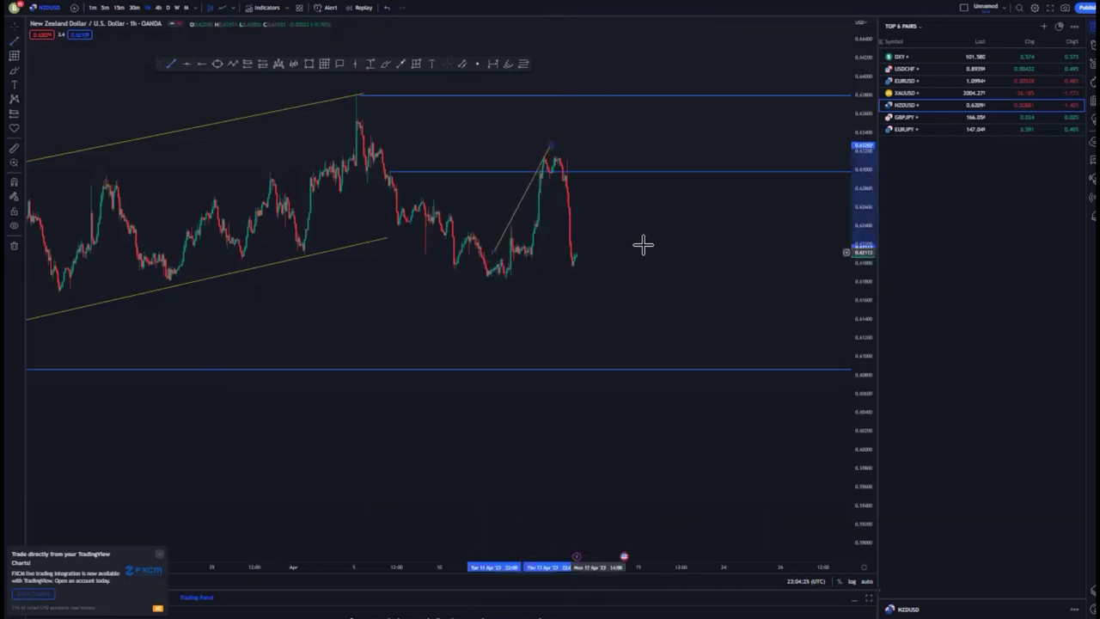
{"action": "left_click", "coordinate": [642, 241]}
- Draw the lower trendline of the mid-April ascending channel and shorten its starting end
{"action": "left_click", "coordinate": [516, 279]}
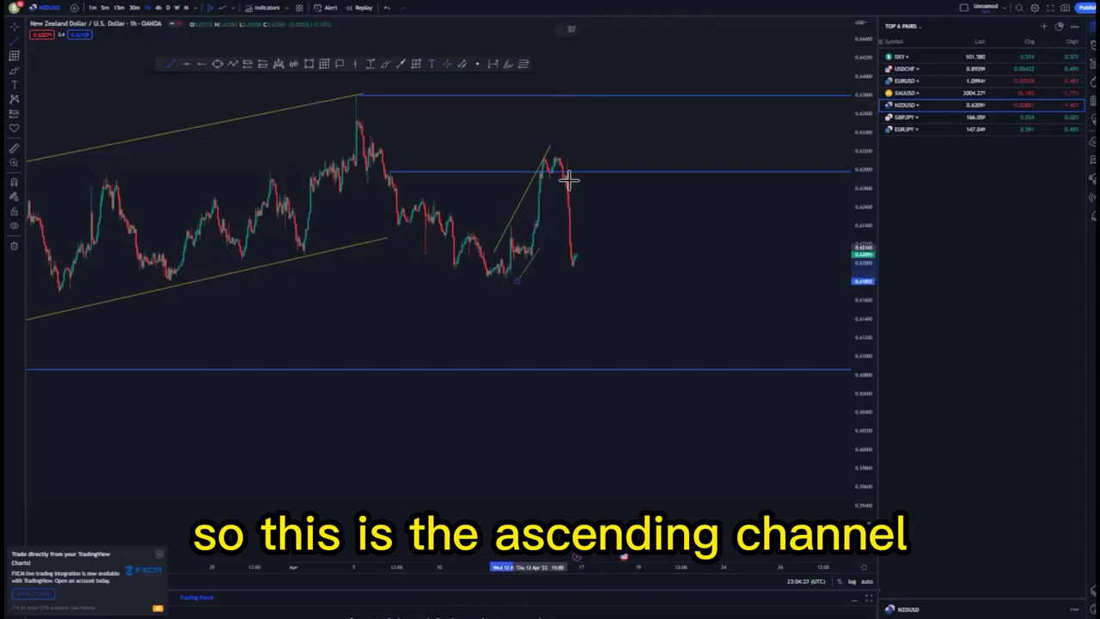
{"action": "left_click", "coordinate": [567, 168]}
{"action": "left_click", "coordinate": [522, 279]}
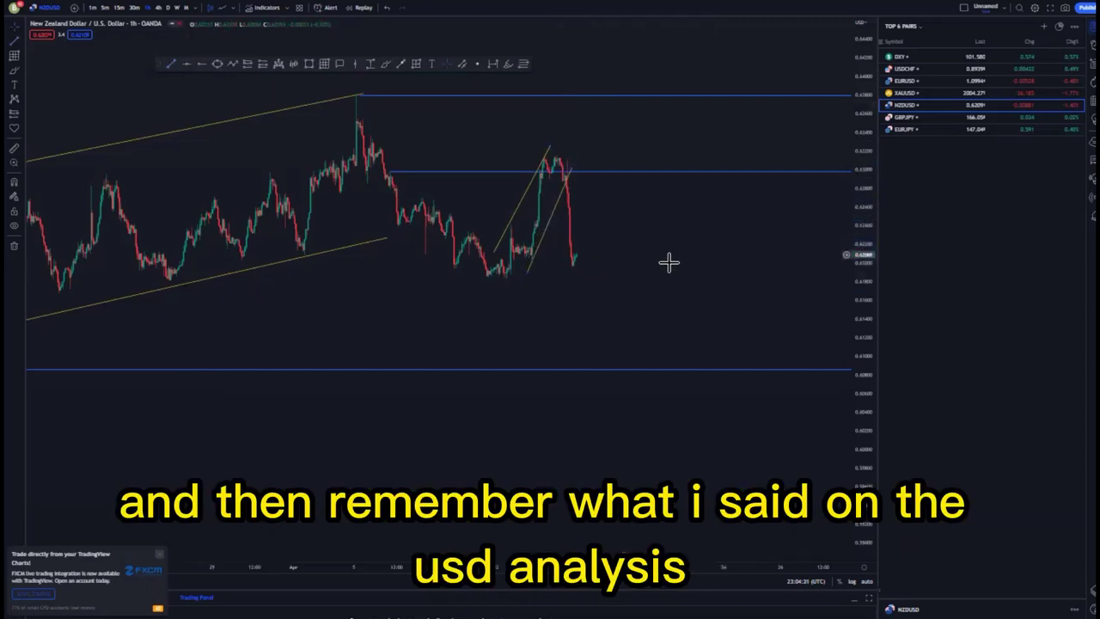
- Mark the small pause area at the start of the 0.6300 ray with a rectangle
{"action": "scroll", "coordinate": [668, 260], "scroll_direction": "down", "scroll_amount": 3}
{"action": "scroll", "coordinate": [753, 264], "scroll_direction": "up", "scroll_amount": 4}
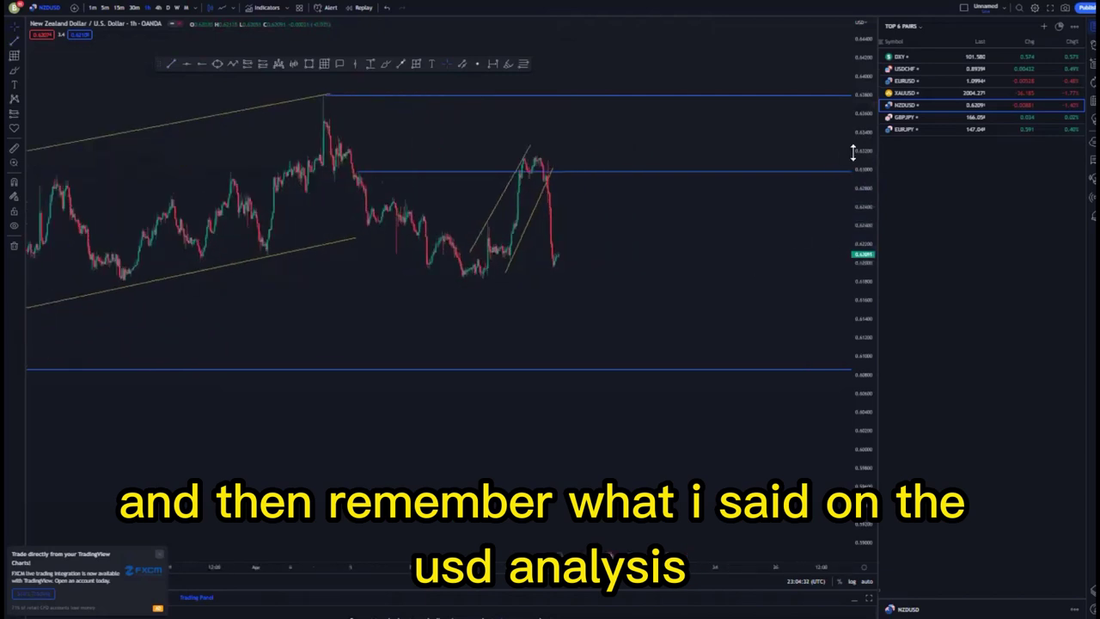
{"action": "left_click_drag", "start_coordinate": [852, 152], "coordinate": [853, 193]}
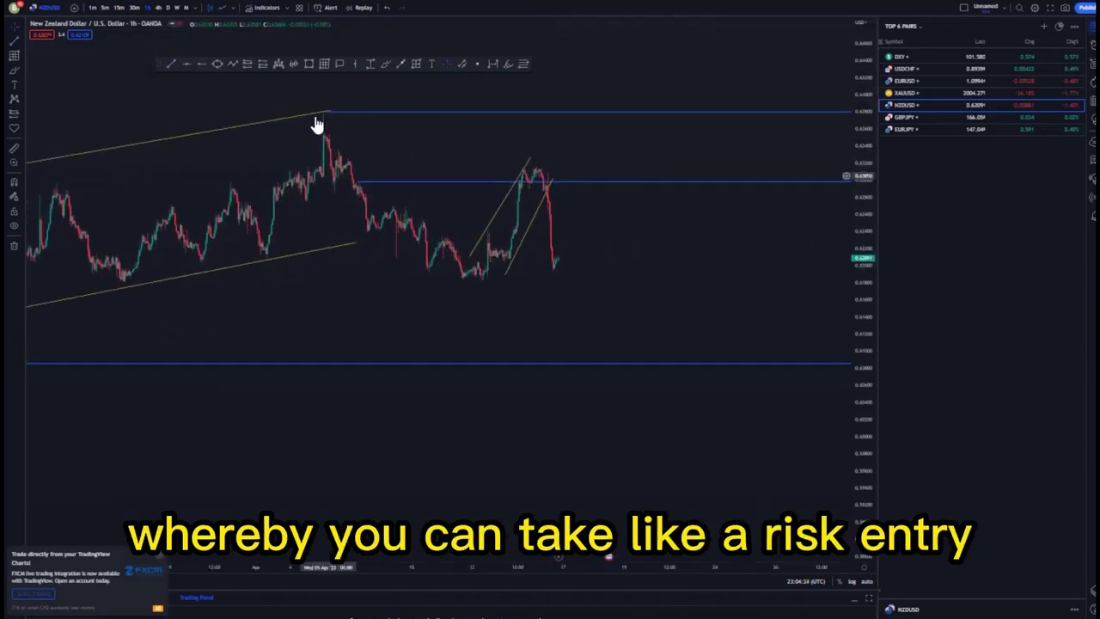
{"action": "left_click", "coordinate": [310, 64]}
{"action": "left_click_drag", "start_coordinate": [361, 178], "coordinate": [370, 183]}
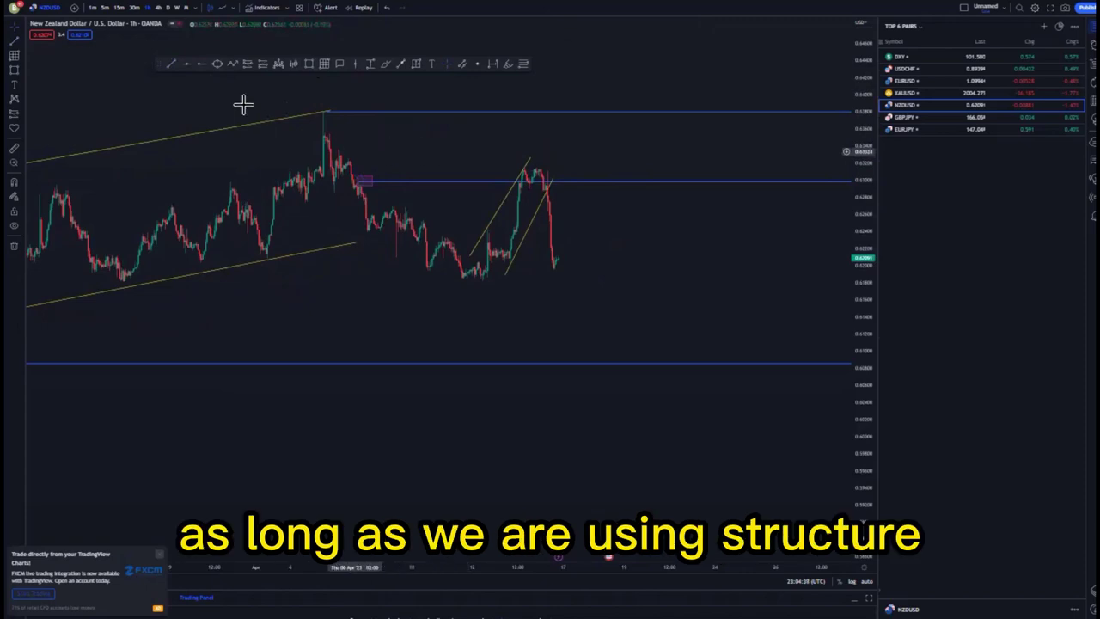
- Place a short position at the break below the mid-April ascending channel, with stop and target each 0.00400 (40 pips) away
{"action": "left_click", "coordinate": [249, 74]}
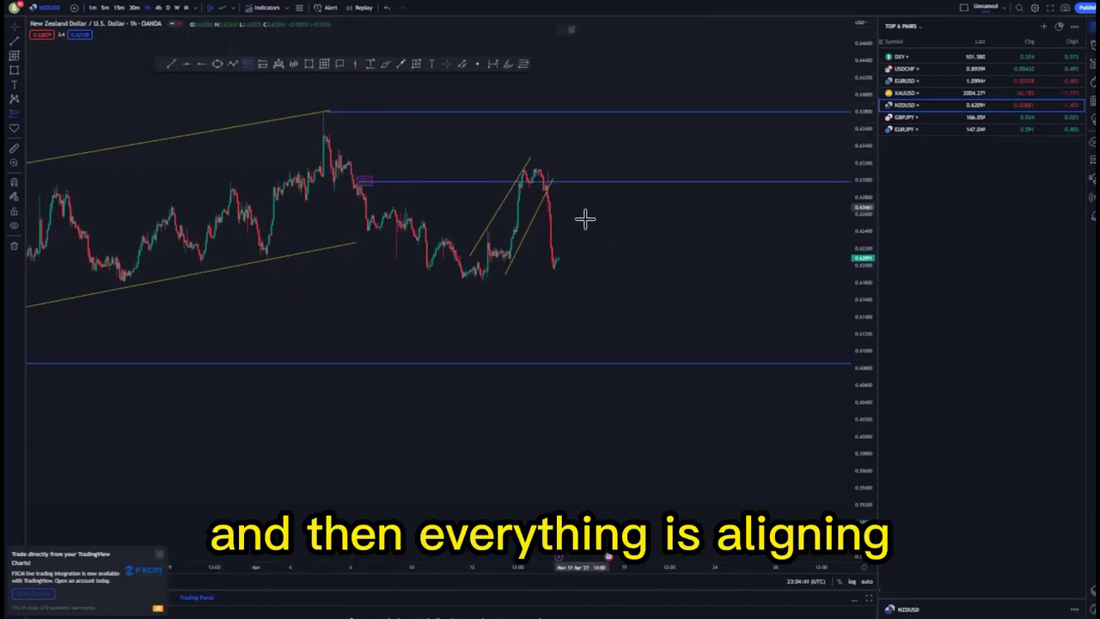
{"action": "left_click", "coordinate": [548, 198]}
{"action": "left_click", "coordinate": [780, 261]}
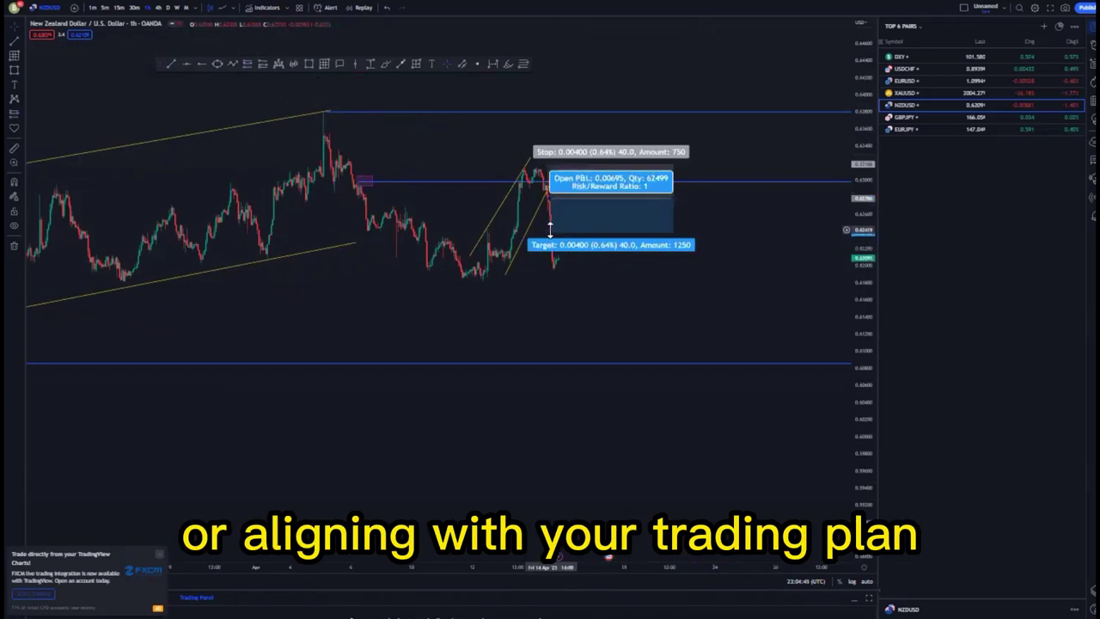
- Adjust the short position's entry, set its stop 40.6 pips above, just over the mid-April high, and extend the target to the March-low ray
{"action": "left_click_drag", "start_coordinate": [550, 227], "coordinate": [560, 211]}
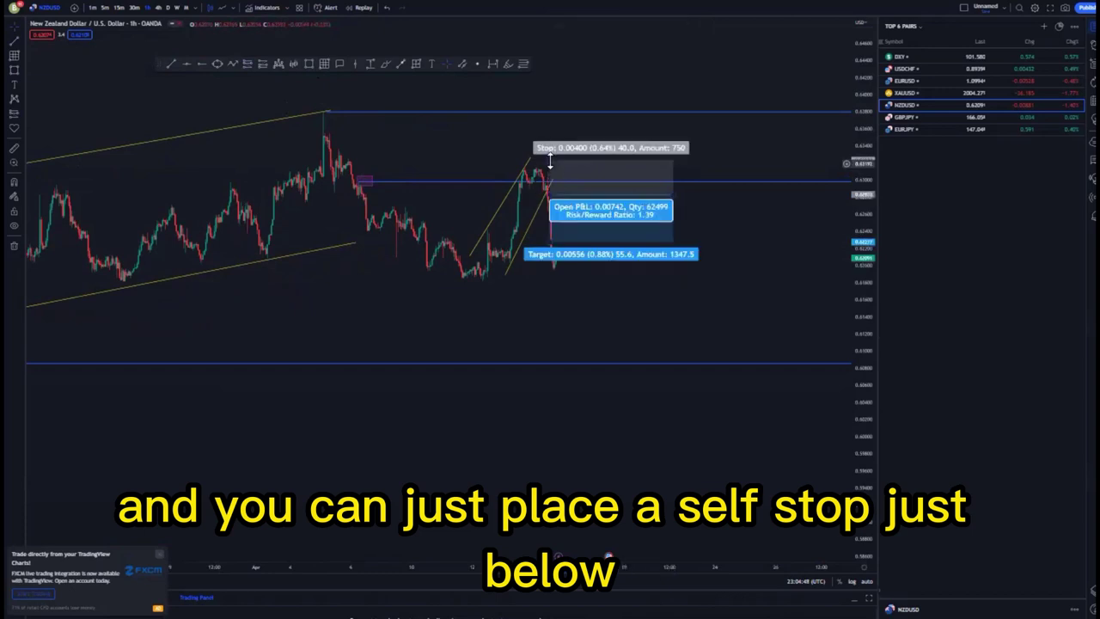
{"action": "left_click_drag", "start_coordinate": [550, 158], "coordinate": [551, 155]}
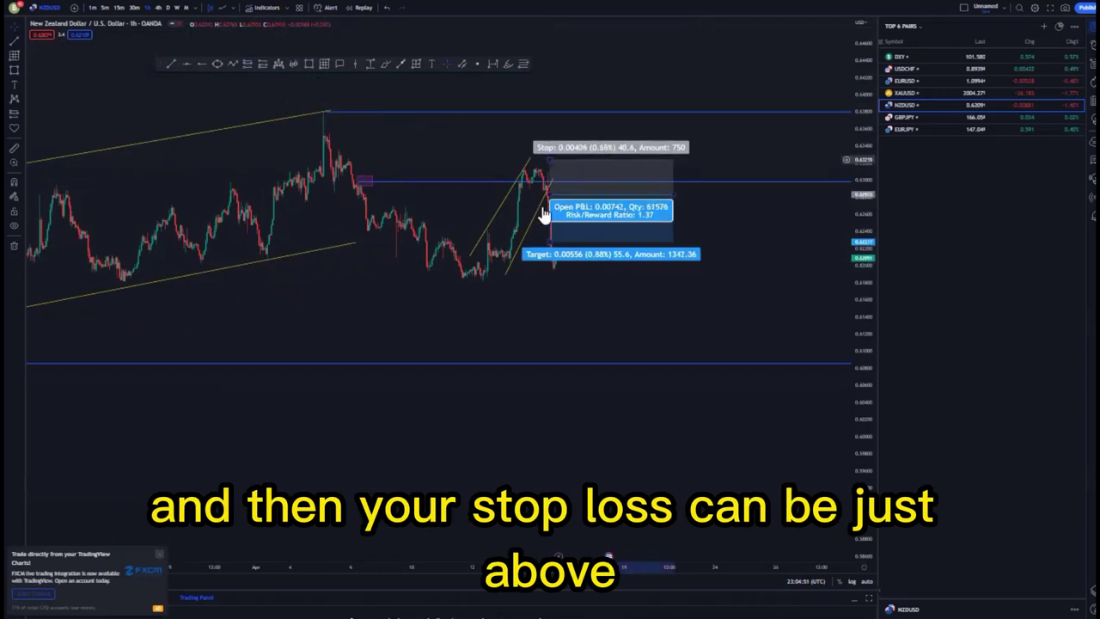
{"action": "left_click_drag", "start_coordinate": [550, 240], "coordinate": [550, 360]}
- Extend the short position's target to the ray at the overall low, 0.07717 (771.7 pips) below the entry
{"action": "scroll", "coordinate": [521, 423], "scroll_direction": "down", "scroll_amount": 6}
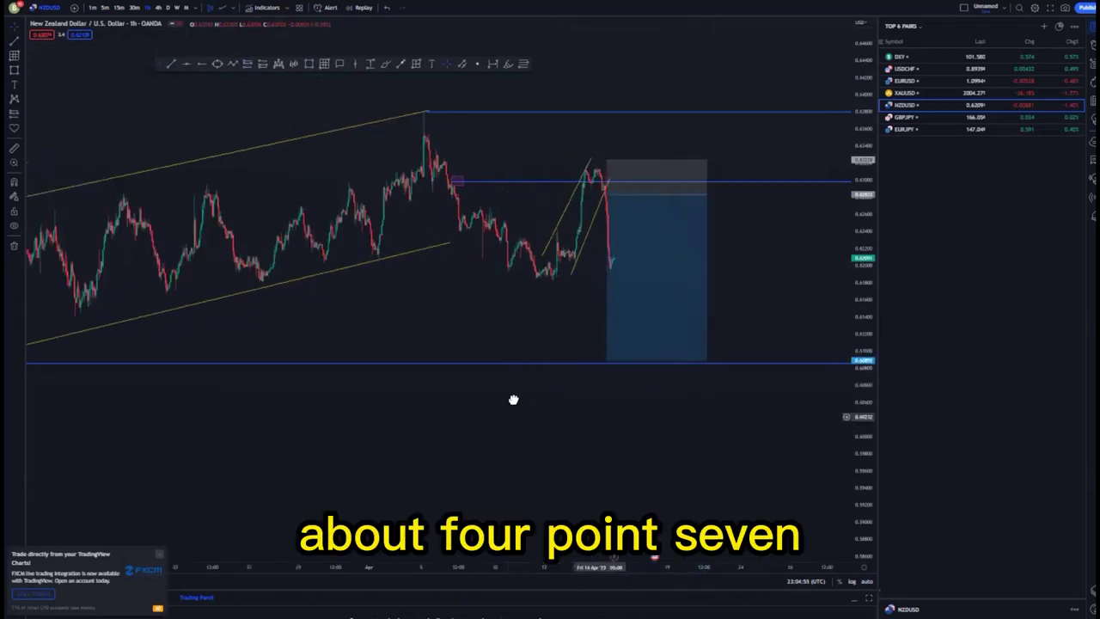
{"action": "scroll", "coordinate": [516, 330], "scroll_direction": "down", "scroll_amount": 3}
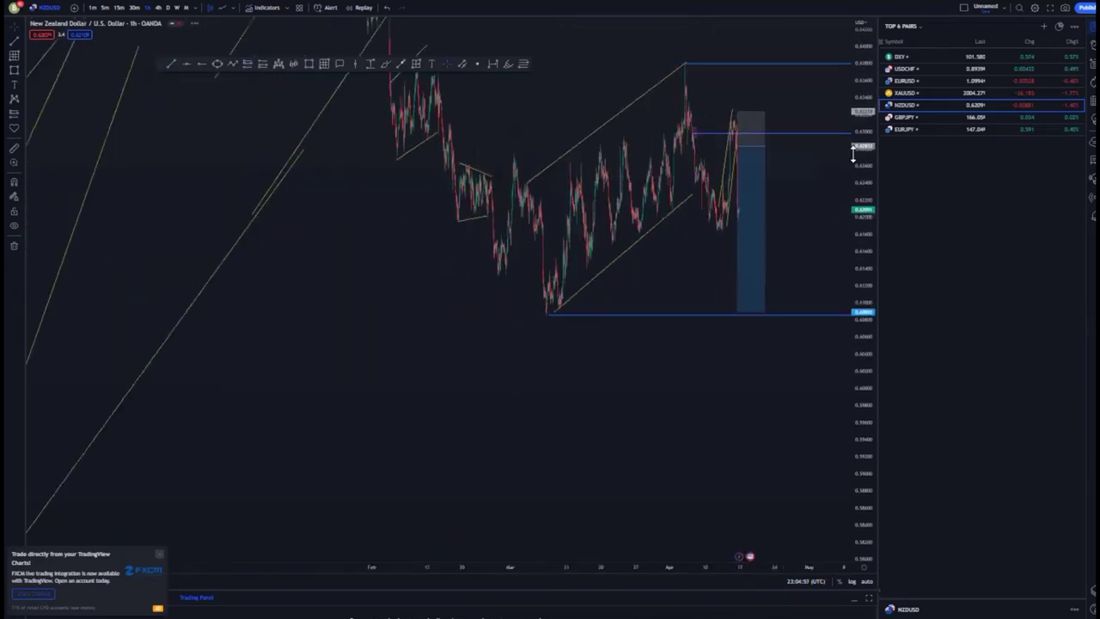
{"action": "scroll", "coordinate": [504, 349], "scroll_direction": "down", "scroll_amount": 4}
{"action": "scroll", "coordinate": [564, 323], "scroll_direction": "down", "scroll_amount": 3}
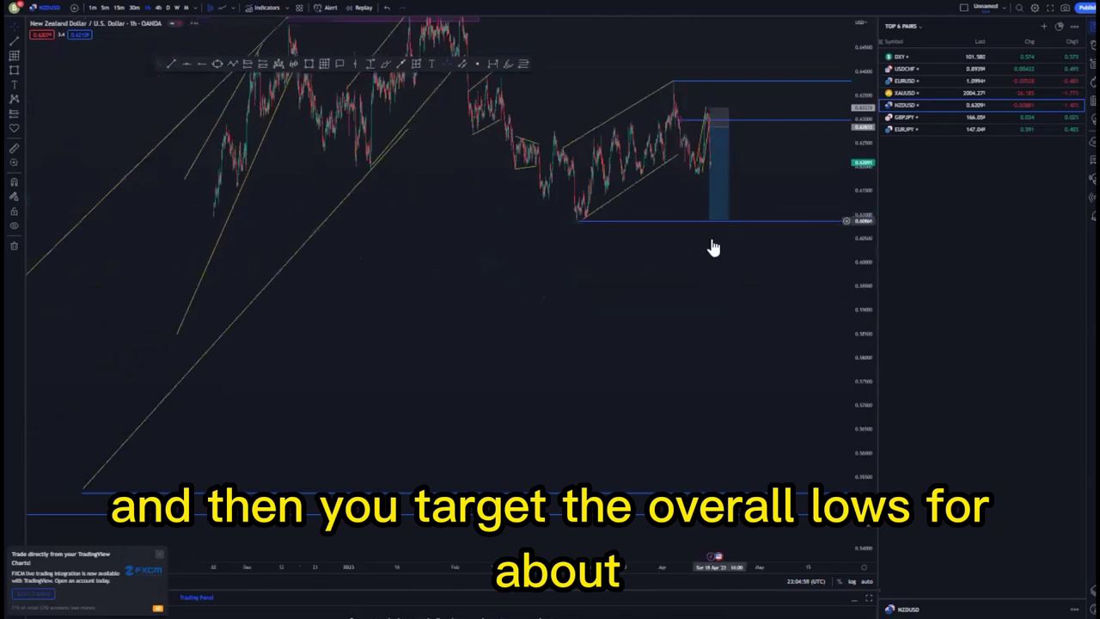
{"action": "left_click_drag", "start_coordinate": [857, 179], "coordinate": [705, 436]}
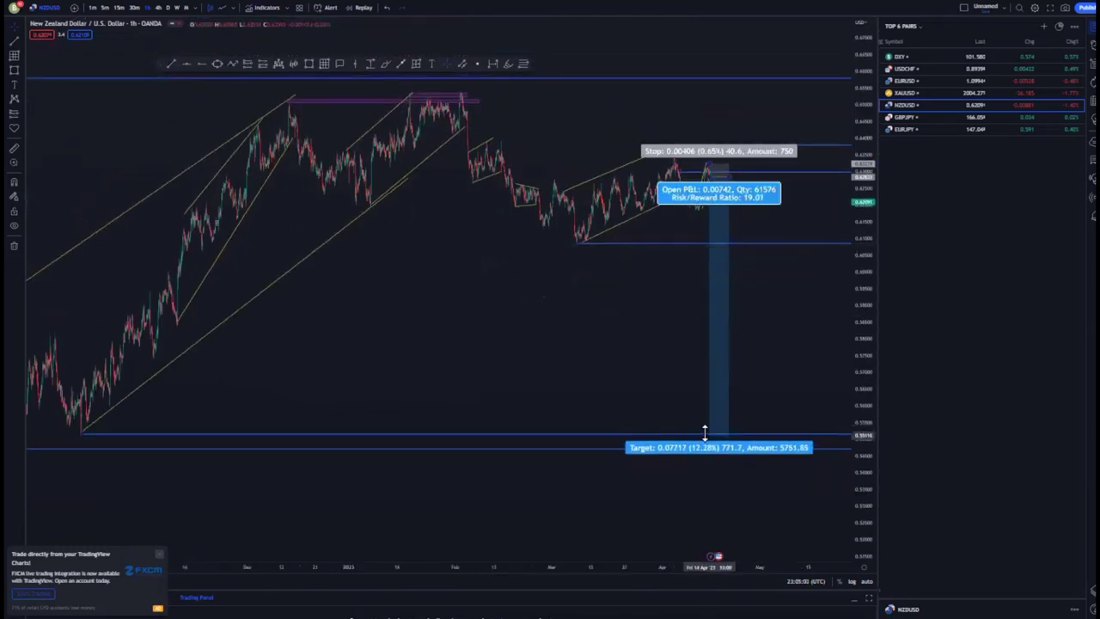
- Delete the short position, the 0.6300 ray and the small rectangle at the ray's start
{"action": "left_click", "coordinate": [661, 29]}
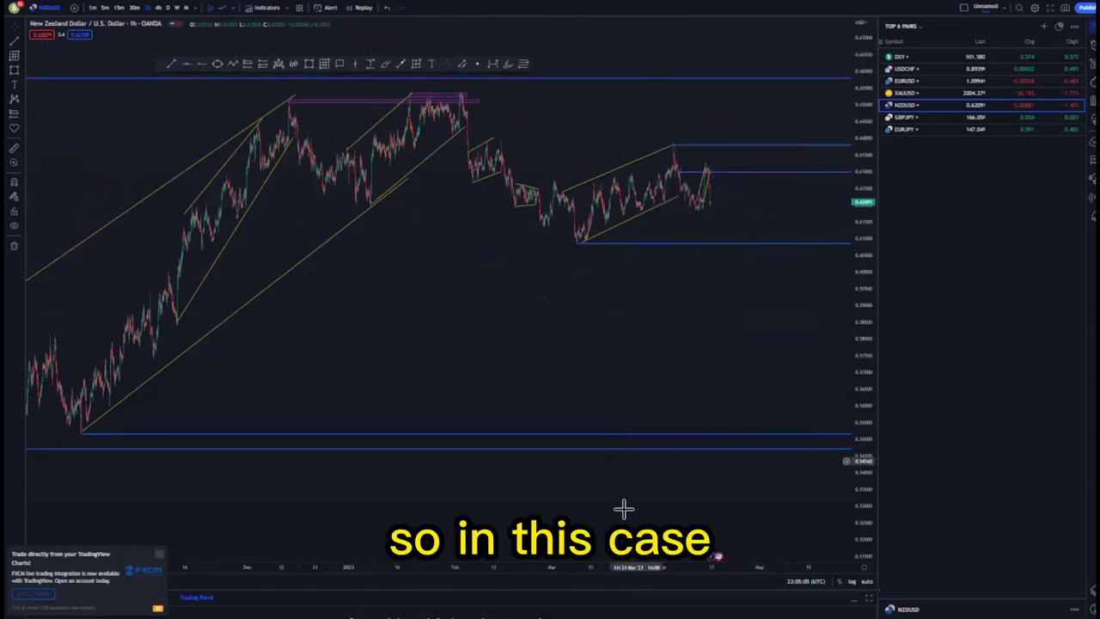
{"action": "scroll", "coordinate": [632, 459], "scroll_direction": "up", "scroll_amount": 7}
{"action": "left_click_drag", "start_coordinate": [850, 349], "coordinate": [851, 122]}
{"action": "left_click_drag", "start_coordinate": [613, 385], "coordinate": [671, 397]}
{"action": "scroll", "coordinate": [690, 416], "scroll_direction": "up", "scroll_amount": 8}
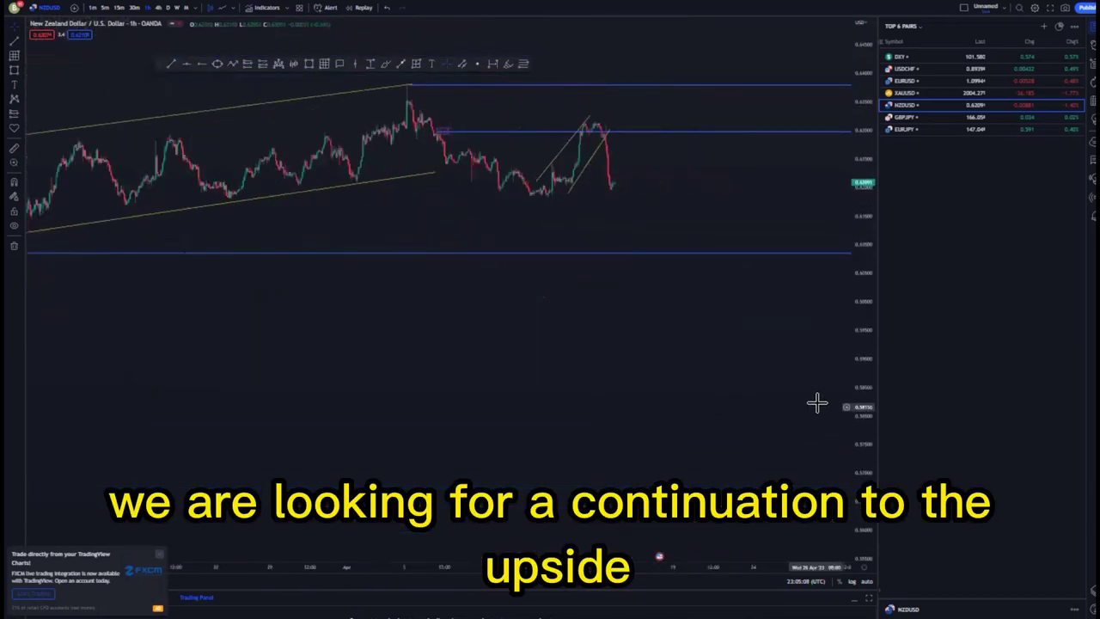
{"action": "left_click_drag", "start_coordinate": [845, 327], "coordinate": [842, 293]}
{"action": "left_click_drag", "start_coordinate": [674, 305], "coordinate": [659, 442]}
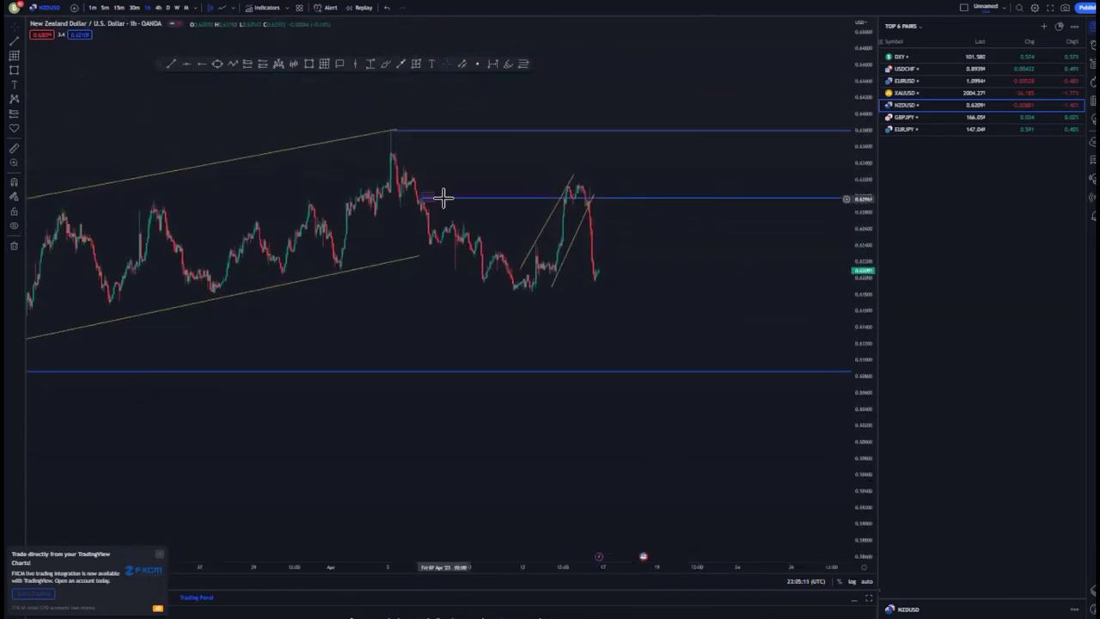
{"action": "left_click", "coordinate": [447, 199]}
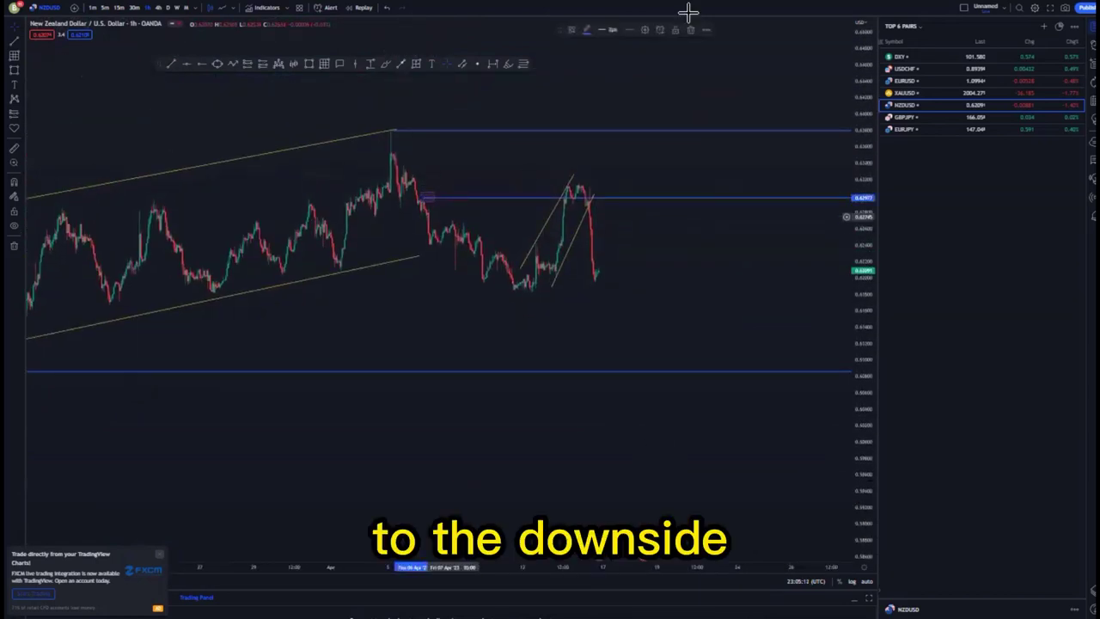
{"action": "key", "text": "Delete"}
{"action": "left_click", "coordinate": [421, 197]}
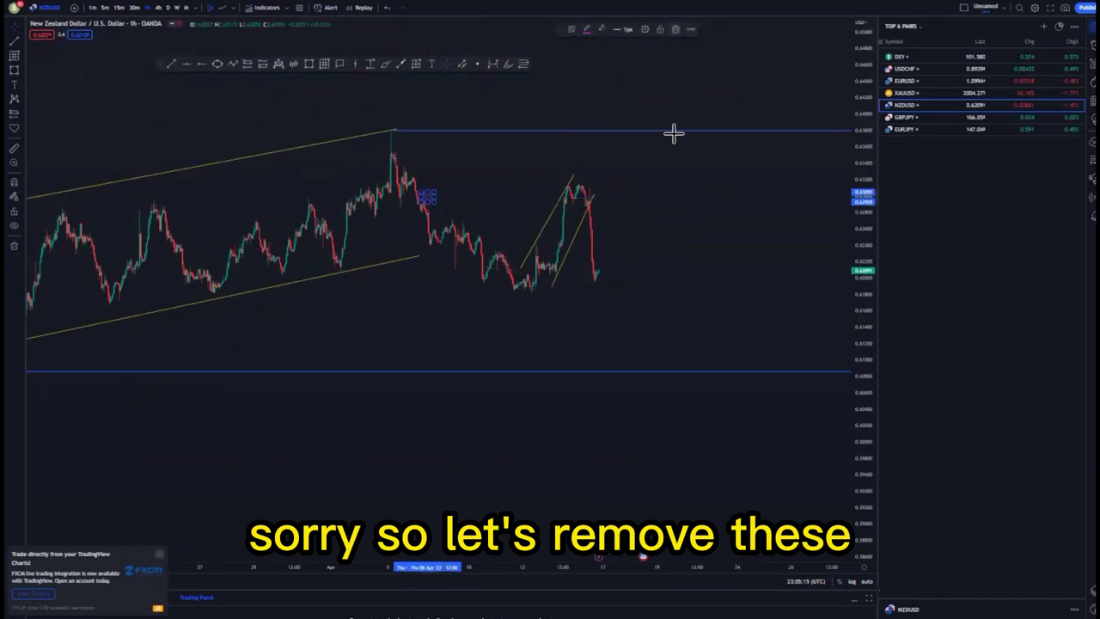
{"action": "left_click", "coordinate": [675, 30]}
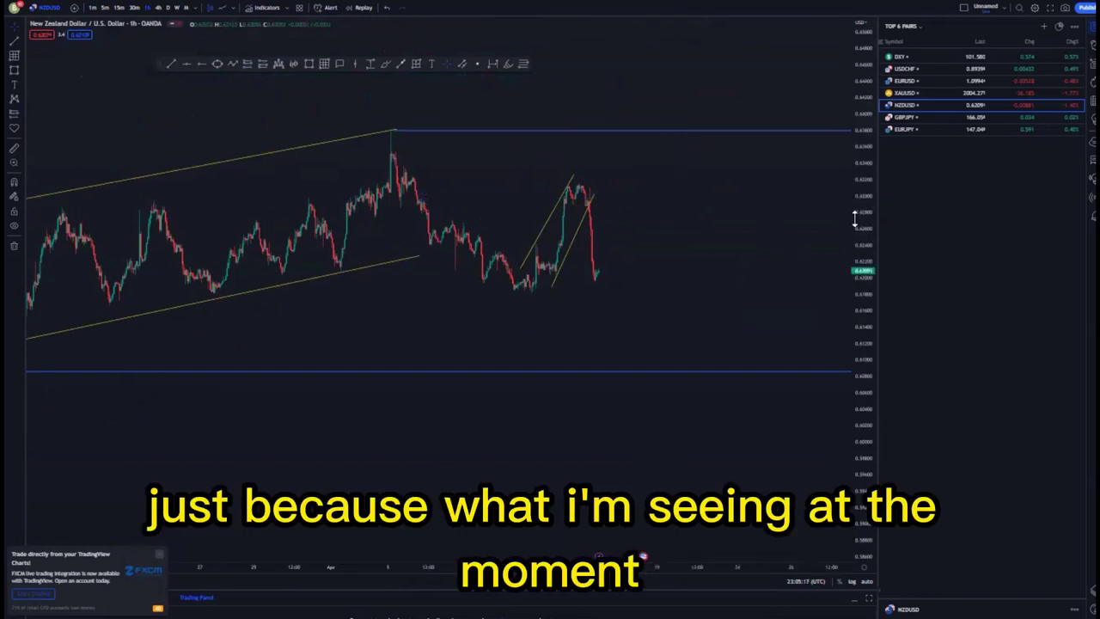
- Mark the latest low with a short freehand horizontal line and delete the mark
{"action": "left_click_drag", "start_coordinate": [855, 219], "coordinate": [855, 141]}
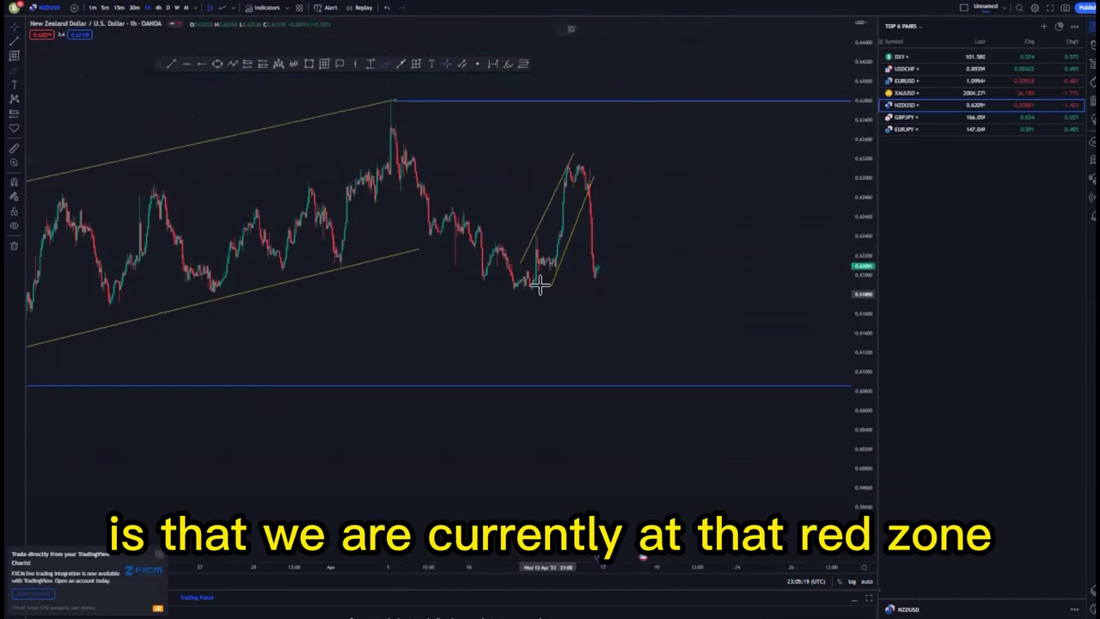
{"action": "left_click_drag", "start_coordinate": [543, 277], "coordinate": [612, 277]}
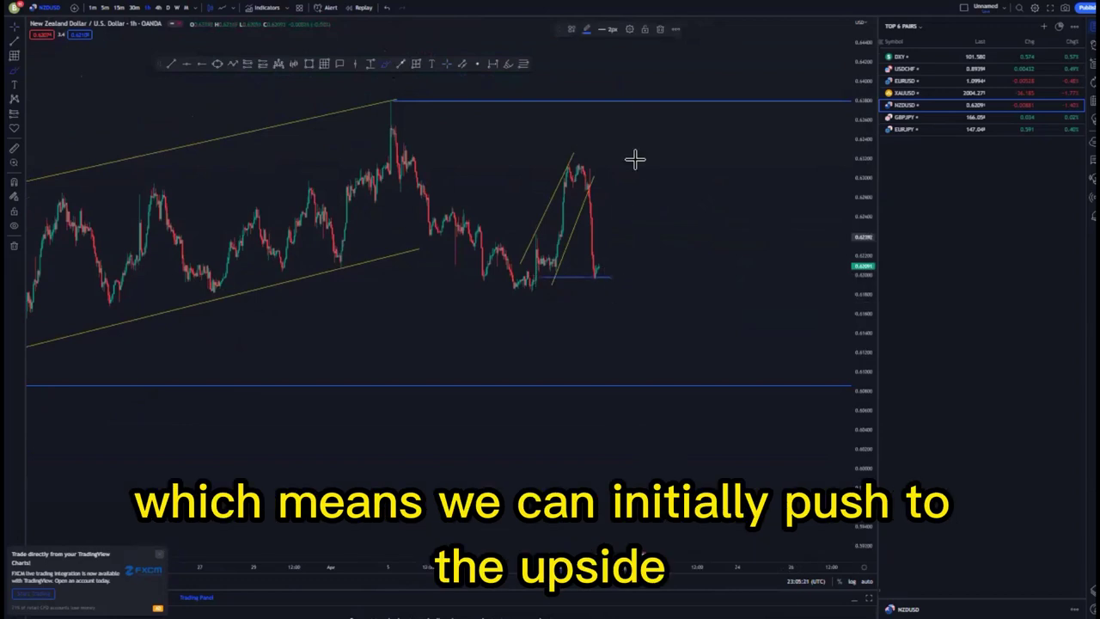
{"action": "left_click", "coordinate": [658, 31]}
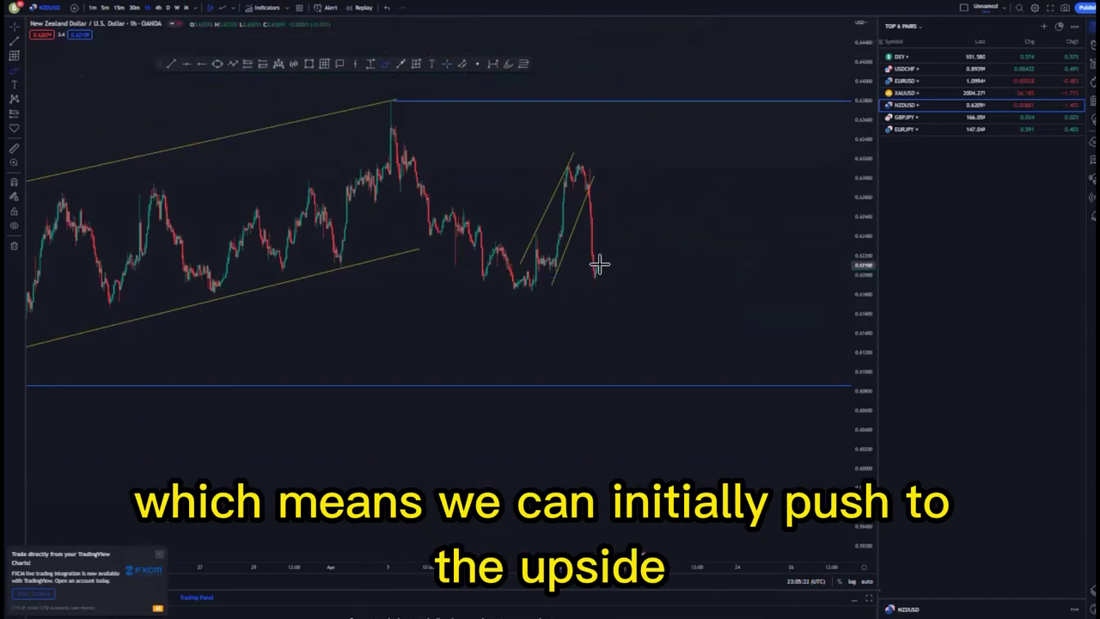
- Sketch a larger flag with a rally to its upper line and a sell-off toward the March-low ray, and undo the sketch
{"action": "left_click_drag", "start_coordinate": [599, 275], "coordinate": [636, 163]}
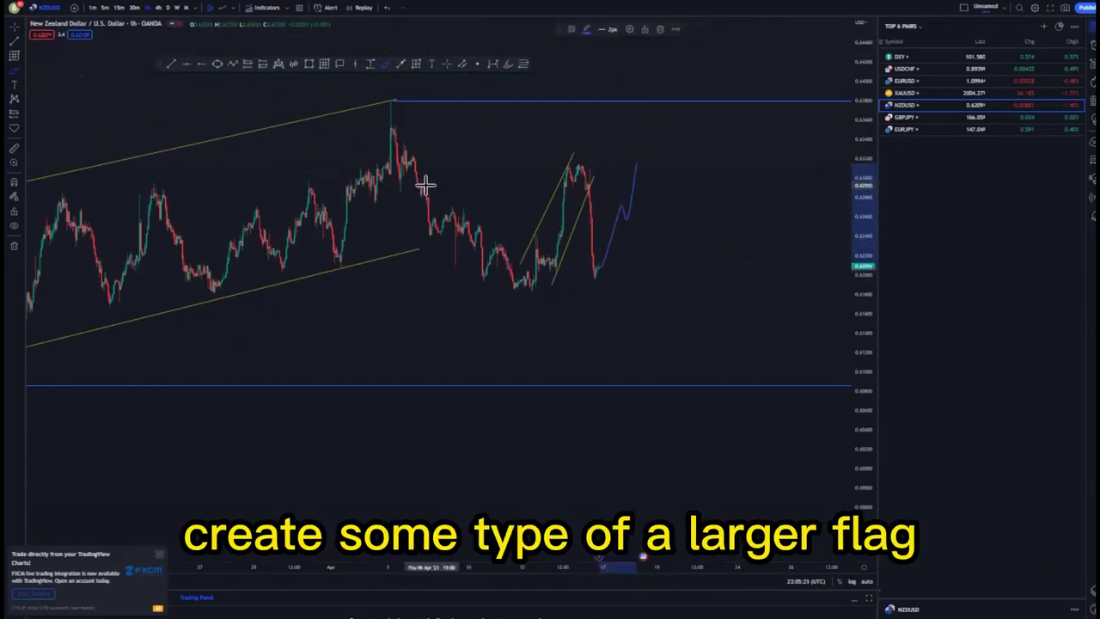
{"action": "left_click_drag", "start_coordinate": [423, 181], "coordinate": [629, 158]}
{"action": "left_click_drag", "start_coordinate": [503, 291], "coordinate": [659, 278]}
{"action": "left_click_drag", "start_coordinate": [634, 155], "coordinate": [729, 380]}
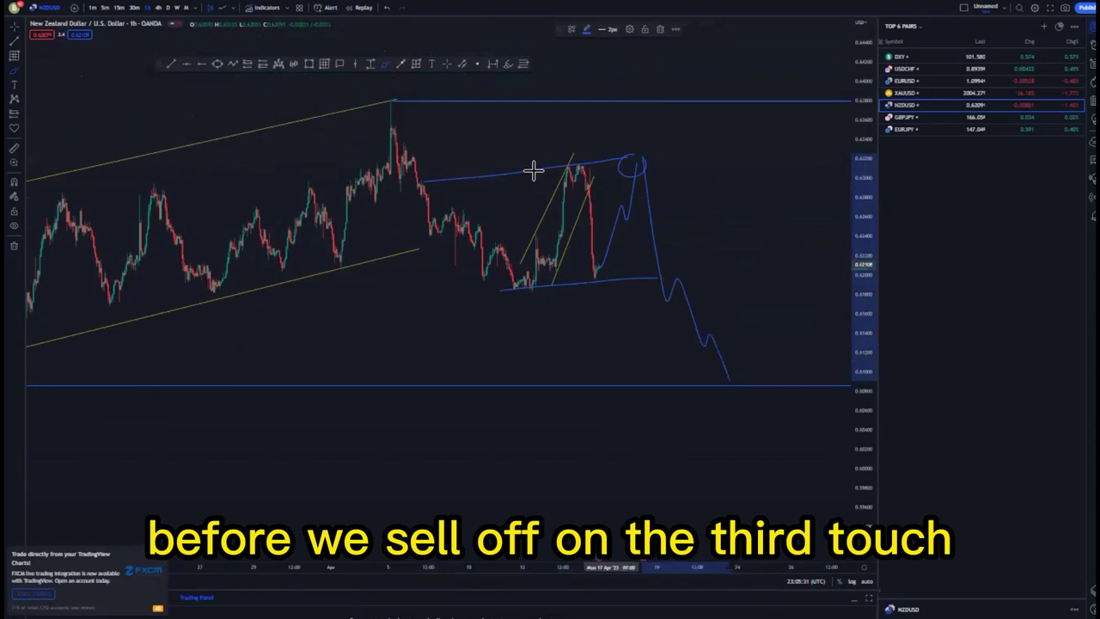
{"action": "left_click", "coordinate": [387, 8]}
{"action": "left_click", "coordinate": [388, 7]}
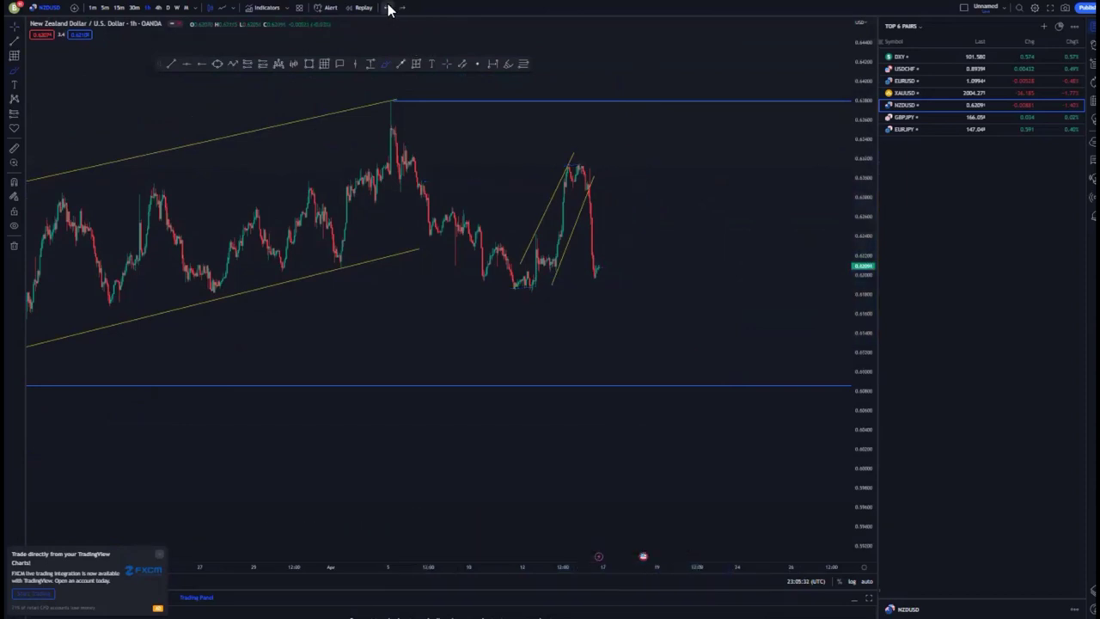
- Circle the break below the steep mid-April channel freehand and delete the circle
{"action": "scroll", "coordinate": [705, 247], "scroll_direction": "right", "scroll_amount": 1}
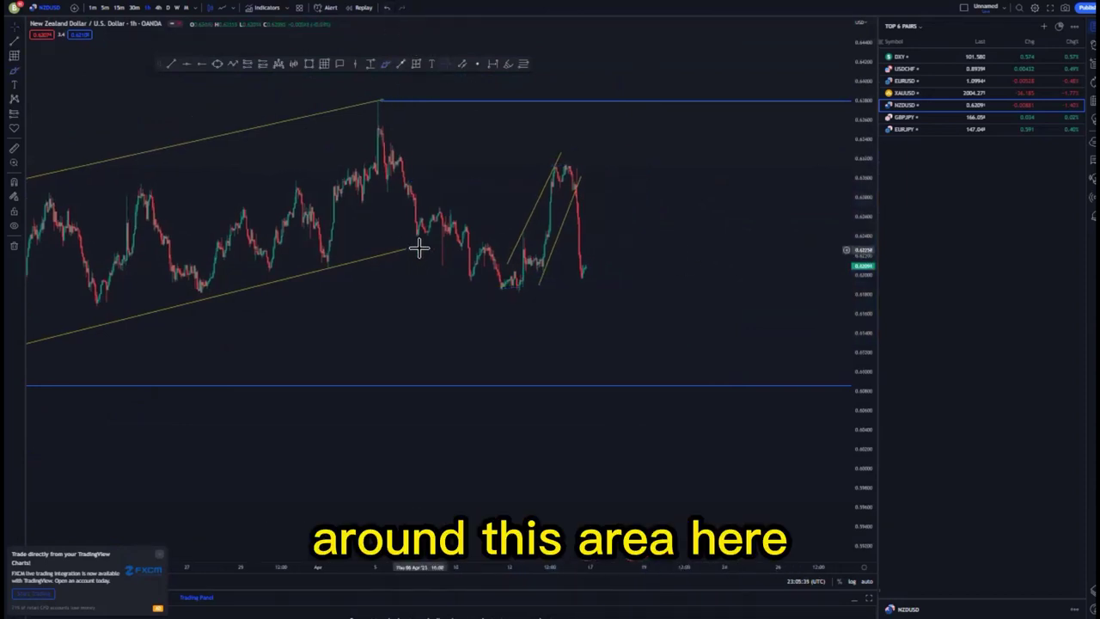
{"action": "left_click", "coordinate": [386, 64]}
{"action": "mouse_move", "coordinate": [571, 201]}
{"action": "left_mouse_down"}
{"action": "mouse_move", "coordinate": [598, 171]}
{"action": "mouse_move", "coordinate": [594, 209]}
{"action": "mouse_move", "coordinate": [590, 201]}
{"action": "left_mouse_up"}
{"action": "left_click", "coordinate": [660, 30]}
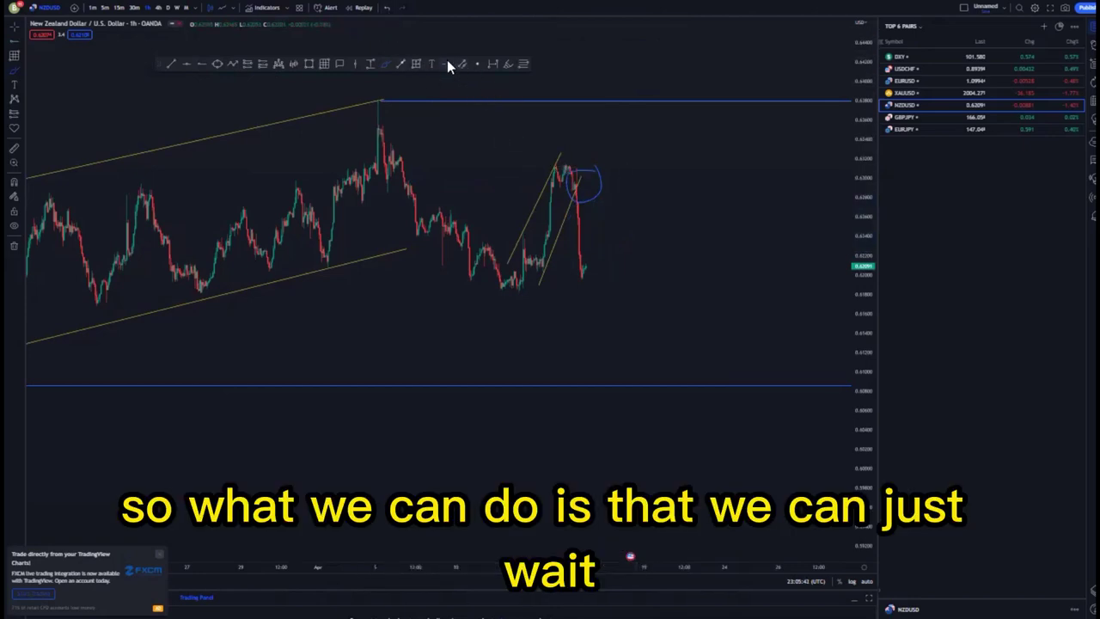
{"action": "left_click", "coordinate": [601, 185]}
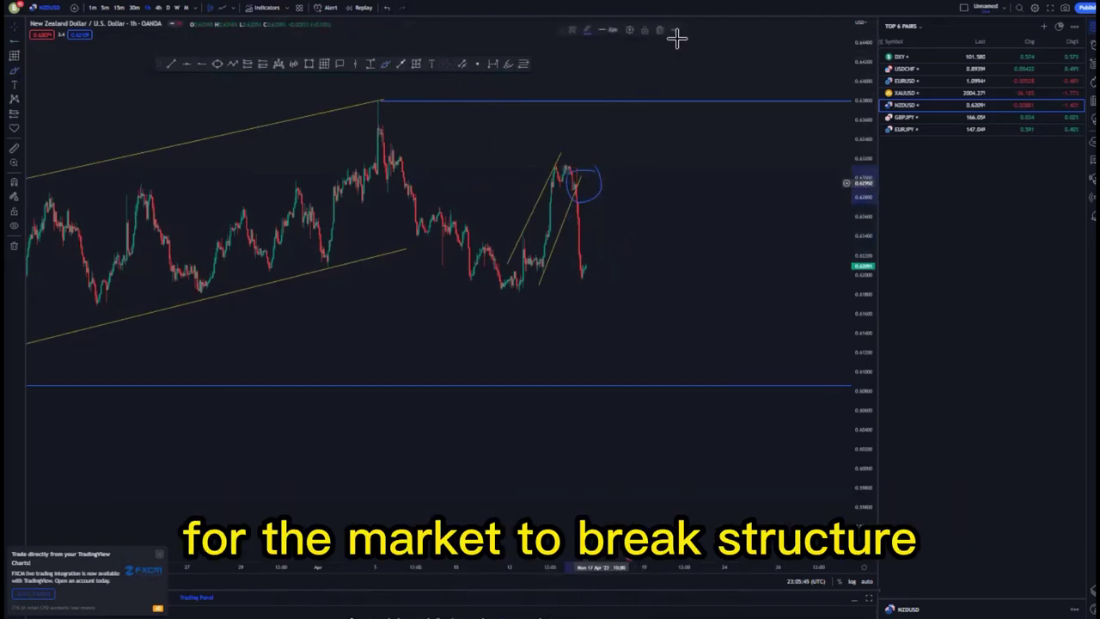
{"action": "left_click", "coordinate": [664, 28]}
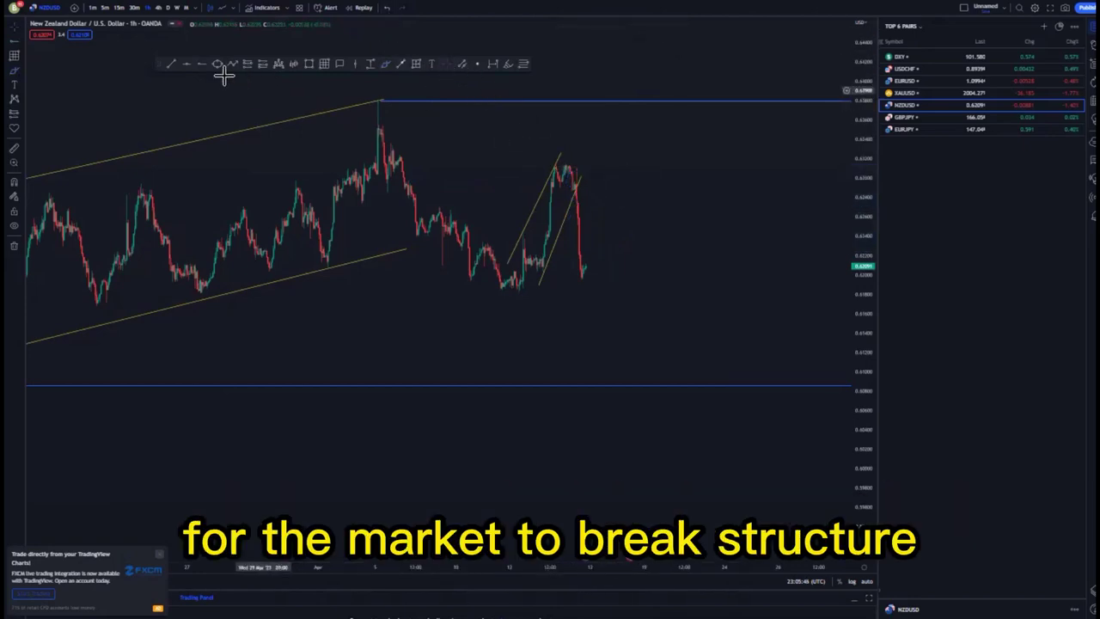
- Draw a horizontal ray from the 12 April low, and sketch a circle around it and a drop with consolidation below
{"action": "left_click", "coordinate": [520, 291]}
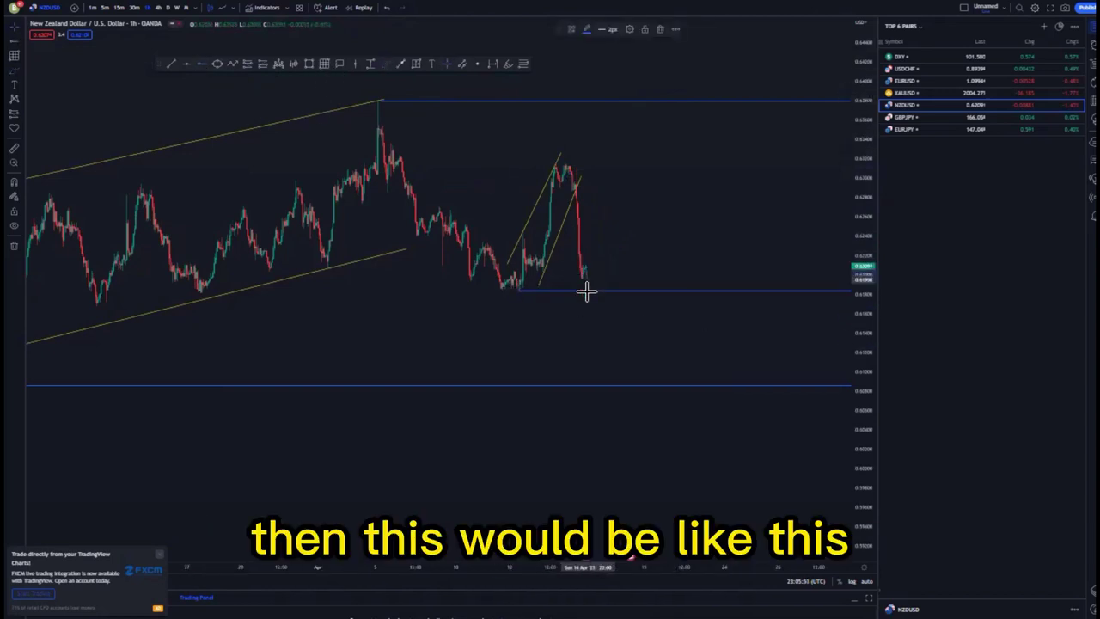
{"action": "mouse_move", "coordinate": [519, 287]}
{"action": "left_mouse_down"}
{"action": "mouse_move", "coordinate": [539, 297]}
{"action": "mouse_move", "coordinate": [521, 286]}
{"action": "left_mouse_up"}
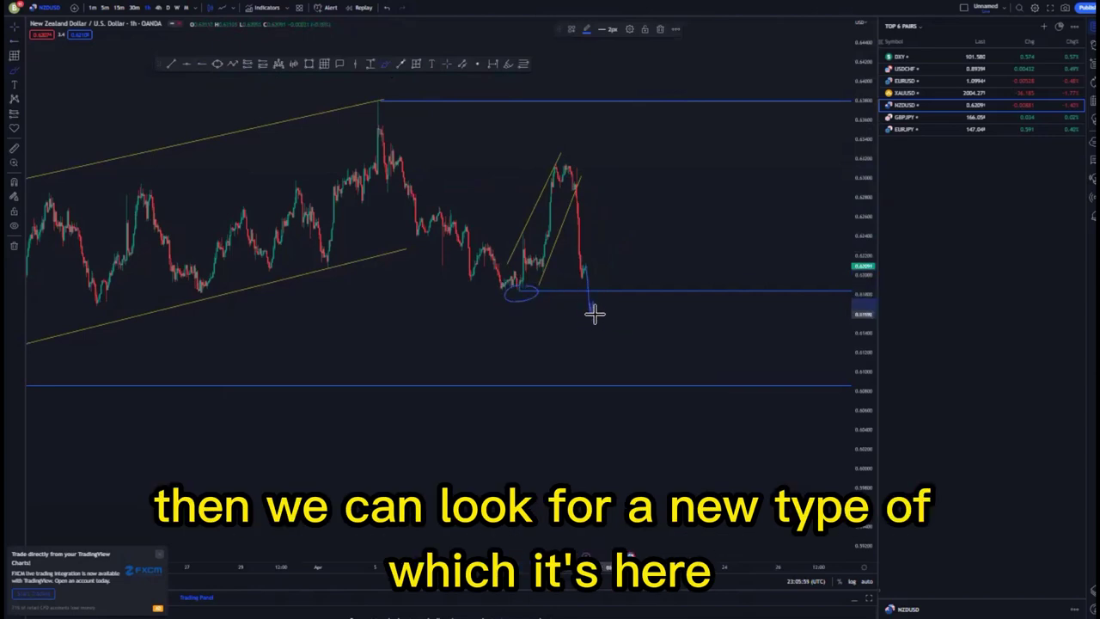
{"action": "left_click_drag", "start_coordinate": [599, 309], "coordinate": [609, 300]}
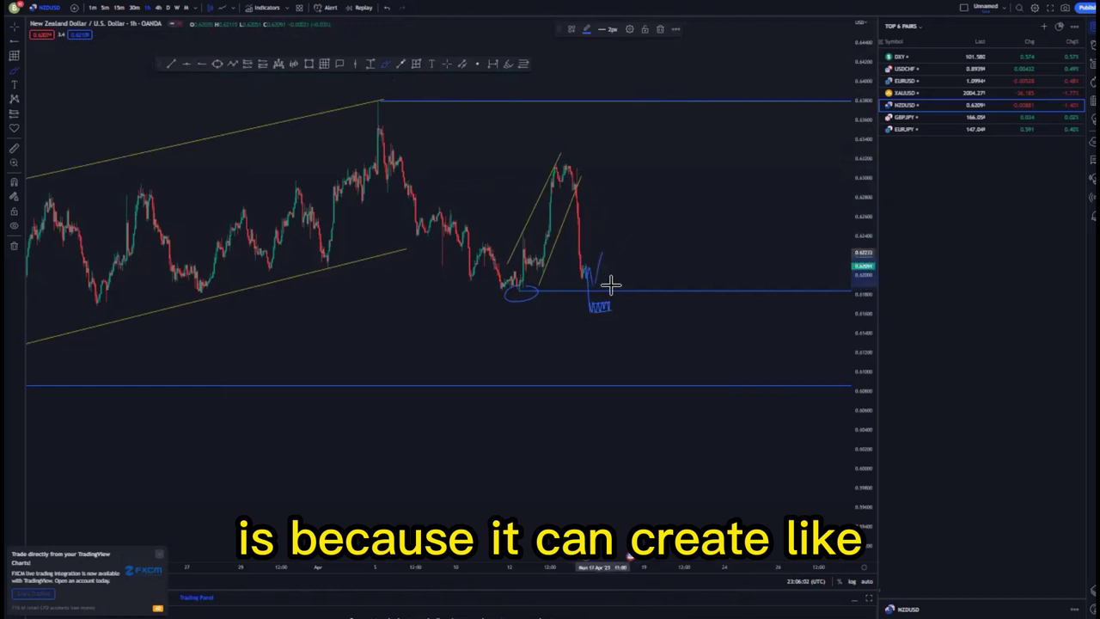
- Sketch a choppy rally from the current price with flag lines above and below, and undo all the freehand strokes
{"action": "left_click_drag", "start_coordinate": [610, 285], "coordinate": [656, 198]}
{"action": "left_click_drag", "start_coordinate": [670, 147], "coordinate": [670, 147]}
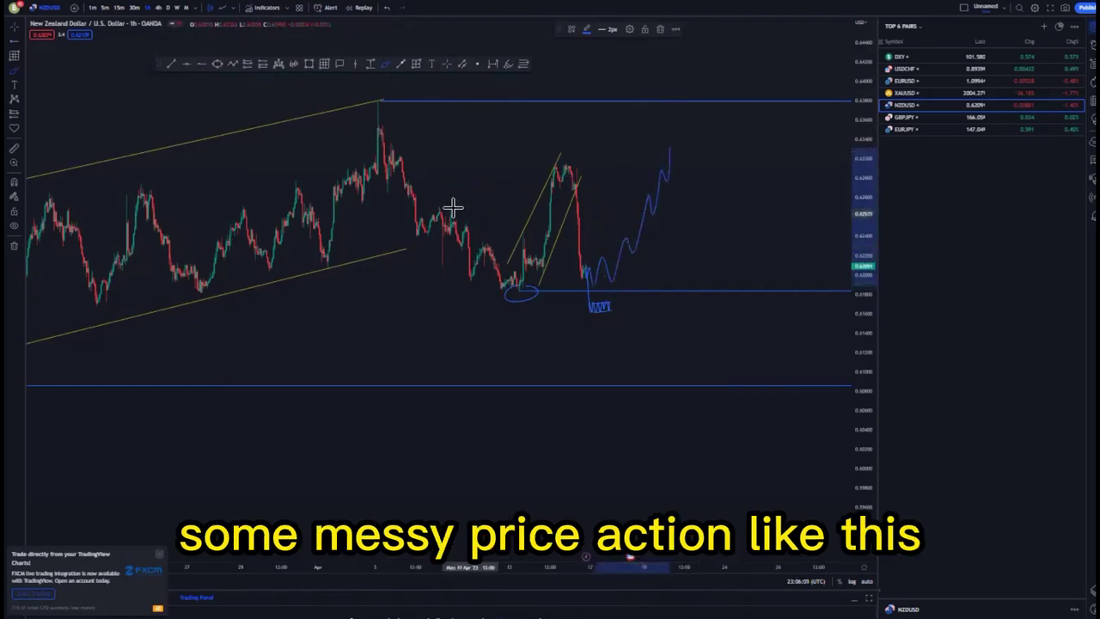
{"action": "left_click_drag", "start_coordinate": [429, 202], "coordinate": [612, 142]}
{"action": "left_click_drag", "start_coordinate": [501, 296], "coordinate": [649, 283]}
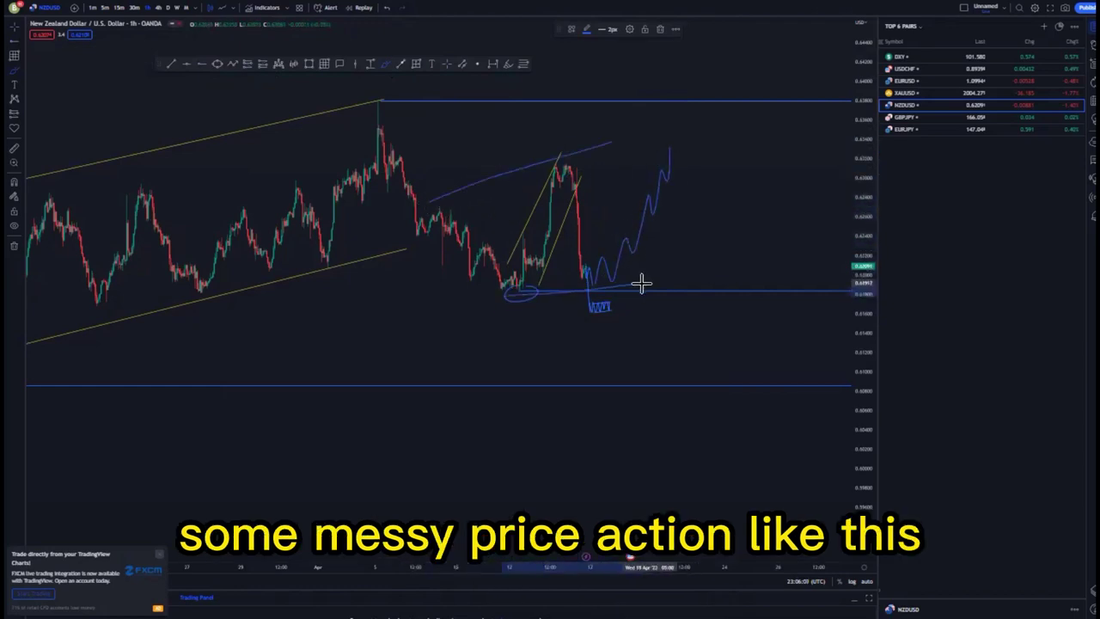
{"action": "left_click", "coordinate": [387, 9]}
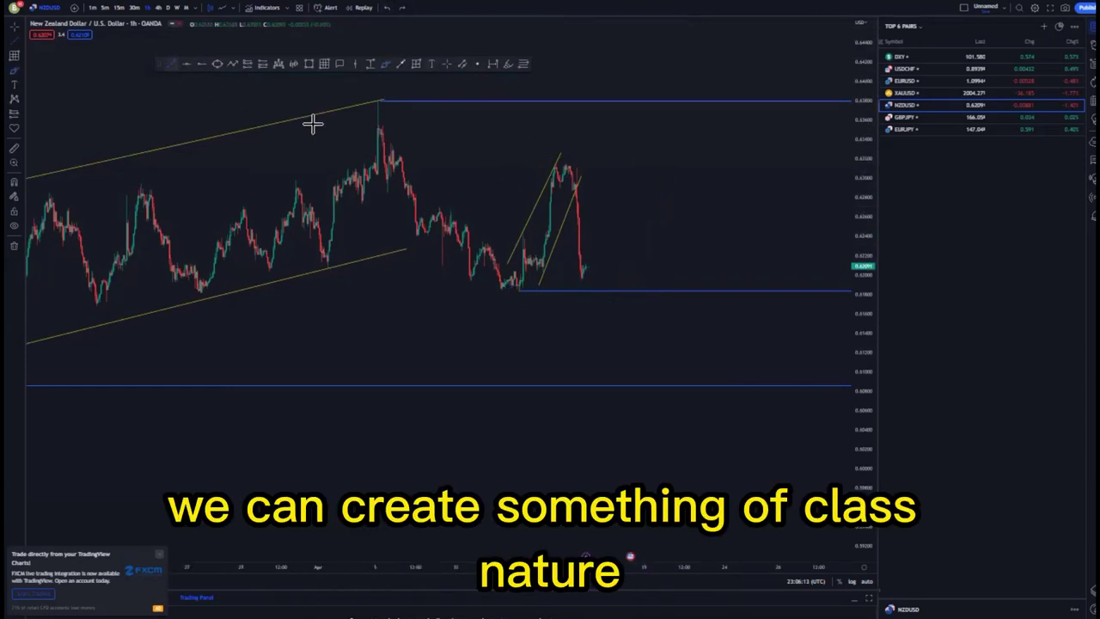
- Replace the ray at the 12 April low with rising trendlines over the April highs and under the lows from 11 April
{"action": "left_click", "coordinate": [641, 137]}
{"action": "left_click", "coordinate": [521, 290]}
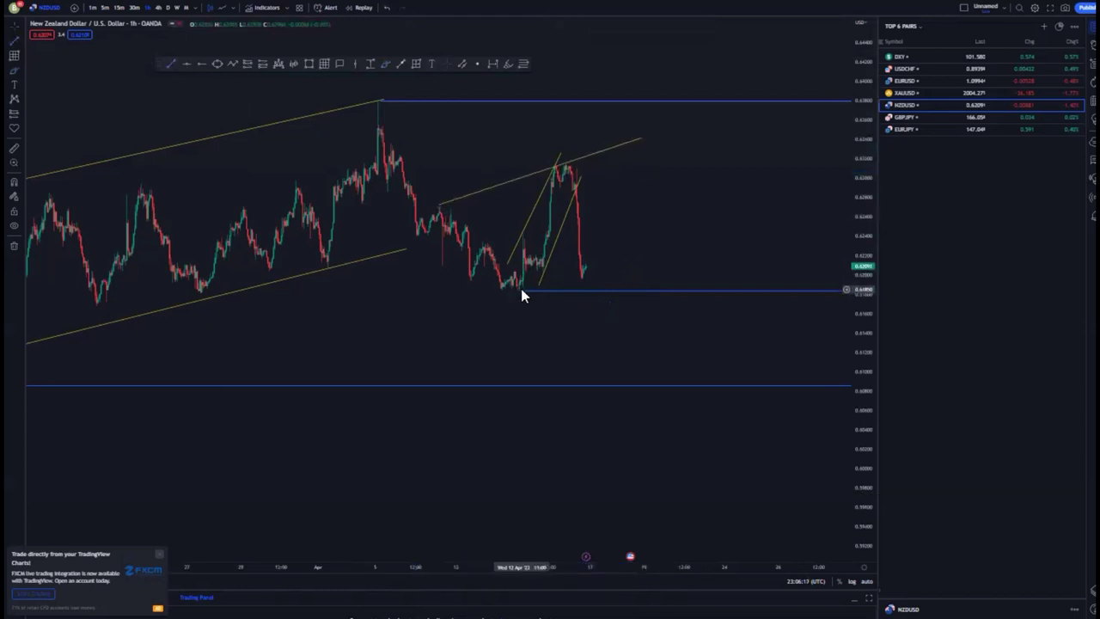
{"action": "left_click", "coordinate": [690, 29]}
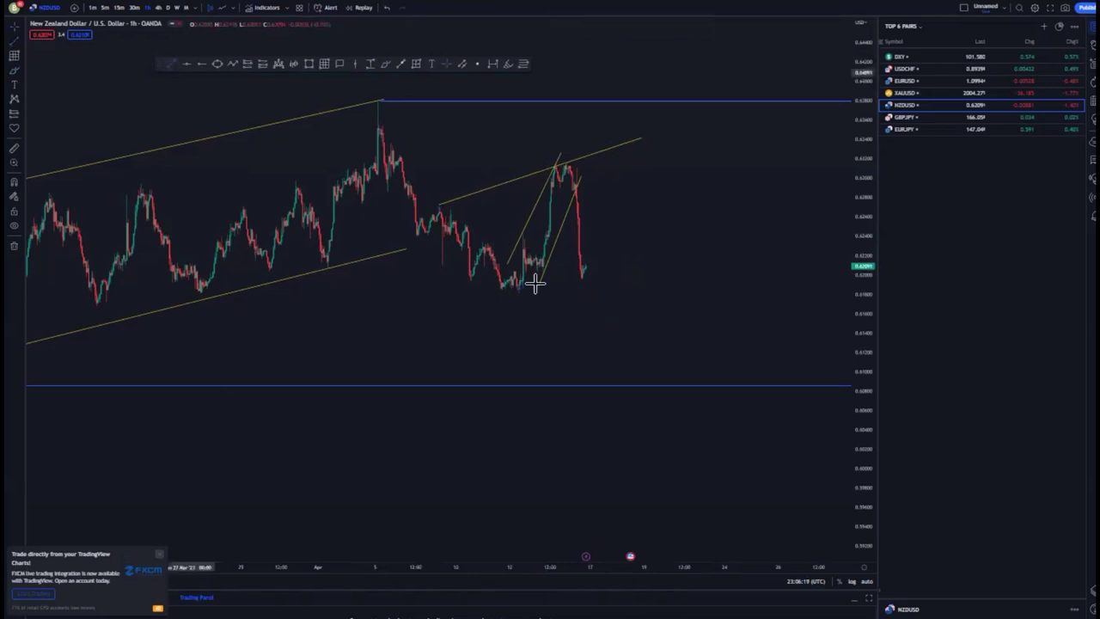
{"action": "left_click", "coordinate": [505, 288]}
{"action": "left_click", "coordinate": [672, 266]}
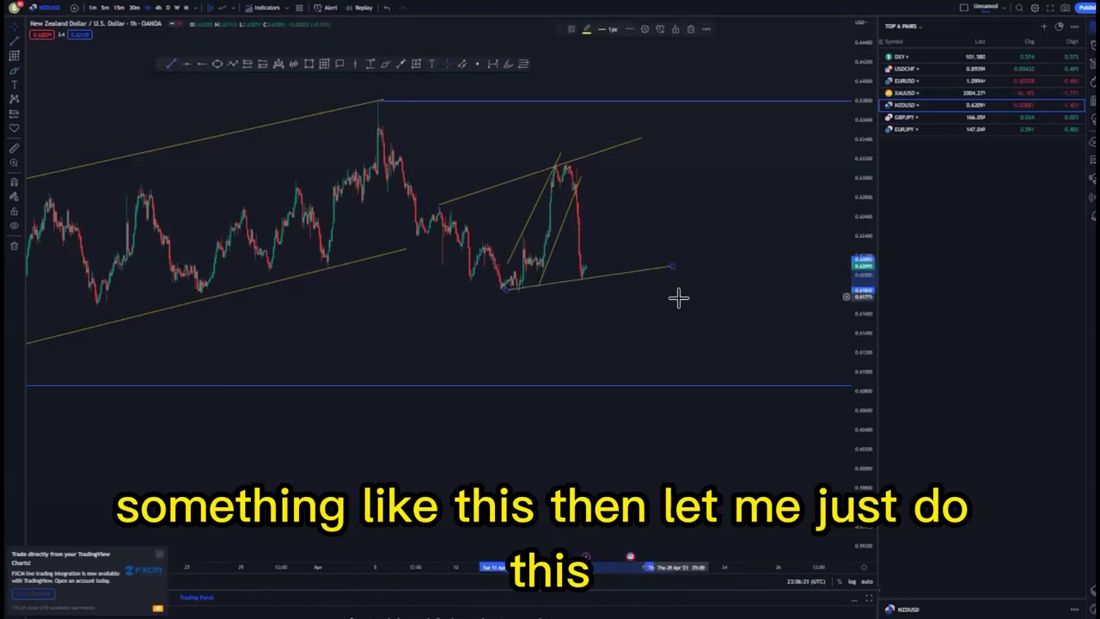
- Draw a horizontal ray from the mid-April double high and fine-tune the ends of the steep channel's upper line and the lower trendline
{"action": "left_click", "coordinate": [555, 165]}
{"action": "left_click", "coordinate": [674, 241]}
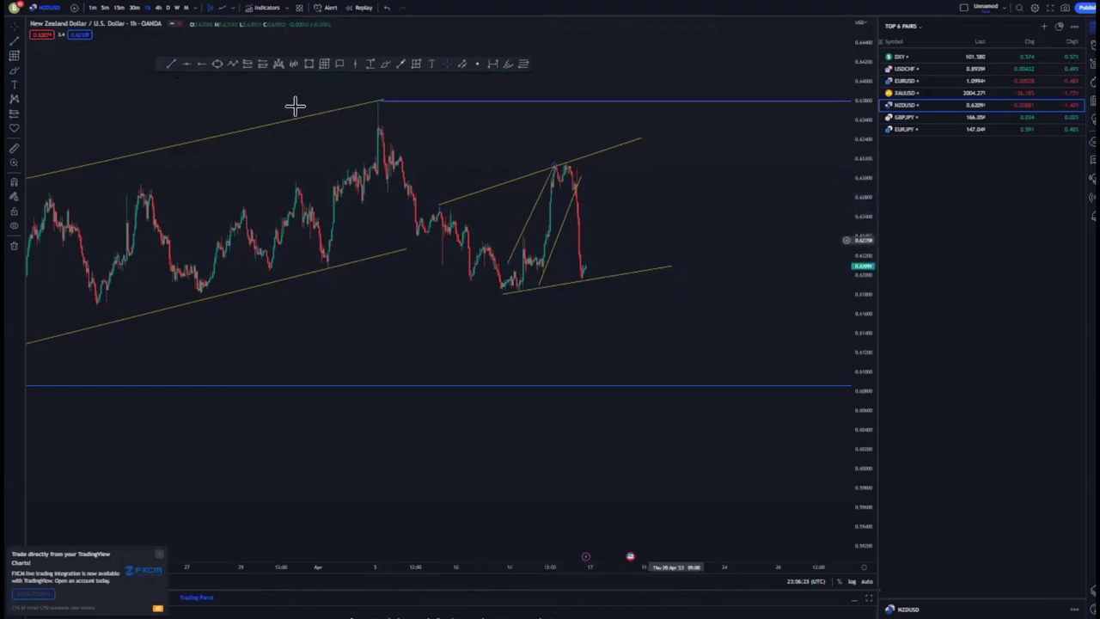
{"action": "left_click", "coordinate": [567, 163]}
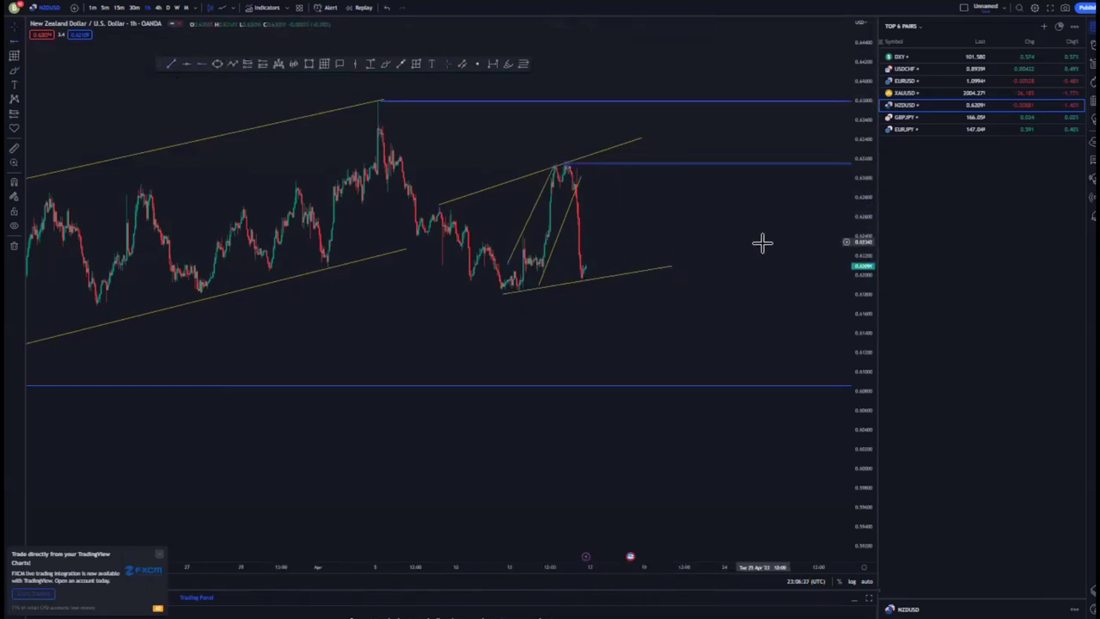
{"action": "scroll", "coordinate": [726, 294], "scroll_direction": "down", "scroll_amount": 2}
{"action": "scroll", "coordinate": [731, 293], "scroll_direction": "up", "scroll_amount": 2}
{"action": "scroll", "coordinate": [653, 276], "scroll_direction": "up", "scroll_amount": 1}
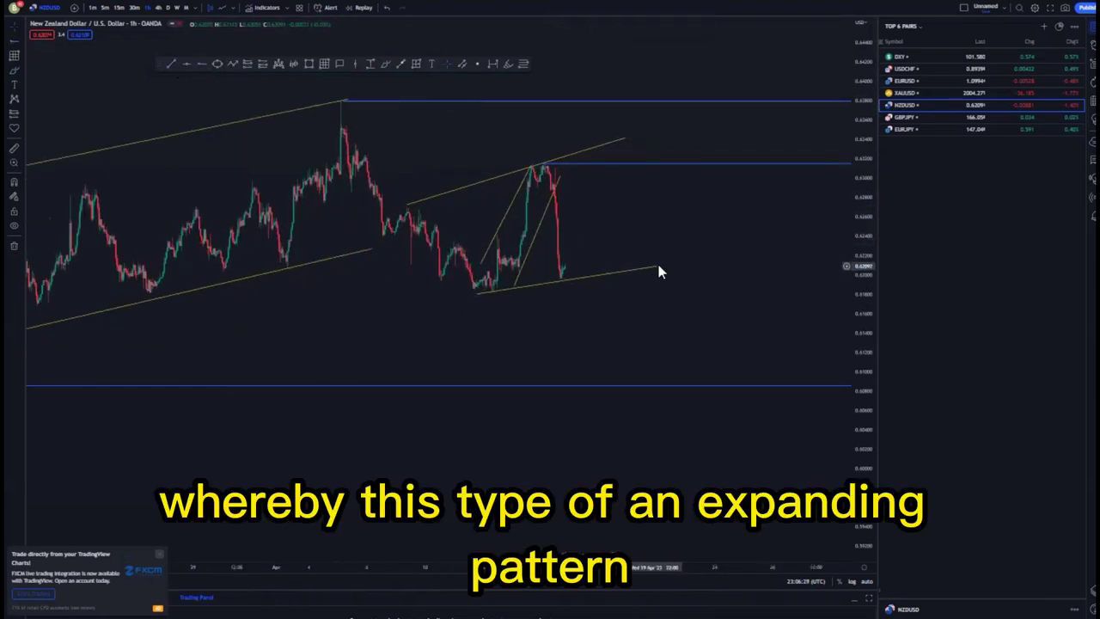
{"action": "left_click", "coordinate": [666, 313]}
- Draw an arrow from the current price up to the mid-April high ray, and sketch circles on both tops with a sell-off path
{"action": "left_click", "coordinate": [401, 65]}
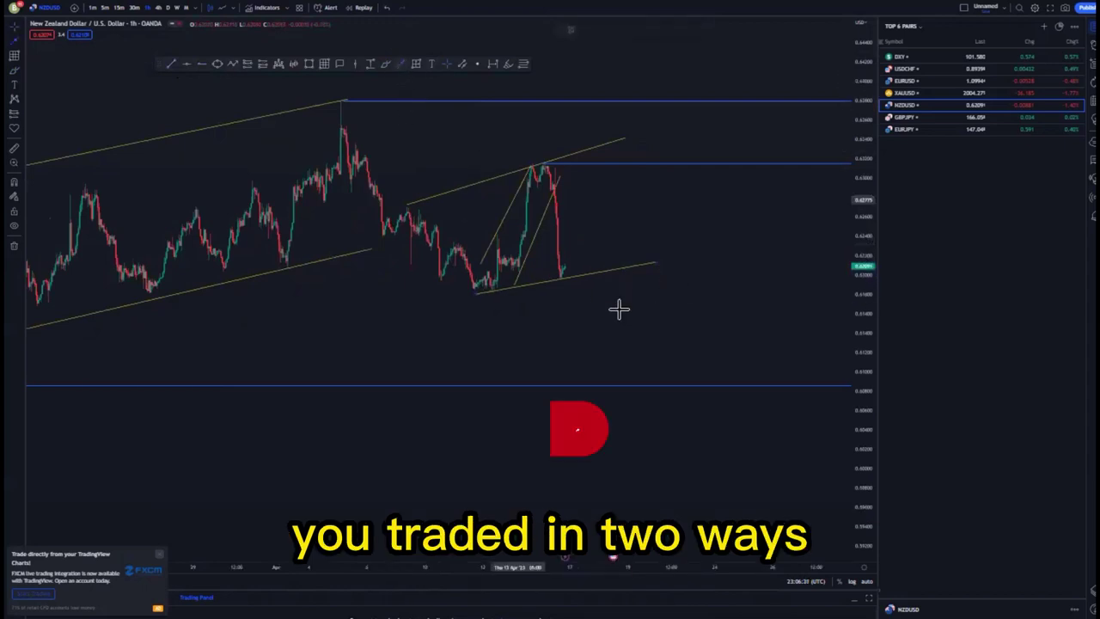
{"action": "left_click", "coordinate": [567, 269]}
{"action": "left_click", "coordinate": [600, 165]}
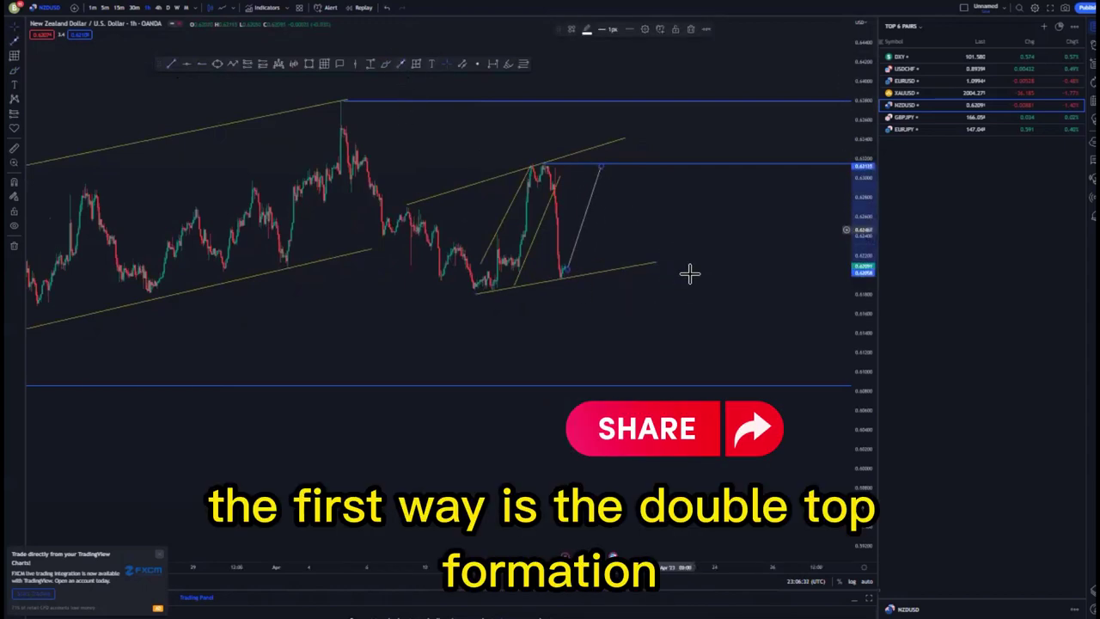
{"action": "left_click", "coordinate": [690, 272]}
{"action": "mouse_move", "coordinate": [532, 162]}
{"action": "left_mouse_down"}
{"action": "mouse_move", "coordinate": [585, 169]}
{"action": "mouse_move", "coordinate": [594, 160]}
{"action": "mouse_move", "coordinate": [679, 368]}
{"action": "left_mouse_up"}
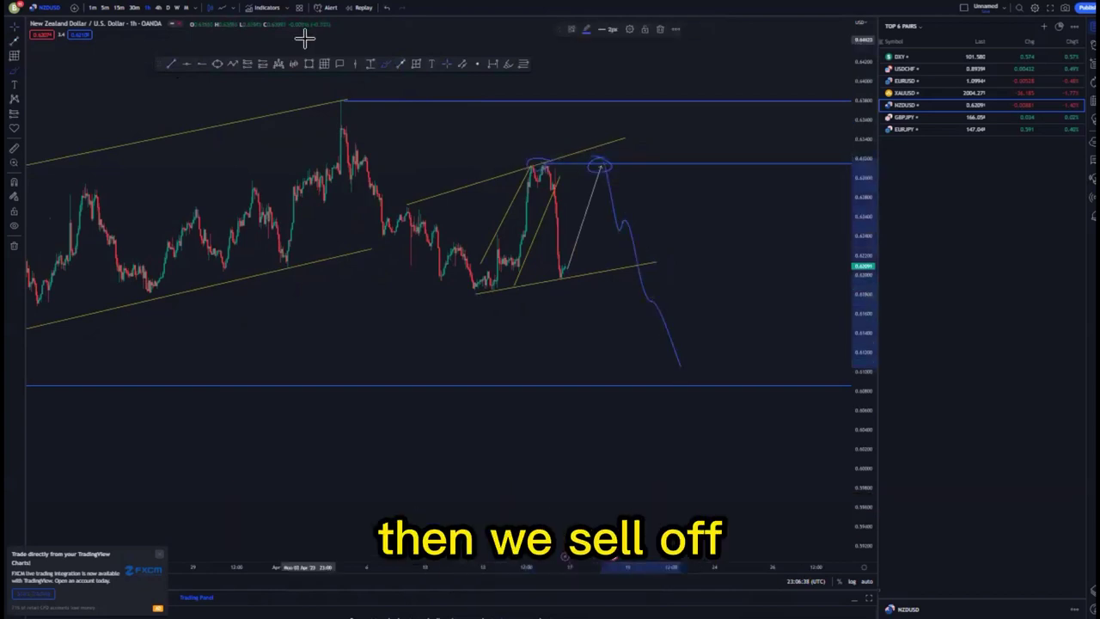
- Place a short position at the arrow's tip with its stop 29.9 pips above, and undo it along with the double-top drawings
{"action": "left_click", "coordinate": [248, 68]}
{"action": "left_click", "coordinate": [602, 166]}
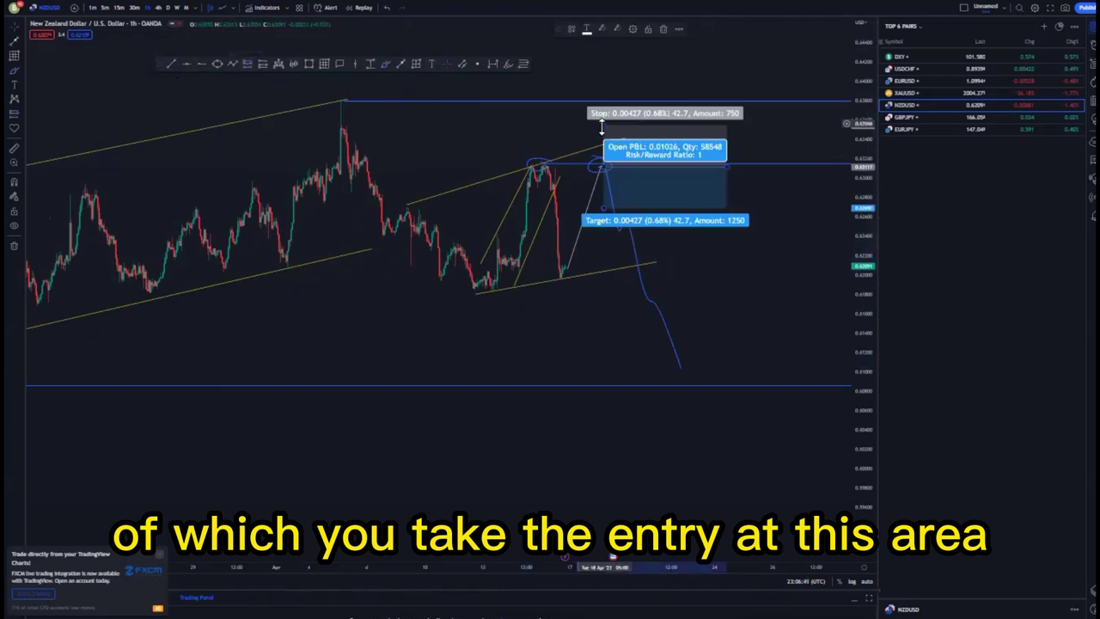
{"action": "left_click_drag", "start_coordinate": [601, 127], "coordinate": [603, 139]}
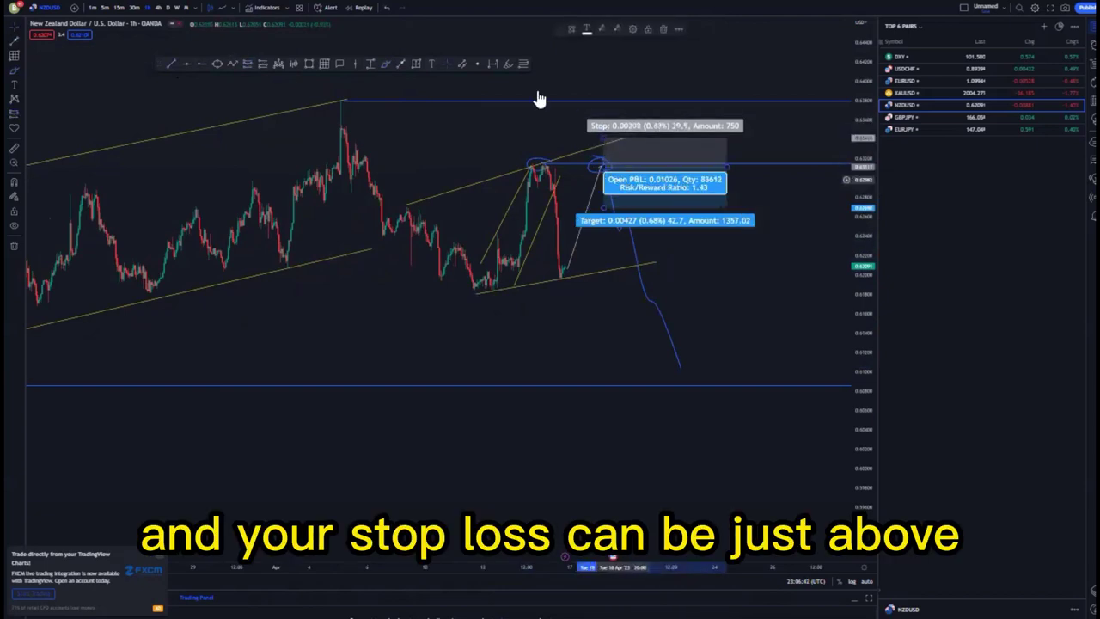
{"action": "left_click", "coordinate": [385, 10]}
{"action": "left_click", "coordinate": [384, 10]}
{"action": "left_click", "coordinate": [384, 9]}
{"action": "left_click", "coordinate": [384, 9]}
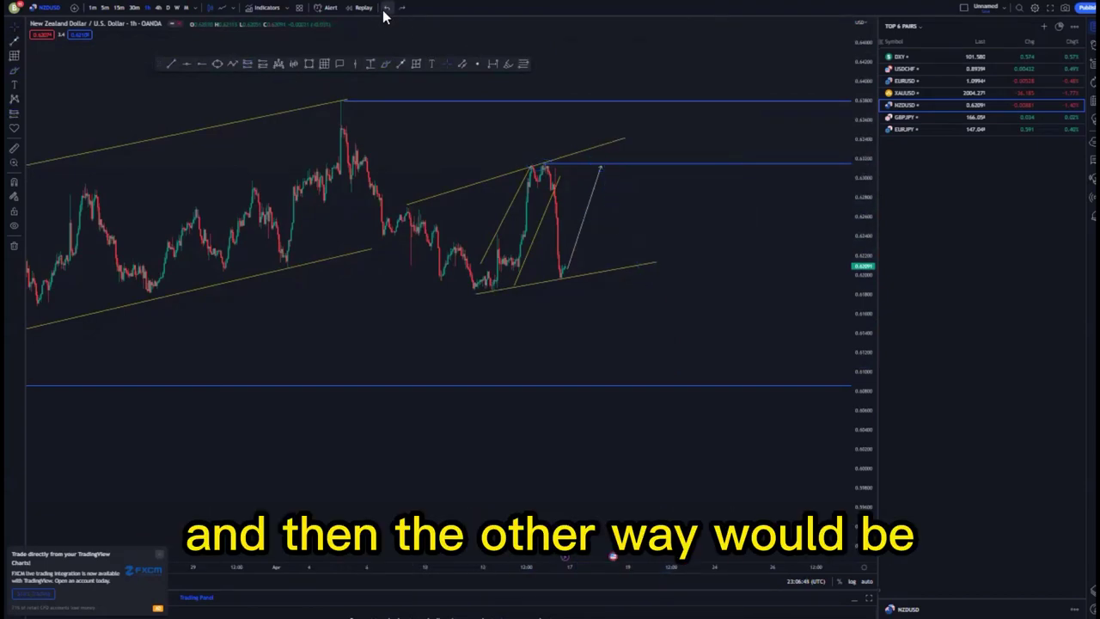
{"action": "left_click", "coordinate": [384, 9]}
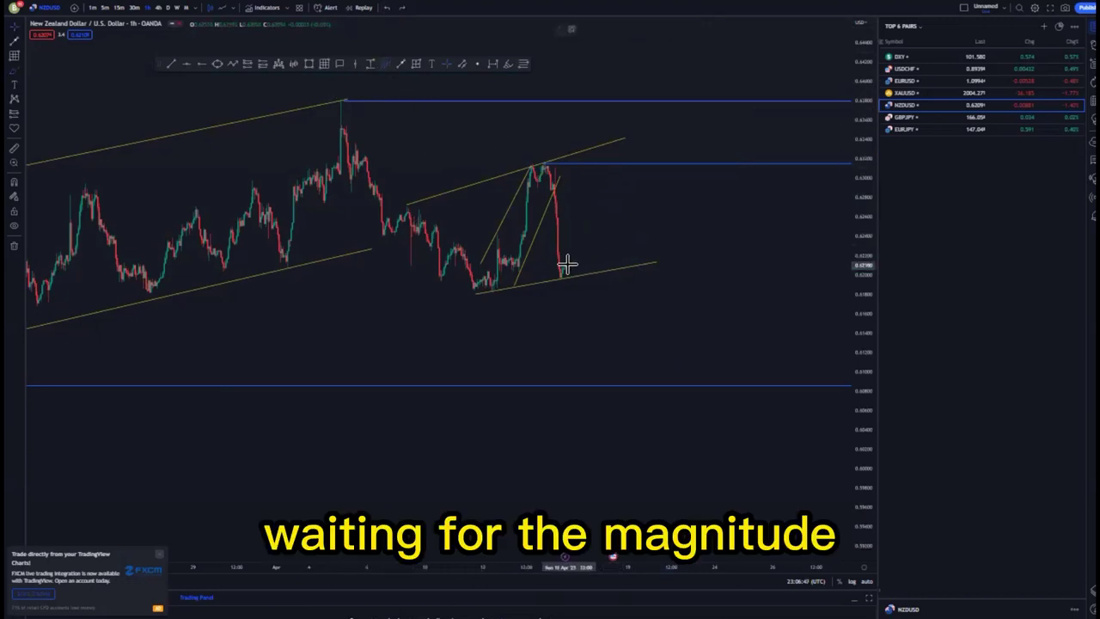
- Sketch a zigzag path from the current price up to the April channel's upper line and circle the line's three touches
{"action": "mouse_move", "coordinate": [563, 273]}
{"action": "left_mouse_down"}
{"action": "mouse_move", "coordinate": [576, 220]}
{"action": "mouse_move", "coordinate": [581, 237]}
{"action": "mouse_move", "coordinate": [596, 202]}
{"action": "left_mouse_up"}
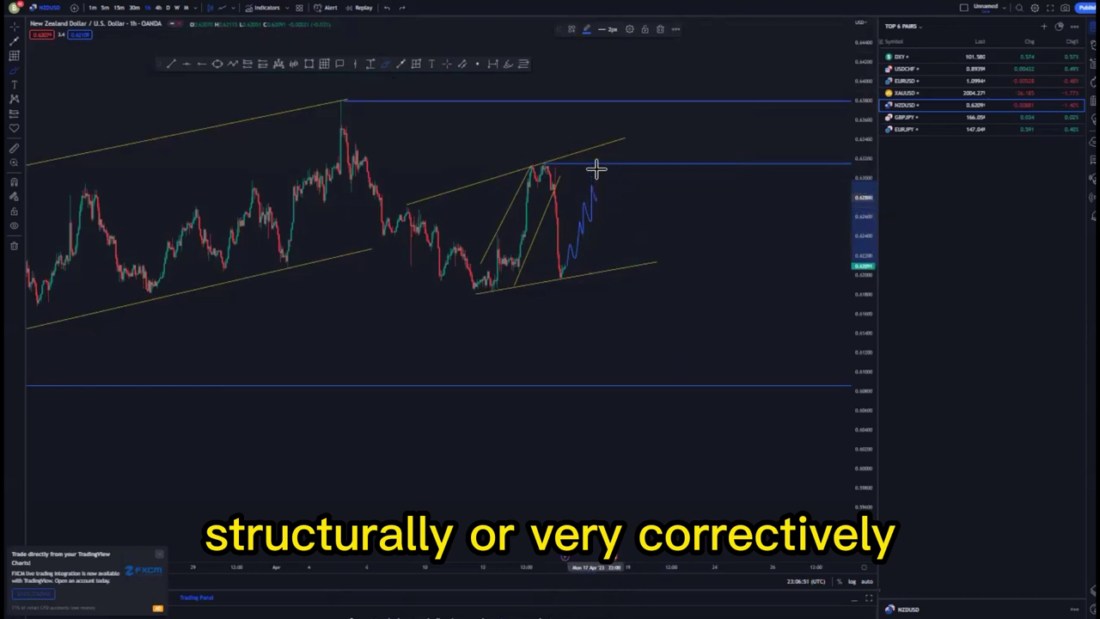
{"action": "left_click_drag", "start_coordinate": [608, 149], "coordinate": [616, 165]}
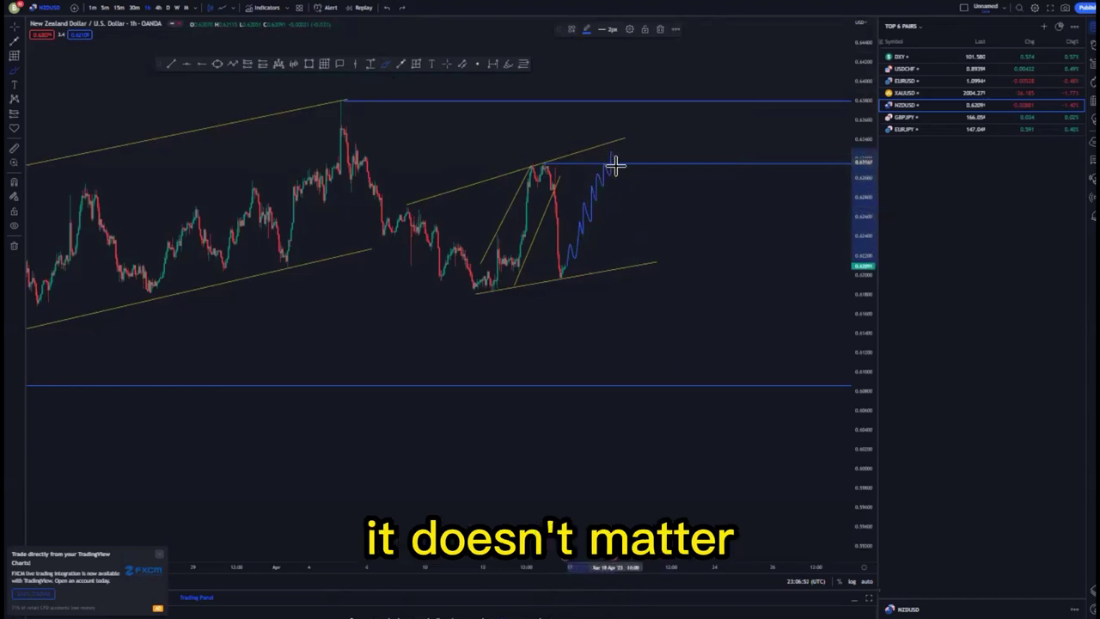
{"action": "left_click_drag", "start_coordinate": [412, 195], "coordinate": [410, 202]}
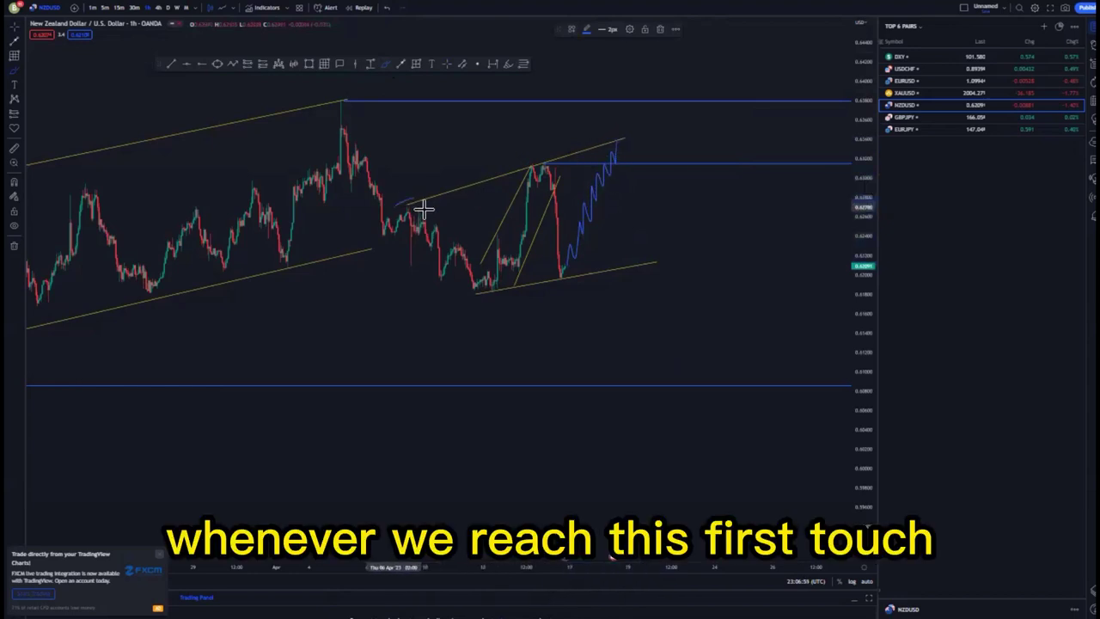
{"action": "left_click_drag", "start_coordinate": [533, 159], "coordinate": [541, 162]}
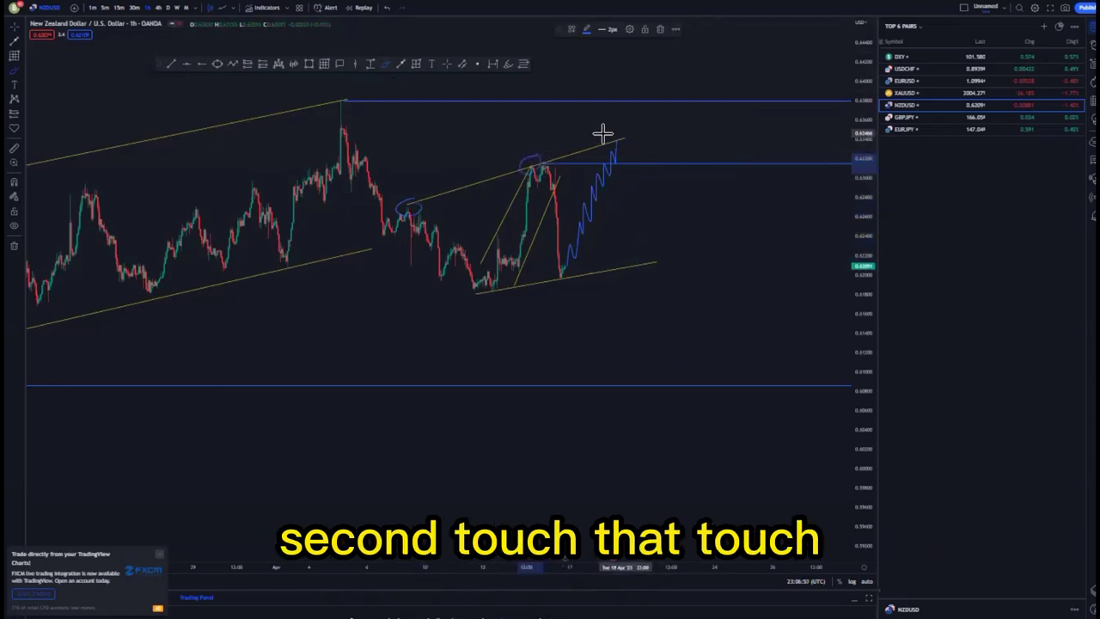
{"action": "left_click_drag", "start_coordinate": [602, 132], "coordinate": [605, 135]}
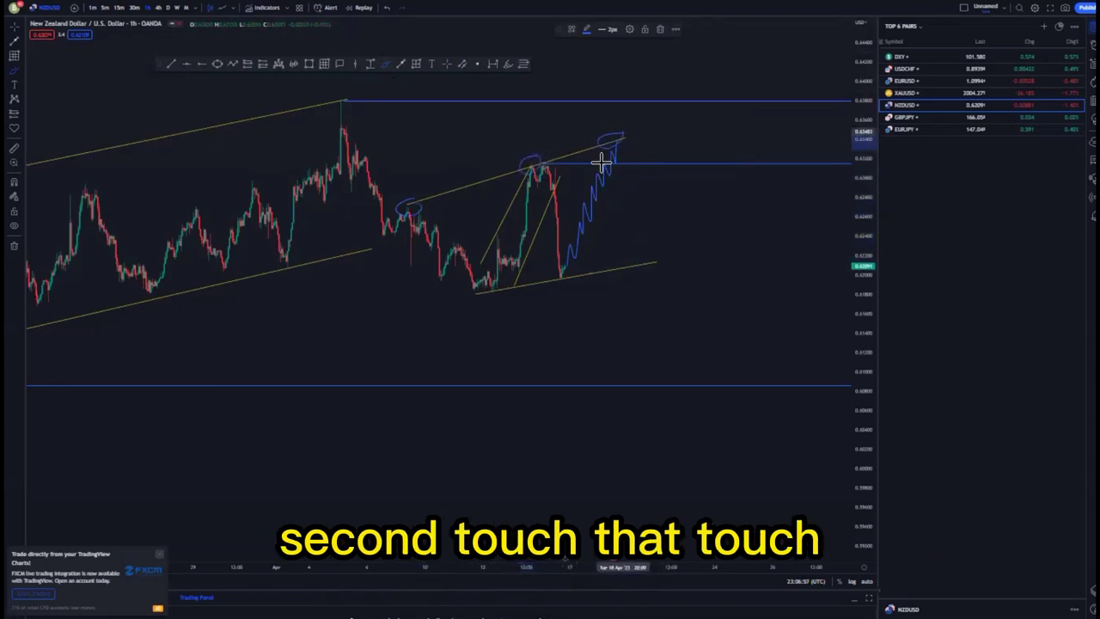
- Place a short position at the third touch with its stop 20.8 pips above and its target 117.5 pips below, near the lower trendline
{"action": "left_click", "coordinate": [249, 63]}
{"action": "left_click", "coordinate": [609, 147]}
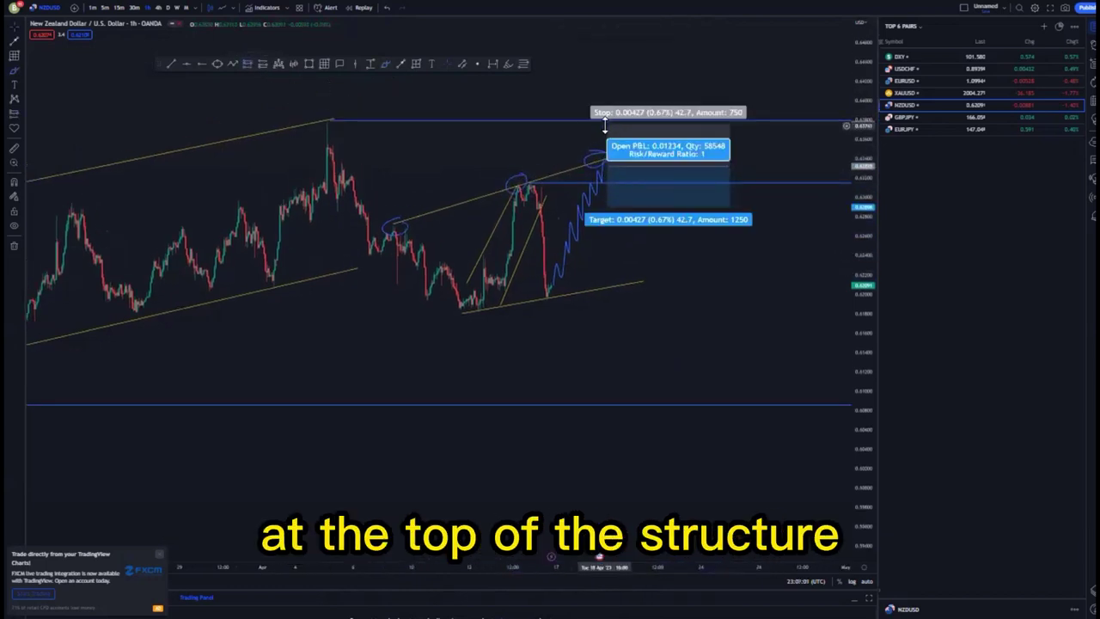
{"action": "left_click_drag", "start_coordinate": [608, 125], "coordinate": [609, 146]}
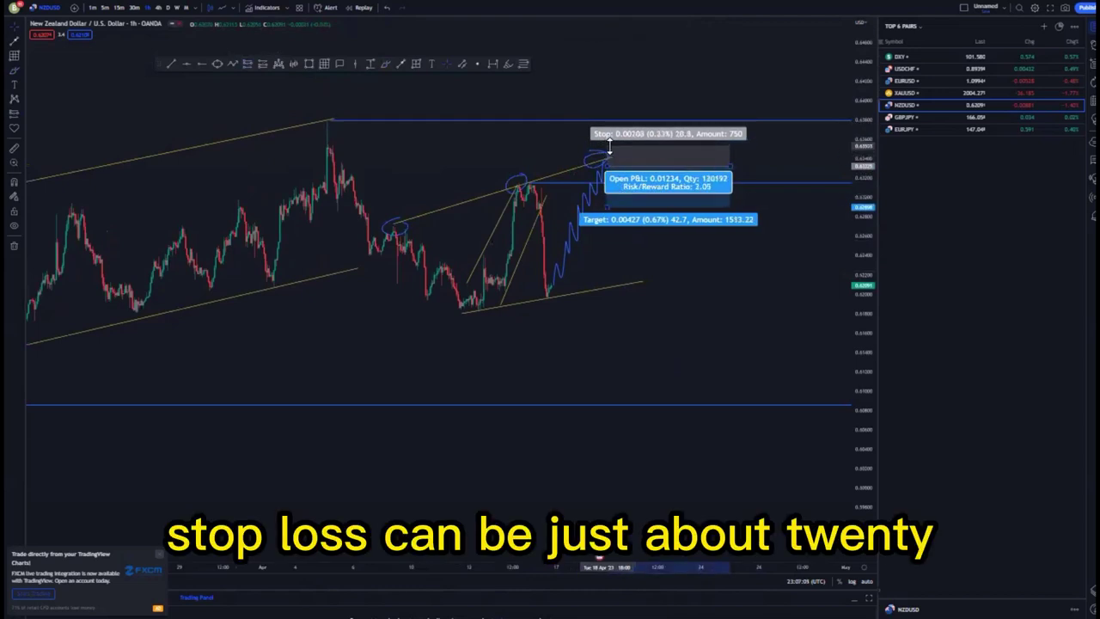
{"action": "left_click", "coordinate": [608, 211]}
{"action": "left_click_drag", "start_coordinate": [606, 213], "coordinate": [606, 280]}
{"action": "left_click", "coordinate": [603, 320]}
{"action": "left_click_drag", "start_coordinate": [602, 321], "coordinate": [522, 311]}
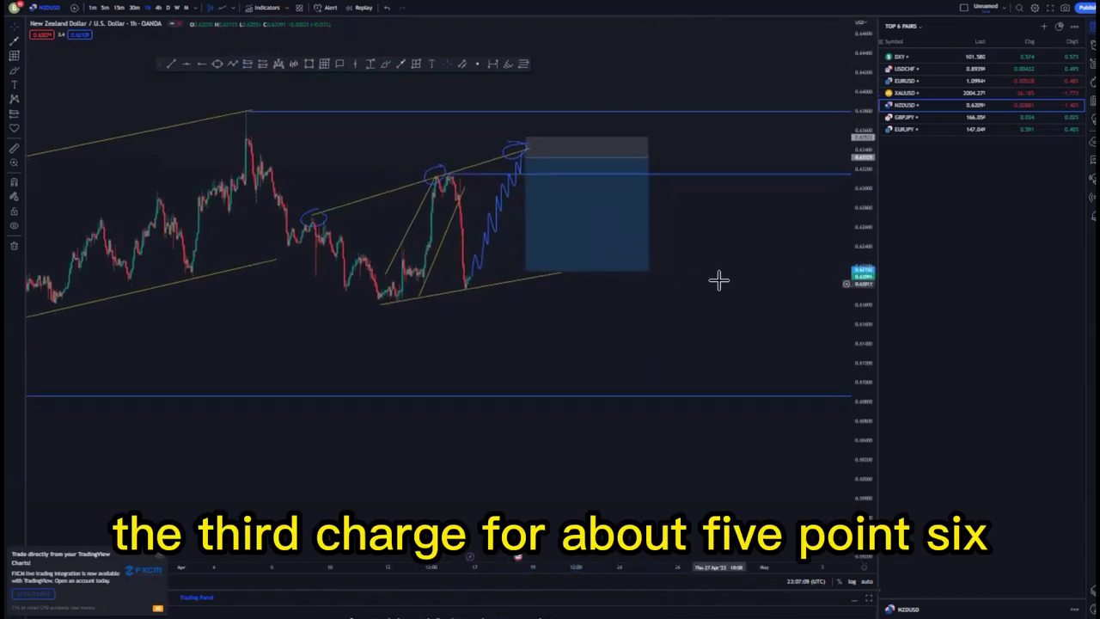
- Sketch a curve over the large rising channel that ends at the early-April high, and delete it
{"action": "scroll", "coordinate": [756, 260], "scroll_direction": "down", "scroll_amount": 4}
{"action": "left_click_drag", "start_coordinate": [850, 174], "coordinate": [850, 217]}
{"action": "scroll", "coordinate": [773, 319], "scroll_direction": "down", "scroll_amount": 5}
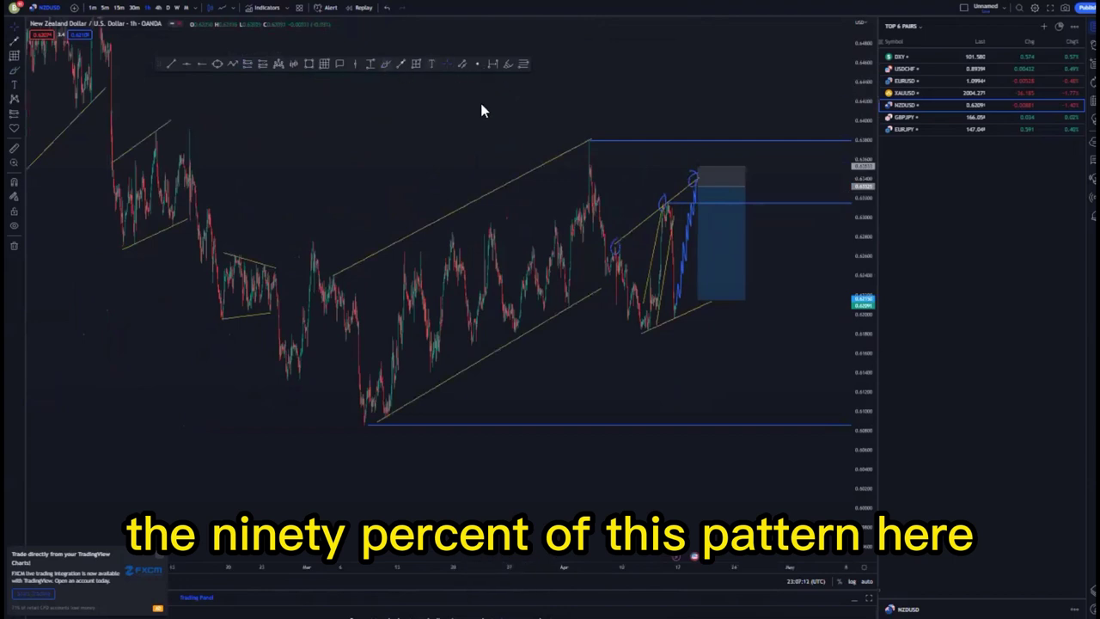
{"action": "left_click_drag", "start_coordinate": [621, 135], "coordinate": [508, 246]}
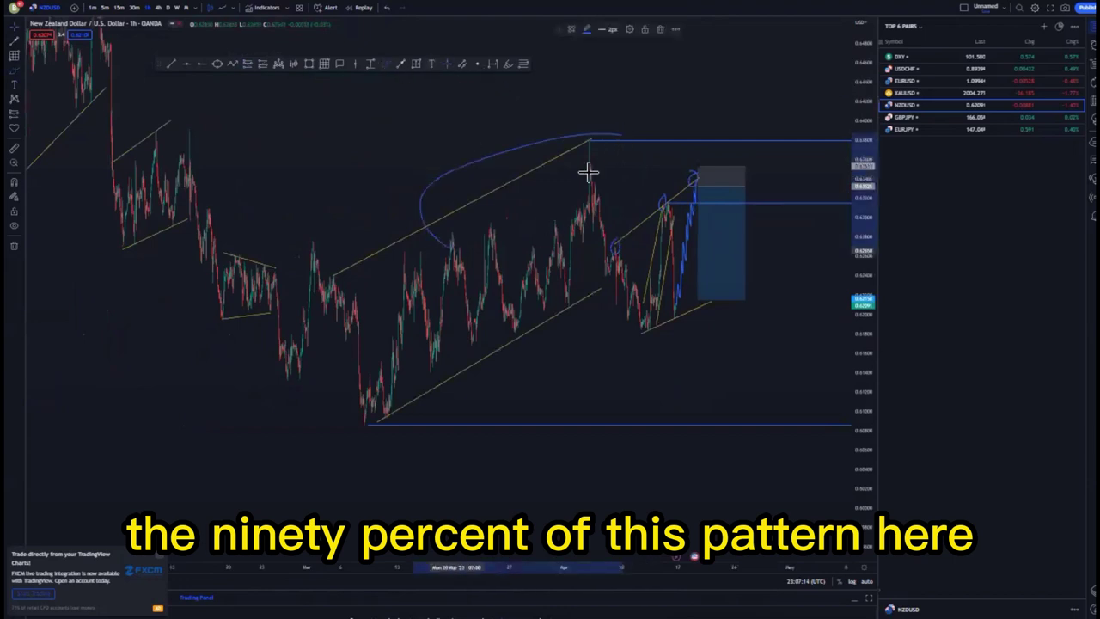
{"action": "left_click", "coordinate": [660, 29]}
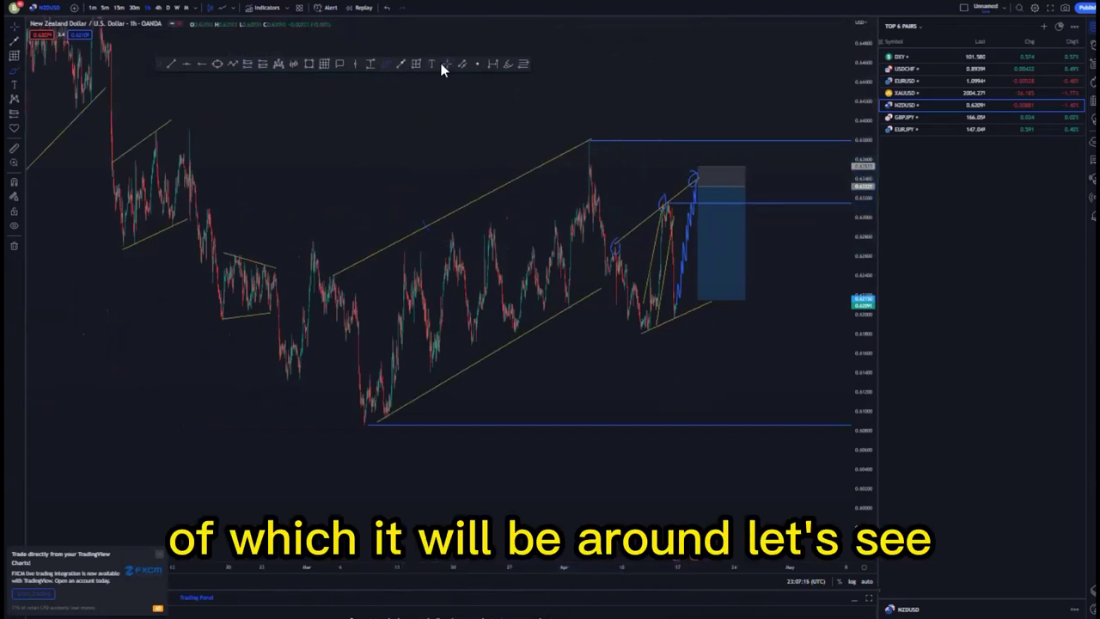
- Extend the short position's target to the horizontal ray at the March low, 250 pips from the entry
{"action": "left_click", "coordinate": [445, 66]}
{"action": "left_click_drag", "start_coordinate": [473, 135], "coordinate": [419, 94]}
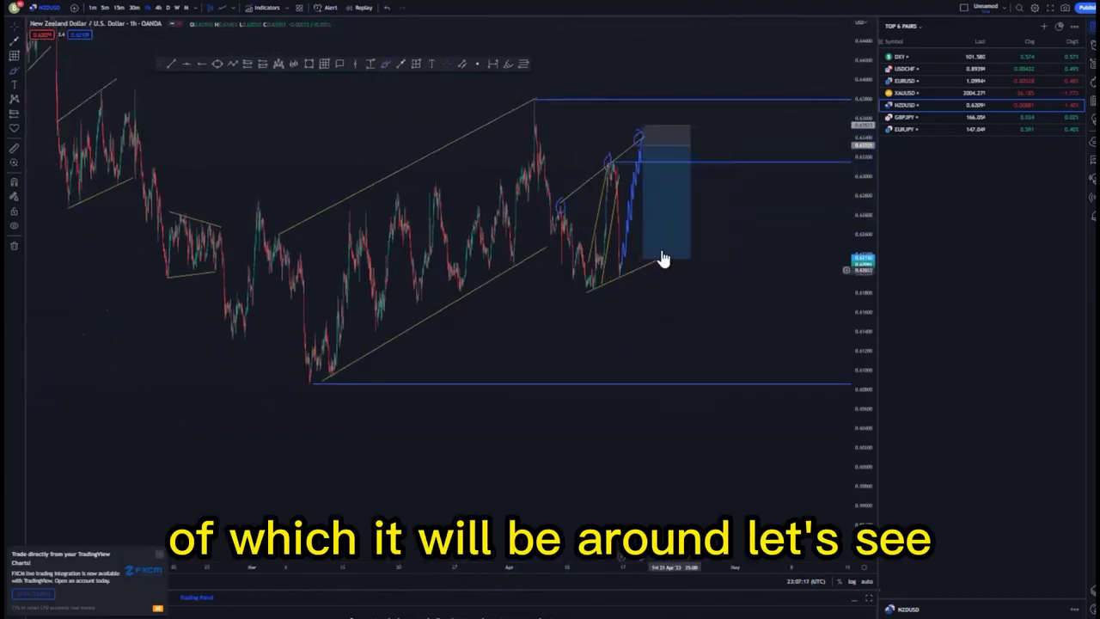
{"action": "mouse_move", "coordinate": [649, 262]}
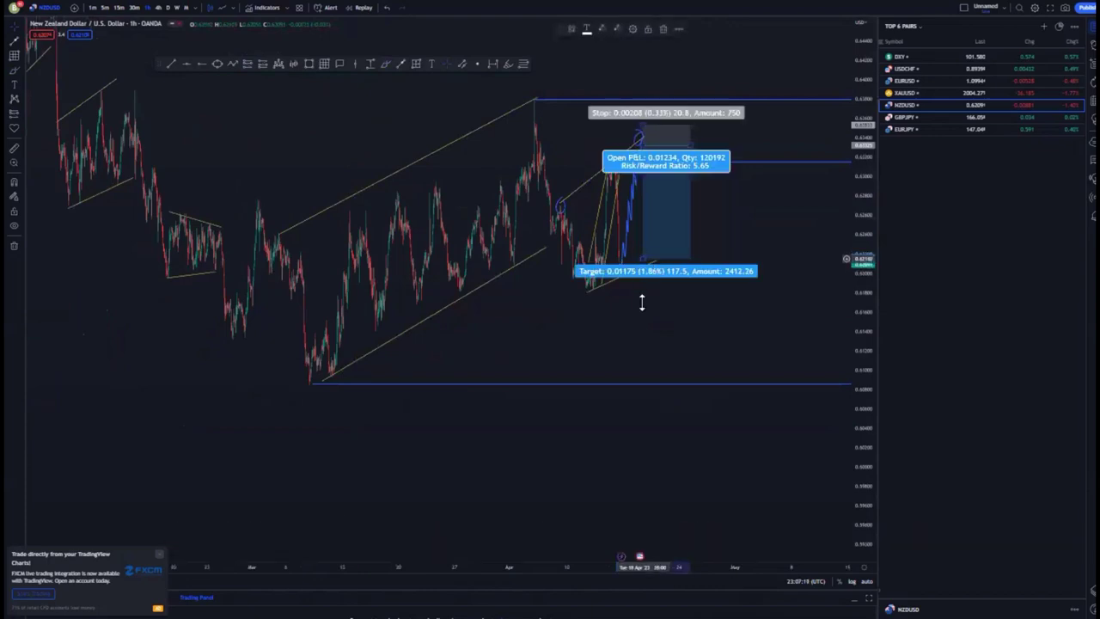
{"action": "left_click_drag", "start_coordinate": [643, 259], "coordinate": [645, 387]}
{"action": "left_click_drag", "start_coordinate": [587, 354], "coordinate": [489, 284]}
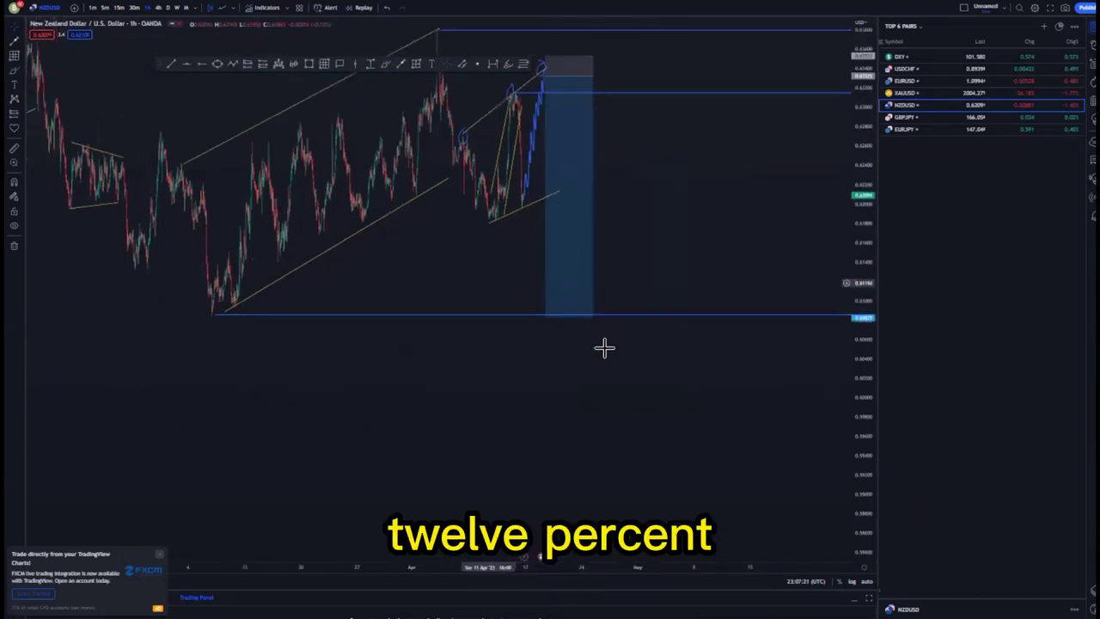
{"action": "left_click_drag", "start_coordinate": [628, 366], "coordinate": [614, 351]}
- Extend the short position's target to the ray at the lowest point of the overall structure, 818.3 pips from the entry
{"action": "scroll", "coordinate": [613, 351], "scroll_direction": "down", "scroll_amount": 6}
{"action": "left_click_drag", "start_coordinate": [860, 98], "coordinate": [860, 378]}
{"action": "left_click_drag", "start_coordinate": [714, 389], "coordinate": [672, 284]}
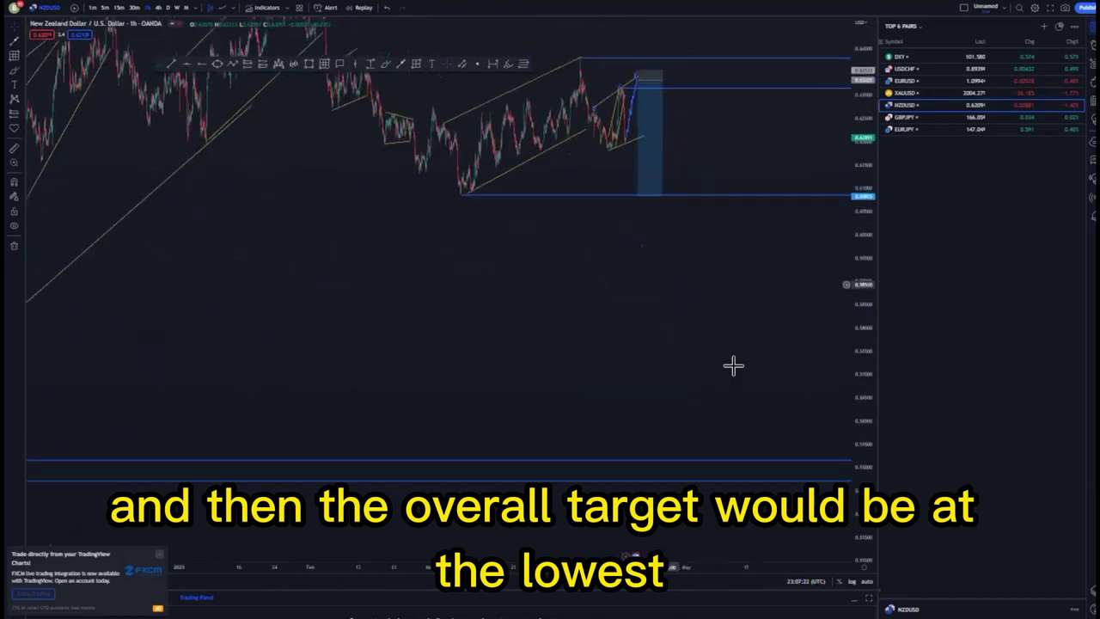
{"action": "scroll", "coordinate": [733, 366], "scroll_direction": "down", "scroll_amount": 2}
{"action": "left_click_drag", "start_coordinate": [861, 314], "coordinate": [861, 416]}
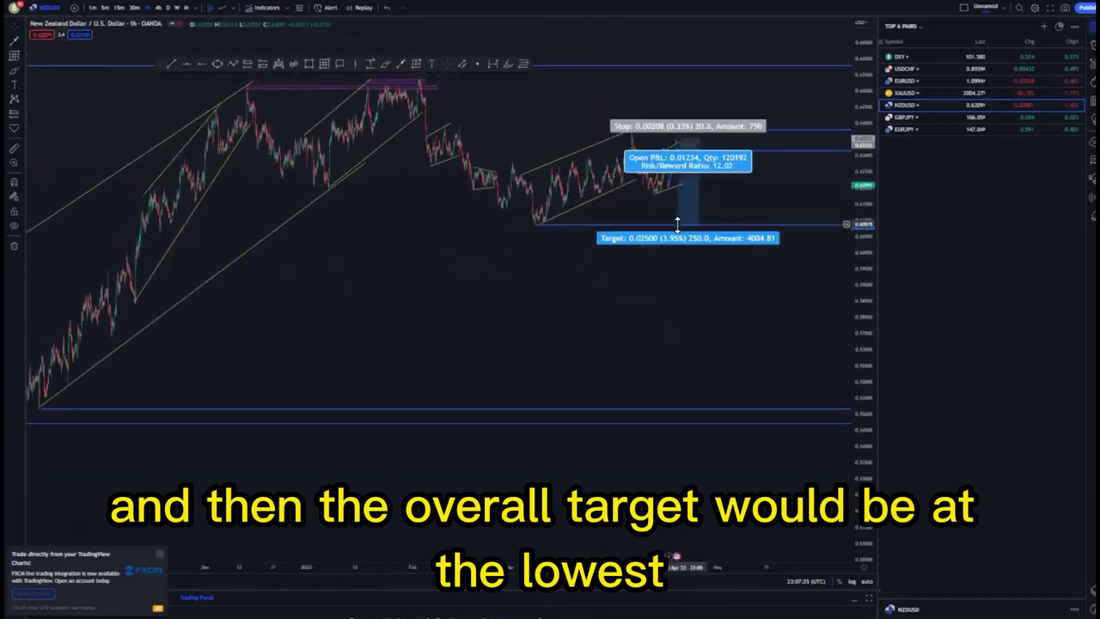
{"action": "left_click_drag", "start_coordinate": [677, 224], "coordinate": [671, 409]}
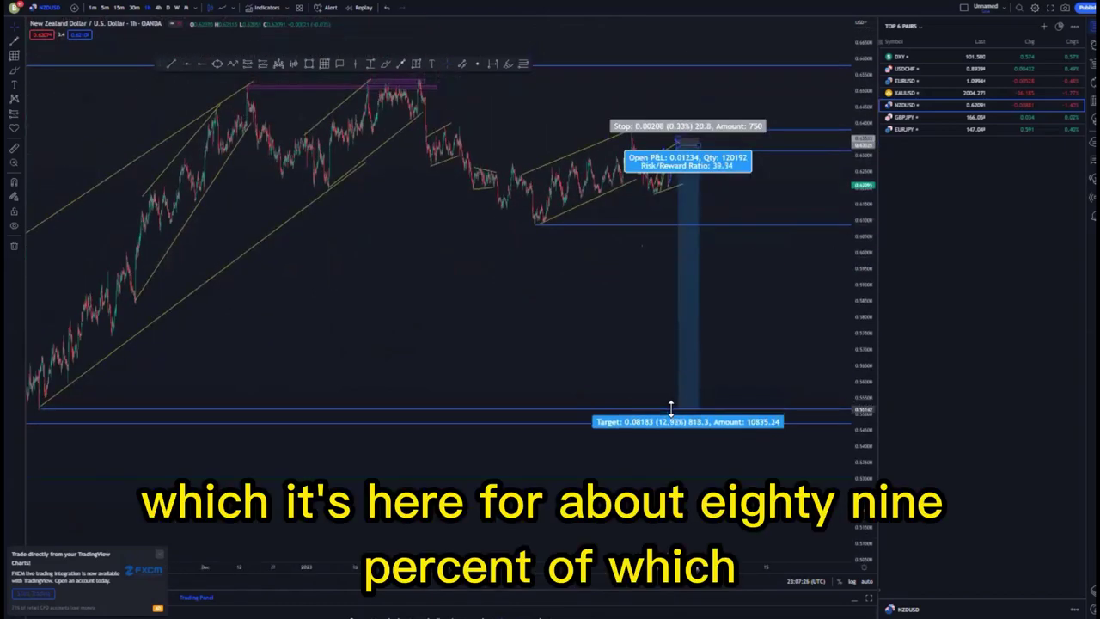
{"action": "left_click", "coordinate": [591, 332]}
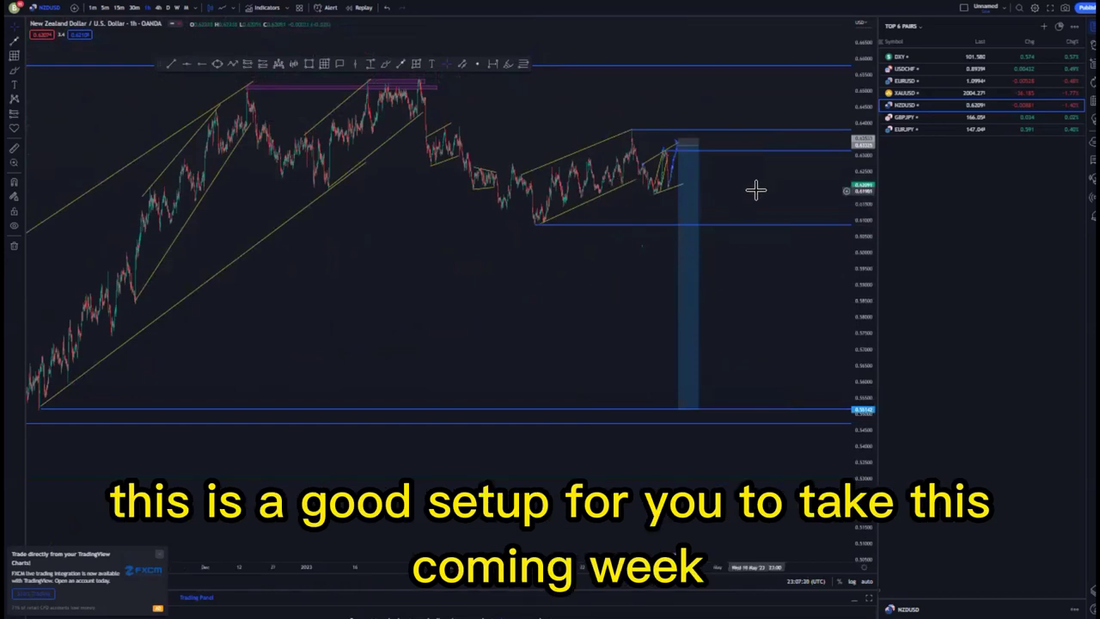
- Open the GBPJPY chart, reset its view and switch it to the weekly timeframe
{"action": "left_click", "coordinate": [931, 118]}
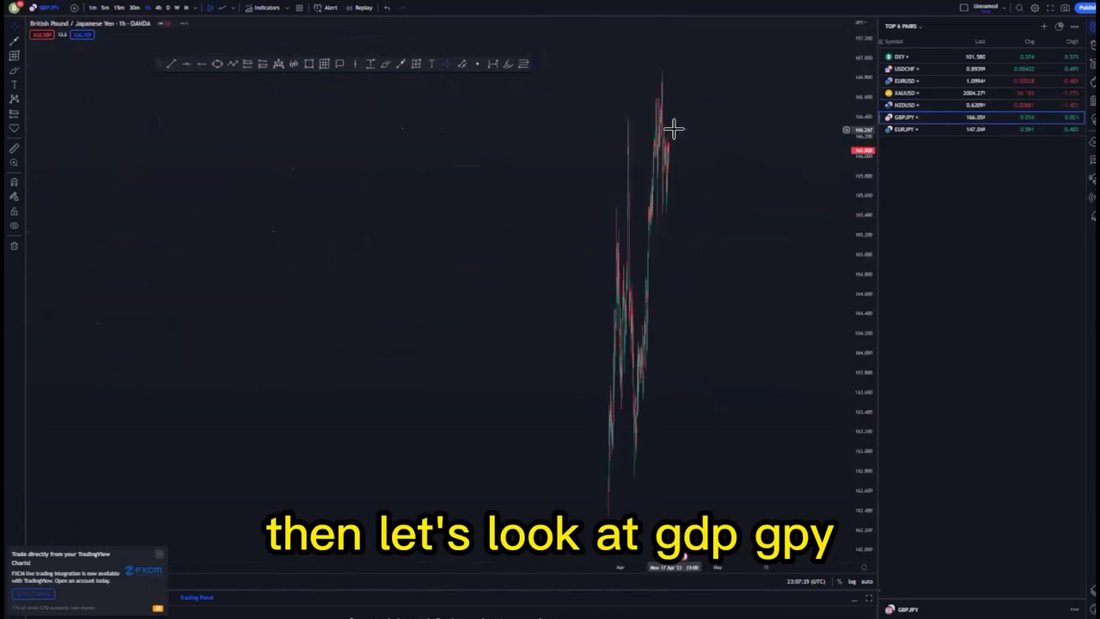
{"action": "right_click", "coordinate": [498, 146]}
{"action": "left_click", "coordinate": [521, 151]}
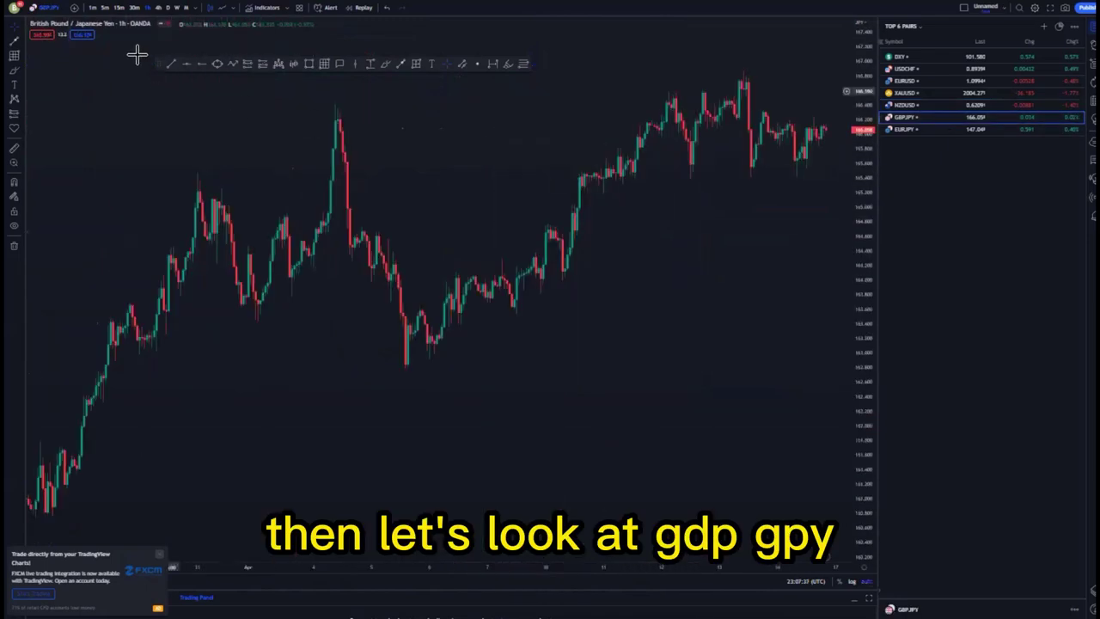
{"action": "left_click", "coordinate": [176, 8]}
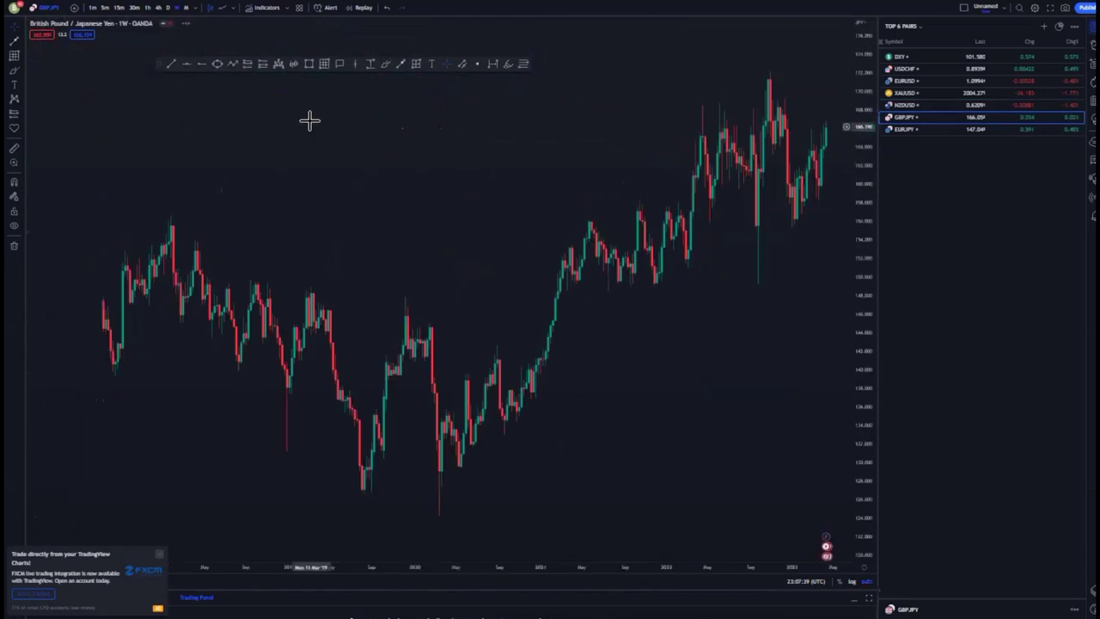
- Draw horizontal rays from the early-2016 high near 175, the mid-2016 lower high near 164 and the late-2016 low near 124
{"action": "left_click_drag", "start_coordinate": [440, 183], "coordinate": [304, 178]}
{"action": "scroll", "coordinate": [633, 194], "scroll_direction": "down", "scroll_amount": 6}
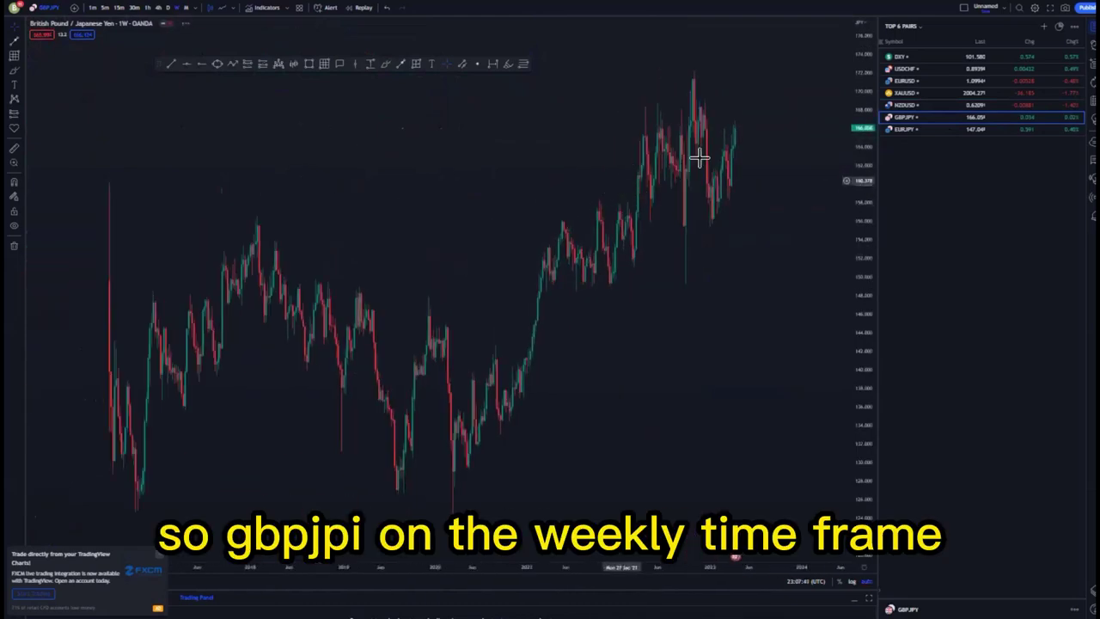
{"action": "scroll", "coordinate": [743, 180], "scroll_direction": "down", "scroll_amount": 3}
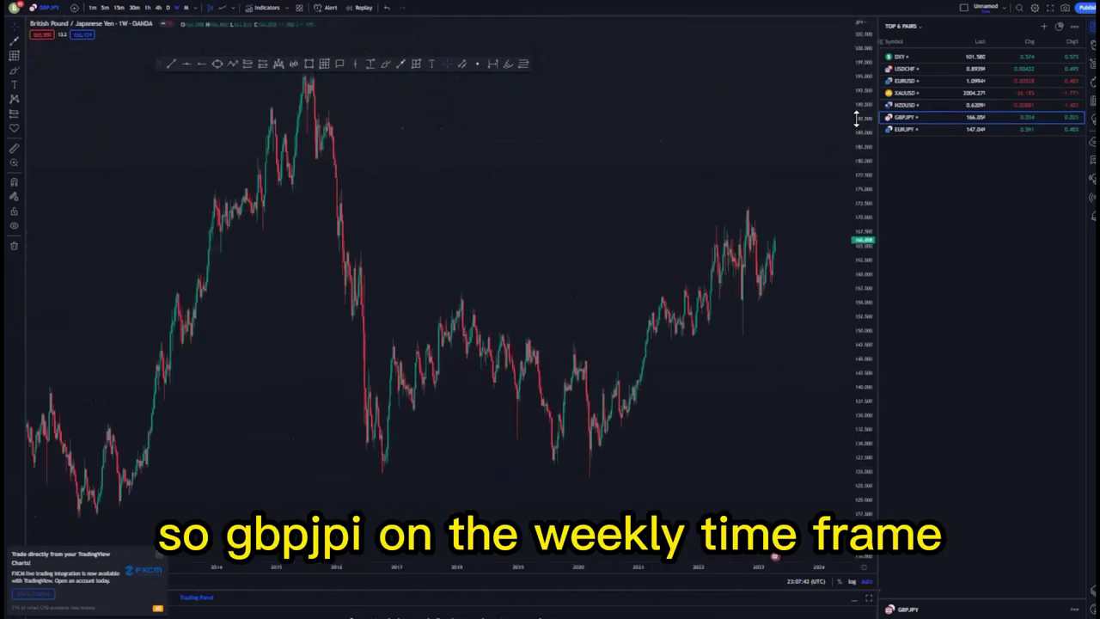
{"action": "left_click_drag", "start_coordinate": [653, 208], "coordinate": [593, 224]}
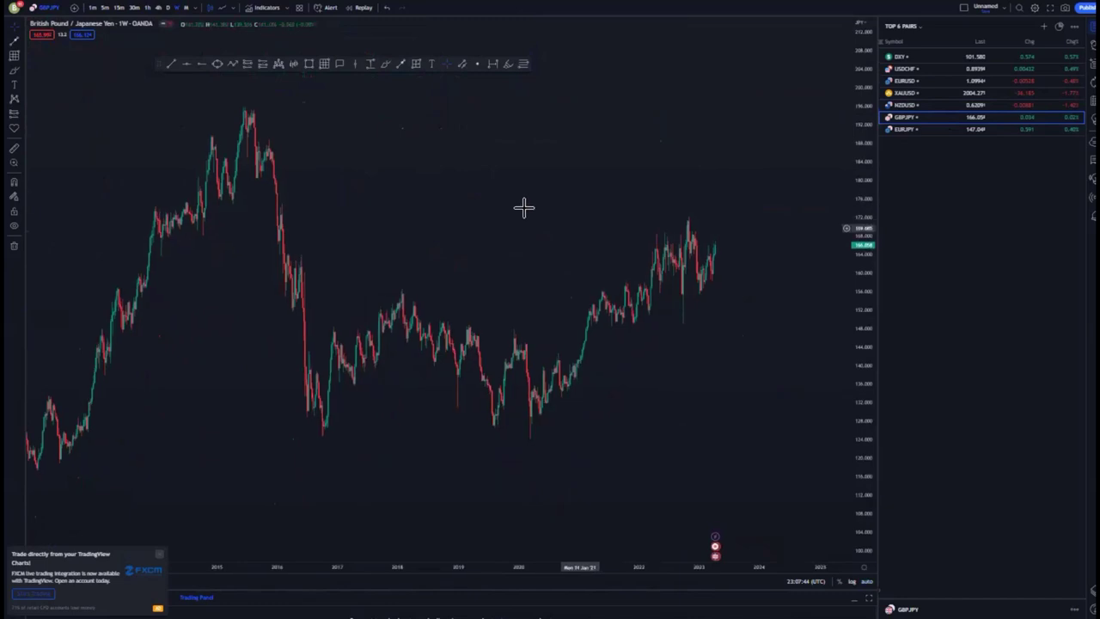
{"action": "left_click", "coordinate": [202, 62]}
{"action": "left_click", "coordinate": [285, 204]}
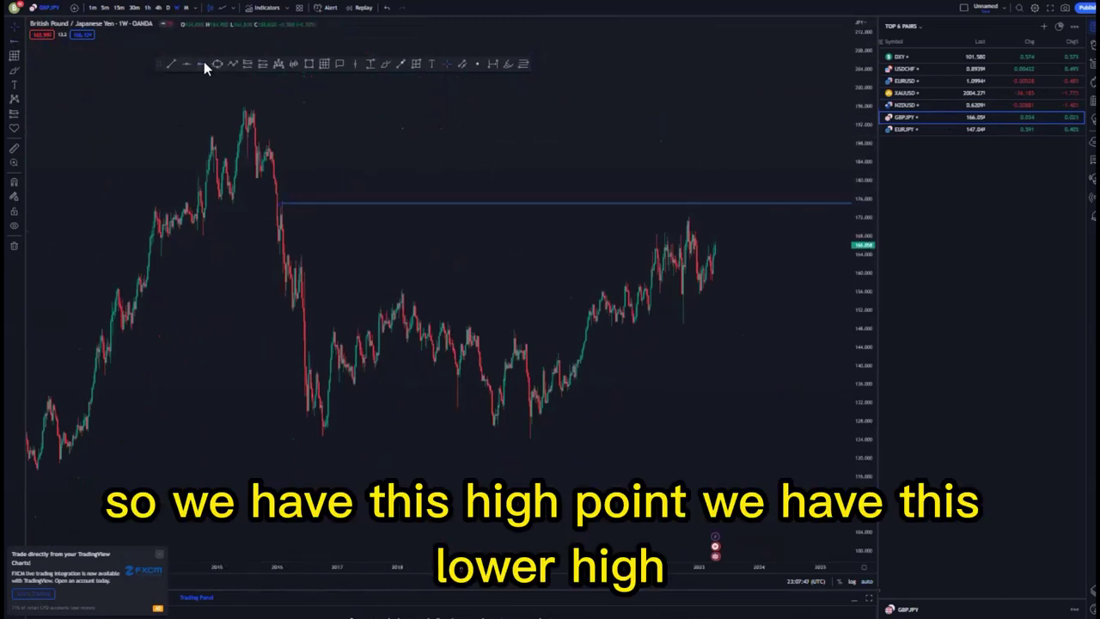
{"action": "left_click", "coordinate": [300, 256]}
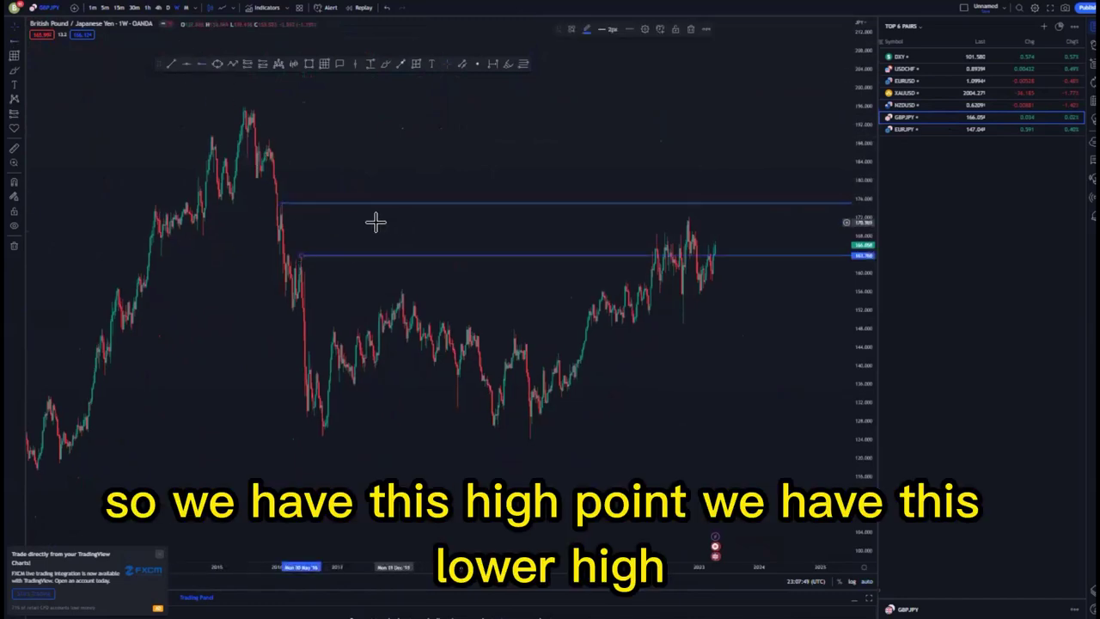
{"action": "left_click", "coordinate": [282, 202]}
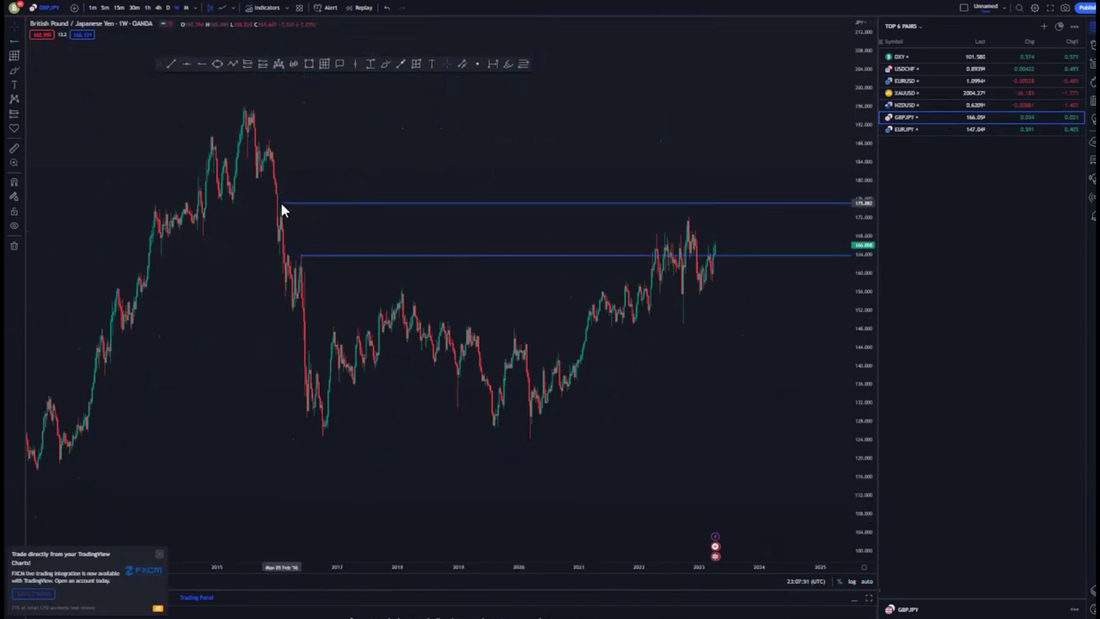
{"action": "left_click_drag", "start_coordinate": [355, 219], "coordinate": [347, 179]}
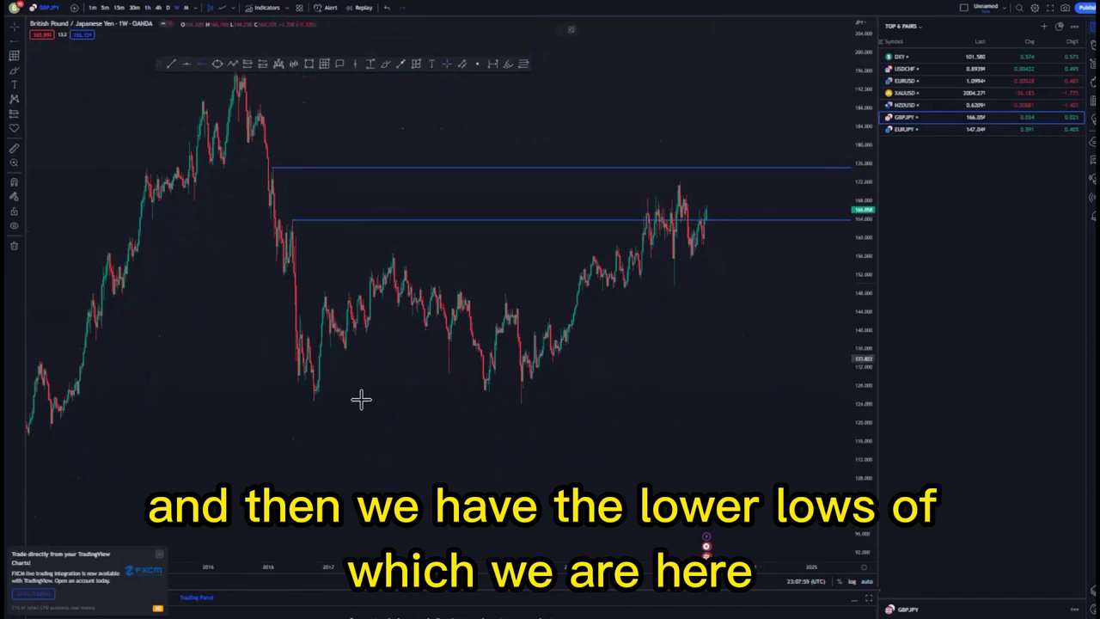
{"action": "left_click", "coordinate": [313, 401]}
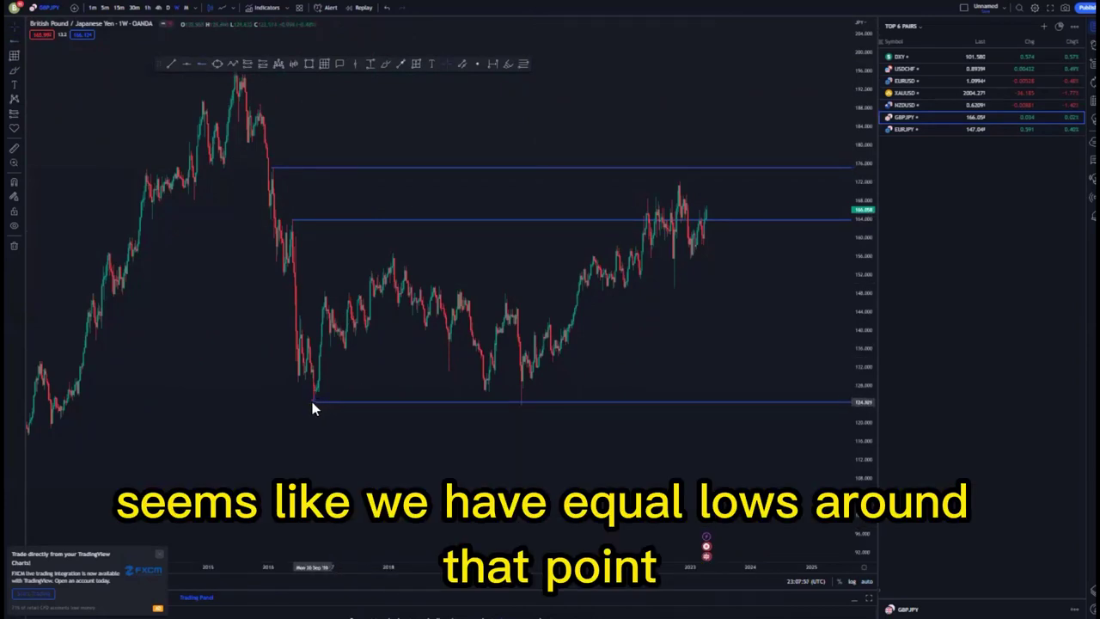
- Draw an ascending channel with trendlines from the late-2019 high up to the upper ray and from the 2020 low under the 2022 low
{"action": "scroll", "coordinate": [649, 336], "scroll_direction": "up", "scroll_amount": 2}
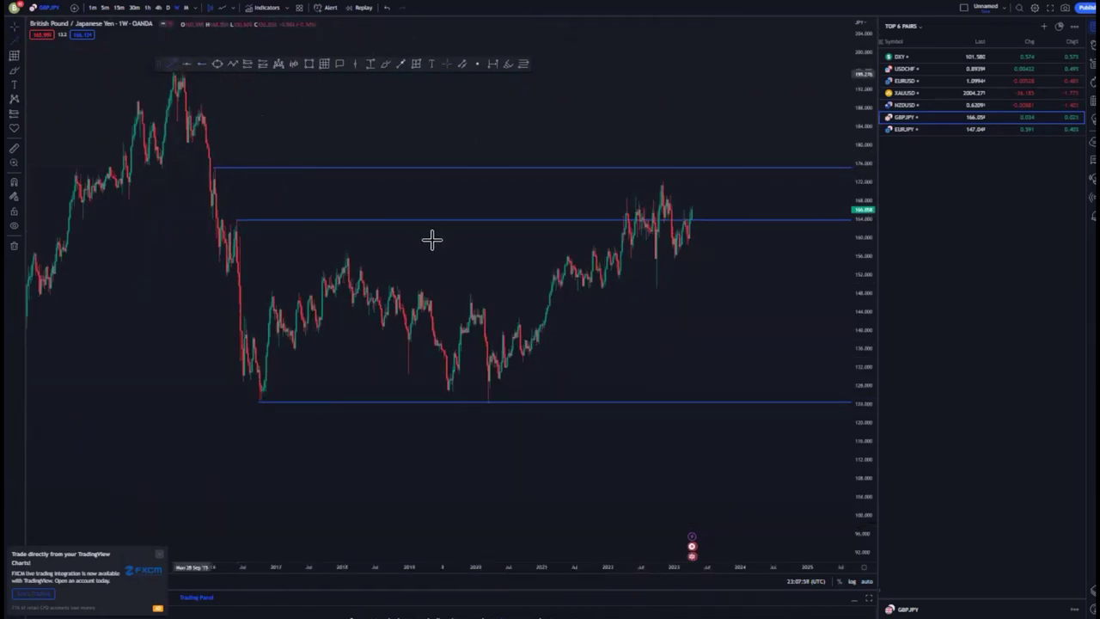
{"action": "left_click", "coordinate": [469, 293]}
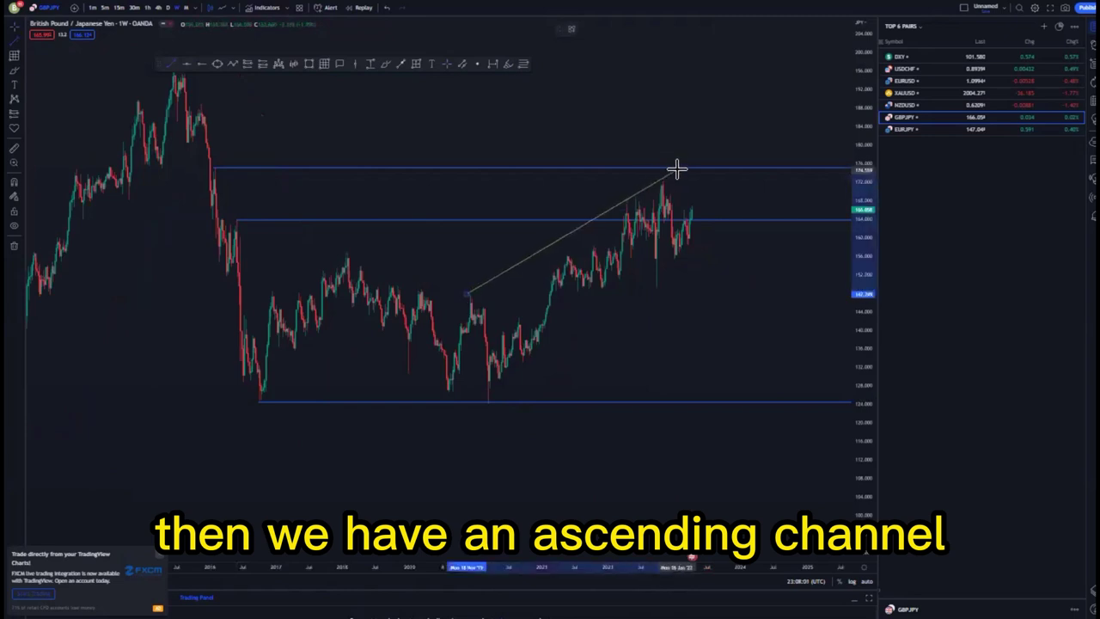
{"action": "left_click", "coordinate": [676, 169]}
{"action": "left_click", "coordinate": [176, 66]}
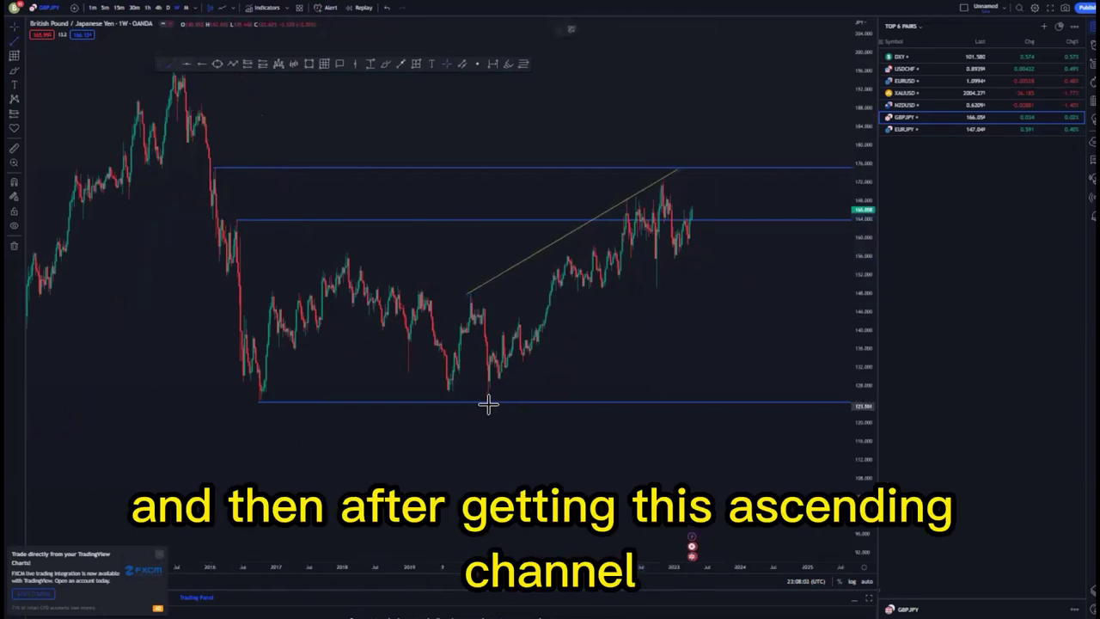
{"action": "left_click", "coordinate": [490, 402]}
{"action": "left_click", "coordinate": [709, 249]}
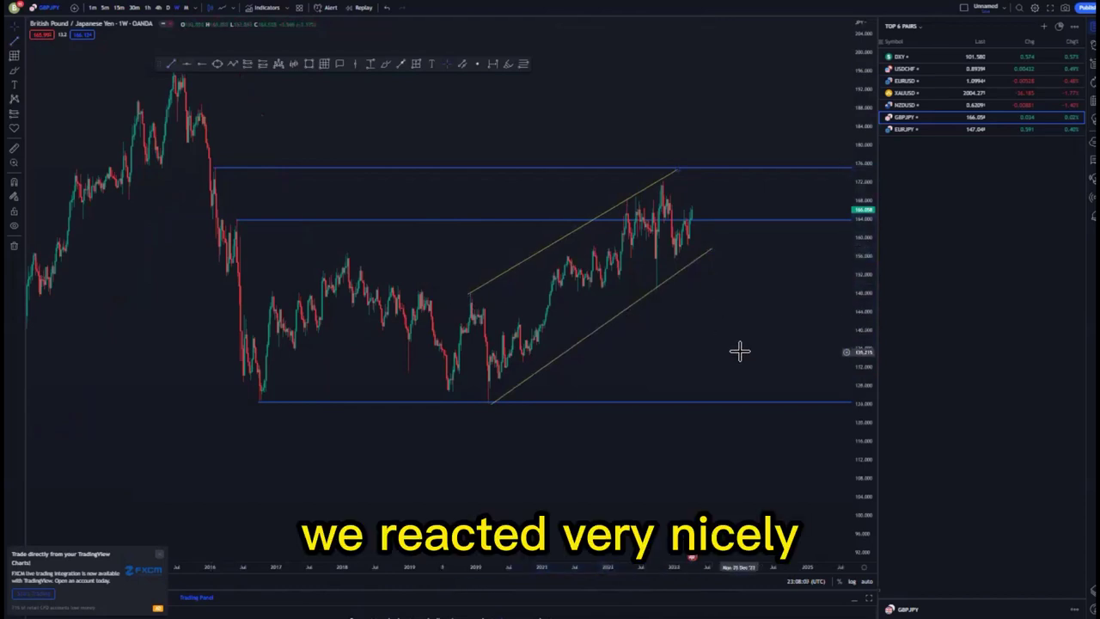
- Delete the horizontal ray at the mid-2016 lower high near 164
{"action": "scroll", "coordinate": [653, 258], "scroll_direction": "up", "scroll_amount": 2}
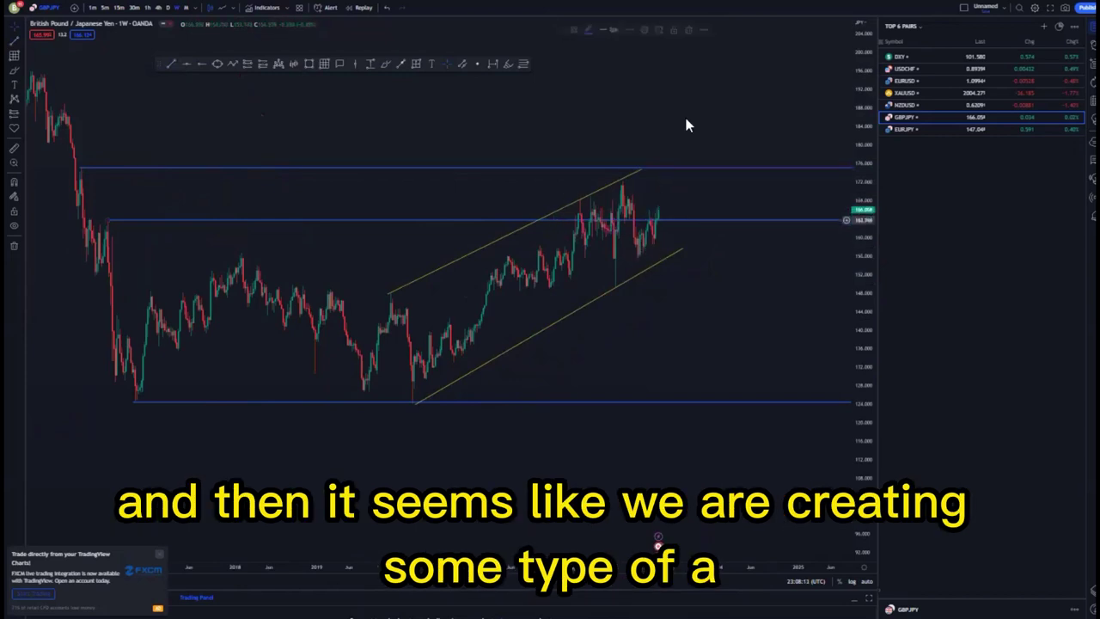
{"action": "left_click", "coordinate": [688, 30]}
{"action": "scroll", "coordinate": [692, 261], "scroll_direction": "up", "scroll_amount": 2}
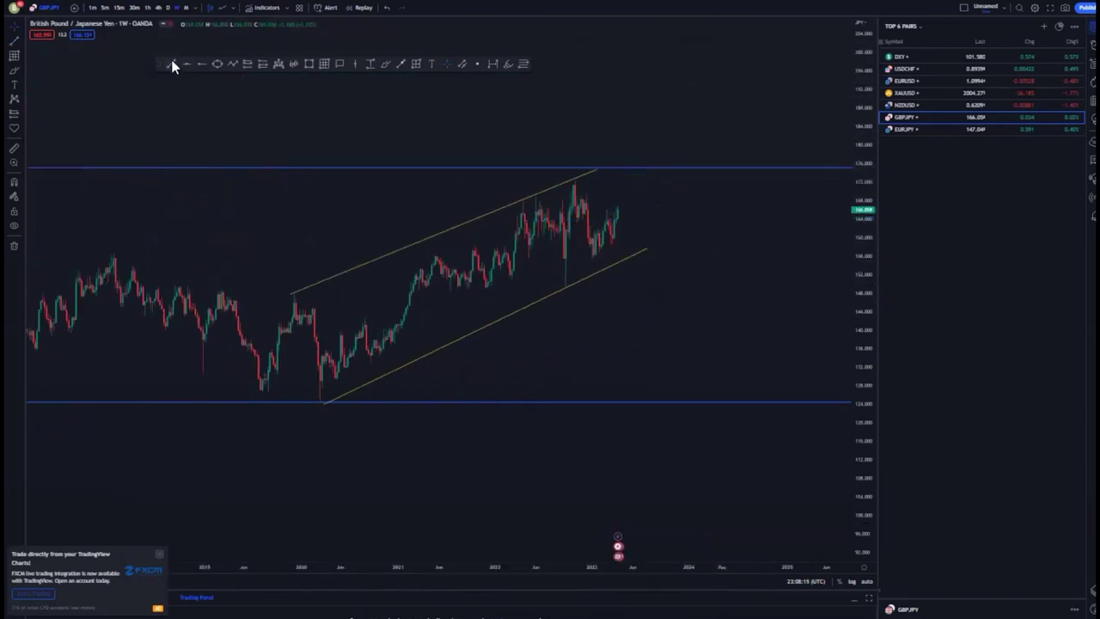
- Sketch freehand a loop around the latest weekly price swings with a sell-off path through the channel, and remove both brush marks
{"action": "left_click", "coordinate": [386, 63]}
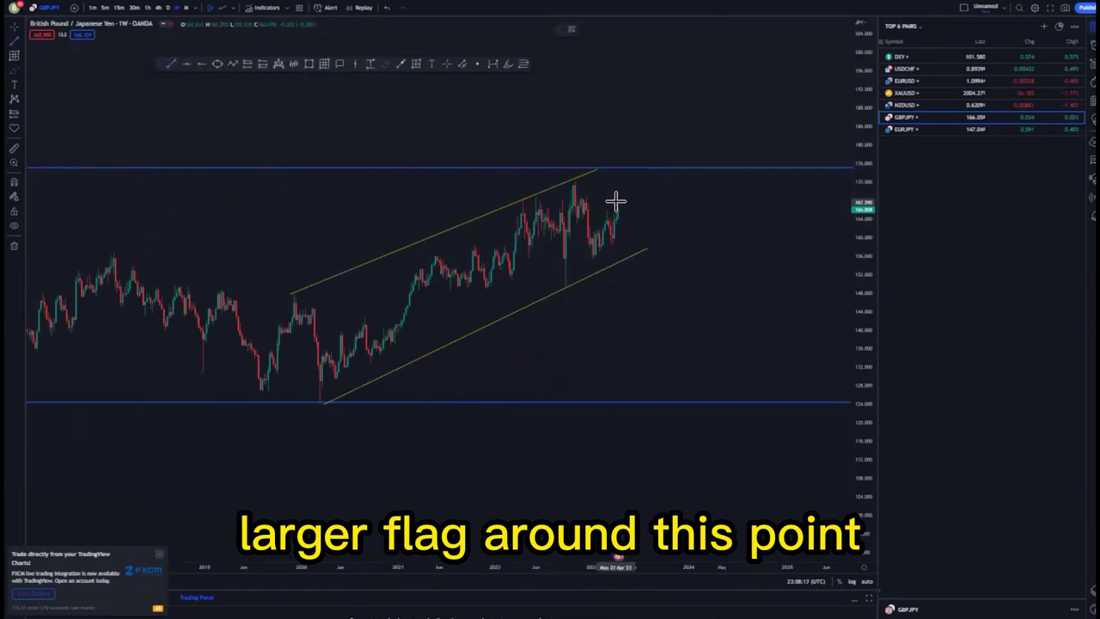
{"action": "left_click_drag", "start_coordinate": [615, 202], "coordinate": [660, 322]}
{"action": "scroll", "coordinate": [628, 304], "scroll_direction": "down", "scroll_amount": 2}
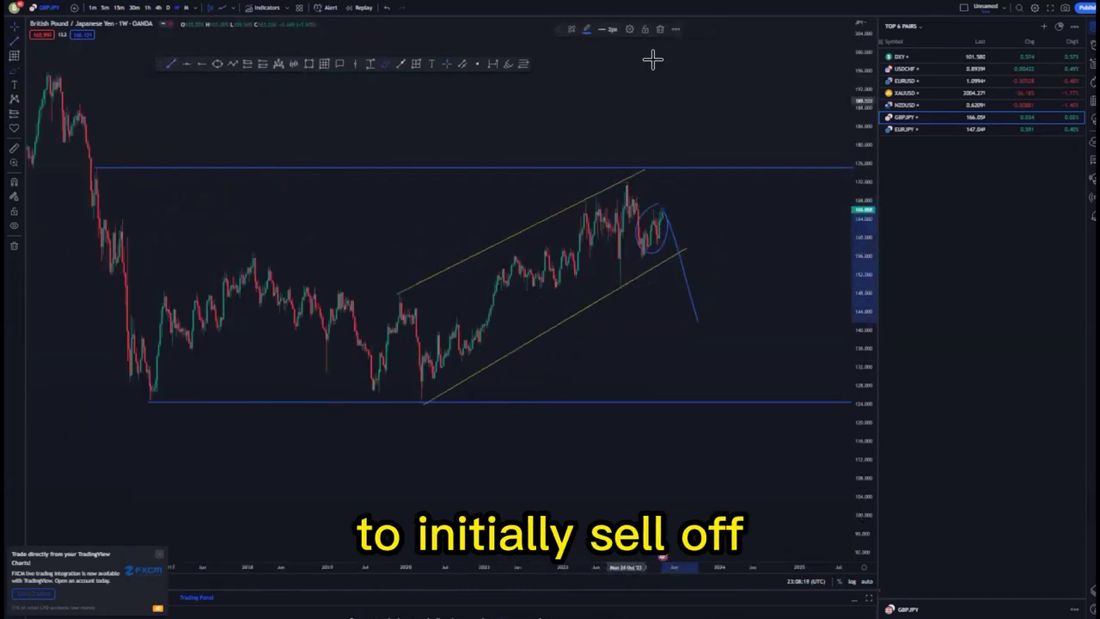
{"action": "left_click", "coordinate": [660, 30]}
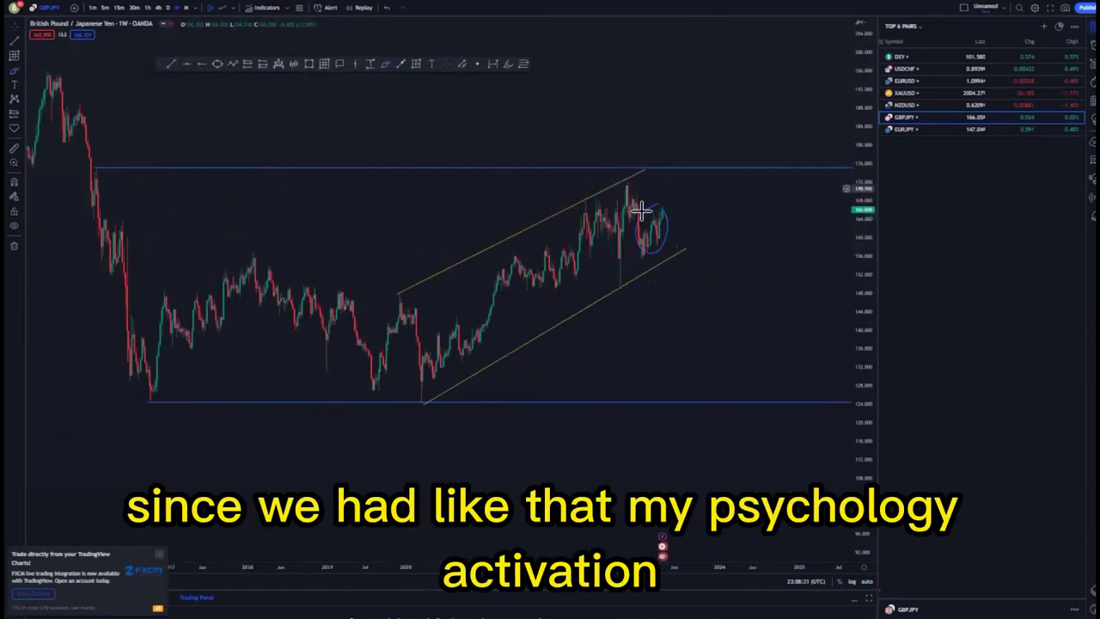
{"action": "left_click", "coordinate": [655, 214]}
{"action": "left_click", "coordinate": [660, 30]}
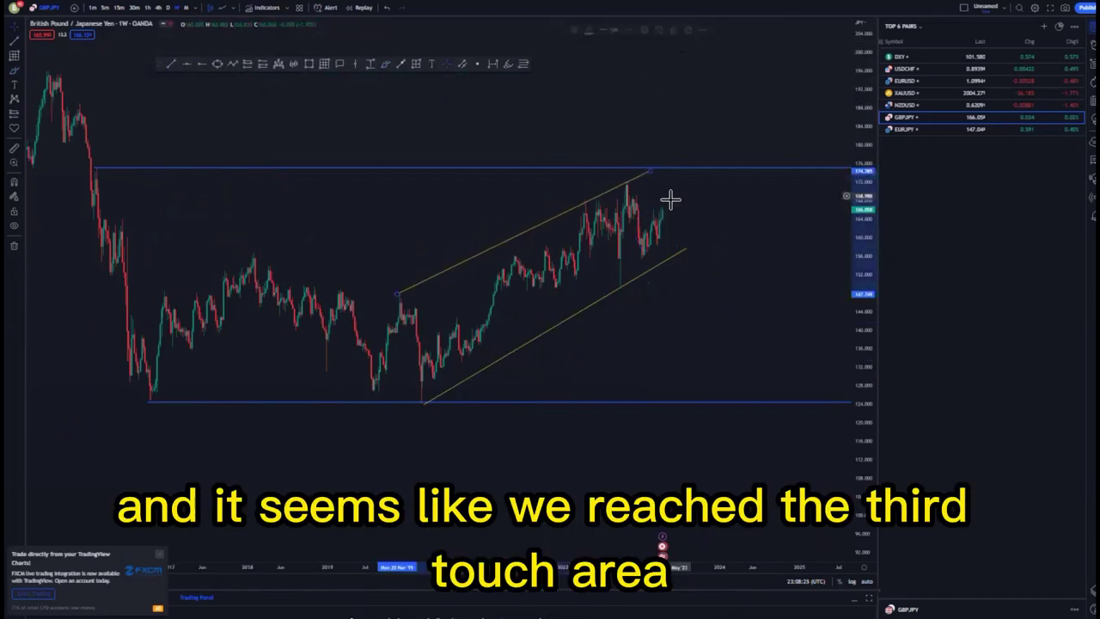
- Switch GBPJPY to the daily timeframe and rescale the chart around the 2022–2023 price action inside the ascending channel
{"action": "left_click", "coordinate": [168, 8]}
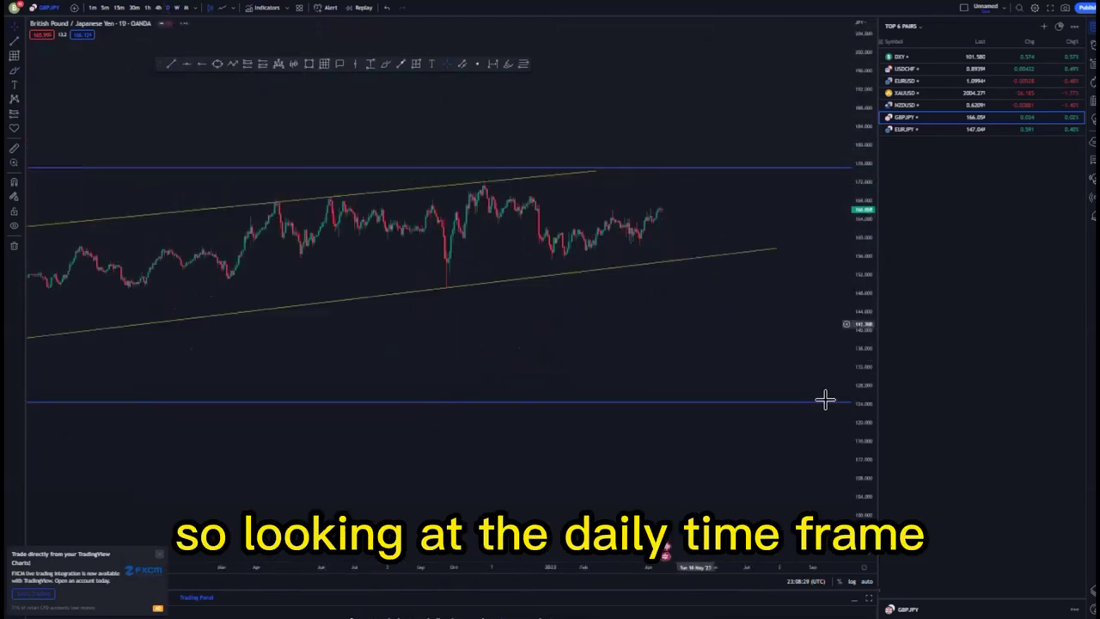
{"action": "left_click_drag", "start_coordinate": [862, 410], "coordinate": [862, 206]}
{"action": "scroll", "coordinate": [792, 278], "scroll_direction": "down", "scroll_amount": 3}
{"action": "scroll", "coordinate": [792, 278], "scroll_direction": "down", "scroll_amount": 5}
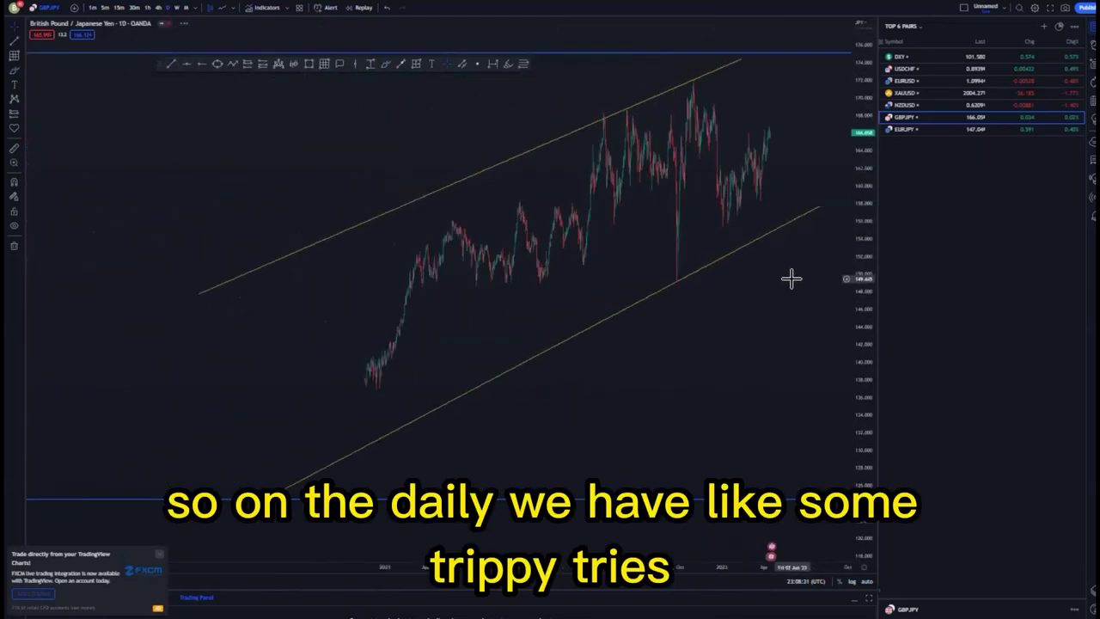
{"action": "left_click", "coordinate": [204, 292]}
{"action": "scroll", "coordinate": [719, 307], "scroll_direction": "up", "scroll_amount": 6}
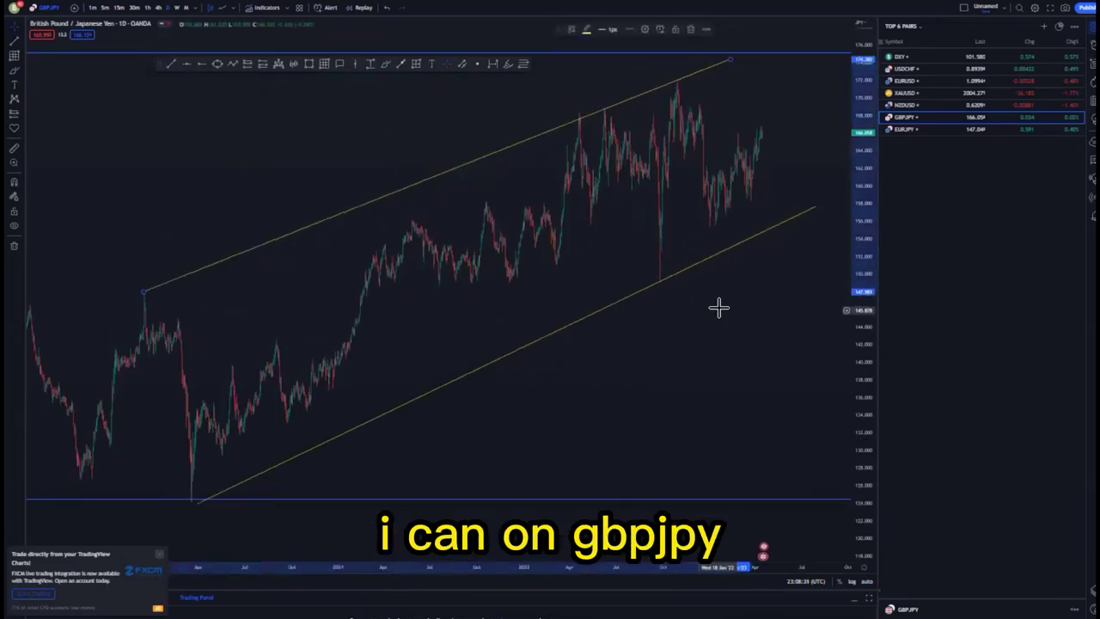
{"action": "left_click_drag", "start_coordinate": [596, 308], "coordinate": [438, 321]}
{"action": "left_click_drag", "start_coordinate": [155, 107], "coordinate": [181, 124]}
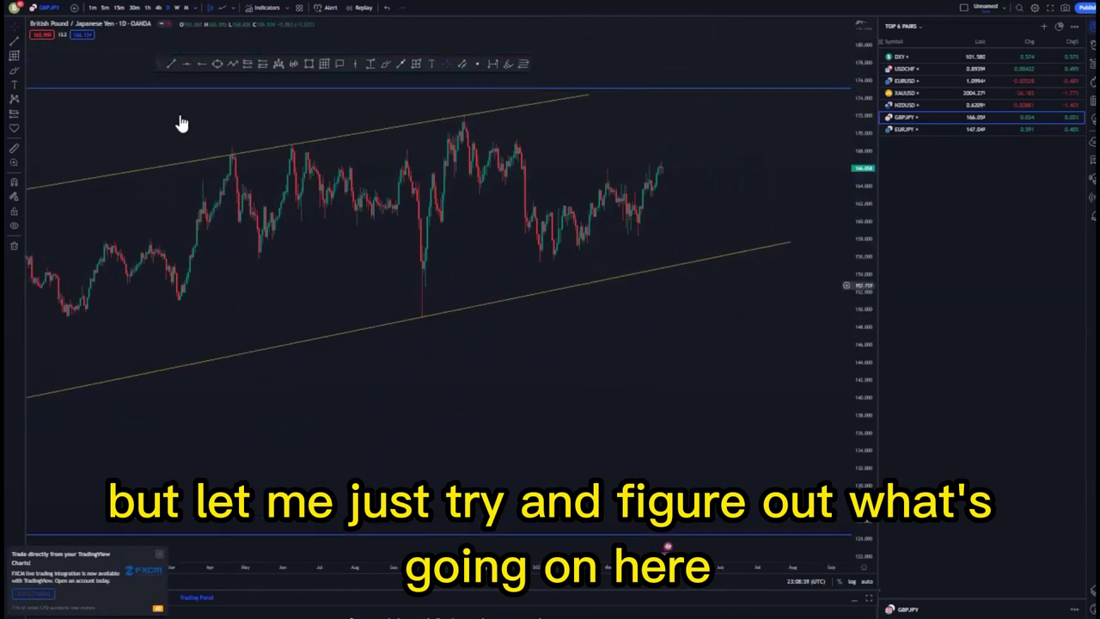
- Draw two steep rising trendlines enclosing the October 2022 climb to the top of the ascending channel
{"action": "left_click", "coordinate": [172, 65]}
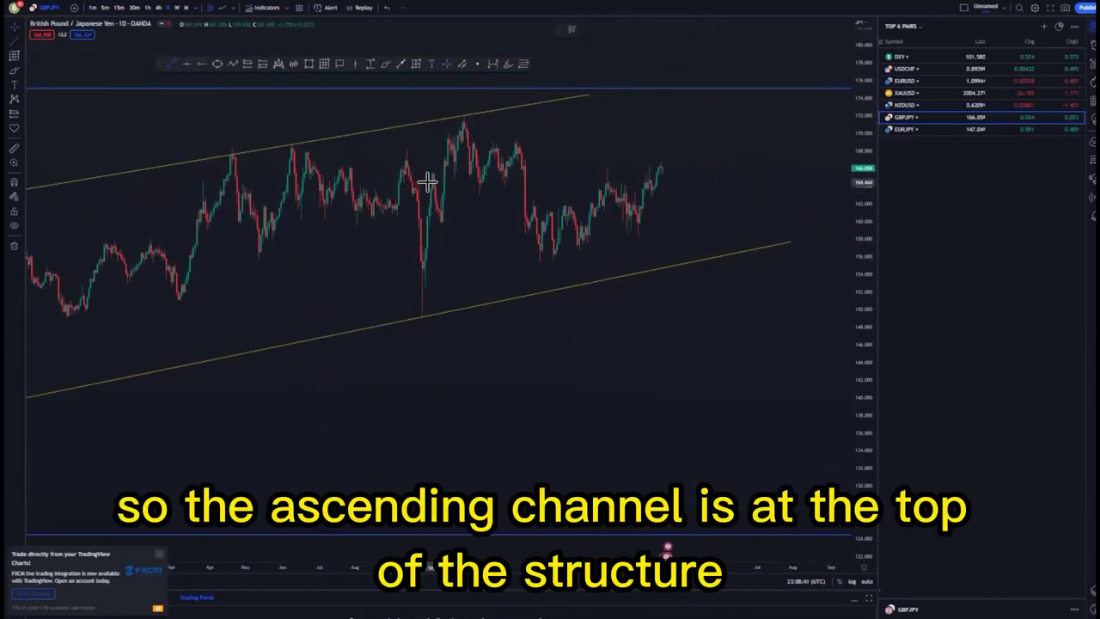
{"action": "left_click", "coordinate": [430, 181]}
{"action": "left_click", "coordinate": [455, 113]}
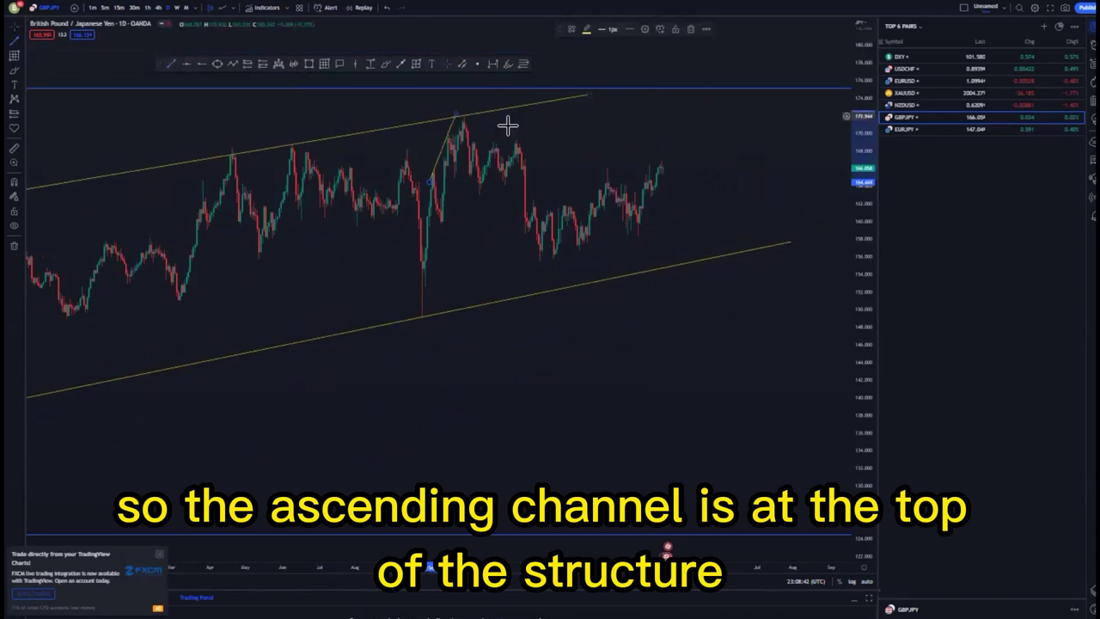
{"action": "left_click", "coordinate": [440, 221]}
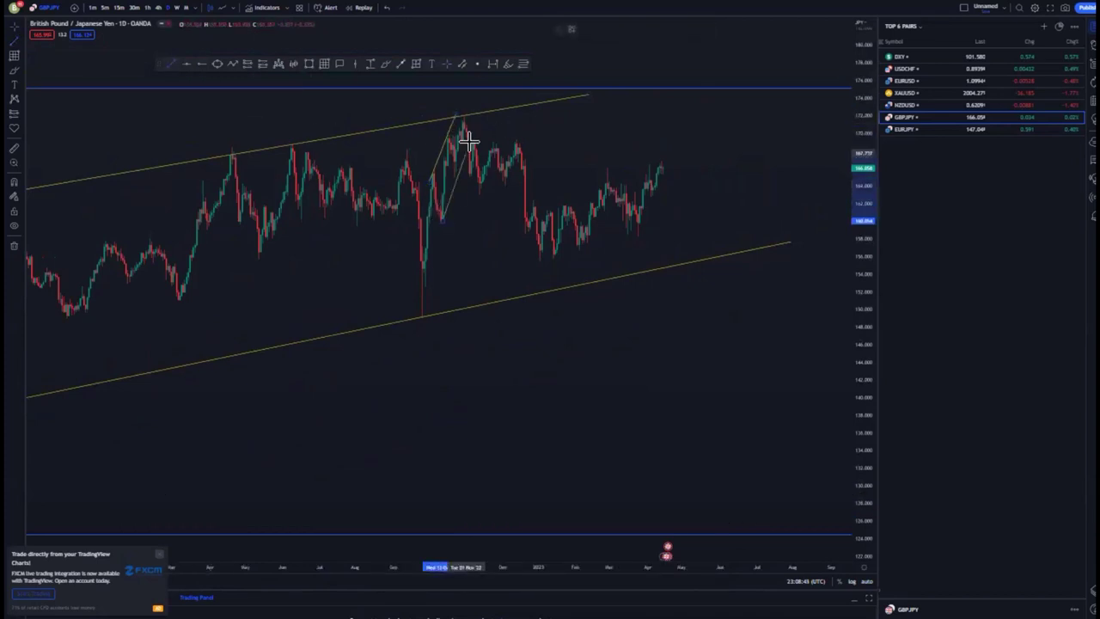
{"action": "left_click", "coordinate": [462, 119]}
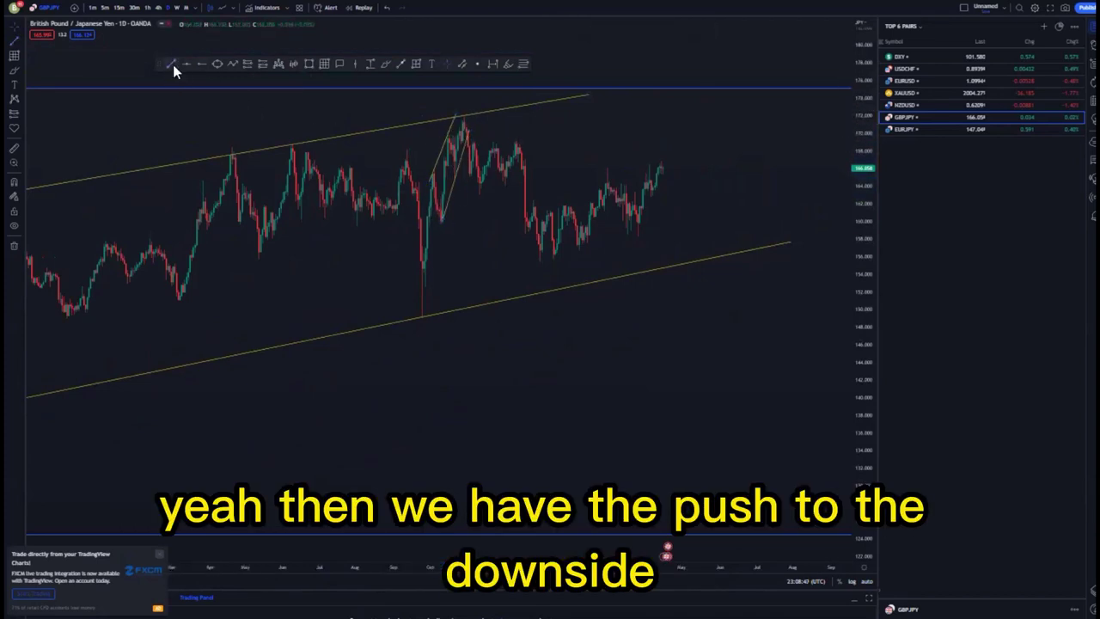
- Draw a small rising flag with trendlines under the lows and over the highs of the November–December 2022 consolidation
{"action": "left_click", "coordinate": [482, 194]}
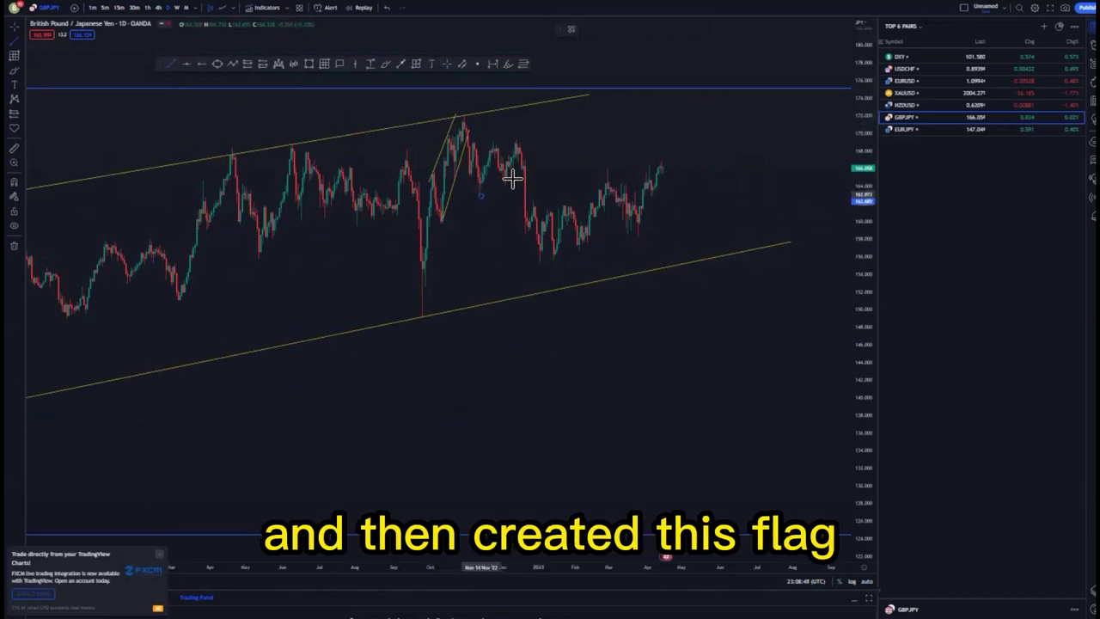
{"action": "left_click", "coordinate": [519, 177]}
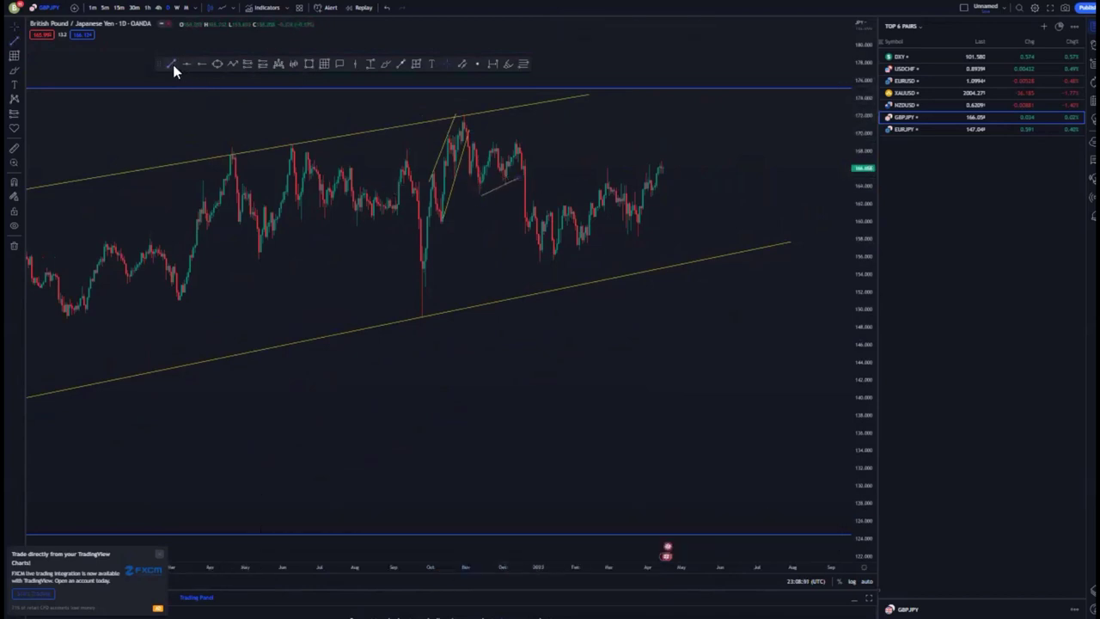
{"action": "left_click", "coordinate": [173, 65]}
{"action": "left_click", "coordinate": [473, 142]}
{"action": "left_click", "coordinate": [518, 139]}
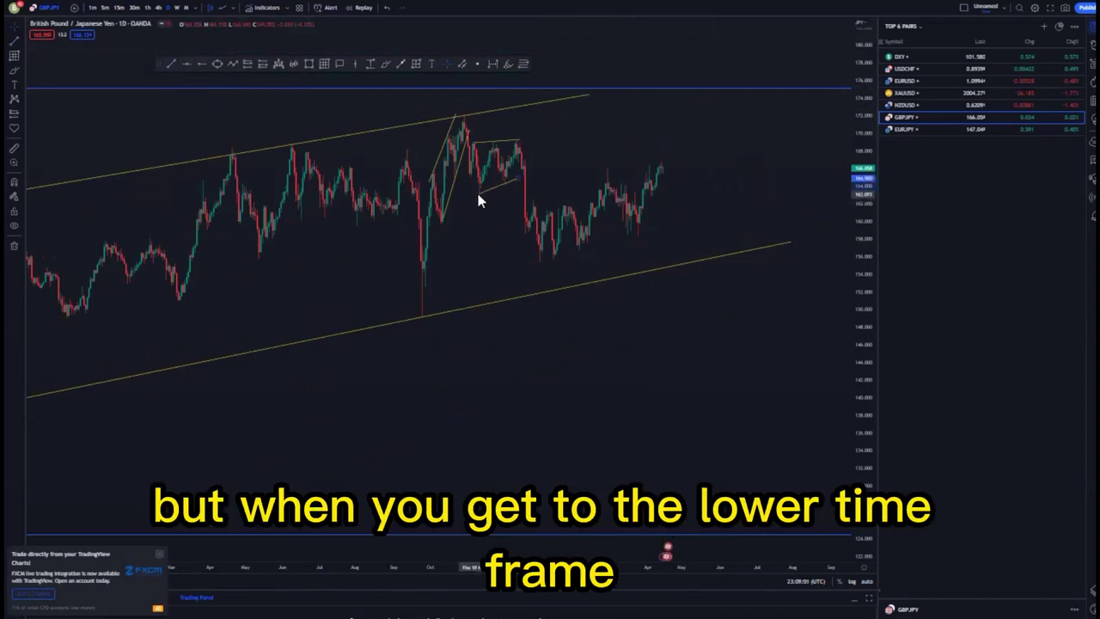
{"action": "left_click", "coordinate": [520, 182]}
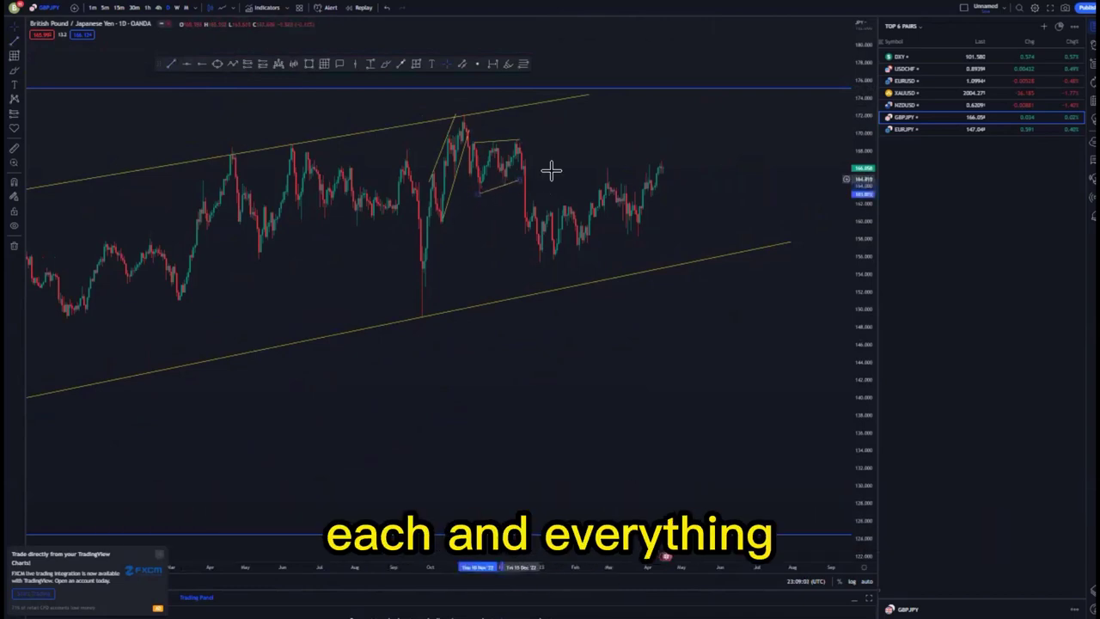
{"action": "left_click", "coordinate": [551, 172]}
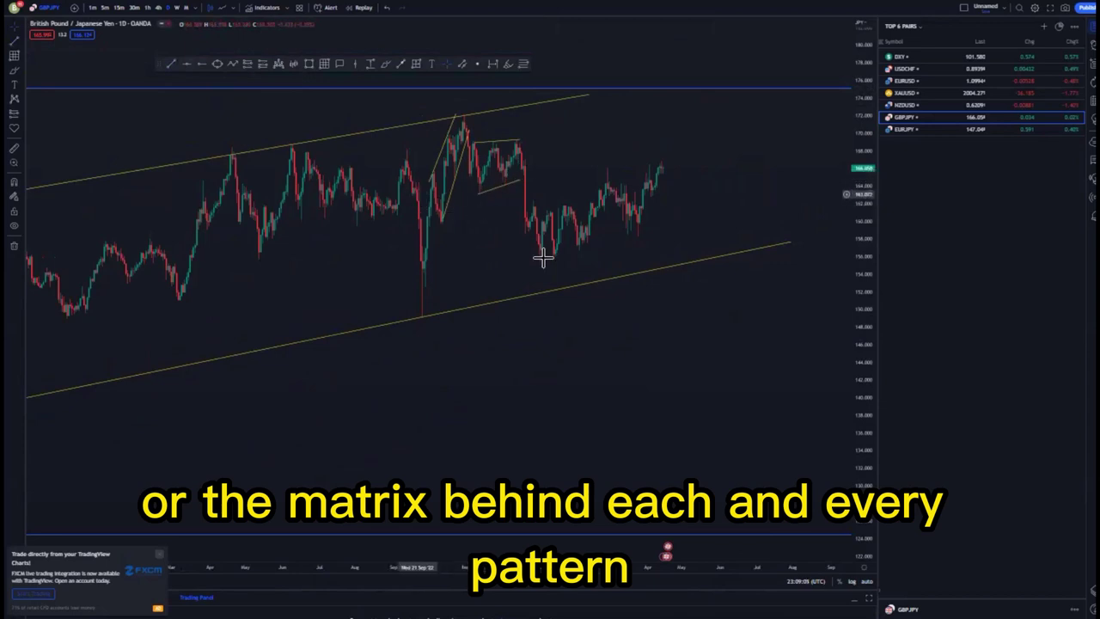
- Sketch the impulse-correction path from the November 2022 high, circle the 2023 correction, add a projected drop, and undo the brush marks
{"action": "left_click_drag", "start_coordinate": [853, 309], "coordinate": [770, 245]}
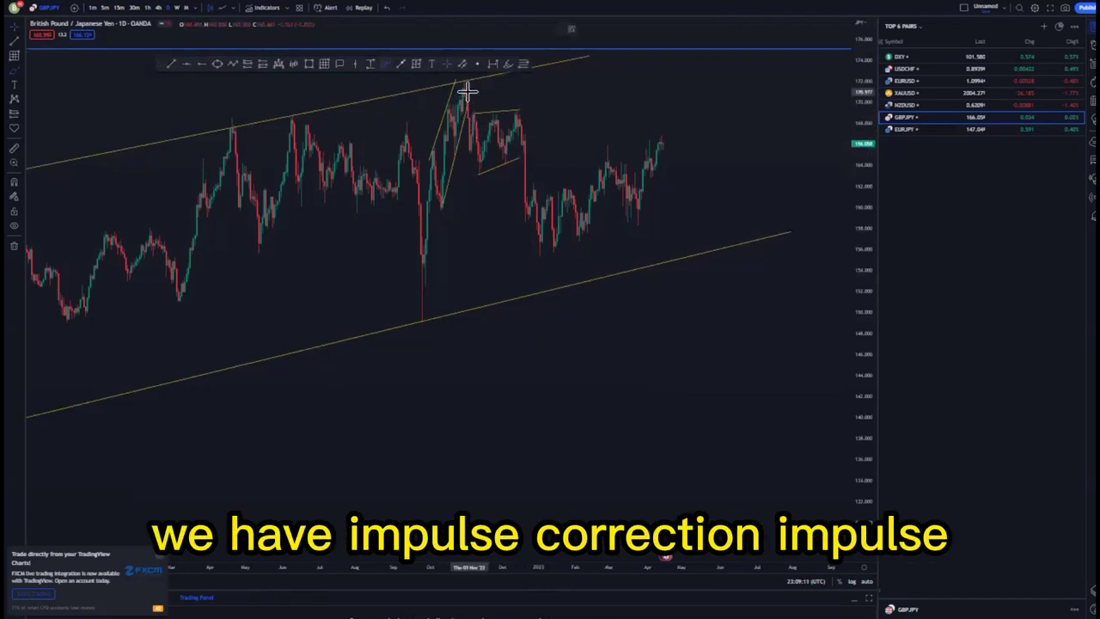
{"action": "left_click", "coordinate": [471, 163]}
{"action": "mouse_move", "coordinate": [519, 146]}
{"action": "left_mouse_down"}
{"action": "mouse_move", "coordinate": [528, 206]}
{"action": "mouse_move", "coordinate": [604, 215]}
{"action": "mouse_move", "coordinate": [654, 189]}
{"action": "left_mouse_up"}
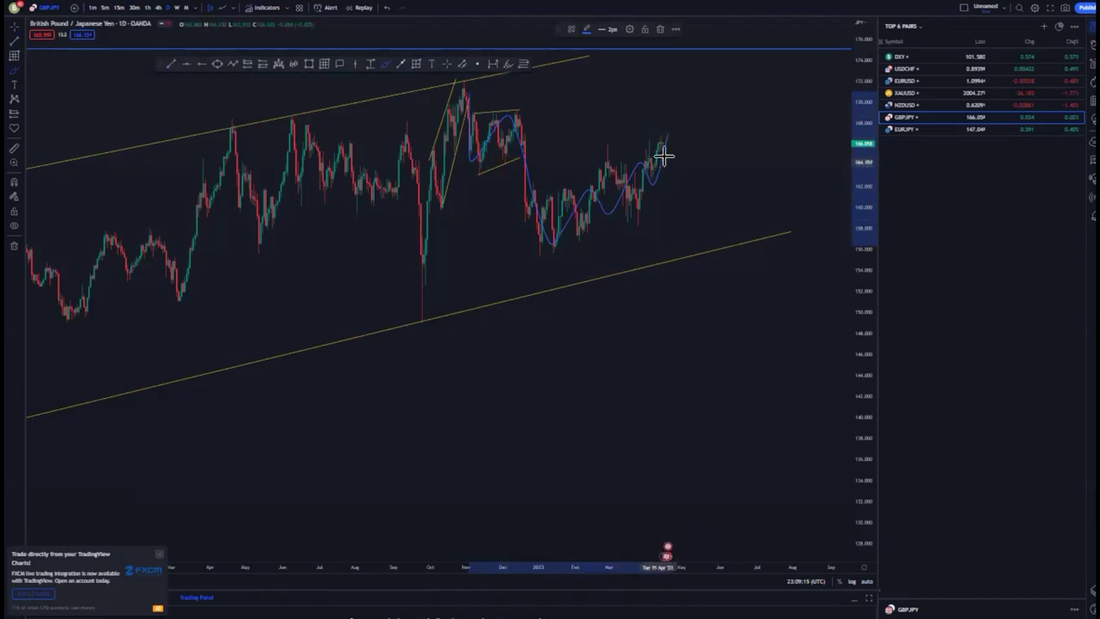
{"action": "mouse_move", "coordinate": [634, 135]}
{"action": "left_mouse_down"}
{"action": "mouse_move", "coordinate": [602, 226]}
{"action": "mouse_move", "coordinate": [672, 132]}
{"action": "mouse_move", "coordinate": [704, 302]}
{"action": "left_mouse_up"}
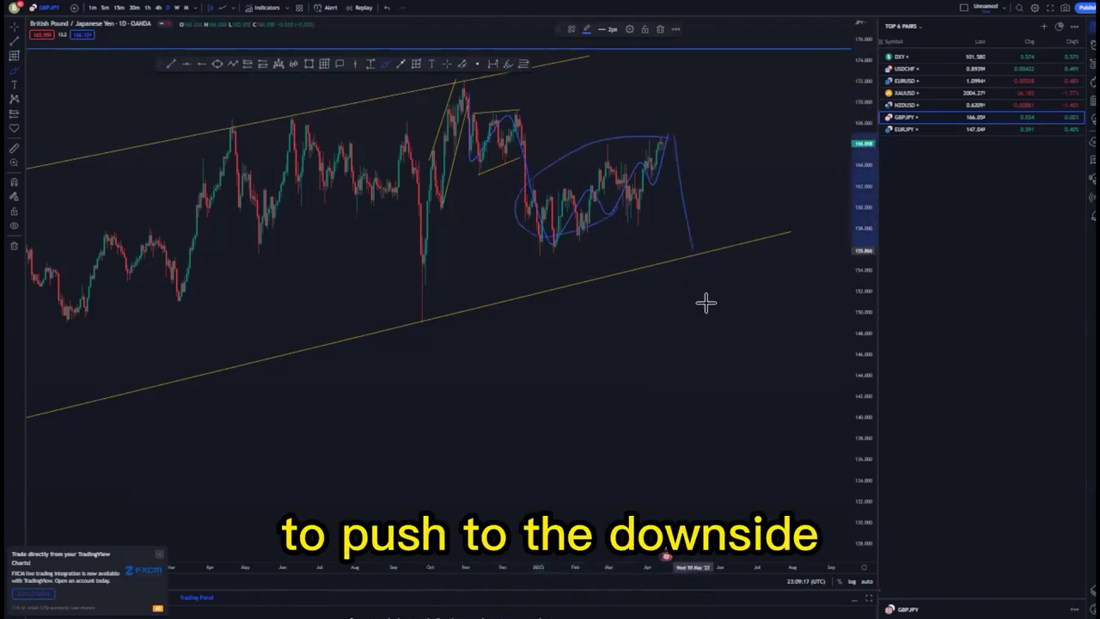
{"action": "left_click", "coordinate": [385, 8]}
{"action": "left_click", "coordinate": [386, 7]}
{"action": "left_click", "coordinate": [386, 8]}
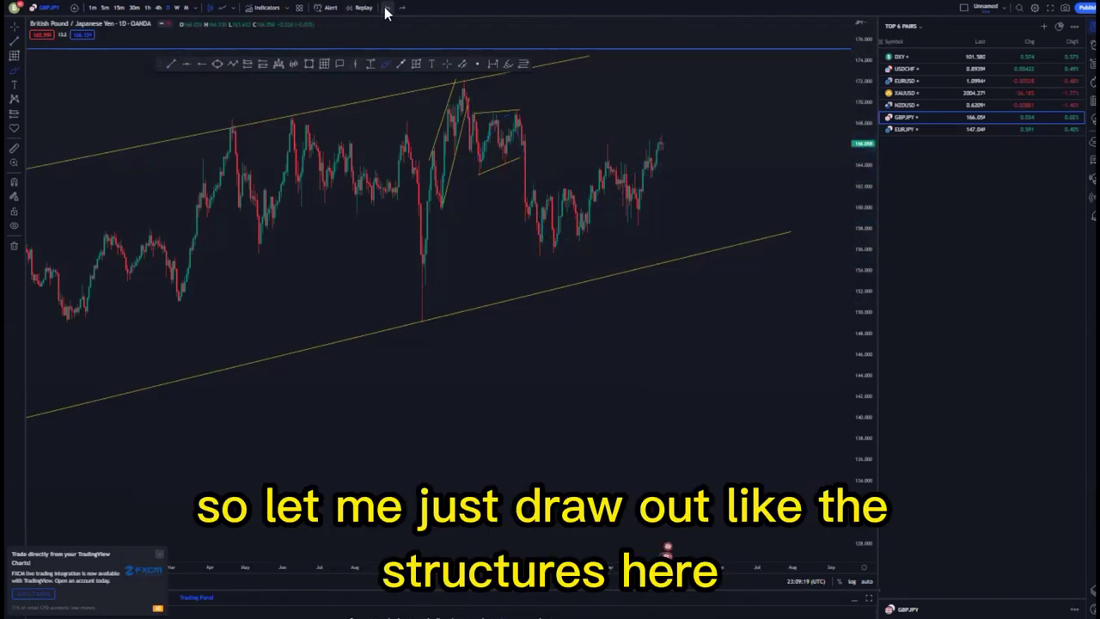
- Draw a larger ascending flag with trendlines over the highs and under the lows of the January–April 2023 correction
{"action": "left_click", "coordinate": [532, 182]}
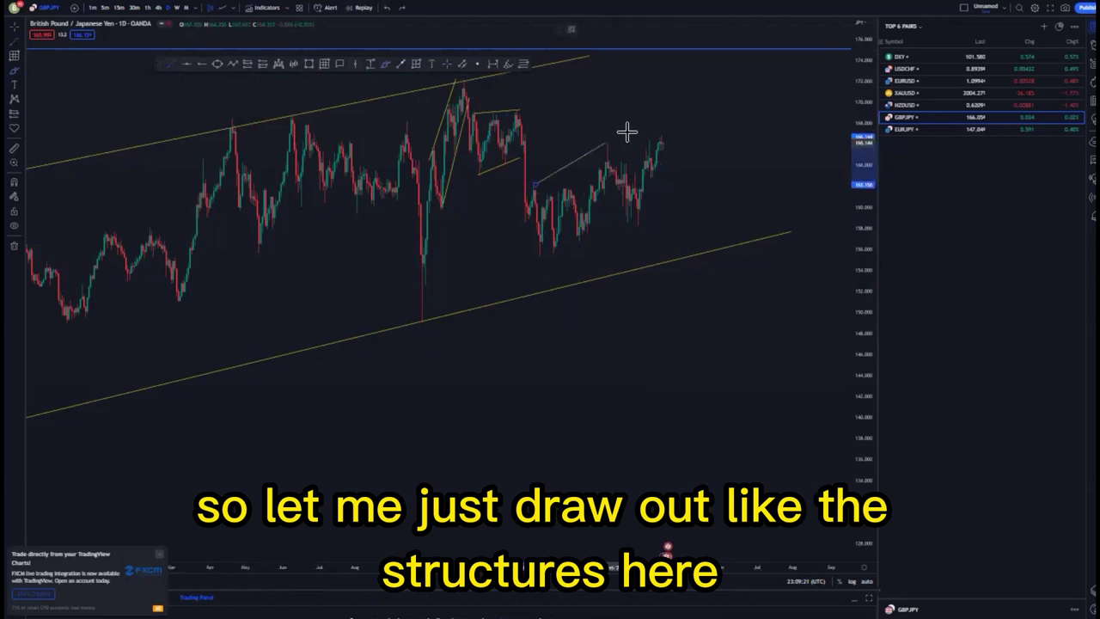
{"action": "left_click", "coordinate": [637, 127]}
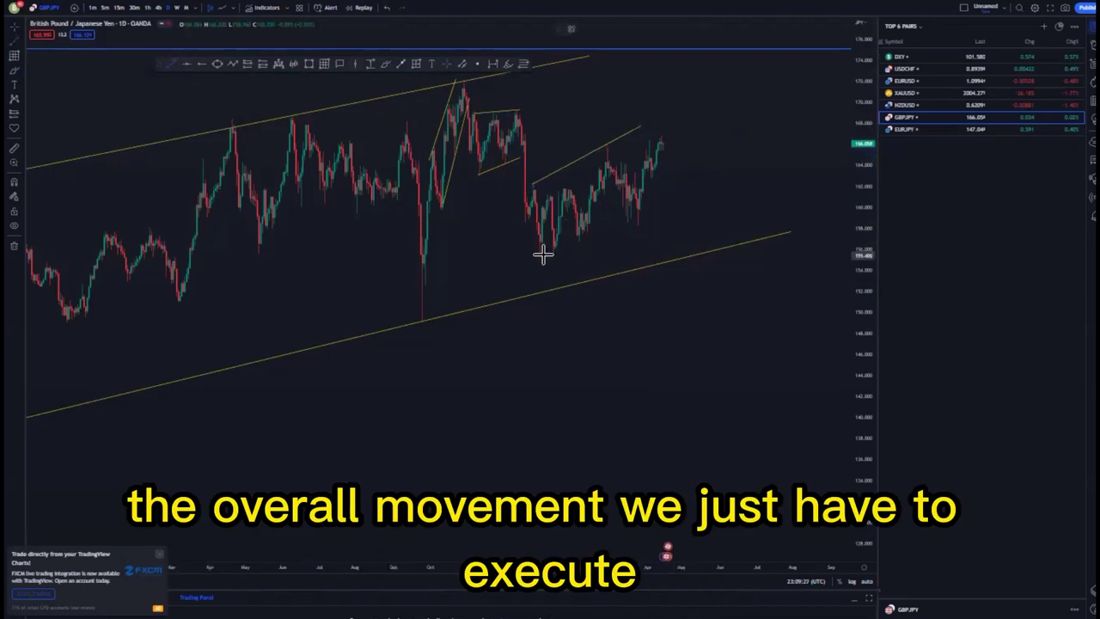
{"action": "left_click", "coordinate": [703, 200]}
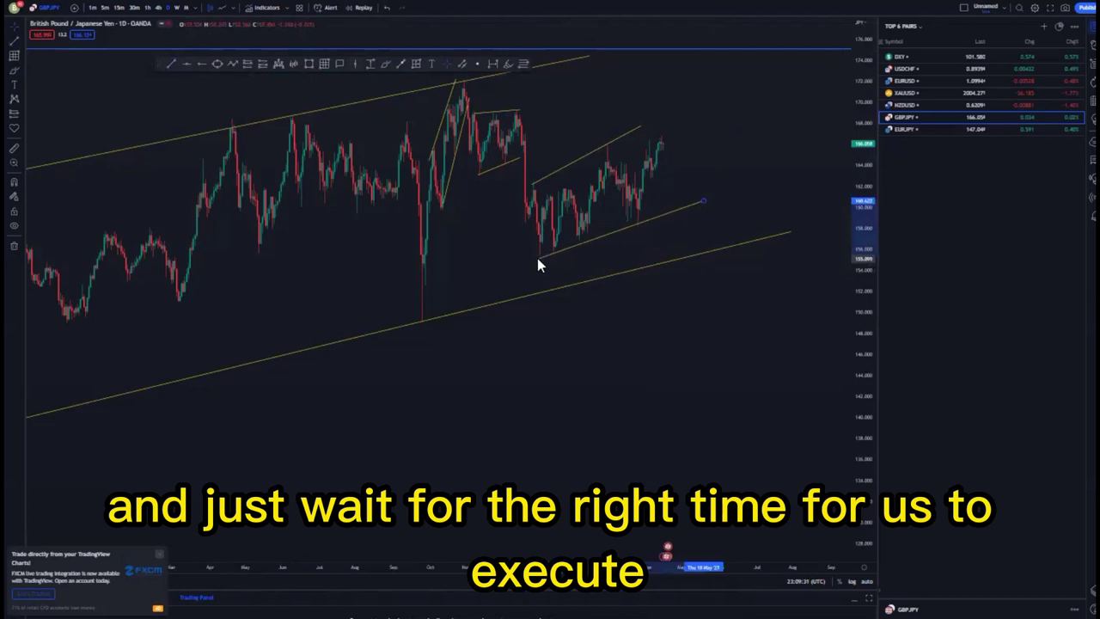
{"action": "left_click", "coordinate": [739, 292]}
- Place a horizontal ray at the late-February 2023 high near 166 and extend the large flag's upper trendline to the latest candles
{"action": "scroll", "coordinate": [737, 294], "scroll_direction": "down", "scroll_amount": 3}
{"action": "scroll", "coordinate": [703, 313], "scroll_direction": "up", "scroll_amount": 5}
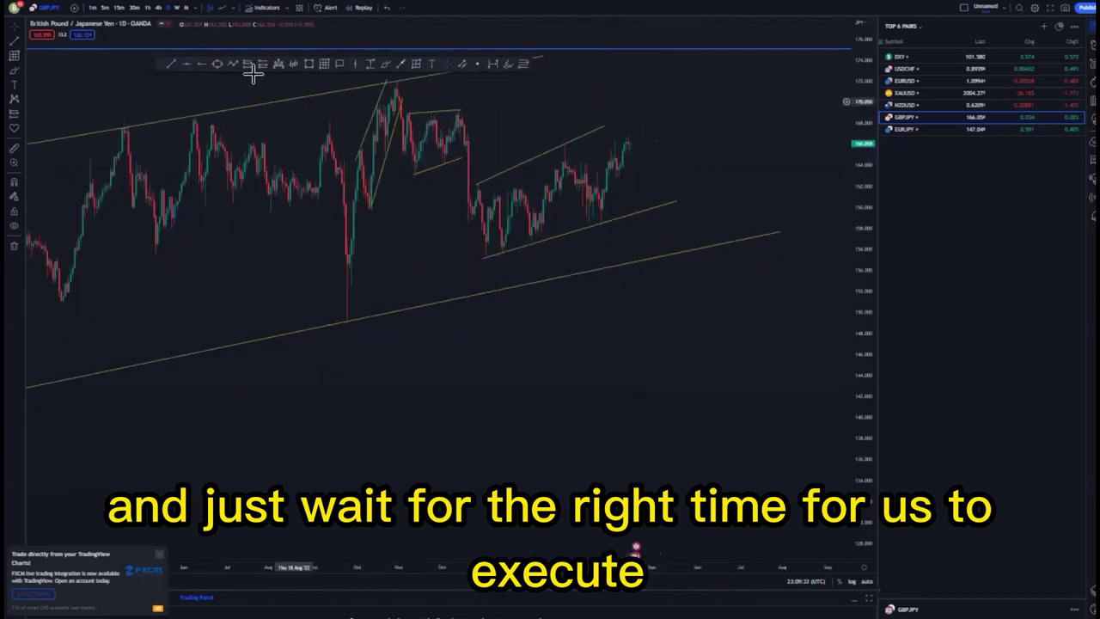
{"action": "left_click", "coordinate": [562, 144]}
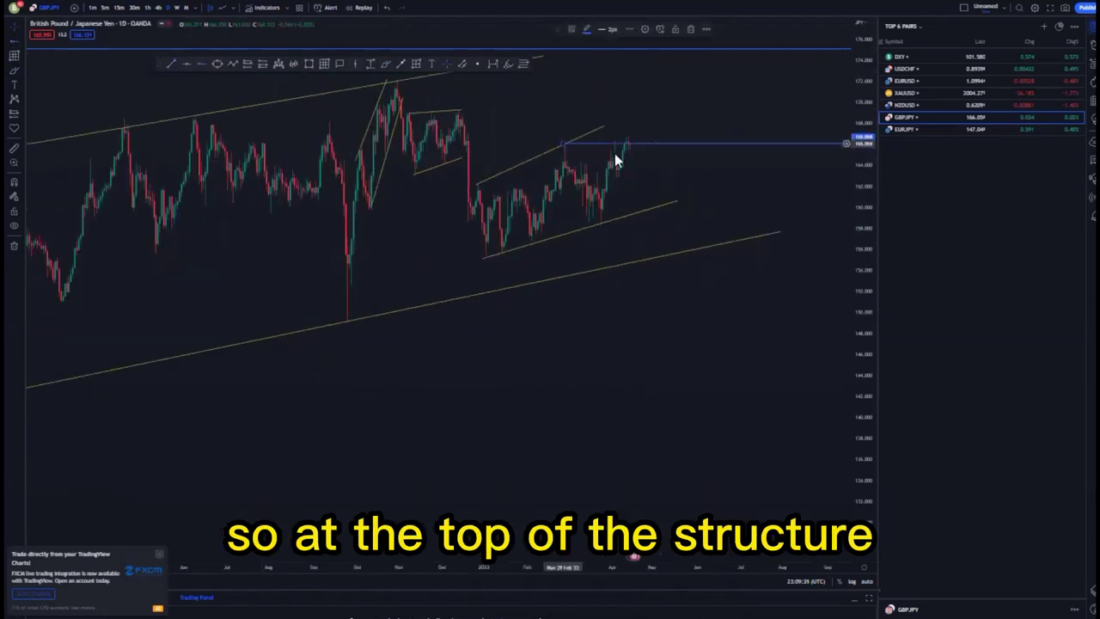
{"action": "left_click_drag", "start_coordinate": [611, 131], "coordinate": [628, 120]}
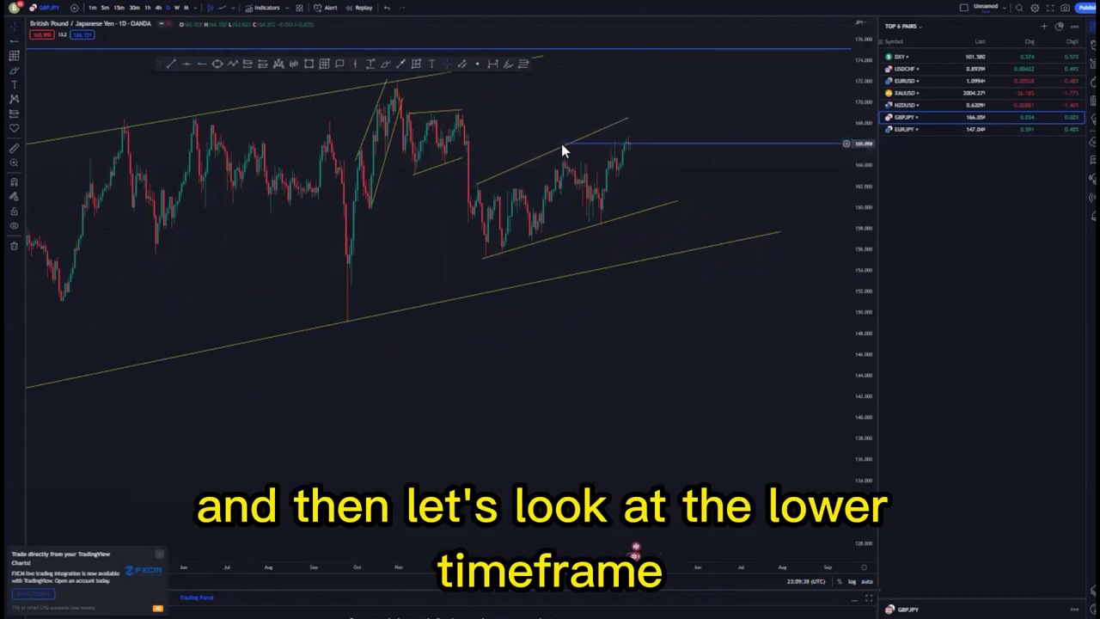
- Switch to the 4-hour timeframe, undo the accidental move of the main channel's lower trendline, and rescale the chart around the large flag
{"action": "scroll", "coordinate": [746, 195], "scroll_direction": "down", "scroll_amount": 2}
{"action": "scroll", "coordinate": [746, 195], "scroll_direction": "down", "scroll_amount": 5}
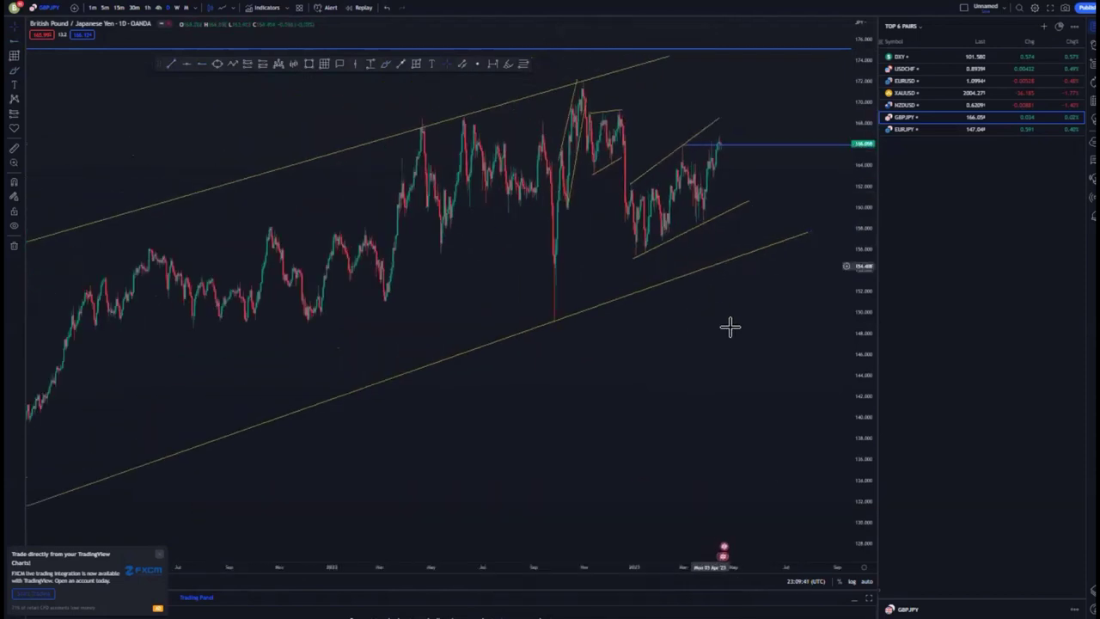
{"action": "left_click", "coordinate": [159, 12]}
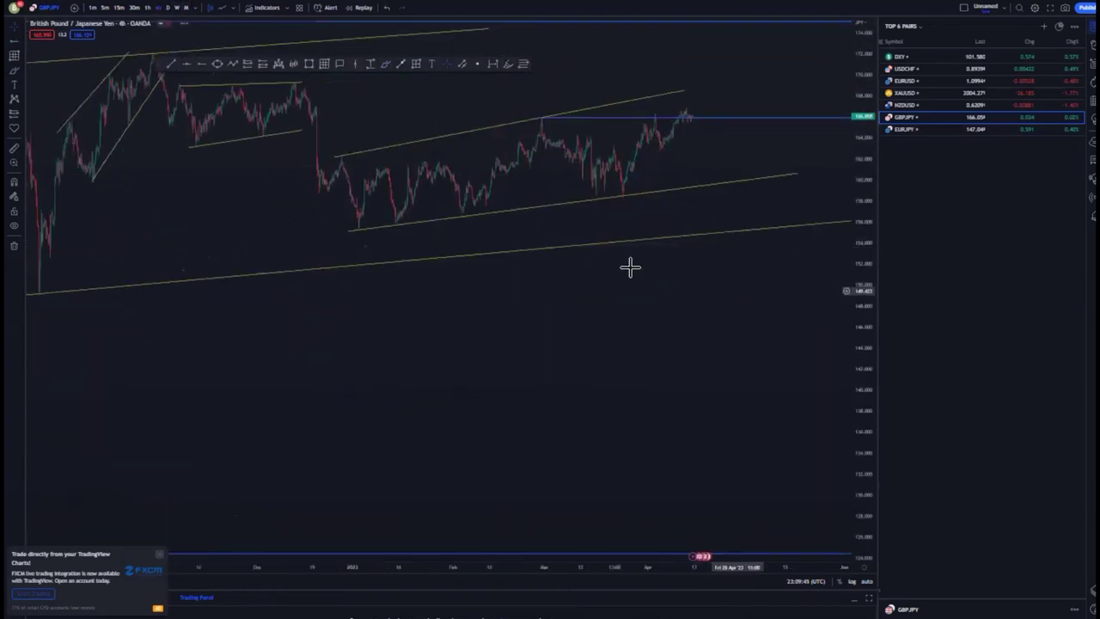
{"action": "left_click_drag", "start_coordinate": [609, 244], "coordinate": [707, 291]}
{"action": "left_click", "coordinate": [387, 9]}
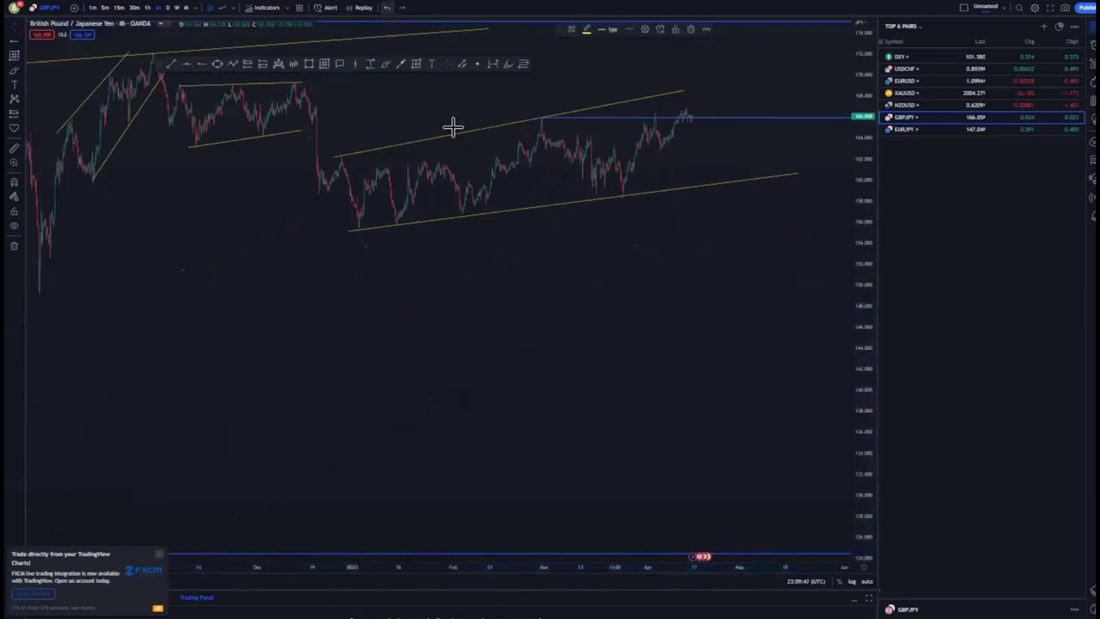
{"action": "left_click_drag", "start_coordinate": [660, 370], "coordinate": [656, 414]}
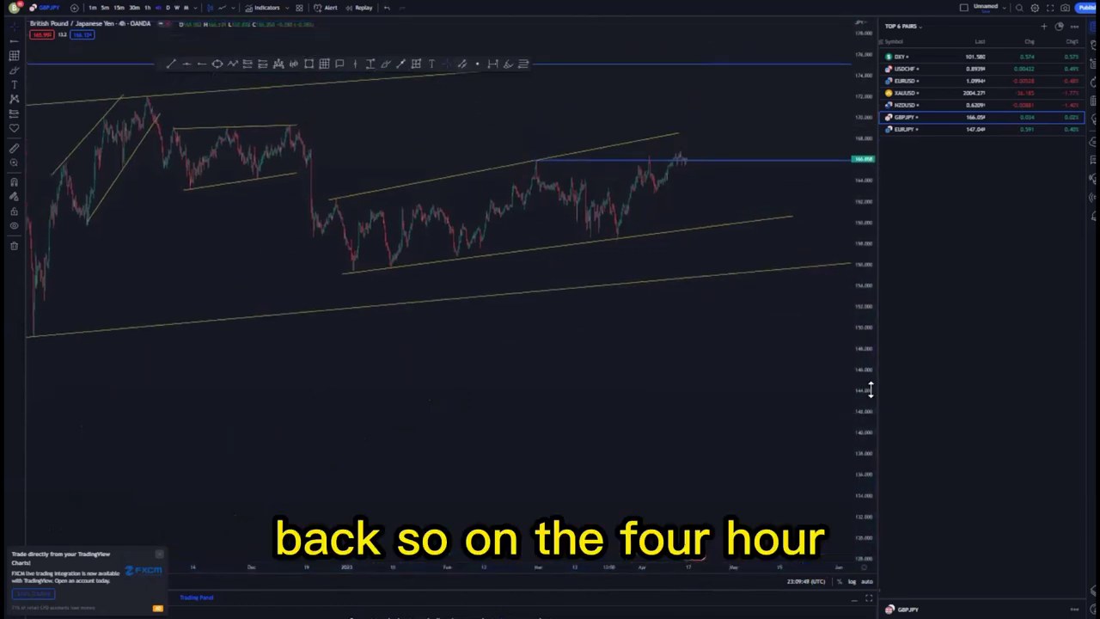
{"action": "left_click_drag", "start_coordinate": [869, 381], "coordinate": [823, 198]}
{"action": "left_click_drag", "start_coordinate": [589, 311], "coordinate": [676, 409]}
{"action": "scroll", "coordinate": [676, 405], "scroll_direction": "up", "scroll_amount": 3}
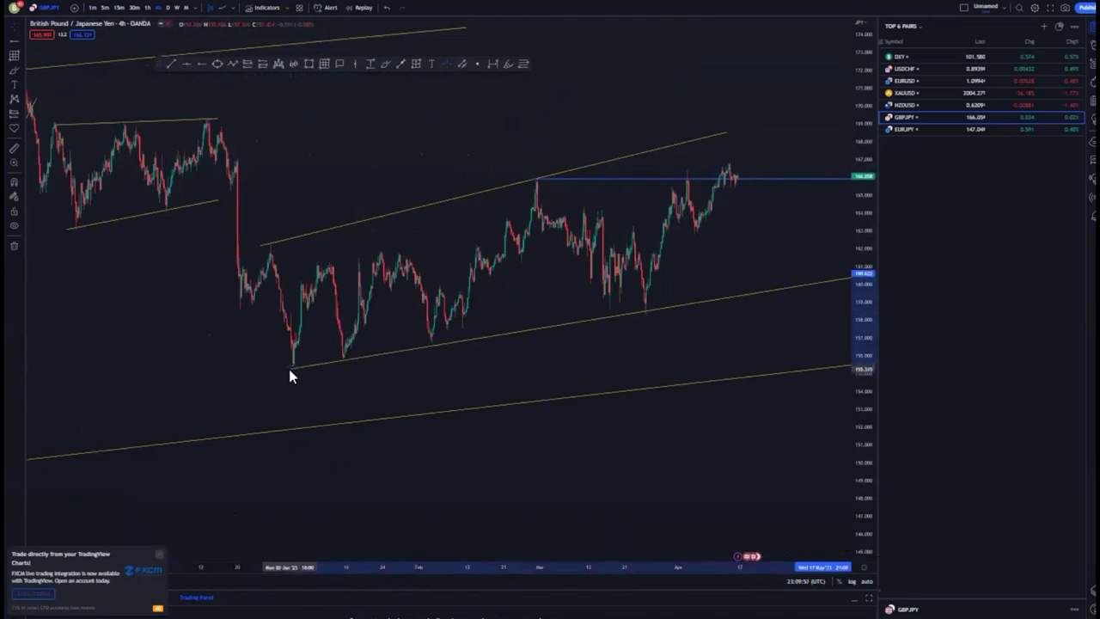
- Shorten the large flag's lower trendline so it ends beneath the latest candles in mid-April 2023
{"action": "left_click_drag", "start_coordinate": [547, 355], "coordinate": [389, 355]}
{"action": "left_click_drag", "start_coordinate": [719, 273], "coordinate": [581, 301]}
{"action": "left_click_drag", "start_coordinate": [677, 301], "coordinate": [720, 292]}
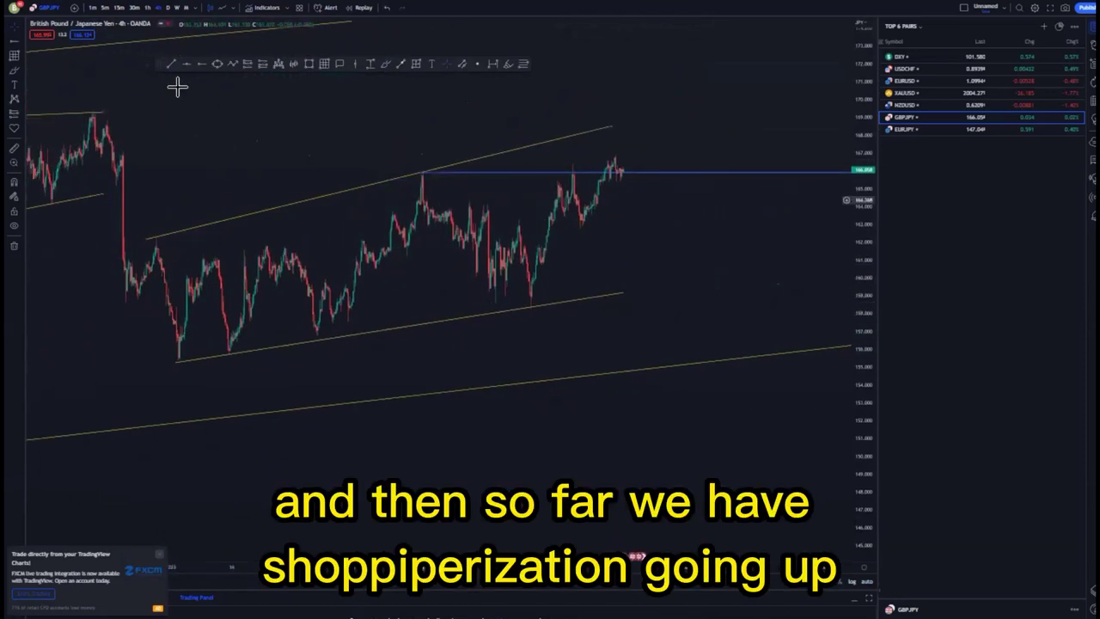
- Draw two rising trendlines enclosing the February 2023 climb to the high where the horizontal ray starts
{"action": "left_click", "coordinate": [421, 175]}
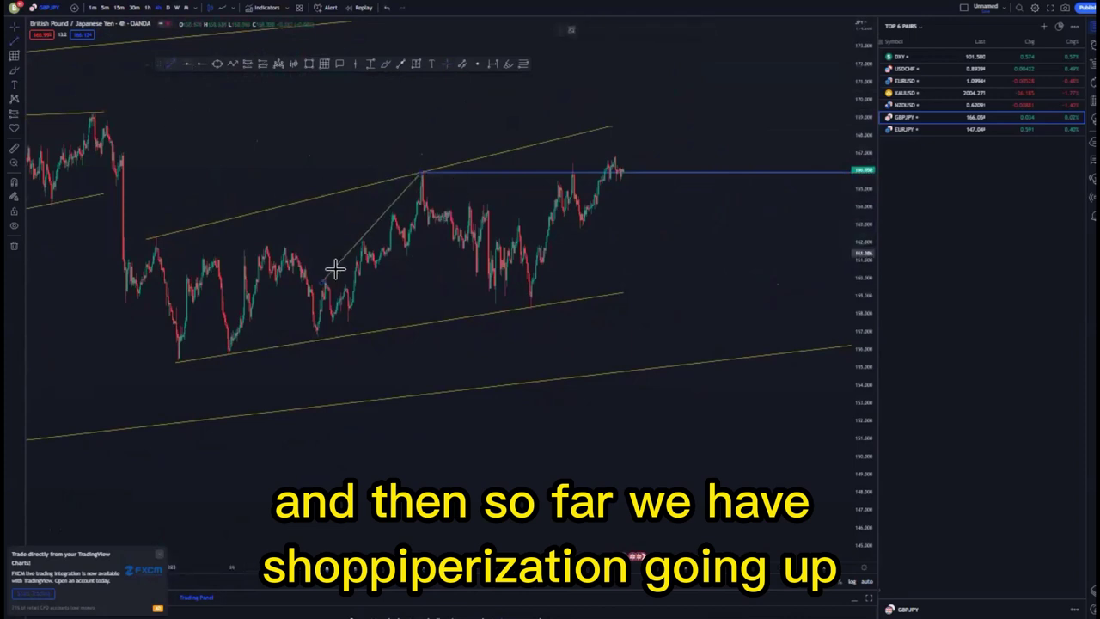
{"action": "left_click", "coordinate": [350, 321]}
{"action": "left_click", "coordinate": [422, 236]}
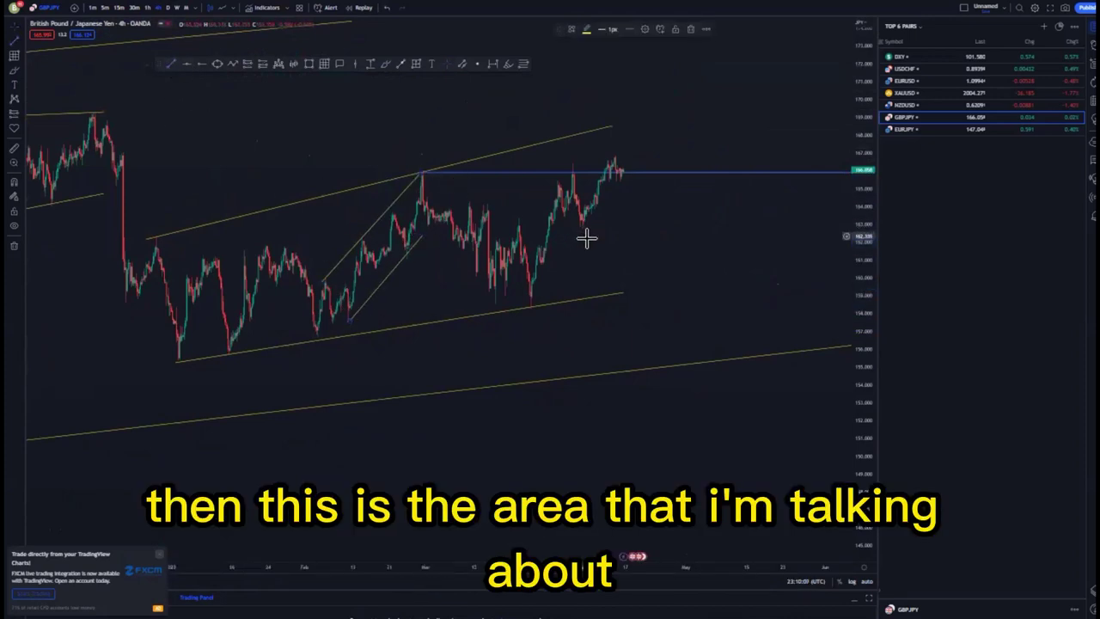
- Draw two rising trendlines enclosing the late-March to mid-April 2023 climb from the large flag's lower trendline
{"action": "left_click", "coordinate": [587, 238]}
{"action": "left_click", "coordinate": [512, 221]}
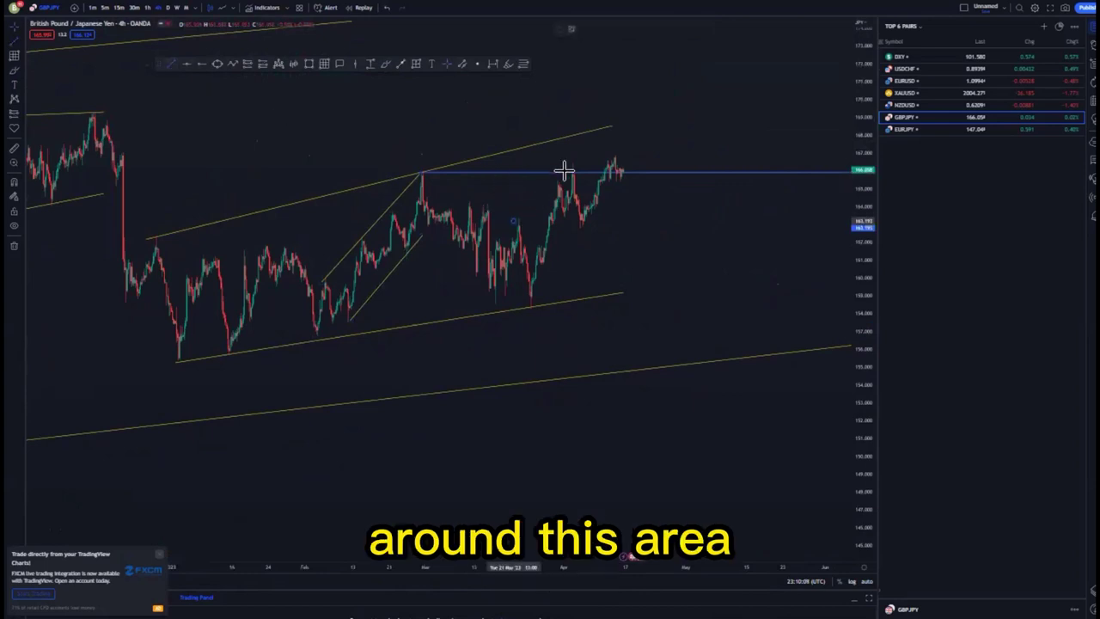
{"action": "left_click", "coordinate": [594, 140]}
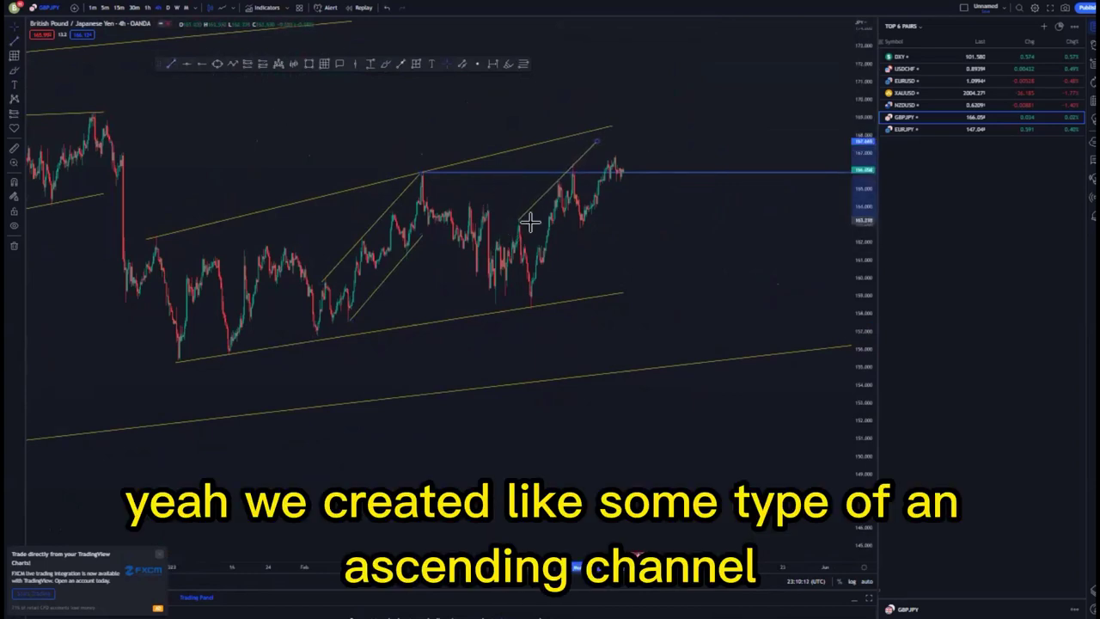
{"action": "left_click", "coordinate": [554, 275]}
{"action": "left_click", "coordinate": [173, 64]}
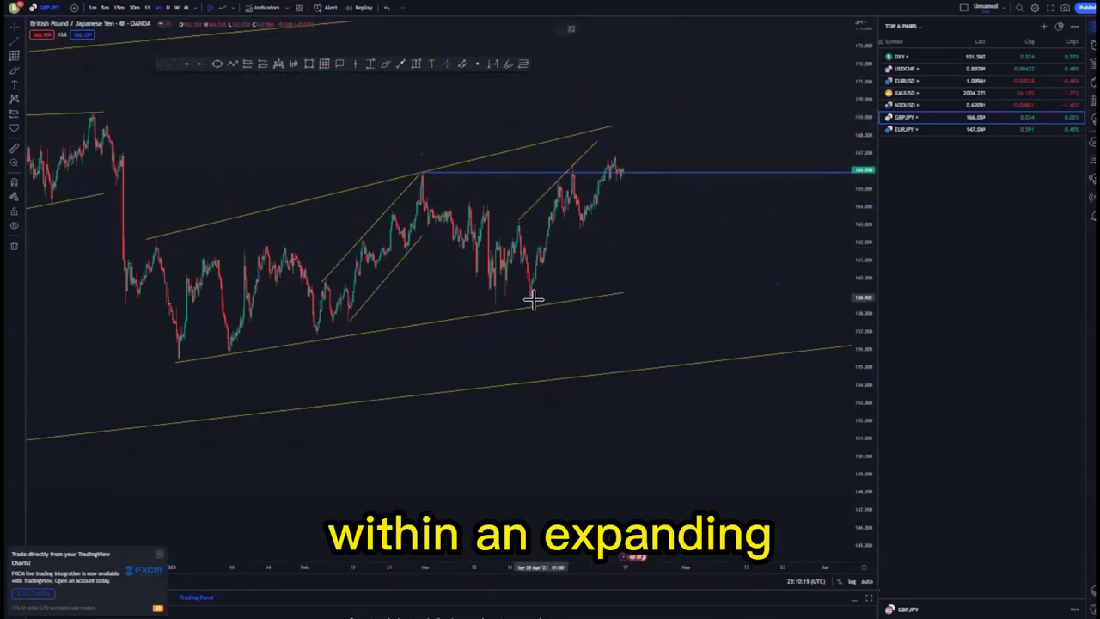
{"action": "left_click", "coordinate": [625, 171]}
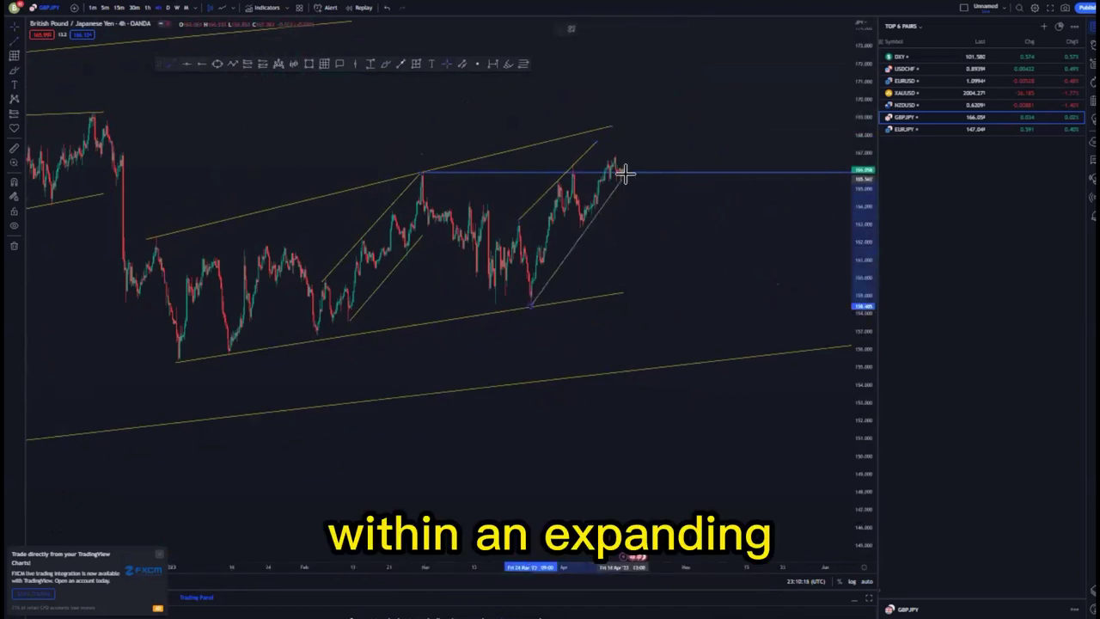
{"action": "left_click", "coordinate": [533, 306]}
{"action": "left_click", "coordinate": [678, 285]}
- Extend the large flag's upper trendline slightly beyond the end of the latest climb's upper trendline
{"action": "scroll", "coordinate": [685, 287], "scroll_direction": "down", "scroll_amount": 1}
{"action": "scroll", "coordinate": [685, 287], "scroll_direction": "up", "scroll_amount": 2}
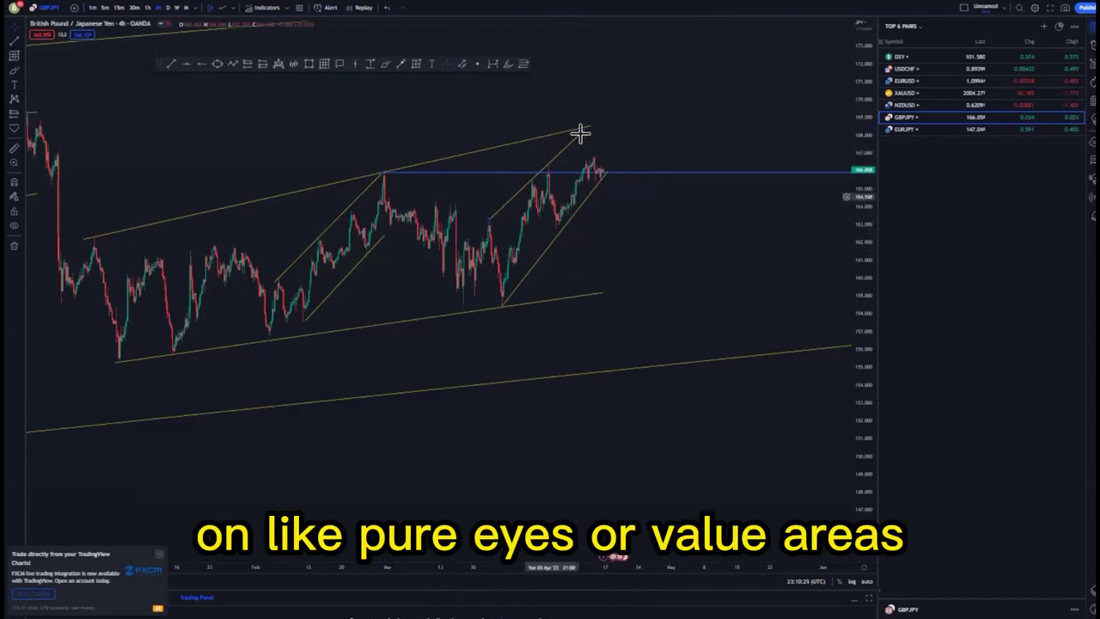
{"action": "scroll", "coordinate": [581, 132], "scroll_direction": "down", "scroll_amount": 1}
{"action": "scroll", "coordinate": [585, 132], "scroll_direction": "up", "scroll_amount": 1}
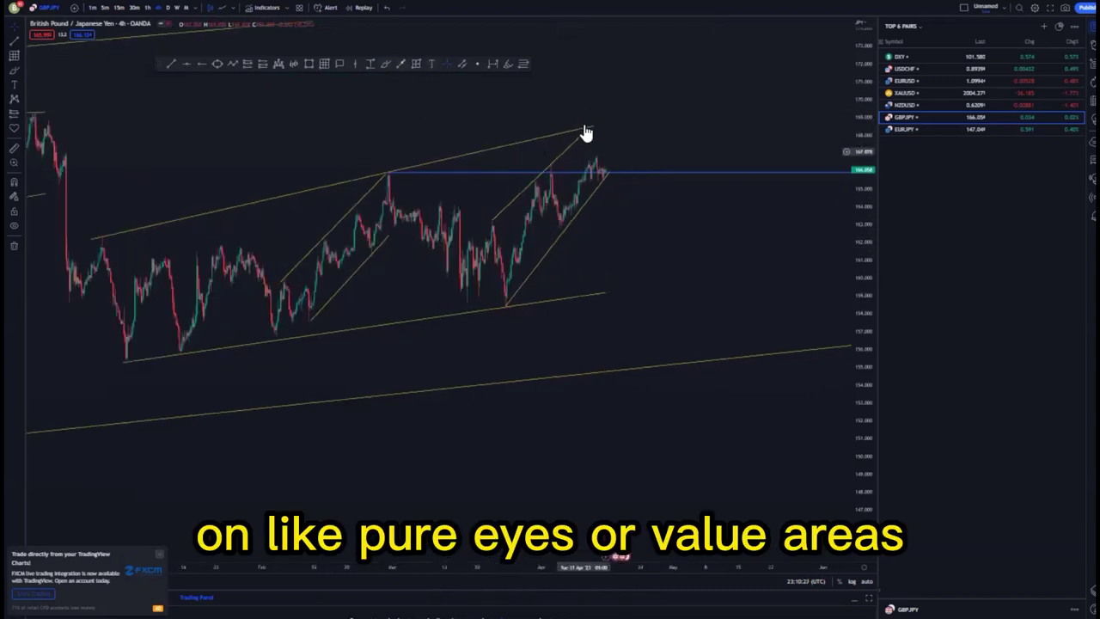
{"action": "left_click_drag", "start_coordinate": [592, 126], "coordinate": [600, 123]}
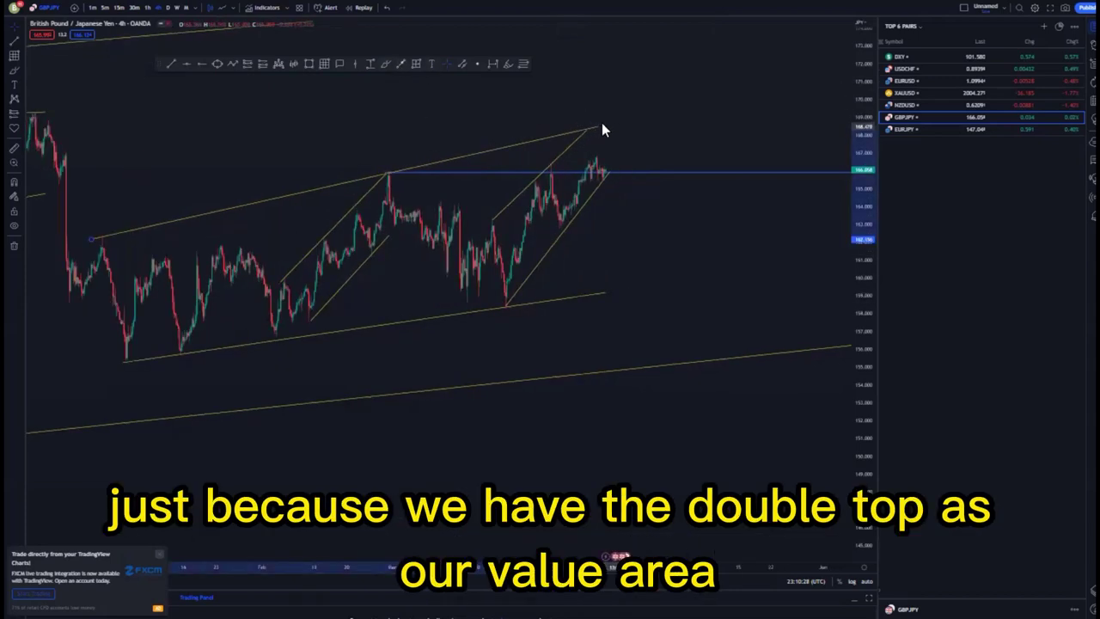
{"action": "left_click", "coordinate": [657, 133]}
- Circle the two highs at the horizontal ray and sweep around the latest climb with the Brush, removing the strokes
{"action": "left_click_drag", "start_coordinate": [389, 162], "coordinate": [397, 164]}
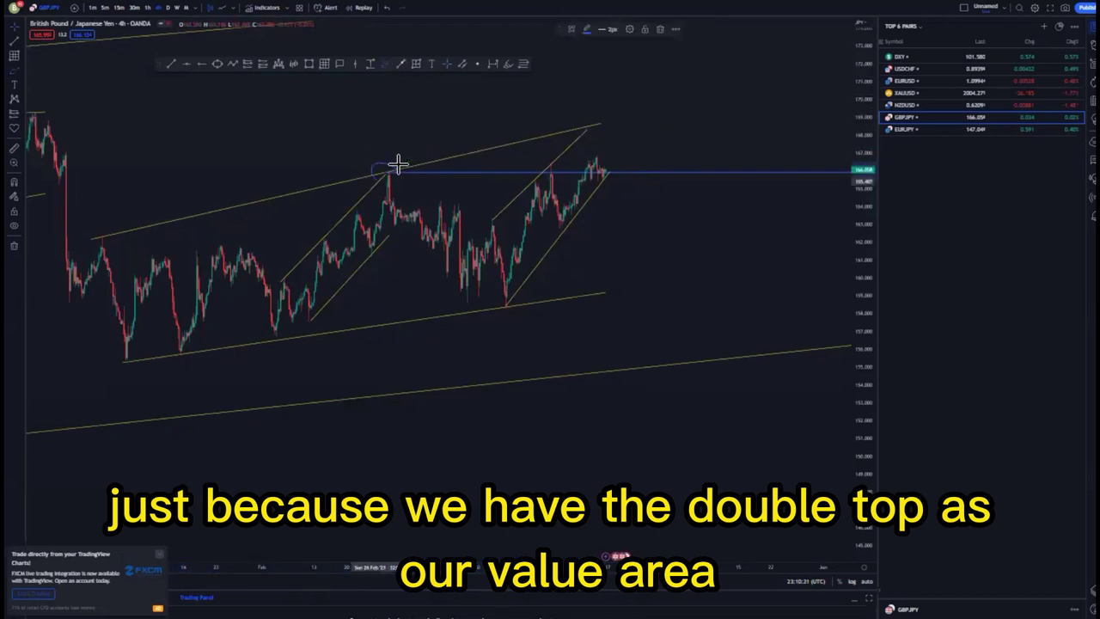
{"action": "left_click_drag", "start_coordinate": [585, 181], "coordinate": [593, 161]}
{"action": "left_click_drag", "start_coordinate": [595, 115], "coordinate": [569, 121]}
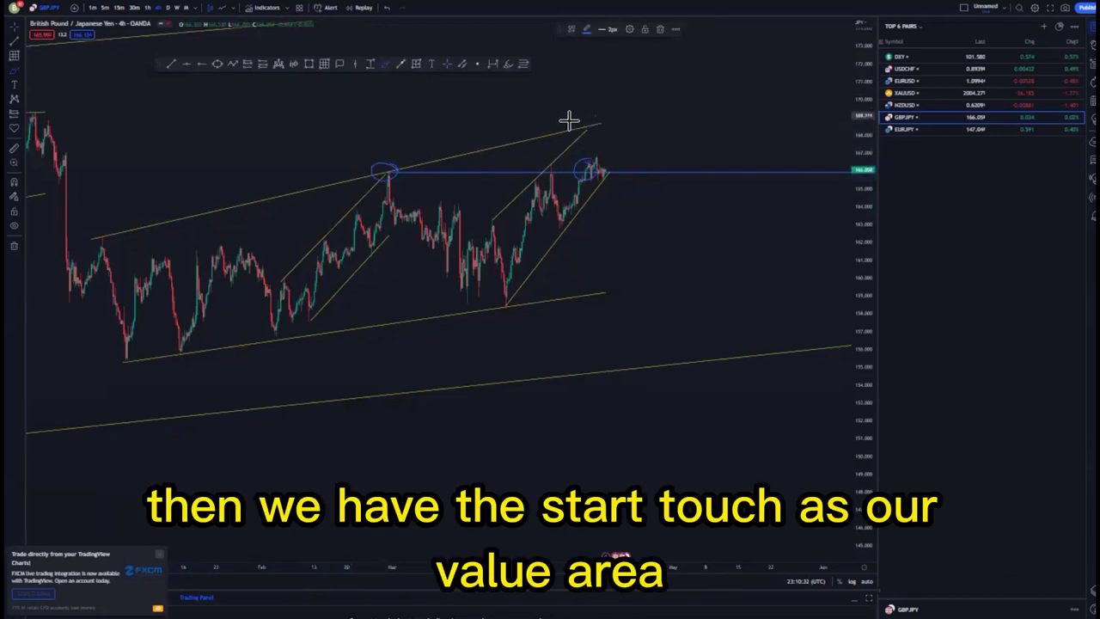
{"action": "left_click", "coordinate": [390, 10]}
{"action": "left_click", "coordinate": [390, 10]}
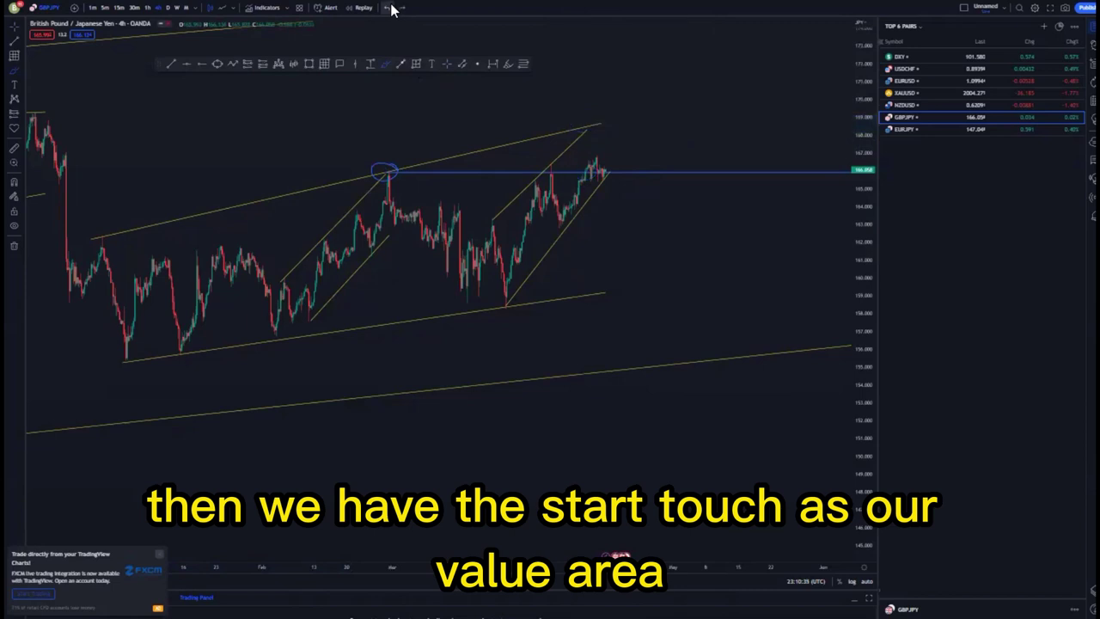
{"action": "left_click", "coordinate": [390, 10]}
{"action": "mouse_move", "coordinate": [595, 133]}
{"action": "left_mouse_down"}
{"action": "mouse_move", "coordinate": [482, 228]}
{"action": "mouse_move", "coordinate": [605, 194]}
{"action": "left_mouse_up"}
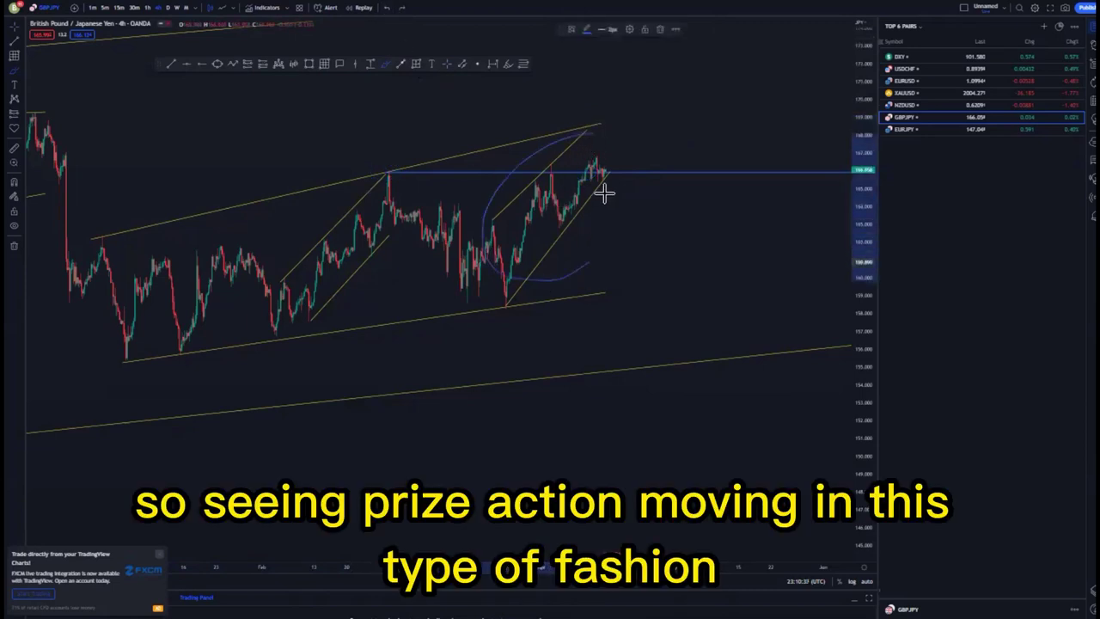
{"action": "left_click", "coordinate": [660, 30]}
- Switch to the 1-hour timeframe and extend the latest climb's upper trendline to the large flag's top and its lower one past the candles
{"action": "scroll", "coordinate": [321, 189], "scroll_direction": "down", "scroll_amount": 3}
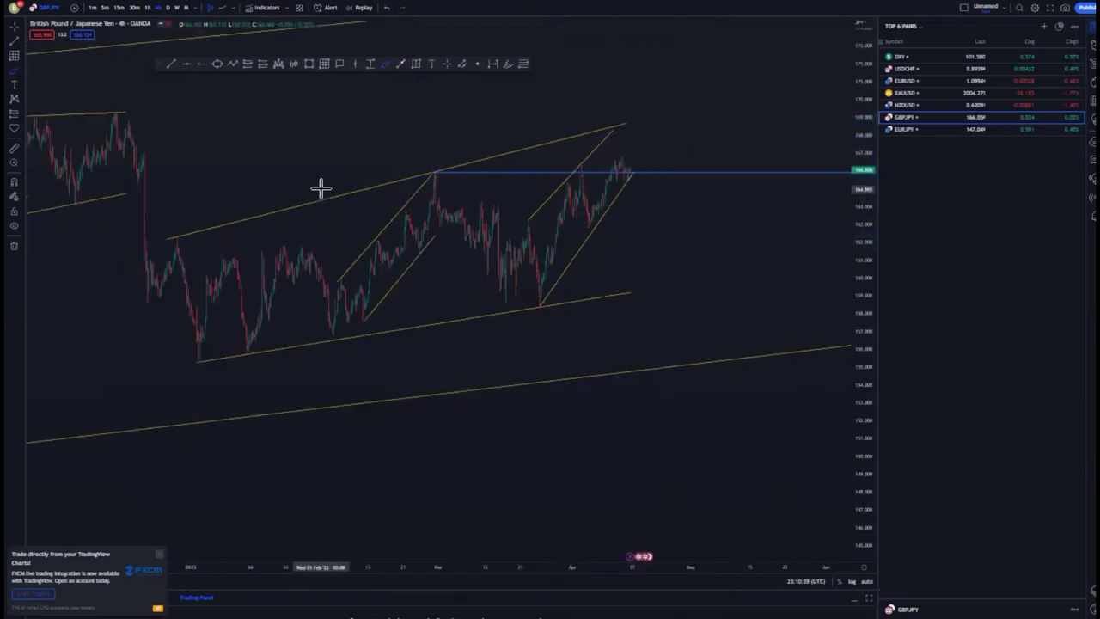
{"action": "left_click", "coordinate": [147, 7]}
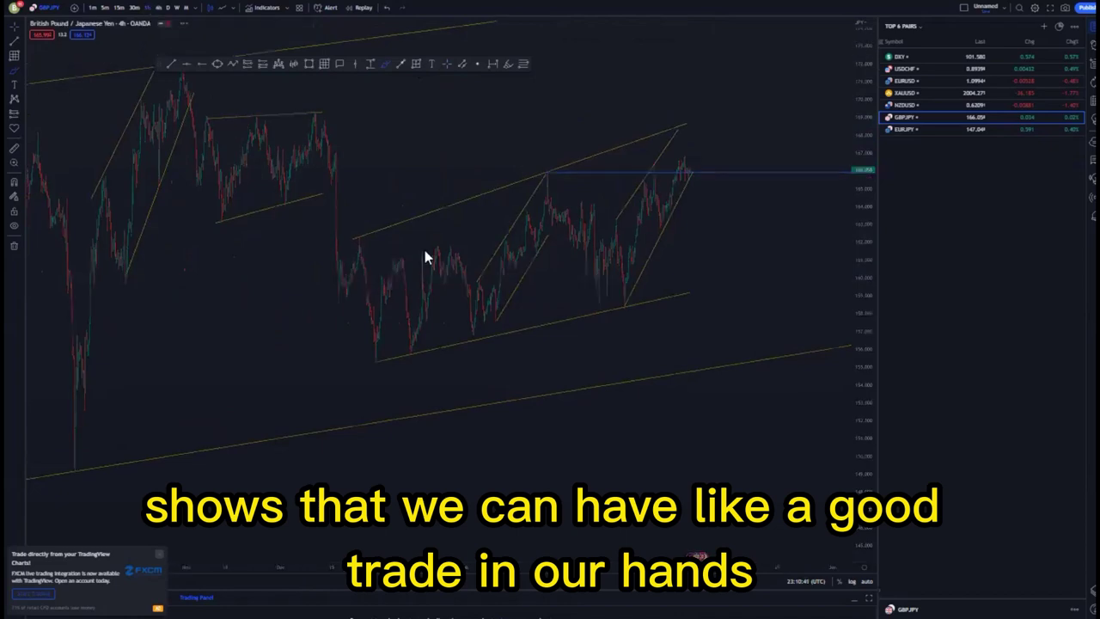
{"action": "scroll", "coordinate": [427, 242], "scroll_direction": "down", "scroll_amount": 10}
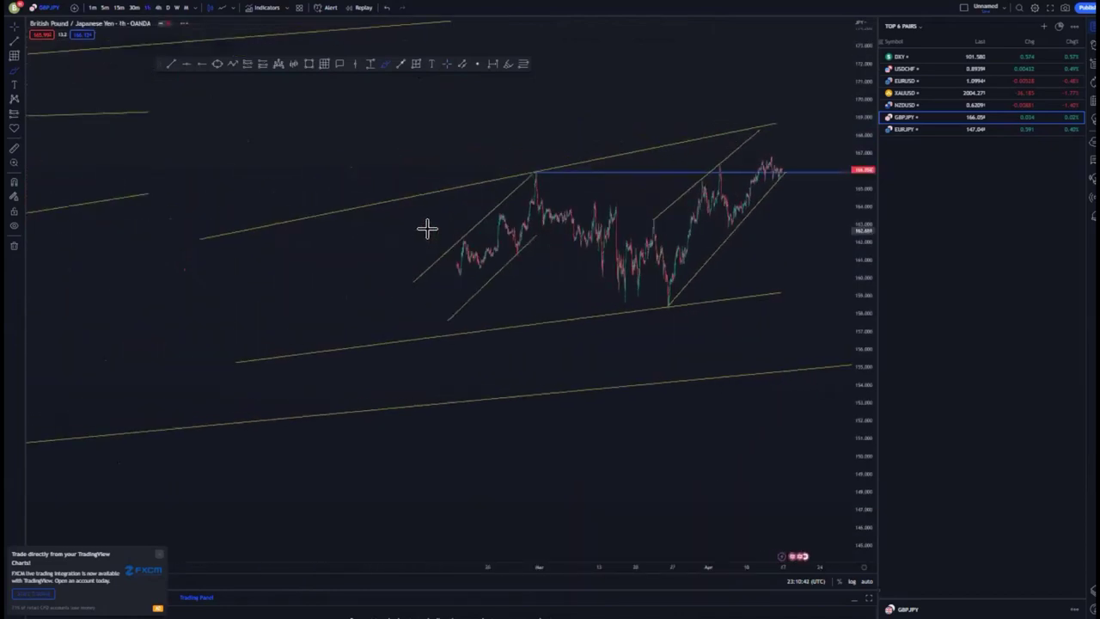
{"action": "left_click_drag", "start_coordinate": [504, 124], "coordinate": [351, 140]}
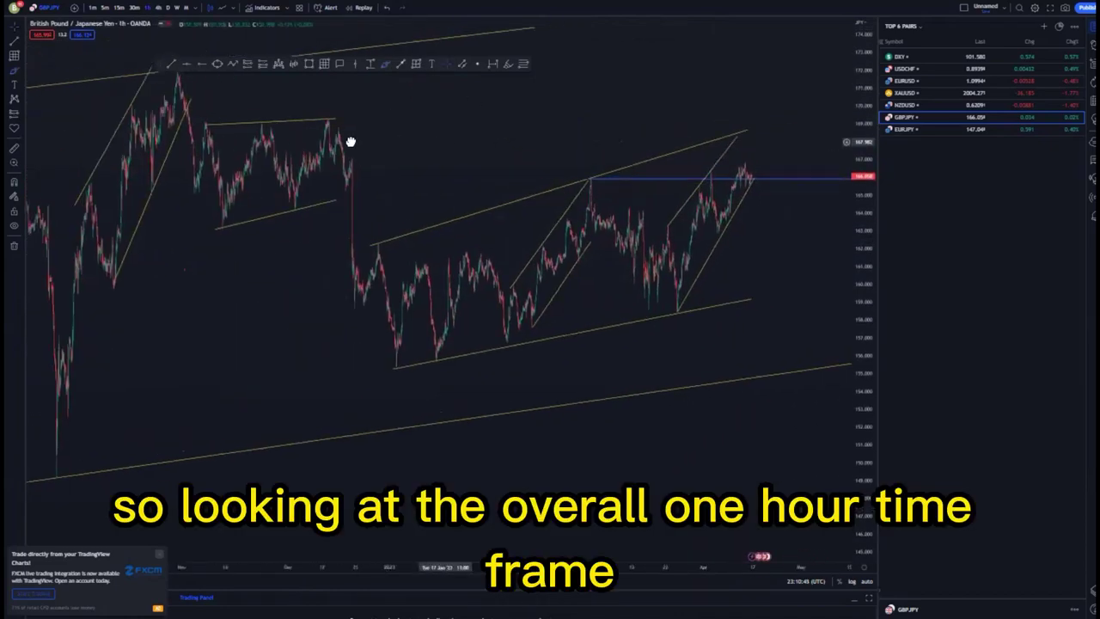
{"action": "left_click_drag", "start_coordinate": [856, 122], "coordinate": [856, 201]}
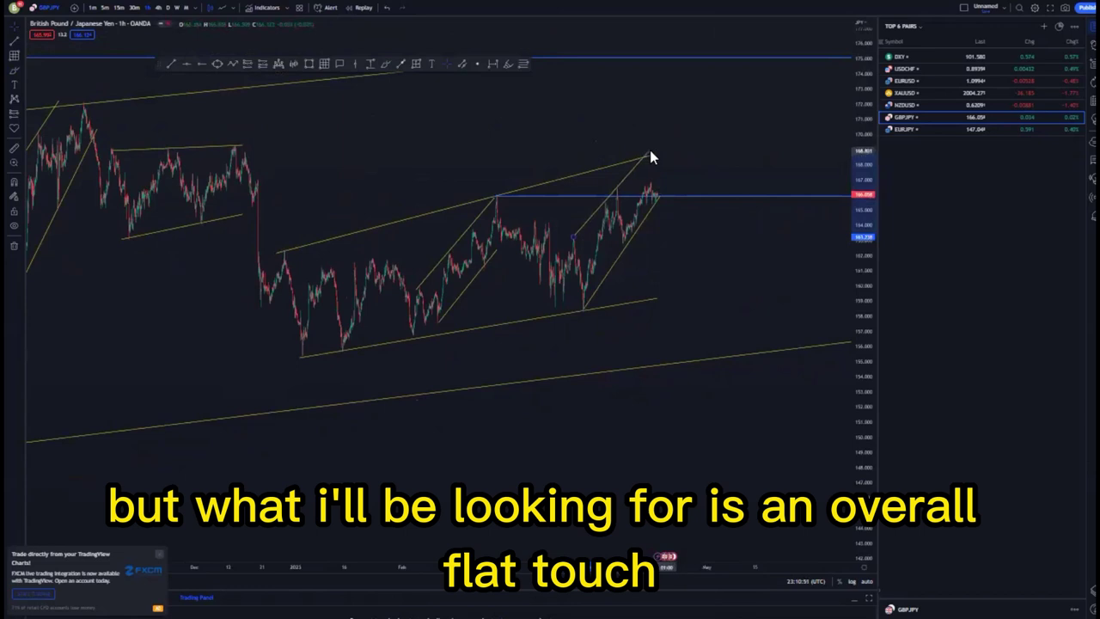
{"action": "left_click_drag", "start_coordinate": [659, 195], "coordinate": [671, 179]}
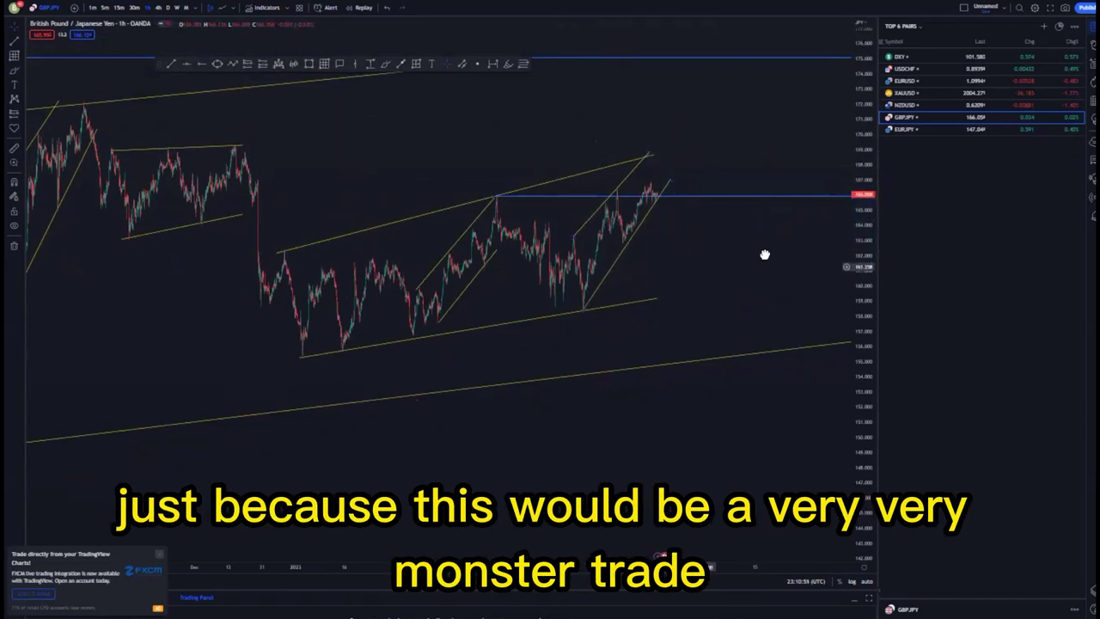
- Circle the first, second and anticipated third touches on the large flag's upper trendline with the Brush
{"action": "scroll", "coordinate": [735, 289], "scroll_direction": "up", "scroll_amount": 4}
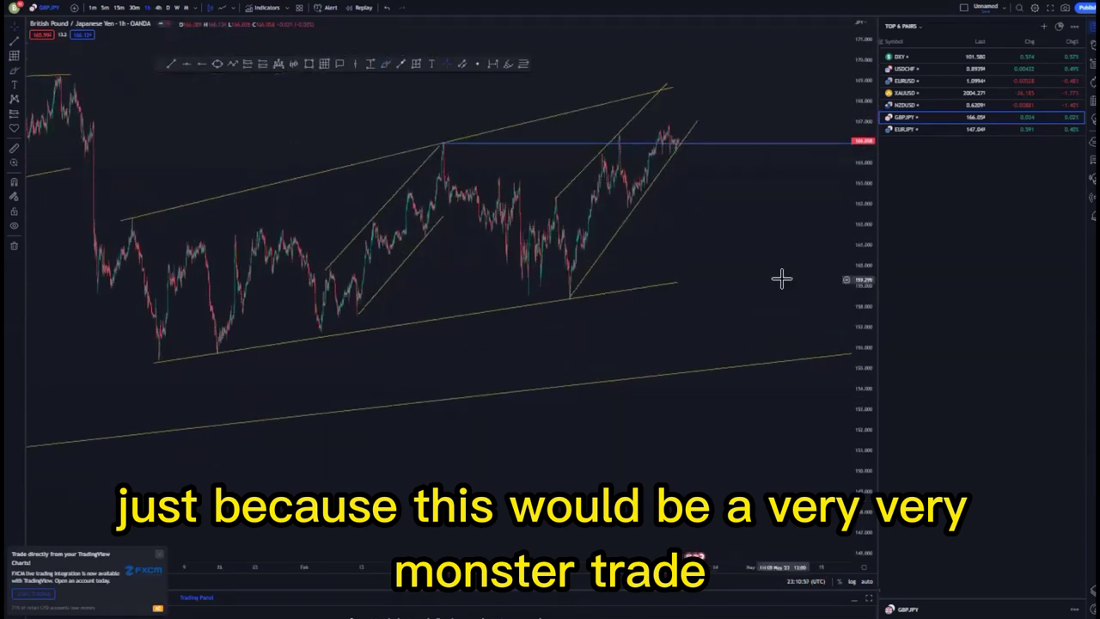
{"action": "scroll", "coordinate": [781, 278], "scroll_direction": "up", "scroll_amount": 1}
{"action": "left_click_drag", "start_coordinate": [729, 246], "coordinate": [761, 288]}
{"action": "scroll", "coordinate": [658, 280], "scroll_direction": "down", "scroll_amount": 2}
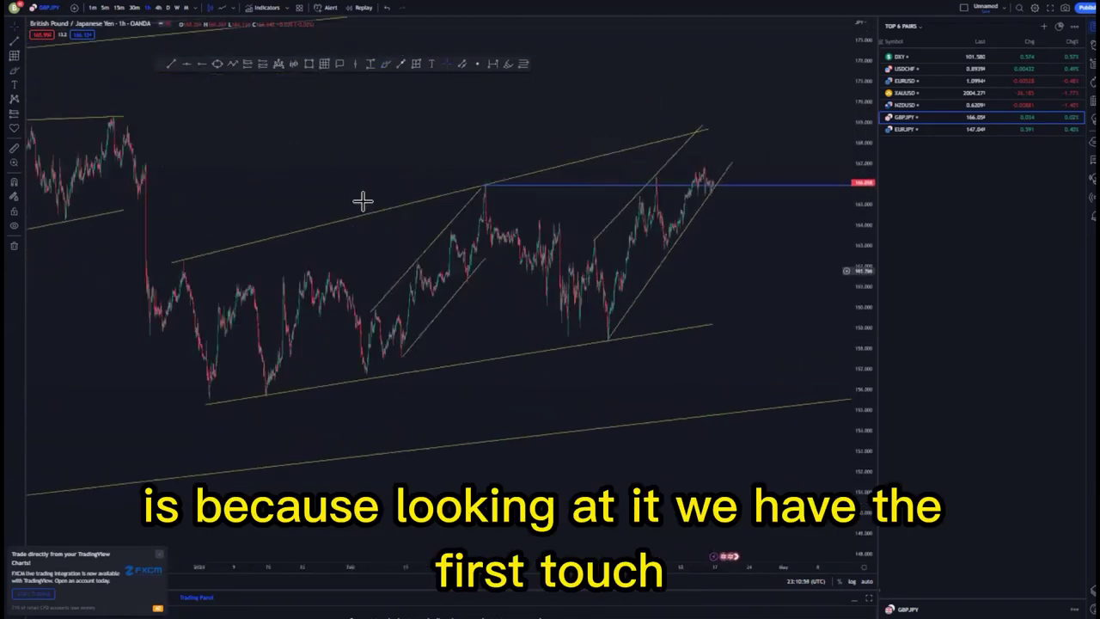
{"action": "left_click", "coordinate": [387, 65]}
{"action": "left_click_drag", "start_coordinate": [162, 254], "coordinate": [177, 250]}
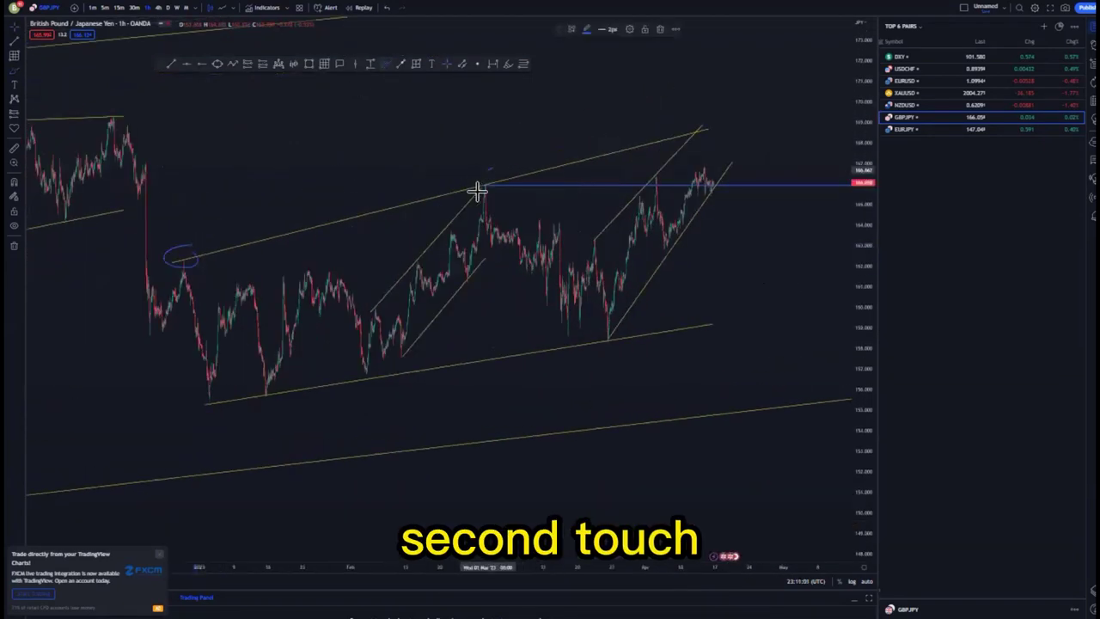
{"action": "left_click_drag", "start_coordinate": [476, 190], "coordinate": [483, 184]}
{"action": "mouse_move", "coordinate": [702, 118]}
{"action": "left_mouse_down"}
{"action": "mouse_move", "coordinate": [685, 138]}
{"action": "mouse_move", "coordinate": [705, 120]}
{"action": "left_mouse_up"}
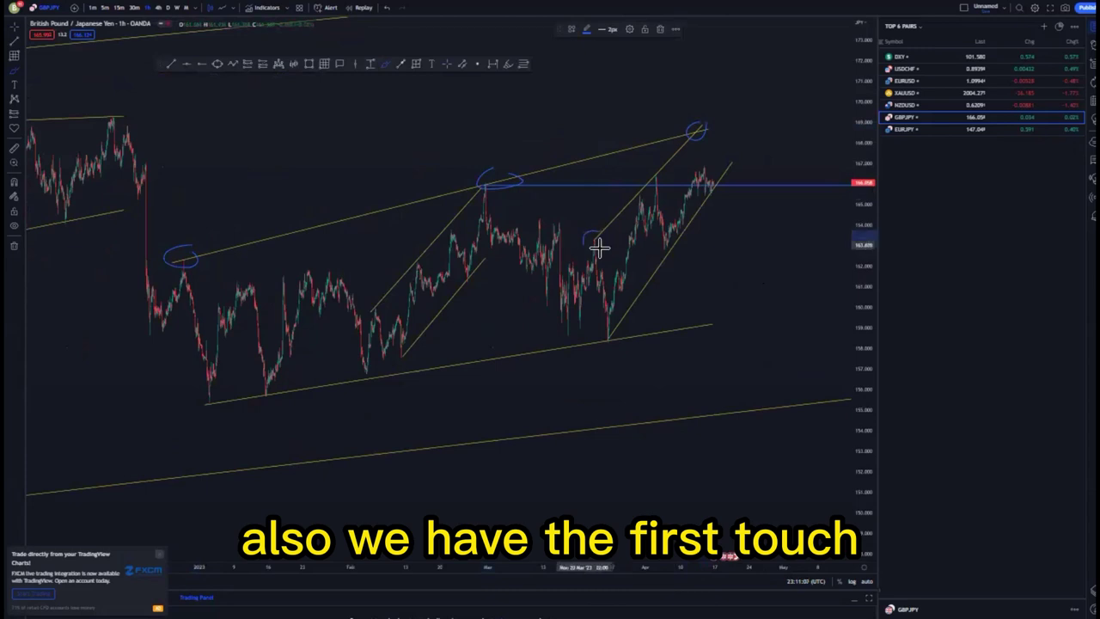
- Circle the touches on the latest climb's upper trendline and sweep around the flag with the Brush, undoing all the strokes
{"action": "left_click_drag", "start_coordinate": [599, 247], "coordinate": [592, 230]}
{"action": "left_click_drag", "start_coordinate": [644, 180], "coordinate": [659, 172]}
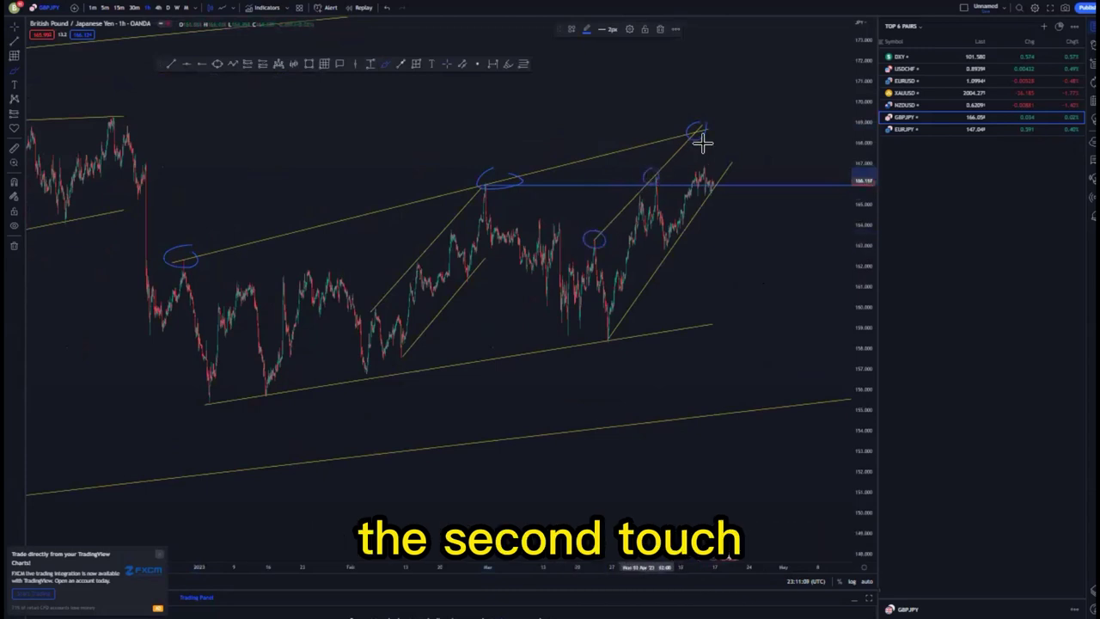
{"action": "mouse_move", "coordinate": [703, 143]}
{"action": "left_mouse_down"}
{"action": "mouse_move", "coordinate": [682, 122]}
{"action": "mouse_move", "coordinate": [696, 129]}
{"action": "mouse_move", "coordinate": [249, 238]}
{"action": "mouse_move", "coordinate": [532, 318]}
{"action": "left_mouse_up"}
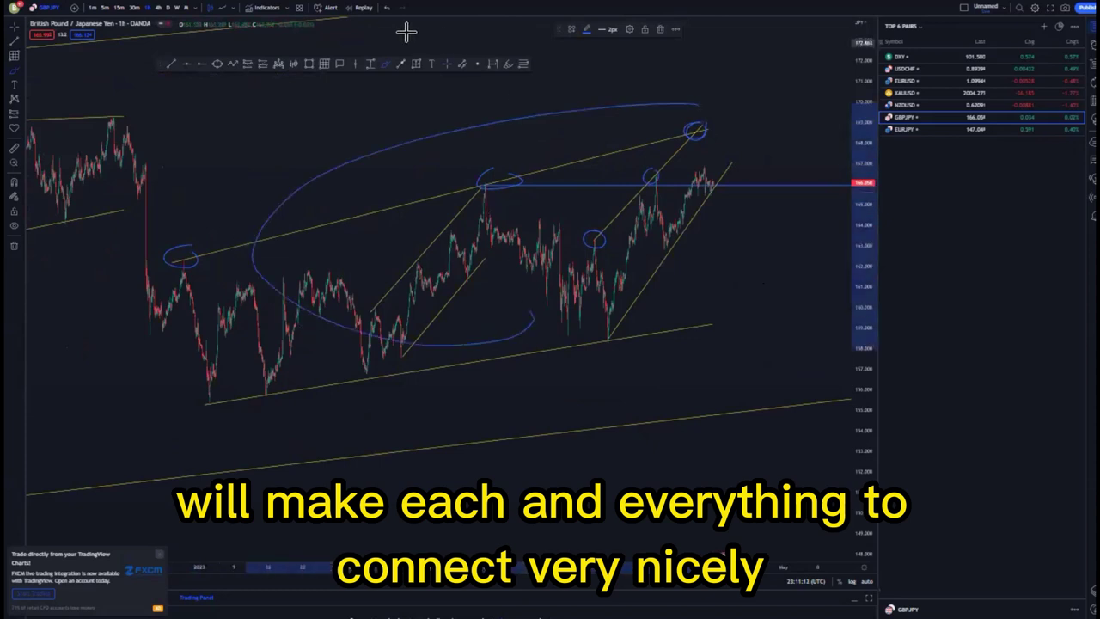
{"action": "left_click", "coordinate": [388, 9]}
{"action": "left_click", "coordinate": [388, 9]}
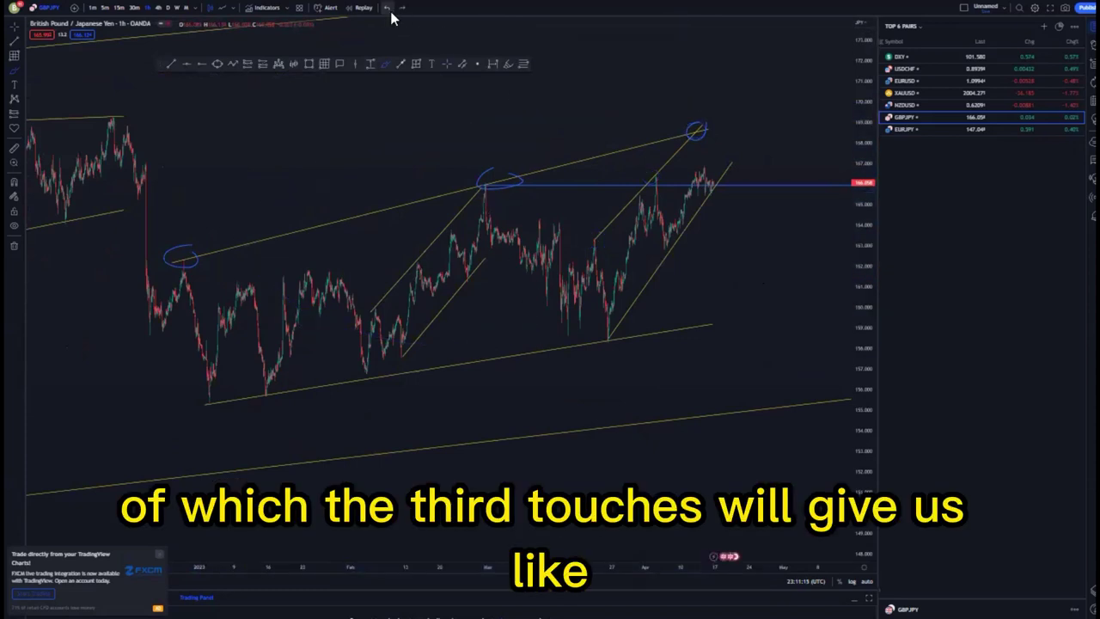
{"action": "left_click", "coordinate": [388, 9]}
- Place a short position at the flag's top near 168.55, with its stop near 169.45 and its target on the flag's lower trendline near 159.14
{"action": "left_click", "coordinate": [694, 130]}
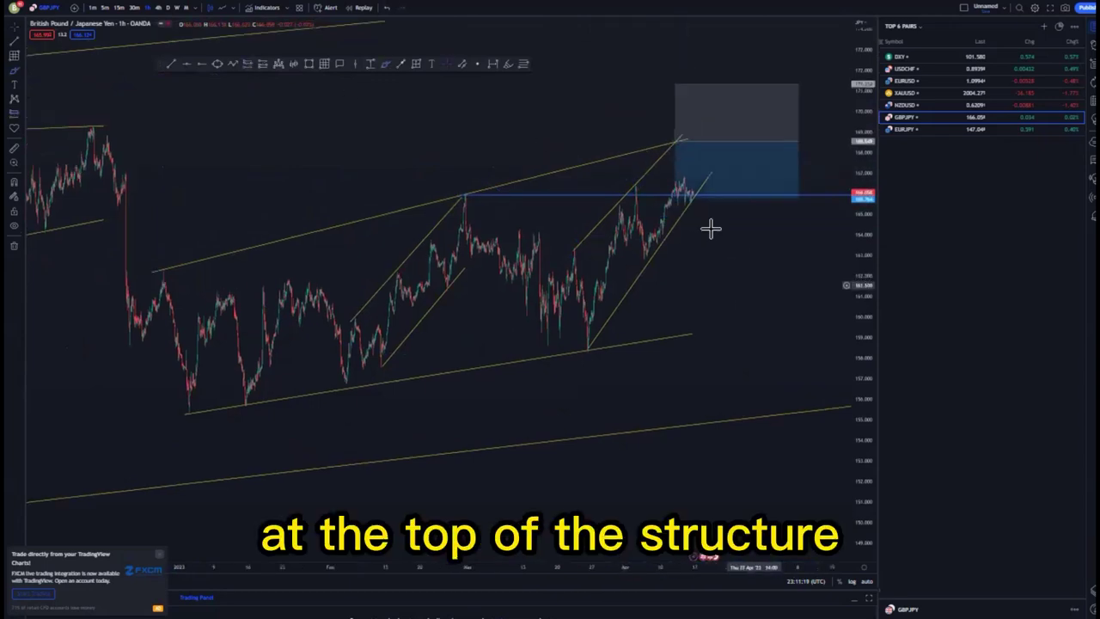
{"action": "left_click_drag", "start_coordinate": [659, 92], "coordinate": [659, 129]}
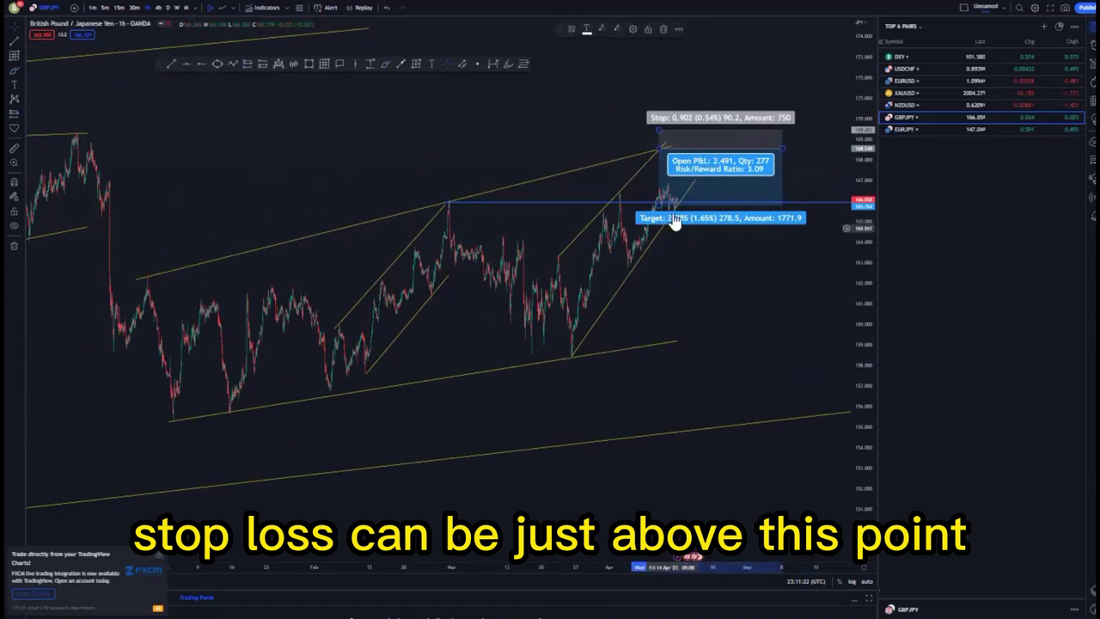
{"action": "left_click_drag", "start_coordinate": [661, 216], "coordinate": [641, 341]}
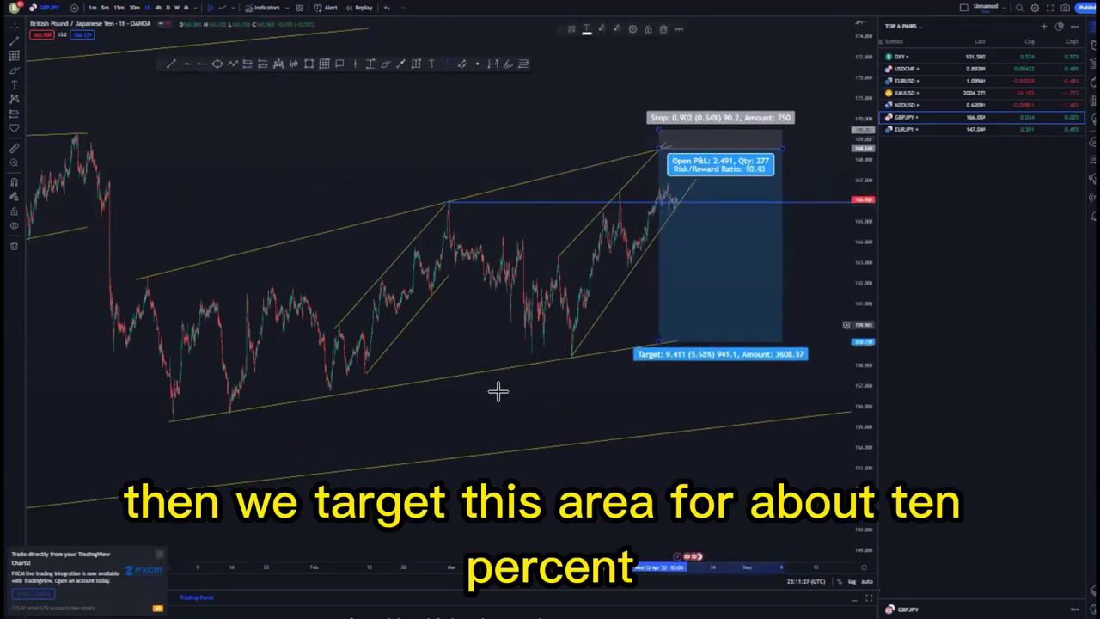
- Lower the short position's target to the main ascending channel's lower trendline, near 155.02
{"action": "left_click_drag", "start_coordinate": [493, 385], "coordinate": [469, 319]}
{"action": "scroll", "coordinate": [654, 312], "scroll_direction": "down", "scroll_amount": 2}
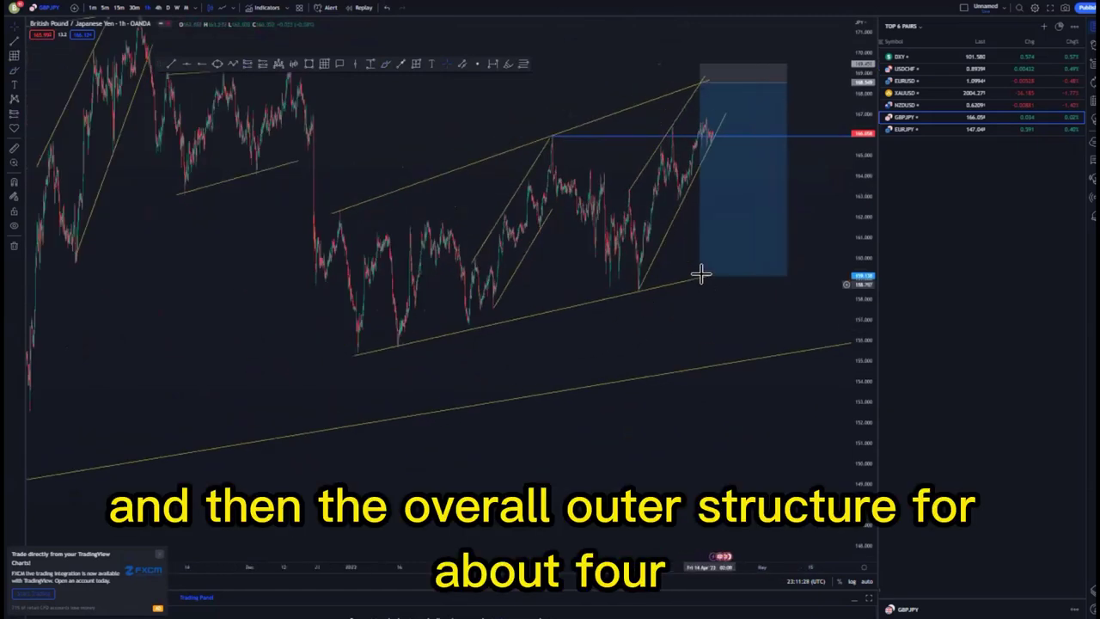
{"action": "left_click_drag", "start_coordinate": [702, 275], "coordinate": [602, 361]}
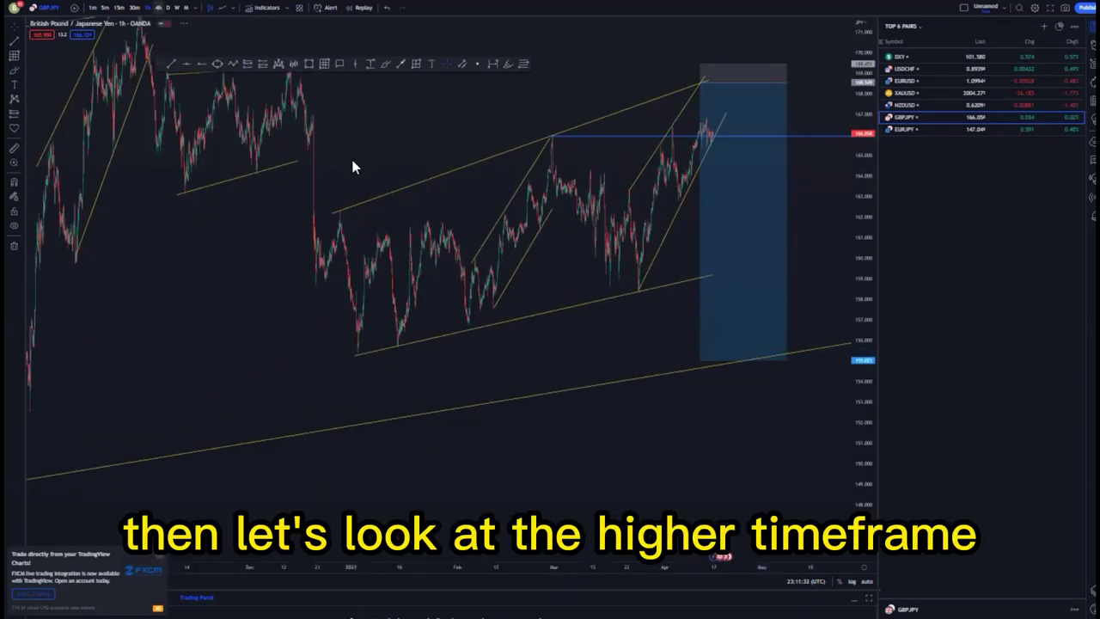
- Examine the short position within the main ascending channel on the 4-hour and daily timeframes
{"action": "type", "text": "4h"}
{"action": "key", "text": "Return"}
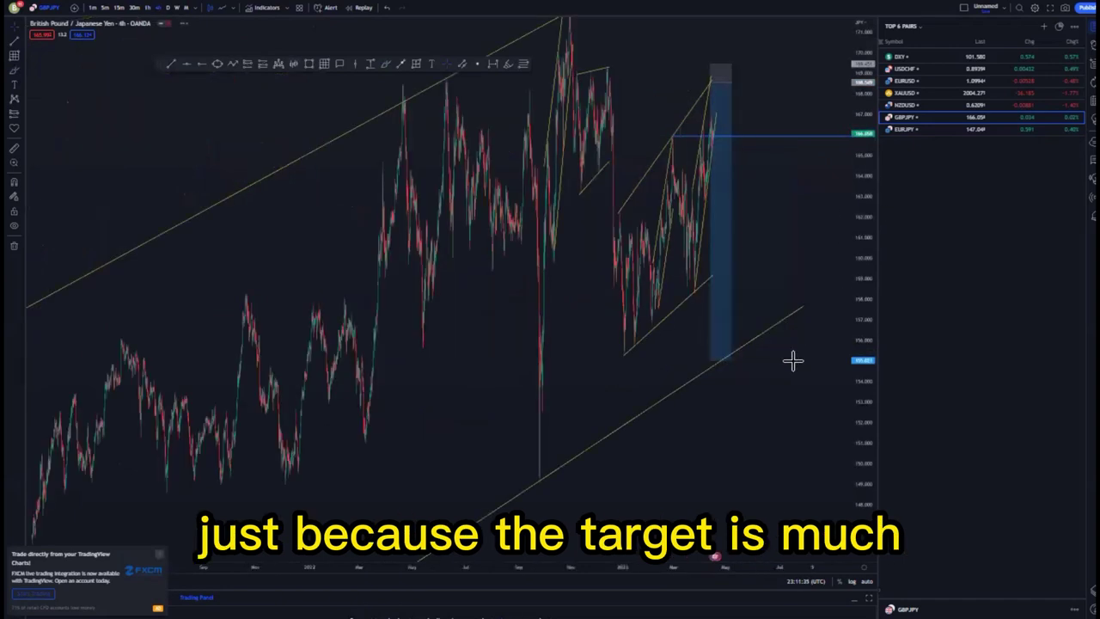
{"action": "left_click_drag", "start_coordinate": [864, 330], "coordinate": [864, 473]}
{"action": "left_click_drag", "start_coordinate": [707, 322], "coordinate": [672, 204]}
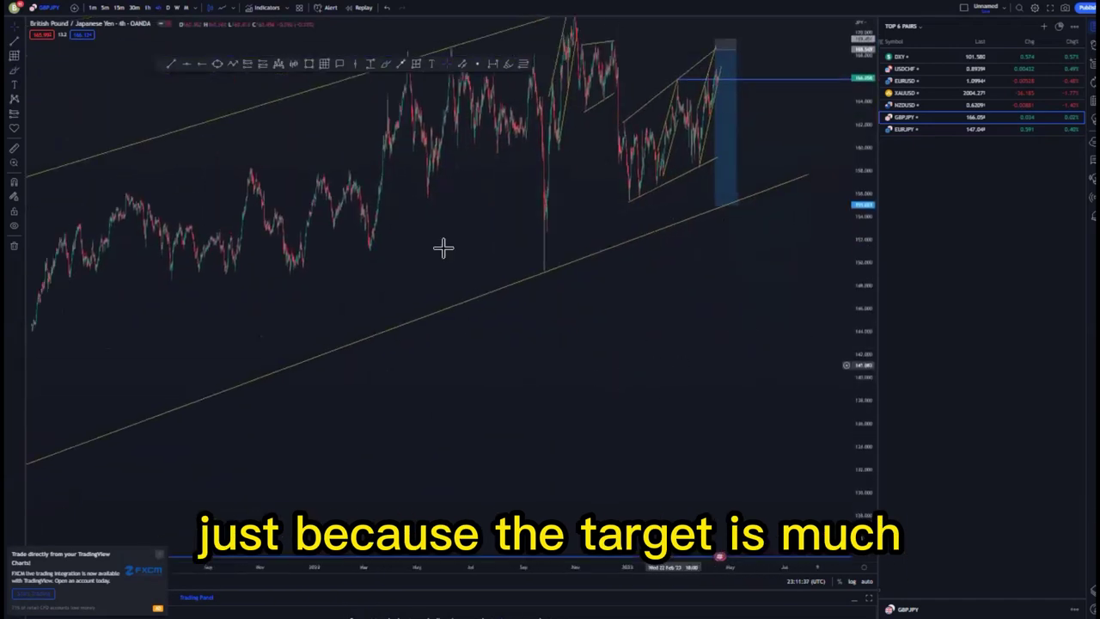
{"action": "left_click", "coordinate": [169, 7]}
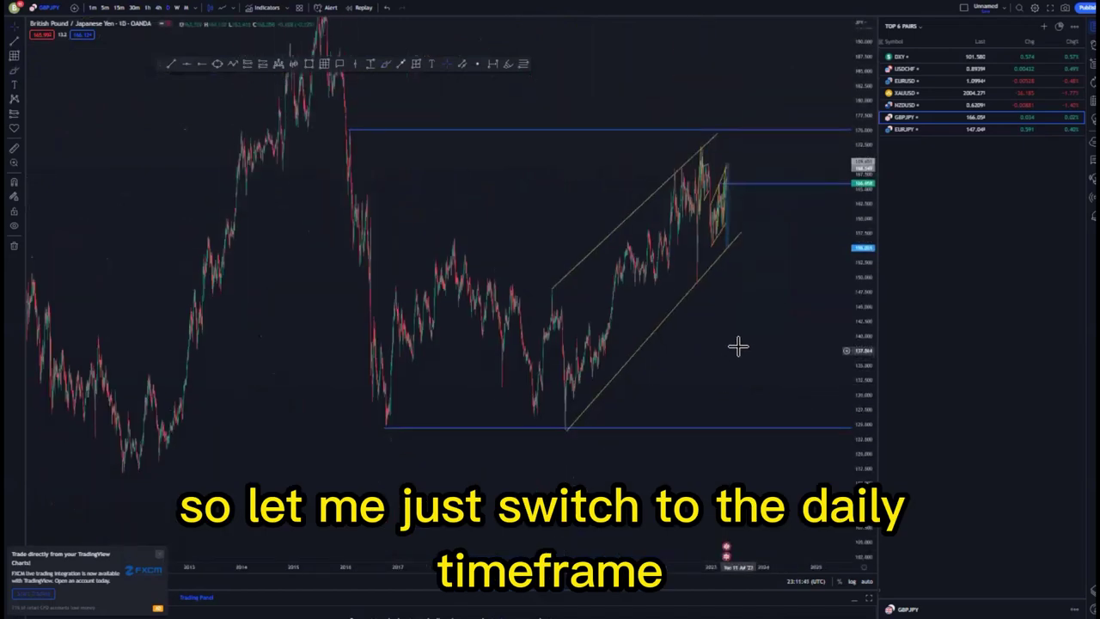
{"action": "scroll", "coordinate": [705, 348], "scroll_direction": "up", "scroll_amount": 3}
{"action": "scroll", "coordinate": [731, 344], "scroll_direction": "up", "scroll_amount": 3}
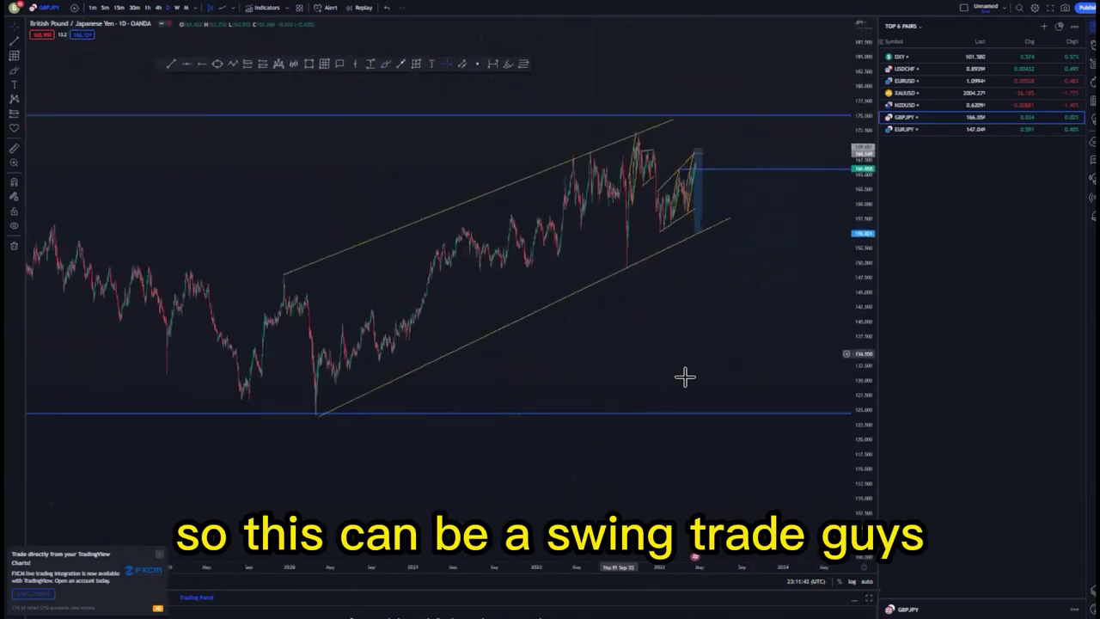
{"action": "scroll", "coordinate": [731, 344], "scroll_direction": "up", "scroll_amount": 3}
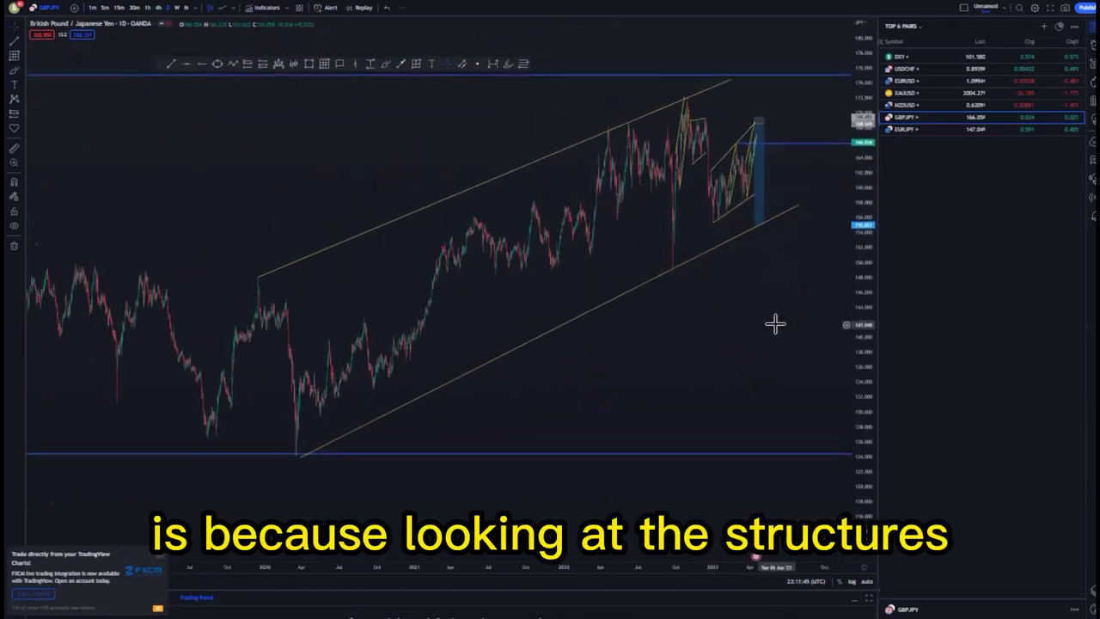
{"action": "scroll", "coordinate": [775, 323], "scroll_direction": "up", "scroll_amount": 3}
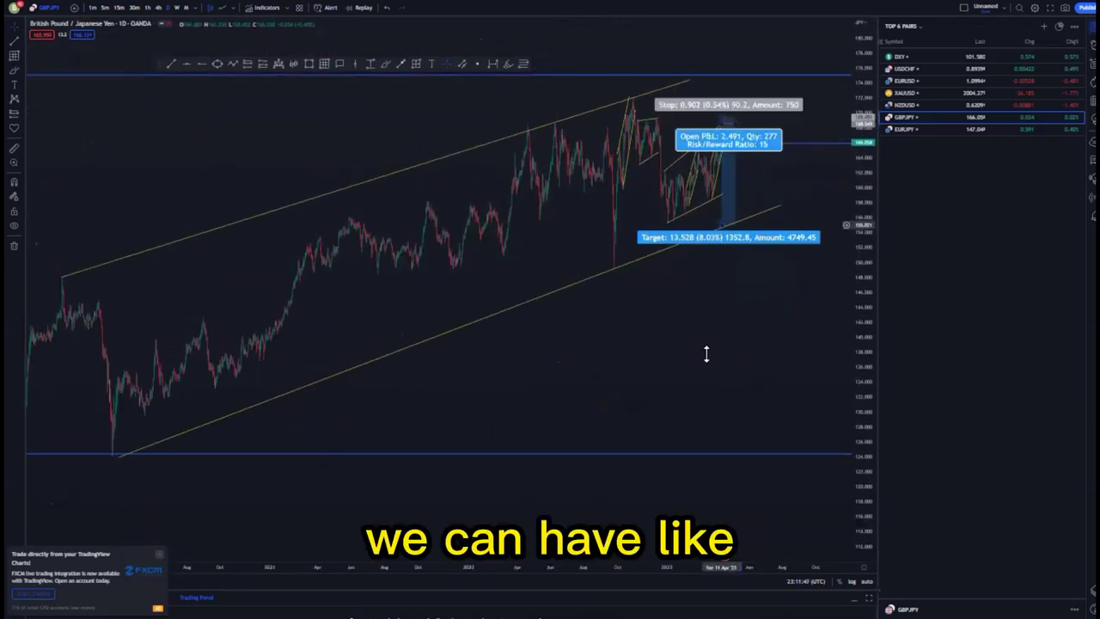
- Lower the short position's target to the horizontal support line at the main channel's starting low, near 124.51
{"action": "left_click_drag", "start_coordinate": [707, 353], "coordinate": [705, 452]}
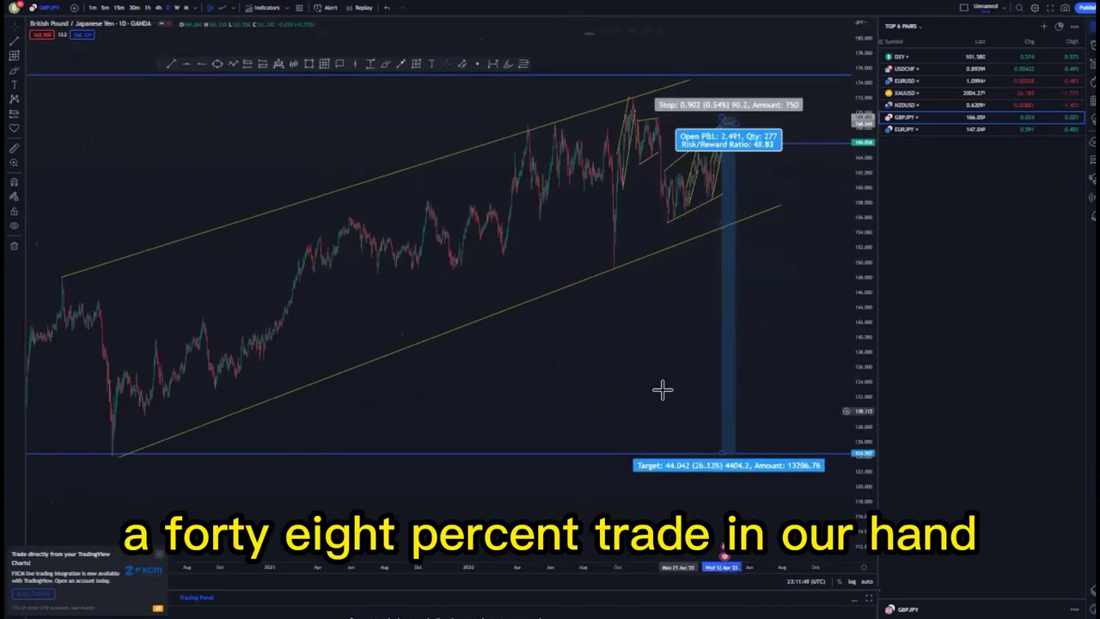
{"action": "left_click", "coordinate": [659, 386]}
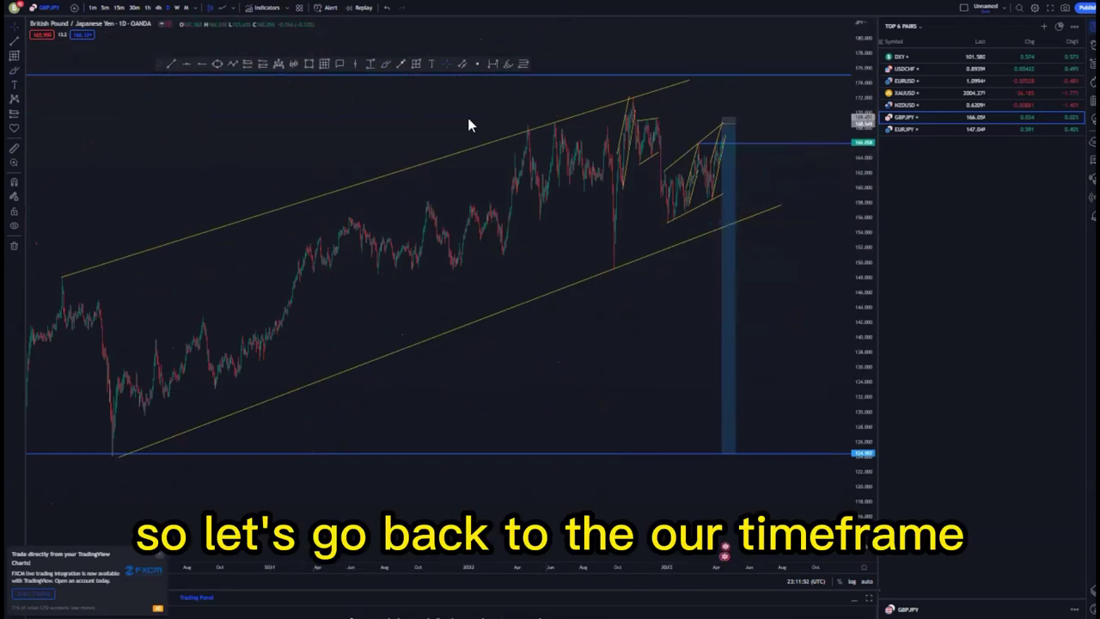
- Examine the short position's entry zone and the latest climb inside the flag on the 1-hour timeframe
{"action": "right_click", "coordinate": [521, 289]}
{"action": "left_click", "coordinate": [560, 295]}
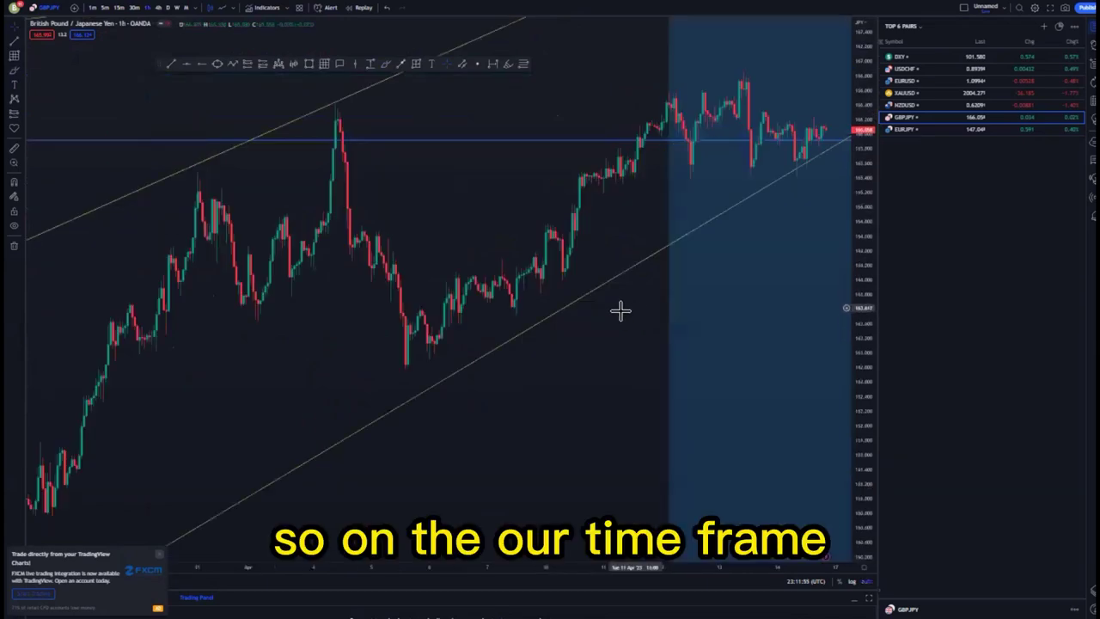
{"action": "left_click_drag", "start_coordinate": [620, 312], "coordinate": [442, 309]}
{"action": "scroll", "coordinate": [442, 310], "scroll_direction": "down", "scroll_amount": 5}
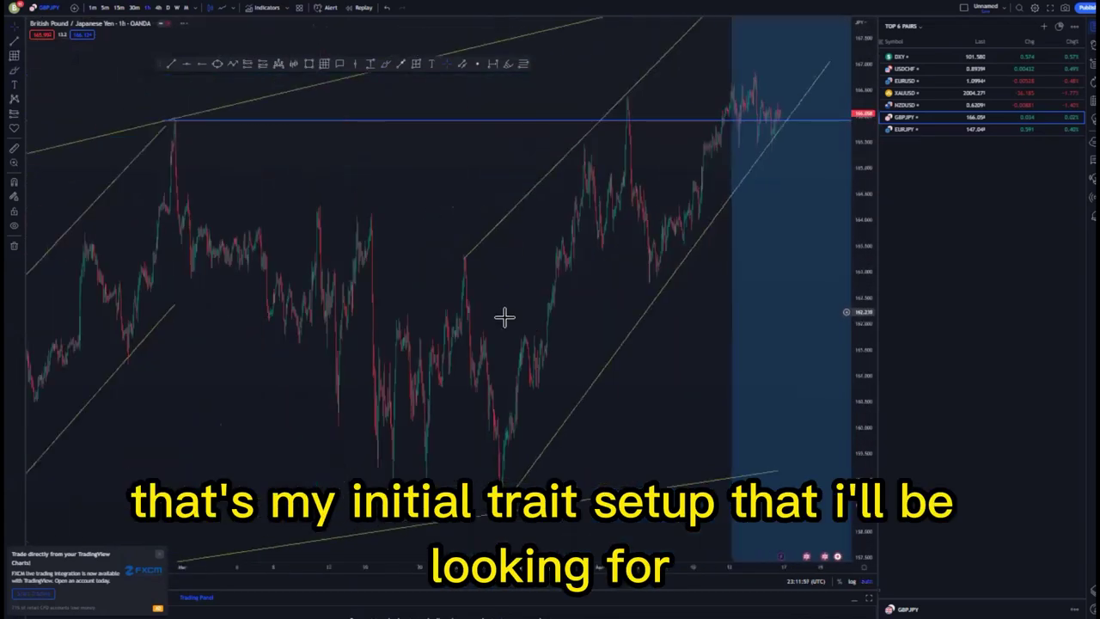
{"action": "left_click_drag", "start_coordinate": [735, 279], "coordinate": [661, 252]}
{"action": "scroll", "coordinate": [661, 252], "scroll_direction": "down", "scroll_amount": 2}
{"action": "left_click_drag", "start_coordinate": [862, 52], "coordinate": [862, 305]}
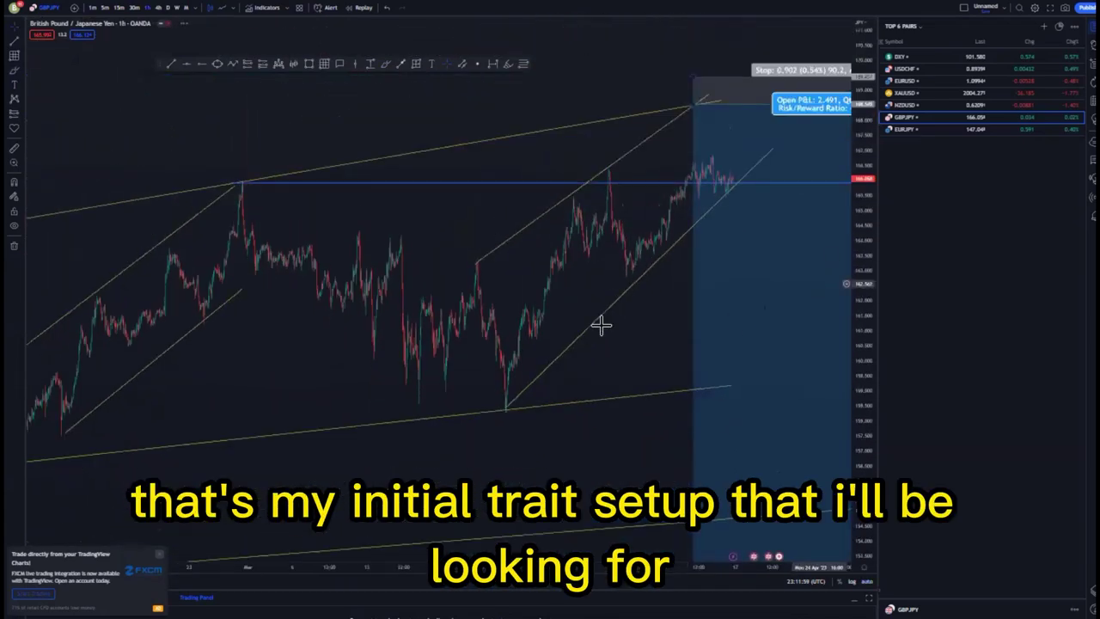
{"action": "left_click_drag", "start_coordinate": [516, 327], "coordinate": [365, 154]}
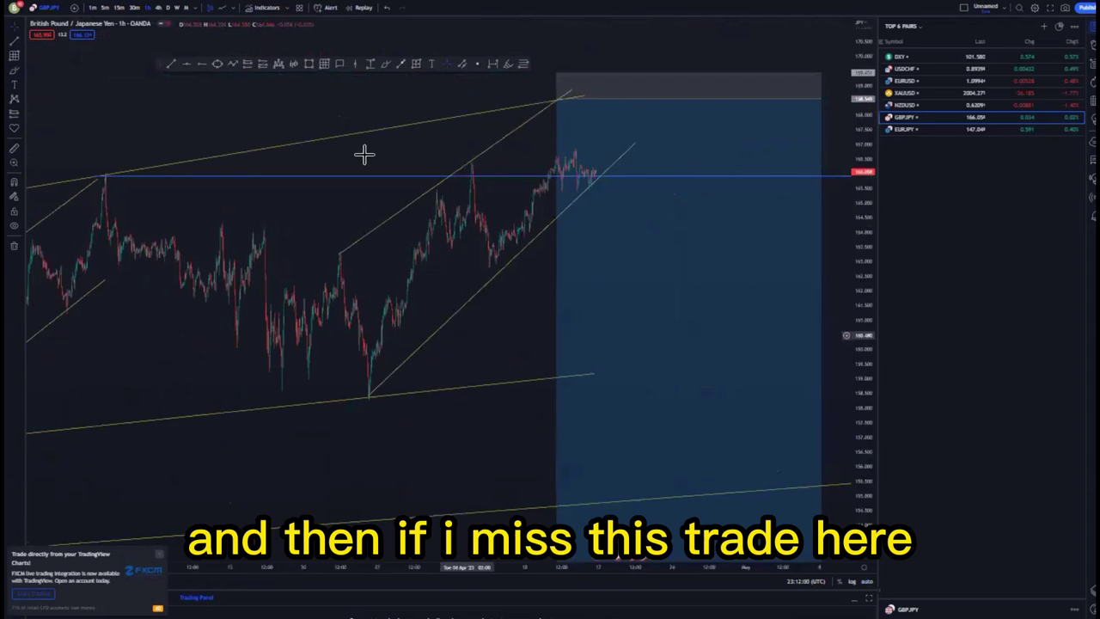
- Sketch an arrowhead and a circle at the short entry near 168.55 with the Brush, then undo the strokes
{"action": "left_click", "coordinate": [546, 121]}
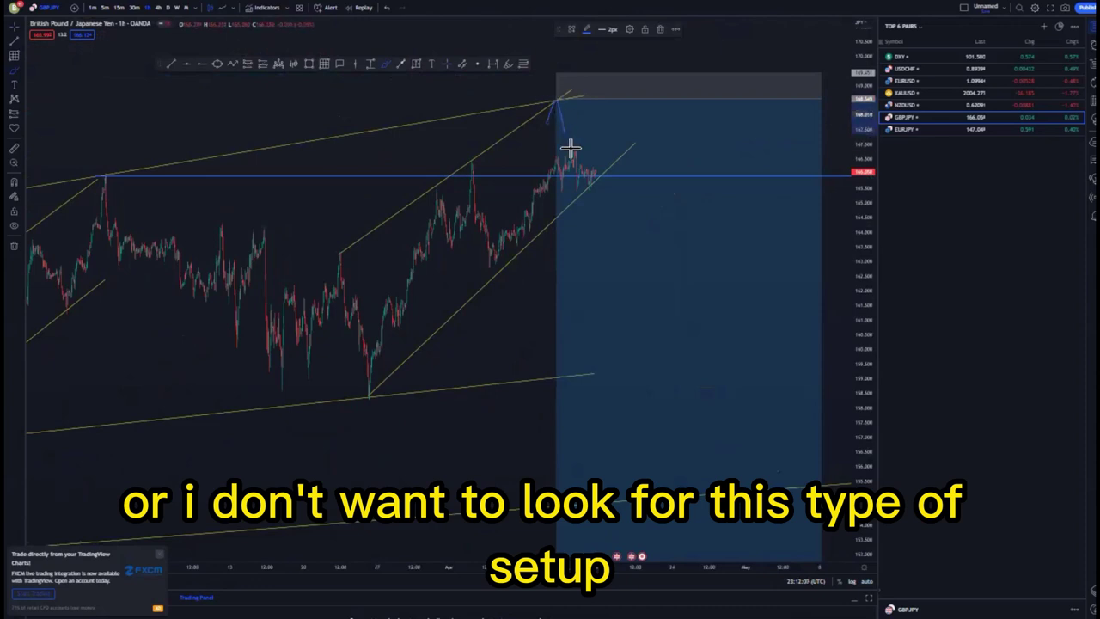
{"action": "left_click_drag", "start_coordinate": [560, 95], "coordinate": [574, 109]}
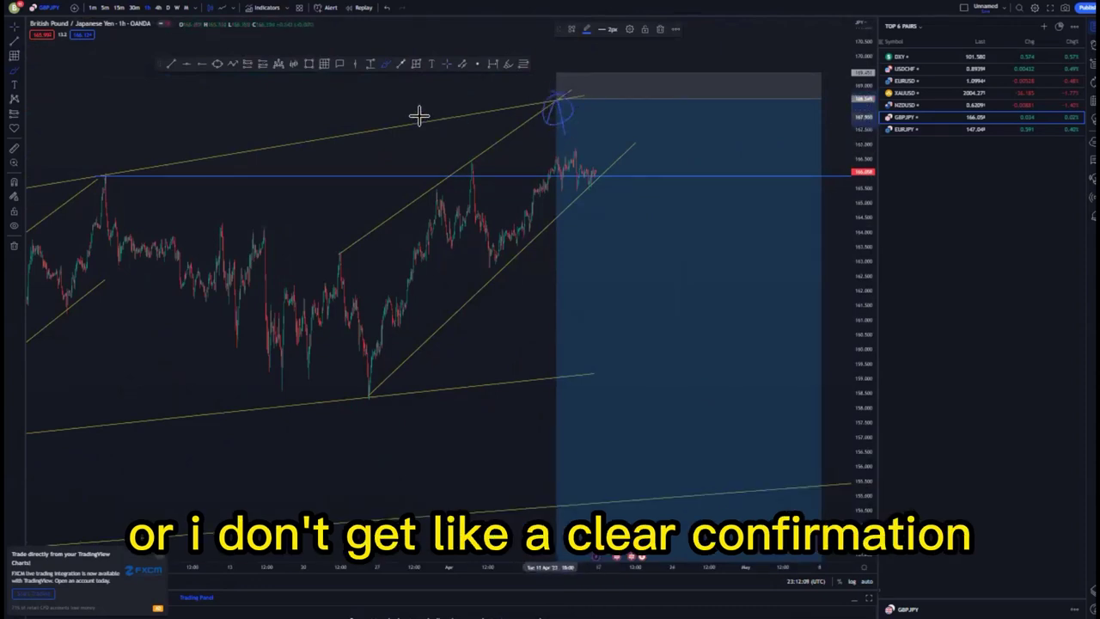
{"action": "left_click", "coordinate": [387, 8]}
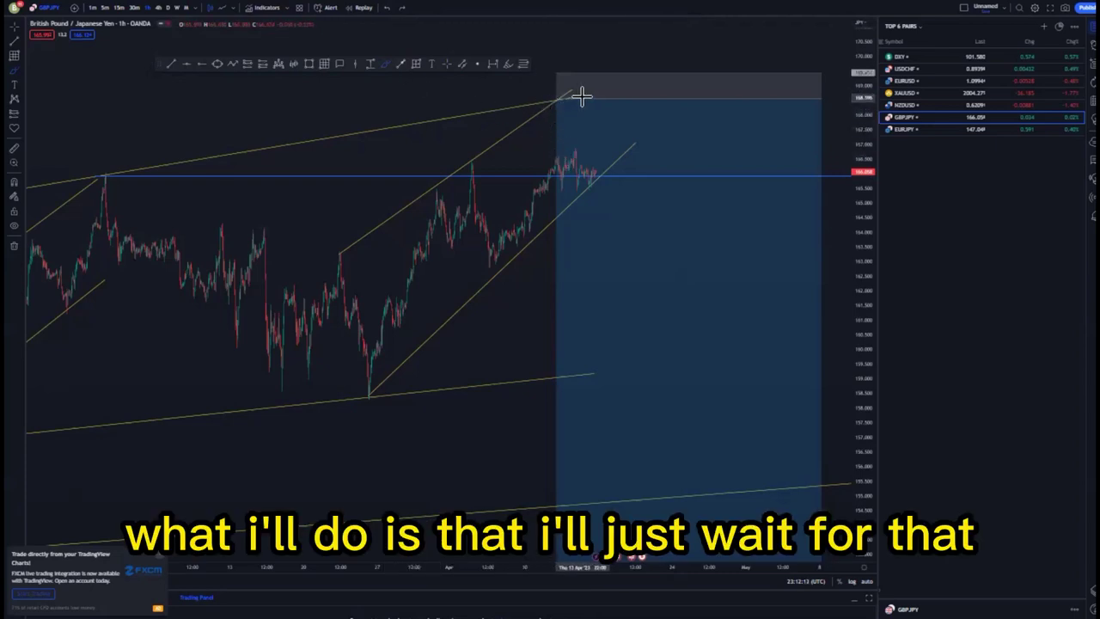
- Sketch the projected drop from the flag's top with the Brush, with one pause near the top and another below the climb's lower trendline
{"action": "left_click", "coordinate": [583, 100]}
{"action": "mouse_move", "coordinate": [591, 140]}
{"action": "left_mouse_down"}
{"action": "mouse_move", "coordinate": [599, 119]}
{"action": "mouse_move", "coordinate": [612, 125]}
{"action": "mouse_move", "coordinate": [592, 146]}
{"action": "mouse_move", "coordinate": [602, 134]}
{"action": "mouse_move", "coordinate": [625, 209]}
{"action": "mouse_move", "coordinate": [651, 184]}
{"action": "left_mouse_up"}
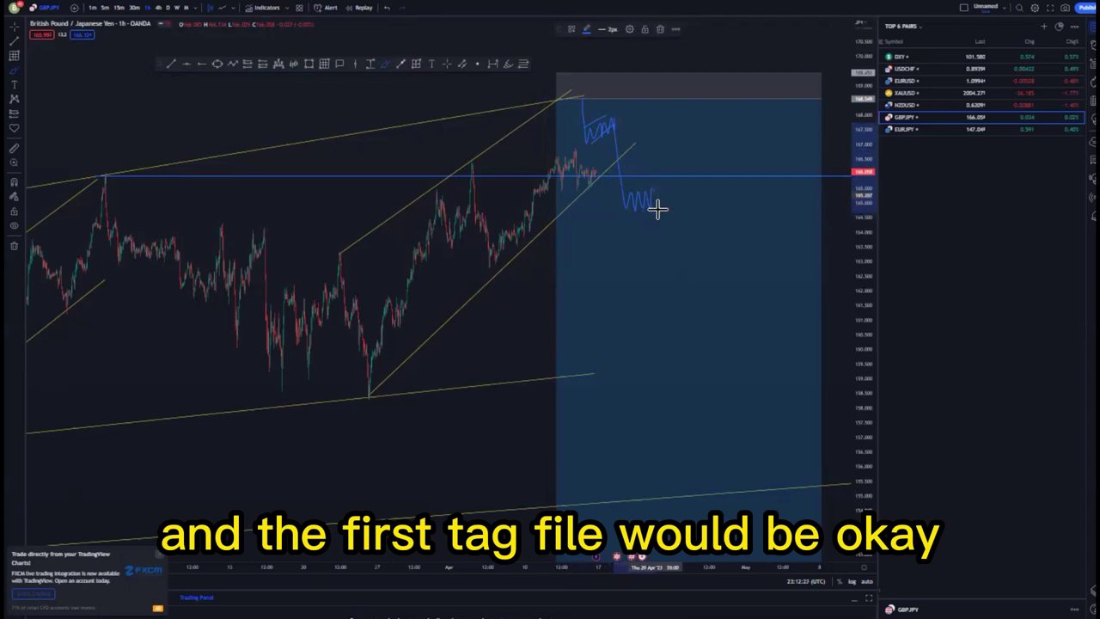
{"action": "scroll", "coordinate": [565, 143], "scroll_direction": "down", "scroll_amount": 3}
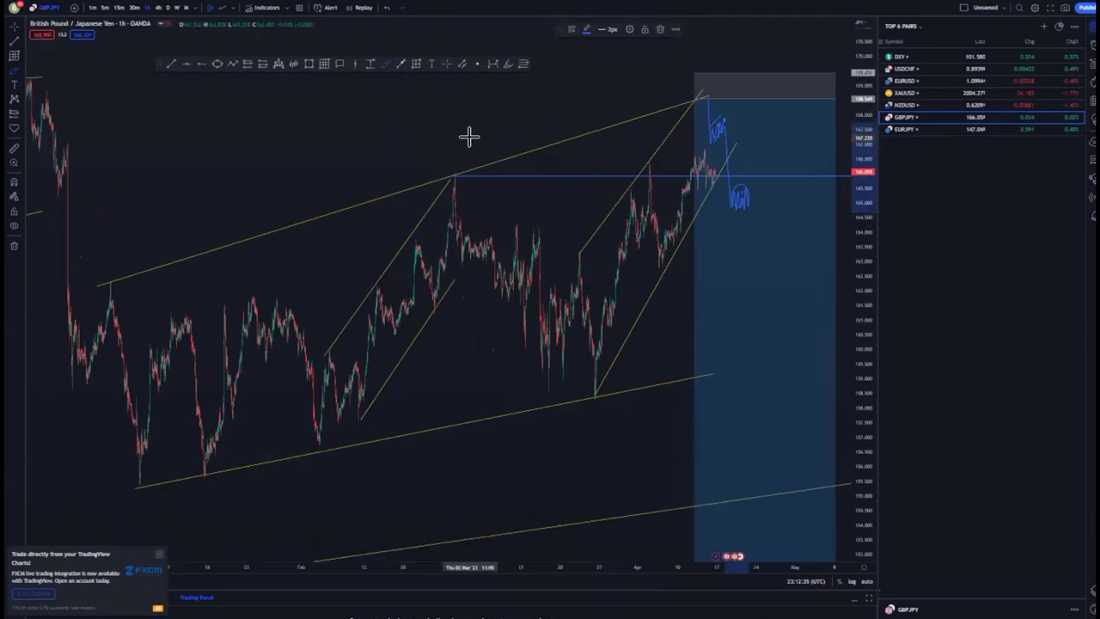
- Open EURJPY on the weekly timeframe, reset the chart view and place a horizontal ray on the June 2015 high near 140.95
{"action": "left_click", "coordinate": [901, 129]}
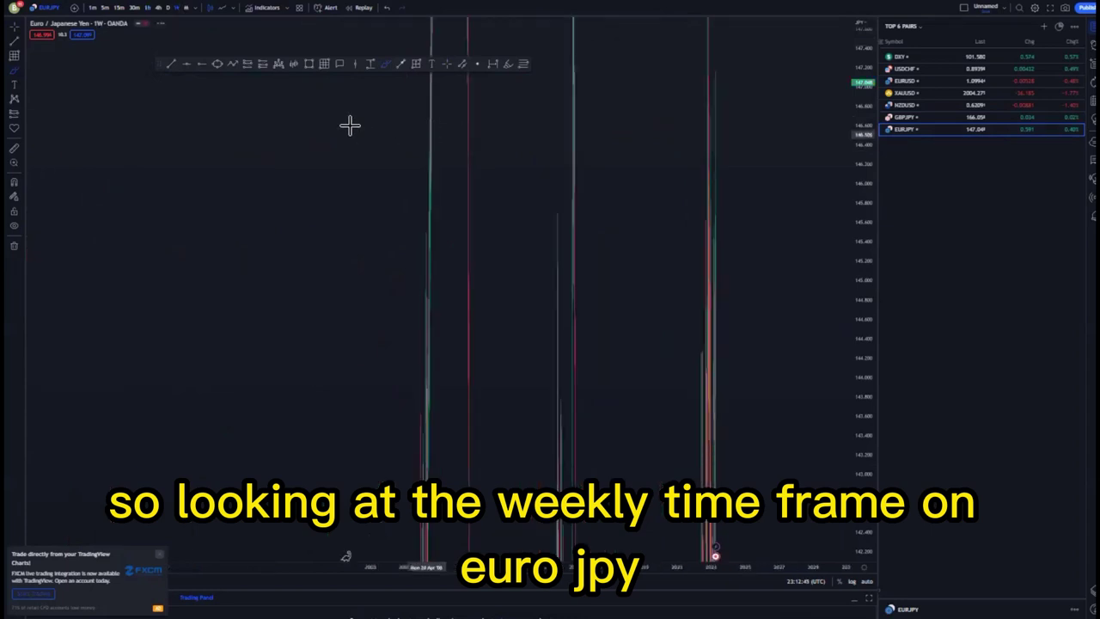
{"action": "right_click", "coordinate": [398, 142]}
{"action": "left_click", "coordinate": [404, 148]}
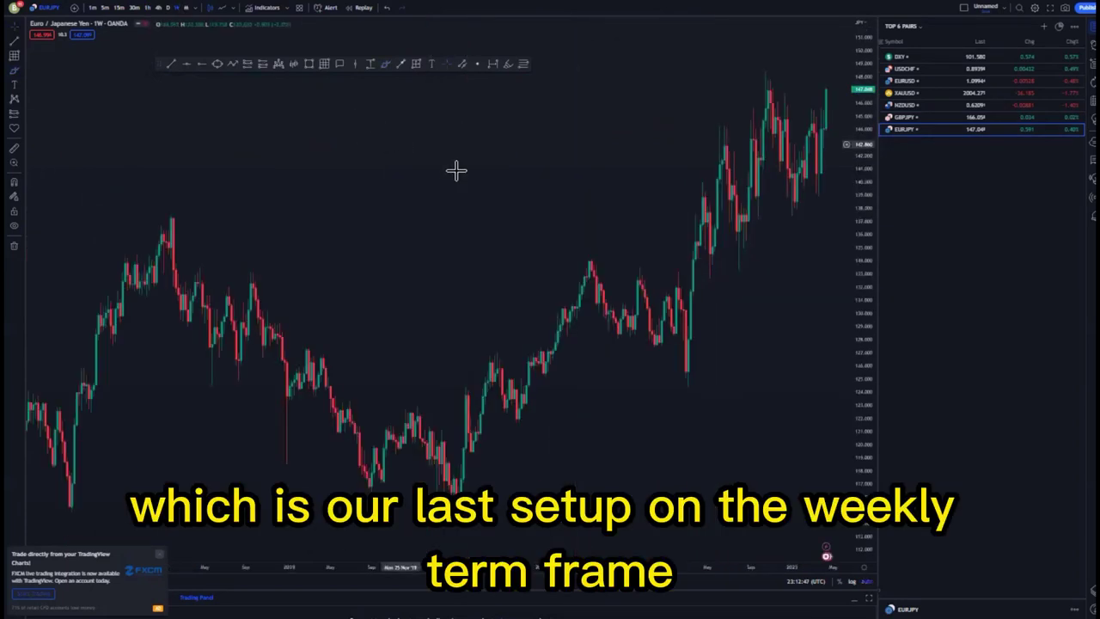
{"action": "scroll", "coordinate": [467, 163], "scroll_direction": "down", "scroll_amount": 5}
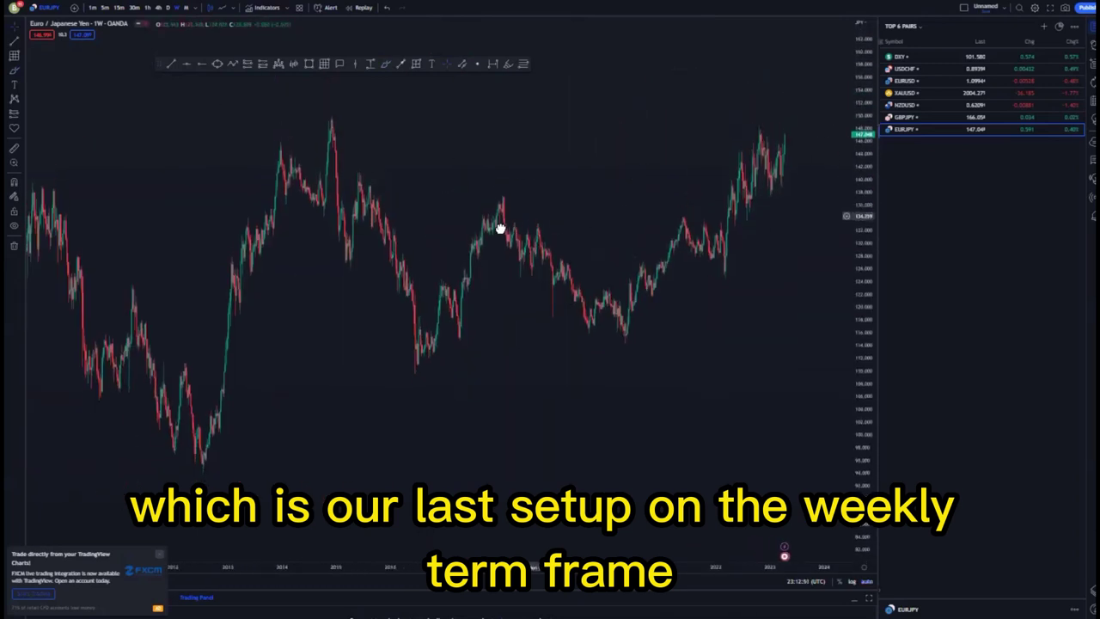
{"action": "scroll", "coordinate": [499, 226], "scroll_direction": "down", "scroll_amount": 2}
{"action": "left_click", "coordinate": [318, 184]}
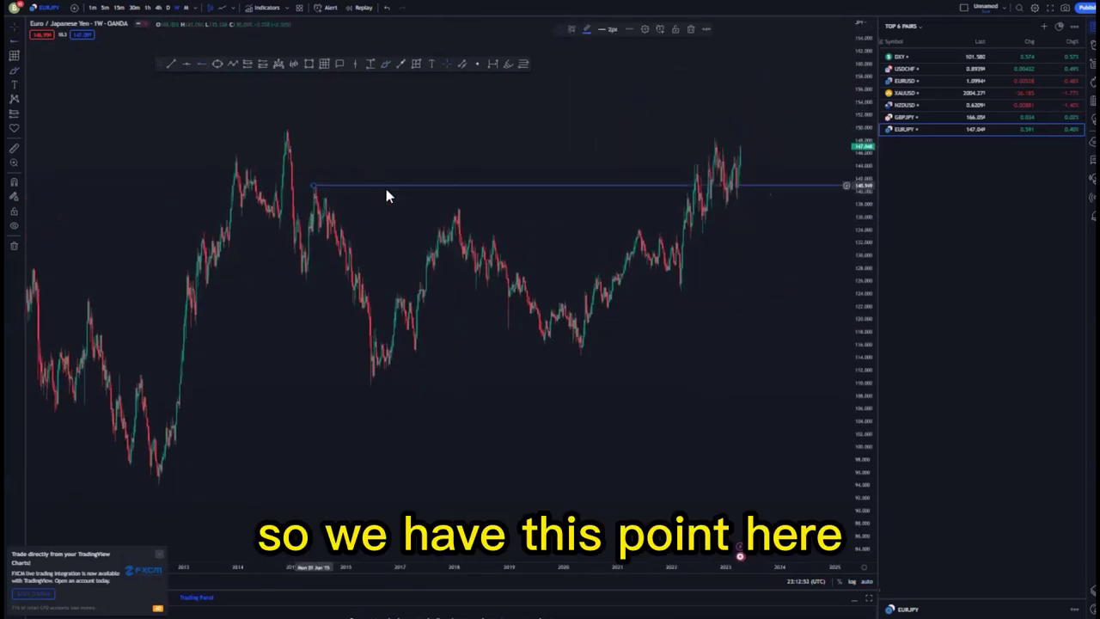
- Place a second horizontal ray on the late-2014 peak, above the ray on the 2015 high
{"action": "left_click", "coordinate": [198, 64]}
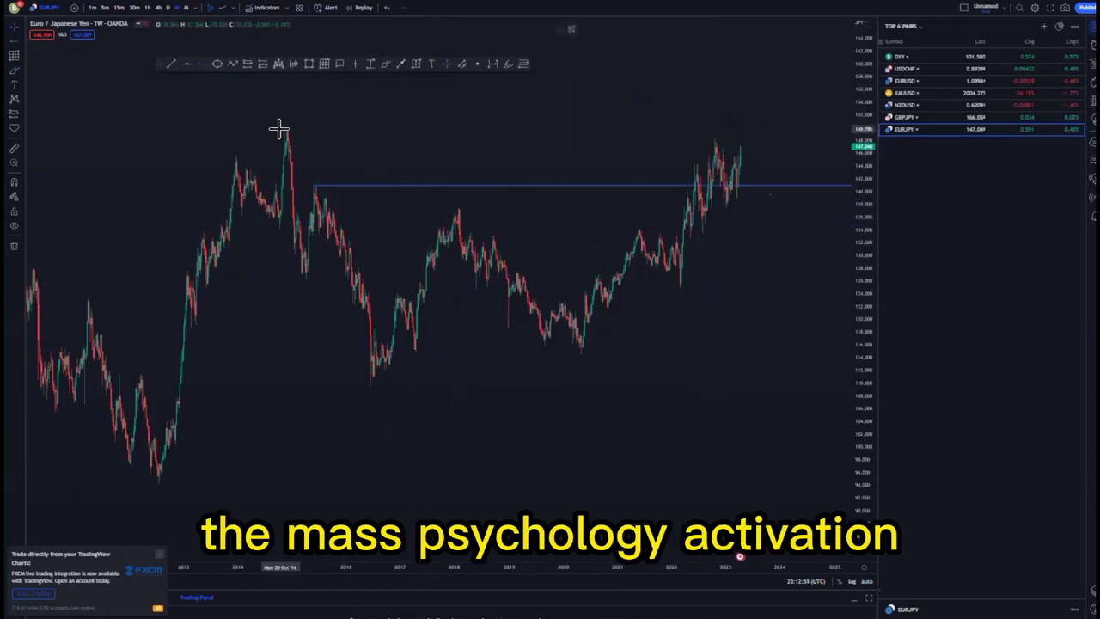
{"action": "left_click", "coordinate": [289, 131]}
{"action": "left_click_drag", "start_coordinate": [484, 137], "coordinate": [508, 179]}
{"action": "scroll", "coordinate": [622, 199], "scroll_direction": "down", "scroll_amount": 1}
{"action": "scroll", "coordinate": [509, 177], "scroll_direction": "down", "scroll_amount": 4}
{"action": "left_click_drag", "start_coordinate": [861, 109], "coordinate": [861, 275]}
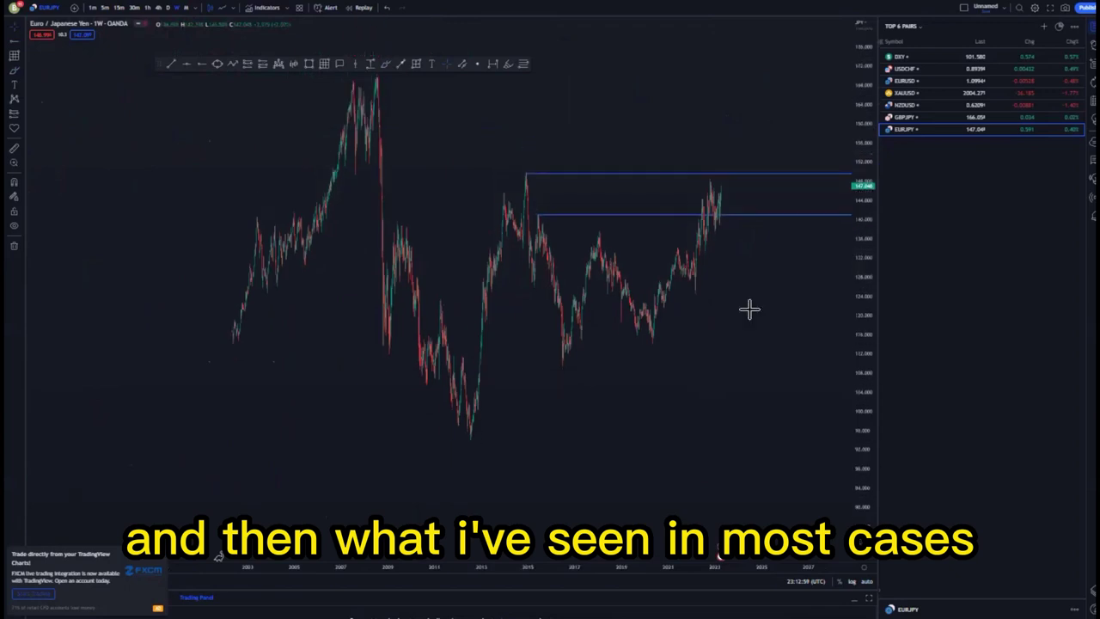
- Mark the 2015 high with a purple rectangle and the late-2014 peak with a green ellipse
{"action": "scroll", "coordinate": [683, 324], "scroll_direction": "up", "scroll_amount": 4}
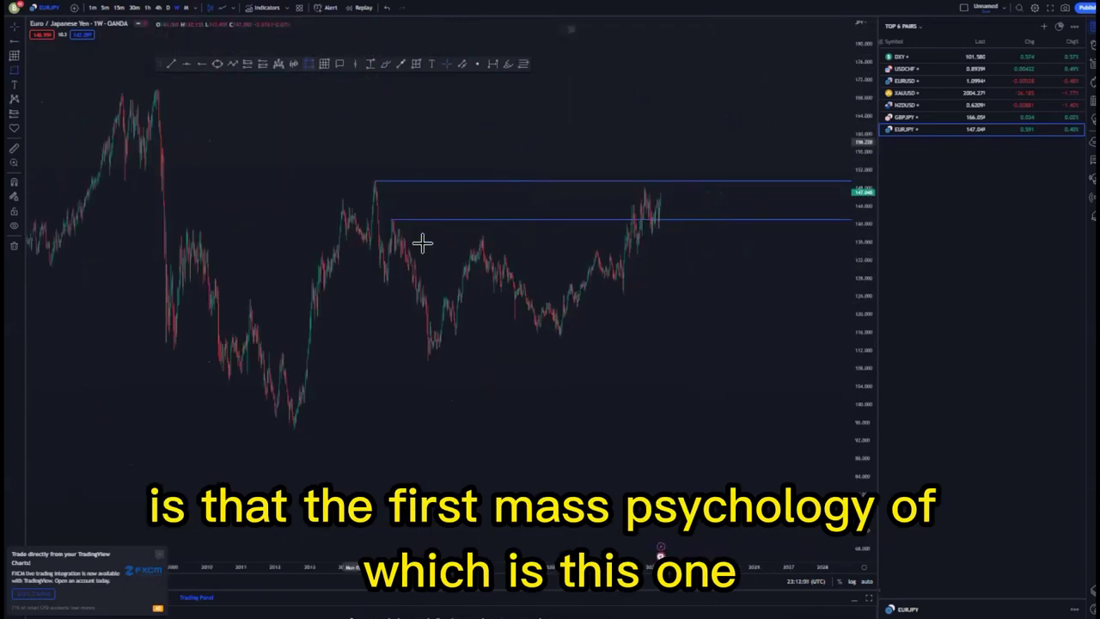
{"action": "left_click", "coordinate": [405, 232]}
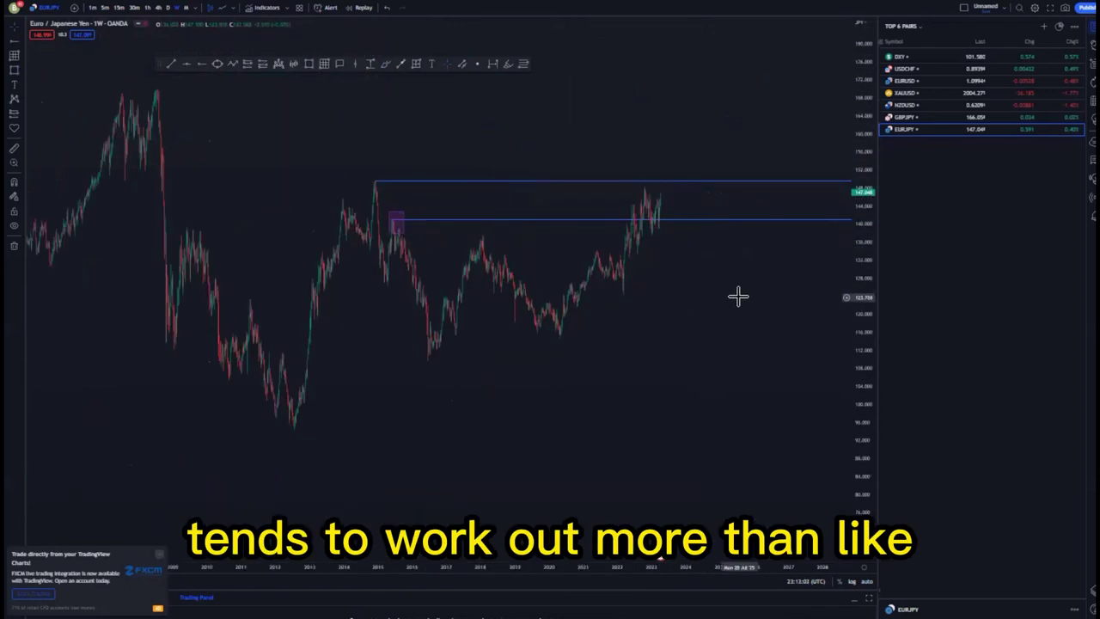
{"action": "left_click_drag", "start_coordinate": [739, 298], "coordinate": [683, 298]}
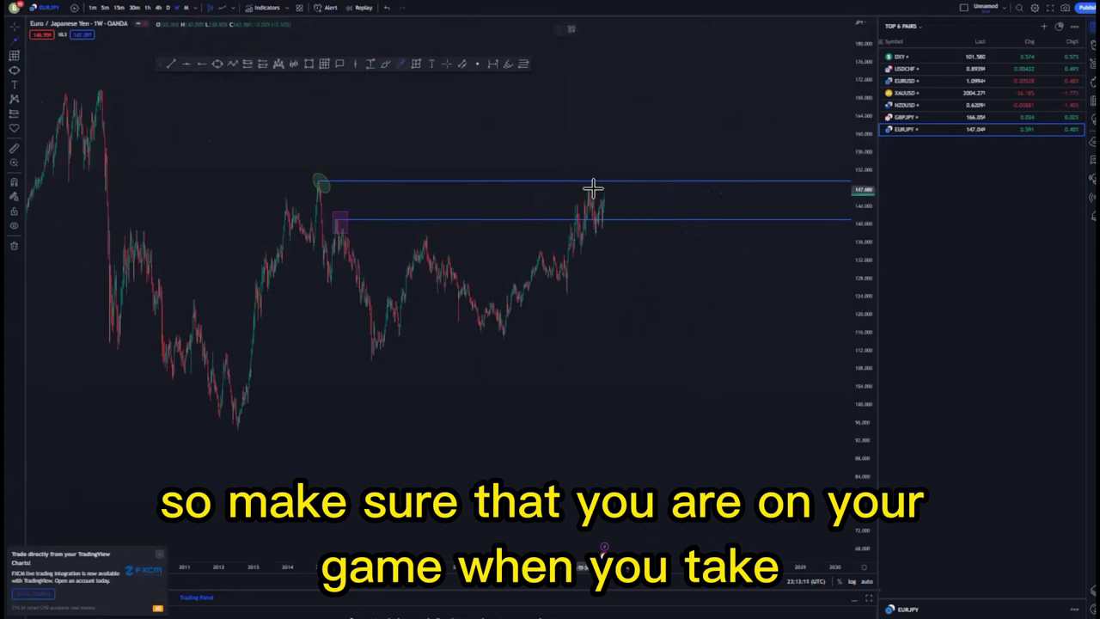
- Draw a falling line from the current price to about 121.2, then delete it and the rectangle on the 2015 high
{"action": "left_click_drag", "start_coordinate": [604, 189], "coordinate": [649, 311]}
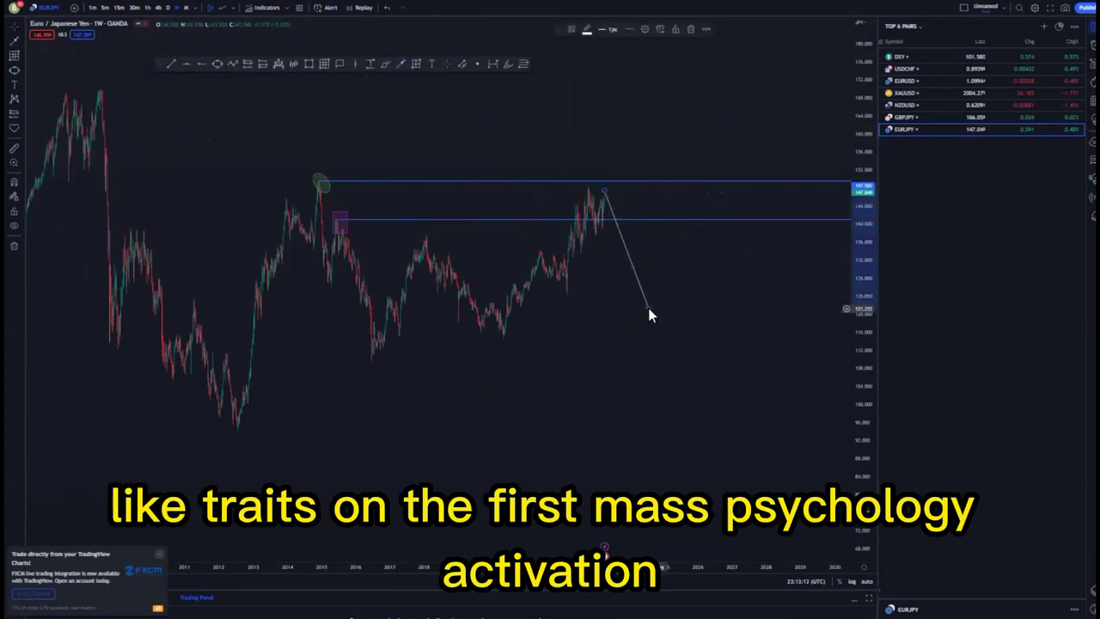
{"action": "scroll", "coordinate": [584, 172], "scroll_direction": "down", "scroll_amount": 2}
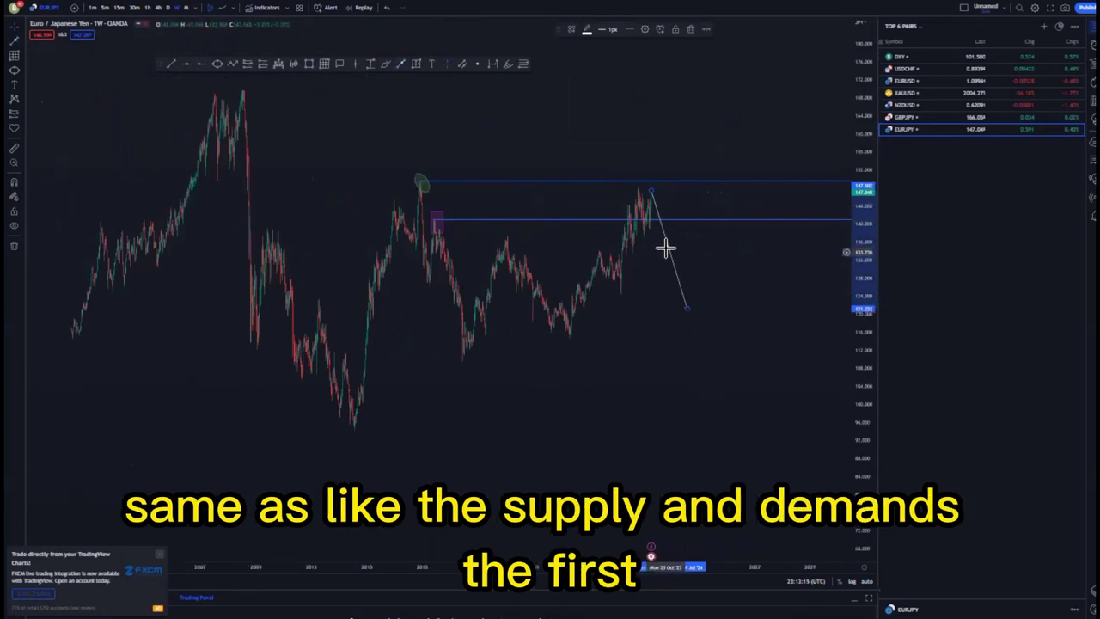
{"action": "key", "text": "Delete"}
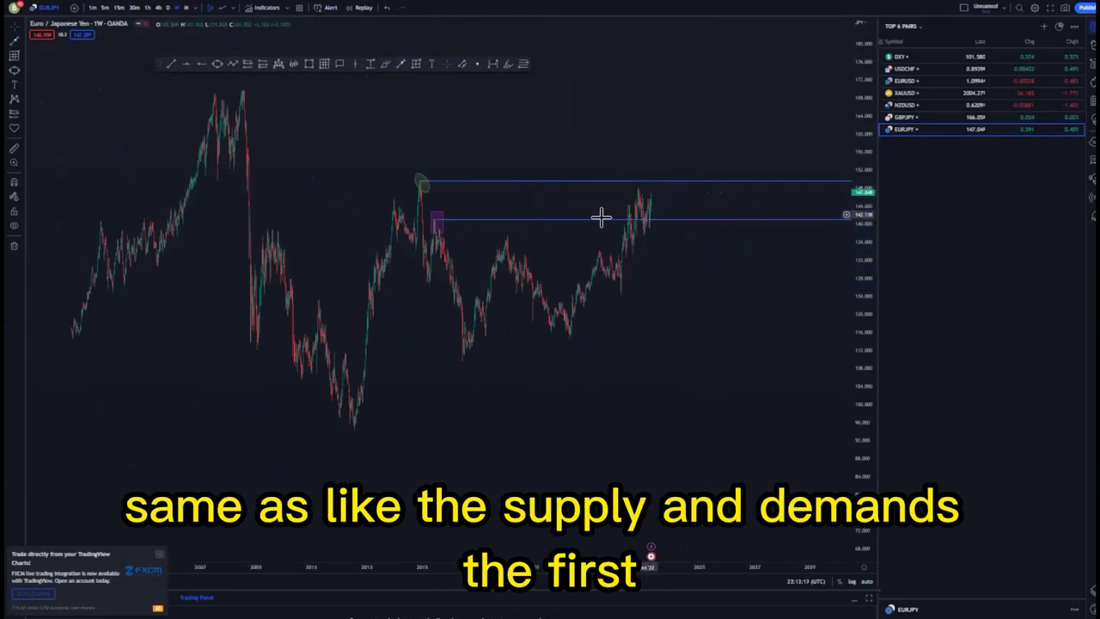
{"action": "left_click", "coordinate": [434, 218]}
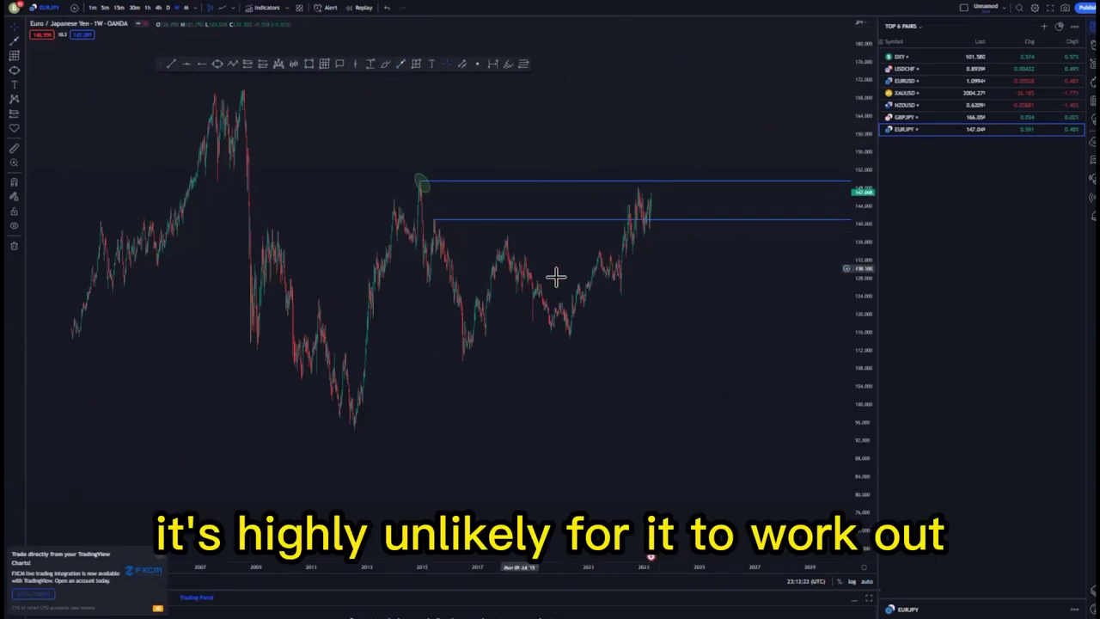
- Place a horizontal ray on the 2016 low near 110
{"action": "scroll", "coordinate": [550, 258], "scroll_direction": "up", "scroll_amount": 3}
{"action": "scroll", "coordinate": [778, 383], "scroll_direction": "up", "scroll_amount": 3}
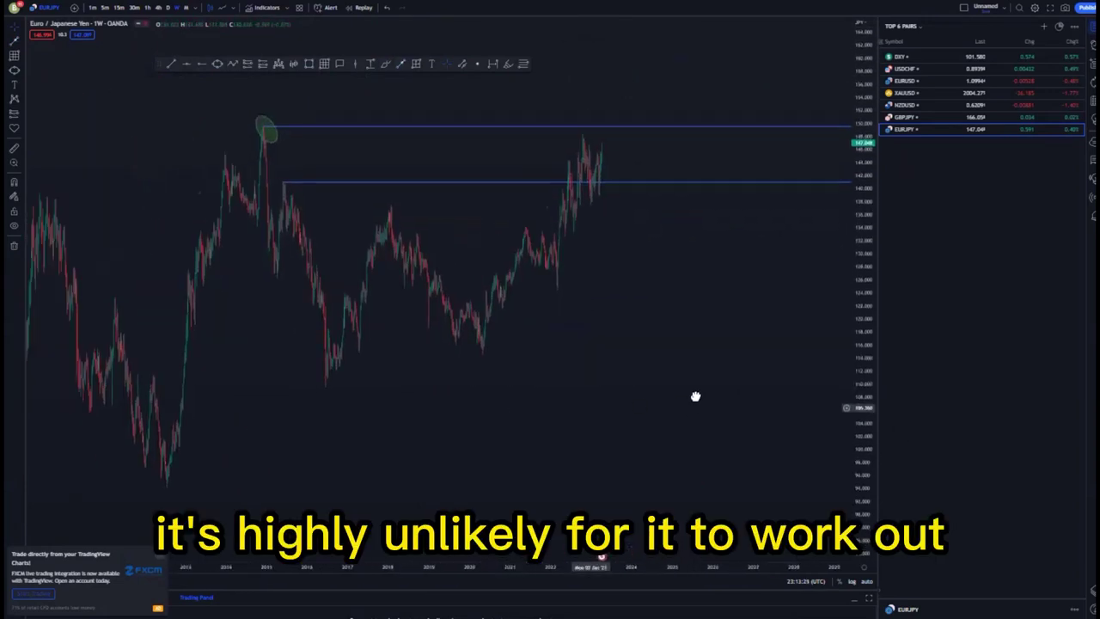
{"action": "scroll", "coordinate": [690, 405], "scroll_direction": "up", "scroll_amount": 2}
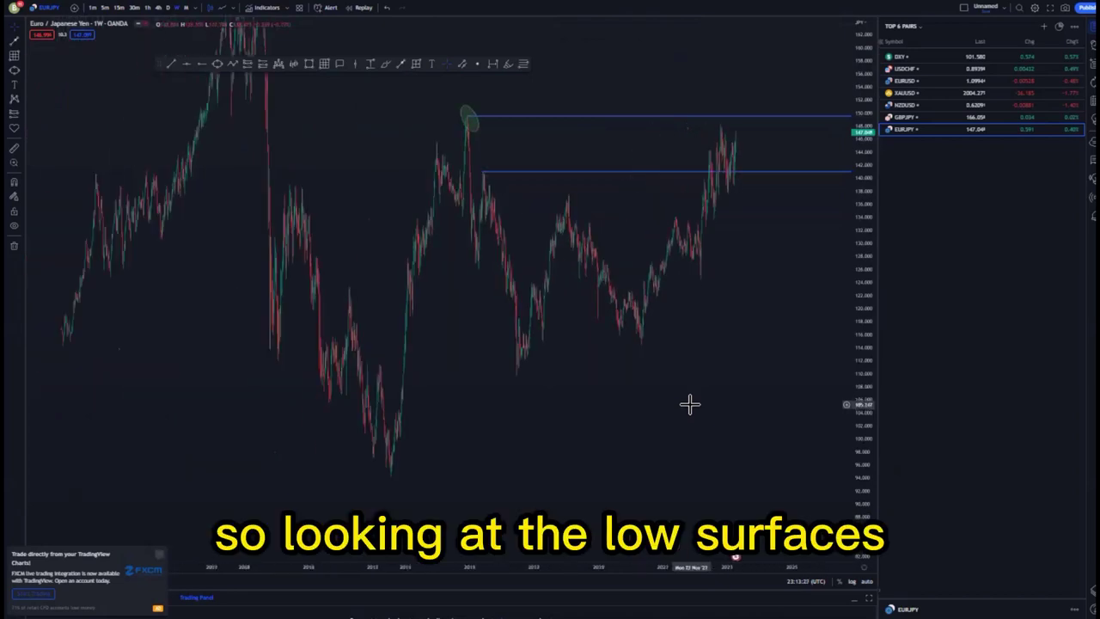
{"action": "scroll", "coordinate": [567, 375], "scroll_direction": "up", "scroll_amount": 2}
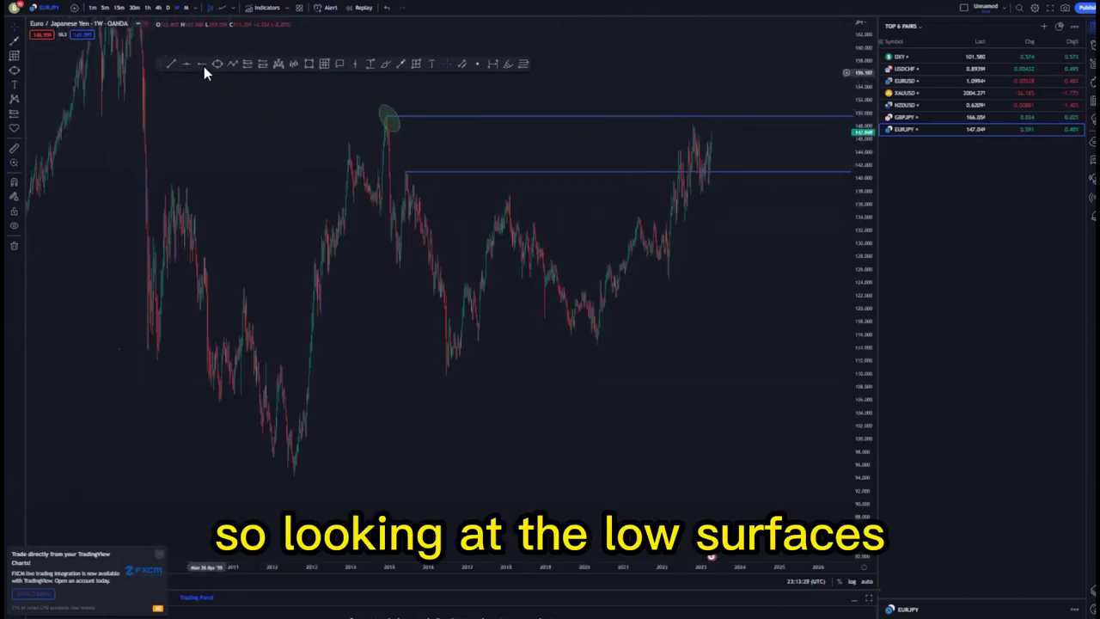
{"action": "left_click", "coordinate": [445, 373]}
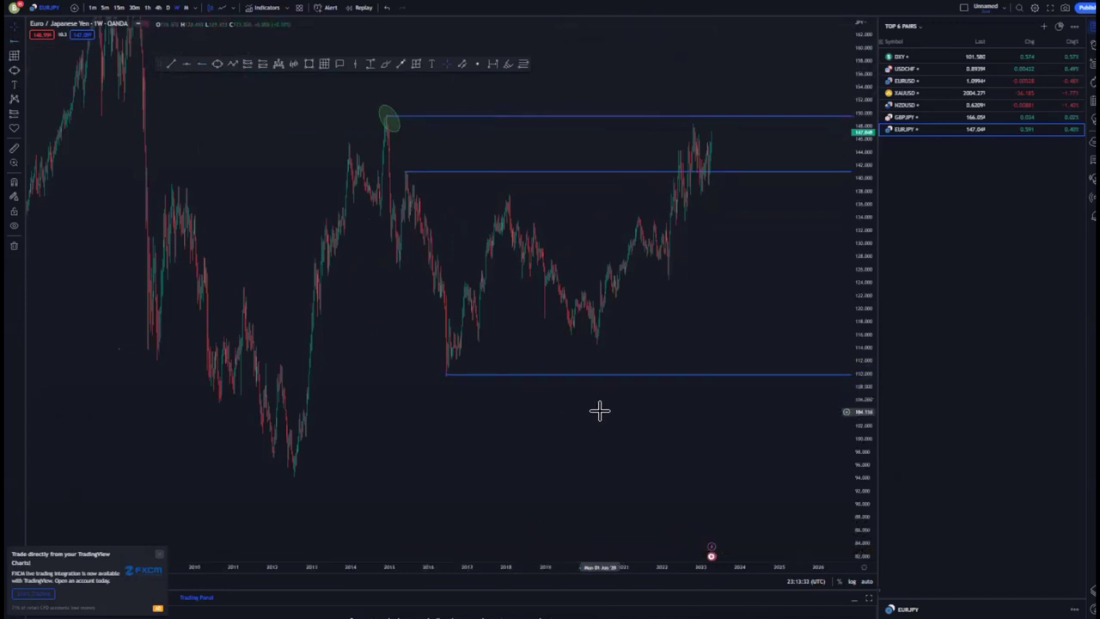
- Outline the recent highs around the two upper rays with a curved Brush stroke, then delete it
{"action": "scroll", "coordinate": [599, 410], "scroll_direction": "up", "scroll_amount": 2}
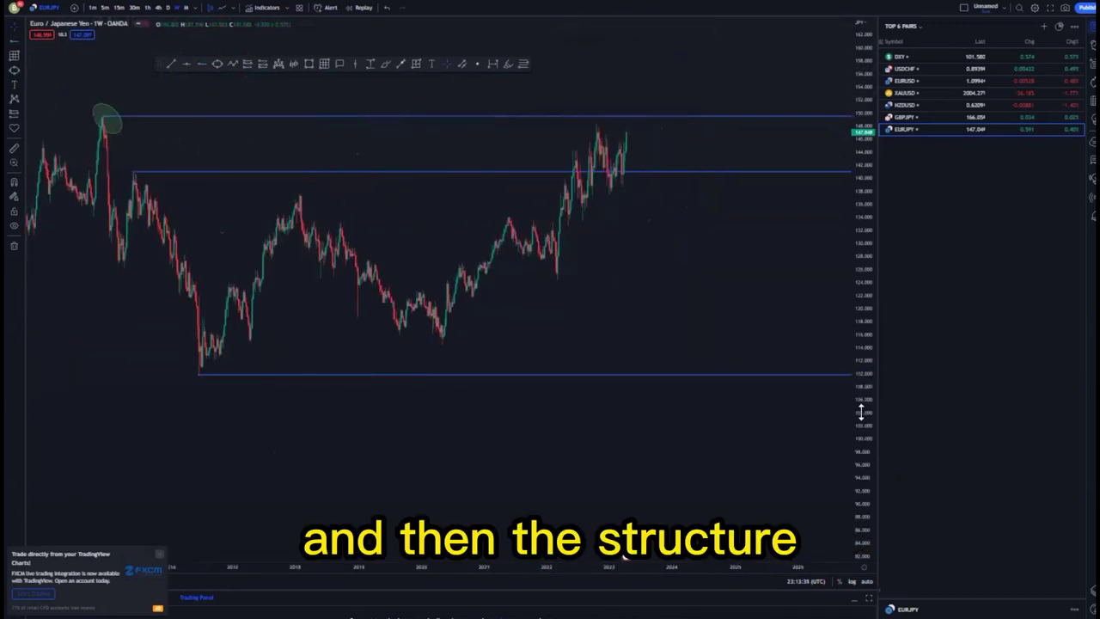
{"action": "left_click_drag", "start_coordinate": [860, 412], "coordinate": [861, 402]}
{"action": "scroll", "coordinate": [378, 143], "scroll_direction": "up", "scroll_amount": 1}
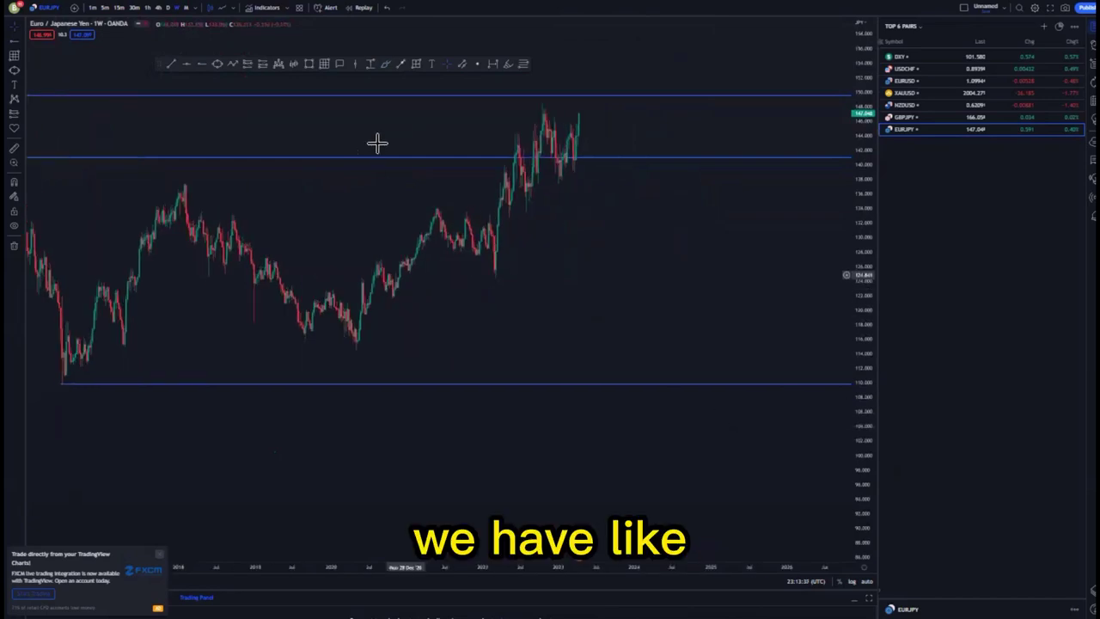
{"action": "mouse_move", "coordinate": [548, 98]}
{"action": "left_mouse_down"}
{"action": "mouse_move", "coordinate": [496, 126]}
{"action": "mouse_move", "coordinate": [590, 135]}
{"action": "left_mouse_up"}
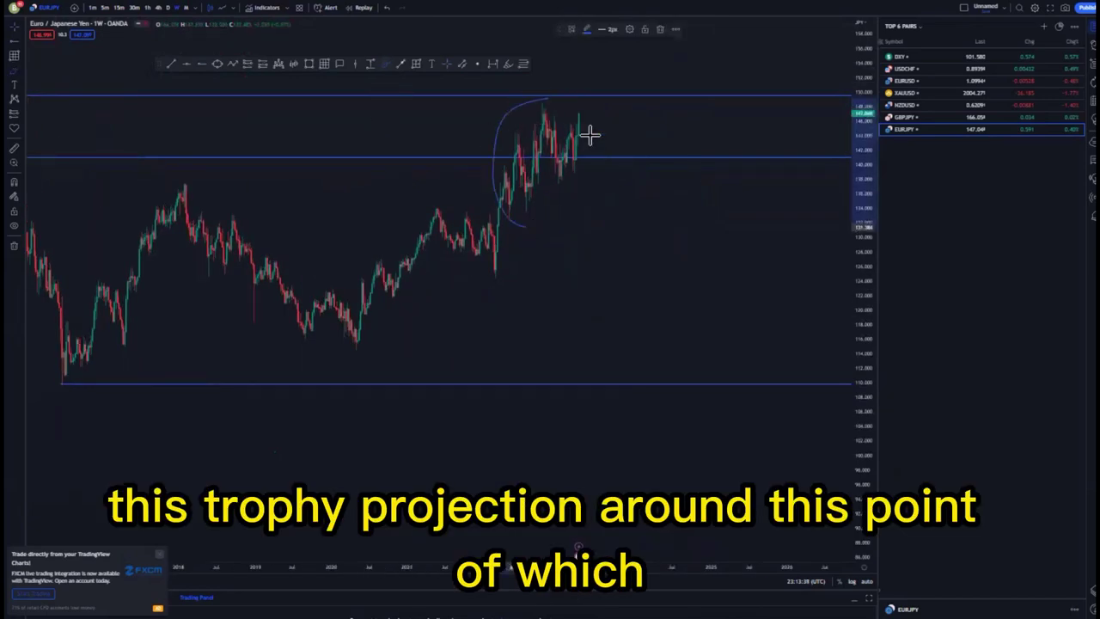
{"action": "left_click", "coordinate": [660, 29]}
- Draw a rising trend line from the early-2019 high to about 150.90 above the recent highs, fitting its start to the candle's top
{"action": "scroll", "coordinate": [604, 160], "scroll_direction": "down", "scroll_amount": 1}
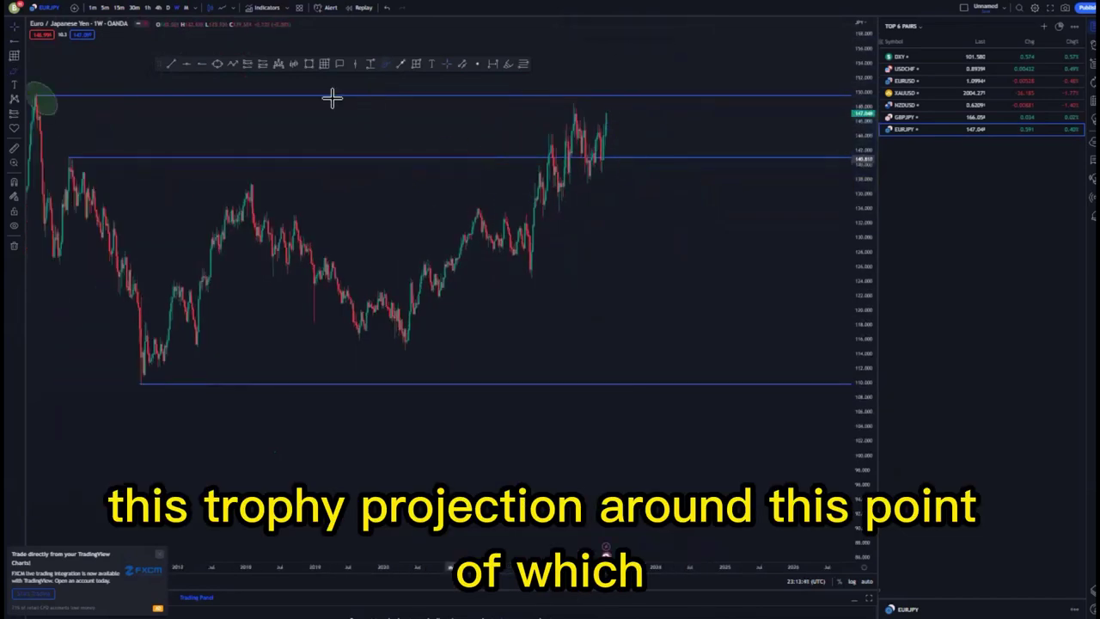
{"action": "left_click", "coordinate": [325, 256]}
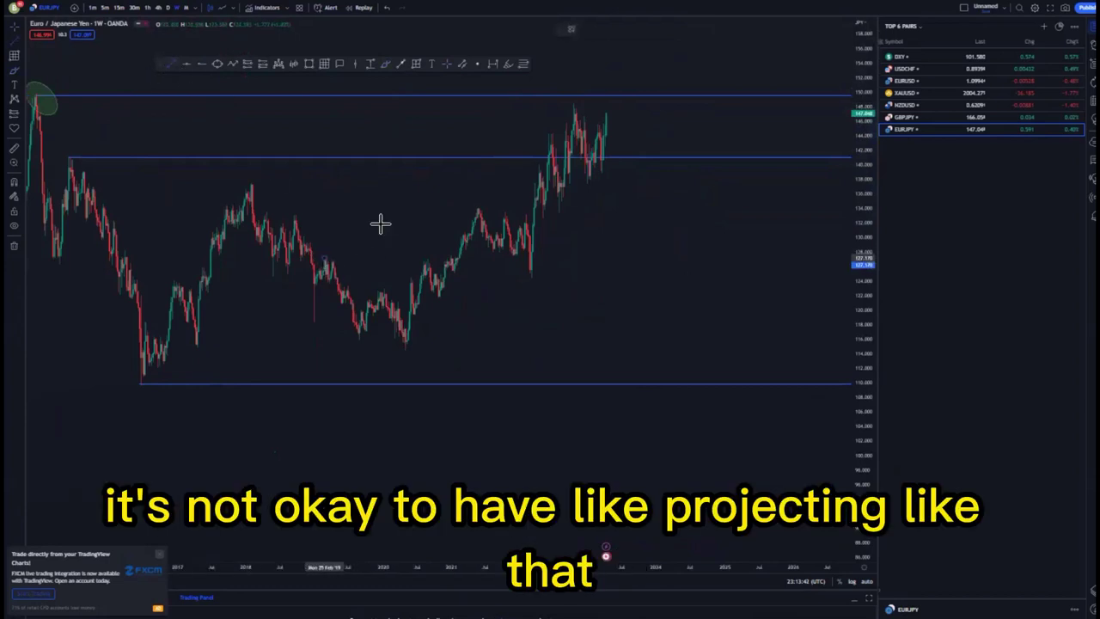
{"action": "left_click", "coordinate": [602, 86]}
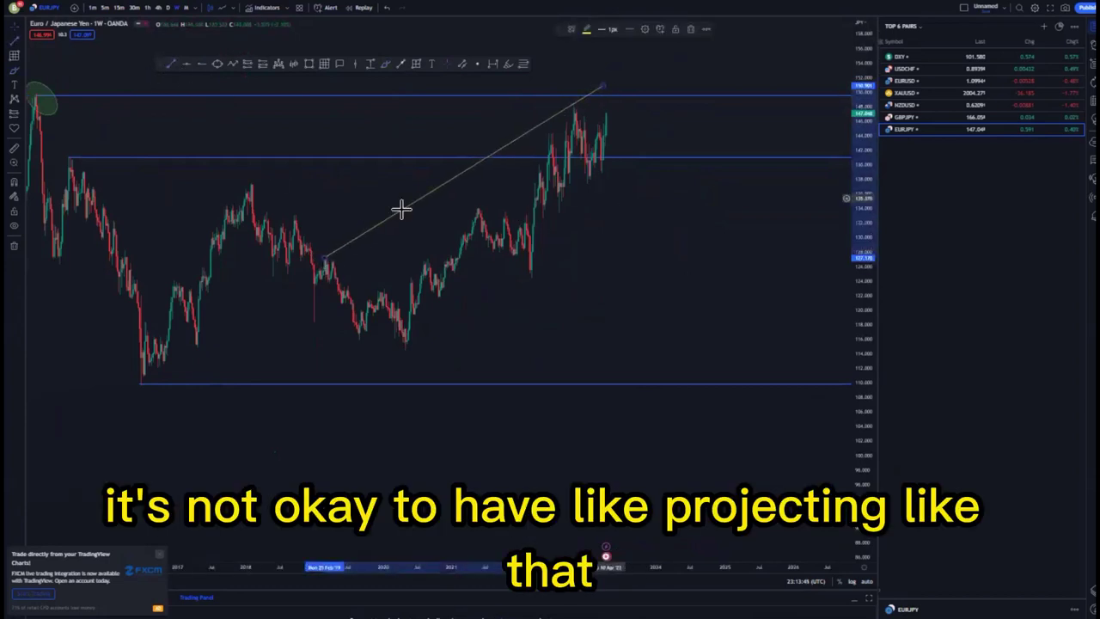
{"action": "left_click_drag", "start_coordinate": [324, 259], "coordinate": [327, 255]}
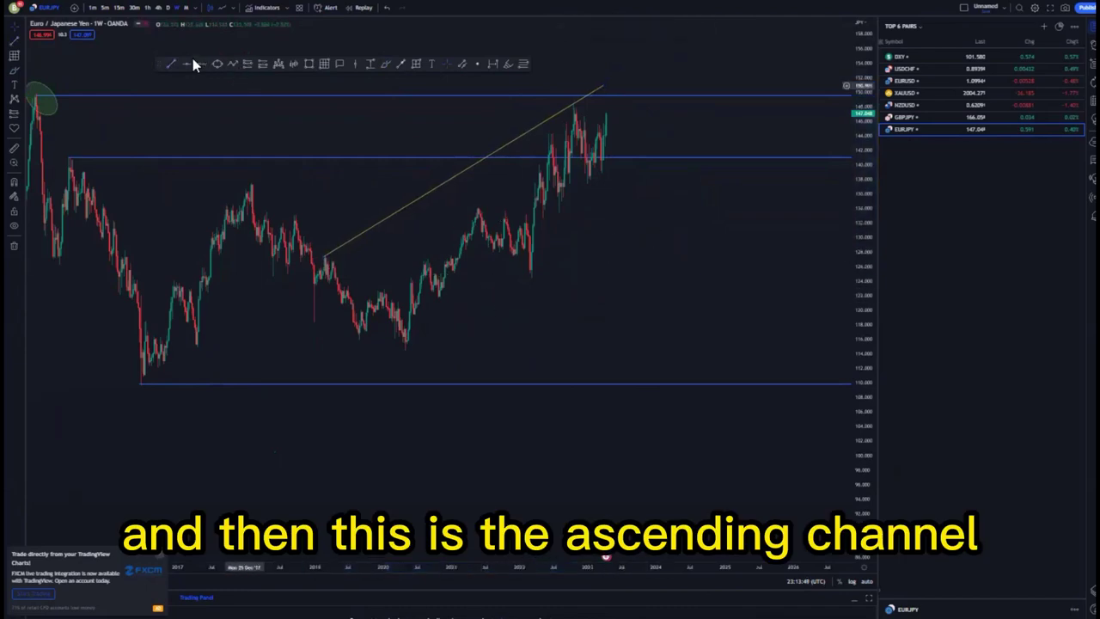
- Draw the ascending channel's lower trend line from the May 2020 low near 114.4 through the 2022 low to about 135
{"action": "left_click", "coordinate": [405, 347]}
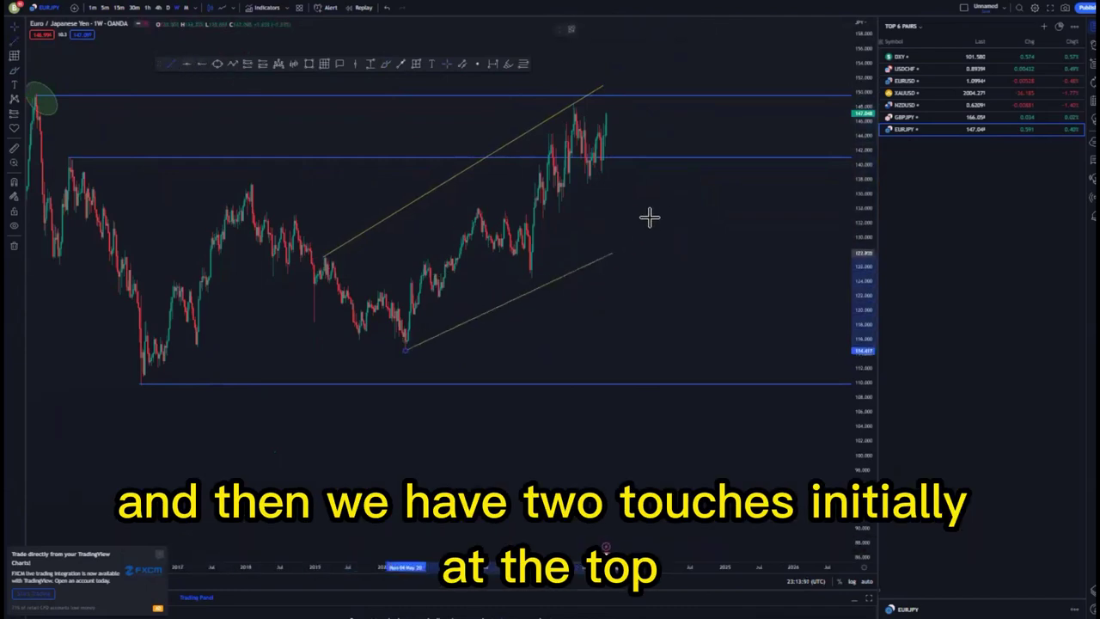
{"action": "left_click", "coordinate": [662, 200]}
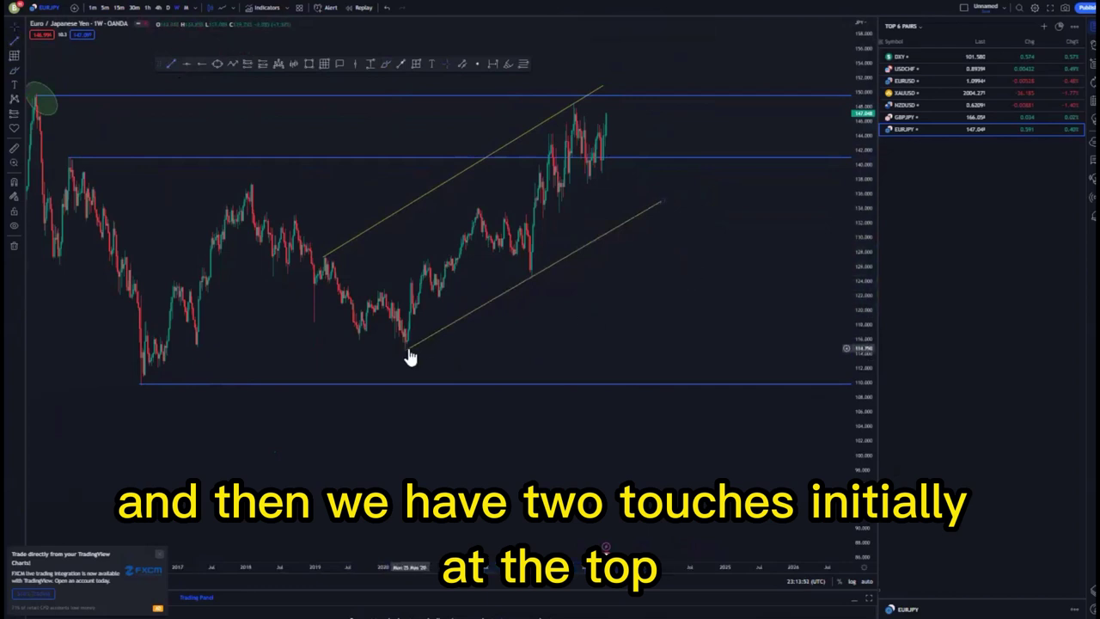
{"action": "scroll", "coordinate": [630, 316], "scroll_direction": "down", "scroll_amount": 3}
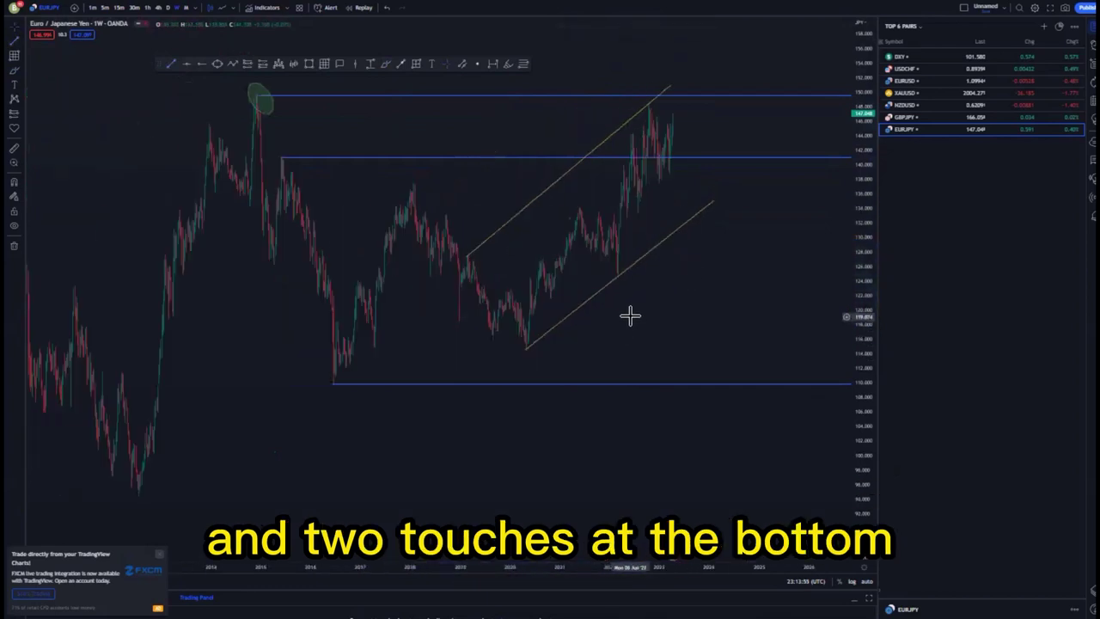
- Delete the horizontal ray near 141, on the mid-2015 high
{"action": "scroll", "coordinate": [630, 316], "scroll_direction": "up", "scroll_amount": 1}
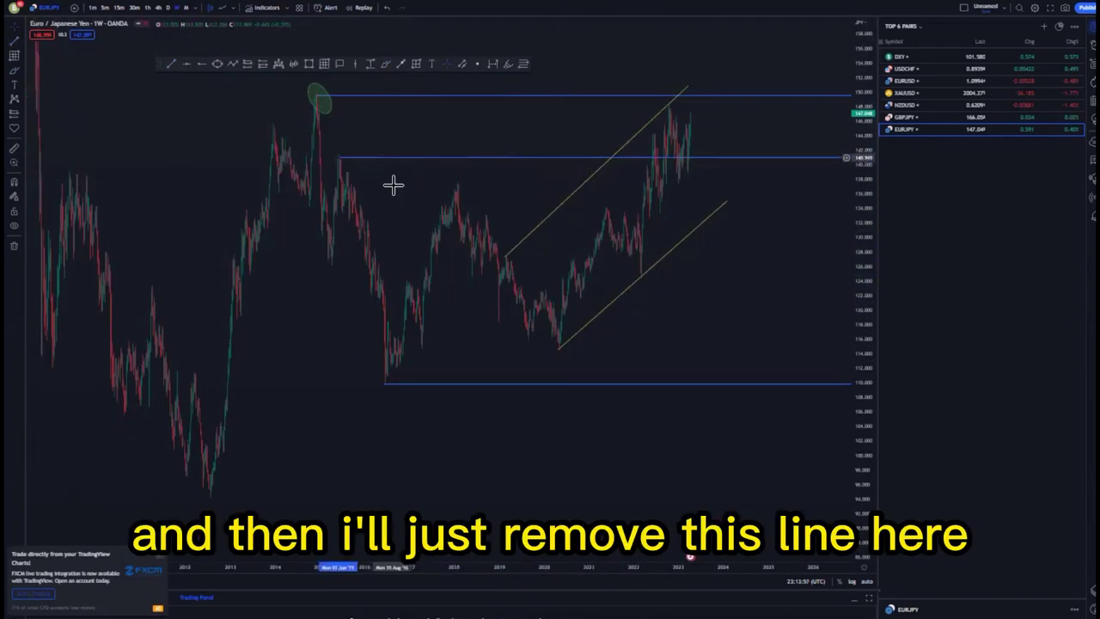
{"action": "left_click", "coordinate": [440, 158]}
{"action": "left_click", "coordinate": [689, 29]}
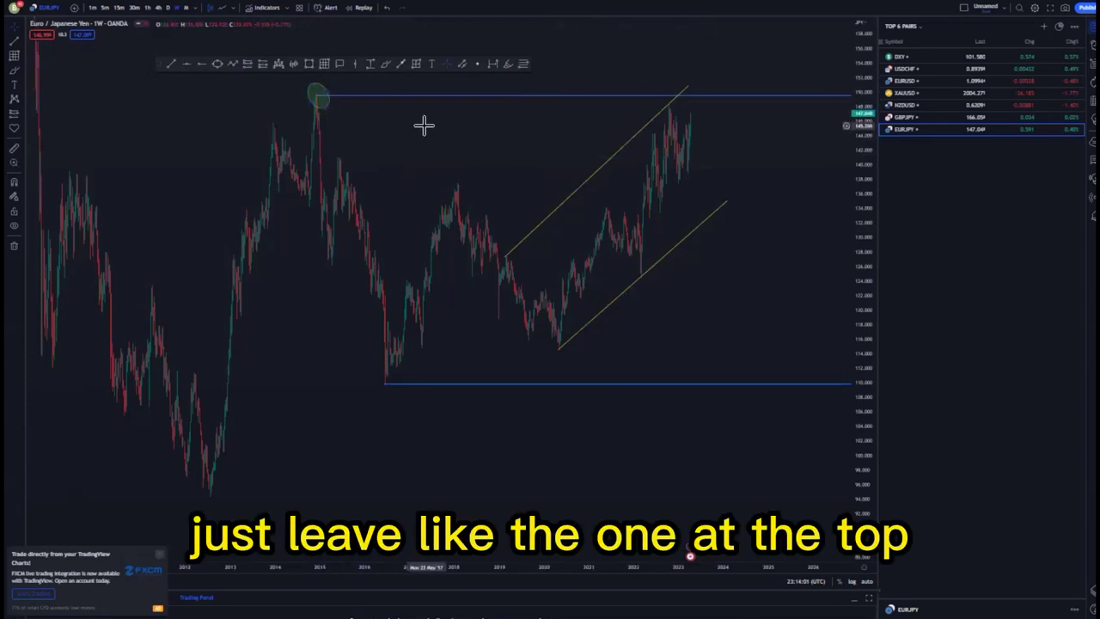
- Place a horizontal ray on the late-2022 high at about 148.4, then sketch a falling Brush stroke from it and delete that stroke
{"action": "scroll", "coordinate": [690, 166], "scroll_direction": "up", "scroll_amount": 2}
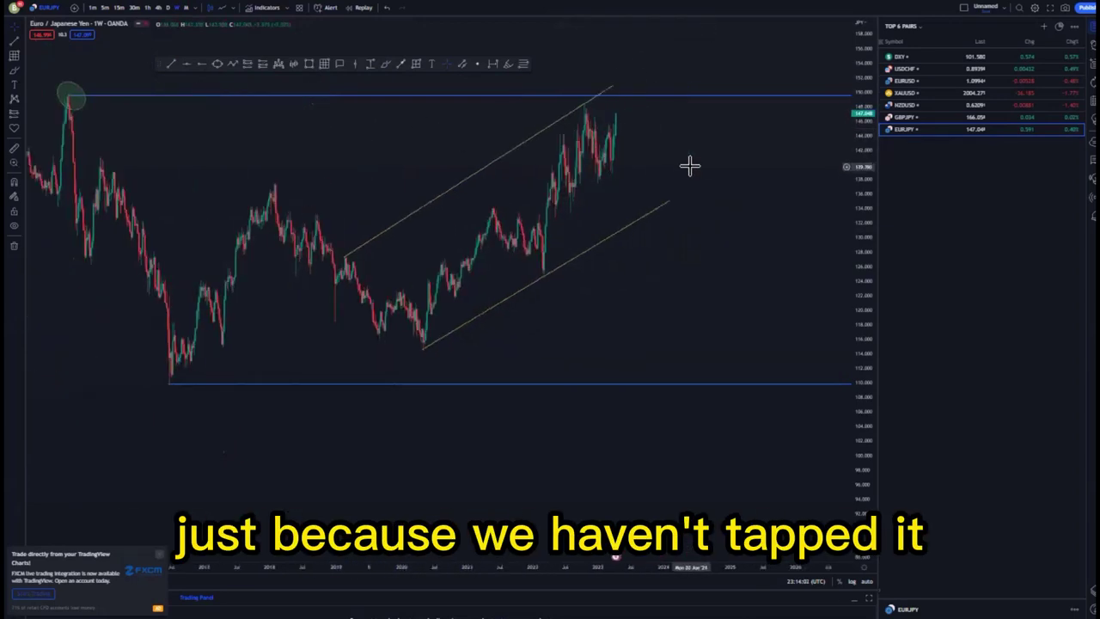
{"action": "left_click", "coordinate": [204, 65]}
{"action": "left_click", "coordinate": [582, 103]}
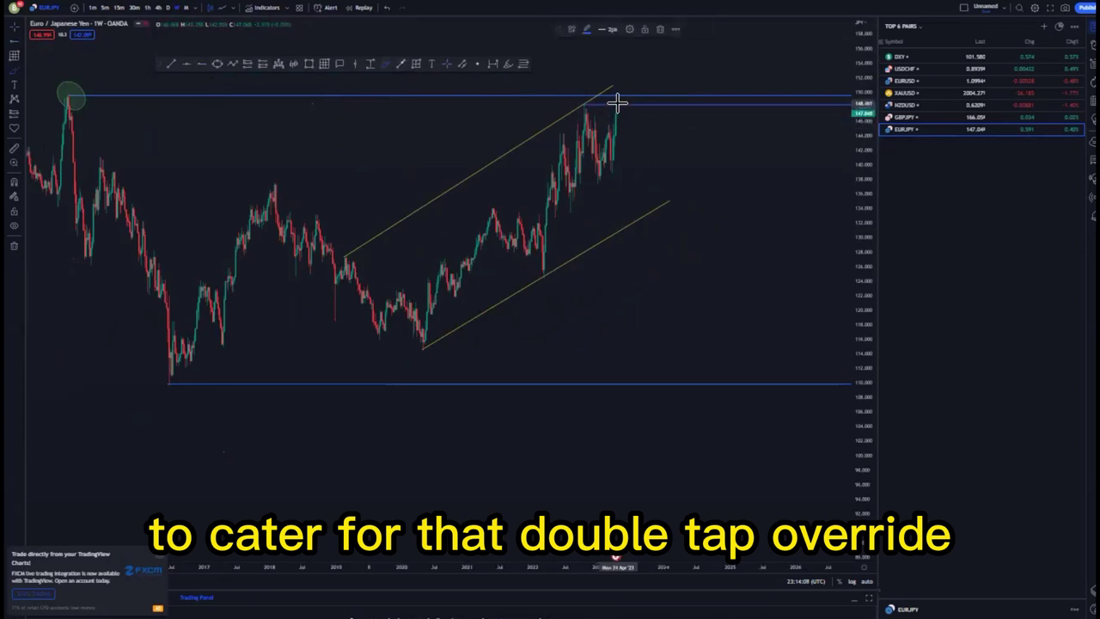
{"action": "left_click_drag", "start_coordinate": [617, 104], "coordinate": [645, 204]}
{"action": "left_click", "coordinate": [661, 31]}
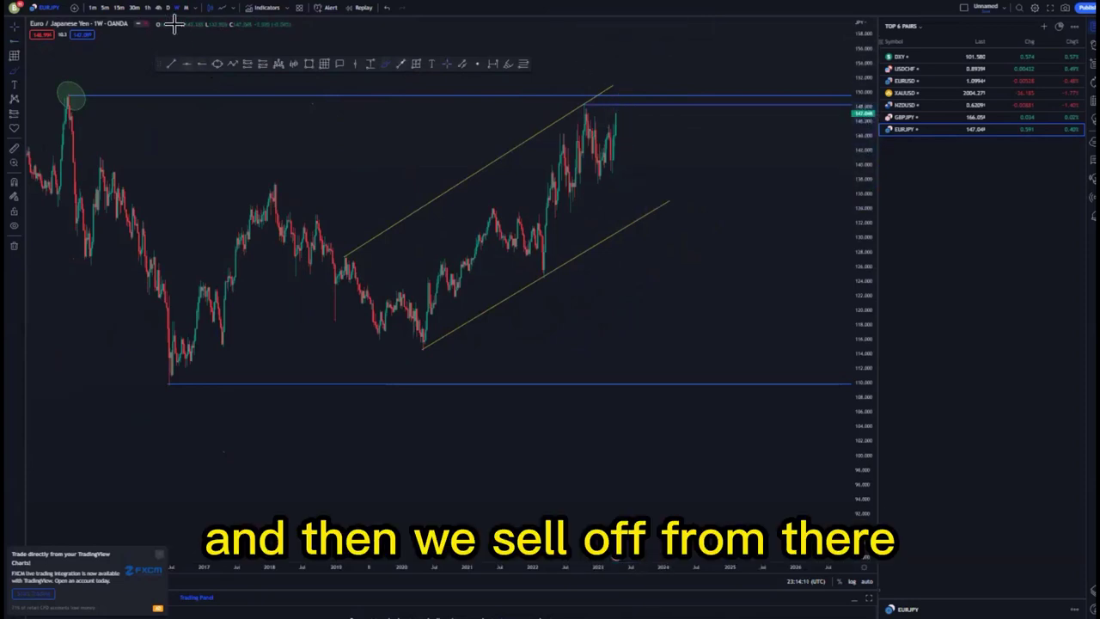
- On the daily chart, draw a rising trend line from the August 2022 low near 133.5 under the 2023 lows to about 140.4
{"action": "left_click", "coordinate": [168, 7]}
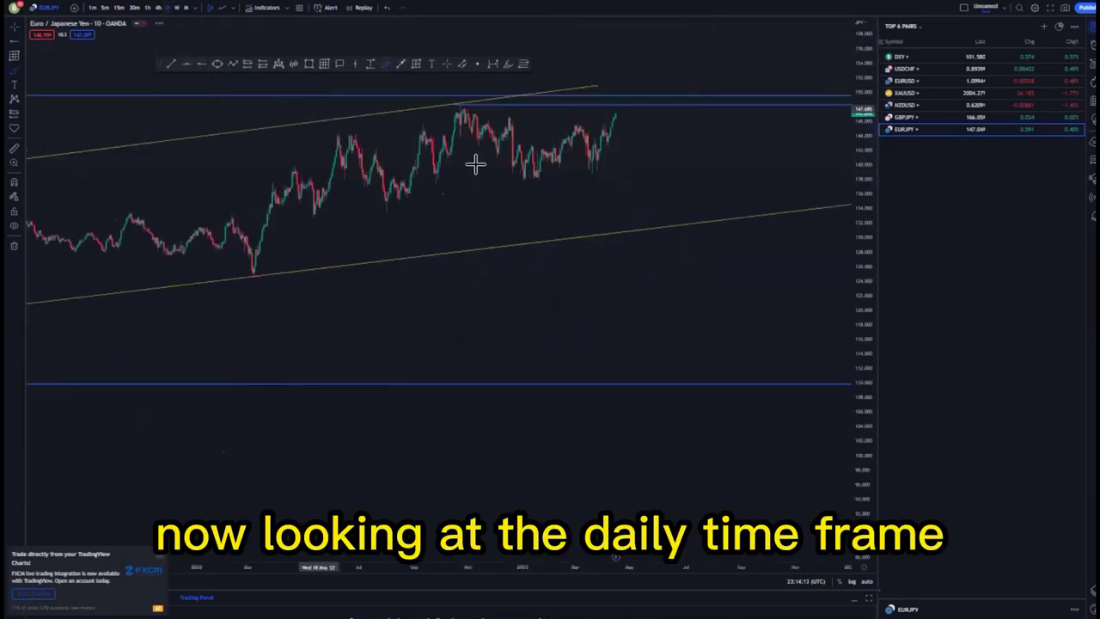
{"action": "scroll", "coordinate": [476, 162], "scroll_direction": "down", "scroll_amount": 10}
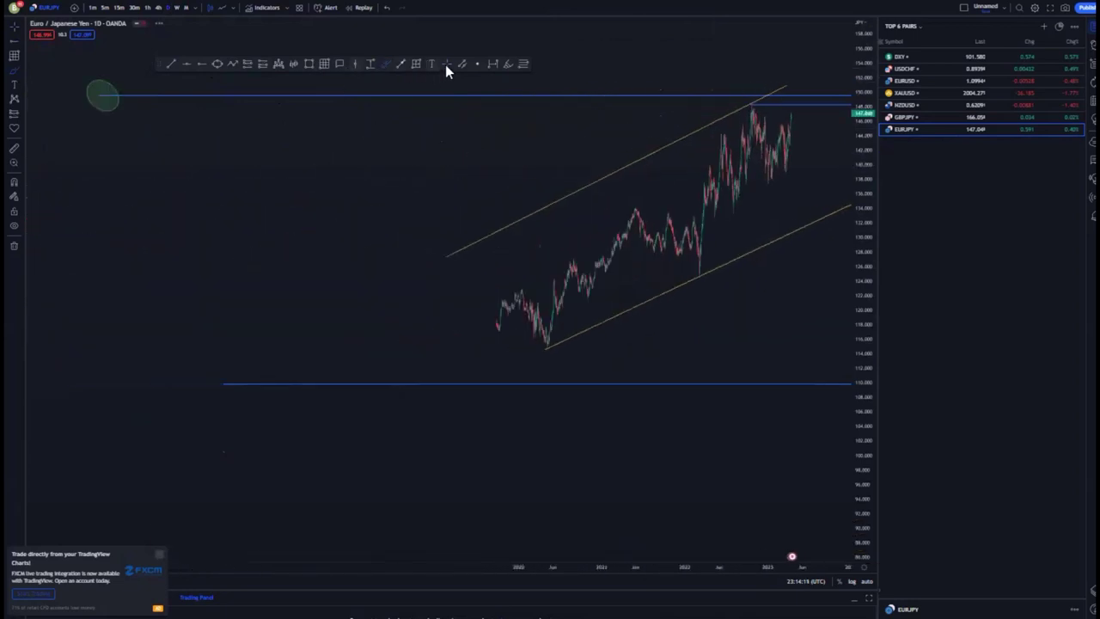
{"action": "scroll", "coordinate": [481, 157], "scroll_direction": "up", "scroll_amount": 5}
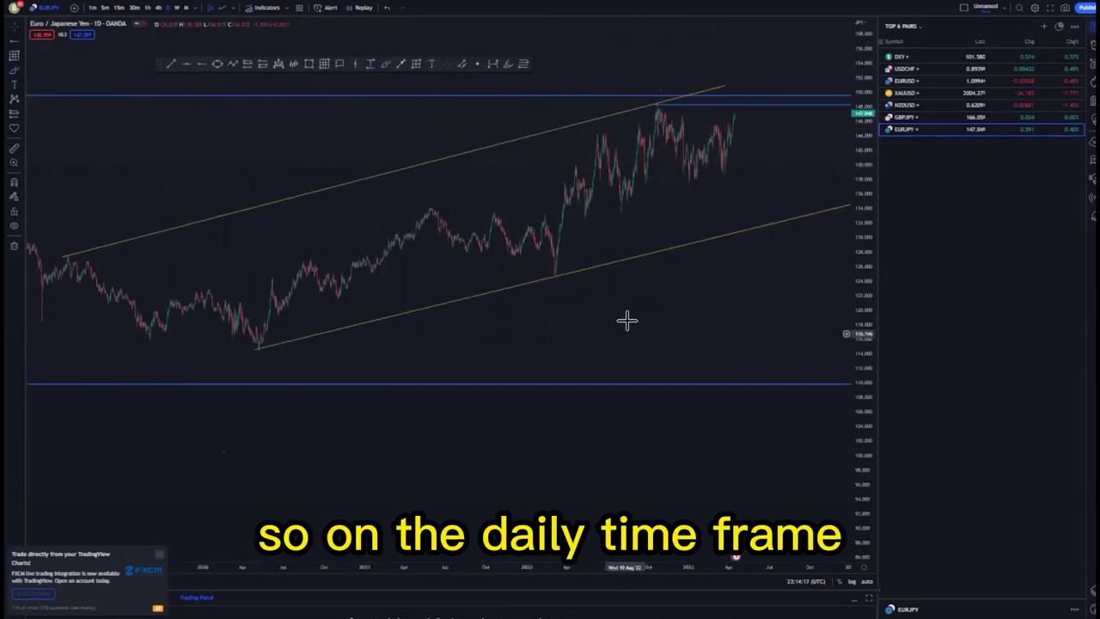
{"action": "scroll", "coordinate": [626, 320], "scroll_direction": "down", "scroll_amount": 5}
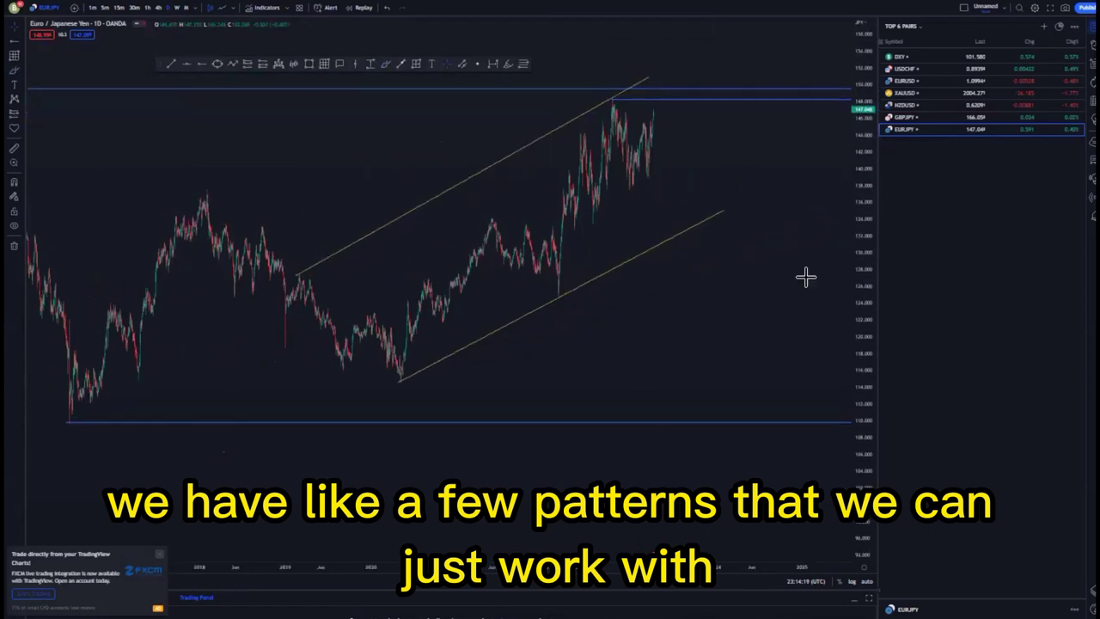
{"action": "scroll", "coordinate": [736, 361], "scroll_direction": "up", "scroll_amount": 6}
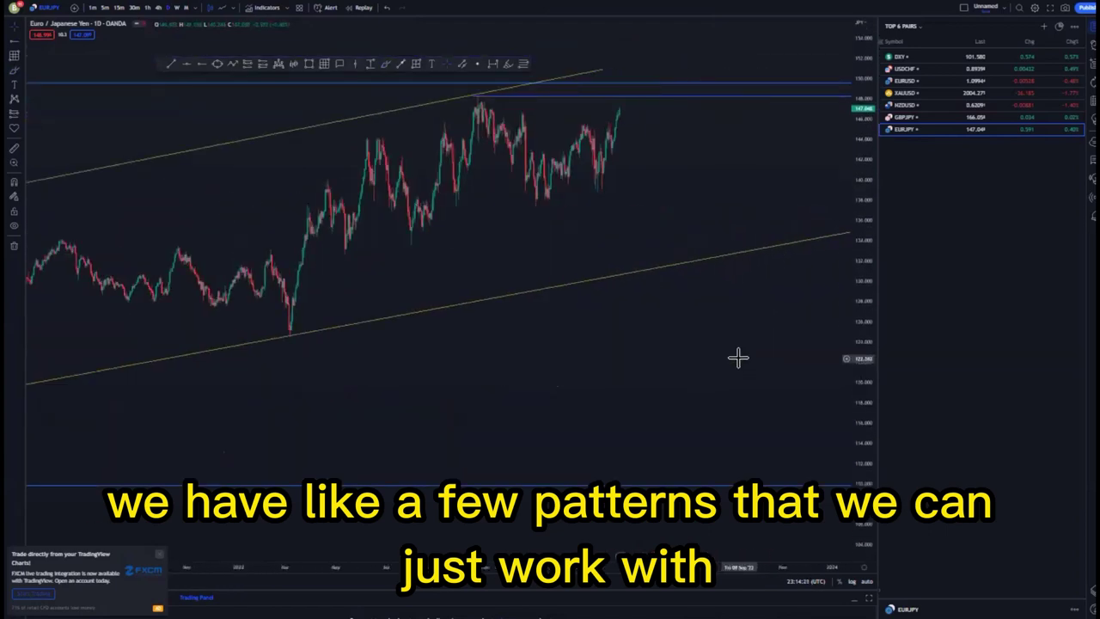
{"action": "scroll", "coordinate": [738, 358], "scroll_direction": "up", "scroll_amount": 2}
{"action": "left_click_drag", "start_coordinate": [862, 369], "coordinate": [860, 285]}
{"action": "left_click_drag", "start_coordinate": [409, 232], "coordinate": [403, 282]}
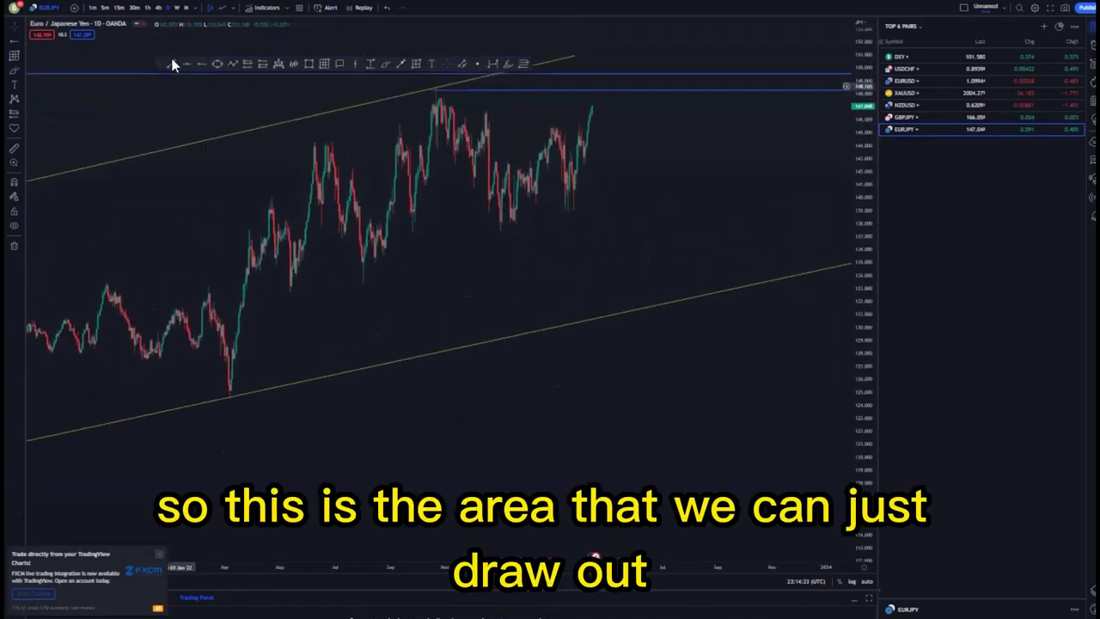
{"action": "left_click", "coordinate": [365, 281]}
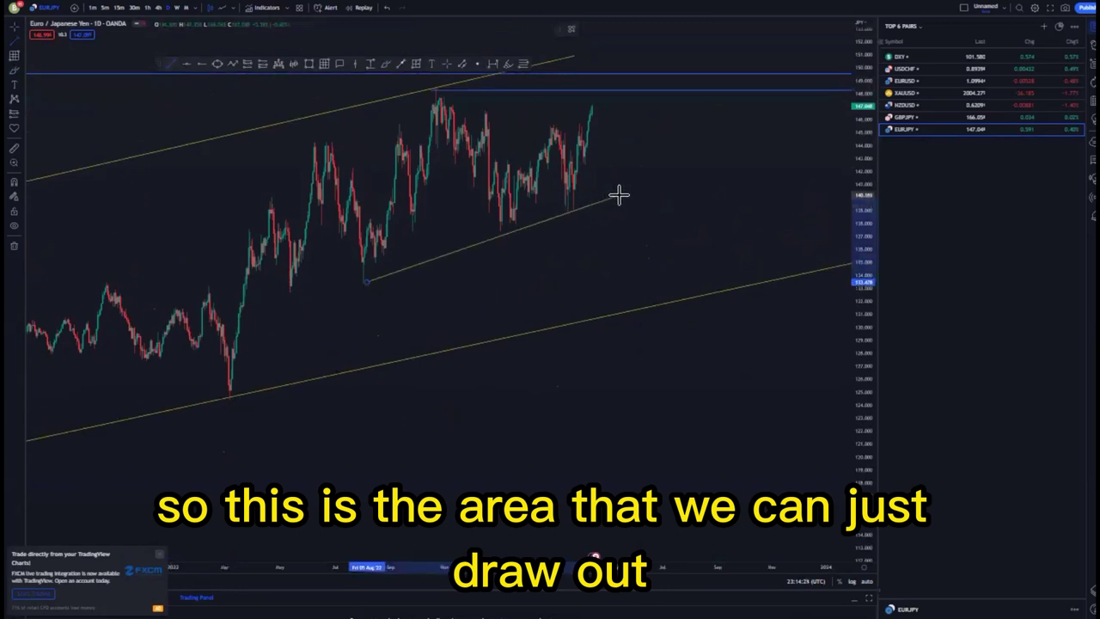
{"action": "left_click", "coordinate": [618, 196]}
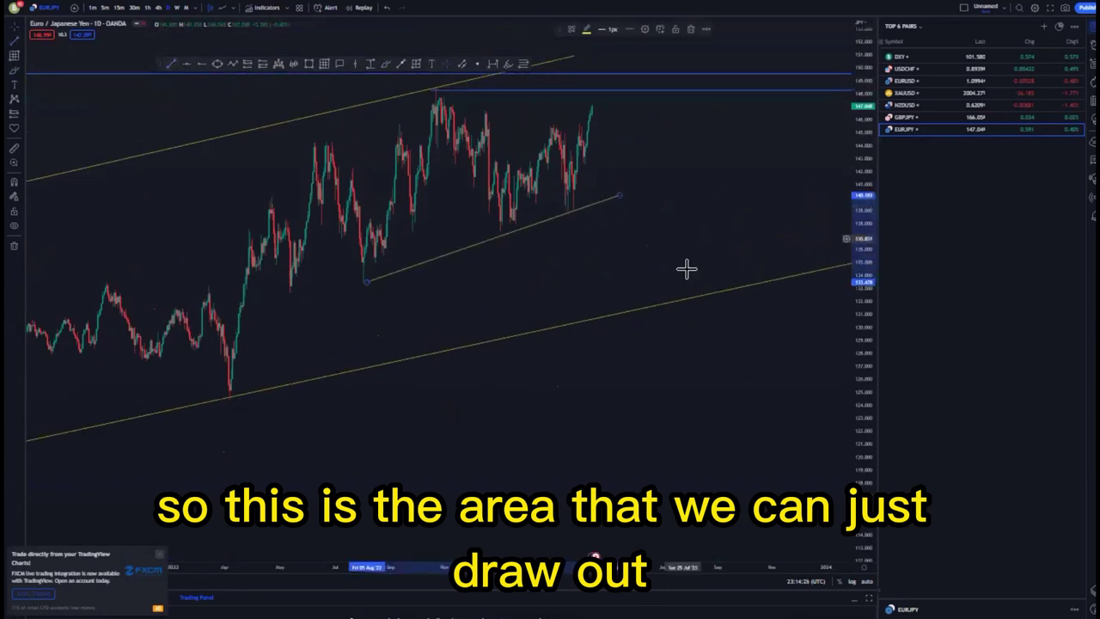
- Draw a steeper trend line from the June 2022 high across the October 2022 high, extending its end to about 151.5
{"action": "left_click", "coordinate": [311, 148]}
{"action": "left_click", "coordinate": [450, 81]}
{"action": "left_click_drag", "start_coordinate": [705, 226], "coordinate": [682, 276]}
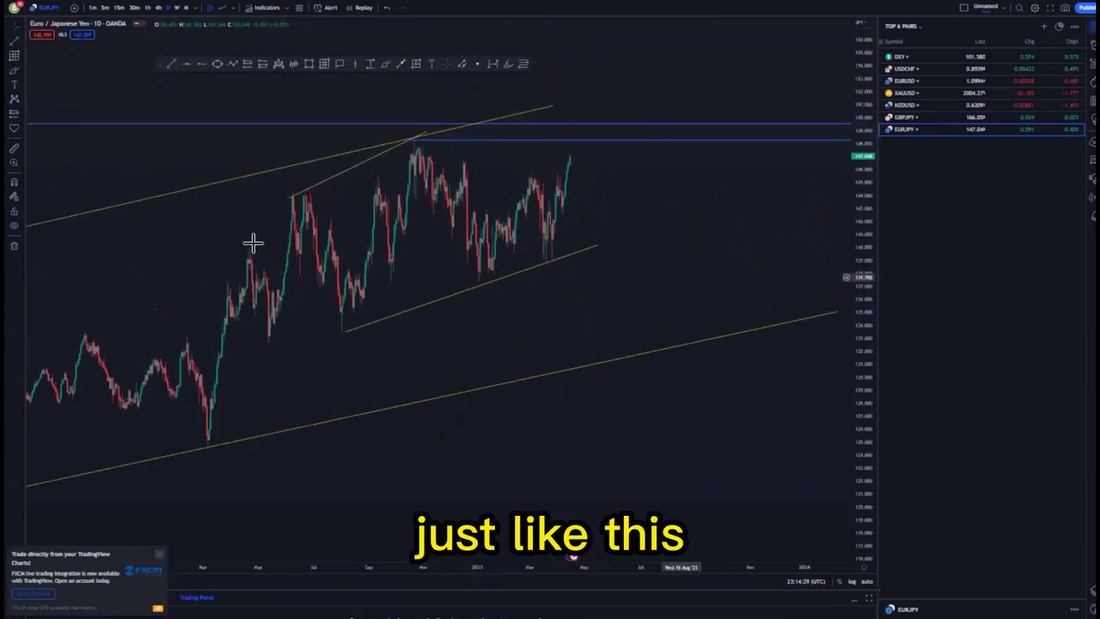
{"action": "left_click", "coordinate": [290, 200]}
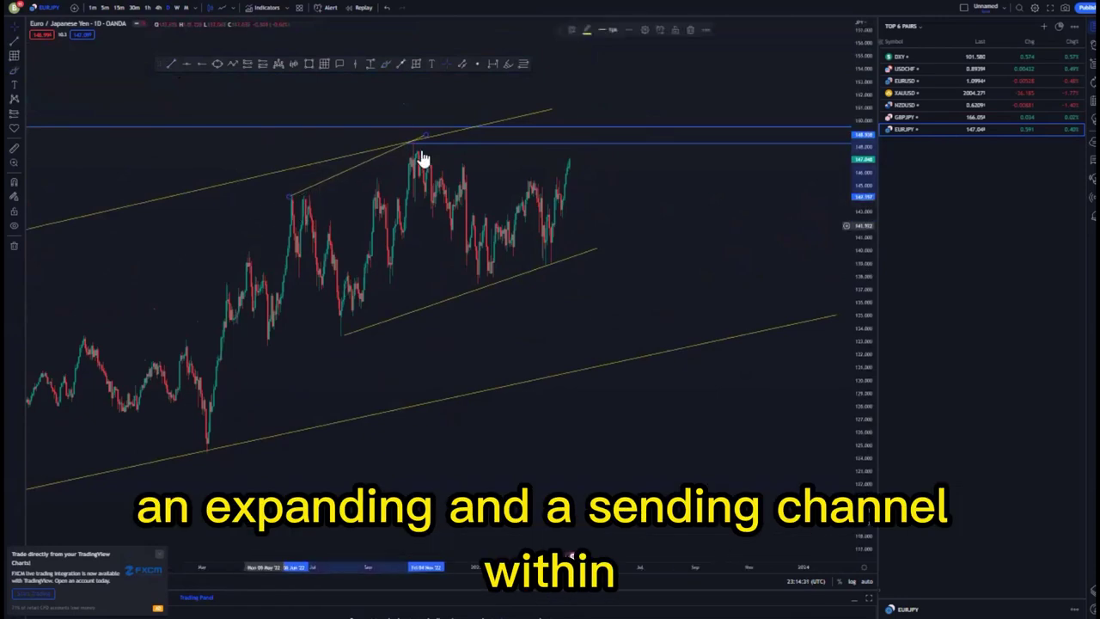
{"action": "left_click_drag", "start_coordinate": [426, 135], "coordinate": [507, 100]}
- Extend the large ascending channel's upper trend line beyond the current price to about 152.4
{"action": "scroll", "coordinate": [588, 297], "scroll_direction": "down", "scroll_amount": 2}
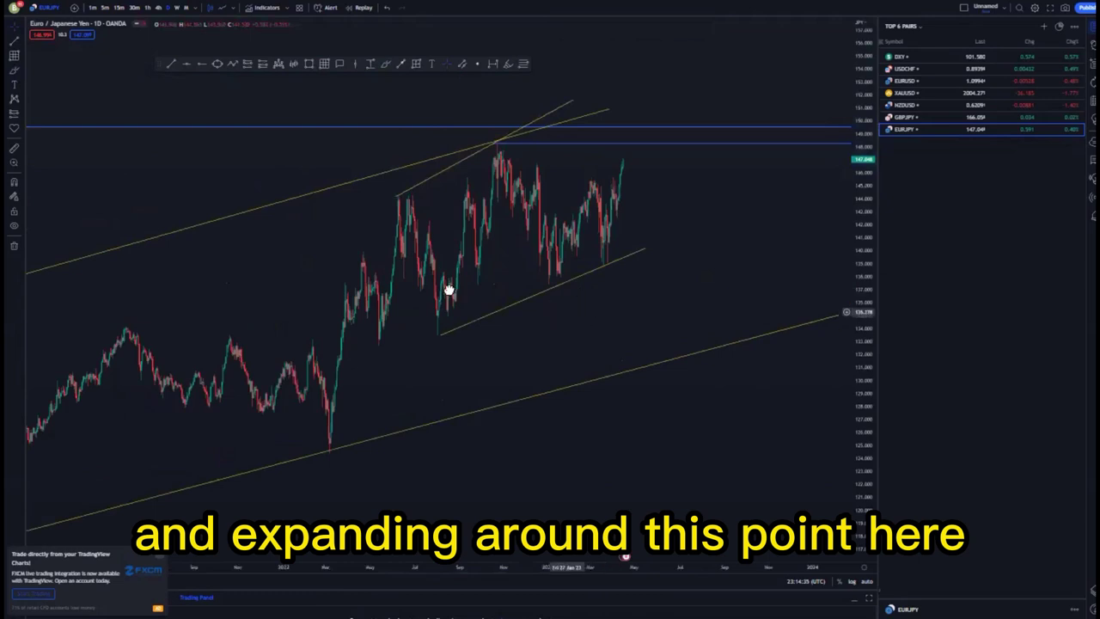
{"action": "scroll", "coordinate": [449, 290], "scroll_direction": "down", "scroll_amount": 5}
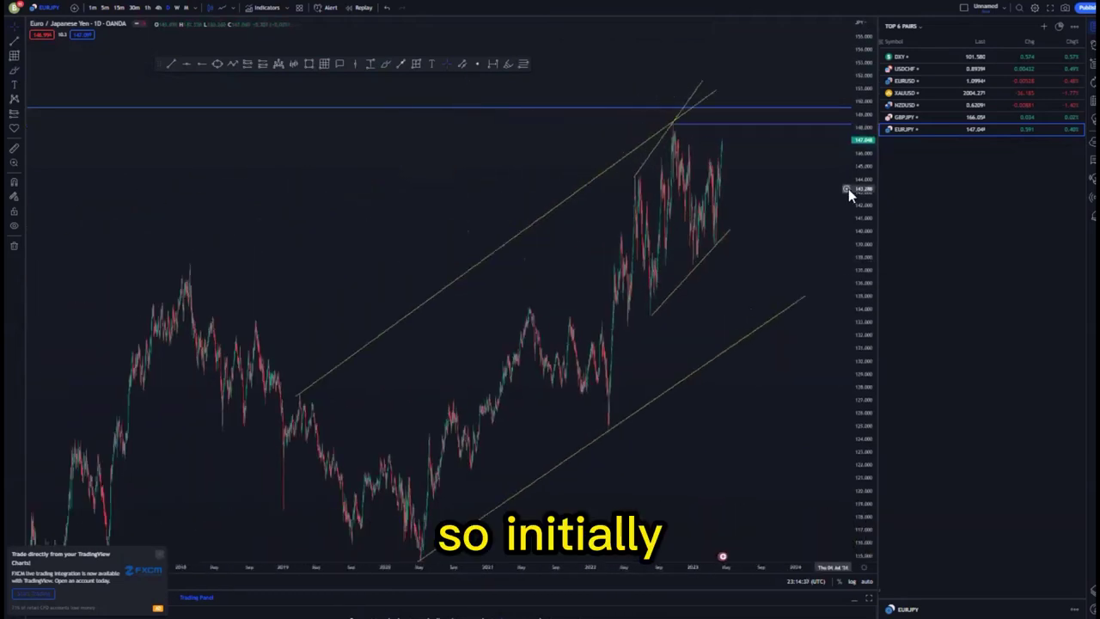
{"action": "left_click_drag", "start_coordinate": [862, 228], "coordinate": [862, 409]}
{"action": "left_click", "coordinate": [651, 310]}
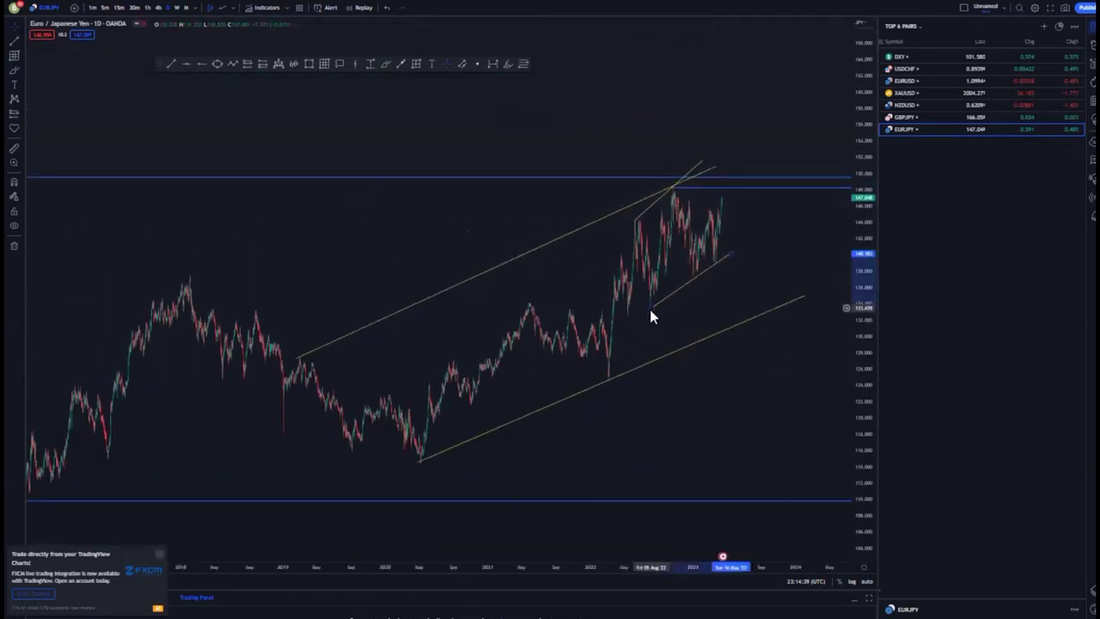
{"action": "scroll", "coordinate": [773, 299], "scroll_direction": "up", "scroll_amount": 3}
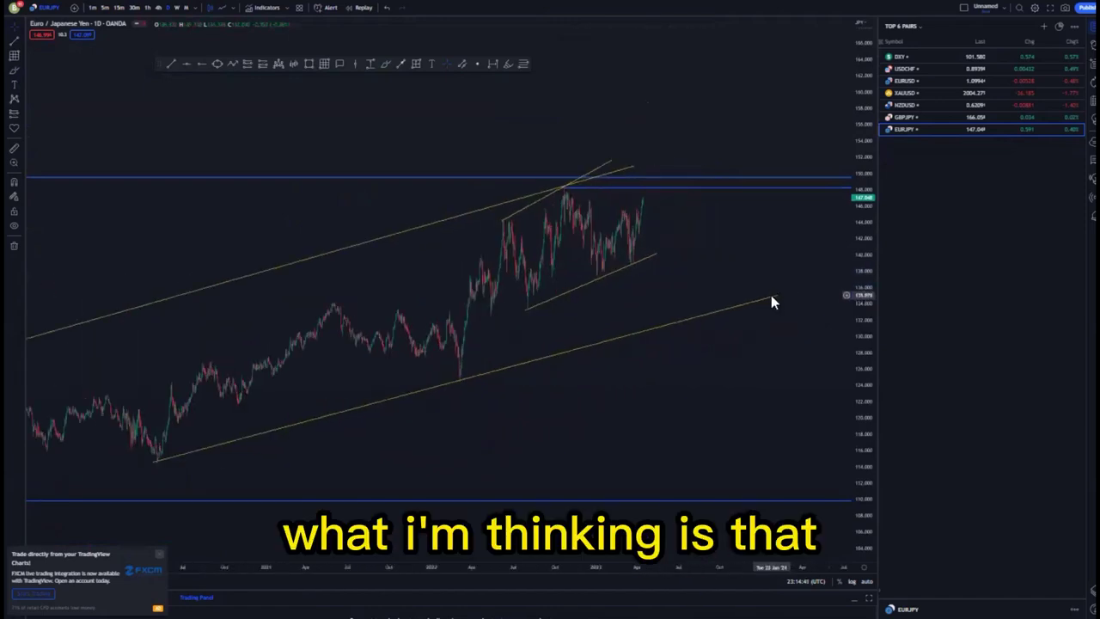
{"action": "scroll", "coordinate": [772, 296], "scroll_direction": "up", "scroll_amount": 3}
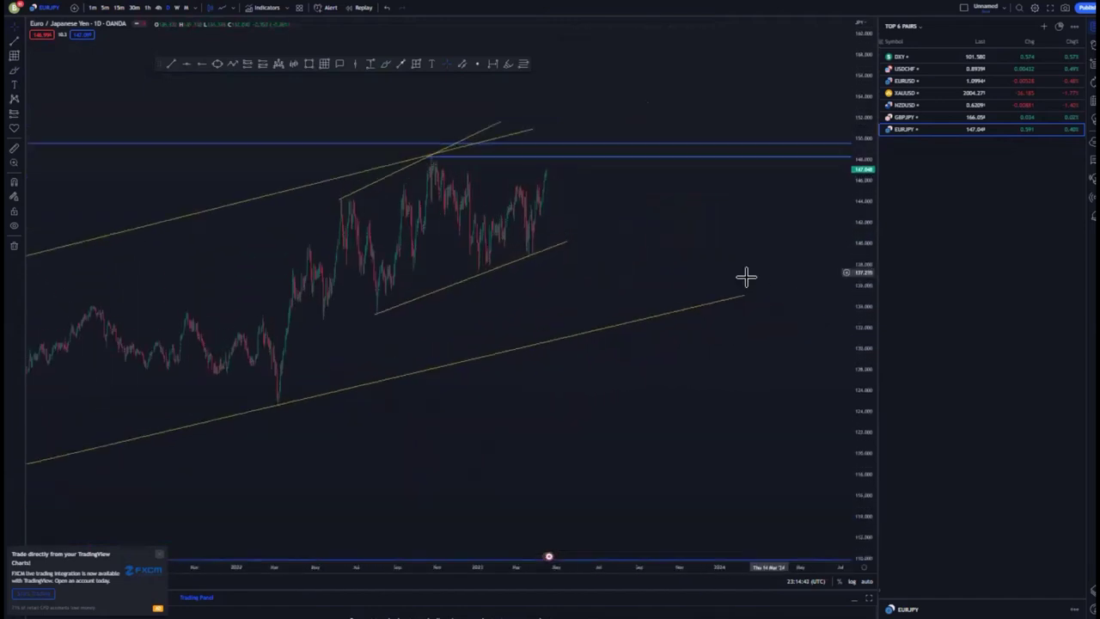
{"action": "scroll", "coordinate": [718, 248], "scroll_direction": "up", "scroll_amount": 2}
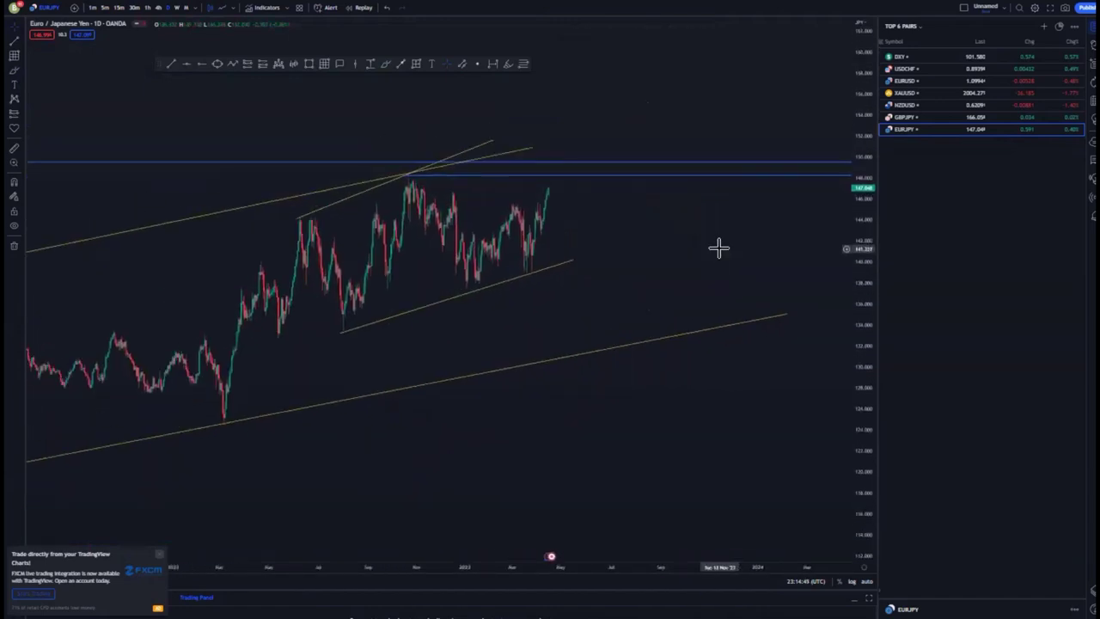
{"action": "left_click_drag", "start_coordinate": [531, 151], "coordinate": [617, 131]}
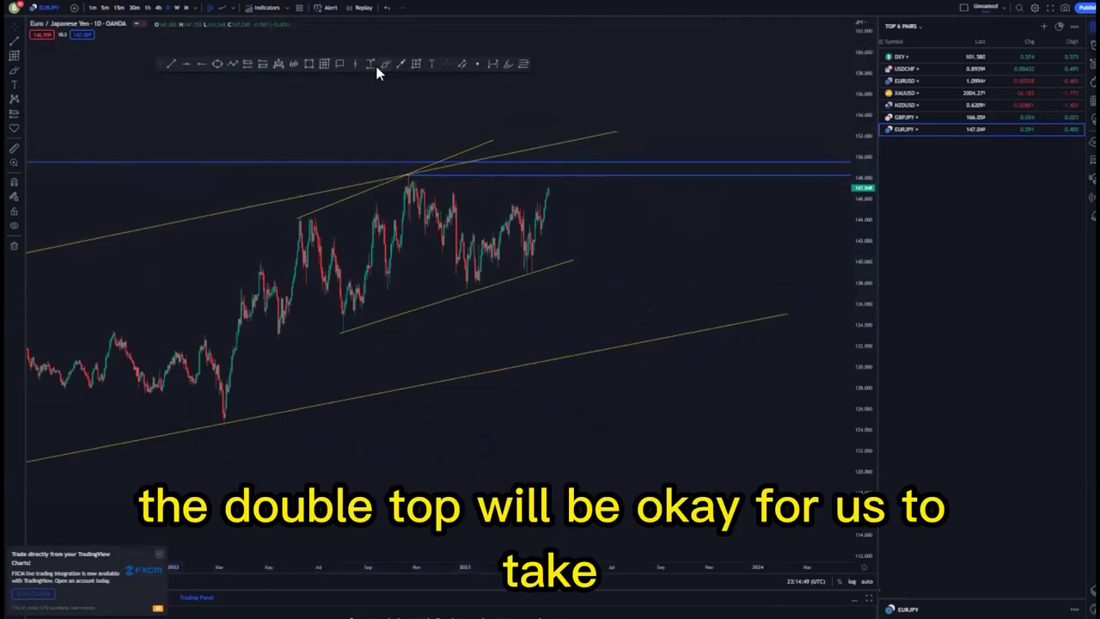
- Circle both double-top points with the Brush, outline the rising correction and a drop to about 134.5, then undo the strokes
{"action": "left_click", "coordinate": [423, 169]}
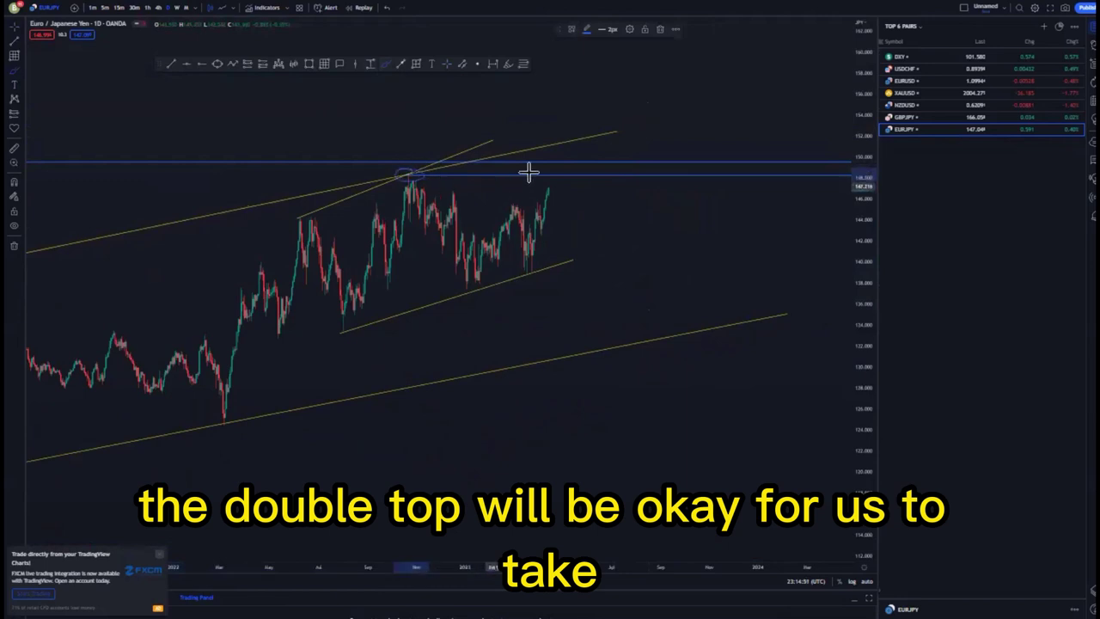
{"action": "mouse_move", "coordinate": [557, 169]}
{"action": "left_mouse_down"}
{"action": "mouse_move", "coordinate": [543, 174]}
{"action": "mouse_move", "coordinate": [560, 174]}
{"action": "left_mouse_up"}
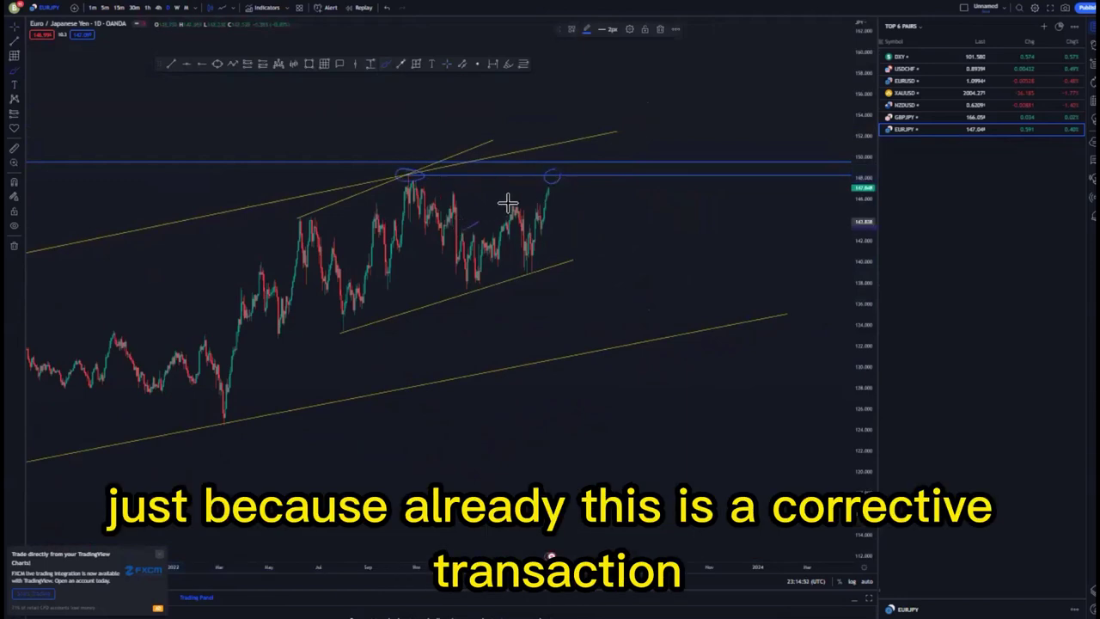
{"action": "left_click_drag", "start_coordinate": [465, 285], "coordinate": [533, 263]}
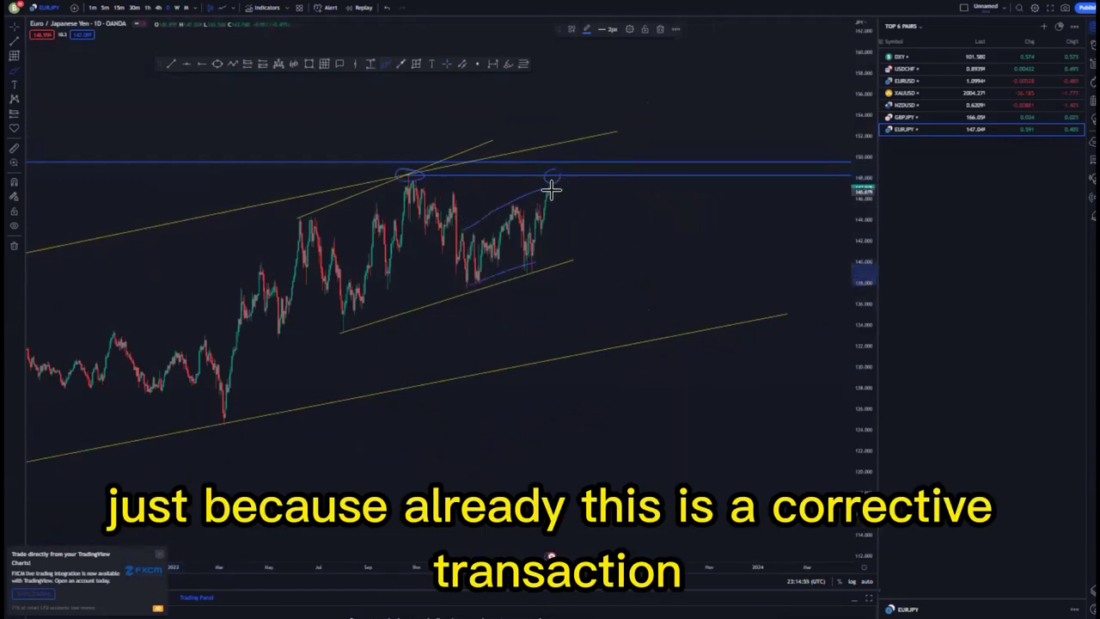
{"action": "left_click_drag", "start_coordinate": [551, 187], "coordinate": [581, 318]}
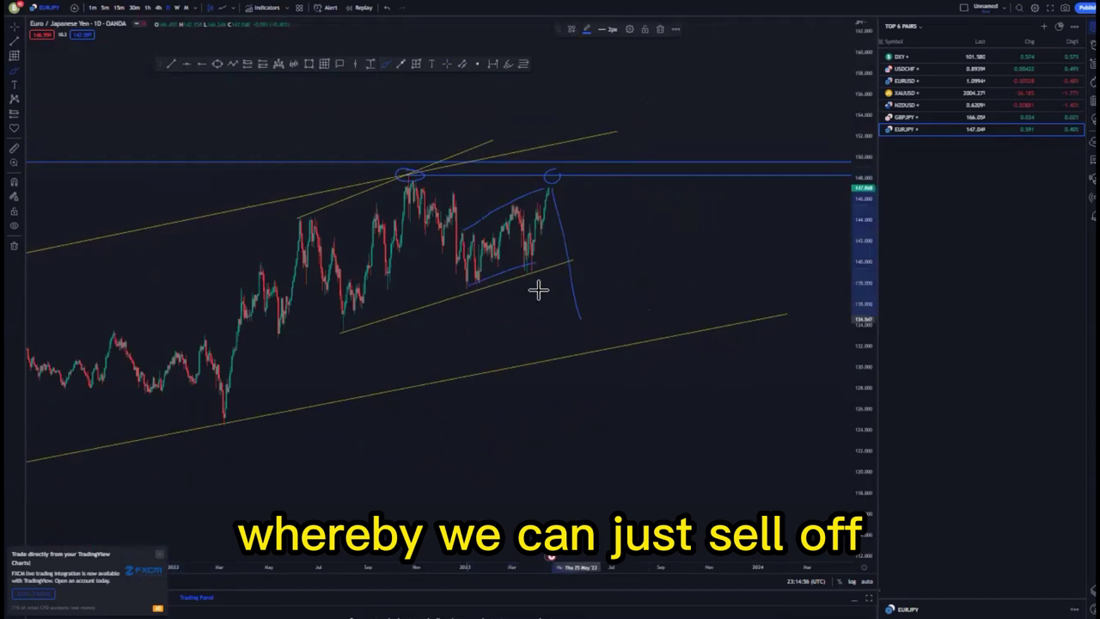
{"action": "left_click", "coordinate": [383, 8]}
{"action": "left_click", "coordinate": [383, 9]}
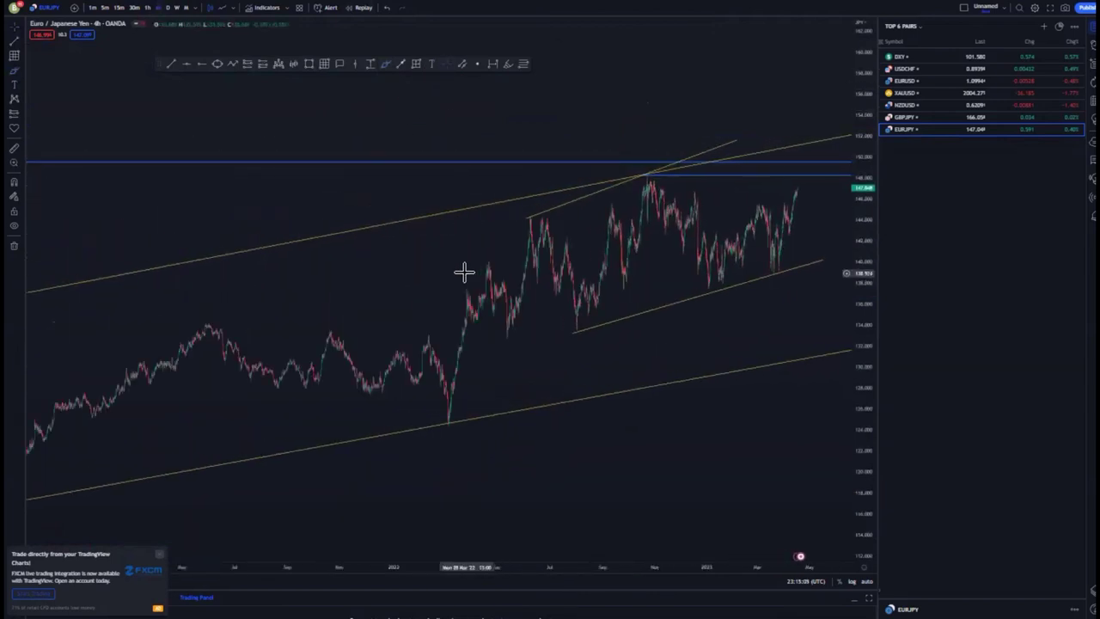
- On the 4-hour chart, draw two rising trend lines along the March–April highs and lows, ending at about 148.5 and 146.7
{"action": "left_click_drag", "start_coordinate": [439, 267], "coordinate": [312, 219]}
{"action": "left_click_drag", "start_coordinate": [856, 323], "coordinate": [857, 161]}
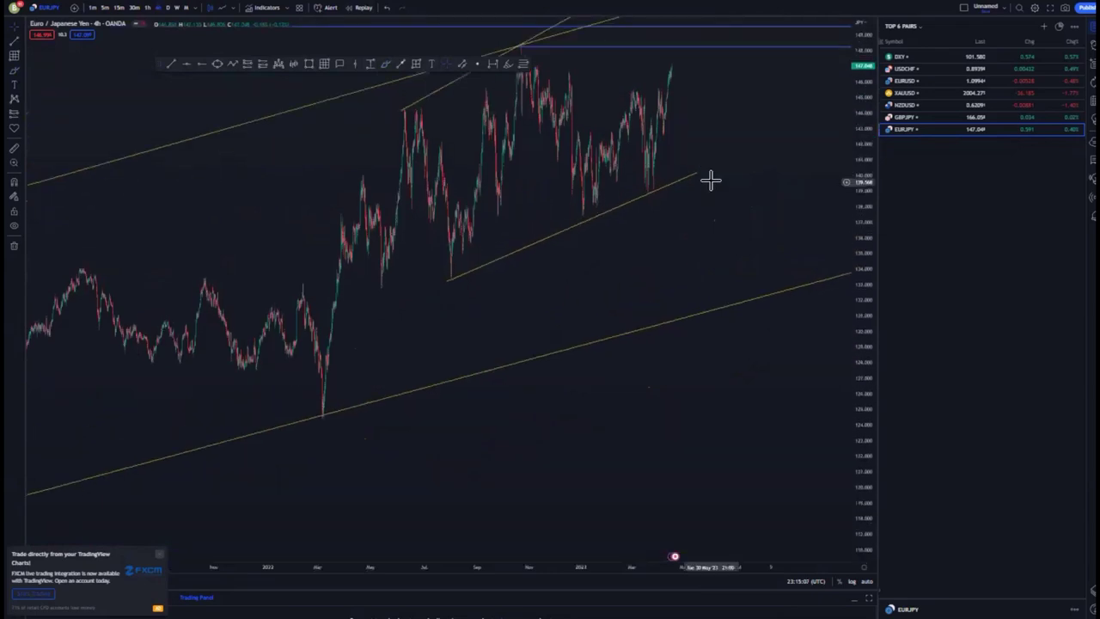
{"action": "left_click_drag", "start_coordinate": [713, 185], "coordinate": [725, 295]}
{"action": "scroll", "coordinate": [724, 301], "scroll_direction": "up", "scroll_amount": 5}
{"action": "left_click_drag", "start_coordinate": [542, 352], "coordinate": [726, 355]}
{"action": "scroll", "coordinate": [724, 352], "scroll_direction": "up", "scroll_amount": 3}
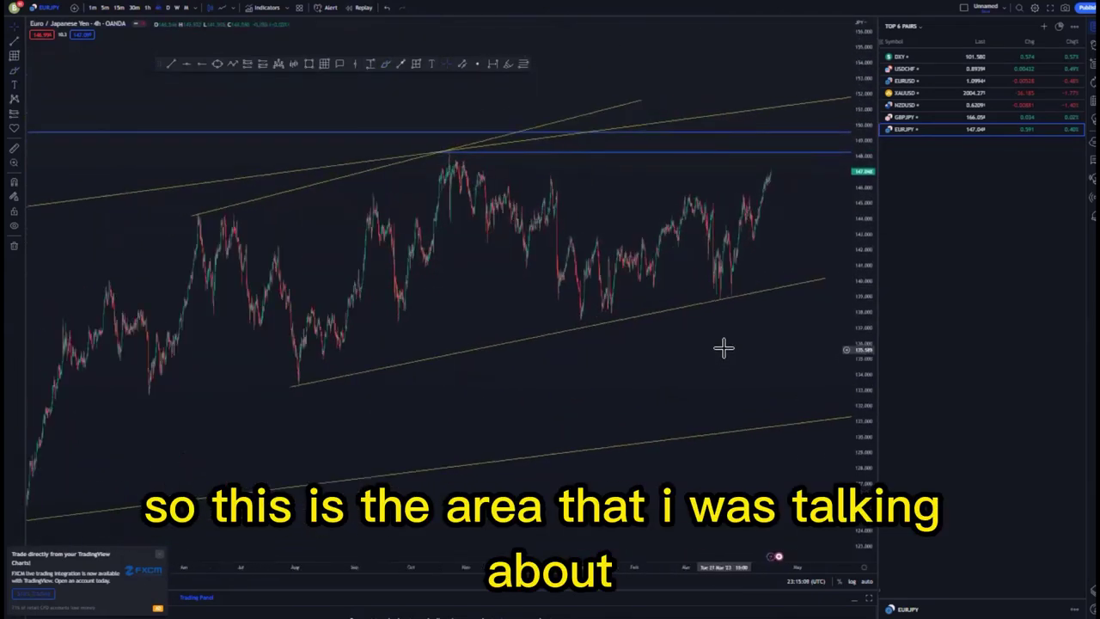
{"action": "scroll", "coordinate": [724, 343], "scroll_direction": "up", "scroll_amount": 2}
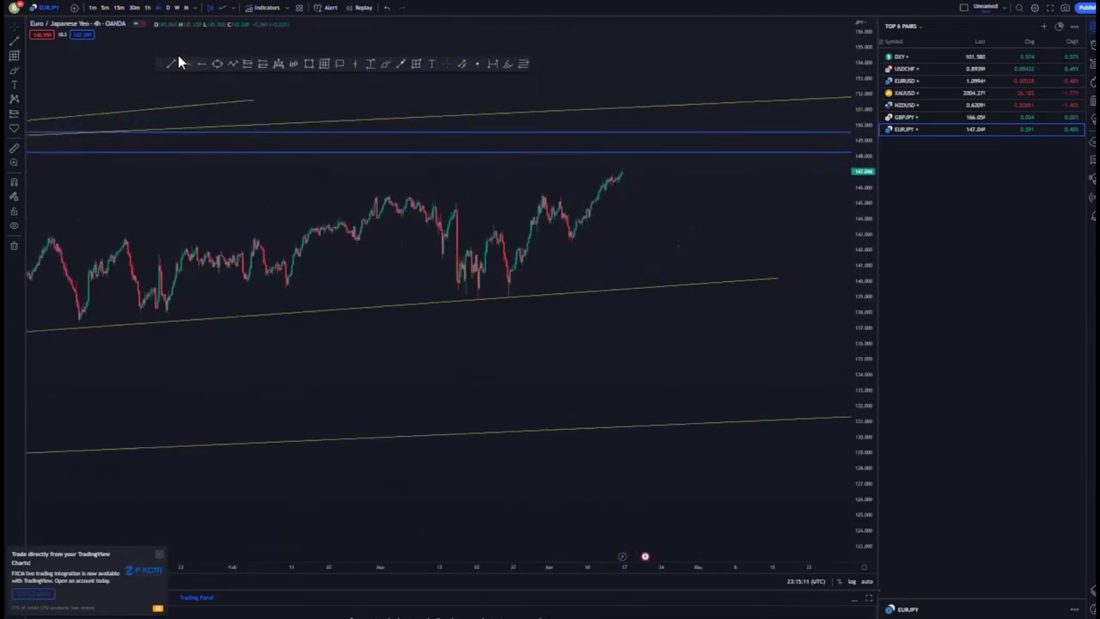
{"action": "left_click", "coordinate": [613, 153]}
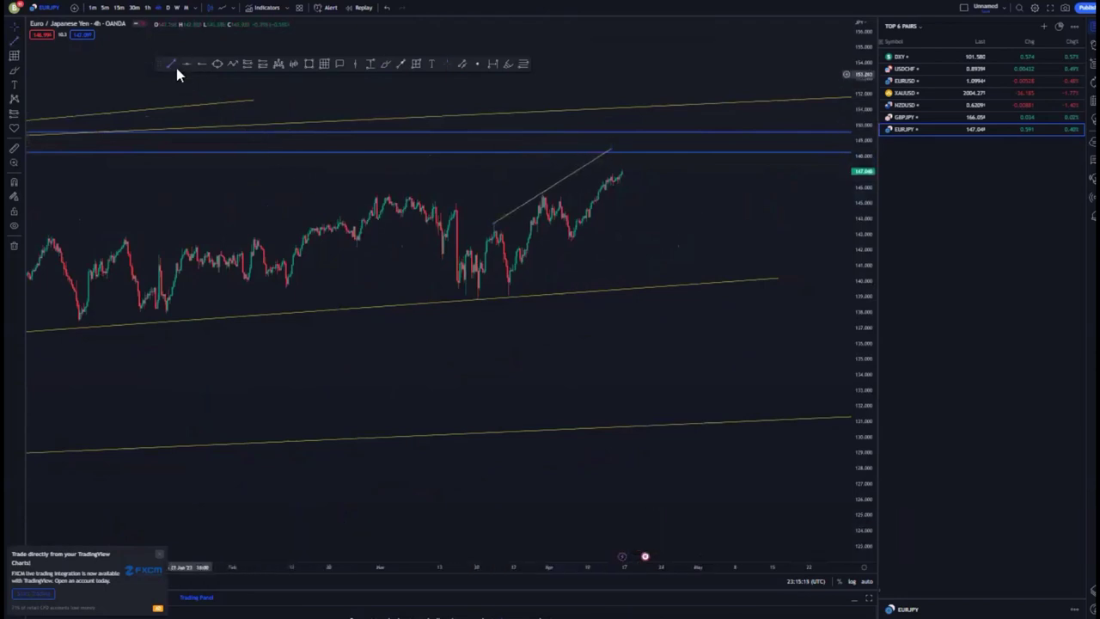
{"action": "left_click", "coordinate": [647, 176]}
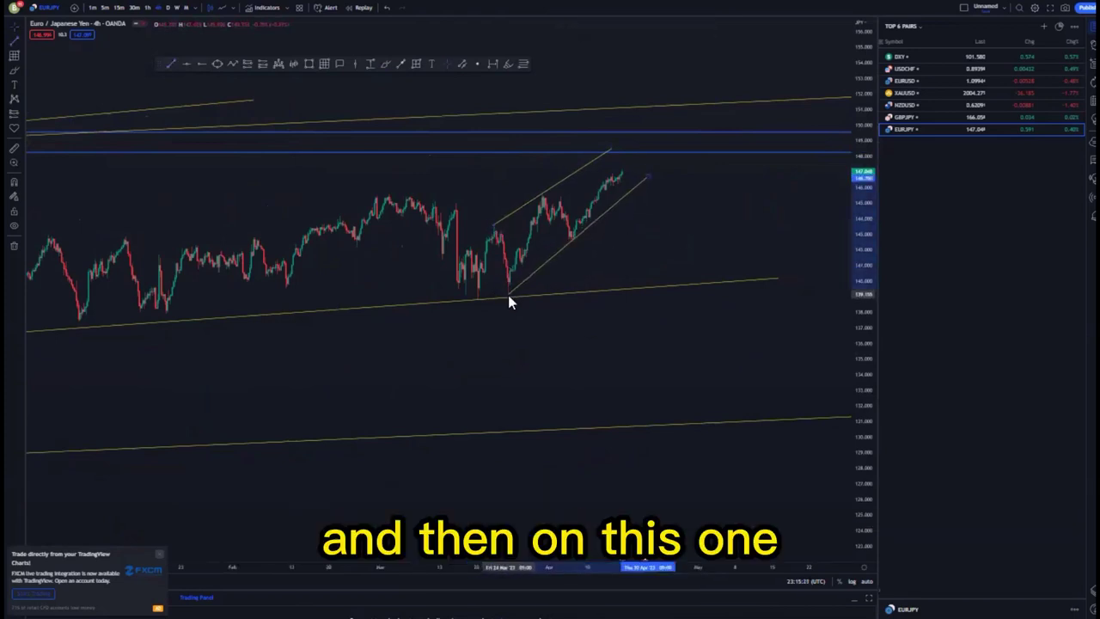
- Extend the steeper trend line through the June and October 2022 highs so that it ends at about 153
{"action": "scroll", "coordinate": [554, 330], "scroll_direction": "down", "scroll_amount": 10}
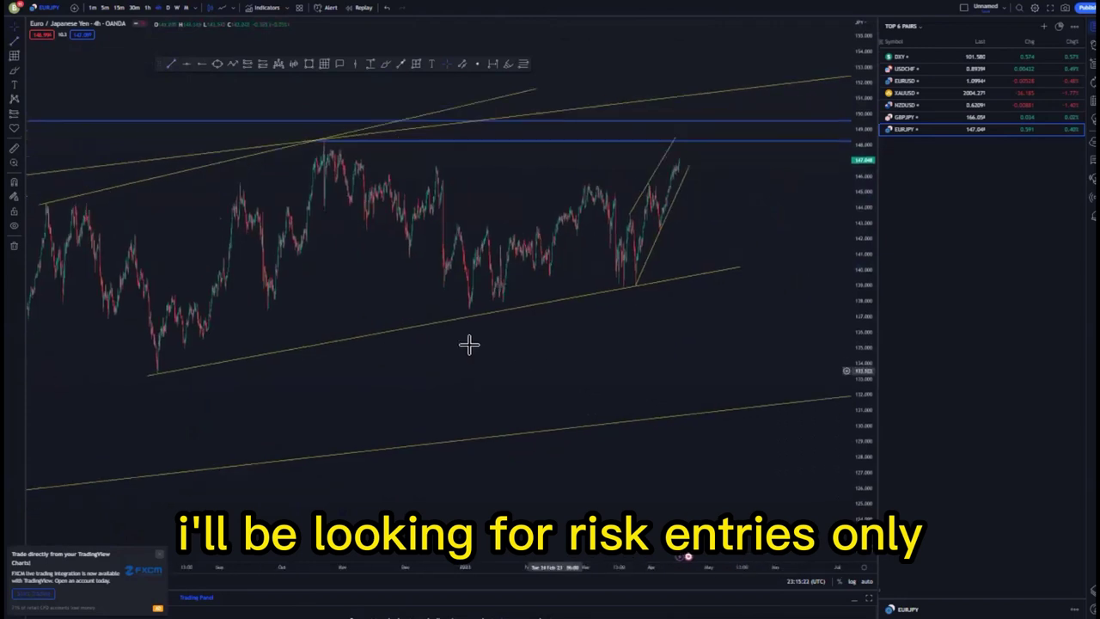
{"action": "scroll", "coordinate": [478, 331], "scroll_direction": "down", "scroll_amount": 5}
{"action": "left_click_drag", "start_coordinate": [859, 125], "coordinate": [860, 275]}
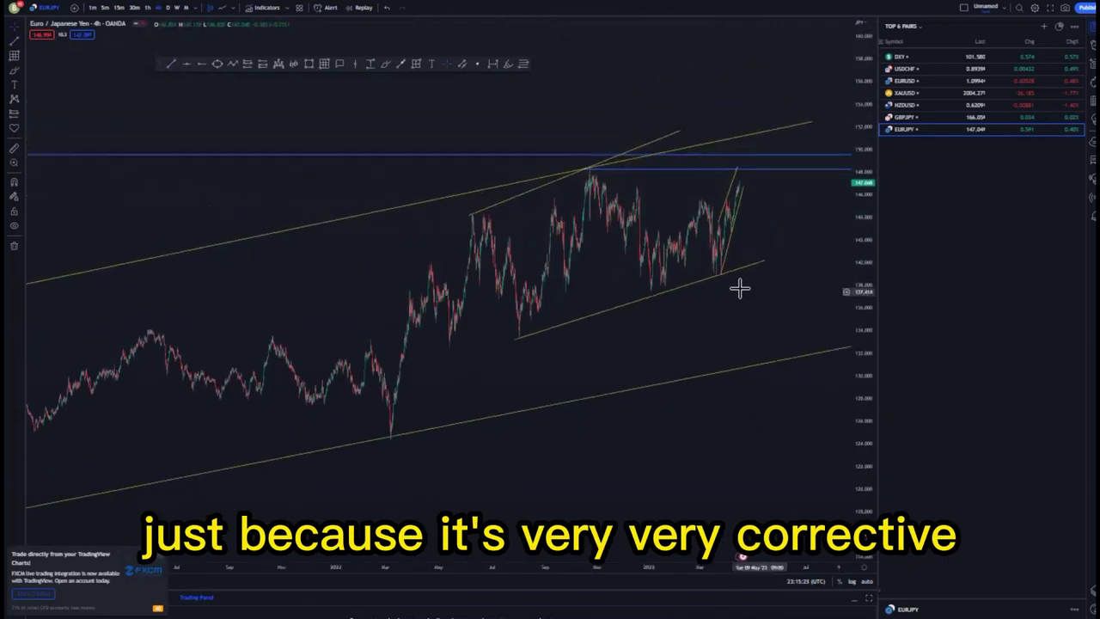
{"action": "left_click_drag", "start_coordinate": [731, 296], "coordinate": [681, 301]}
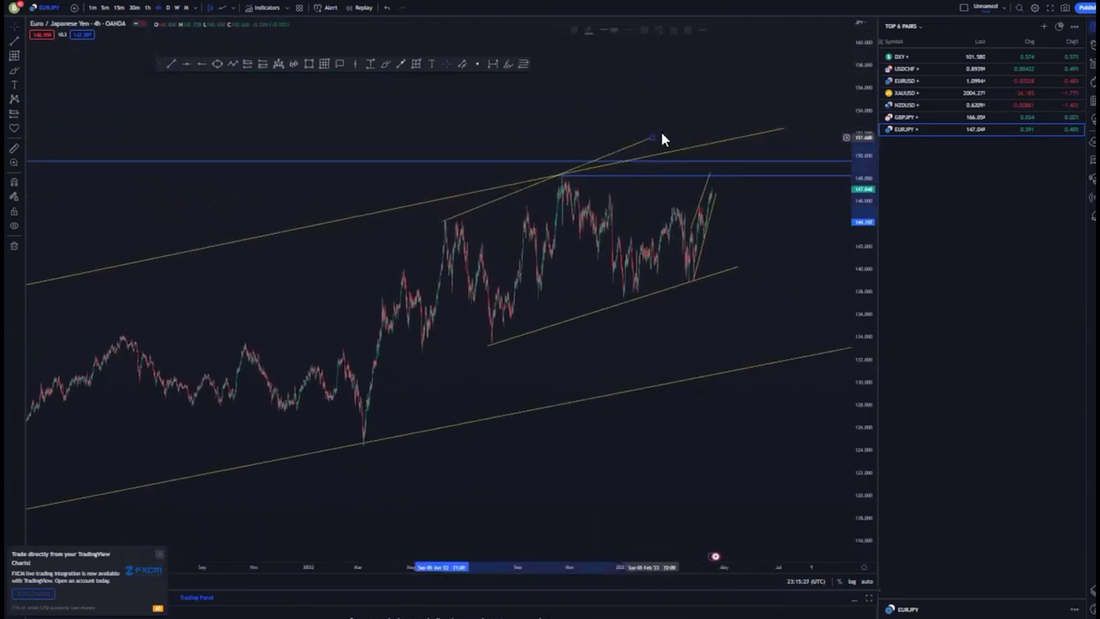
{"action": "left_click", "coordinate": [691, 122]}
{"action": "left_click_drag", "start_coordinate": [616, 215], "coordinate": [611, 216]}
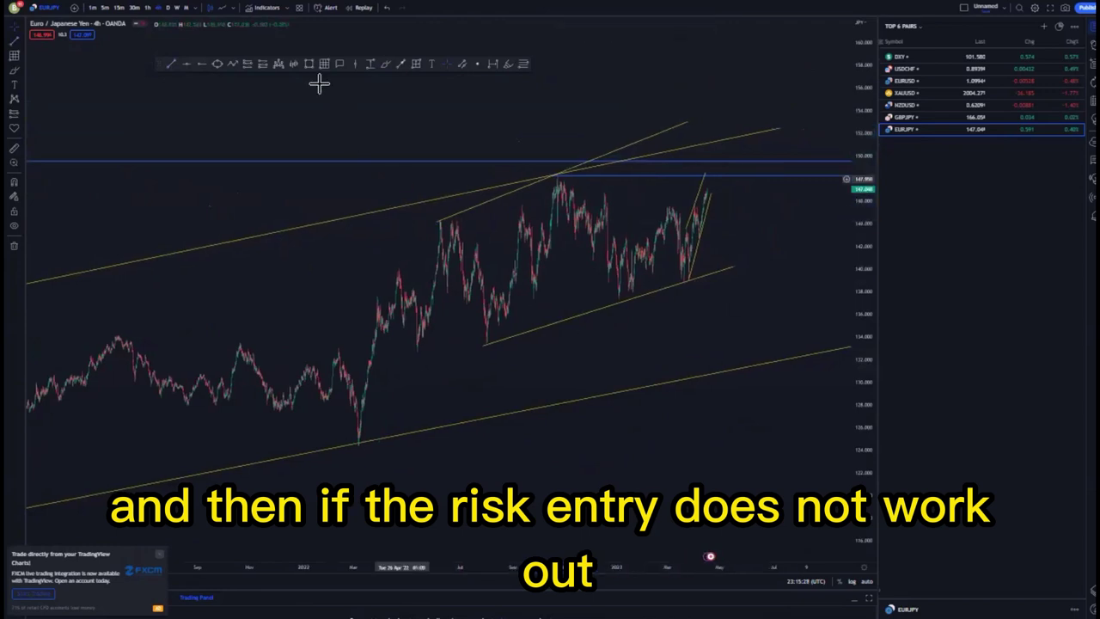
{"action": "left_click", "coordinate": [262, 64]}
{"action": "left_click", "coordinate": [710, 178]}
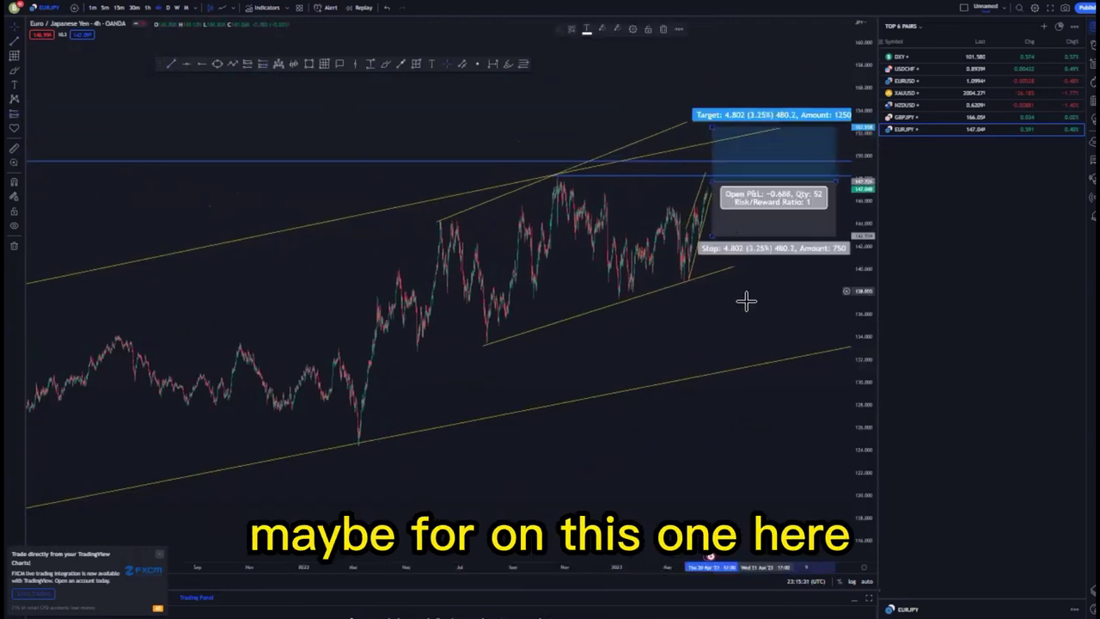
{"action": "left_click", "coordinate": [668, 27]}
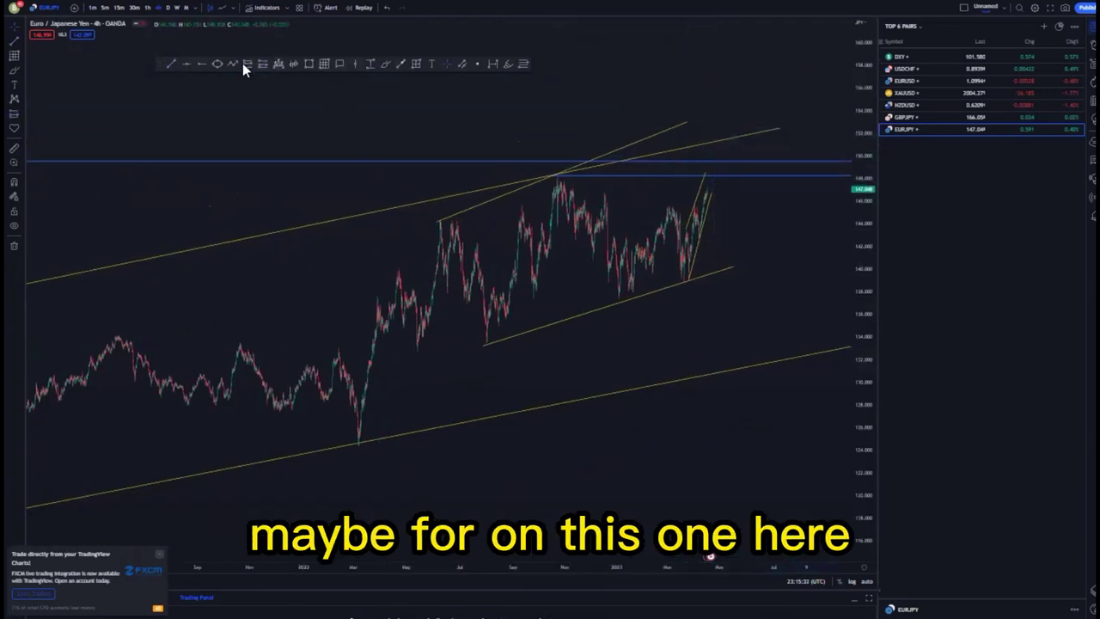
- Place a short position at about 147.7, with its stop at about 149.66 and target near the large channel's lower trend line, about 132.9
{"action": "left_click", "coordinate": [709, 180]}
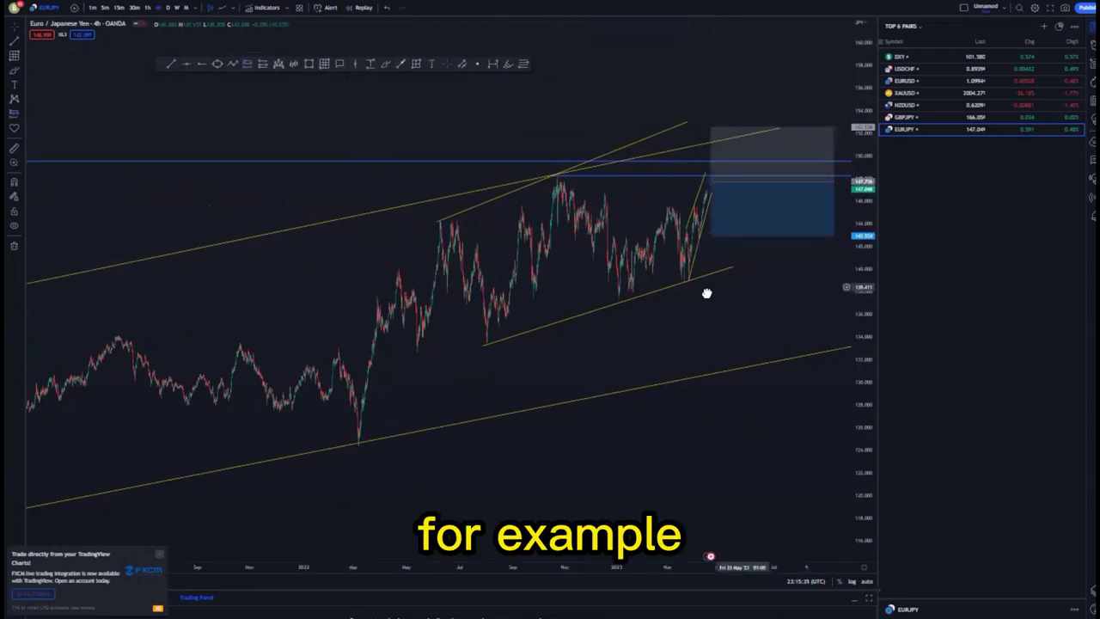
{"action": "left_click_drag", "start_coordinate": [717, 120], "coordinate": [678, 164]}
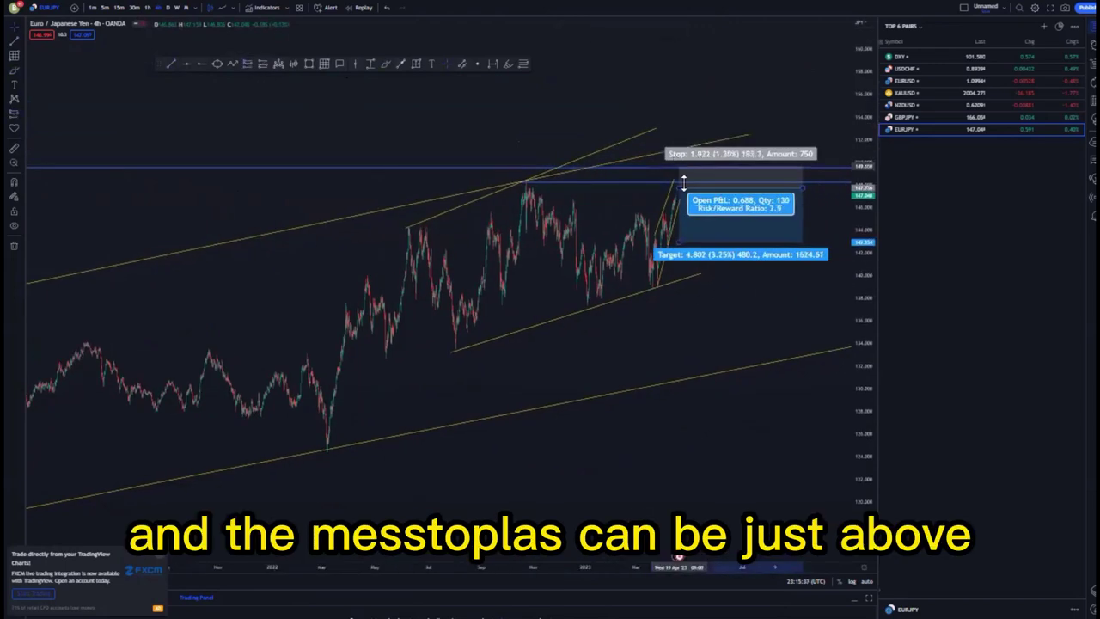
{"action": "left_click_drag", "start_coordinate": [679, 243], "coordinate": [578, 353]}
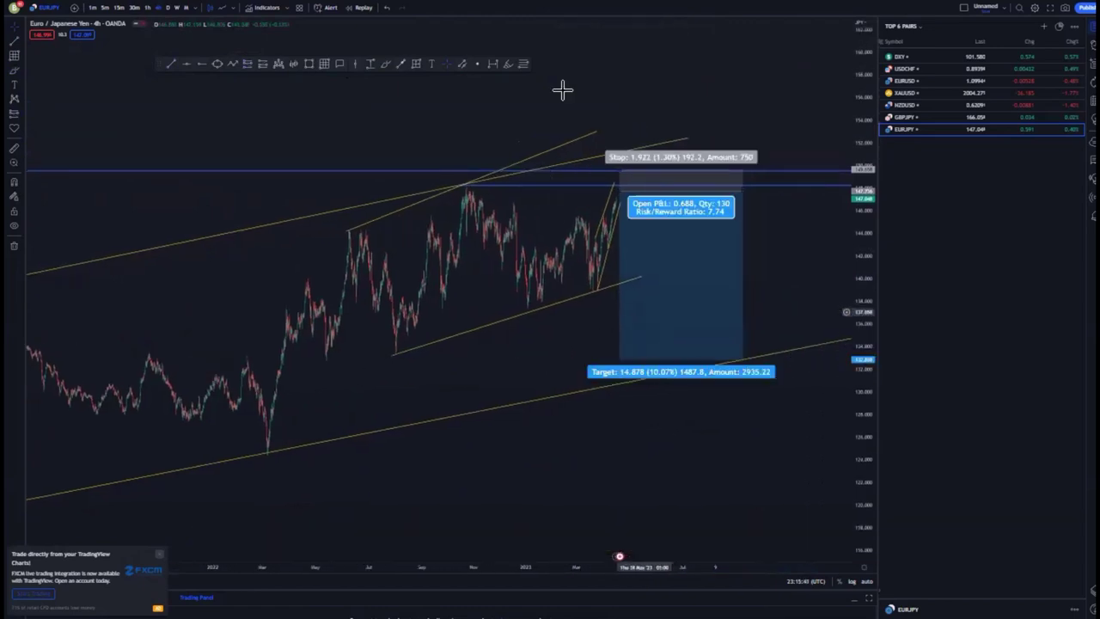
- Extend the steeper trend line's end to about 154.1 and sketch a projected rise from the current price up to it with the Brush
{"action": "left_click_drag", "start_coordinate": [594, 137], "coordinate": [630, 118]}
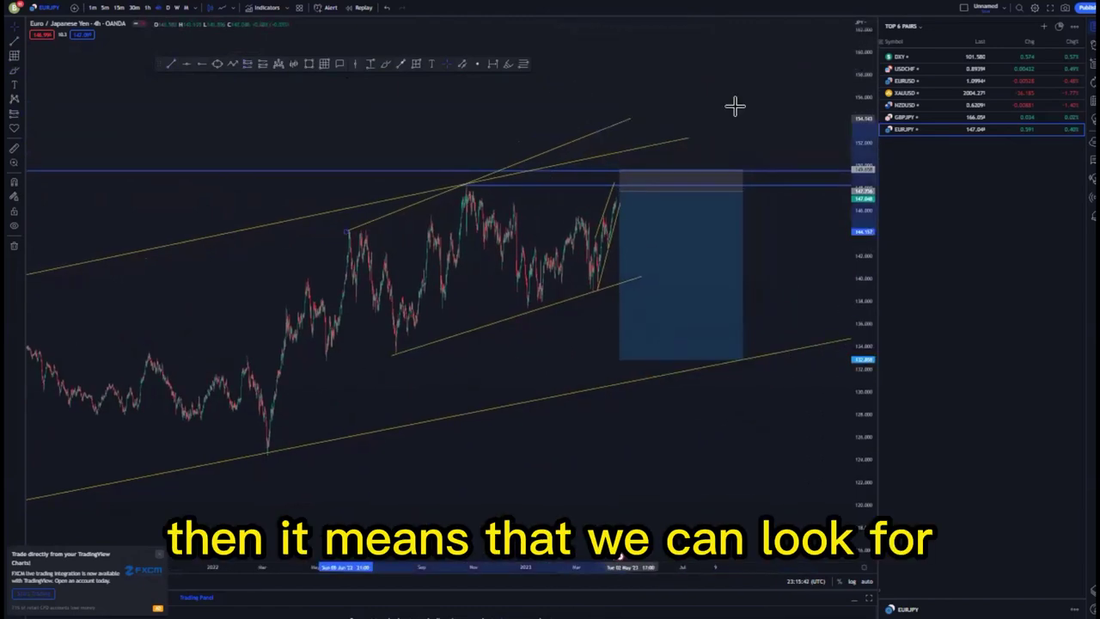
{"action": "left_click", "coordinate": [616, 185]}
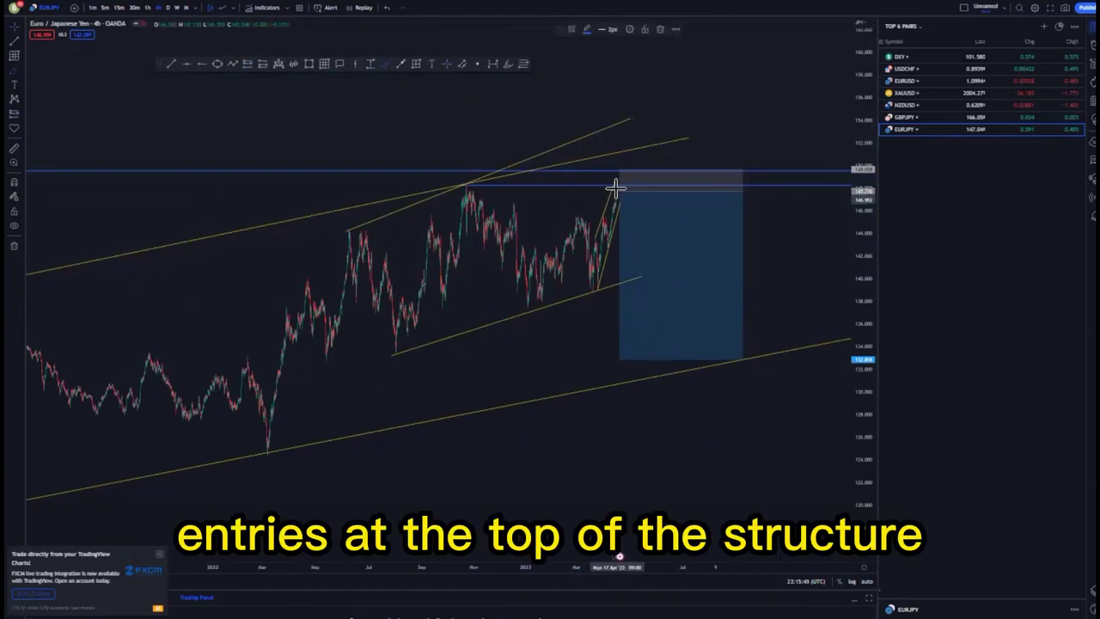
{"action": "left_click_drag", "start_coordinate": [626, 130], "coordinate": [630, 133]}
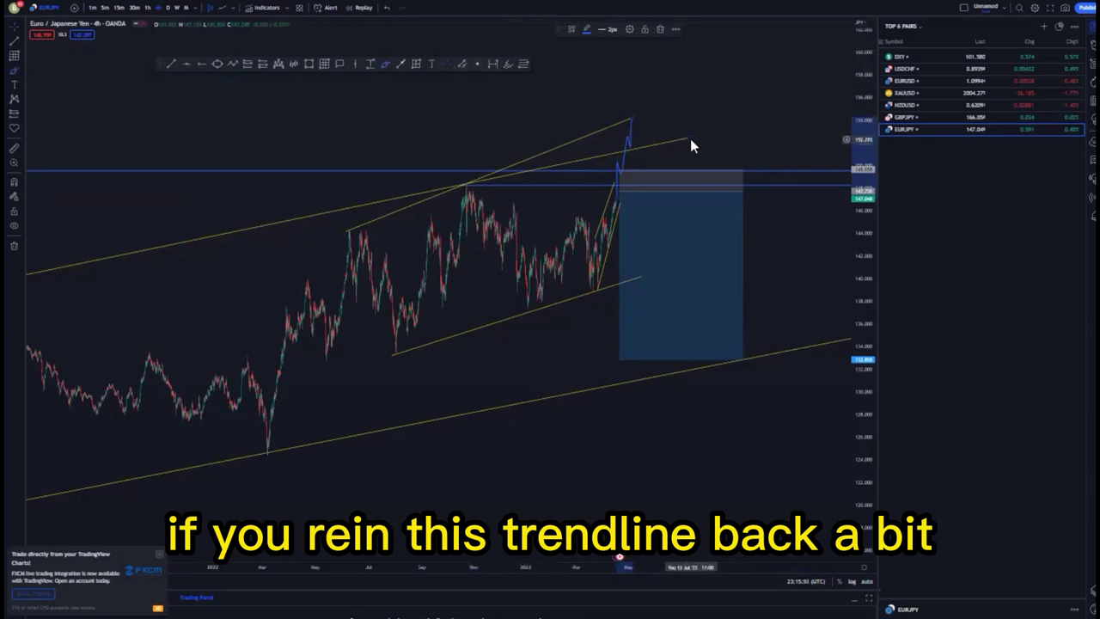
- Shorten the large channel's upper trend line to end before the October 2022 high, and move the short position's entry up to about 153.7
{"action": "left_click_drag", "start_coordinate": [690, 139], "coordinate": [428, 183]}
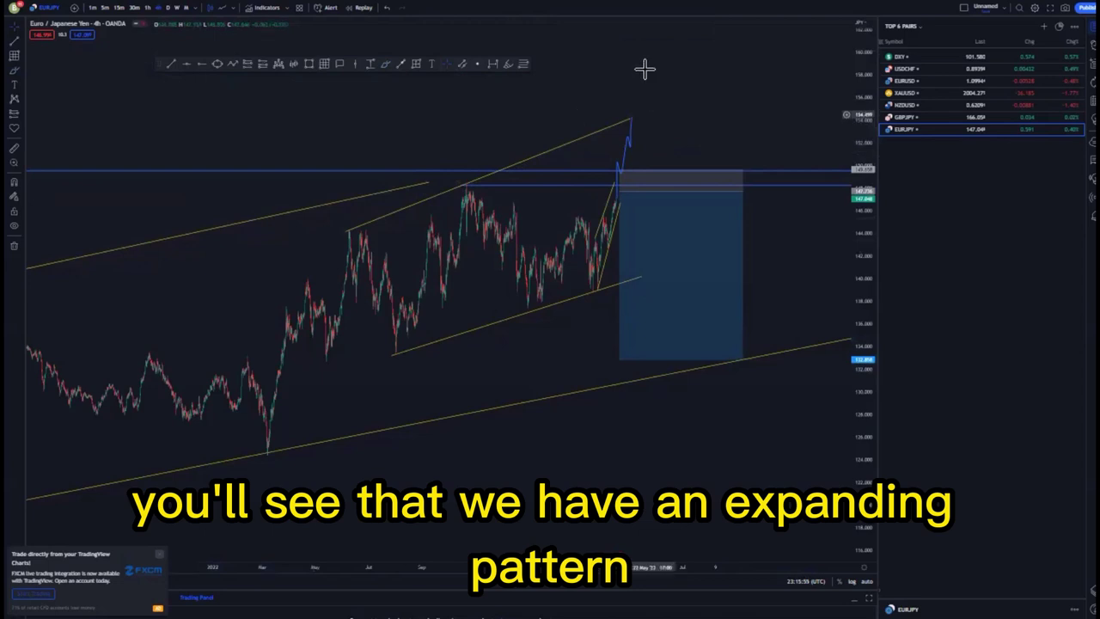
{"action": "left_click_drag", "start_coordinate": [642, 220], "coordinate": [645, 160]}
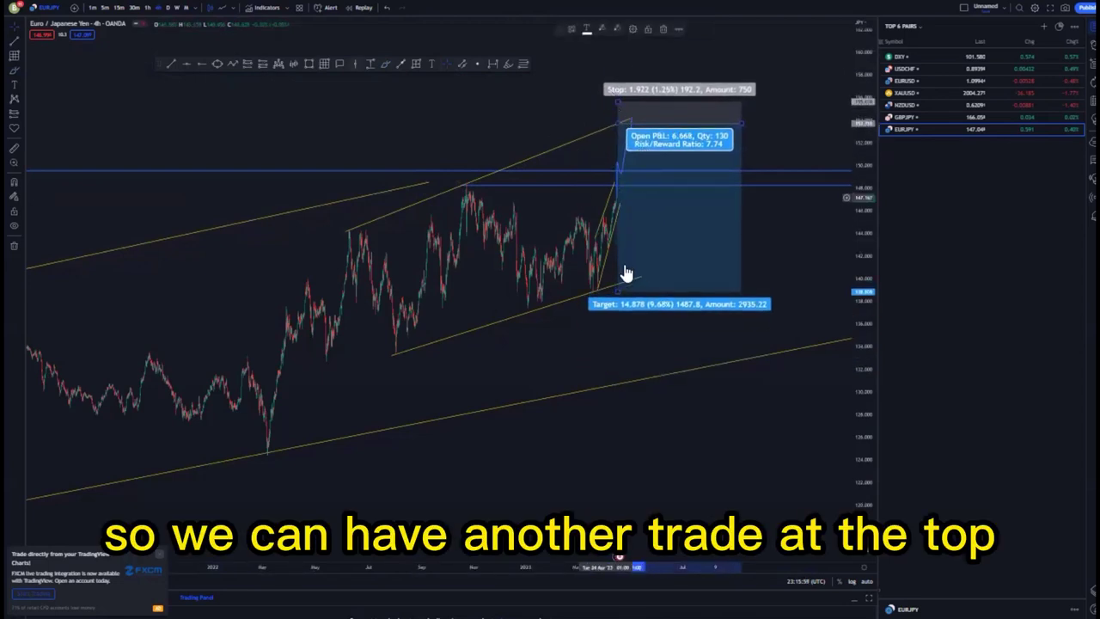
- Set the short position's target to about 140 at the smaller rising channel's lower line, then extend it to about 132.4 at the large channel's lower line
{"action": "left_click_drag", "start_coordinate": [619, 287], "coordinate": [621, 276]}
{"action": "left_click_drag", "start_coordinate": [527, 318], "coordinate": [399, 278]}
{"action": "mouse_move", "coordinate": [489, 239]}
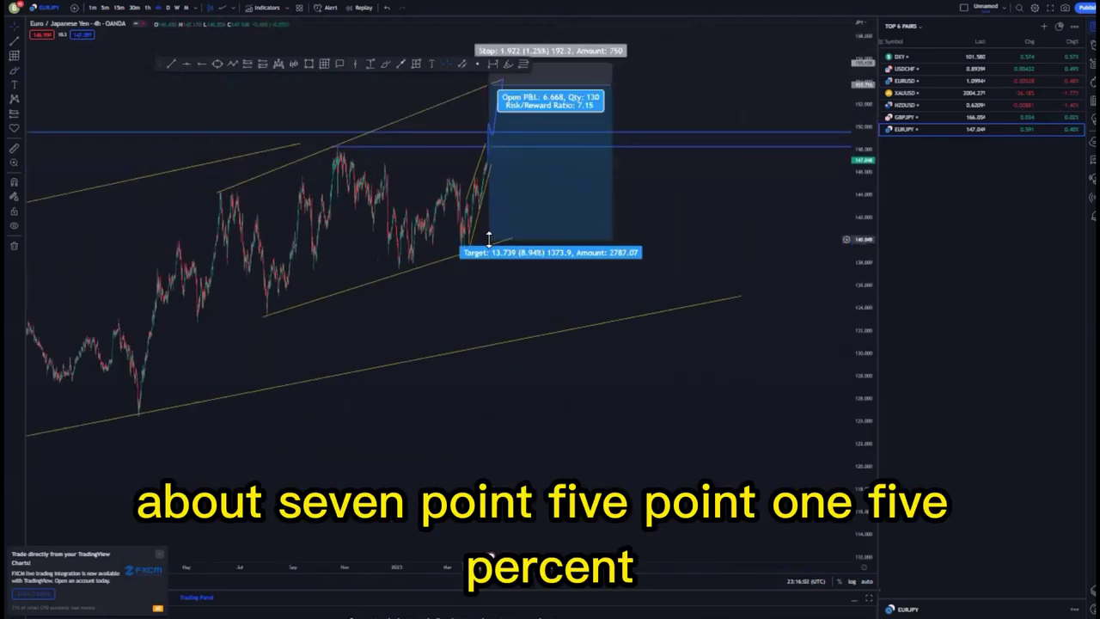
{"action": "left_click_drag", "start_coordinate": [497, 287], "coordinate": [581, 339]}
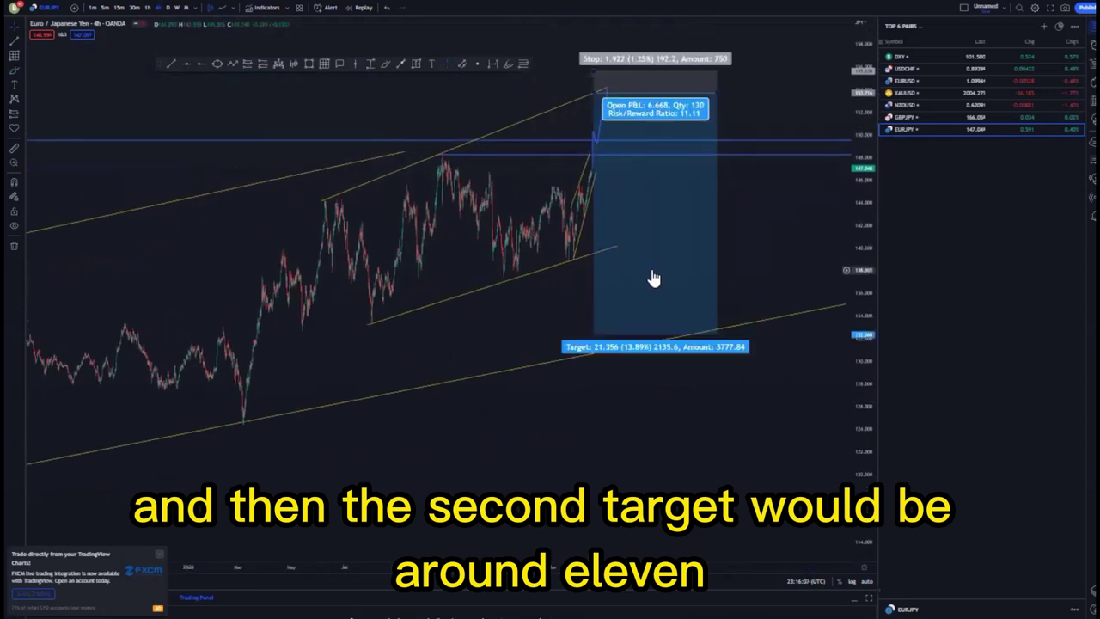
- Switch to the daily chart and extend the short position's target down to the 2020 low, about 114.3
{"action": "left_click", "coordinate": [170, 9]}
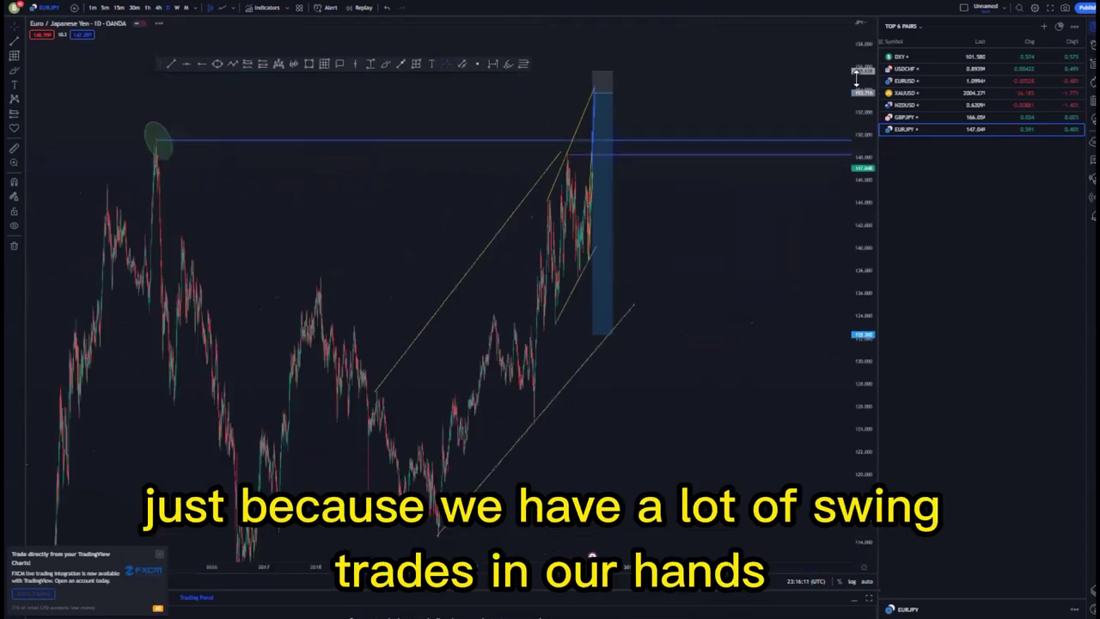
{"action": "left_click_drag", "start_coordinate": [856, 78], "coordinate": [857, 345]}
{"action": "left_click_drag", "start_coordinate": [595, 312], "coordinate": [619, 387]}
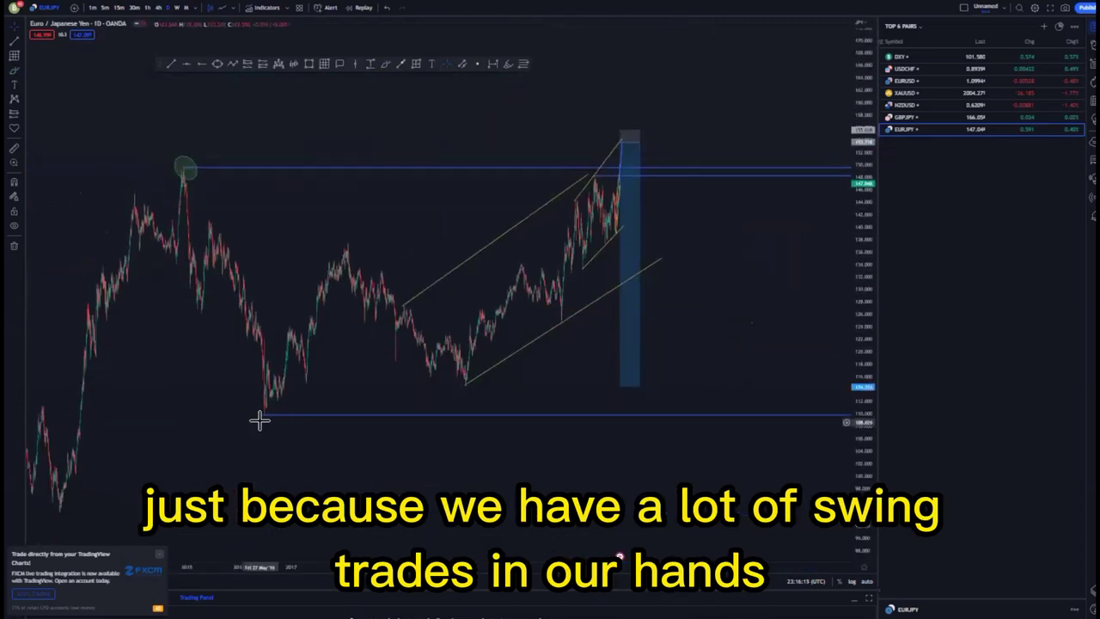
- Move the lowest horizontal ray up to the 2020 low and add another horizontal ray at the 2016 low, about 109.5
{"action": "left_click_drag", "start_coordinate": [283, 415], "coordinate": [466, 385]}
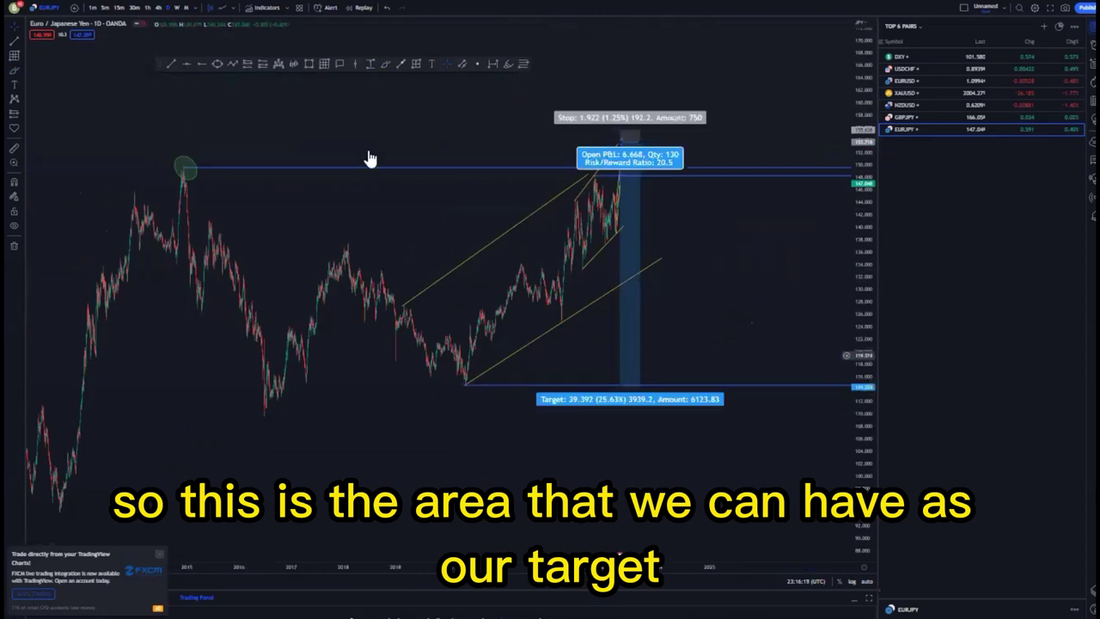
{"action": "left_click", "coordinate": [201, 63]}
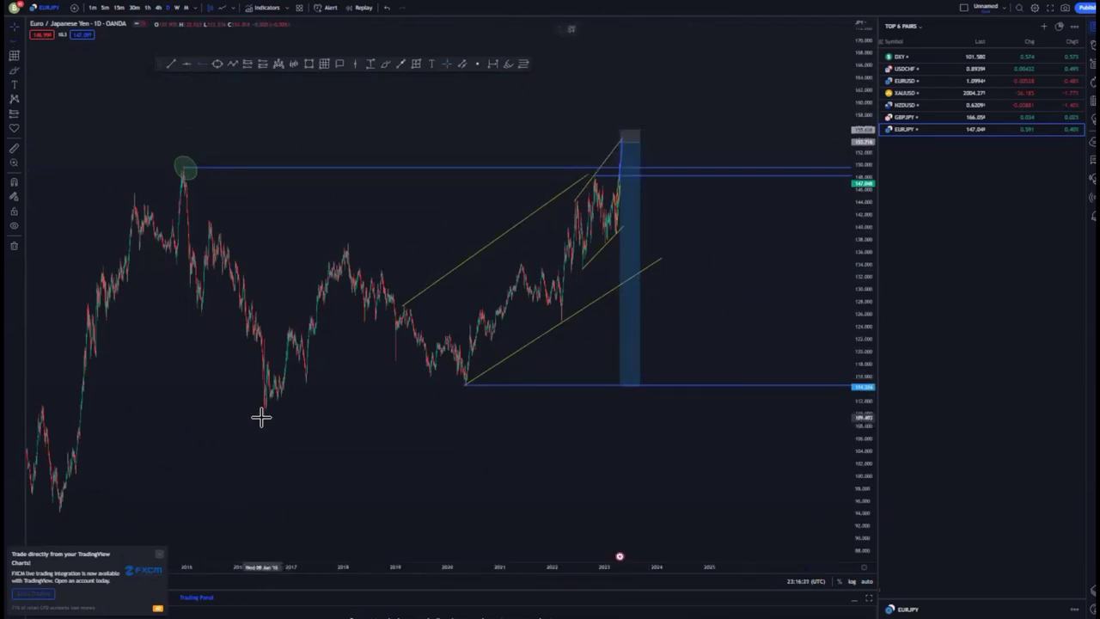
{"action": "left_click", "coordinate": [262, 417]}
- Switch to the 1-hour chart and delete the short position and the brushed price projection
{"action": "left_click", "coordinate": [148, 7]}
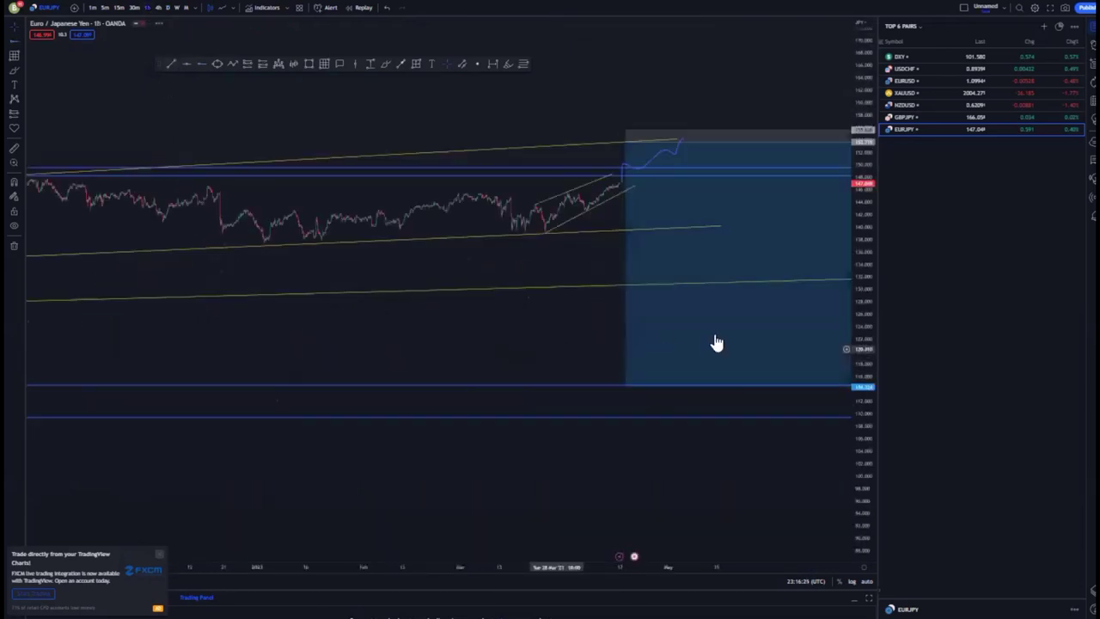
{"action": "left_click_drag", "start_coordinate": [864, 442], "coordinate": [863, 198]}
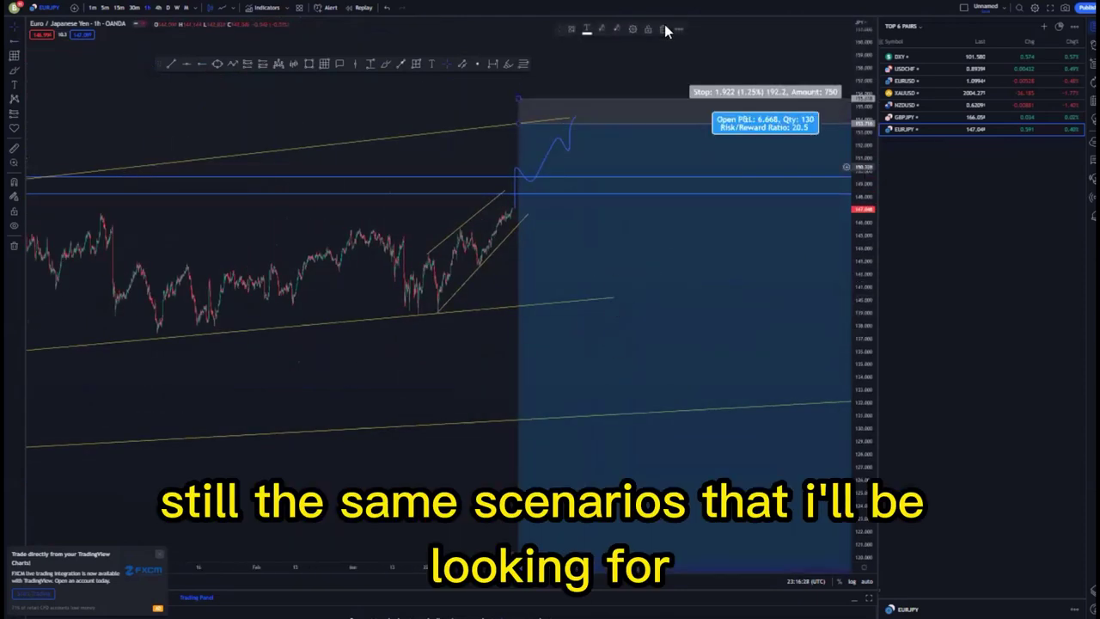
{"action": "left_click", "coordinate": [664, 26]}
{"action": "left_click", "coordinate": [567, 151]}
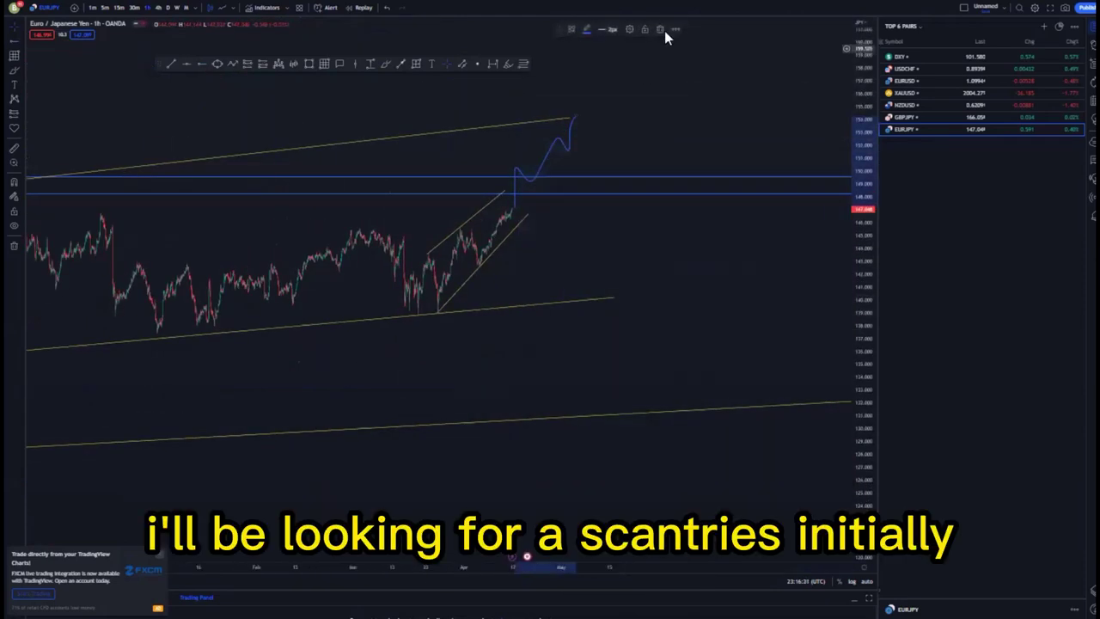
{"action": "left_click", "coordinate": [663, 31]}
{"action": "left_click_drag", "start_coordinate": [596, 270], "coordinate": [763, 252]}
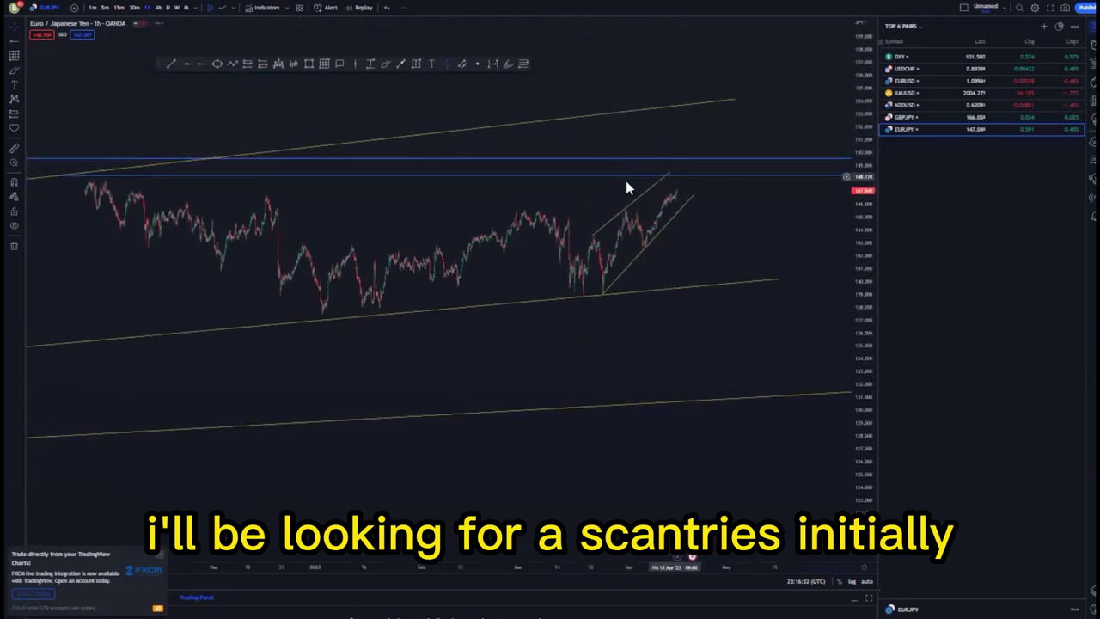
- Mark the projected touch of the steeper upper trend line at about 153.5 with an ellipse
{"action": "scroll", "coordinate": [111, 177], "scroll_direction": "left", "scroll_amount": 1}
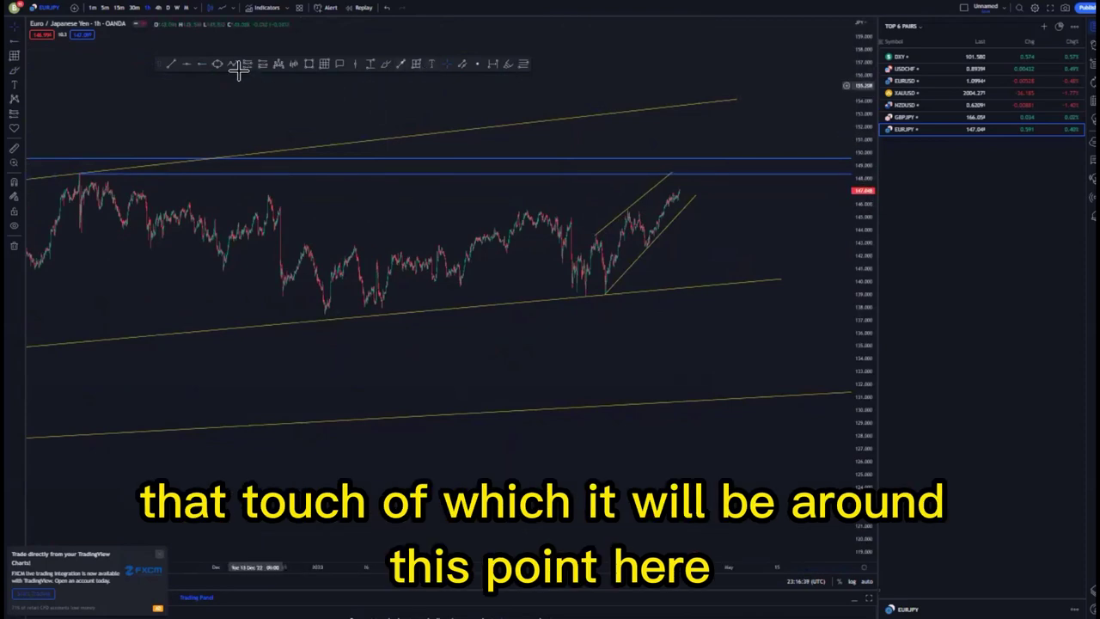
{"action": "left_click", "coordinate": [688, 101]}
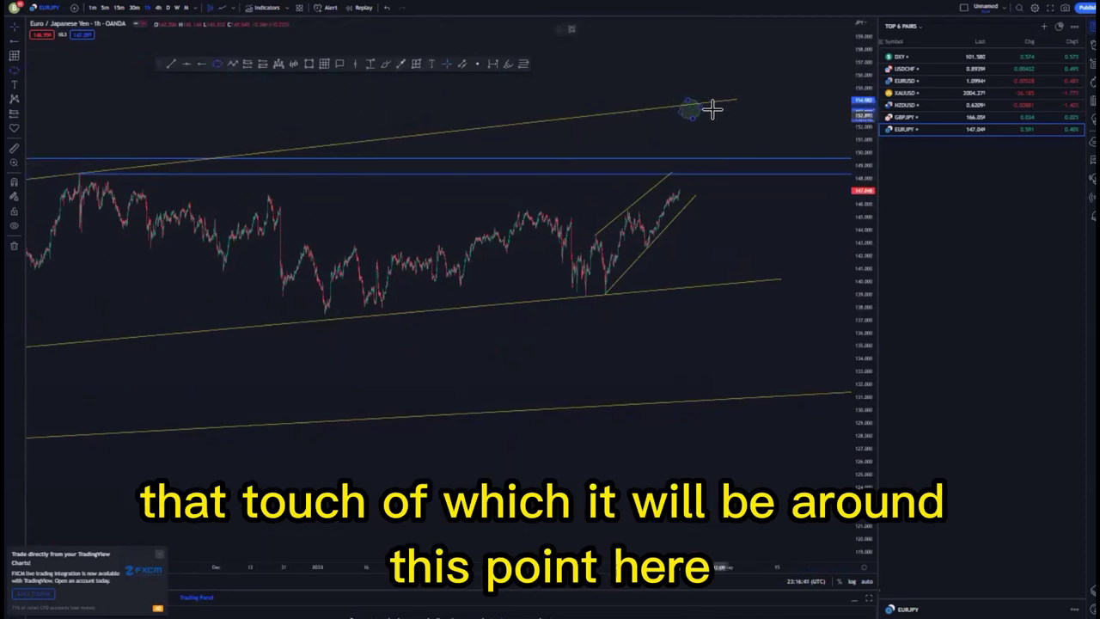
{"action": "left_click", "coordinate": [712, 109]}
{"action": "left_click", "coordinate": [725, 147]}
{"action": "left_click_drag", "start_coordinate": [872, 297], "coordinate": [849, 198]}
{"action": "left_click_drag", "start_coordinate": [716, 221], "coordinate": [631, 339]}
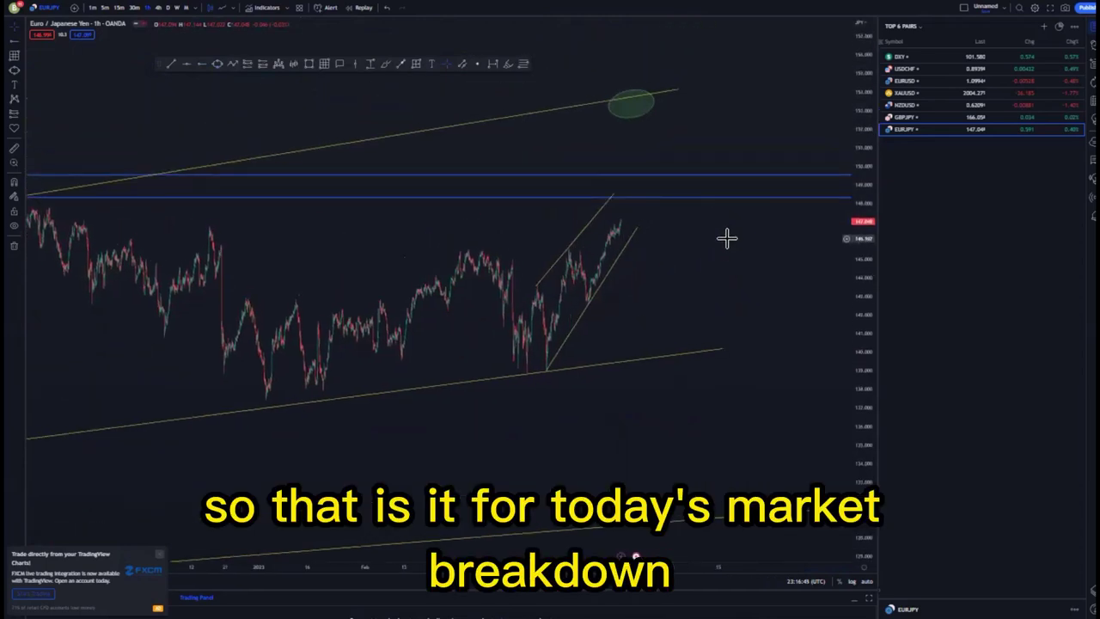